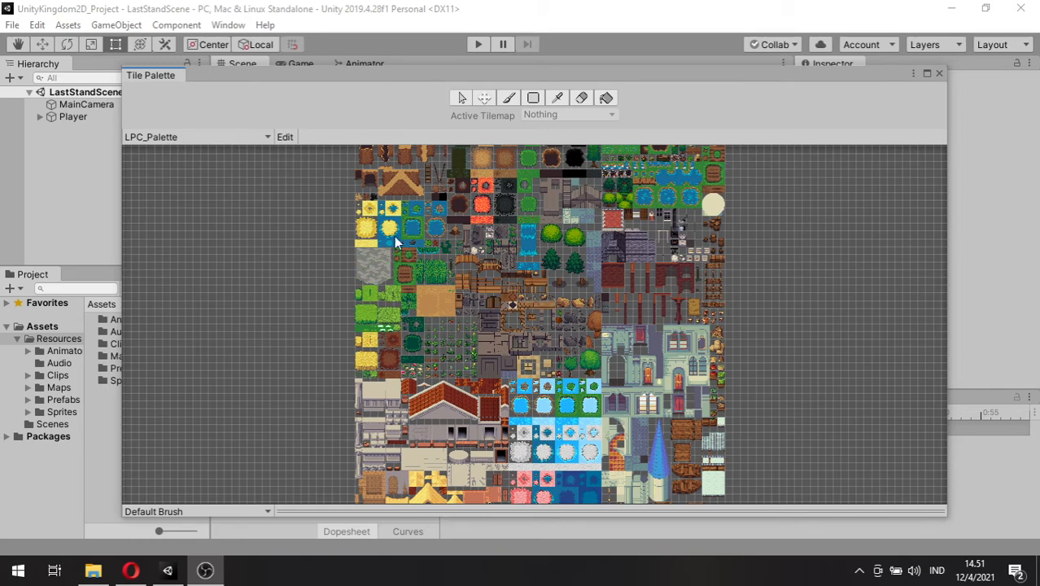
- Review the tiles in GFX_out_Palette and GFX_in_Pallete, then return to LPC_Palette
click(144, 137)
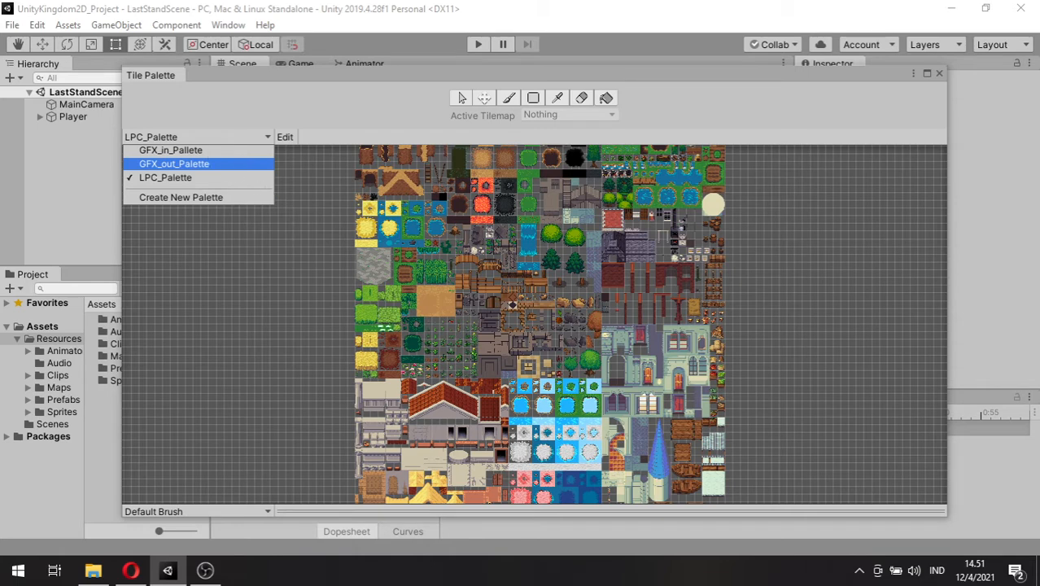
click(183, 163)
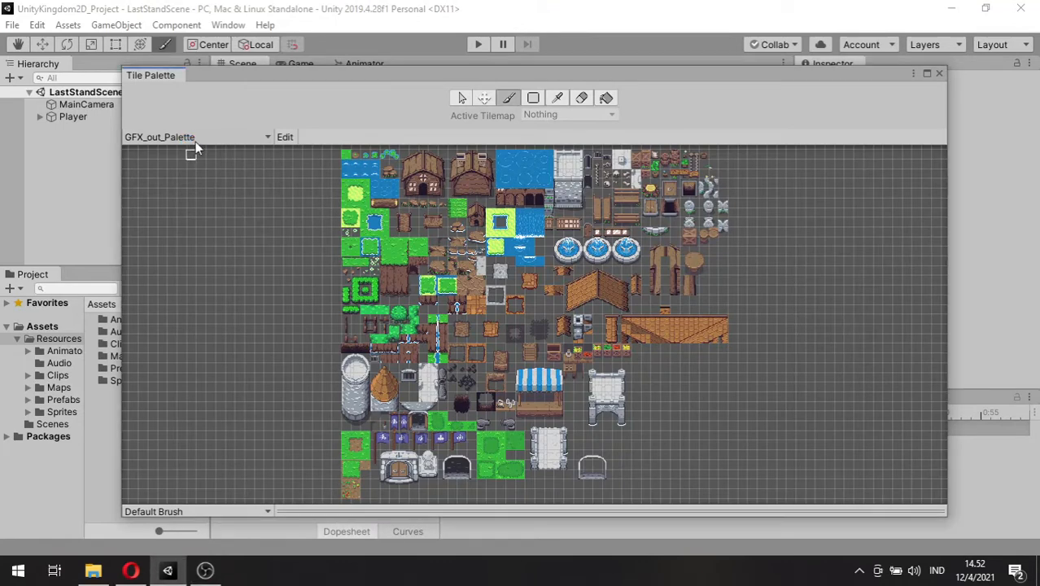
click(194, 138)
click(190, 148)
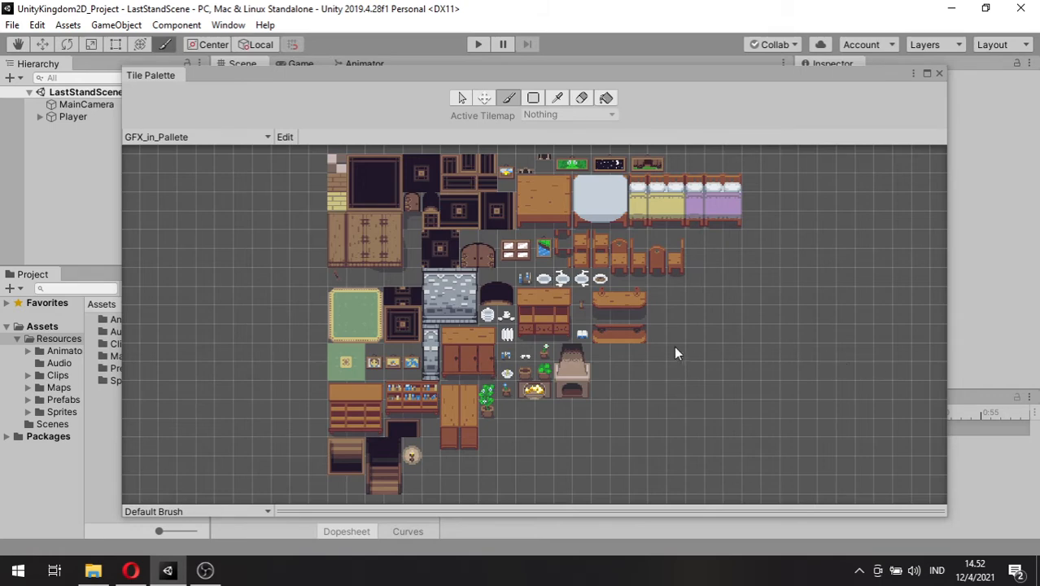
scroll(668, 345, up, 1)
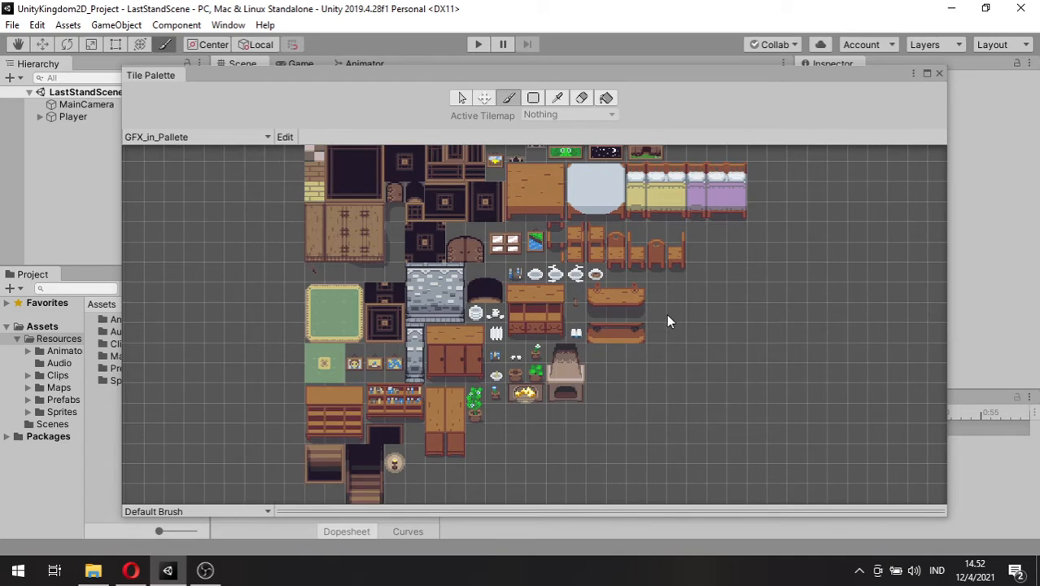
middle_drag(668, 315, 705, 325)
scroll(705, 325, down, 1)
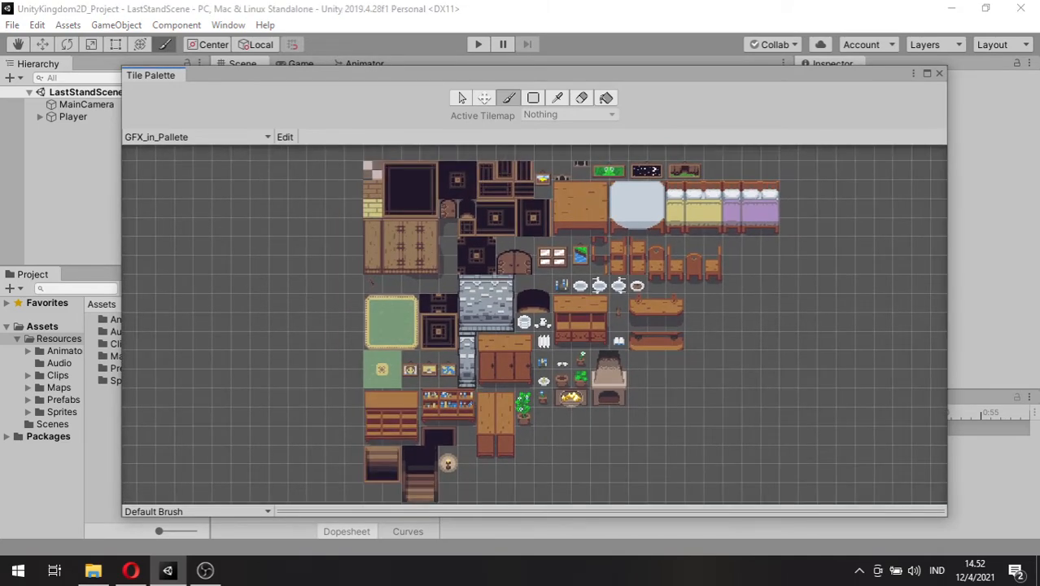
click(190, 135)
click(203, 176)
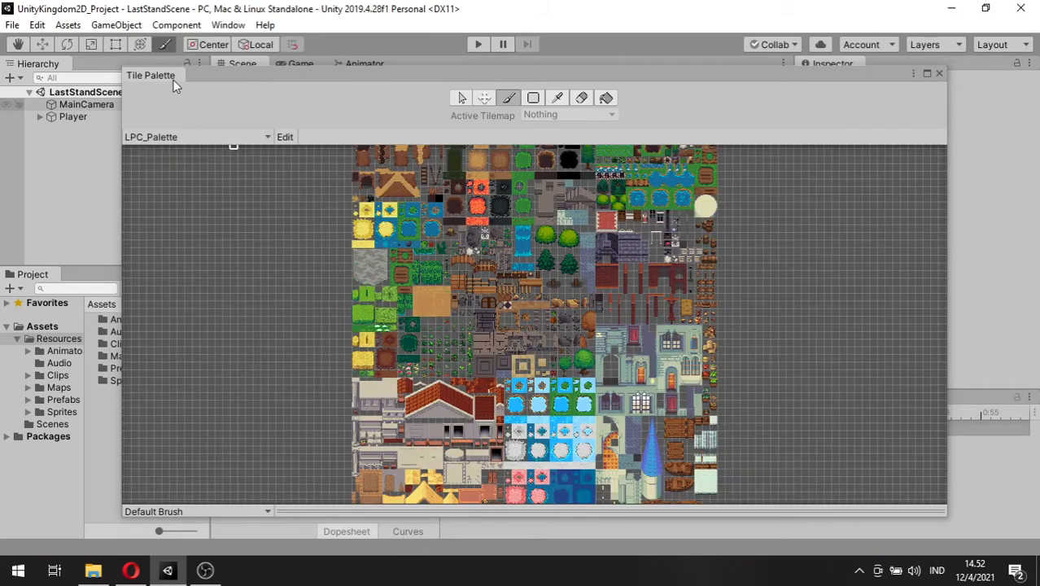
- Dock the floating Tile Palette window alongside the Project window
drag(230, 75, 144, 183)
scroll(41, 384, down, 3)
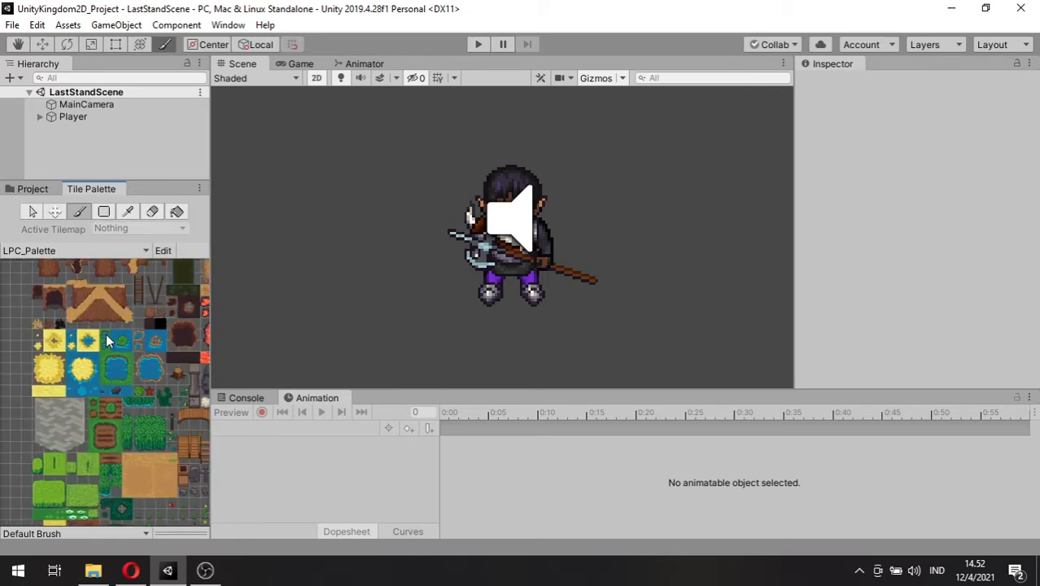
middle_drag(105, 337, 92, 388)
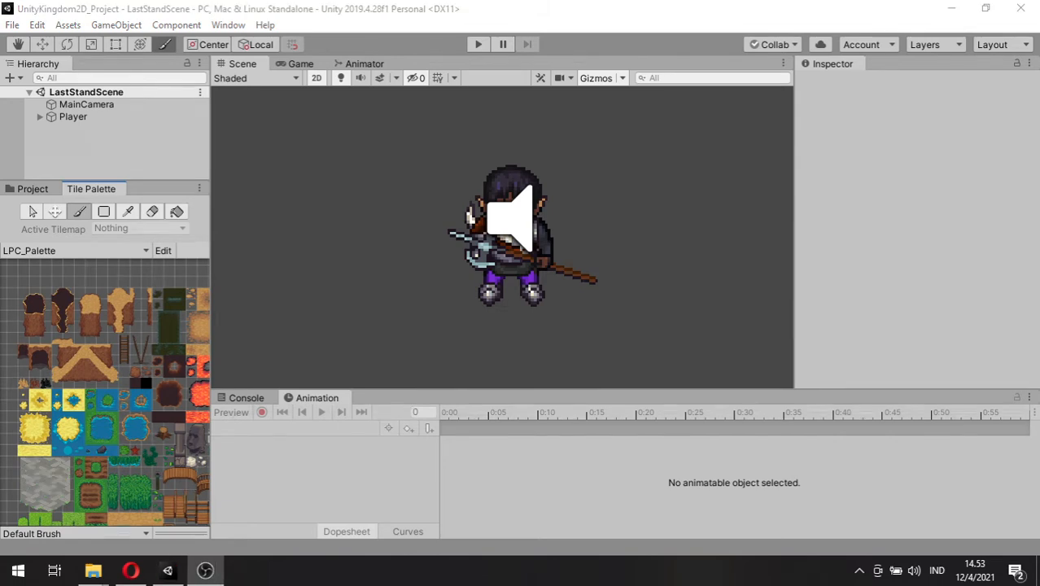
- Add a rectangular Tilemap object to the scene and give the Hierarchy more height
click(10, 79)
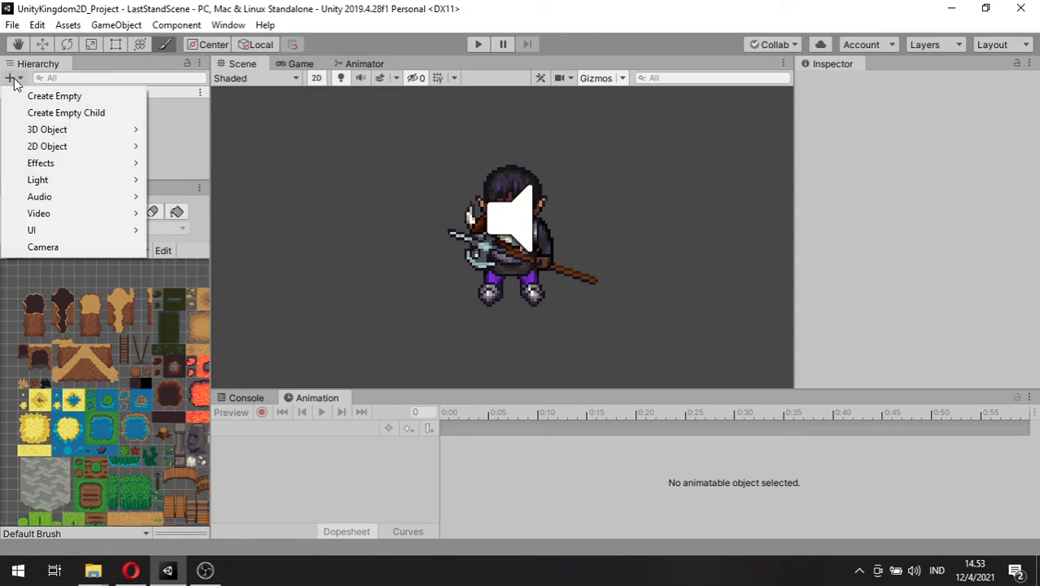
mouse_move(48, 148)
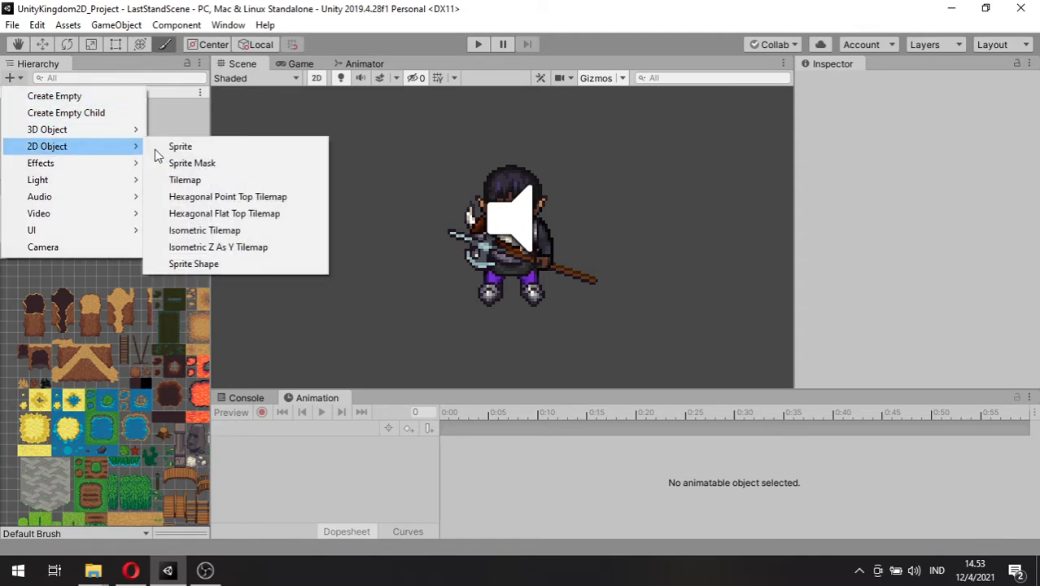
click(252, 181)
drag(165, 181, 163, 215)
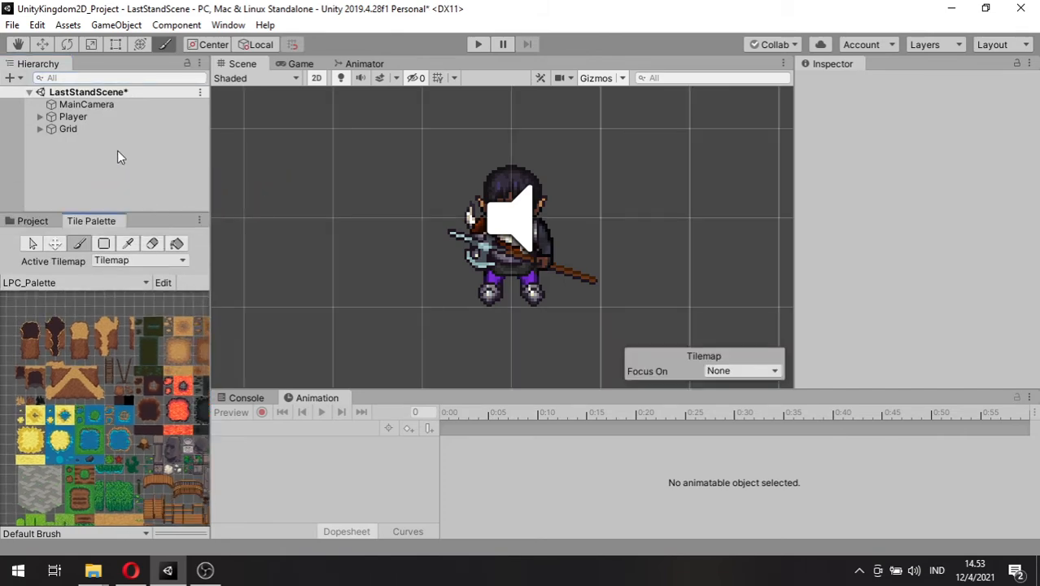
click(40, 130)
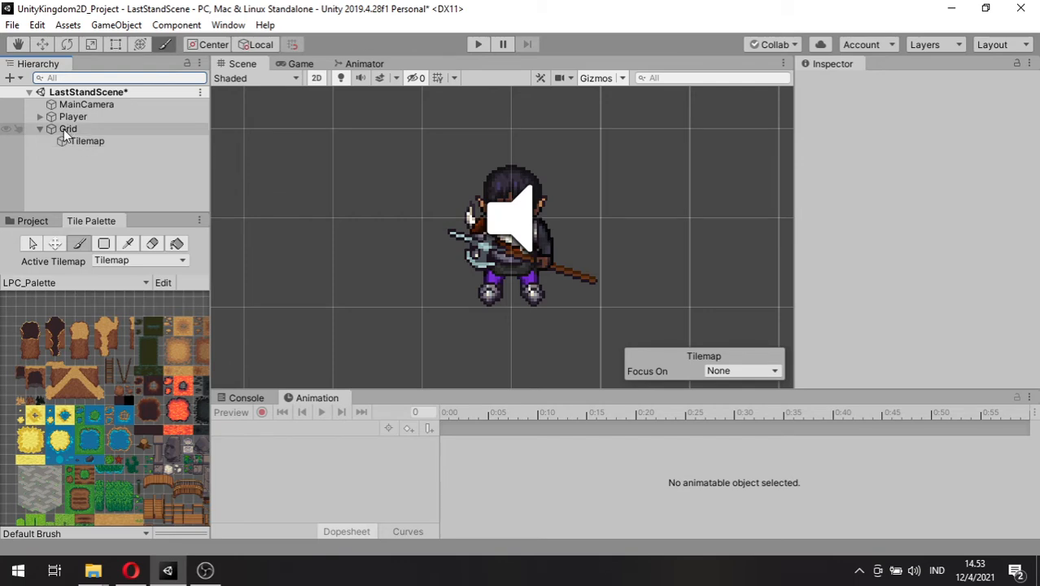
scroll(319, 231, down, 5)
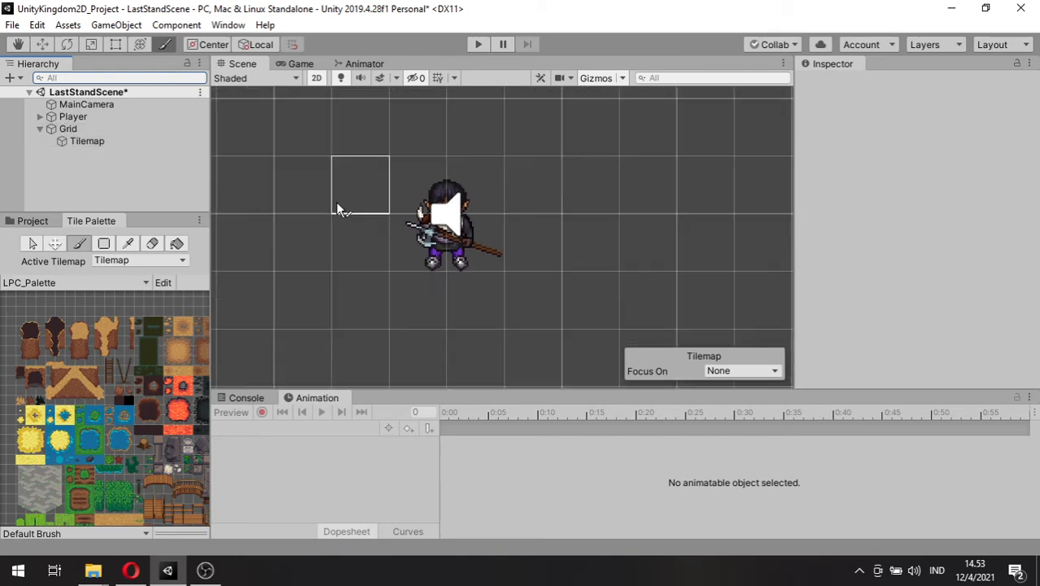
middle_drag(401, 248, 395, 203)
scroll(398, 224, down, 2)
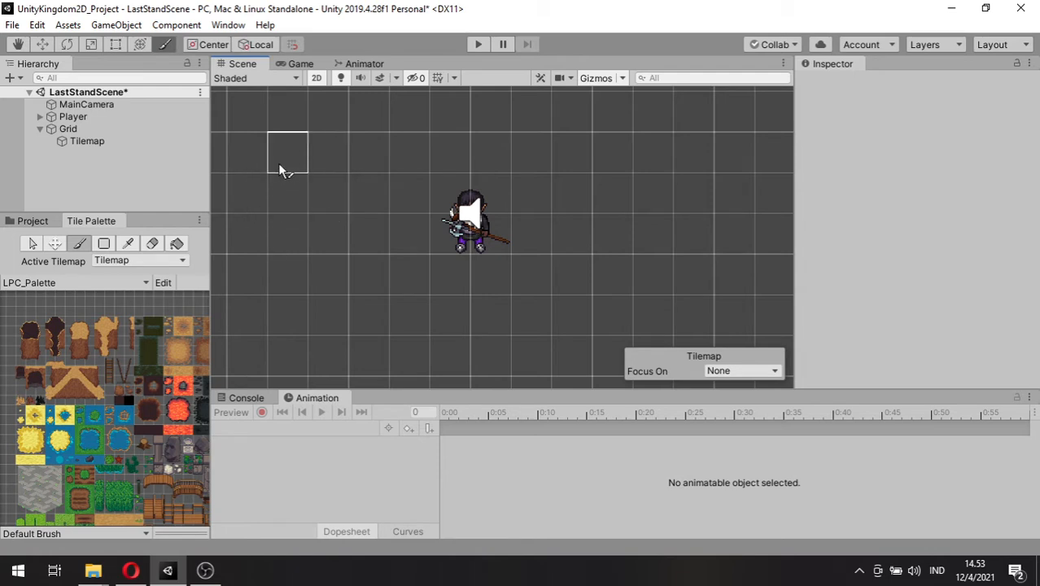
click(39, 130)
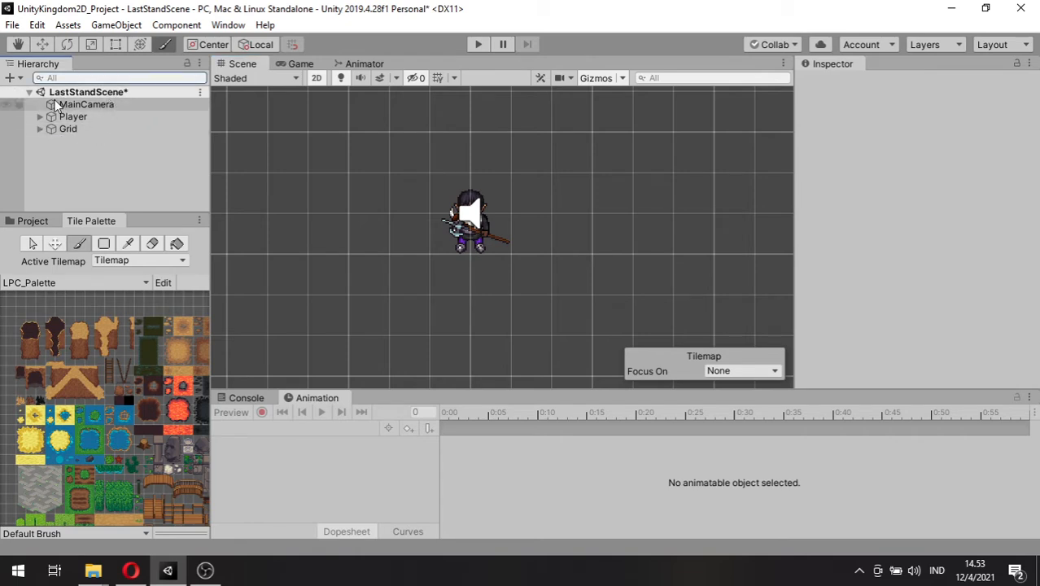
- Add a Hexagonal Point Top Tilemap to the scene
click(13, 78)
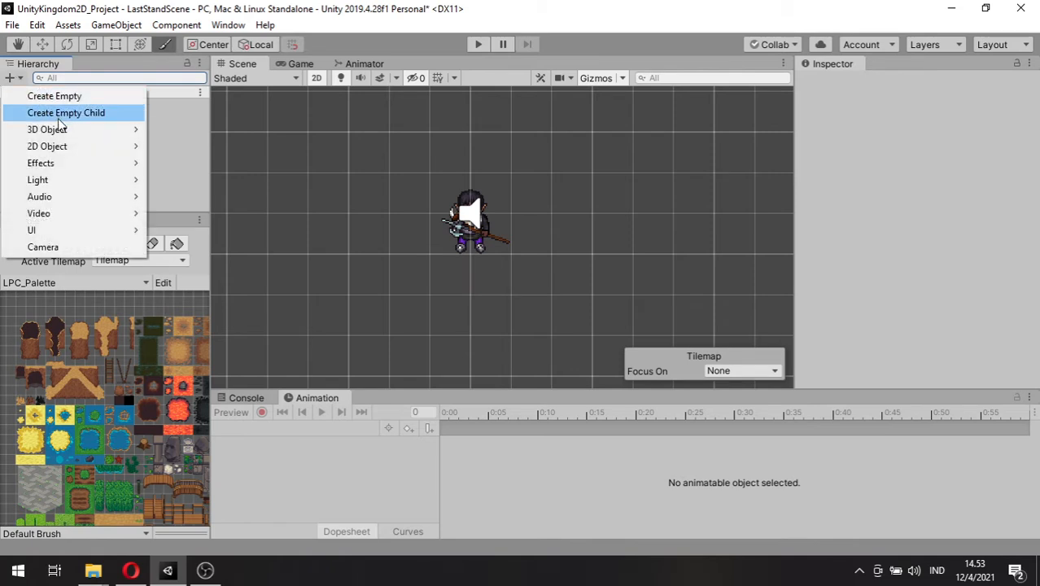
mouse_move(69, 149)
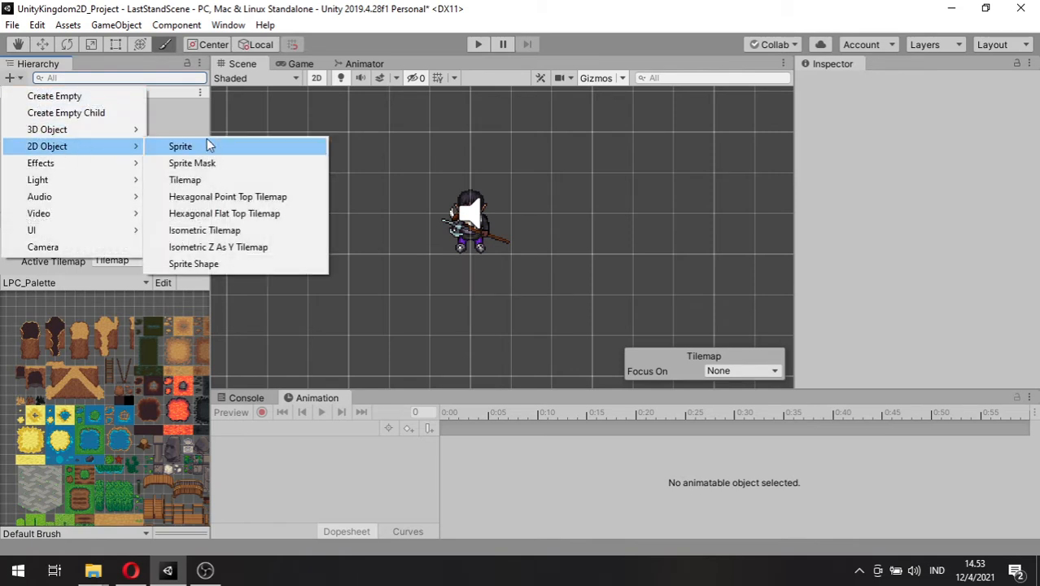
click(242, 199)
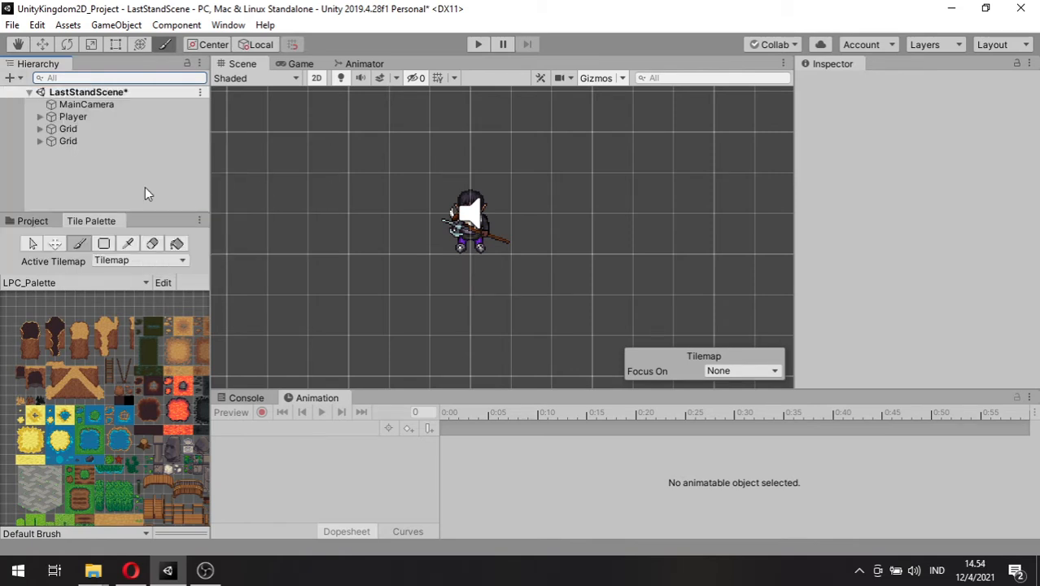
- Deactivate the rectangular Grid object so only the hexagonal grid shows in the scene
click(64, 130)
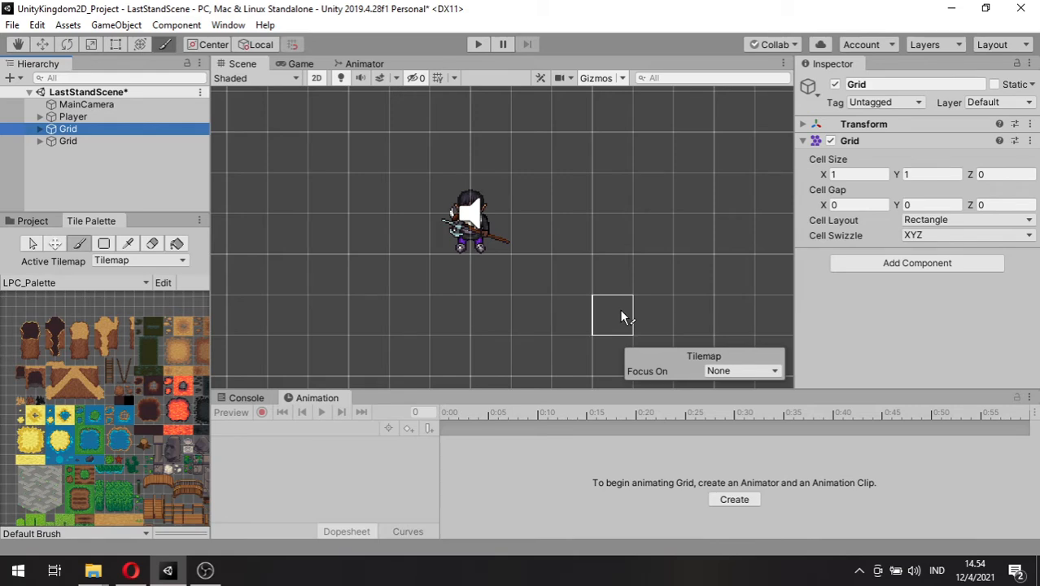
click(835, 84)
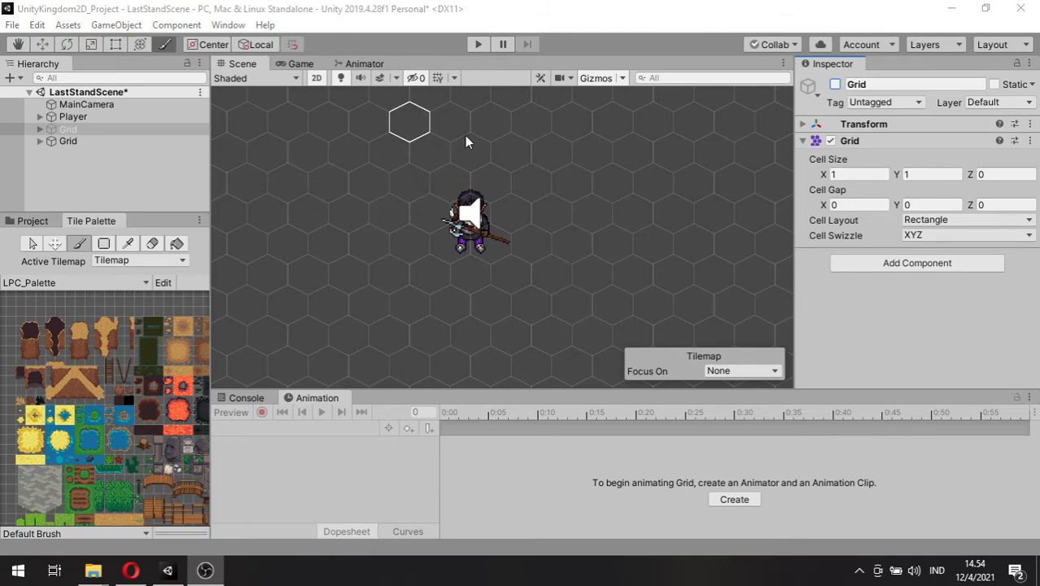
click(549, 209)
middle_drag(549, 210, 543, 220)
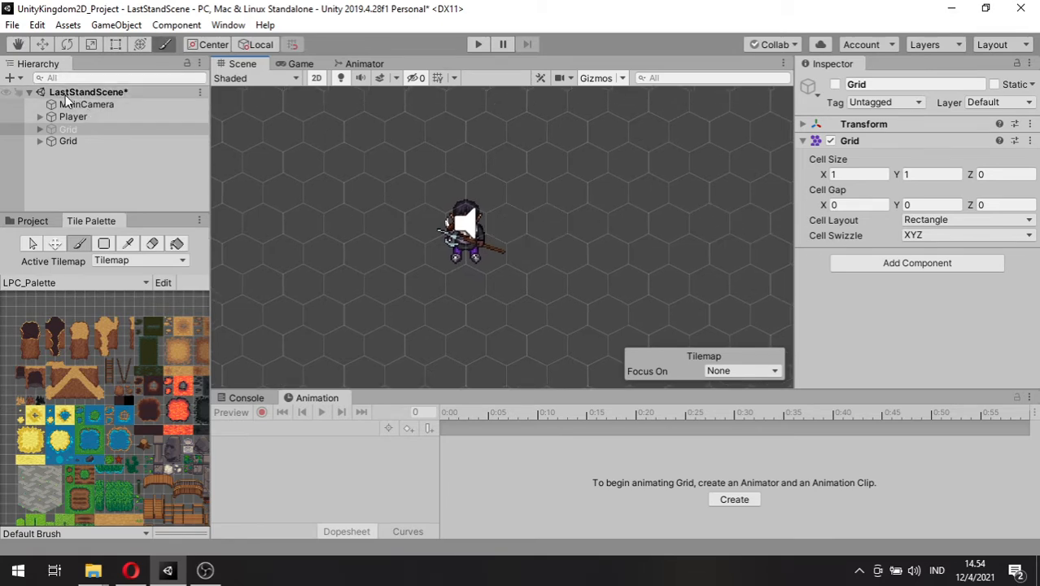
- Deactivate the hexagonal Grid and add an Isometric Tilemap to the scene
click(70, 140)
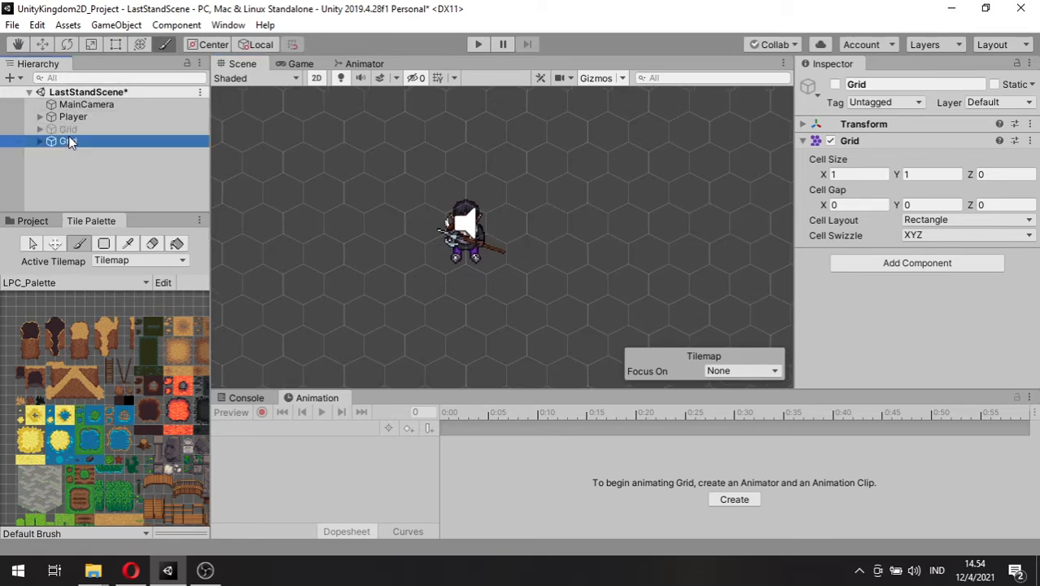
click(836, 84)
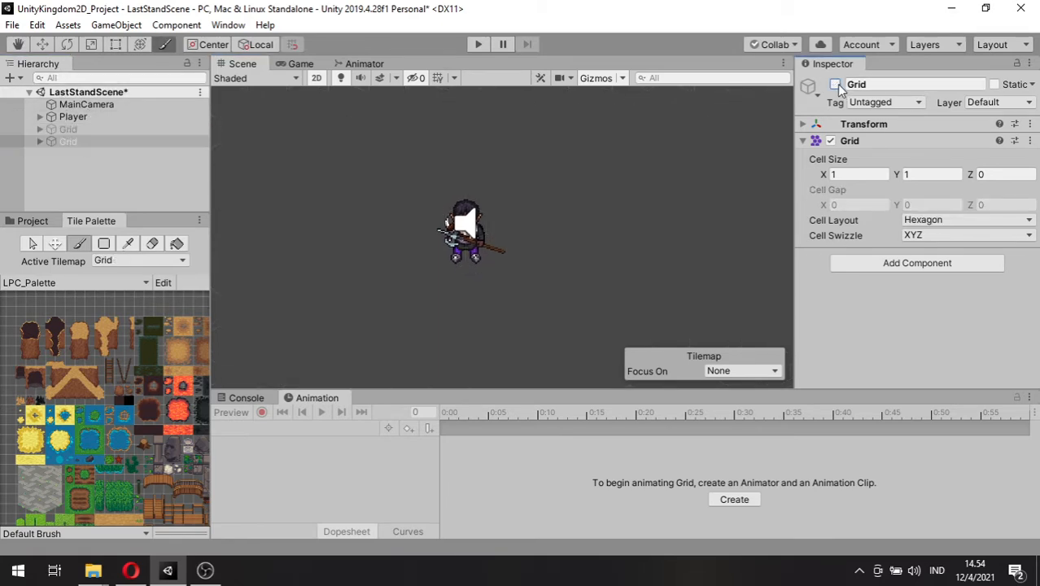
click(10, 78)
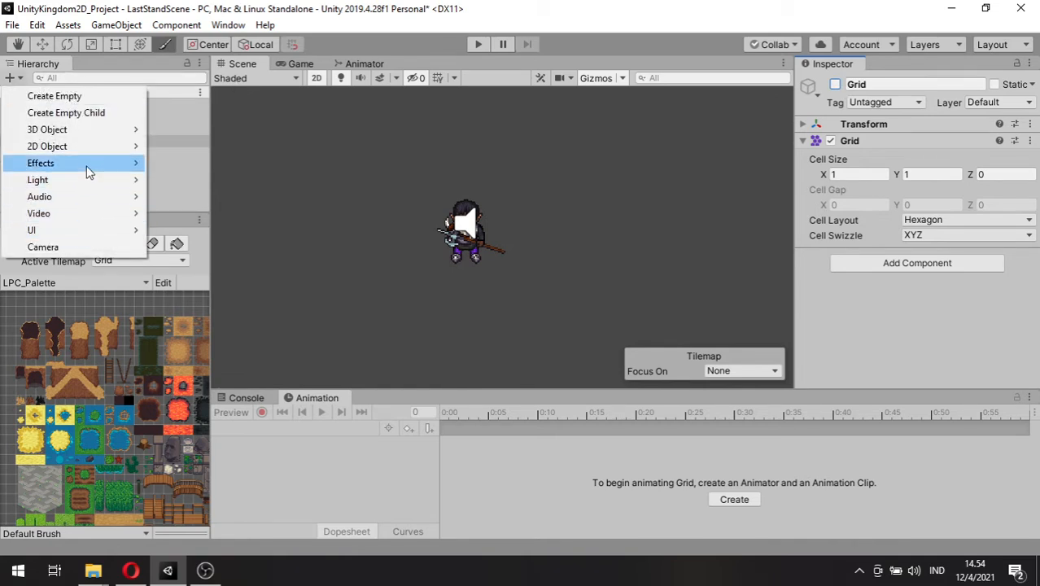
mouse_move(96, 154)
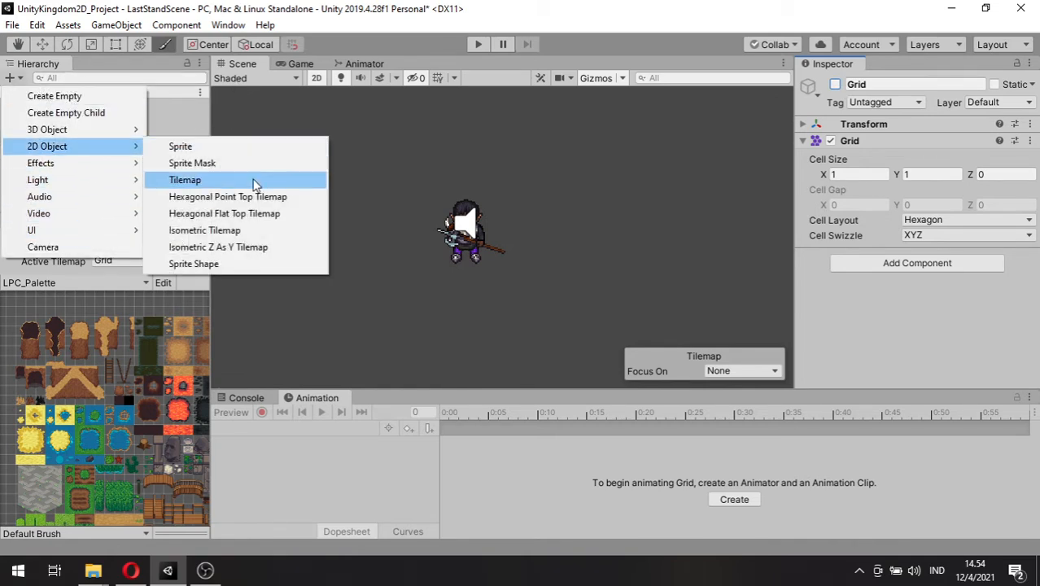
click(262, 231)
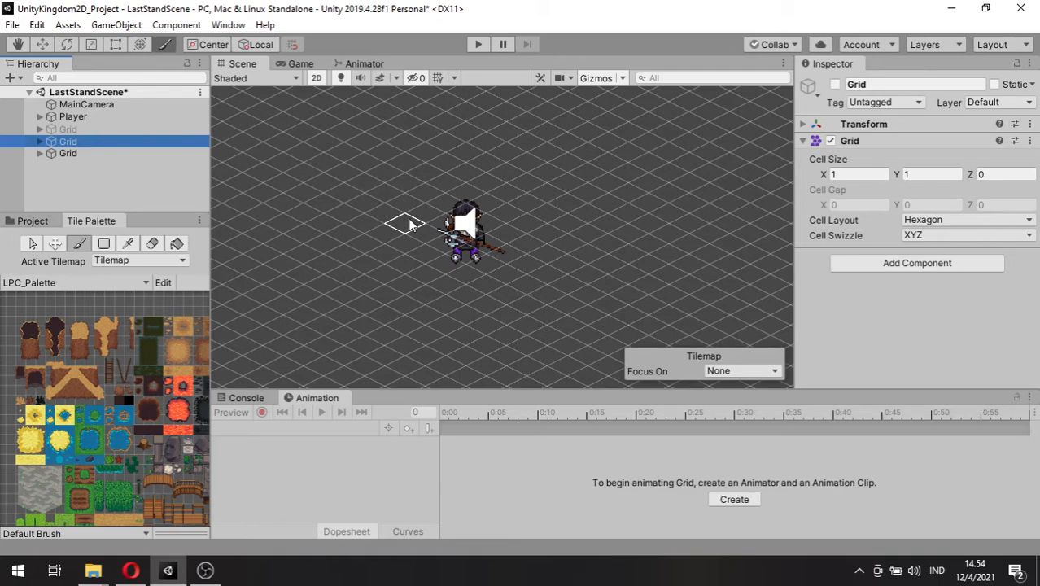
scroll(512, 228, down, 3)
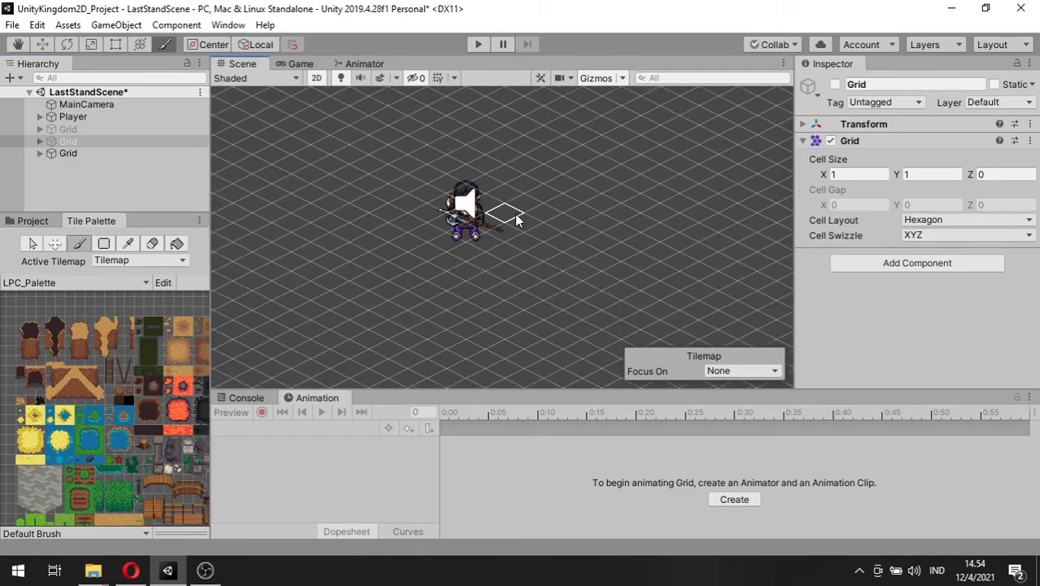
scroll(514, 213, down, 5)
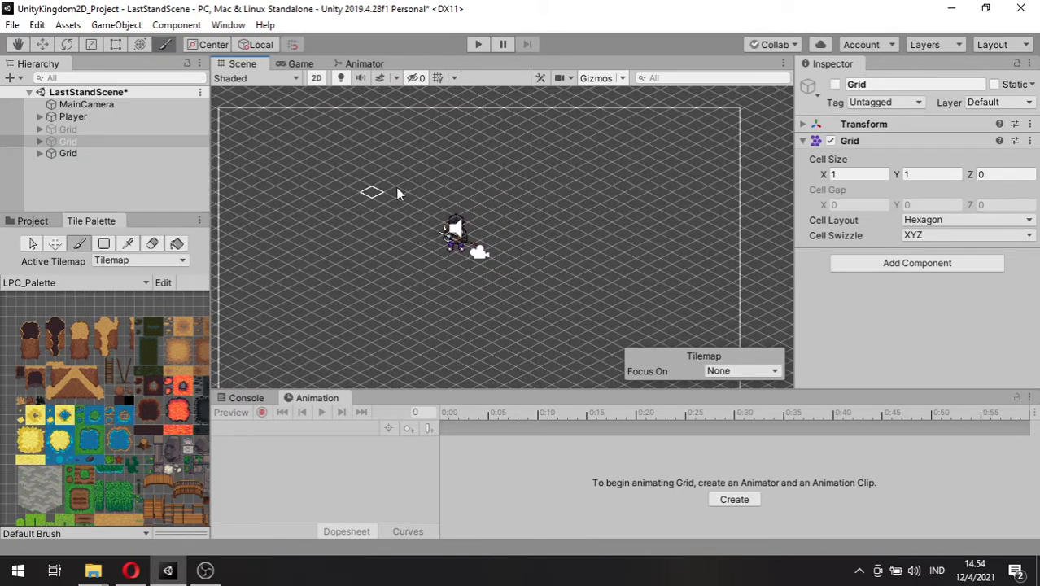
middle_drag(346, 299, 403, 271)
scroll(443, 247, up, 5)
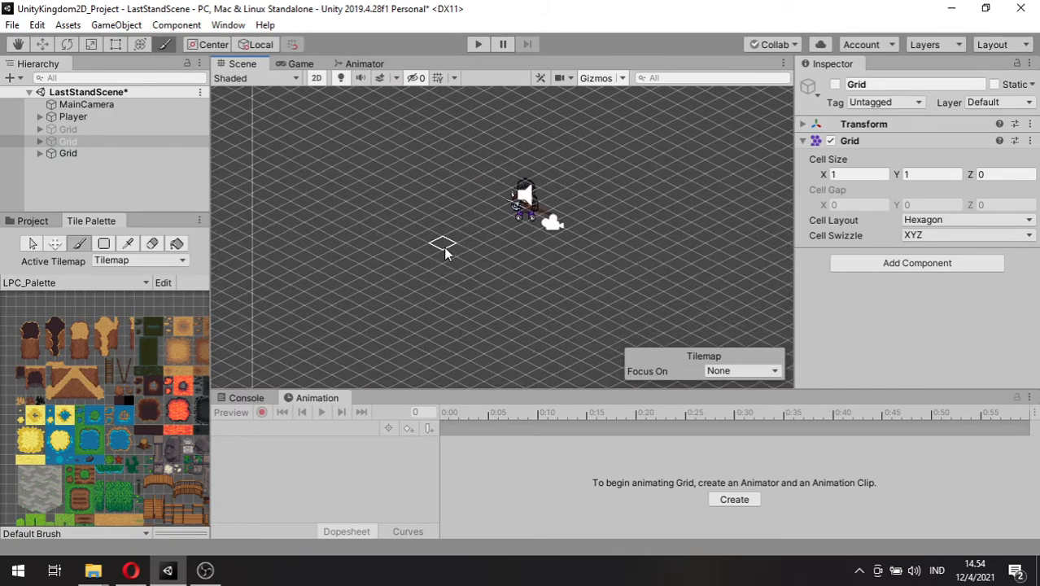
middle_drag(447, 221, 429, 242)
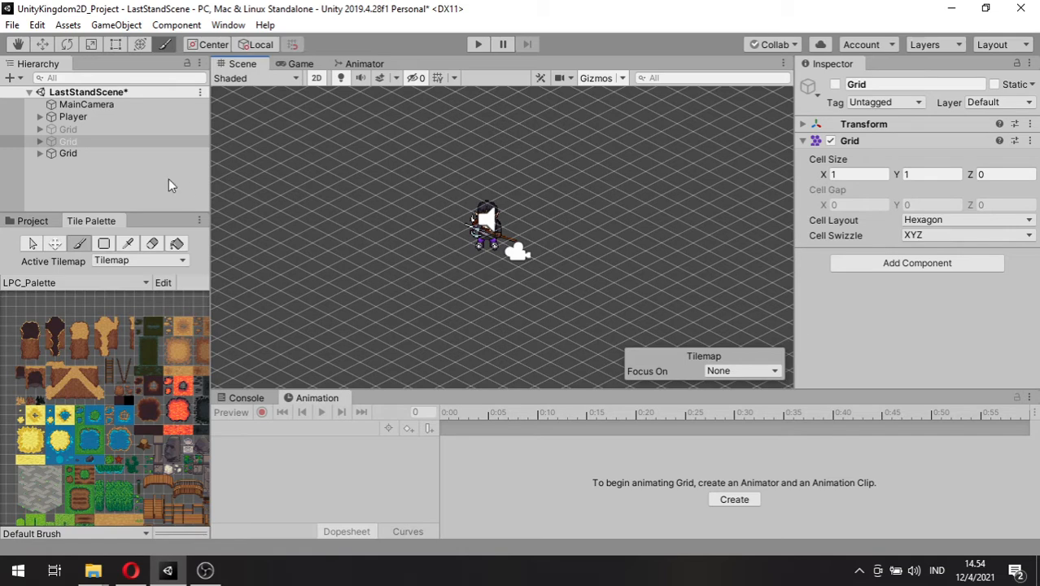
- Delete the hexagonal and isometric Grid objects, keeping the rectangular one
click(96, 153)
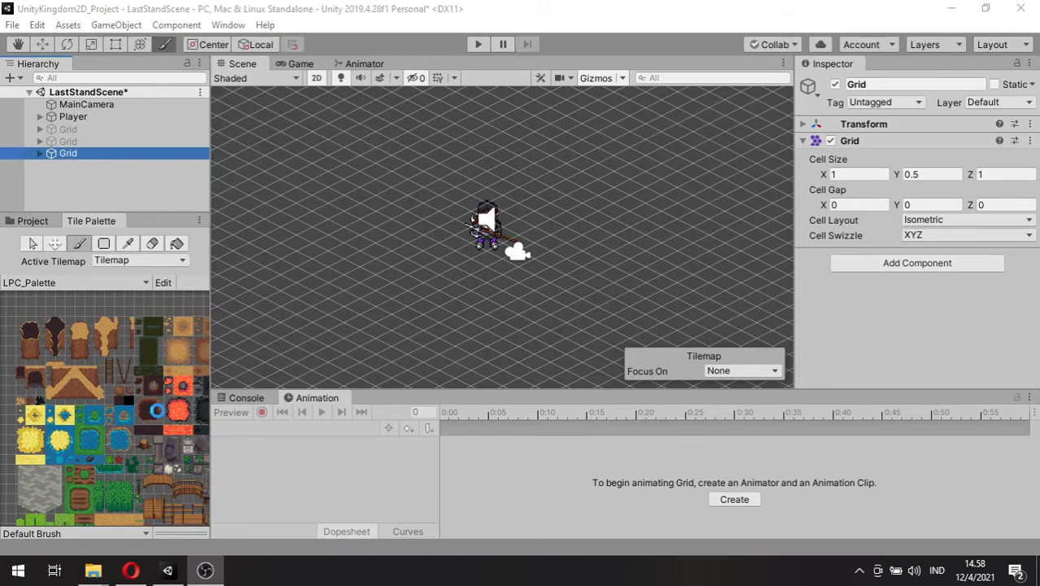
click(154, 409)
mouse_move(133, 411)
middle_down()
mouse_move(148, 395)
mouse_move(125, 392)
middle_up()
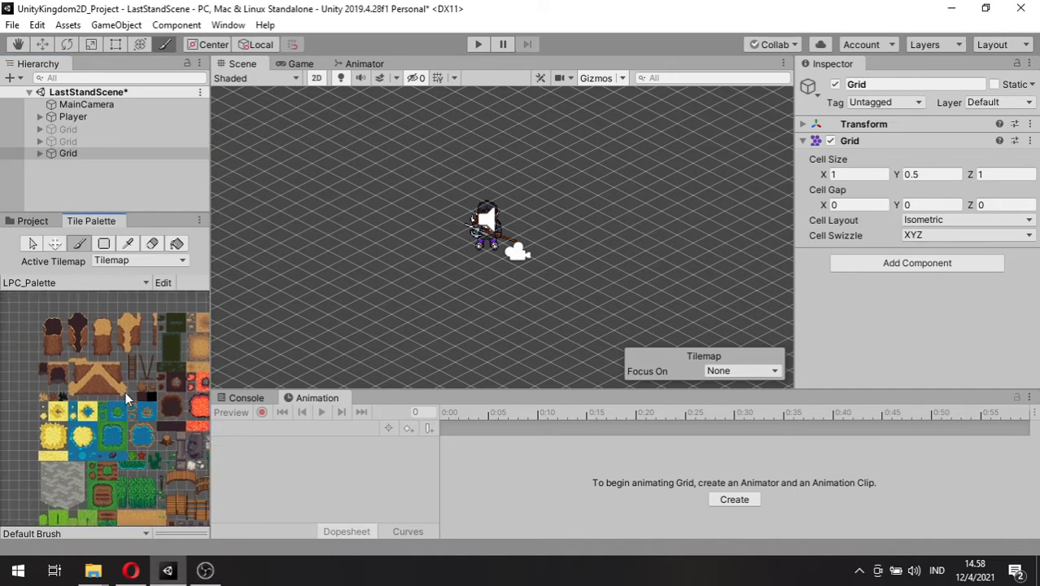
scroll(123, 394, up, 5)
middle_drag(68, 364, 116, 444)
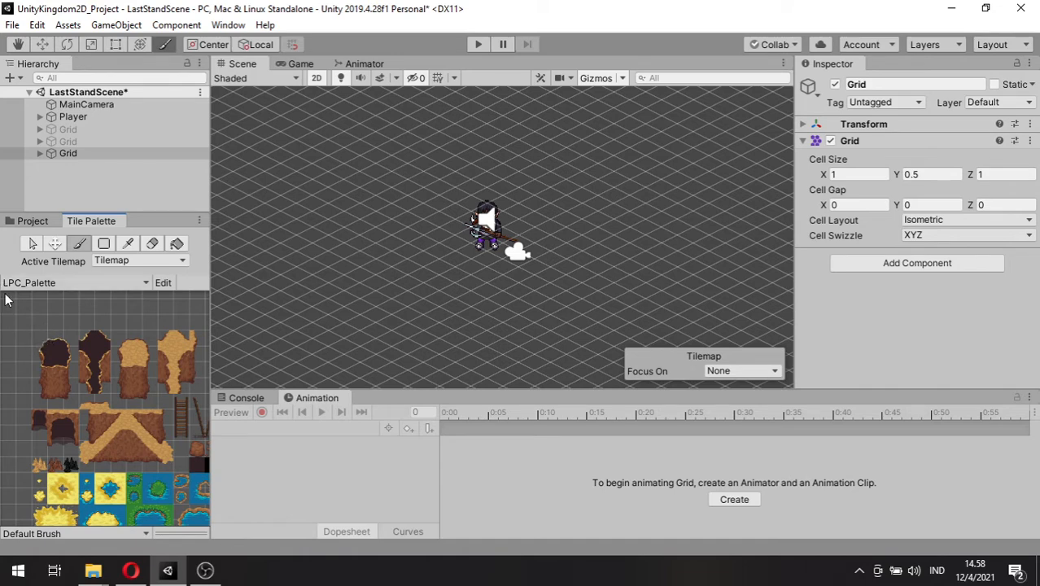
scroll(120, 399, up, 2)
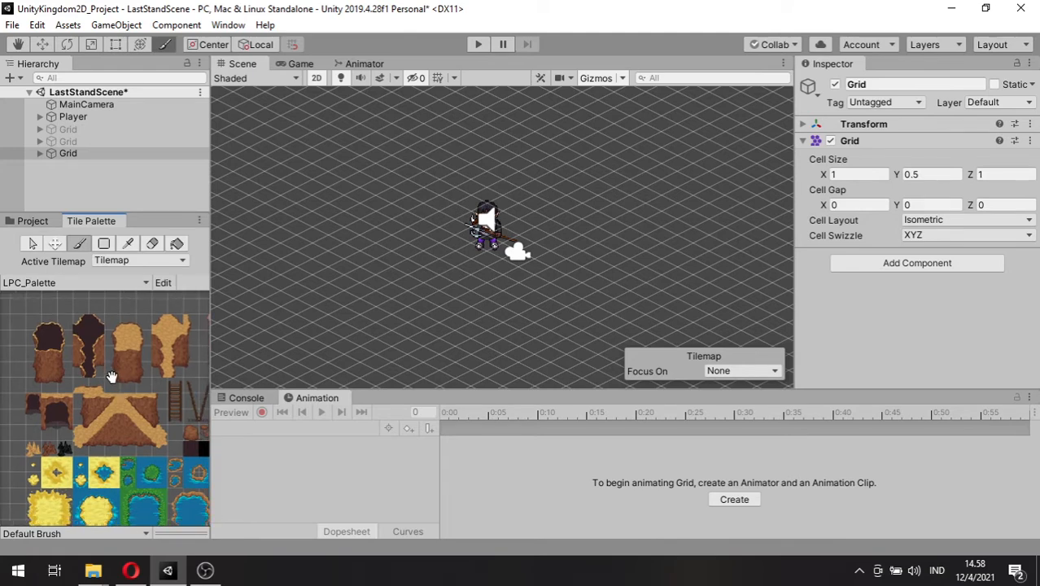
ctrl+click(86, 141)
key(Delete)
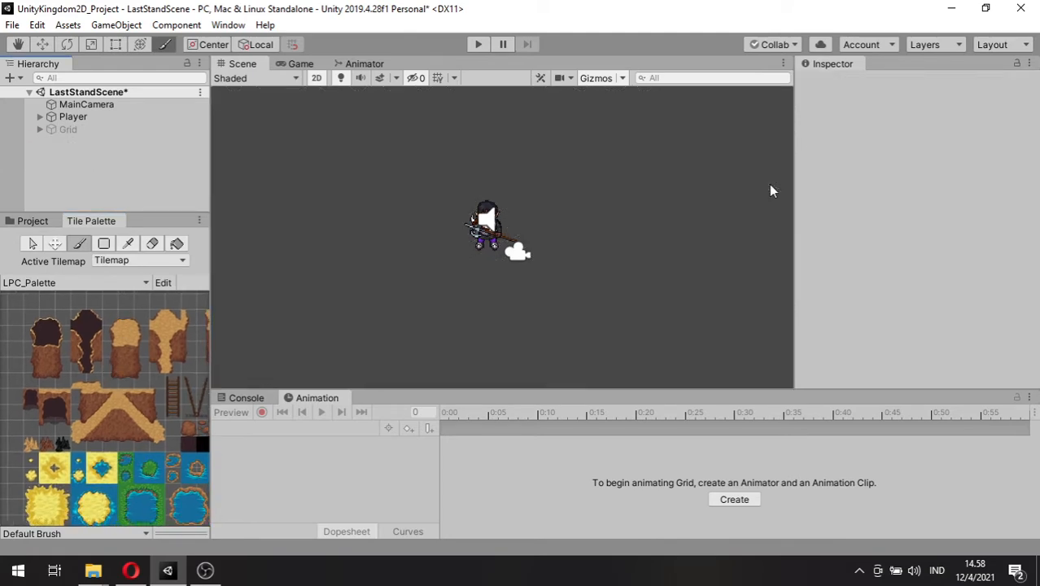
- Reactivate the rectangular Grid object and move it above Player in the Hierarchy
click(98, 127)
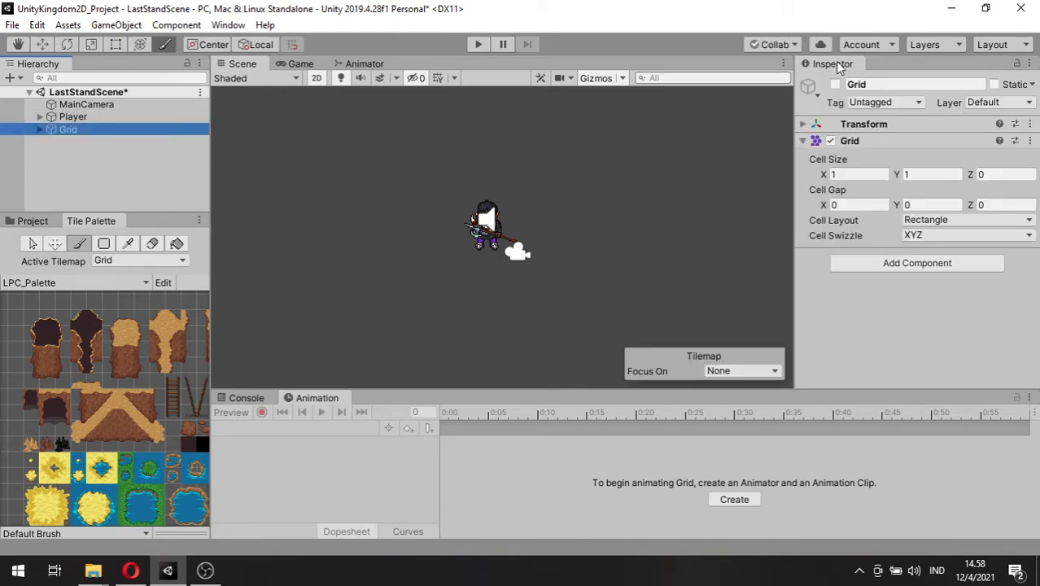
click(835, 84)
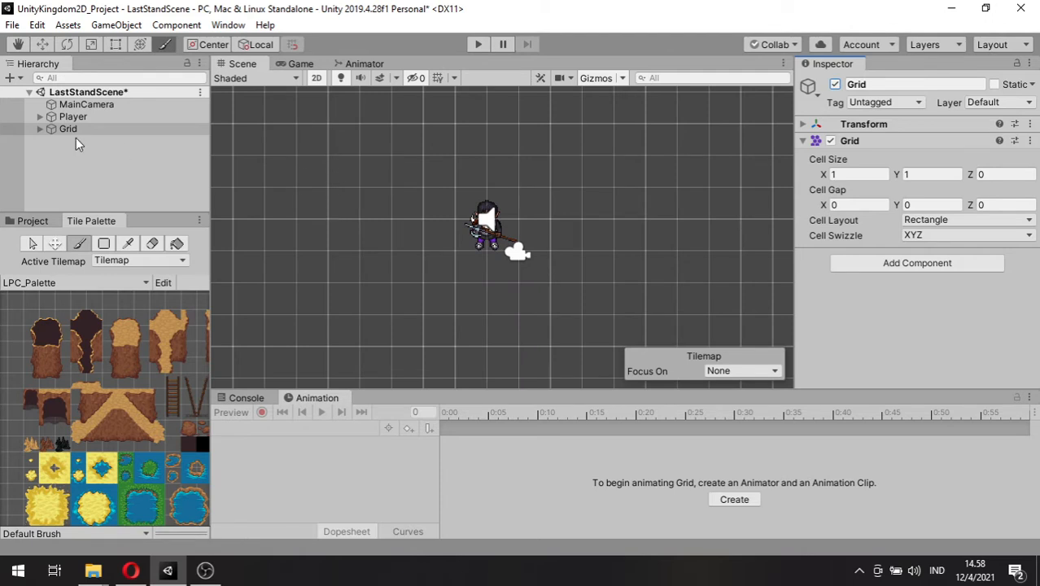
drag(70, 129, 71, 114)
key(alt+Tab)
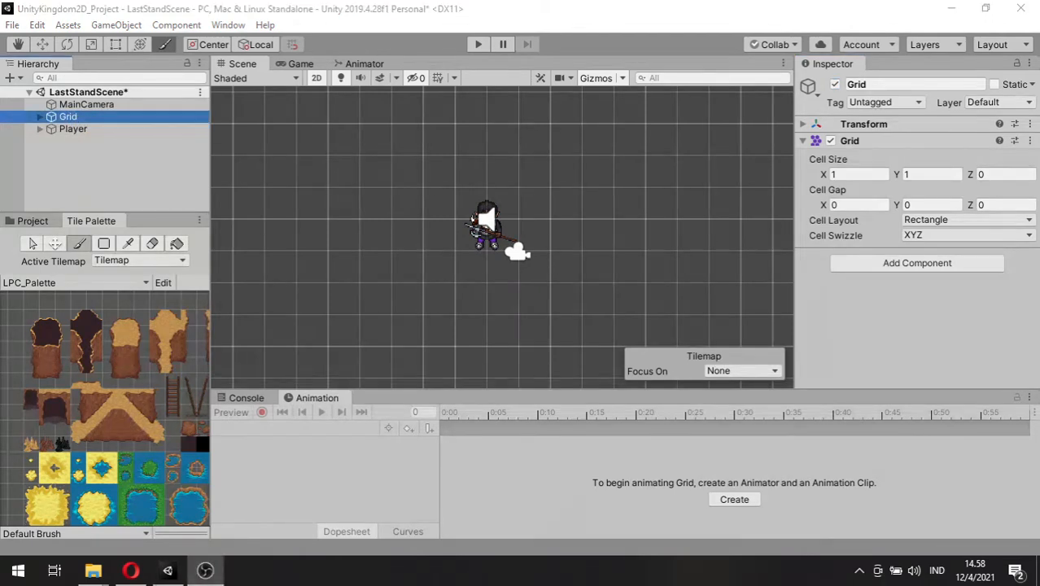
click(471, 311)
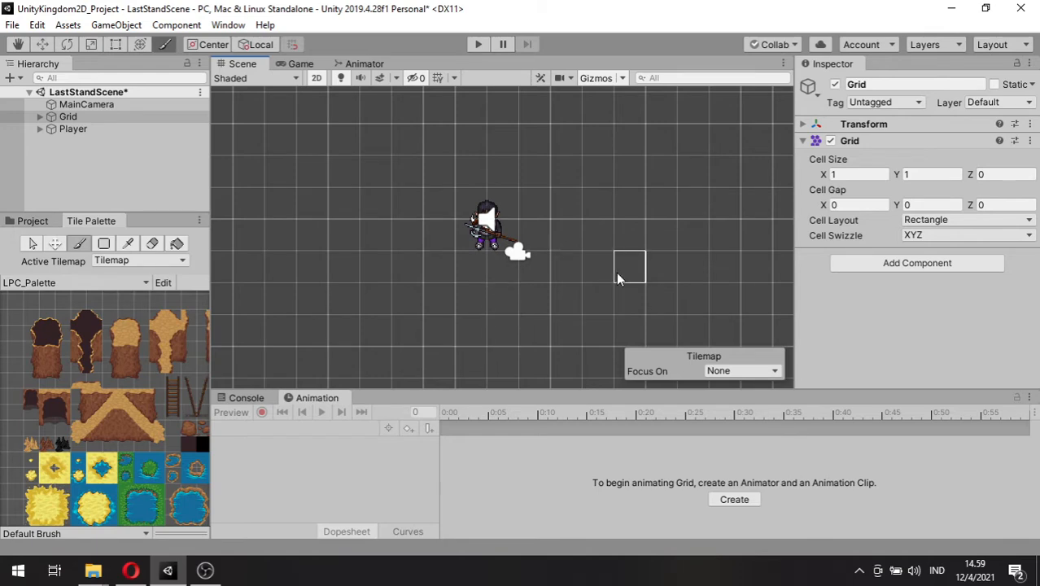
- Add a UI Canvas to the scene and move it with its EventSystem above the Grid in the Hierarchy
middle_drag(697, 280, 561, 273)
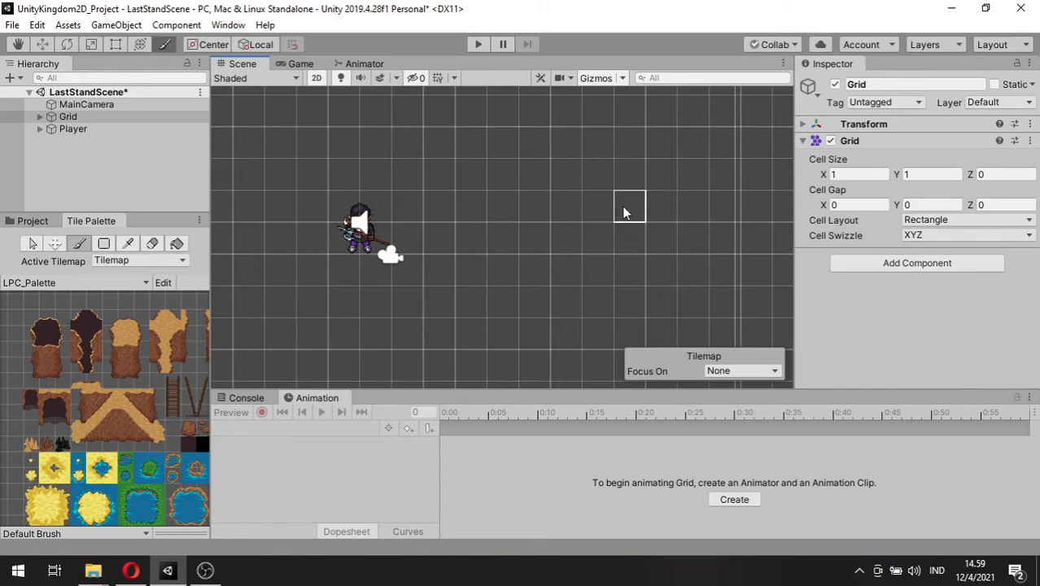
middle_drag(489, 264, 568, 250)
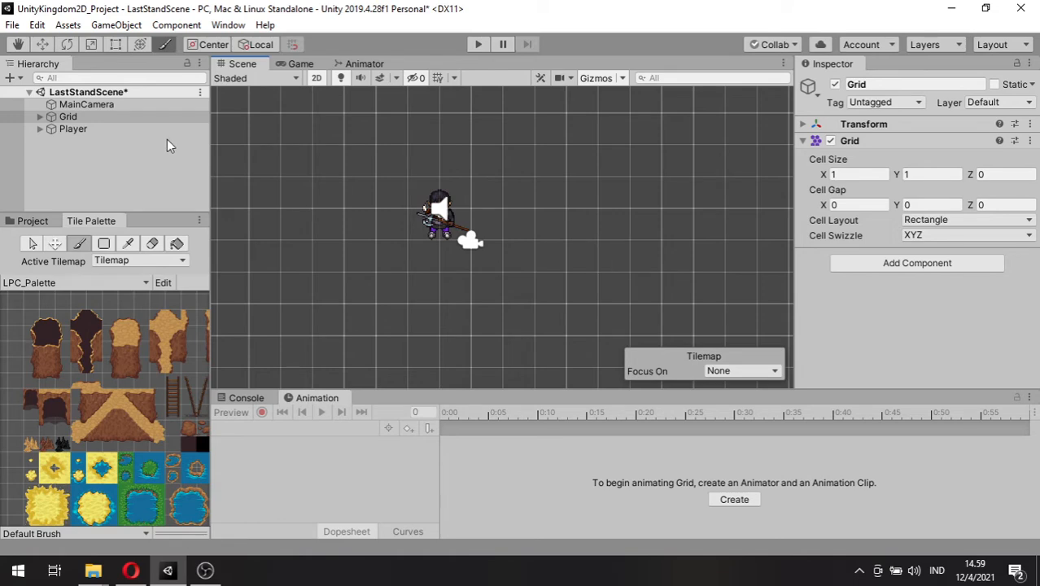
click(10, 77)
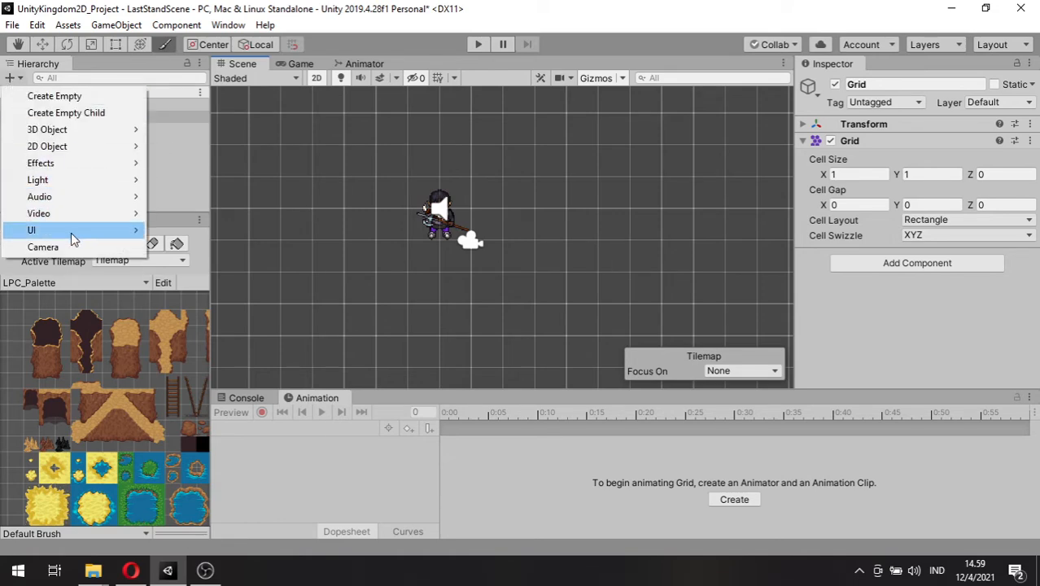
mouse_move(71, 231)
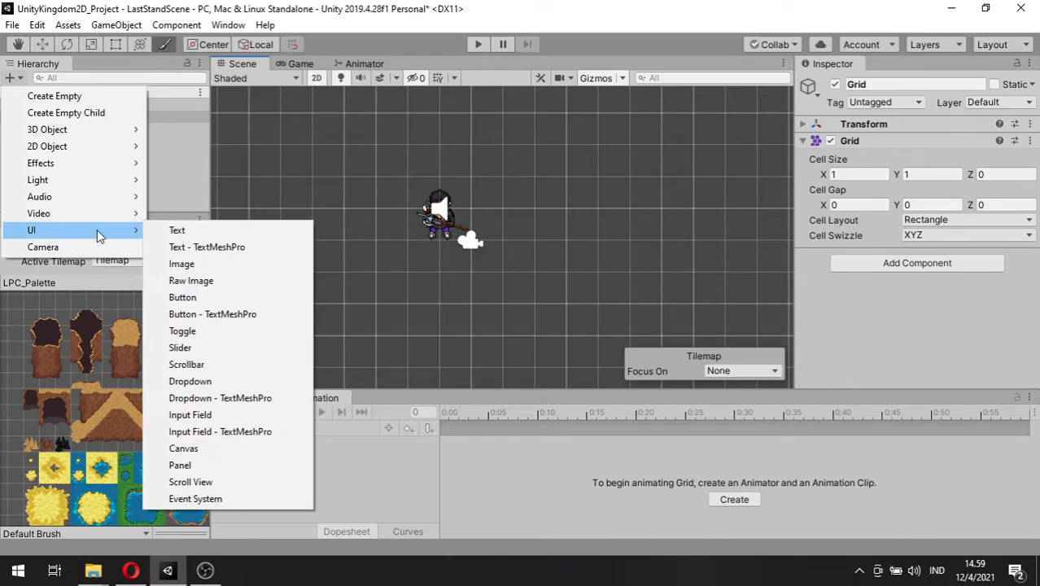
click(215, 450)
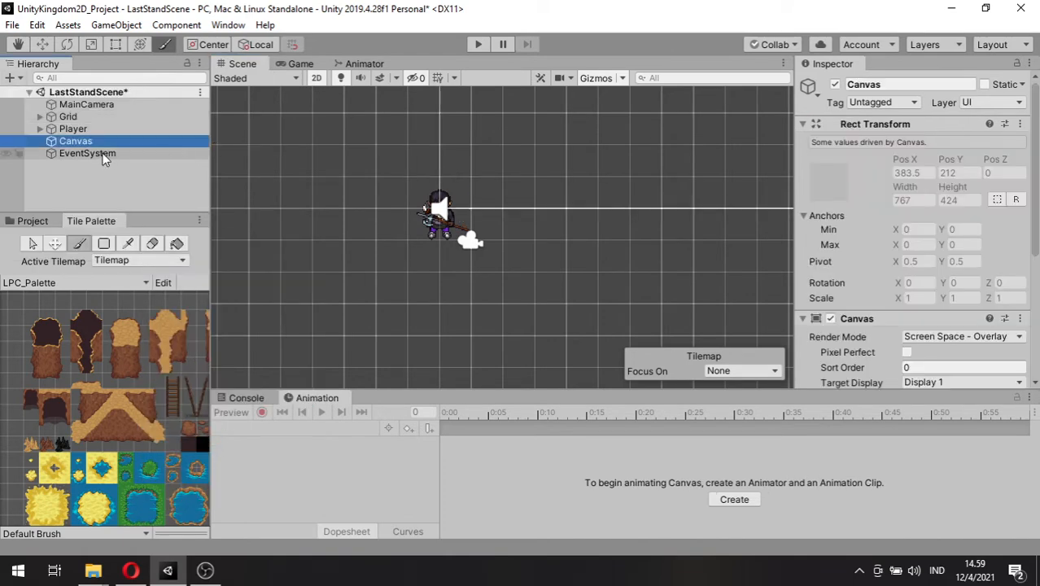
drag(100, 142, 104, 111)
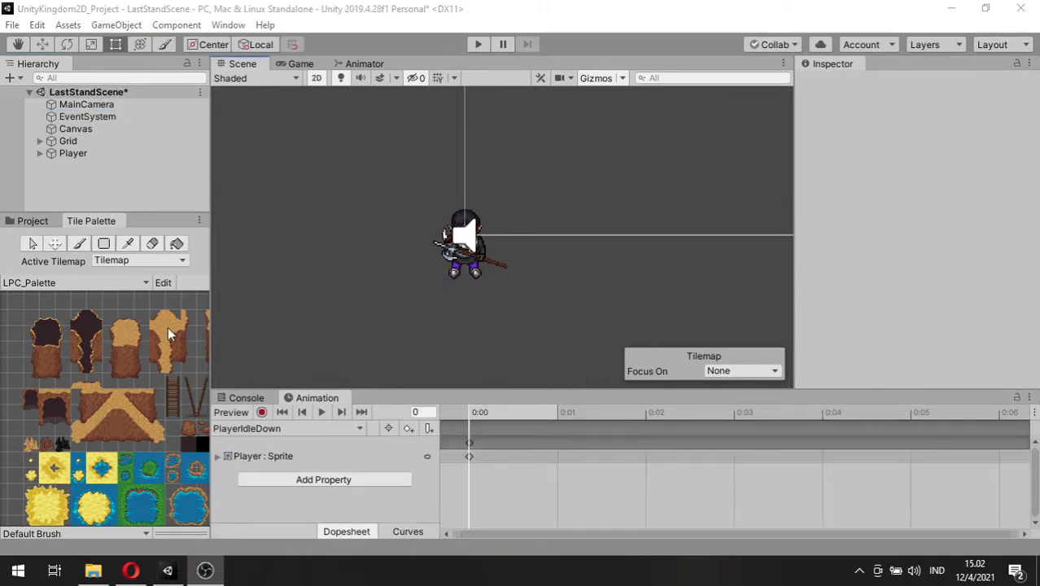
- Examine the Canvas outline in the scene and compare its position and size with the Player
double_click(97, 127)
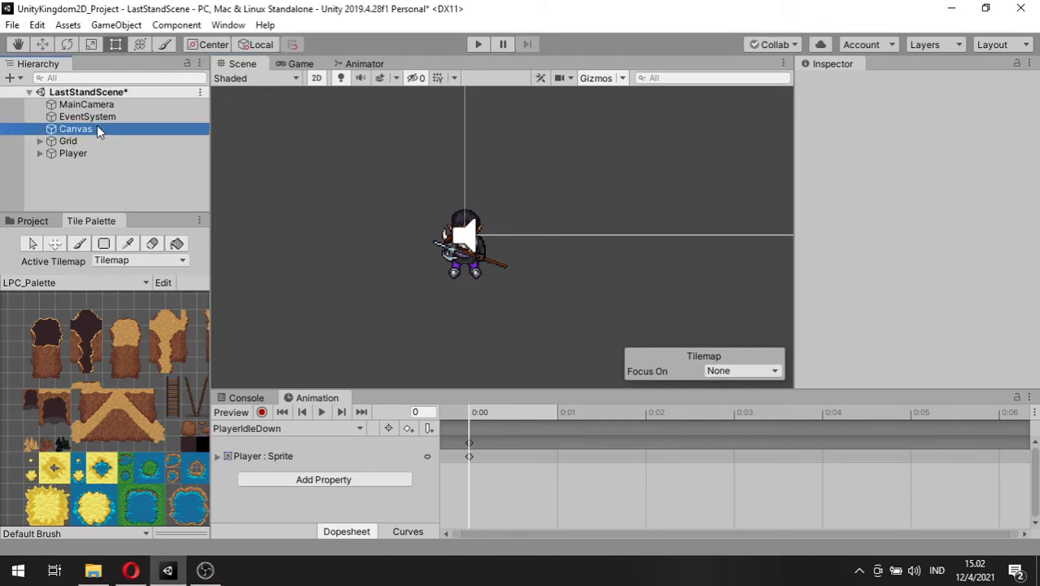
scroll(429, 323, up, 2)
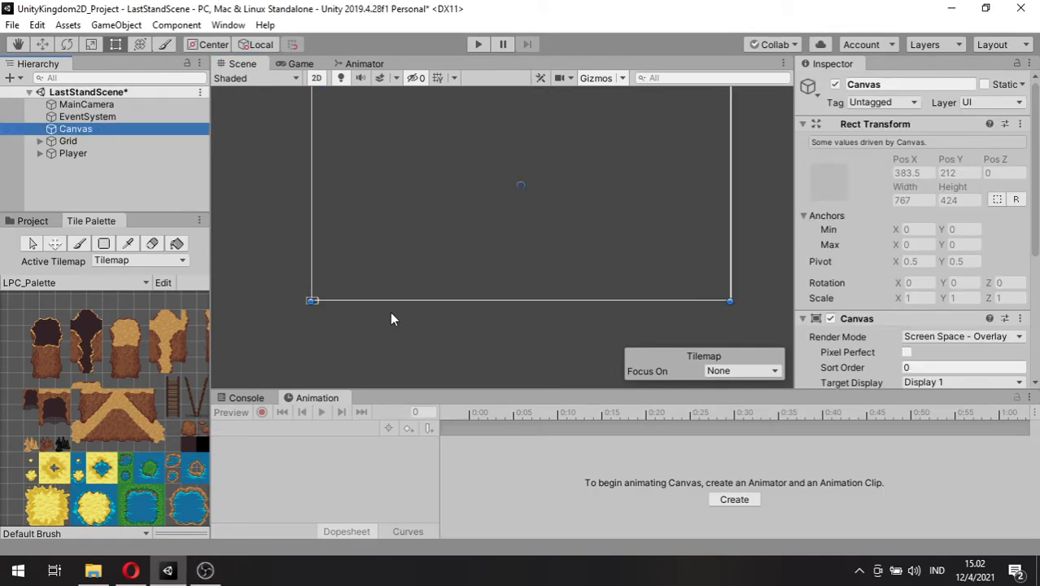
middle_drag(389, 314, 389, 346)
scroll(313, 332, up, 1)
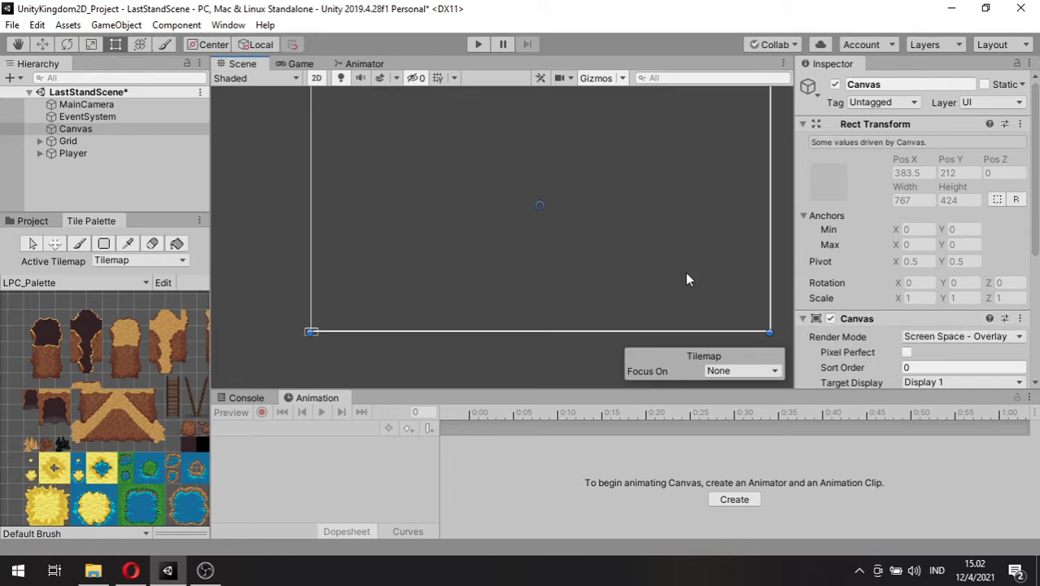
middle_drag(377, 314, 443, 241)
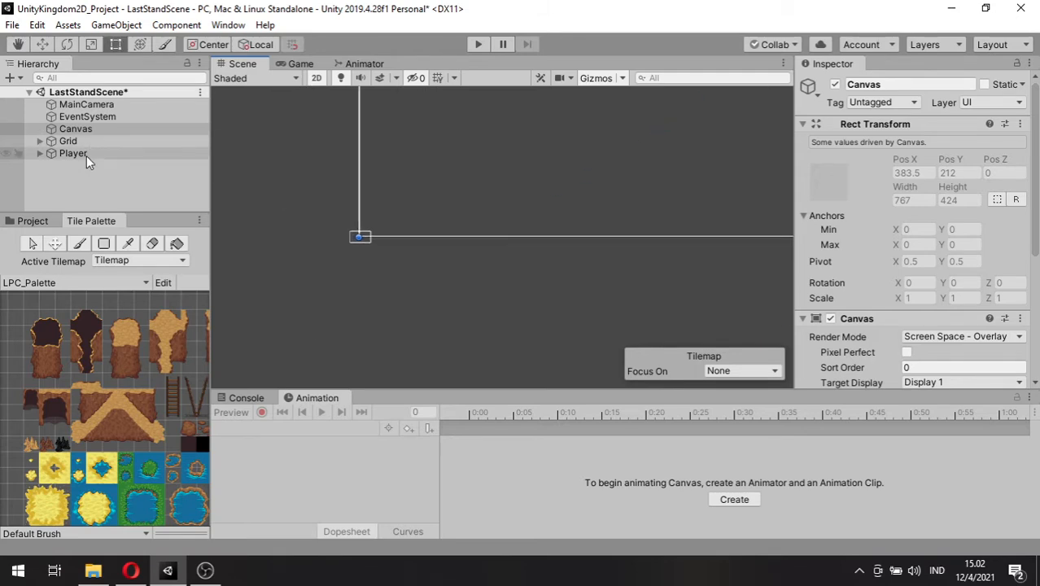
click(87, 155)
scroll(445, 210, down, 5)
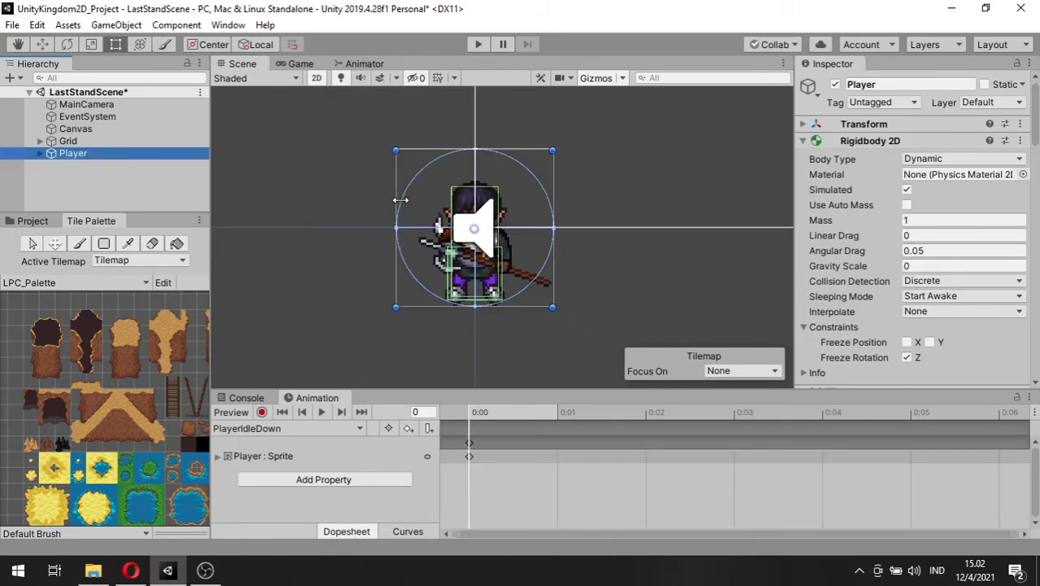
middle_drag(446, 206, 432, 224)
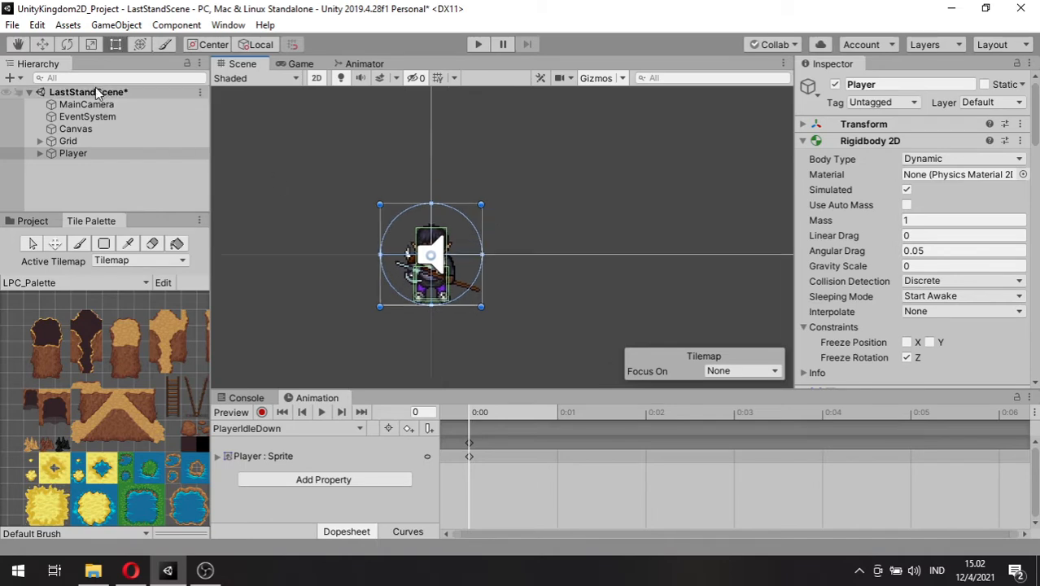
click(97, 92)
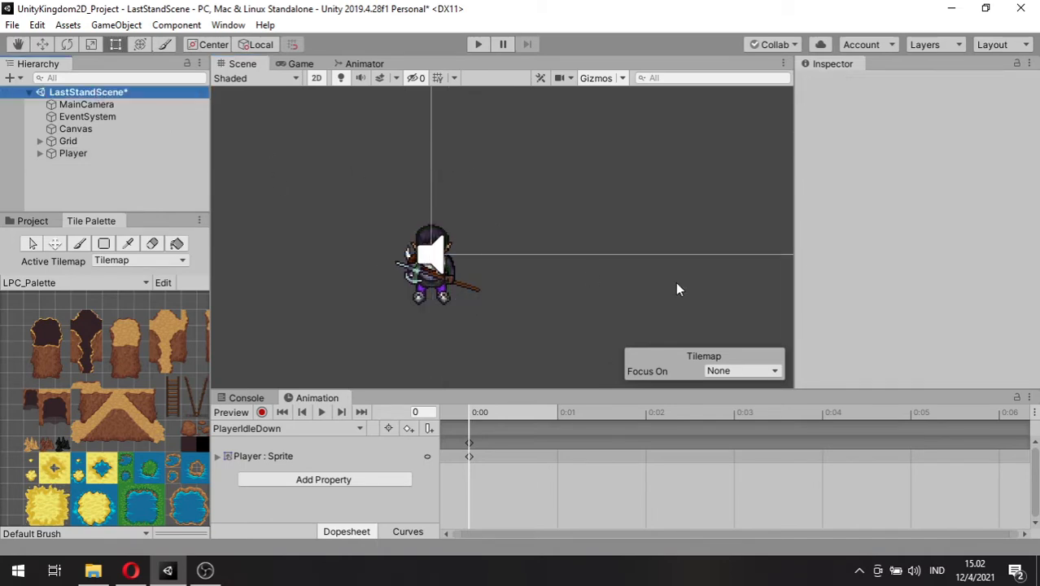
middle_drag(623, 269, 569, 311)
middle_drag(443, 170, 468, 129)
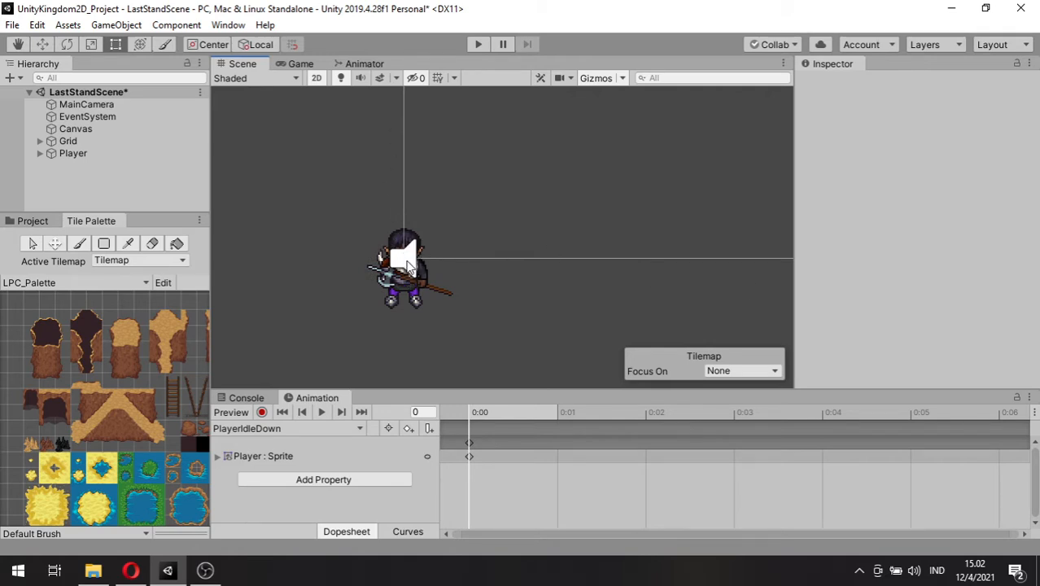
mouse_move(513, 309)
middle_down()
mouse_move(571, 290)
mouse_move(522, 263)
mouse_move(506, 314)
middle_up()
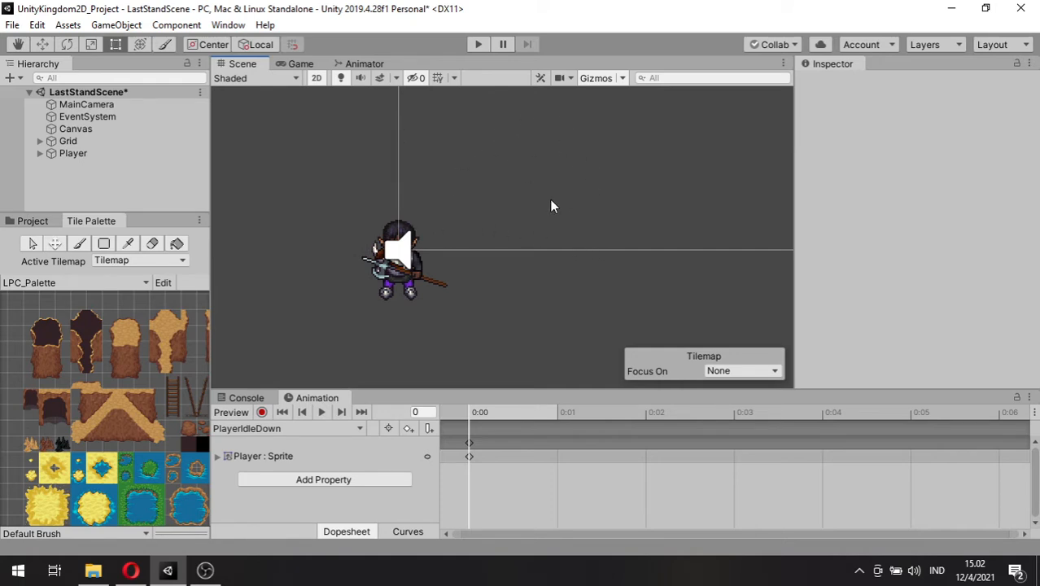
middle_drag(523, 209, 594, 167)
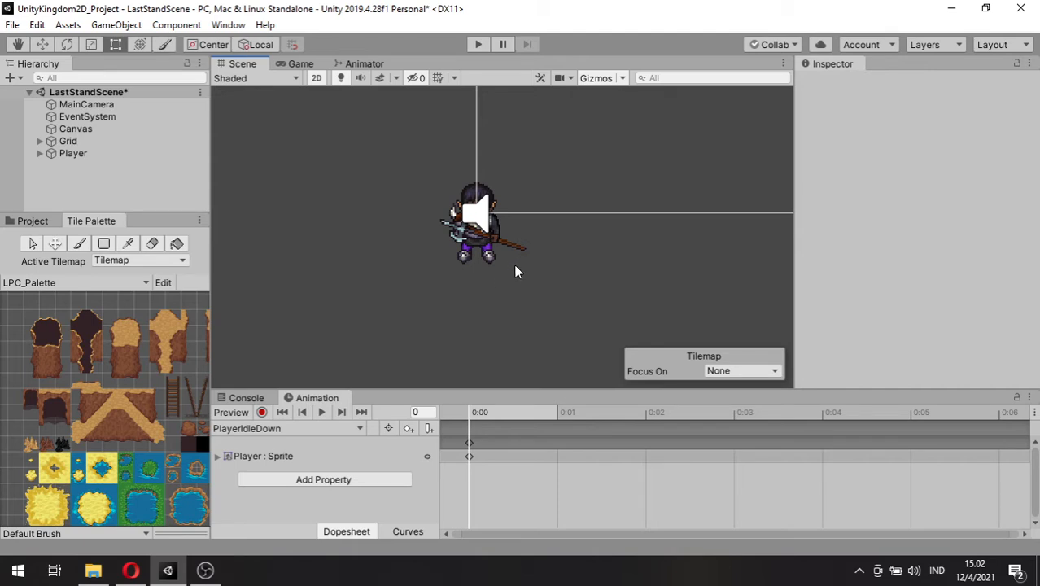
middle_drag(527, 252, 356, 233)
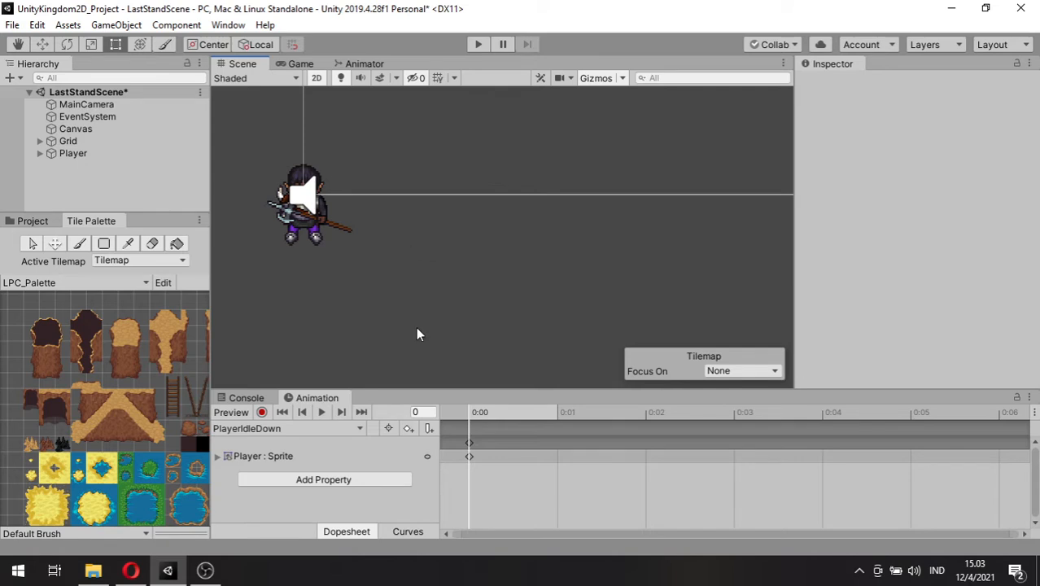
scroll(419, 274, down, 2)
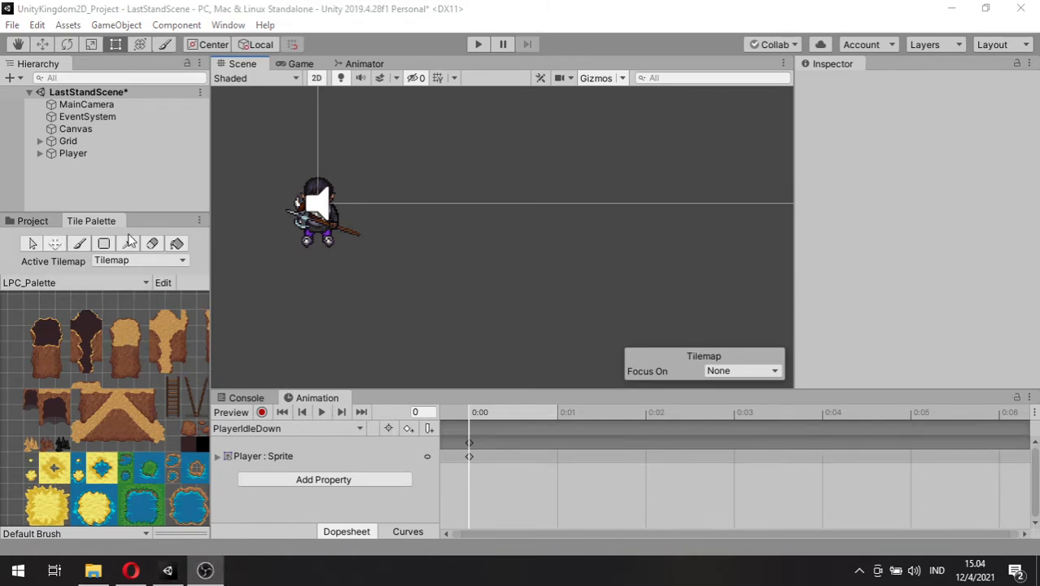
- Pick the sandy ground tile from LPC_Palette and paint three separate vertical strips beside and below the Player
middle_drag(152, 374, 51, 415)
middle_drag(134, 413, 174, 417)
mouse_move(77, 380)
middle_down()
mouse_move(119, 387)
mouse_move(60, 376)
mouse_move(73, 381)
mouse_move(101, 356)
middle_up()
click(26, 356)
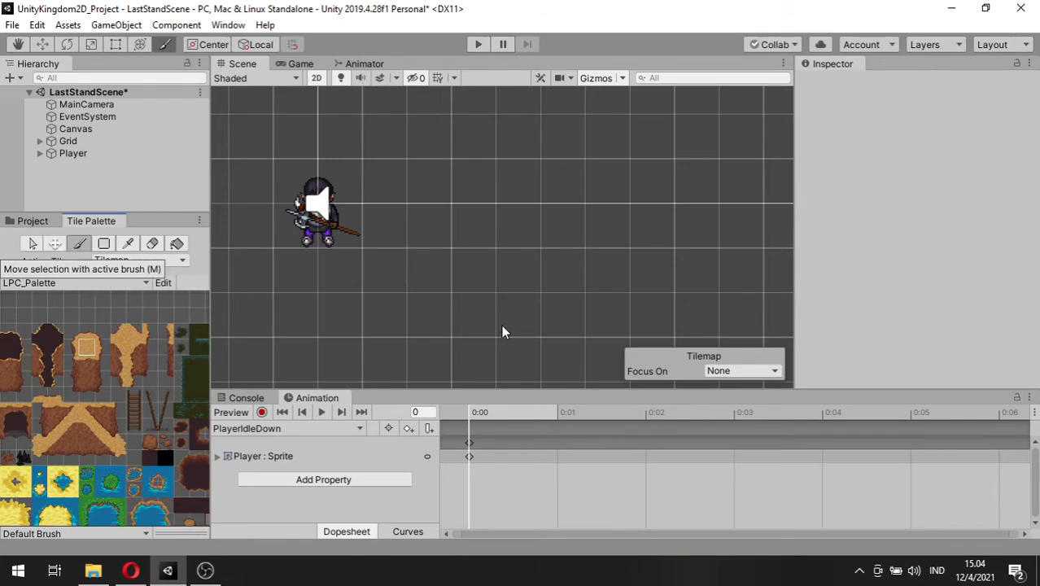
middle_drag(497, 321, 446, 248)
drag(446, 248, 438, 236)
scroll(419, 285, down, 5)
middle_drag(409, 274, 405, 236)
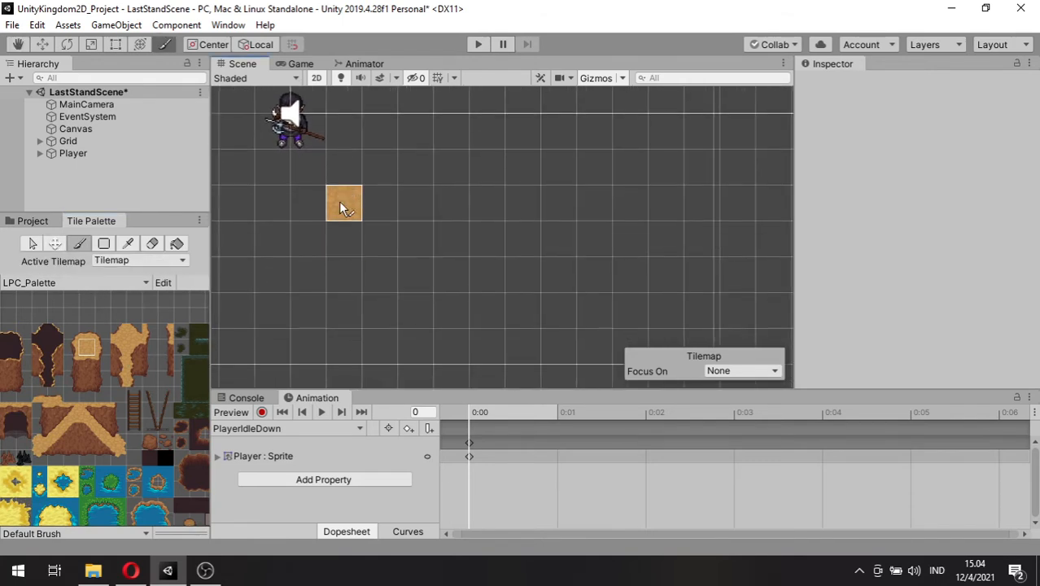
drag(342, 188, 347, 364)
drag(412, 167, 422, 359)
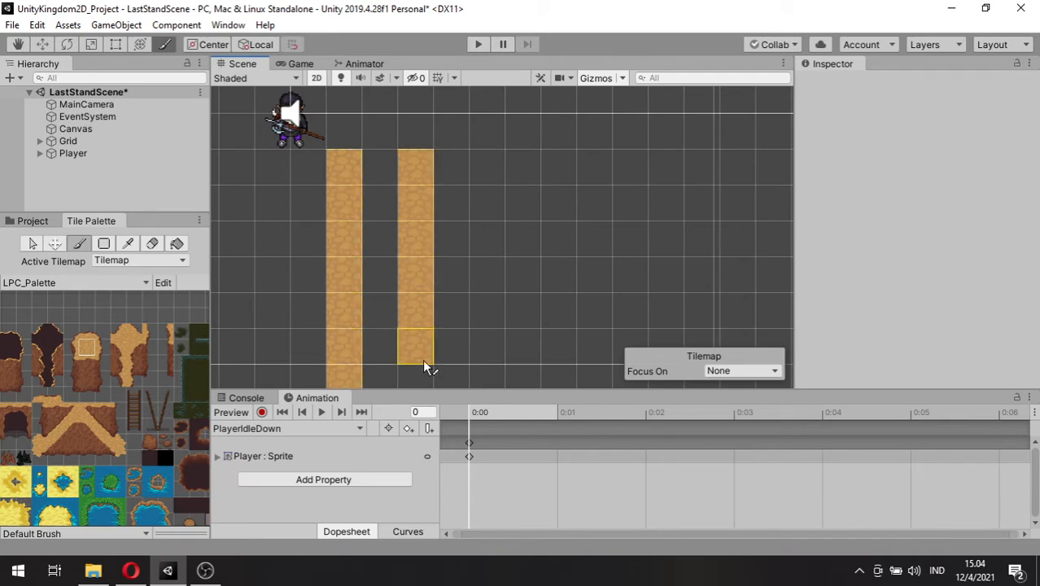
drag(499, 156, 507, 314)
middle_drag(506, 311, 489, 293)
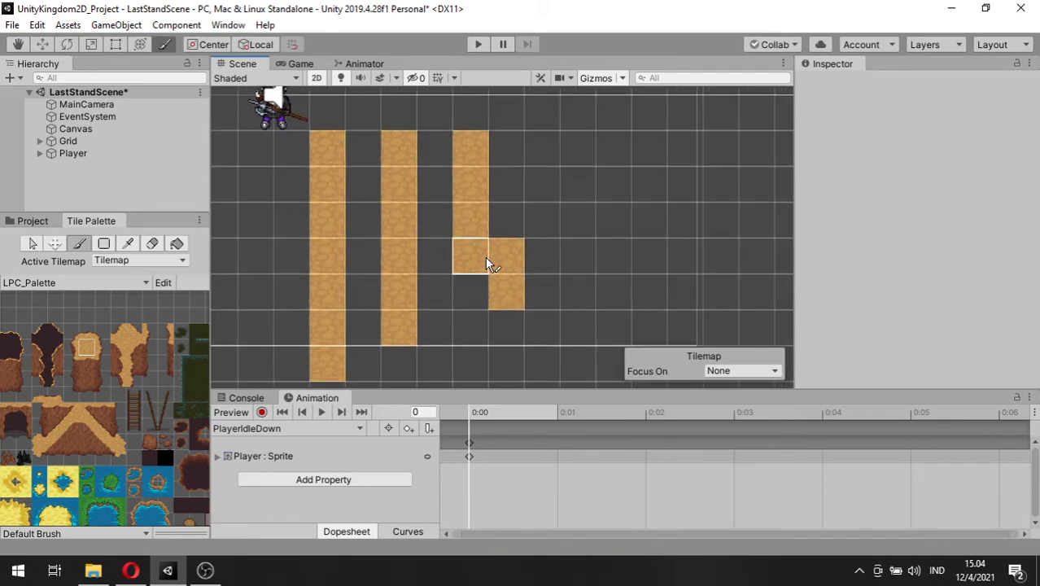
- Paint two more vertical strips of the sandy tile and a horizontal row crossing all the strips
scroll(470, 257, down, 2)
drag(576, 158, 573, 358)
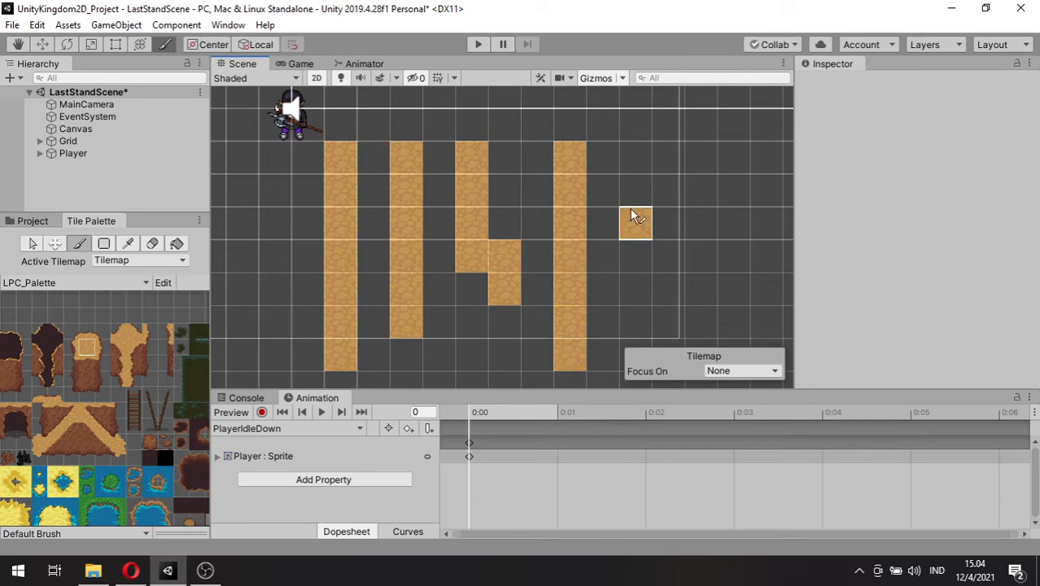
middle_drag(630, 208, 594, 194)
mouse_move(596, 199)
mouse_down()
mouse_move(613, 163)
mouse_move(602, 345)
mouse_up()
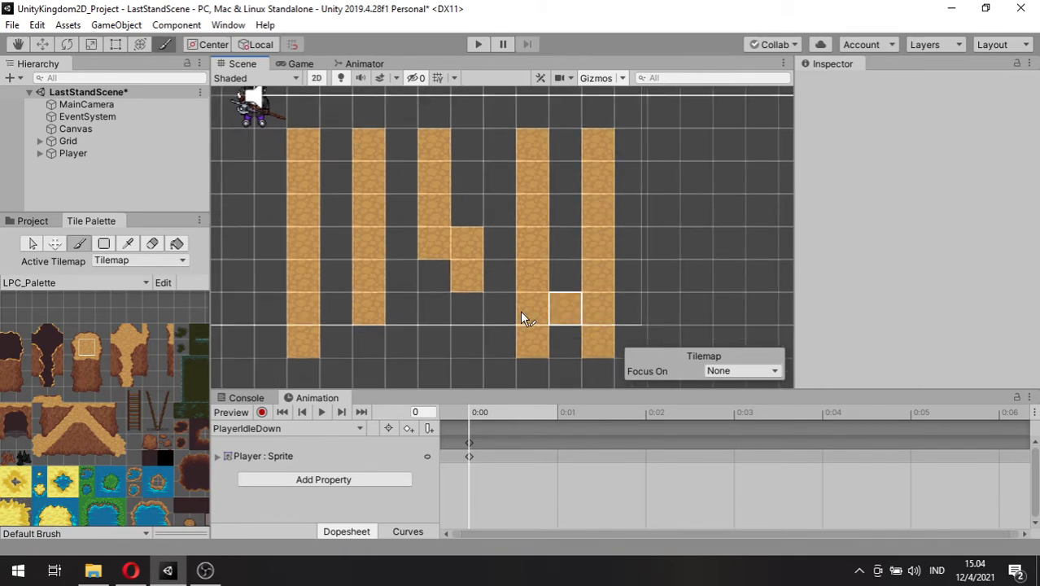
drag(300, 244, 677, 239)
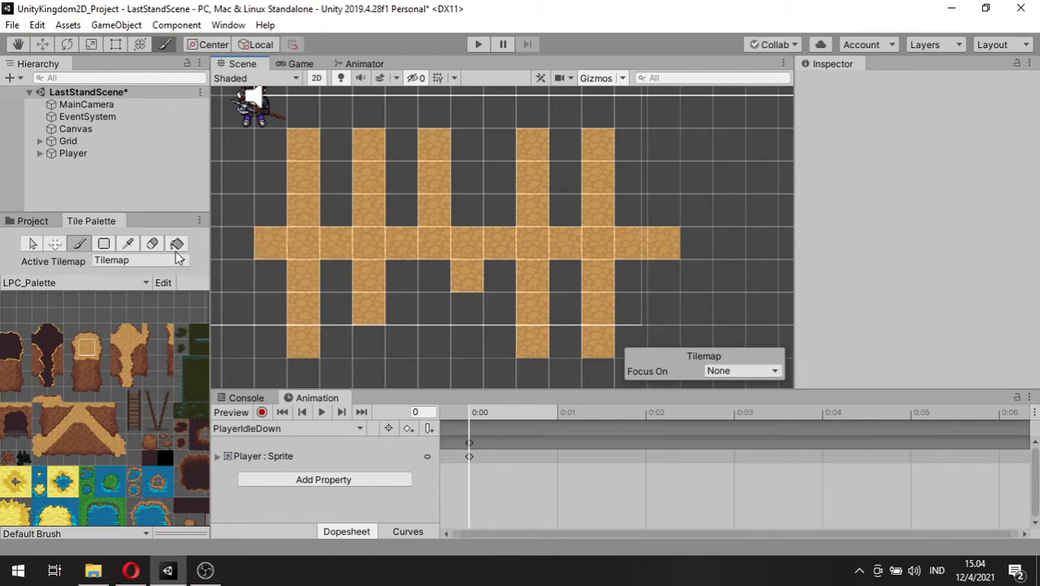
- Erase all the painted sandy tiles from the tilemap
click(152, 244)
mouse_move(298, 243)
mouse_down()
mouse_move(735, 259)
mouse_move(292, 250)
mouse_move(302, 179)
mouse_move(303, 337)
mouse_move(364, 256)
mouse_move(425, 134)
mouse_move(445, 293)
mouse_move(528, 151)
mouse_move(521, 391)
mouse_move(602, 147)
mouse_move(543, 309)
mouse_up()
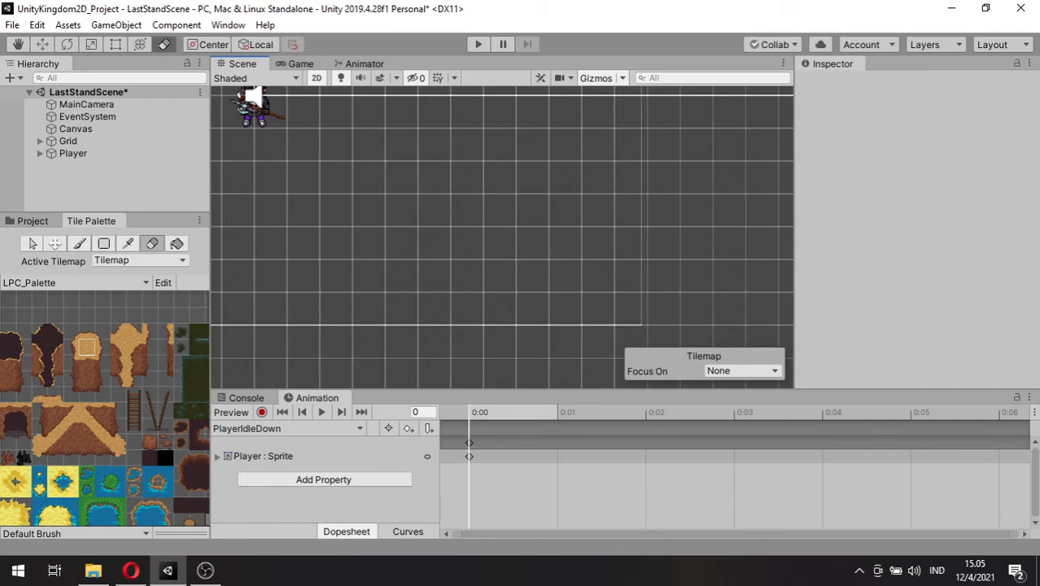
click(205, 570)
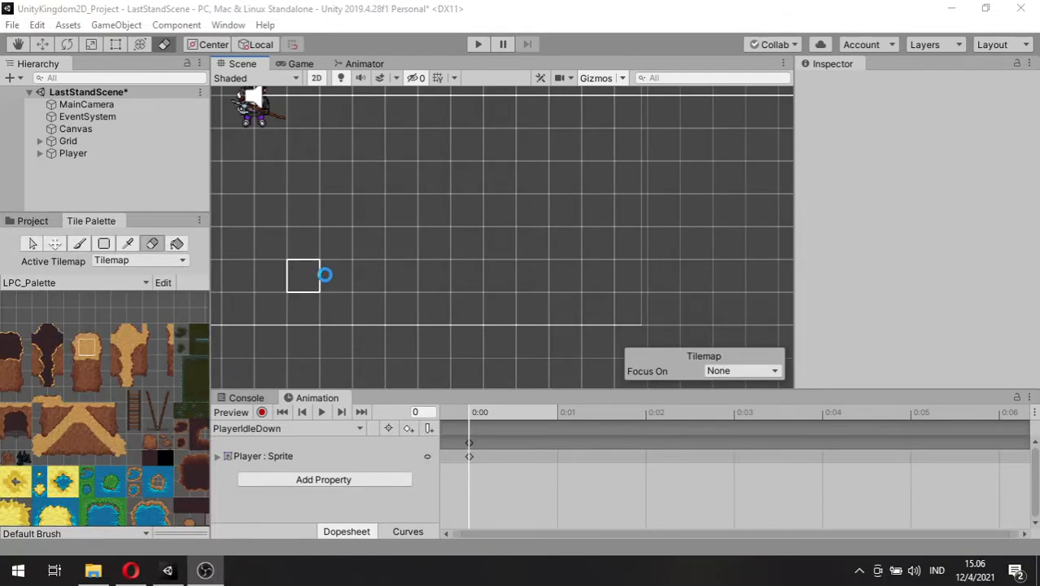
click(313, 235)
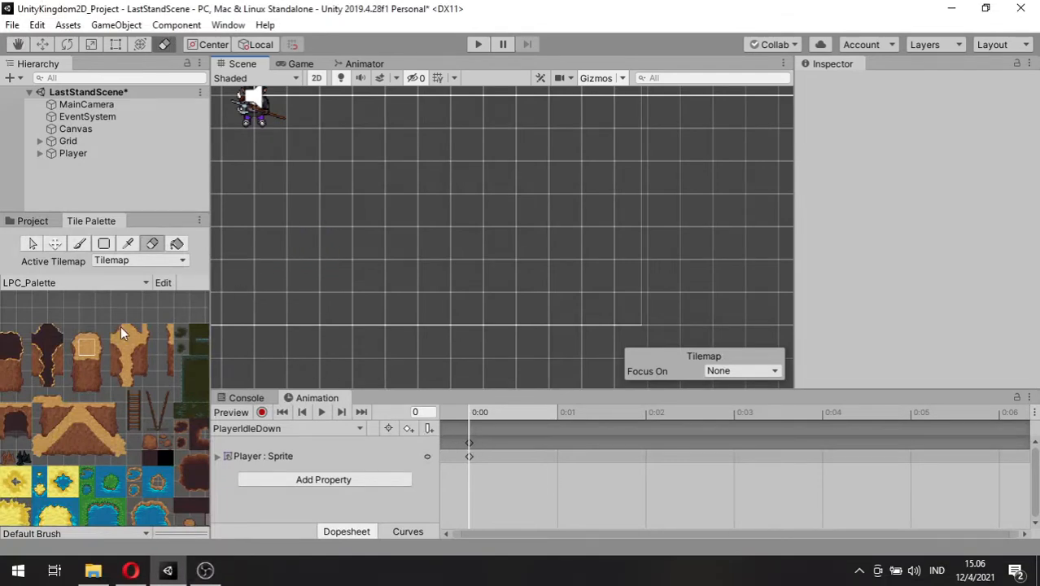
- Select the whole 3 × 5 sandy-topped cliff block in LPC_Palette and stamp two copies beside each other near the Player
drag(71, 331, 98, 383)
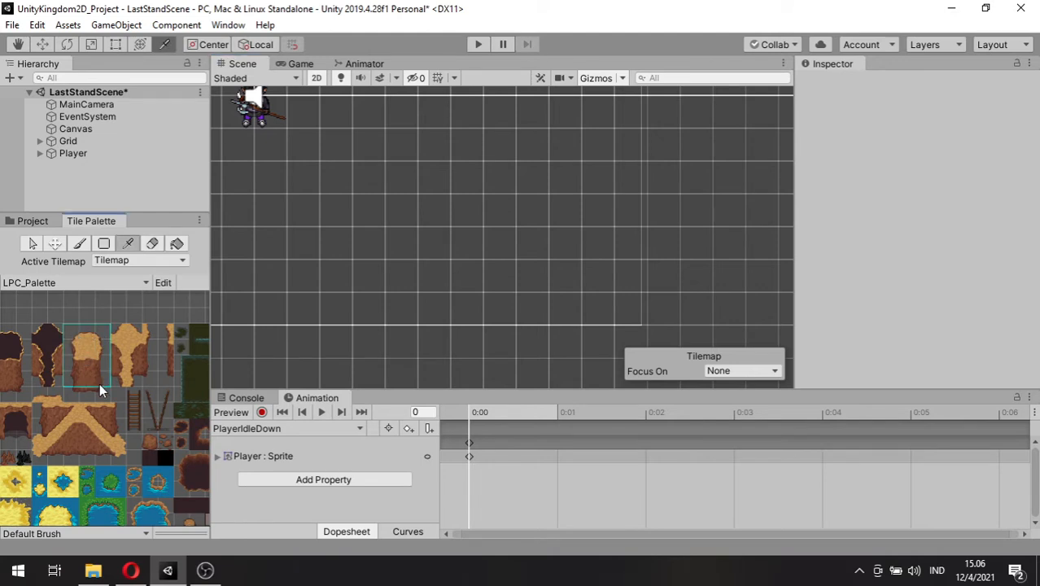
drag(99, 383, 101, 394)
mouse_move(359, 260)
middle_down()
mouse_move(358, 341)
mouse_move(360, 249)
middle_up()
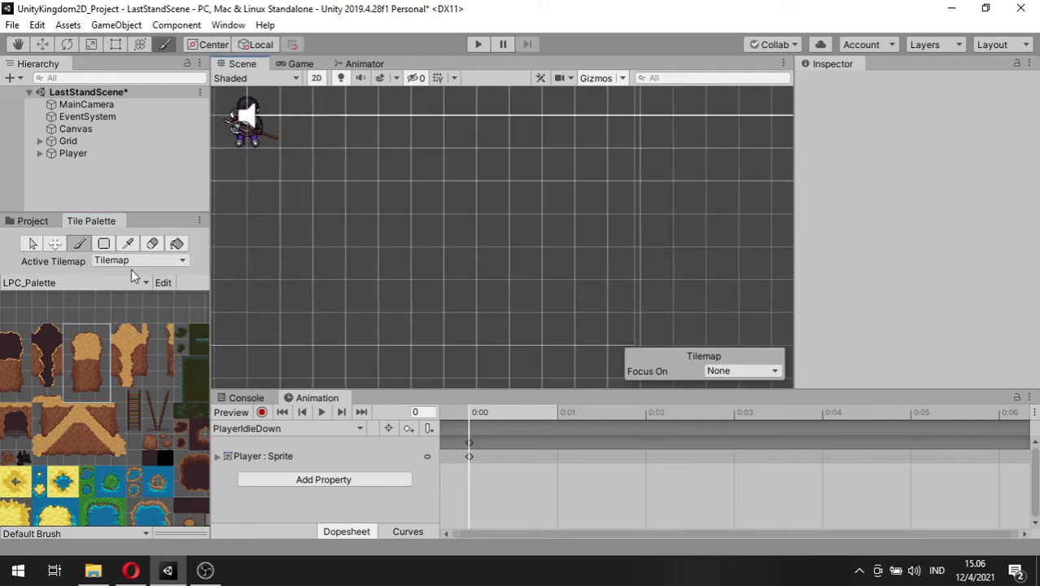
click(384, 293)
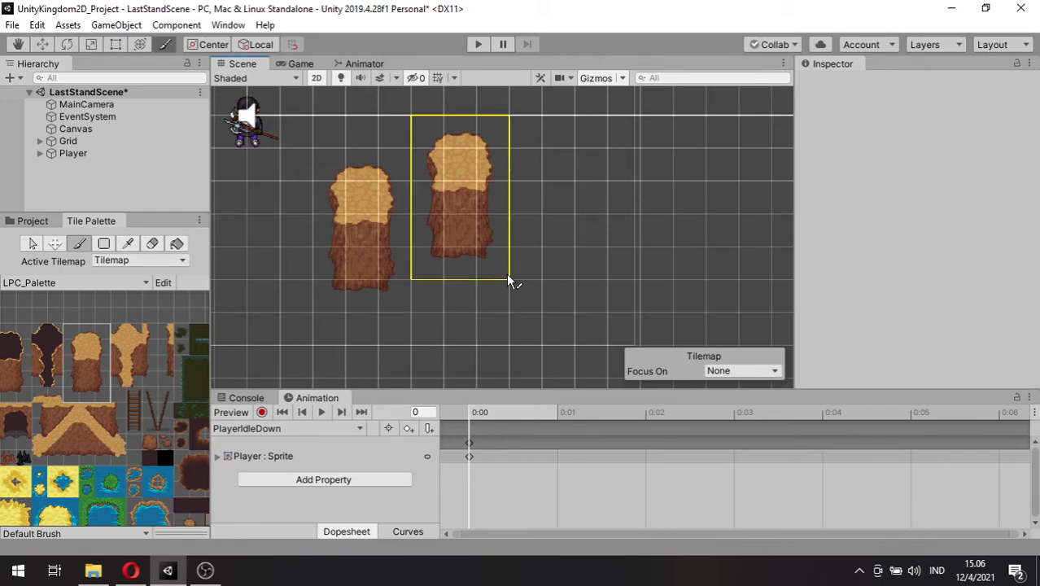
- Stamp two more copies of the 3 × 5 sandy-topped cliff block beside the existing pair on the tilemap
click(591, 305)
middle_drag(602, 279, 489, 254)
click(575, 262)
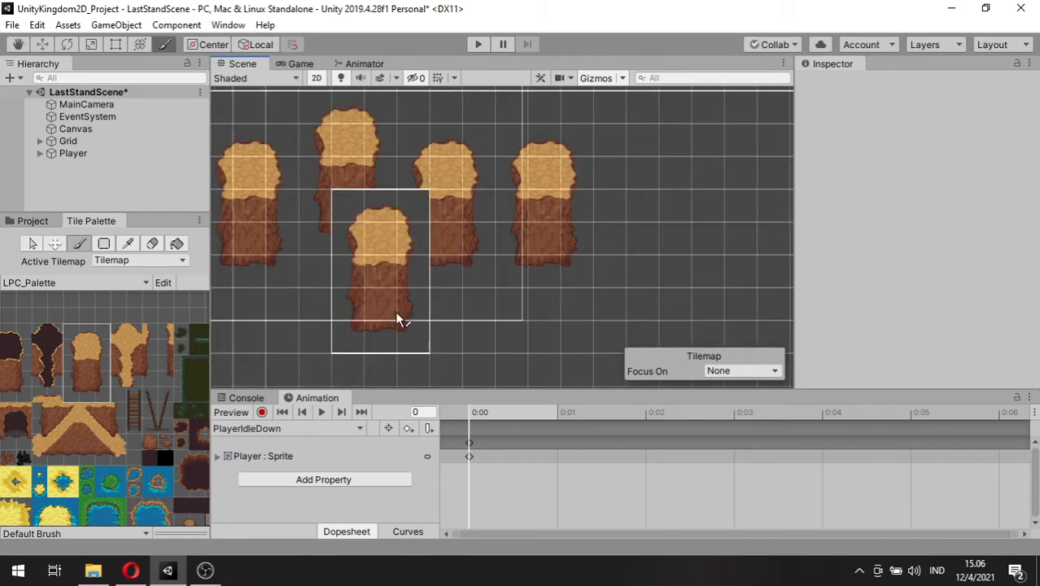
- Erase all four sandy-topped cliff blocks from the tilemap
middle_drag(392, 290, 469, 328)
scroll(444, 325, down, 1)
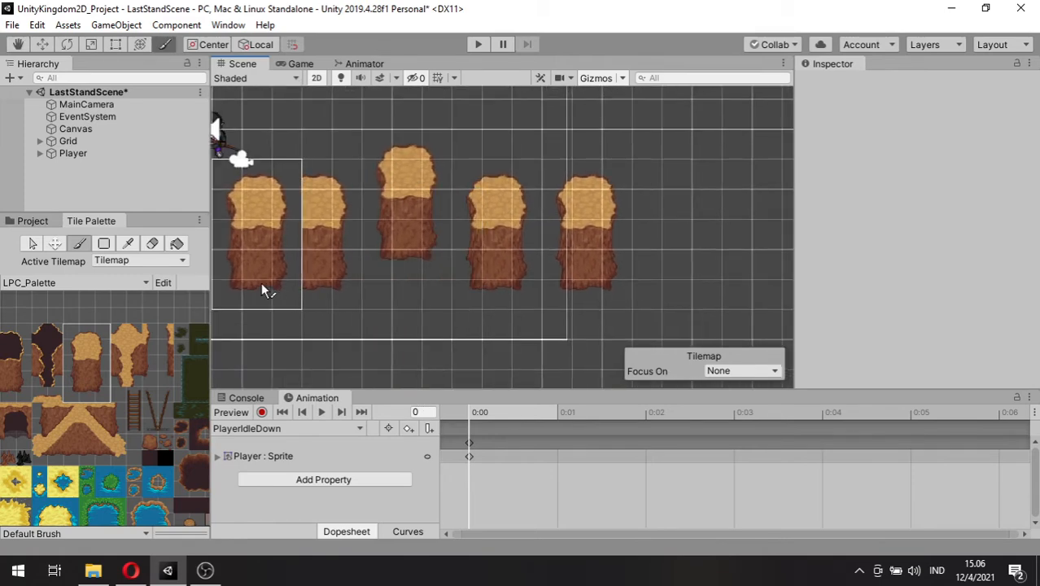
click(154, 244)
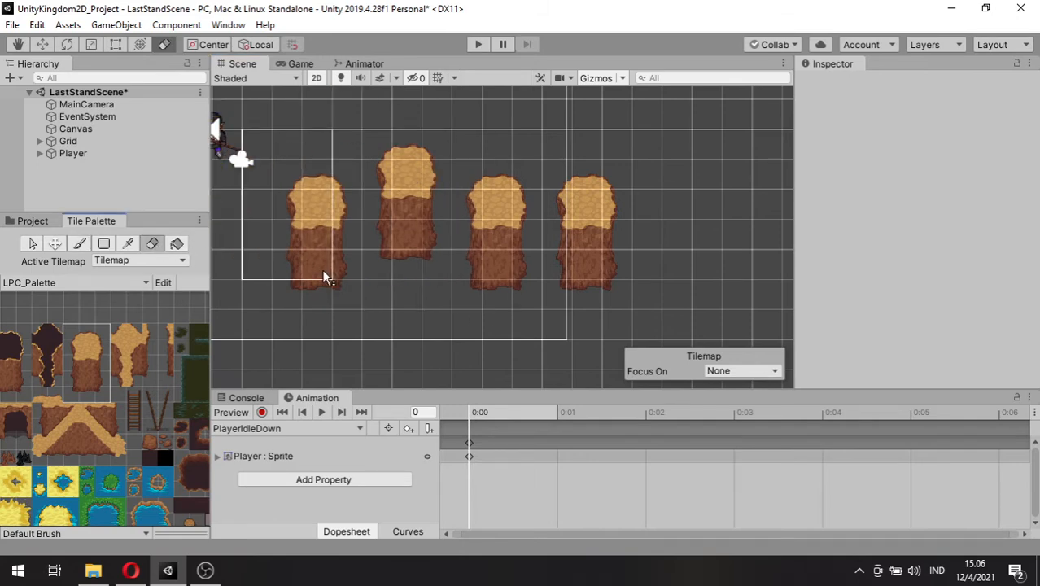
mouse_move(356, 302)
mouse_down()
mouse_move(631, 279)
mouse_move(425, 297)
mouse_move(599, 313)
mouse_move(455, 343)
mouse_move(474, 299)
mouse_up()
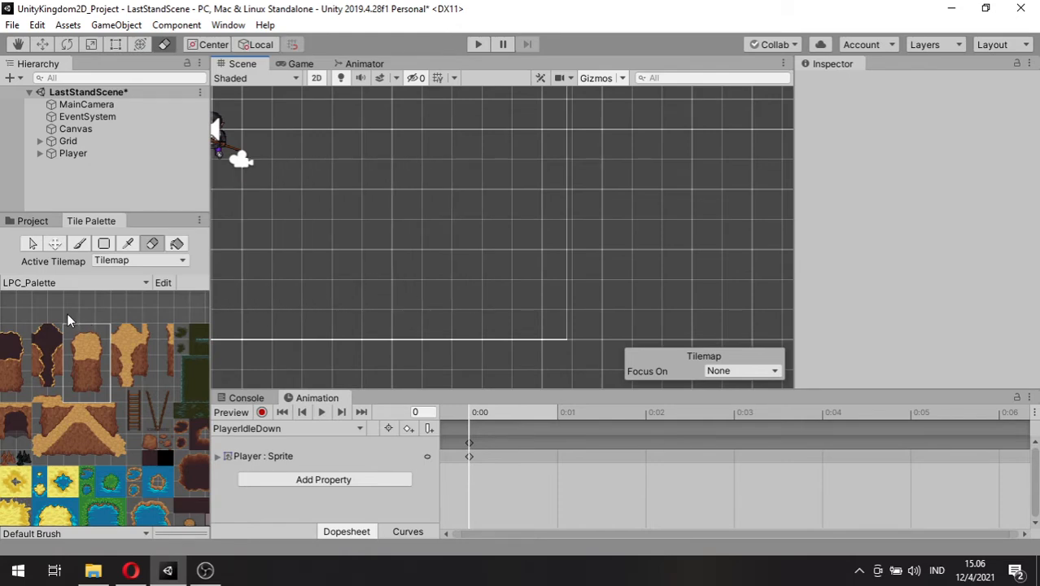
- Pick the single sandy ground tile in LPC_Palette and box-fill a 9 × 5 tile rectangle beside the Player
mouse_move(67, 313)
mouse_down()
mouse_move(131, 388)
mouse_move(108, 378)
mouse_move(105, 394)
mouse_up()
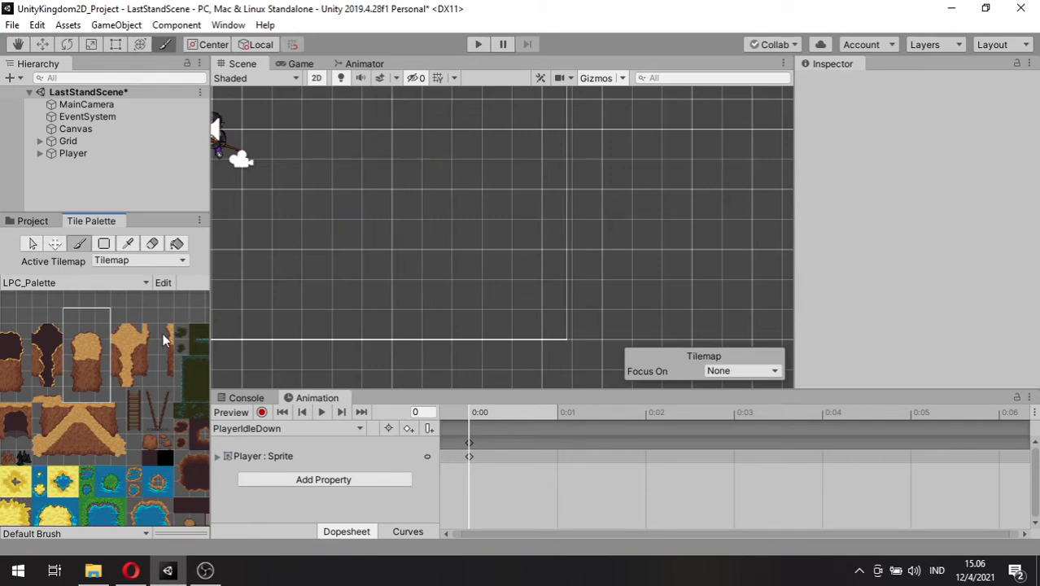
drag(70, 328, 108, 391)
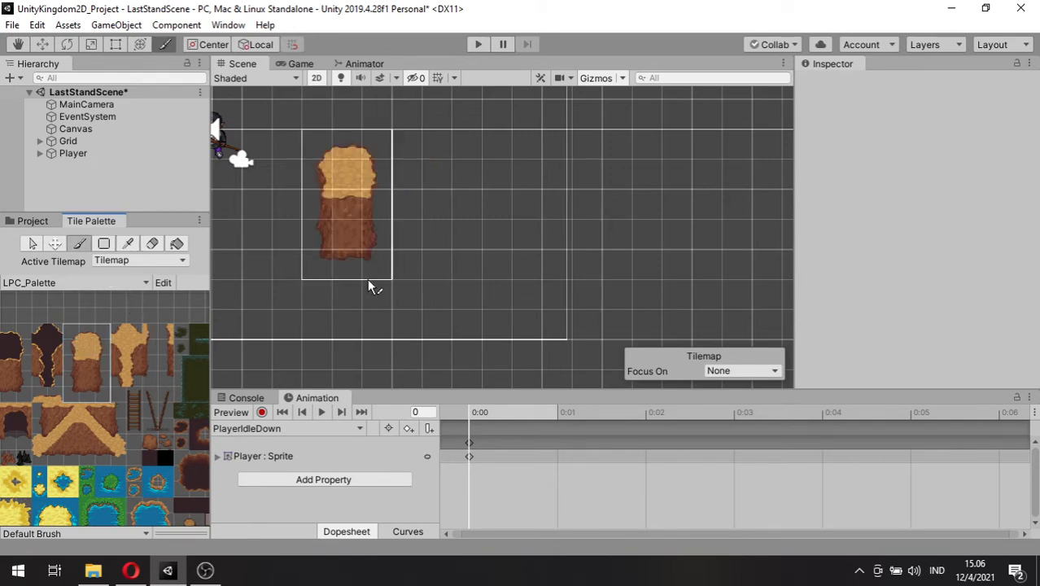
click(89, 345)
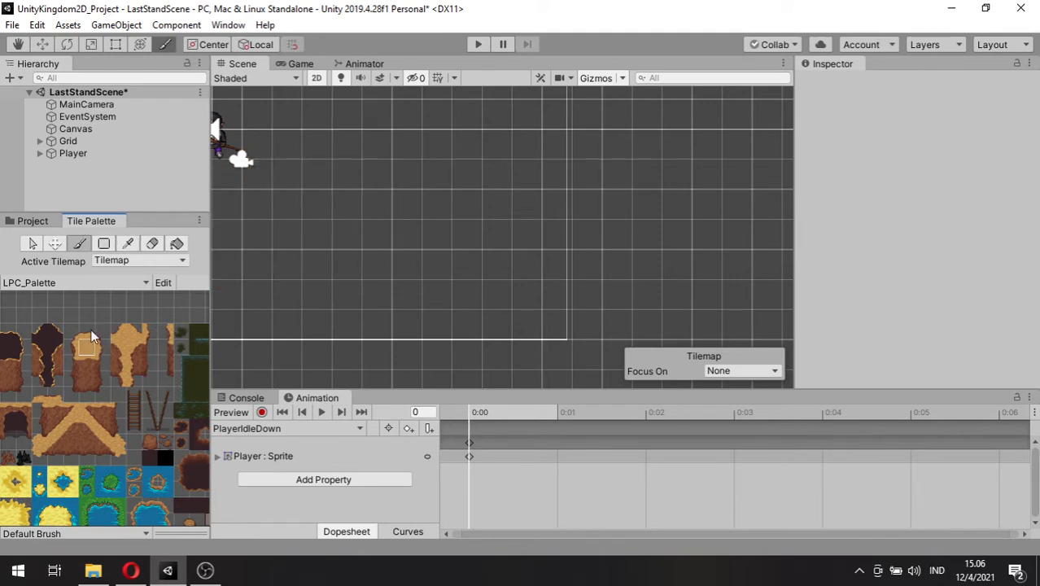
click(104, 243)
drag(274, 162, 539, 288)
middle_drag(547, 309, 511, 306)
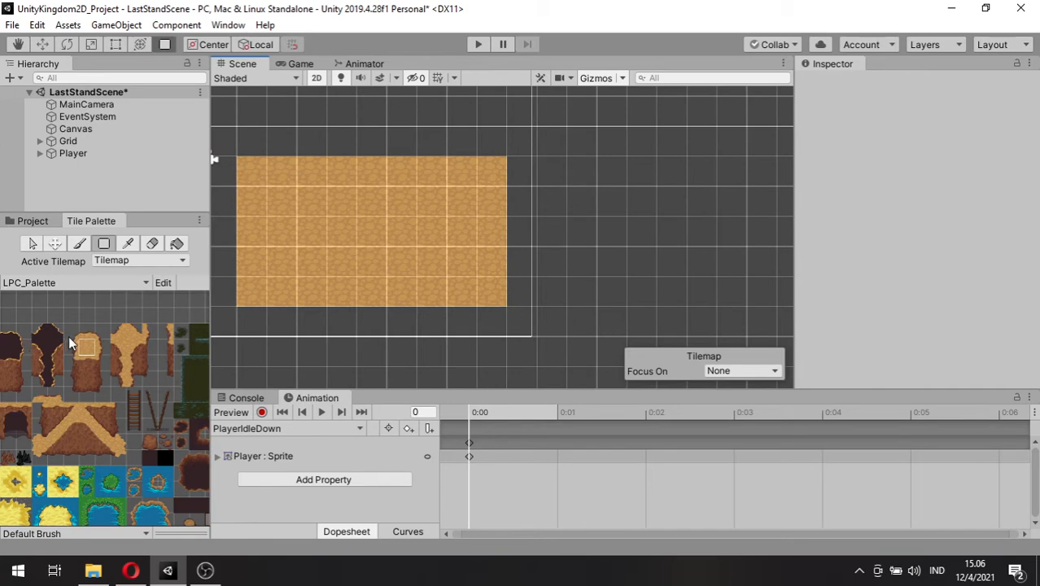
- Select the whole 3 × 5 cliff block in LPC_Palette and box-fill four columns by two rows of it beside the sandy rectangle
drag(72, 333, 109, 394)
middle_drag(380, 303, 301, 284)
scroll(301, 284, down, 1)
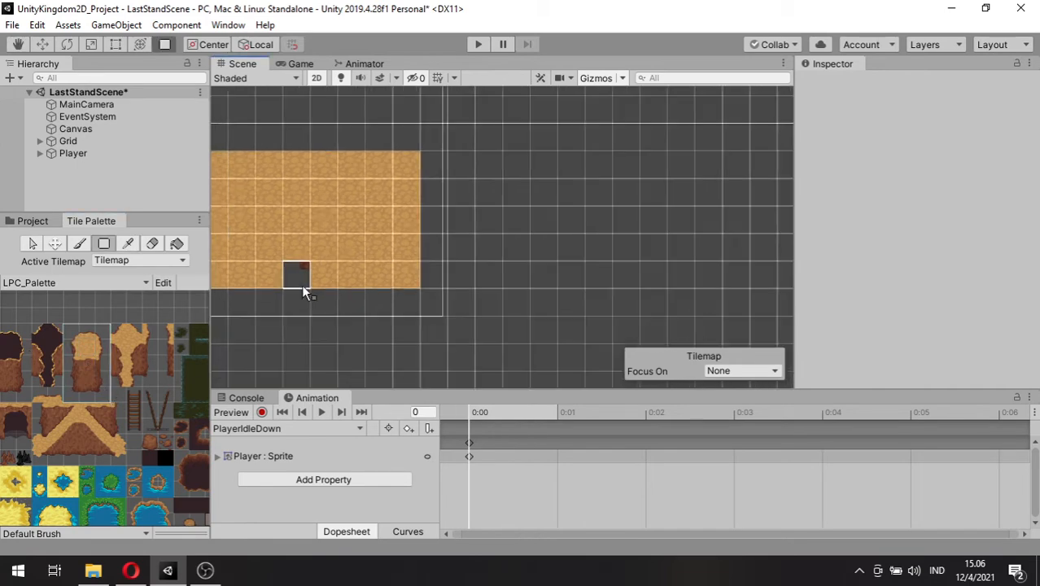
scroll(303, 290, down, 2)
mouse_move(411, 192)
mouse_down()
mouse_move(552, 345)
mouse_move(637, 361)
mouse_up()
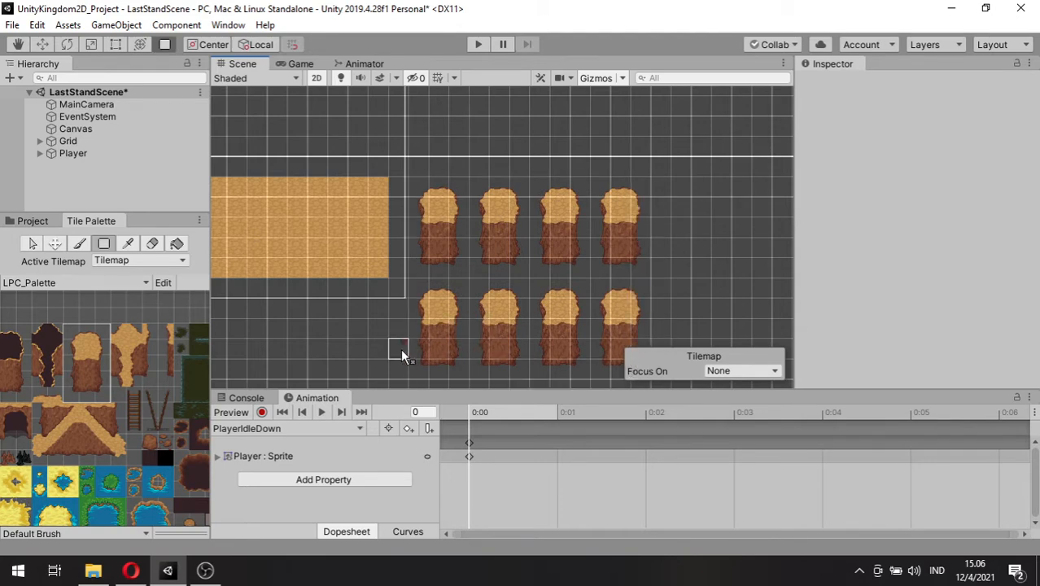
- Pick up the 6 × 10 tile group of four cliff blocks nearest the sandy rectangle from the tilemap as the brush
middle_drag(348, 314, 384, 294)
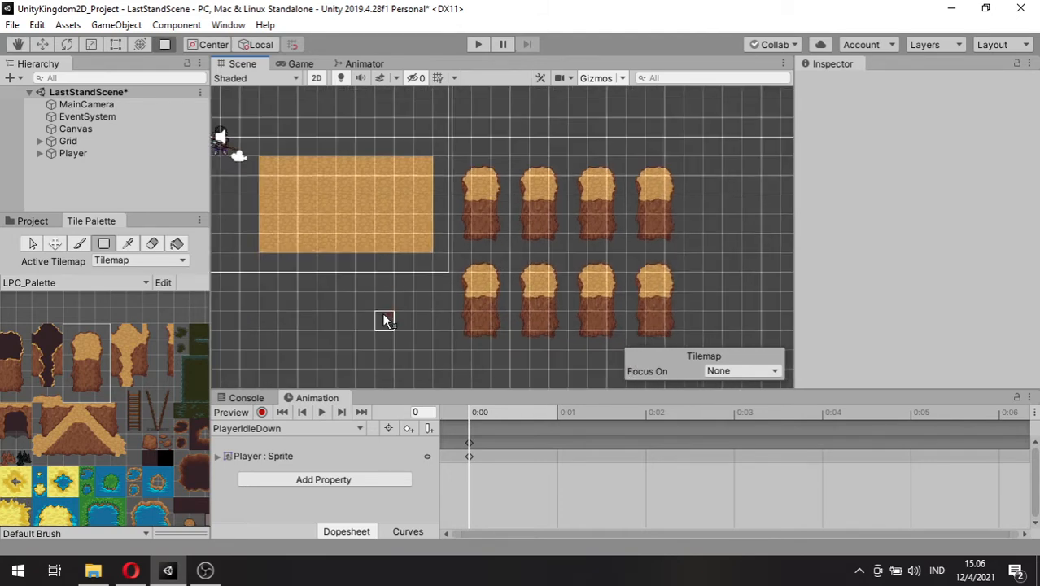
click(128, 245)
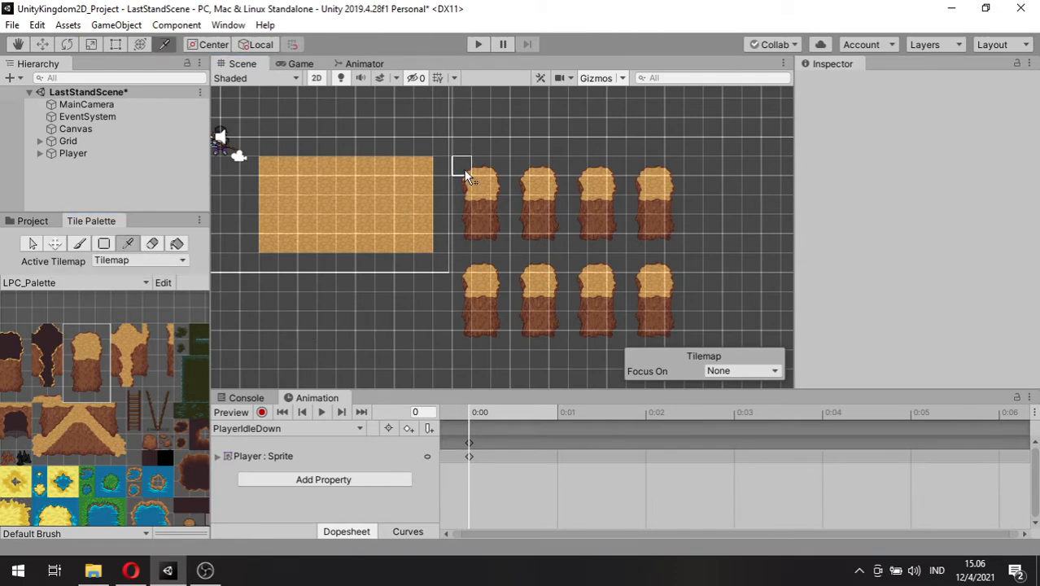
drag(454, 158, 555, 349)
drag(555, 342, 552, 343)
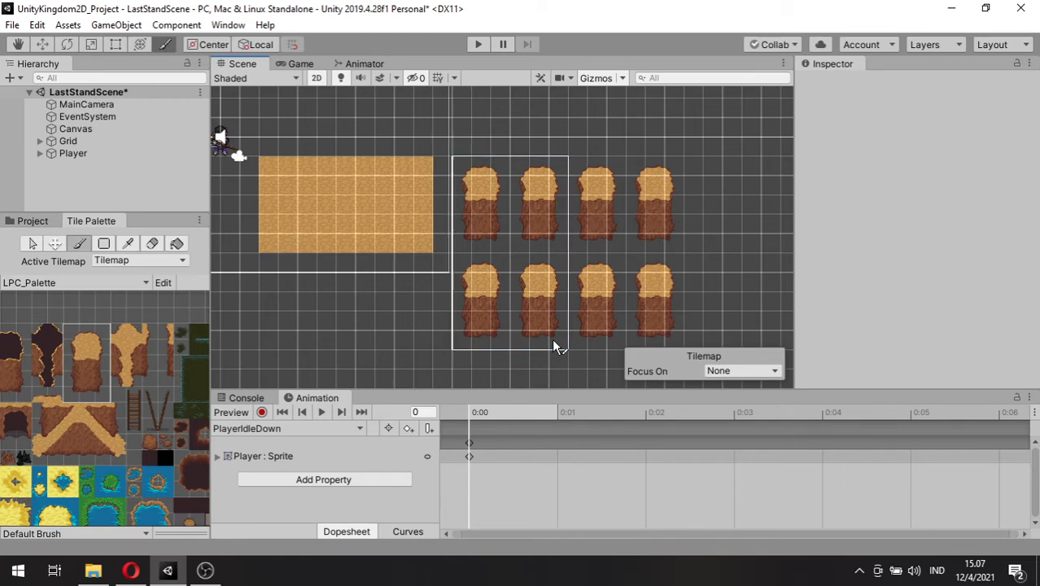
scroll(411, 362, down, 2)
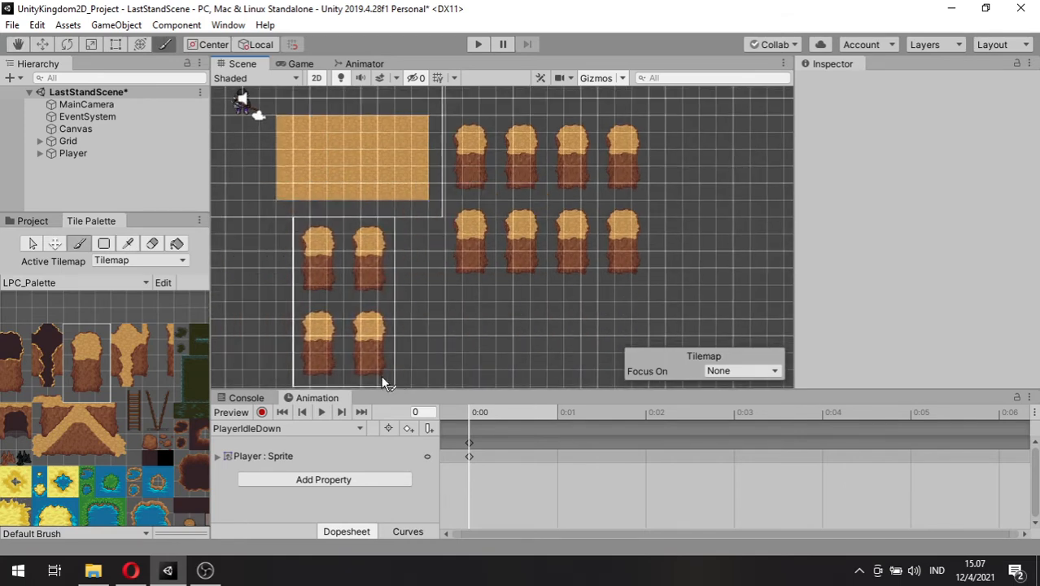
scroll(369, 355, down, 2)
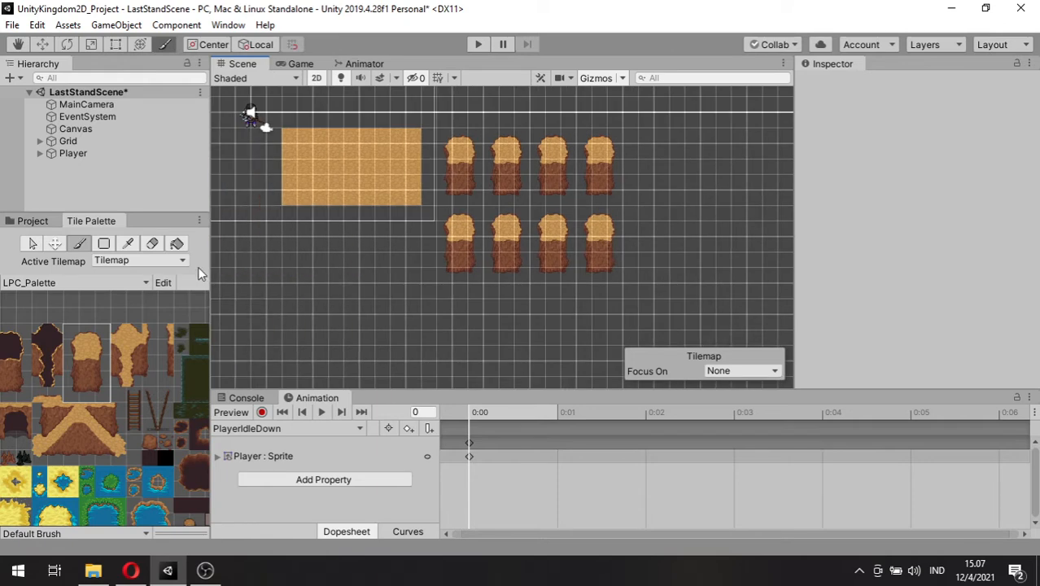
- Erase the four cliff blocks nearest the sandy rectangle and stamp the picked 6 × 10 group below that rectangle
click(152, 244)
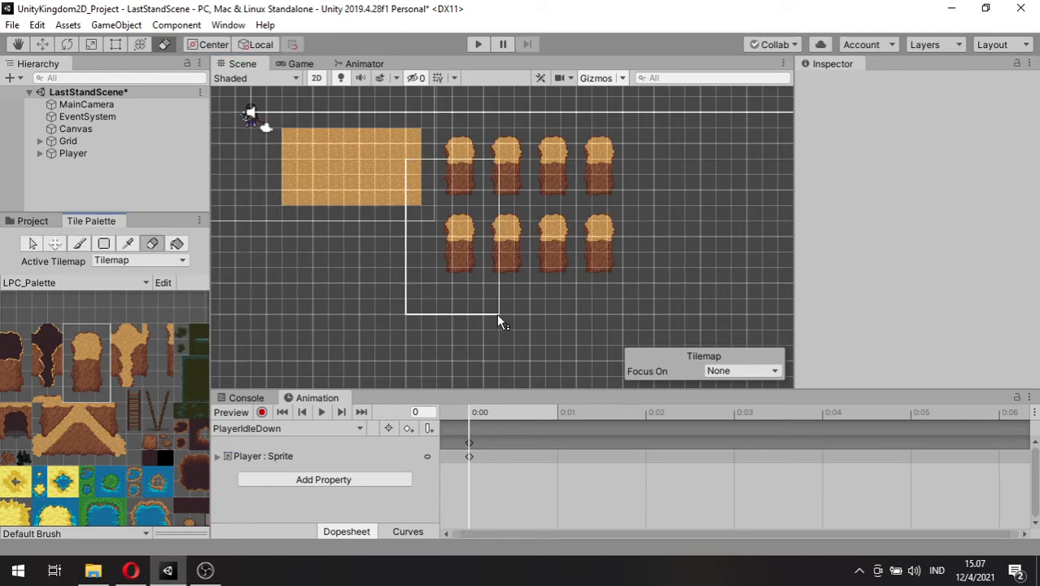
click(527, 284)
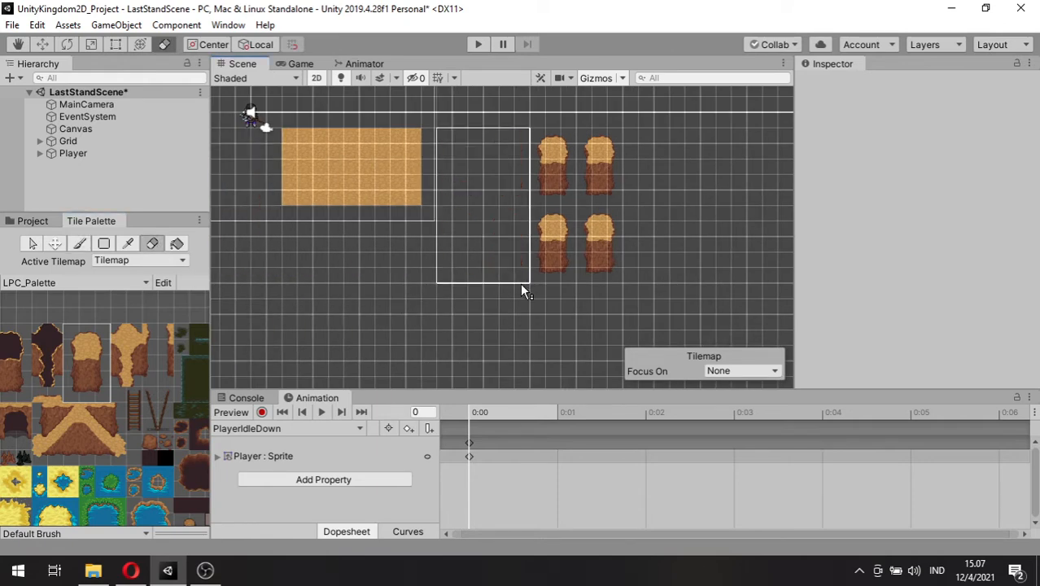
click(87, 245)
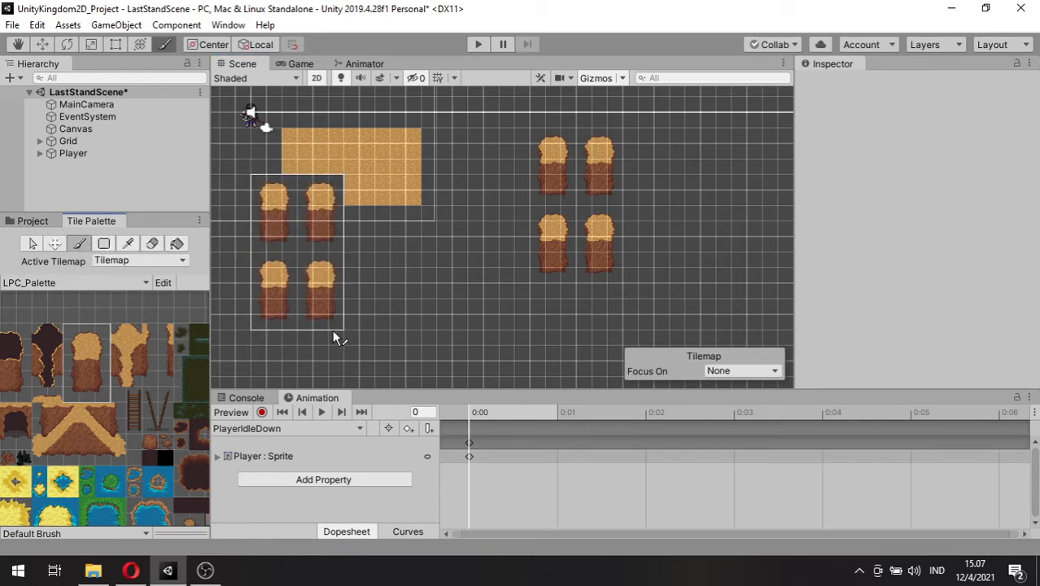
click(340, 360)
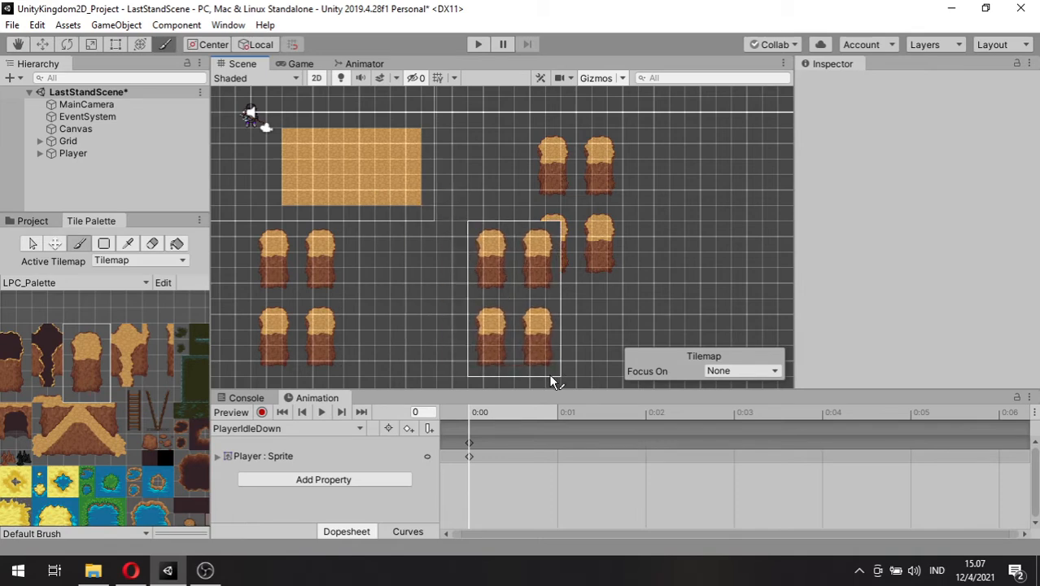
click(88, 247)
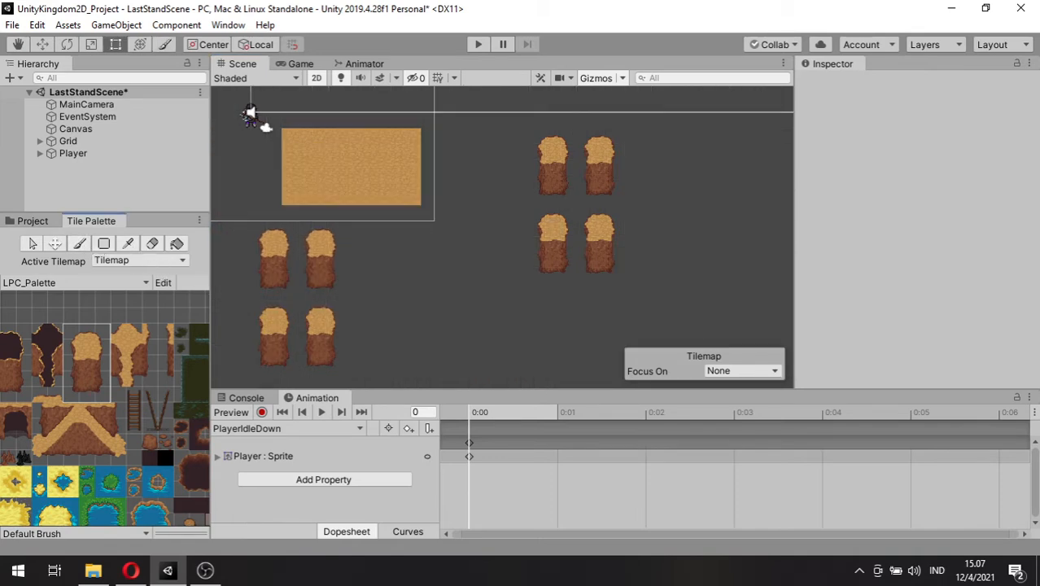
- Select the 6 × 10 group of four cliff blocks far from the Player and move it to X 6, Y -17, beside the stamped group
key(alt+Tab)
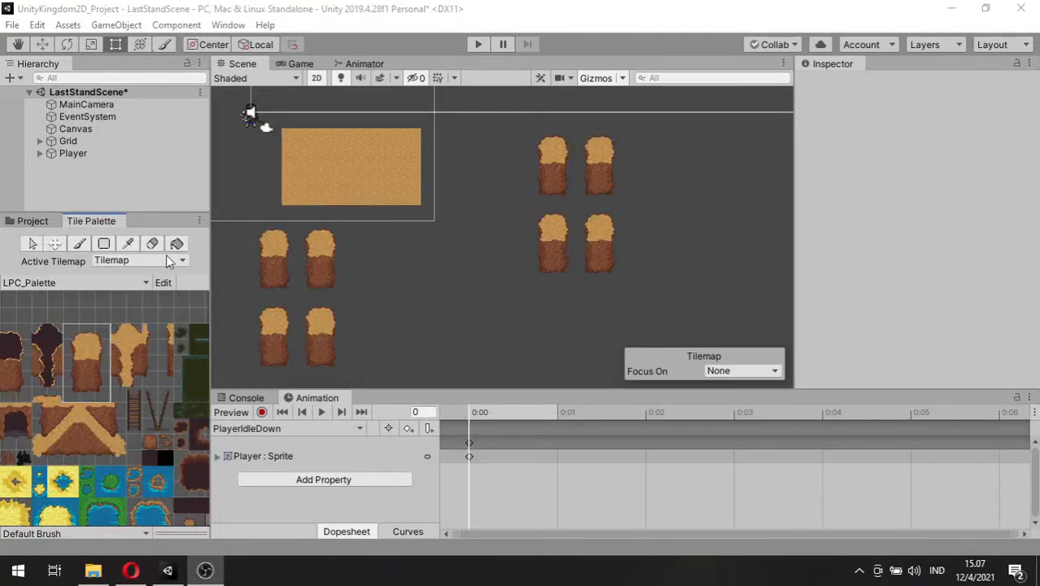
click(37, 247)
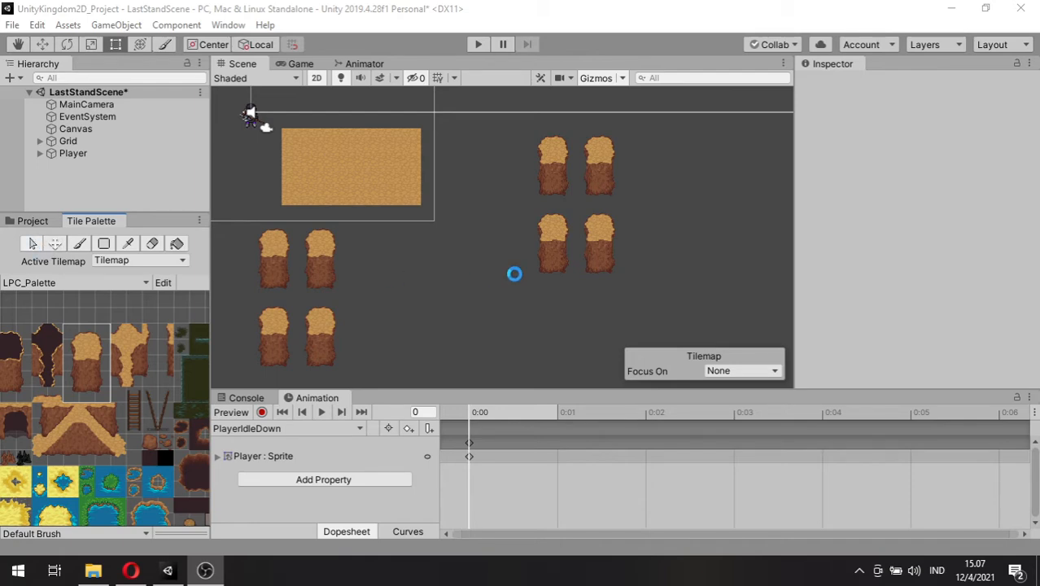
click(30, 246)
drag(549, 138, 611, 272)
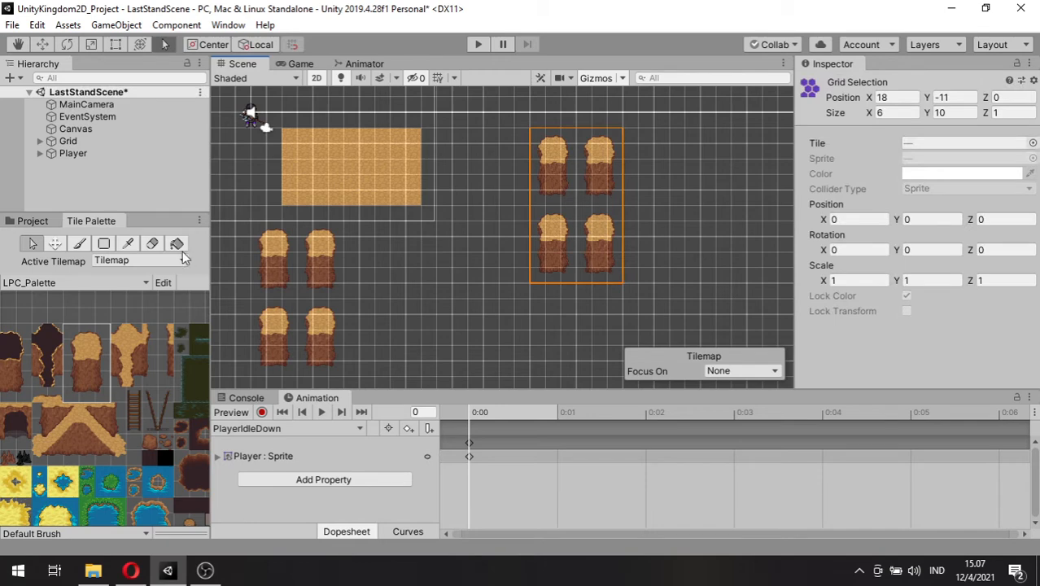
click(55, 244)
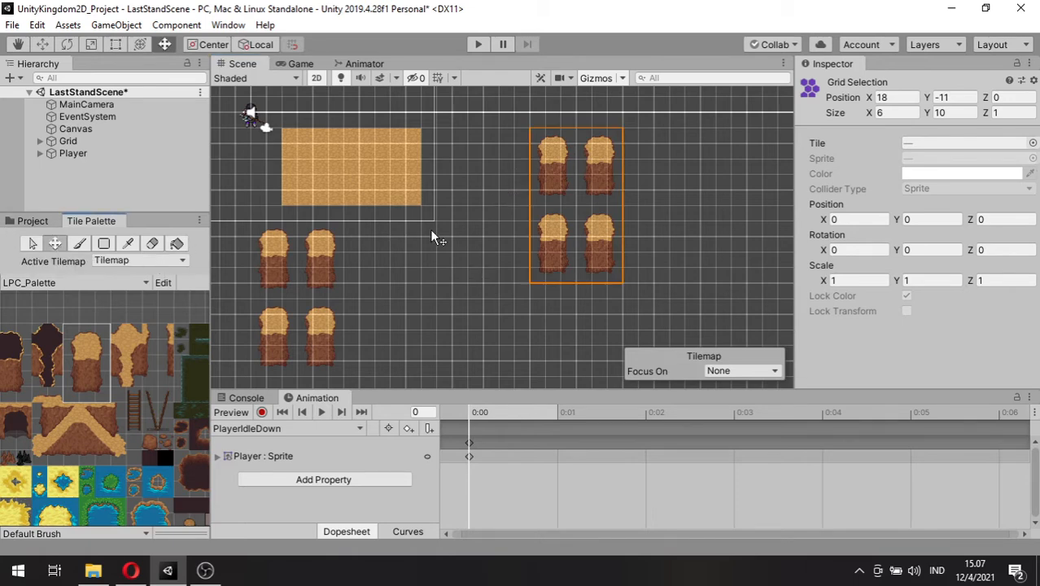
drag(594, 173, 412, 273)
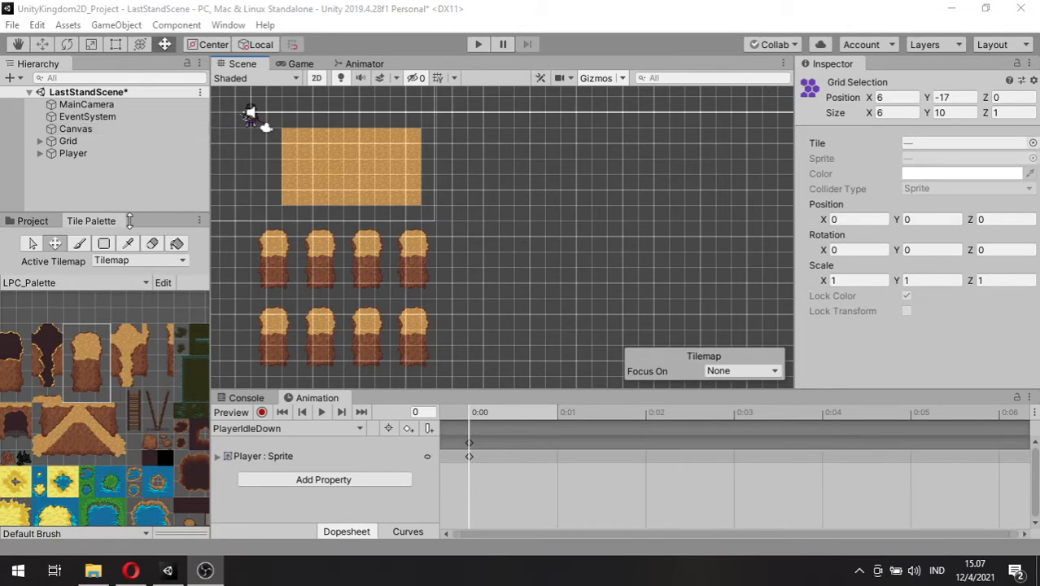
- Pick up the 13 × 16 tile area covering the sandy rectangle and all cliff blocks, and erase that whole area
click(124, 246)
drag(306, 194, 460, 366)
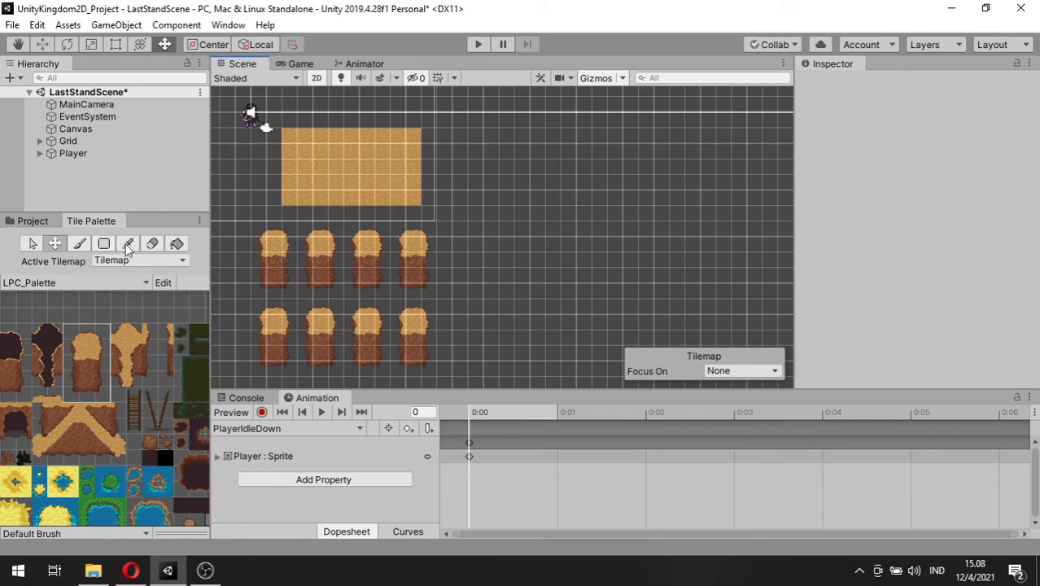
click(131, 243)
mouse_move(263, 134)
mouse_down()
mouse_move(408, 339)
mouse_move(453, 375)
mouse_up()
key(d)
click(452, 371)
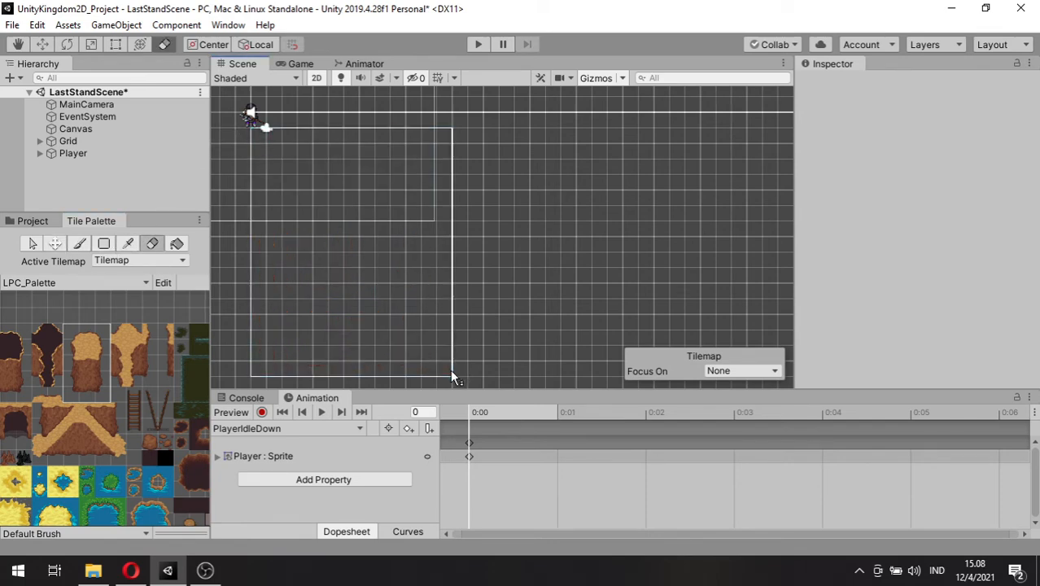
click(205, 571)
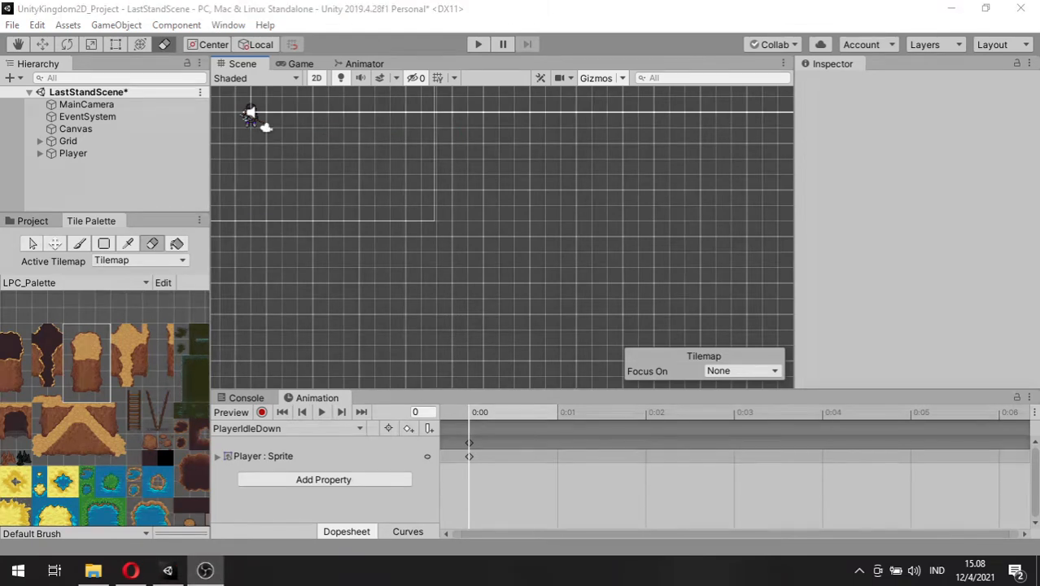
click(364, 244)
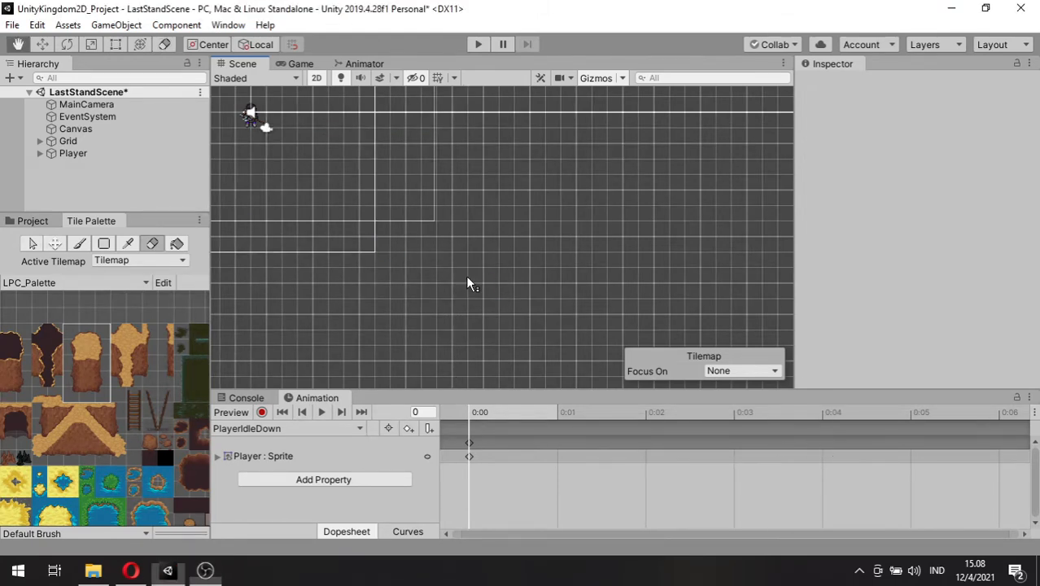
- Find the grass tiles in LPC_Palette and pick the plain green tile at the centre of the leafy-edged grass patch
mouse_move(108, 389)
middle_down()
mouse_move(45, 332)
mouse_move(55, 416)
middle_up()
middle_drag(153, 372, 64, 377)
scroll(128, 375, up, 4)
scroll(130, 376, up, 4)
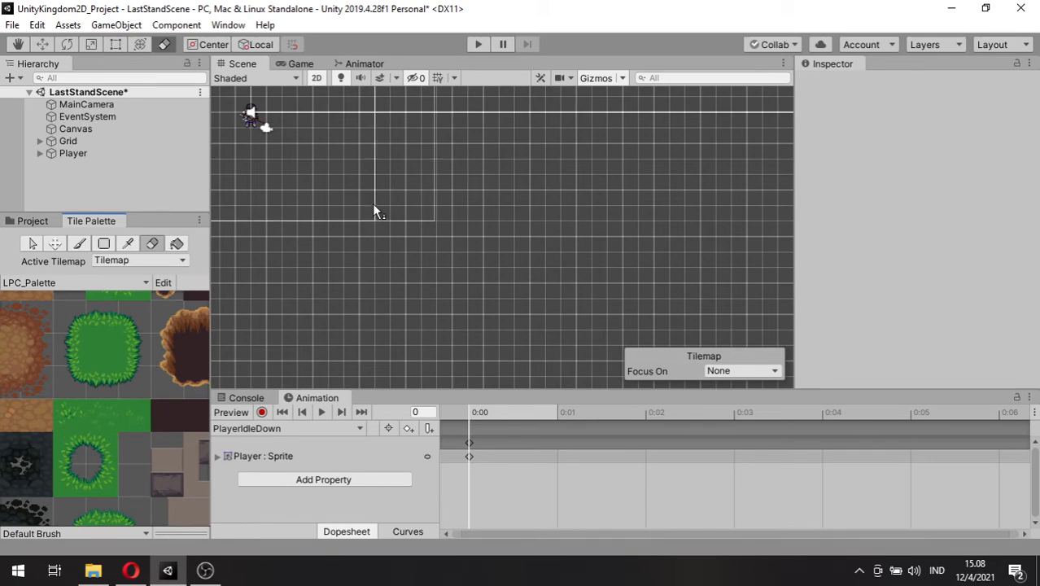
middle_drag(371, 203, 438, 285)
scroll(439, 284, up, 2)
click(103, 344)
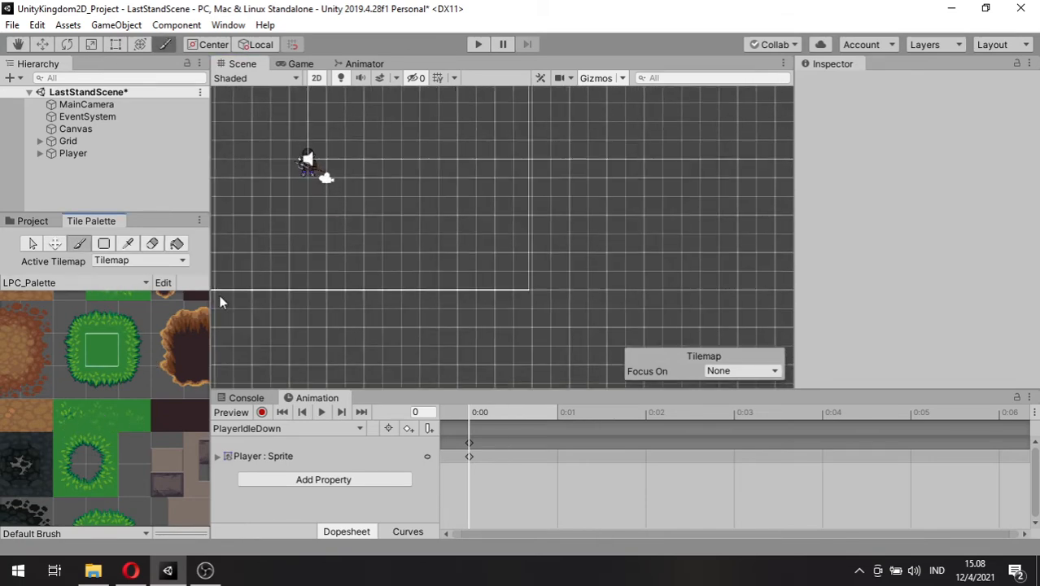
scroll(388, 203, up, 9)
scroll(388, 200, up, 2)
middle_drag(391, 232, 348, 252)
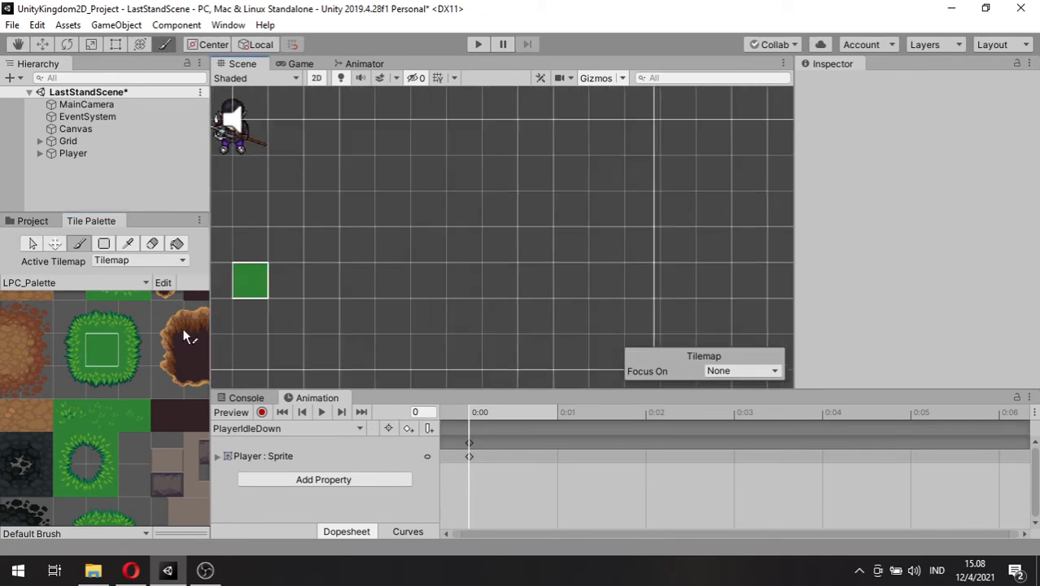
- Pick the middle of the three textured grass tiles in LPC_Palette and paint two diagonally adjacent cells below the Player
click(104, 416)
click(318, 245)
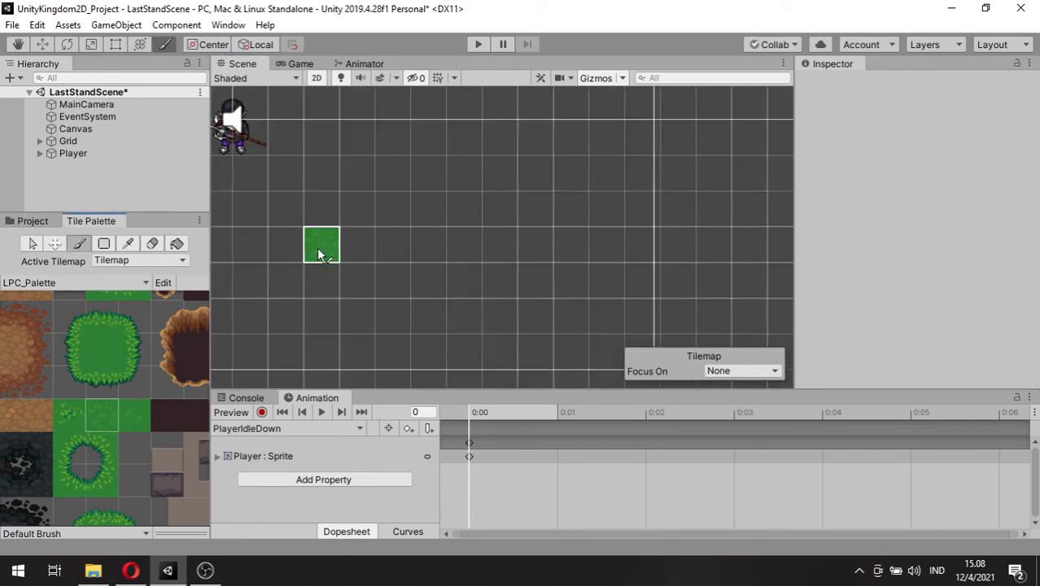
click(355, 213)
- Pick the neighbouring sparse grass tile, paint two cells to complete a diamond around an empty cell, and undo the extra tile outside it
click(134, 414)
click(287, 210)
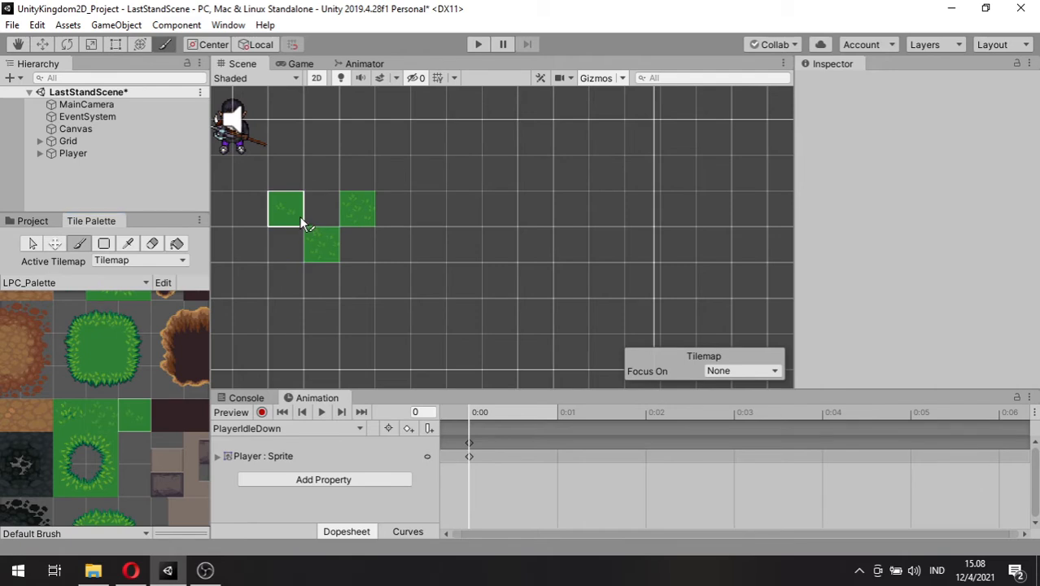
click(328, 177)
click(250, 280)
key(ctrl+z)
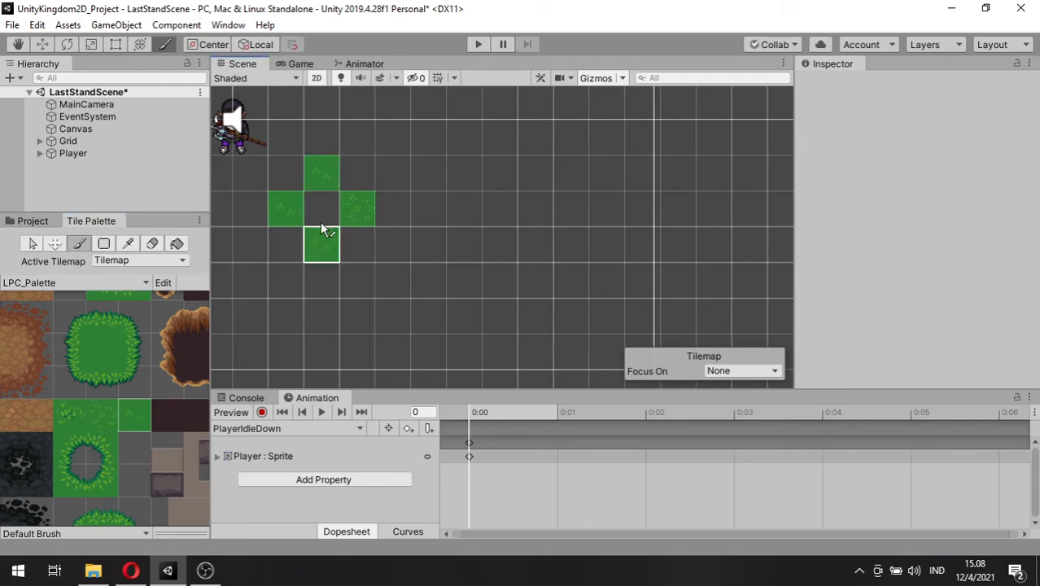
- Complete the 3 × 3 grass block with a sparse grass tile in one corner and plain green tiles in the other corners and centre
click(364, 175)
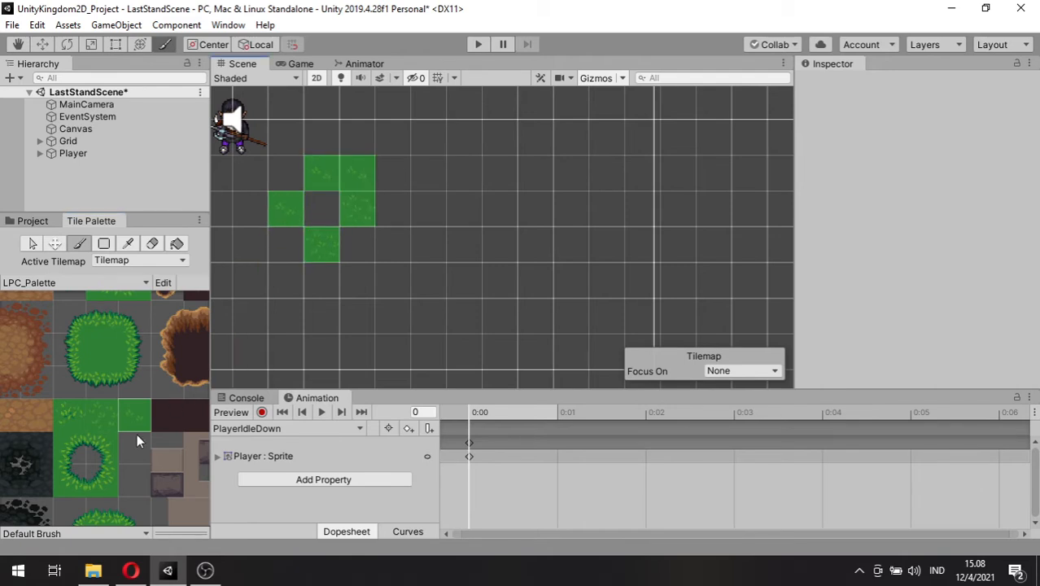
click(117, 346)
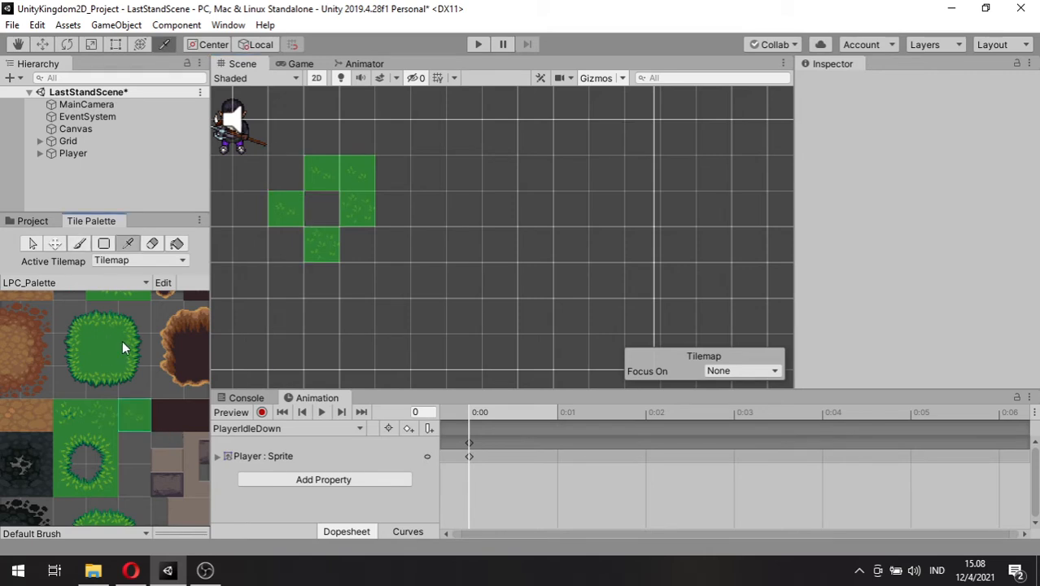
click(254, 247)
click(277, 255)
click(343, 243)
click(326, 222)
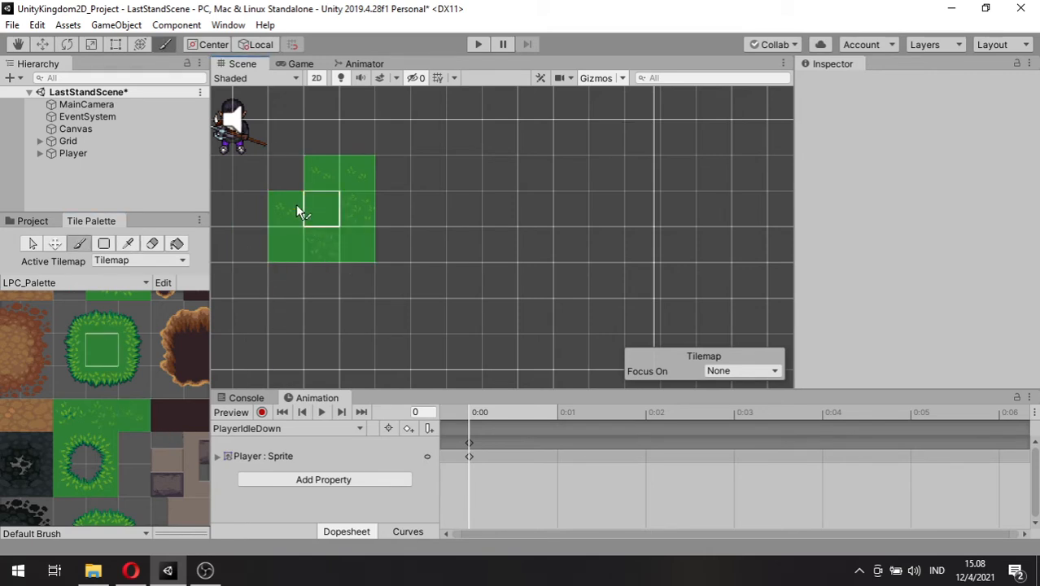
click(291, 186)
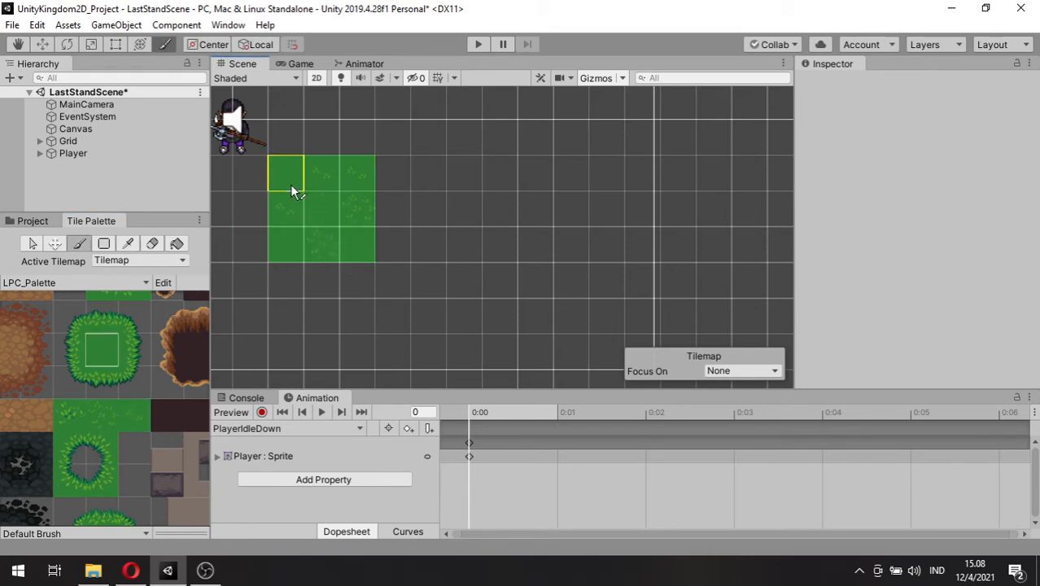
- Pick the whole 3 × 3 grass block from the scene and paint three adjoining copies to form a 6 × 6 area
click(128, 245)
drag(285, 179, 361, 231)
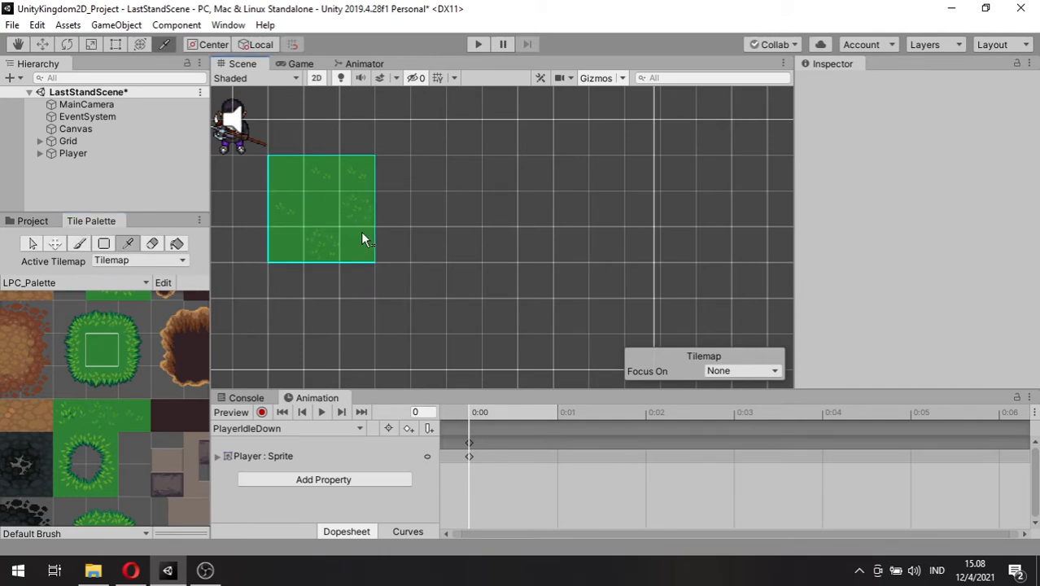
click(468, 249)
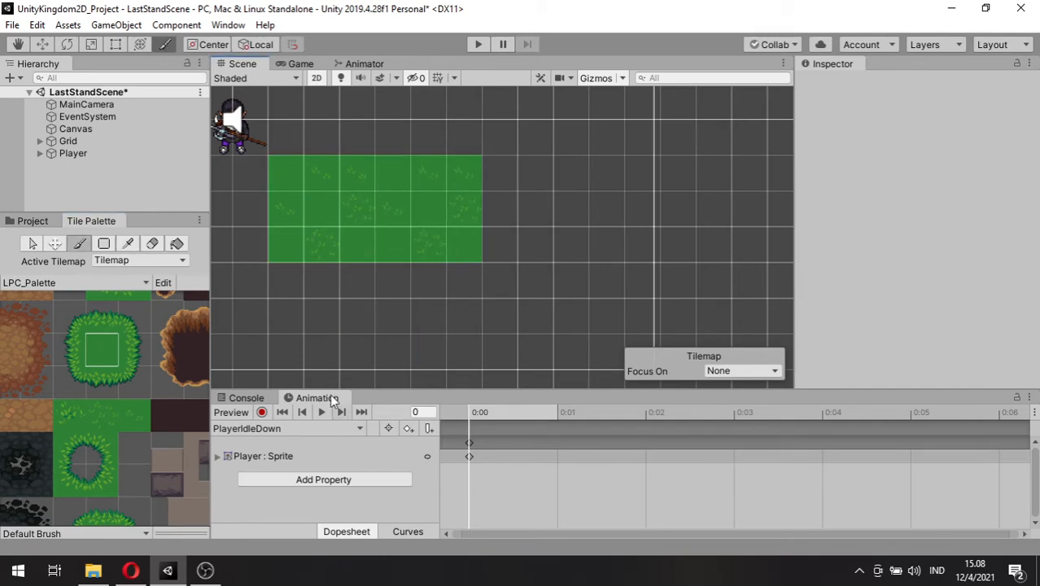
drag(355, 357, 451, 347)
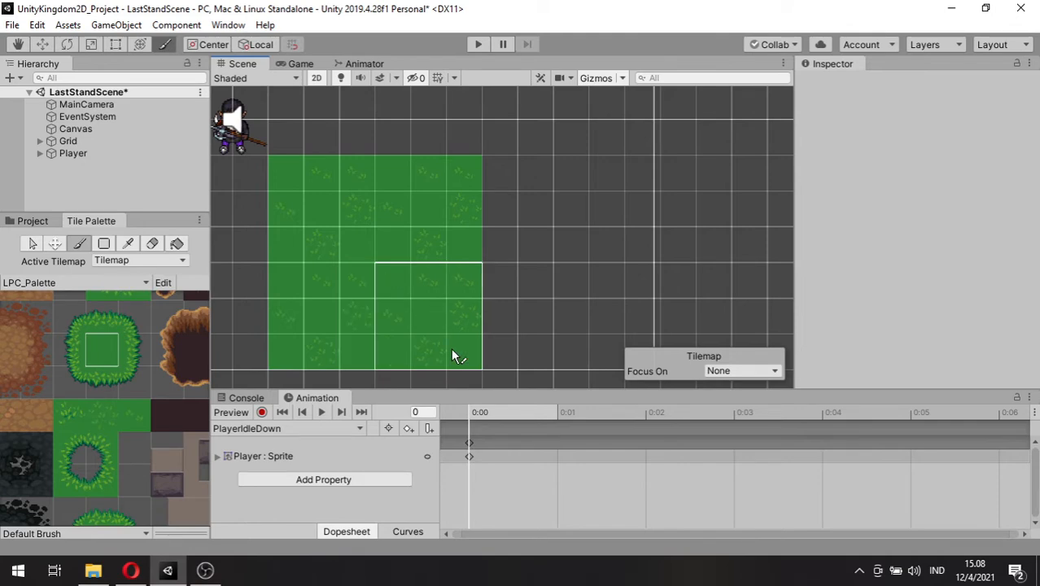
- Paint further copies of the 3 × 3 grass block beside and below the area to extend it to 9 × 9 tiles
scroll(528, 269, down, 1)
scroll(533, 273, down, 4)
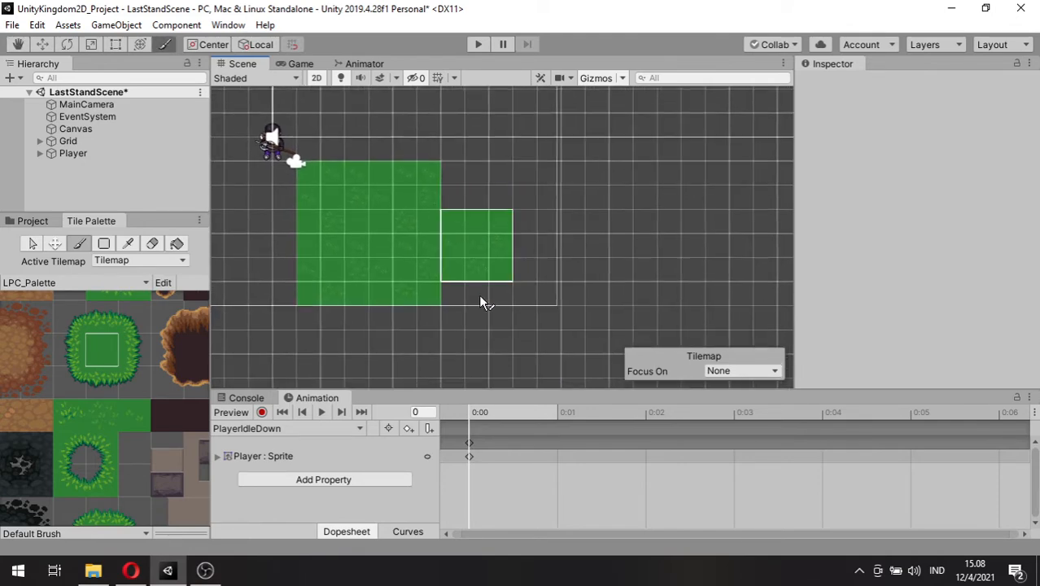
middle_drag(524, 260, 471, 238)
scroll(471, 238, down, 1)
click(452, 190)
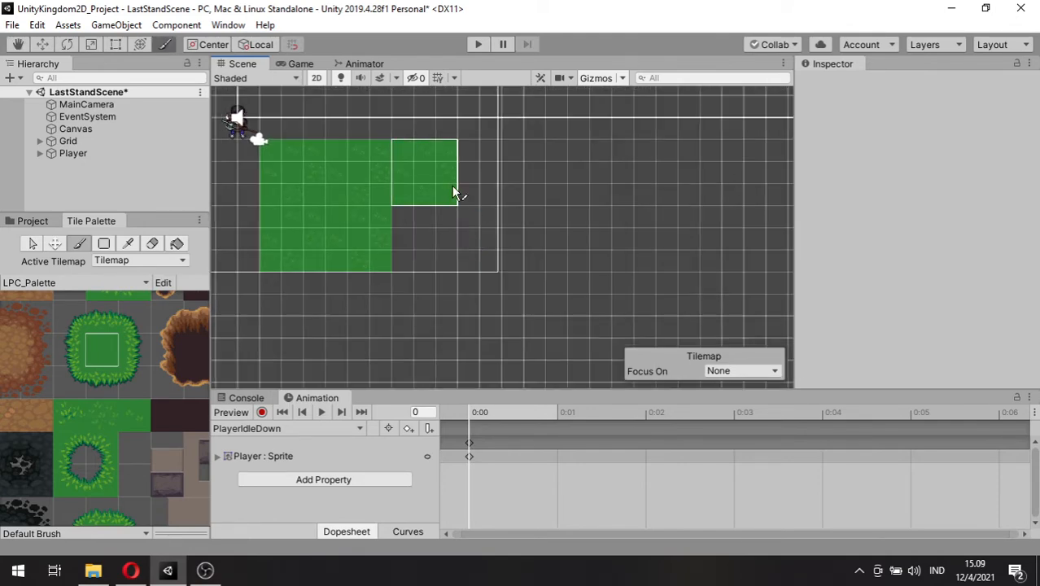
click(455, 269)
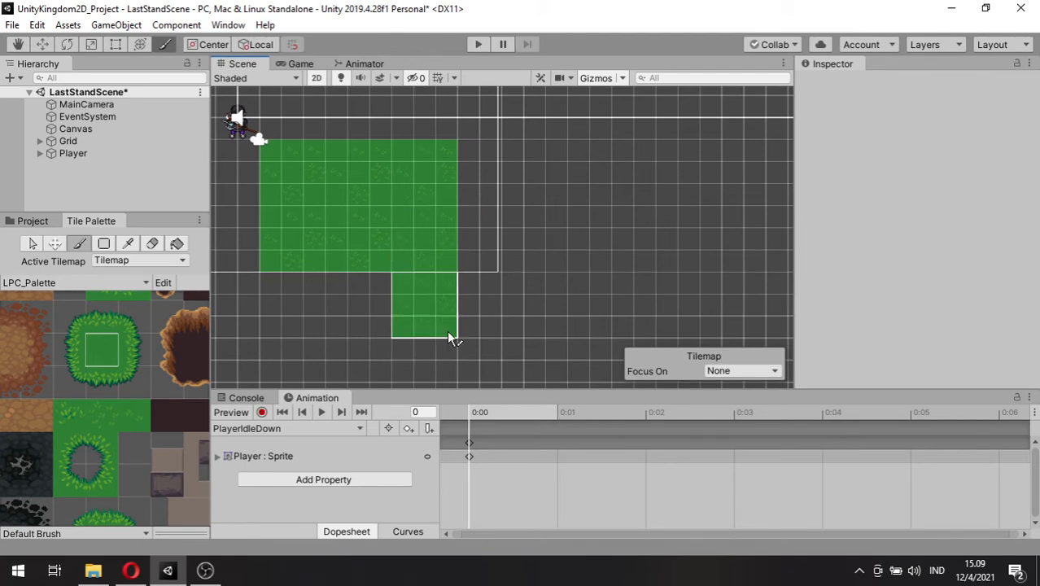
click(449, 332)
click(308, 333)
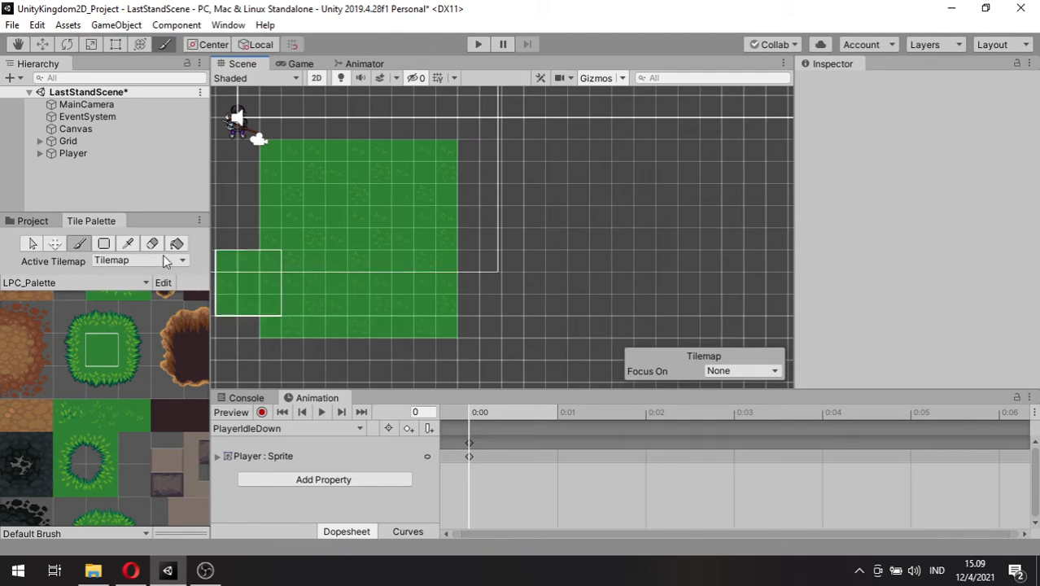
- Pick the 9 × 9 grass area and paint three adjoining copies to enlarge the ground to 18 × 18 tiles
click(128, 243)
drag(266, 161, 441, 332)
scroll(649, 325, down, 3)
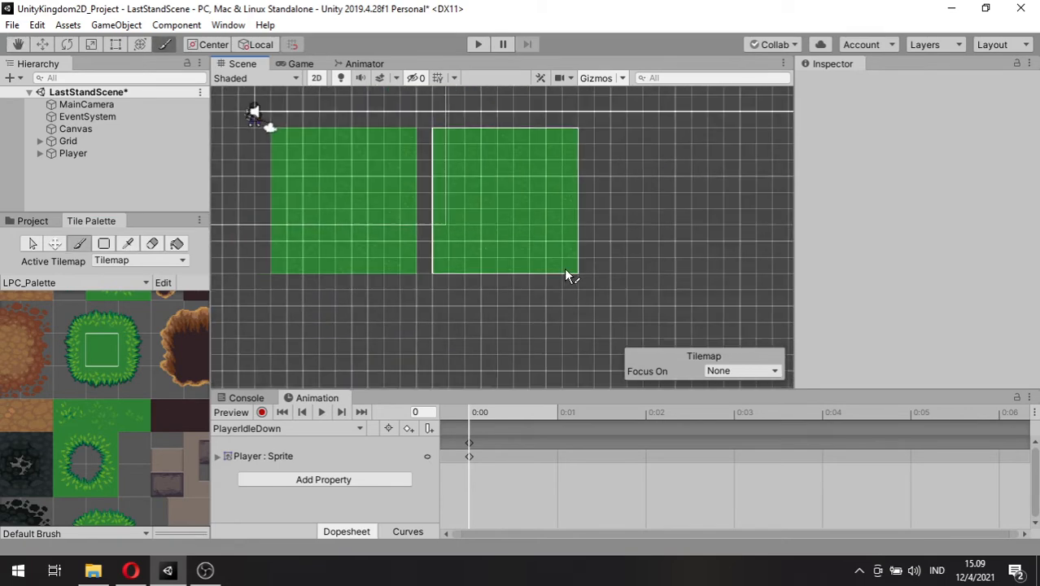
click(554, 270)
middle_drag(482, 373, 481, 316)
scroll(481, 315, down, 1)
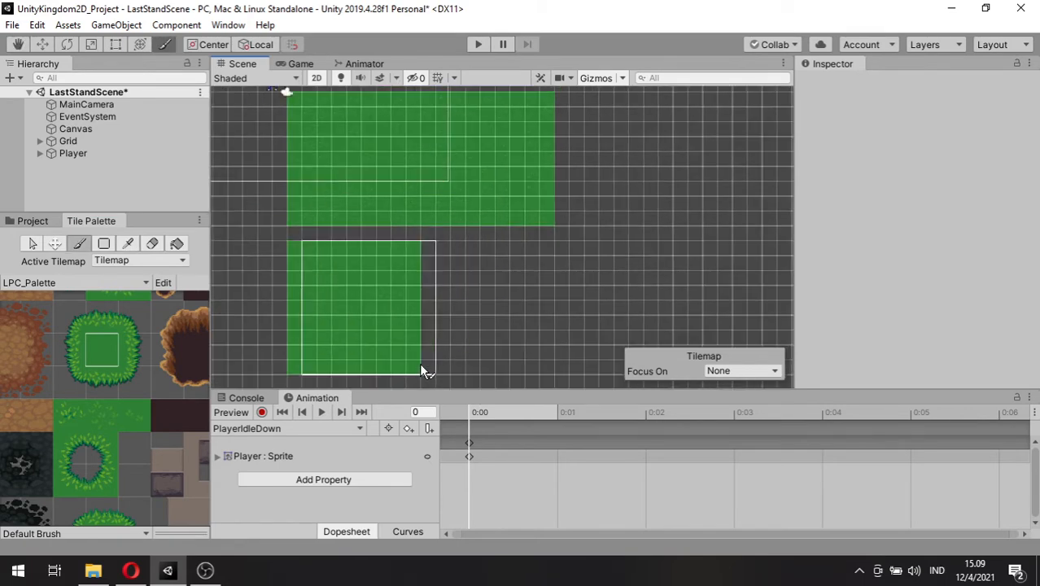
click(416, 357)
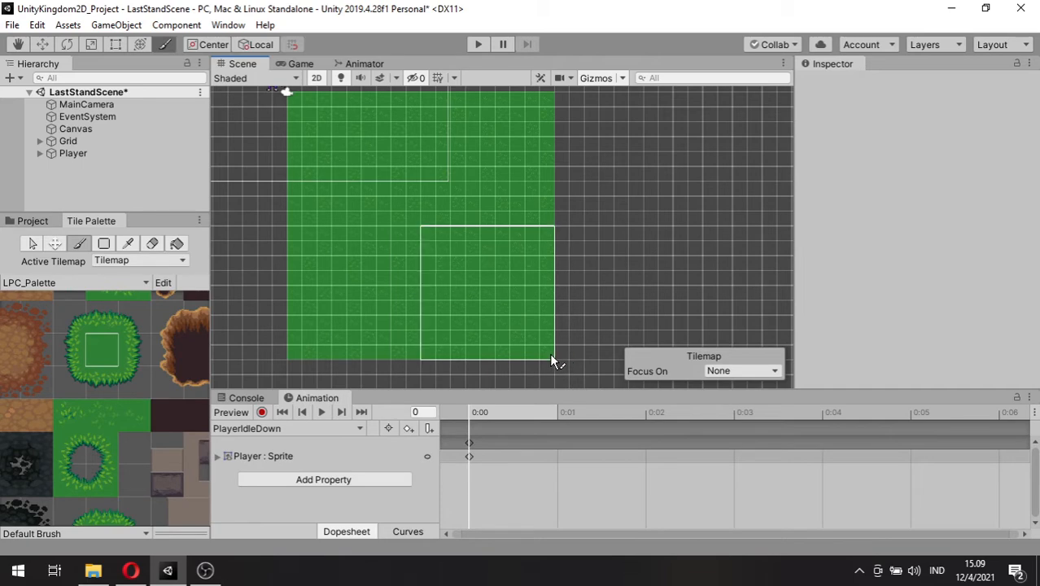
click(552, 354)
scroll(656, 281, down, 1)
middle_drag(657, 280, 564, 298)
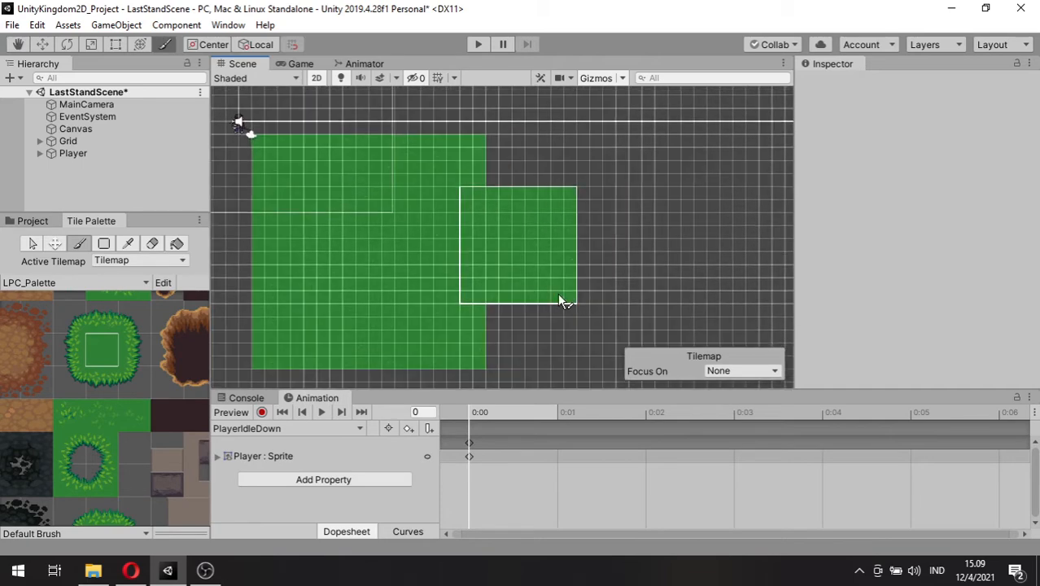
- Pick the 3 × 3 block at the ground's corner near the Player and box-fill the adjoining area, widening the grass to 40 tiles
click(109, 246)
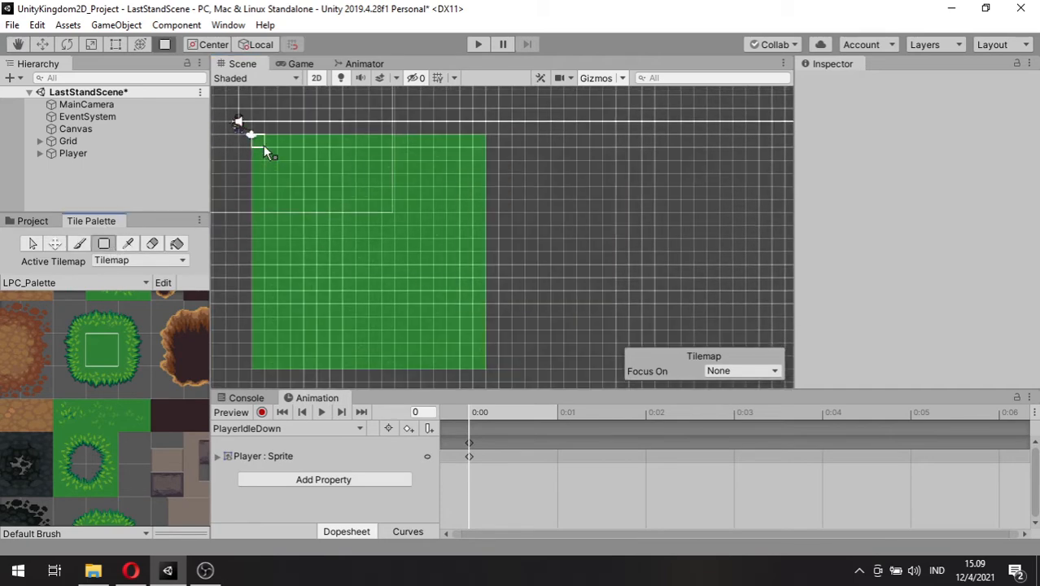
click(130, 244)
drag(253, 142, 285, 175)
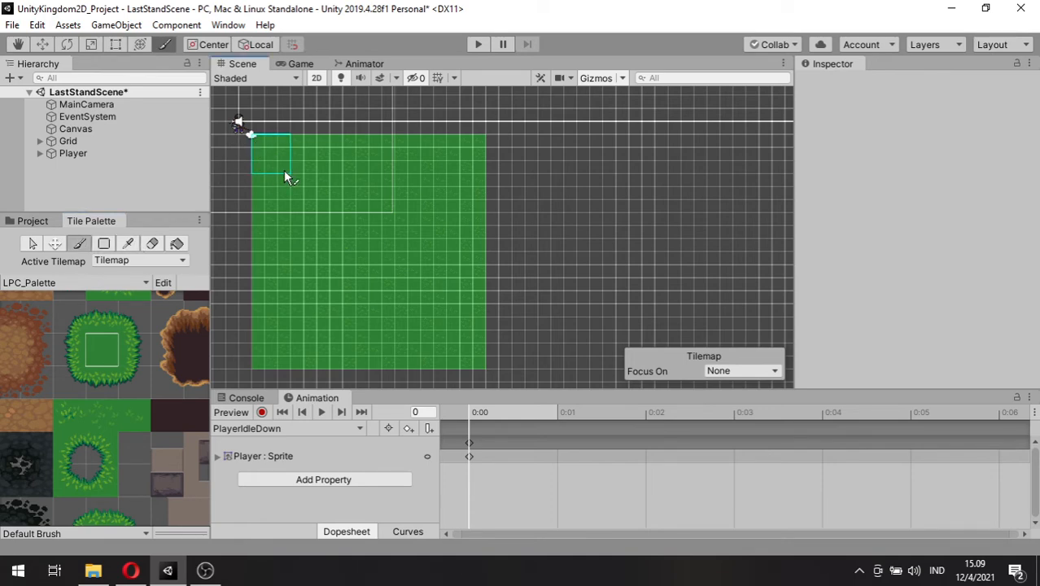
click(104, 244)
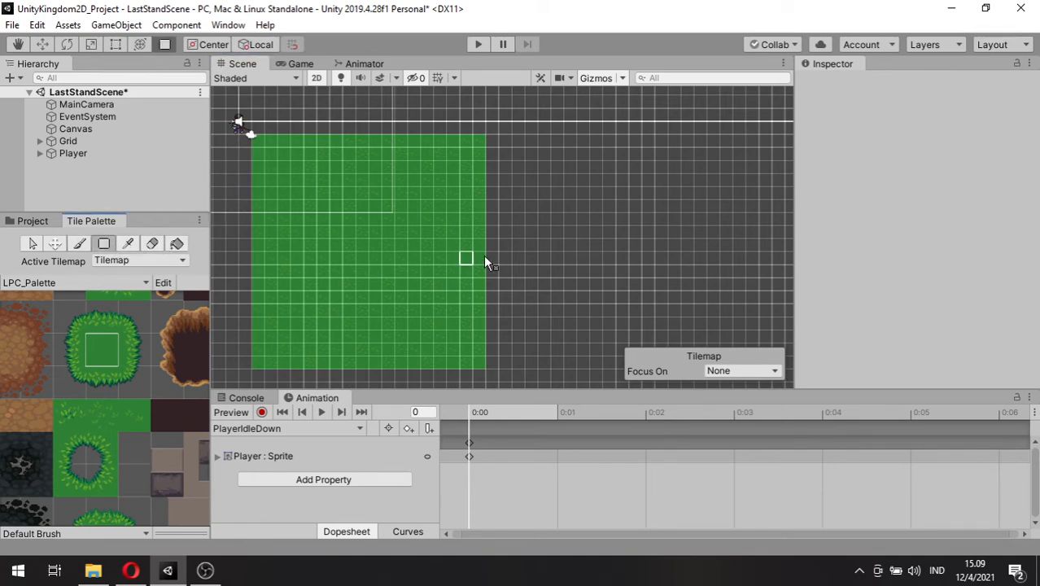
middle_drag(486, 260, 400, 249)
drag(407, 135, 677, 345)
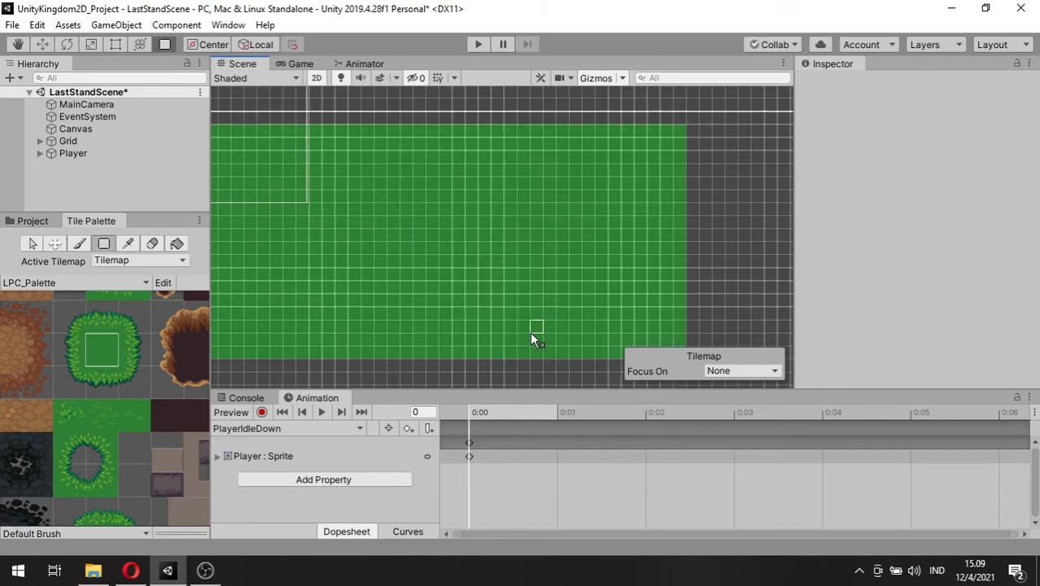
middle_drag(373, 285, 543, 267)
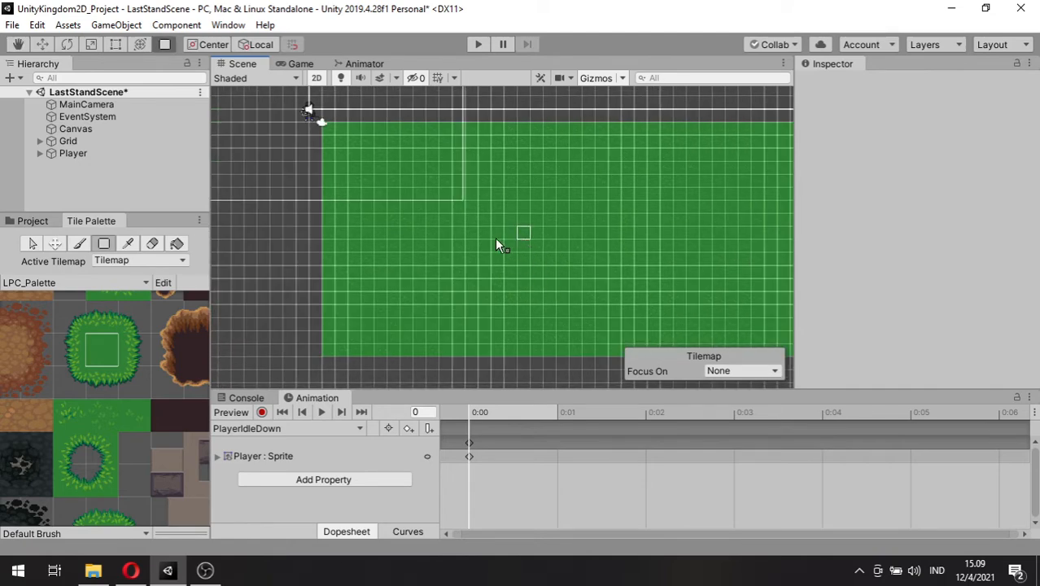
click(103, 244)
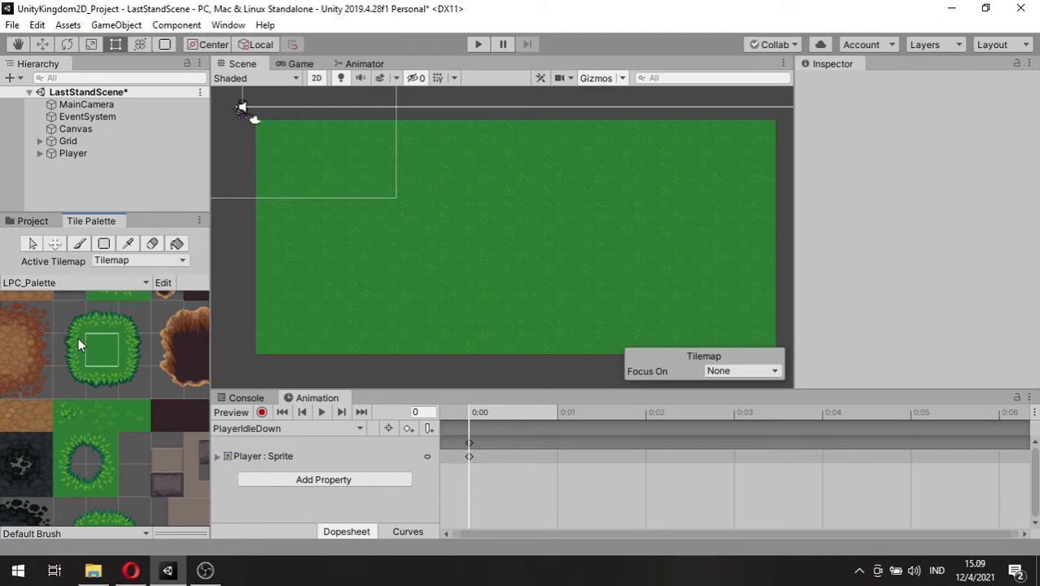
- Pick the centre tile of the reddish-brown dirt patch in LPC_Palette and paint an 11-tile horizontal path from the grass's outer edge
click(25, 358)
middle_drag(33, 358, 121, 359)
click(129, 337)
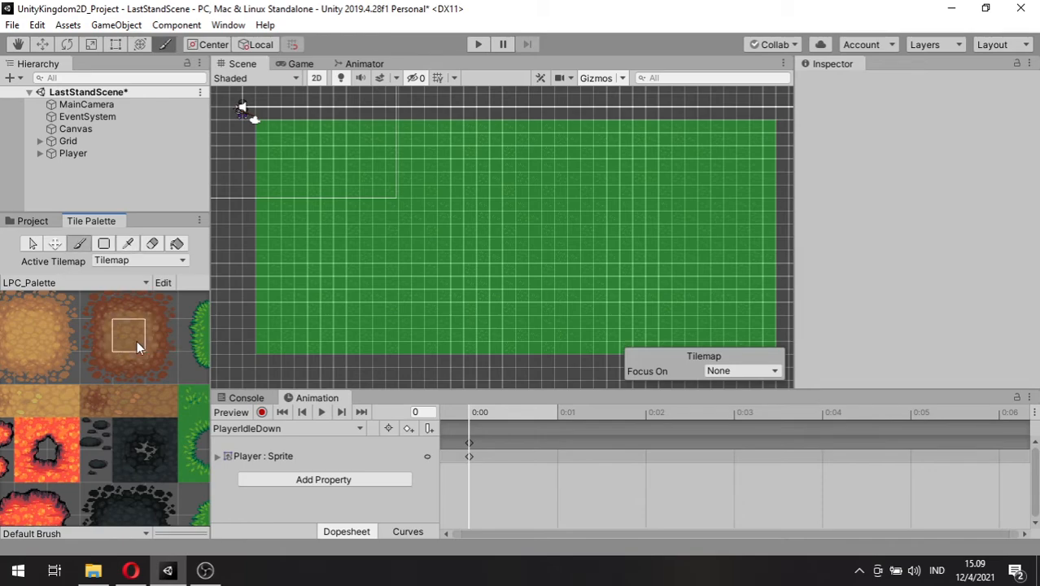
scroll(467, 270, up, 9)
middle_drag(466, 250, 687, 327)
scroll(521, 267, up, 3)
scroll(521, 267, up, 4)
middle_drag(520, 266, 415, 252)
middle_drag(309, 249, 379, 237)
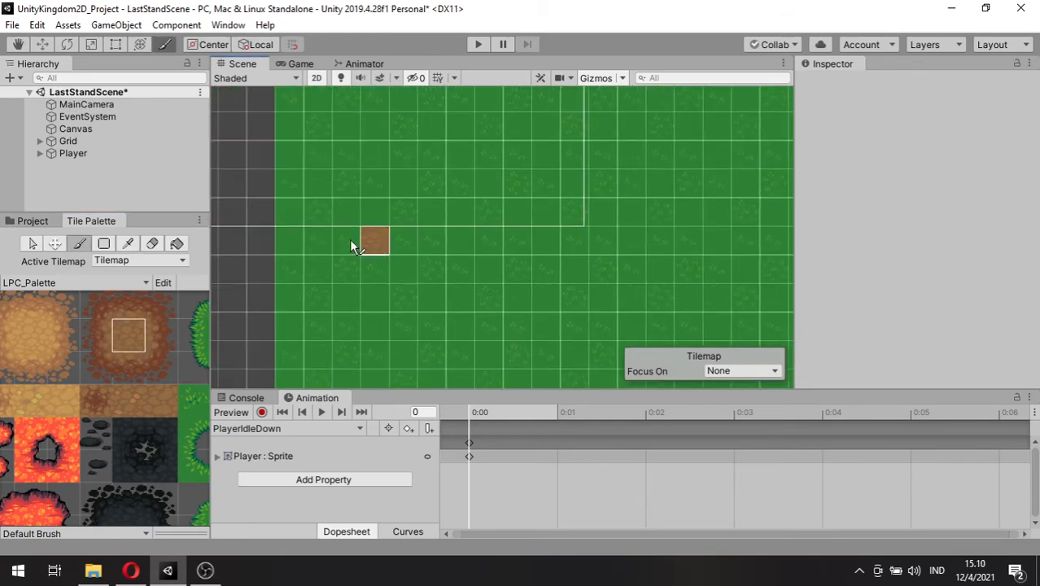
mouse_move(303, 239)
mouse_down()
mouse_move(564, 252)
mouse_move(377, 241)
mouse_up()
middle_drag(478, 273, 330, 291)
middle_drag(392, 285, 440, 271)
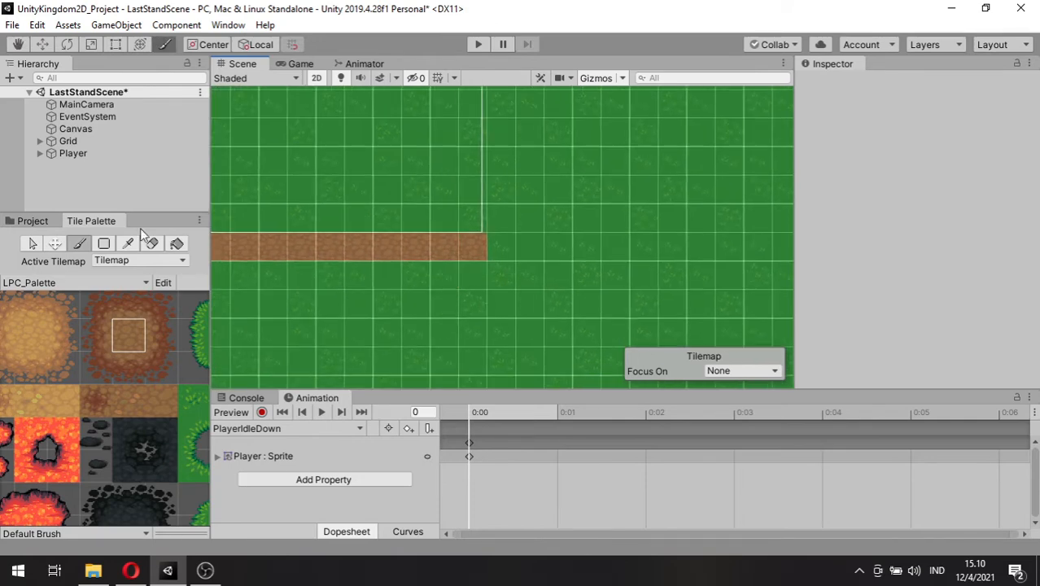
- Box-fill a 7-tile vertical dirt path crossing the end of the horizontal path, and an 8-tile horizontal branch from its upper end
click(104, 244)
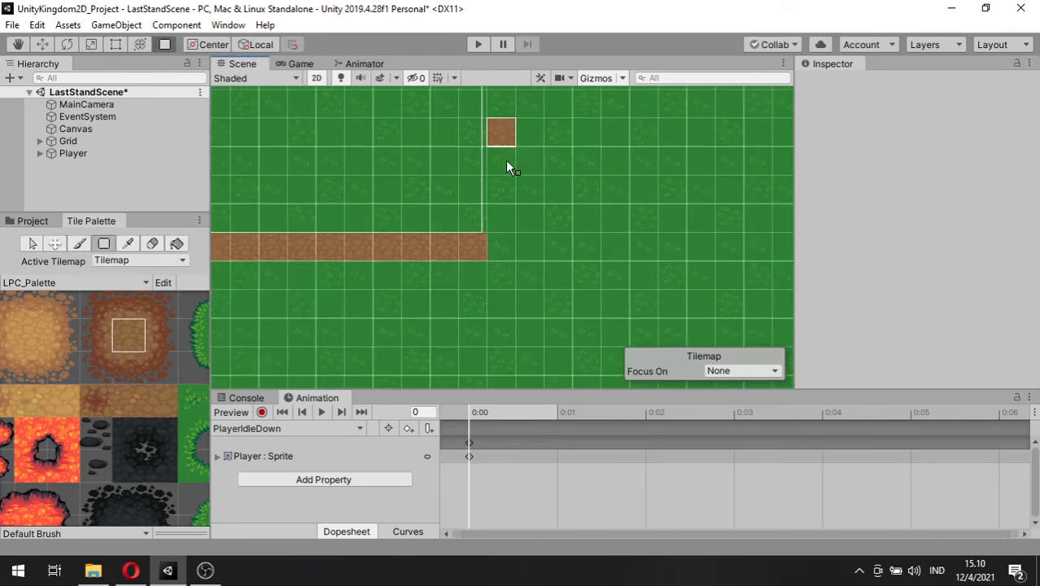
drag(503, 134, 497, 315)
middle_drag(610, 226, 542, 307)
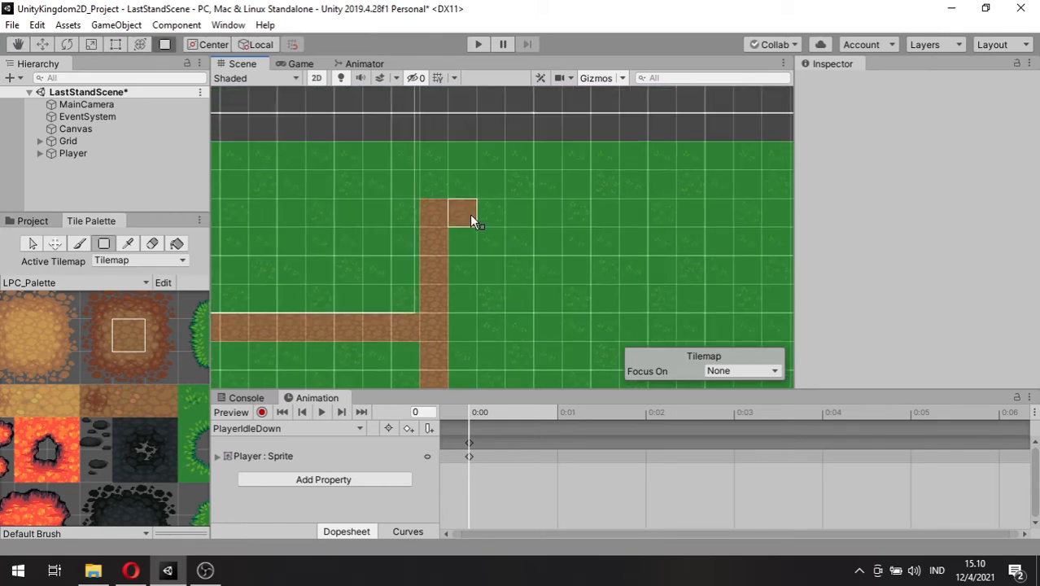
drag(470, 215, 659, 218)
scroll(521, 301, down, 3)
middle_drag(550, 282, 673, 189)
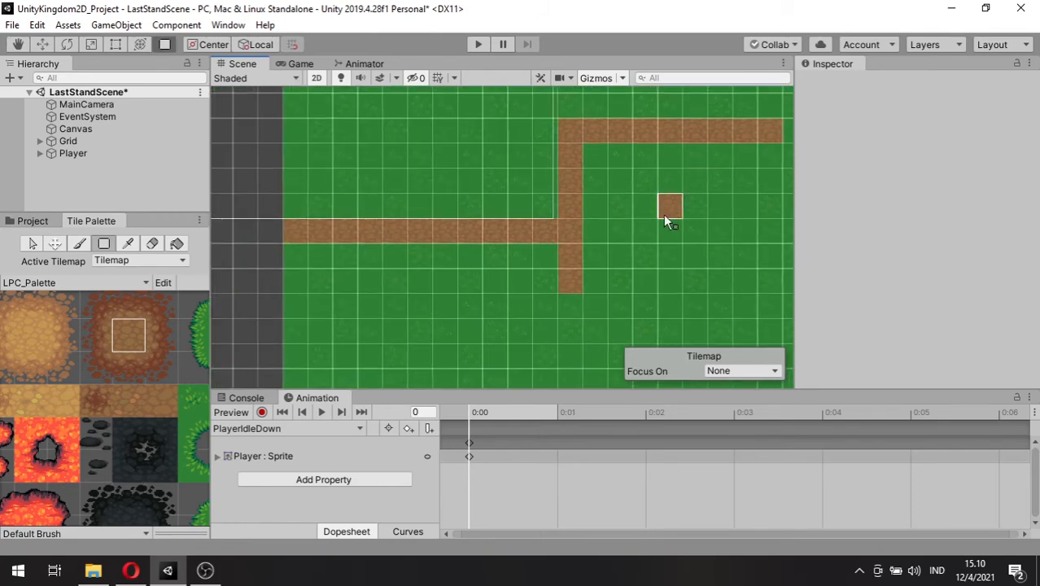
scroll(658, 236, down, 1)
middle_drag(657, 241, 632, 257)
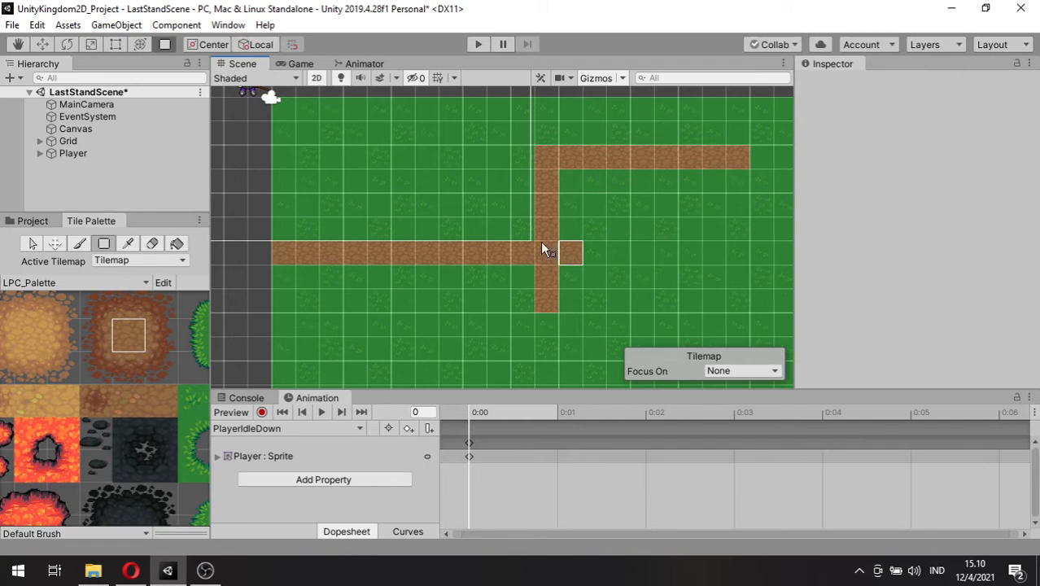
- Pick the middle 1 × 3 strip of the reddish-brown dirt patch and paint it along the first six tiles of the long horizontal path
middle_drag(161, 302, 159, 328)
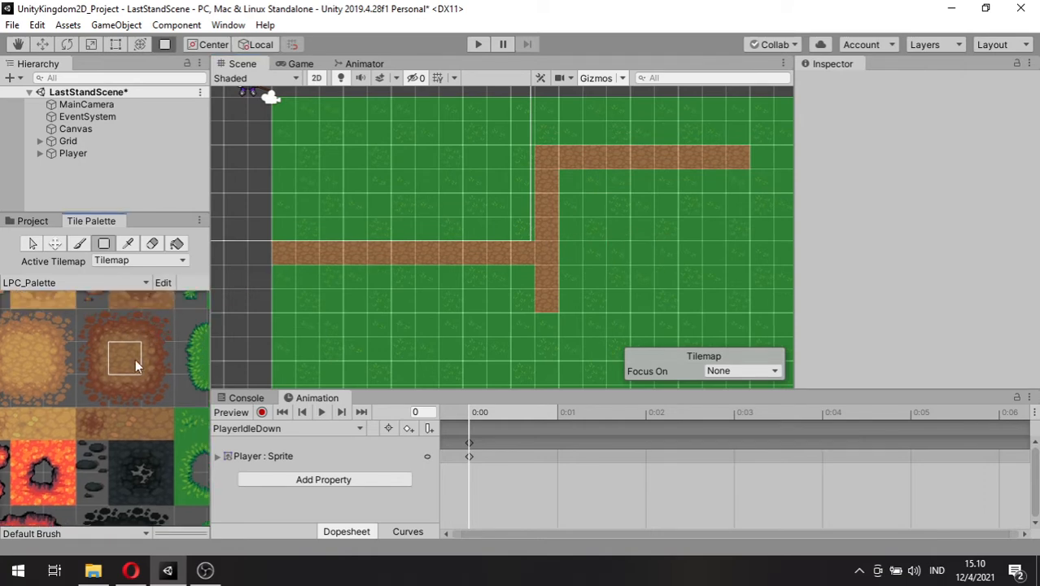
click(285, 322)
scroll(287, 319, up, 3)
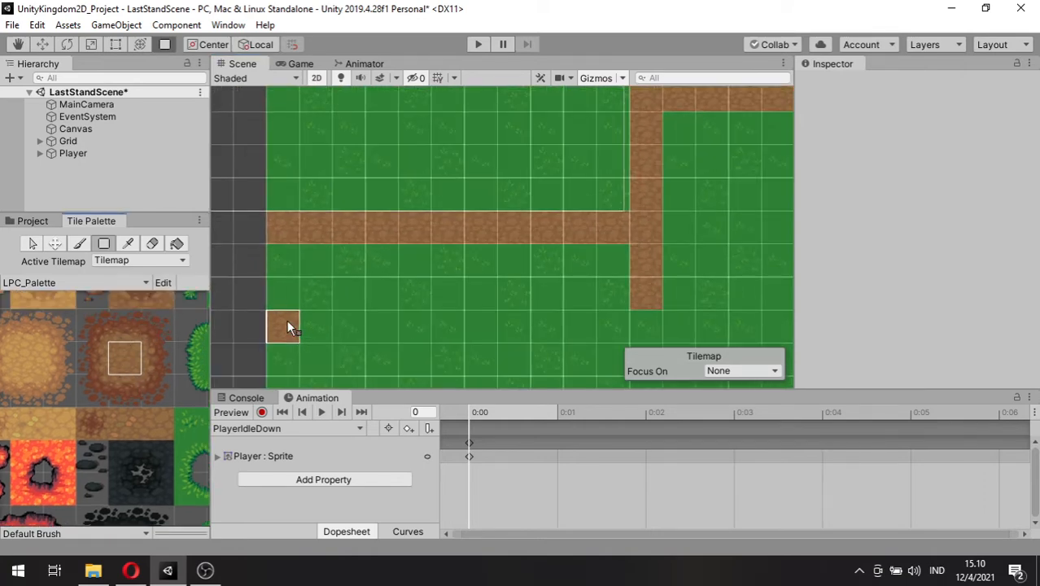
drag(140, 324, 127, 385)
click(81, 245)
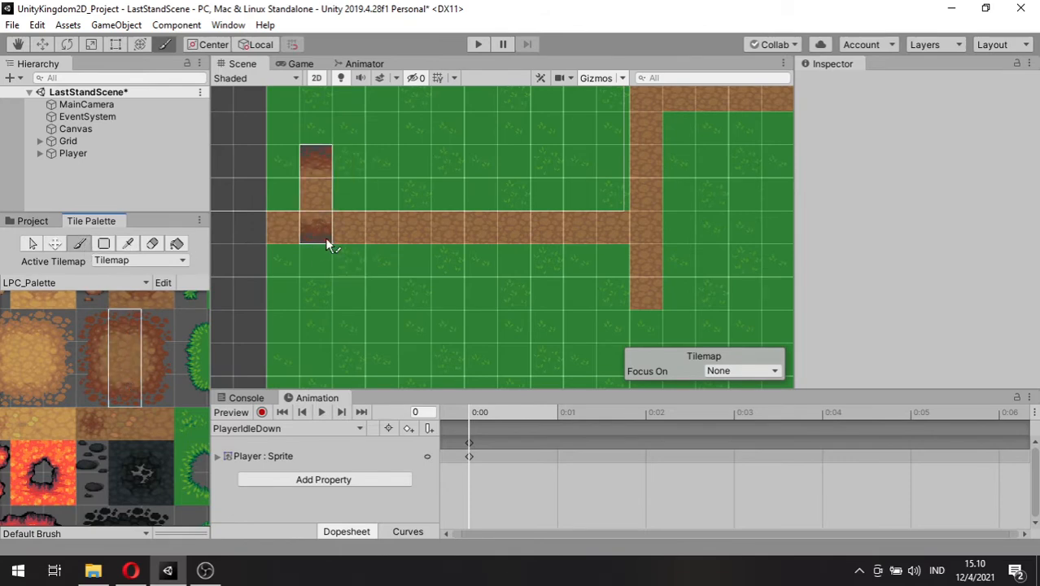
drag(297, 258, 448, 257)
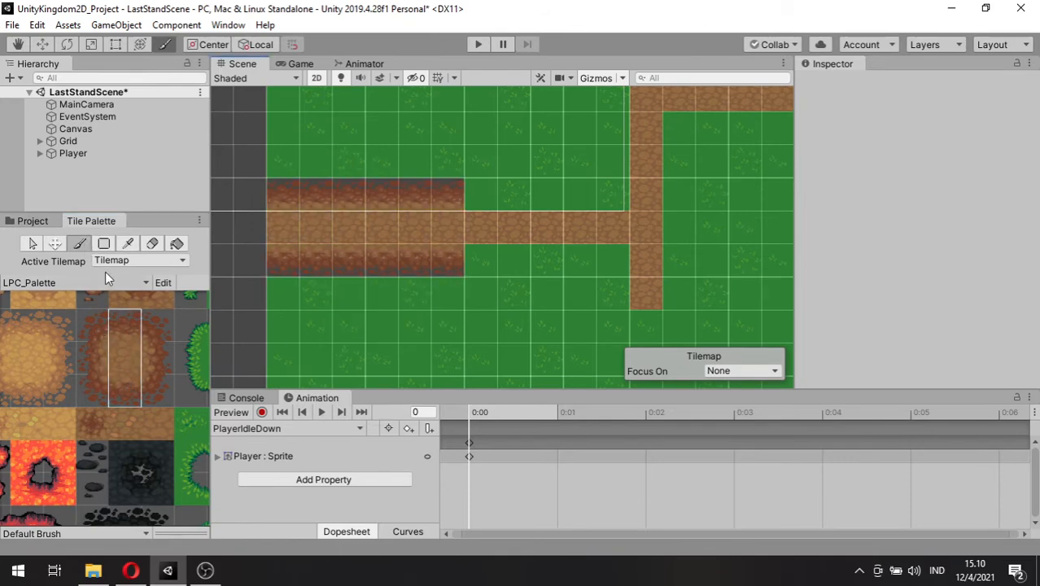
- Box-fill a 9 × 3 area over the upper horizontal branch with the edged dirt strip
click(104, 244)
middle_drag(584, 263, 335, 371)
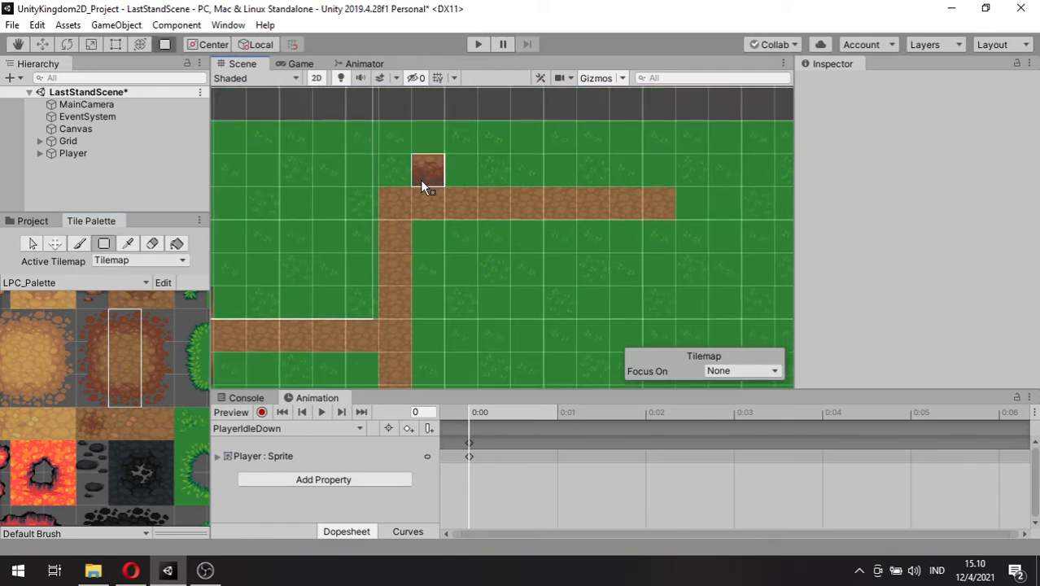
drag(420, 180, 701, 236)
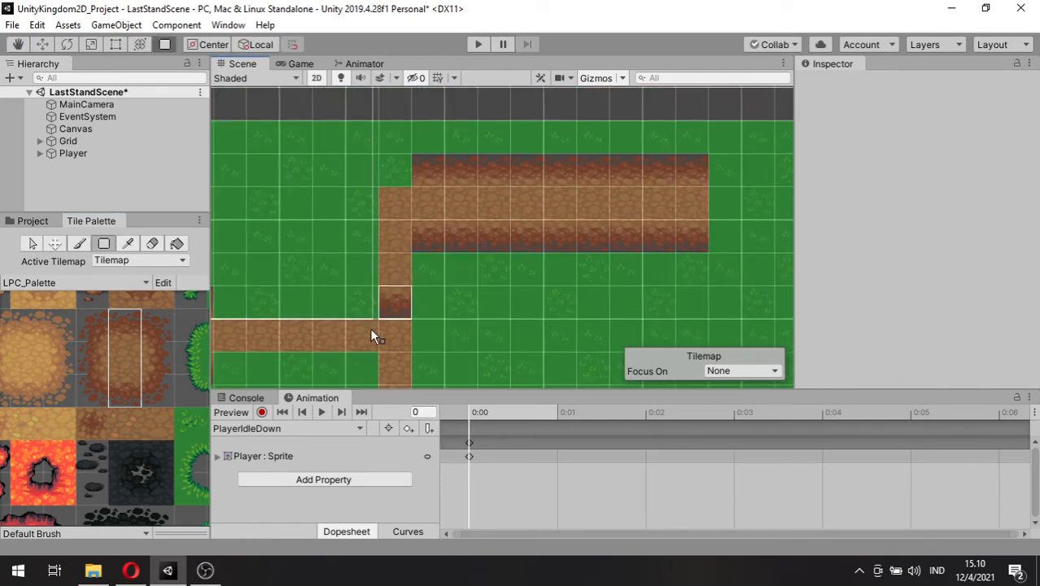
middle_drag(371, 371, 562, 297)
scroll(395, 291, up, 3)
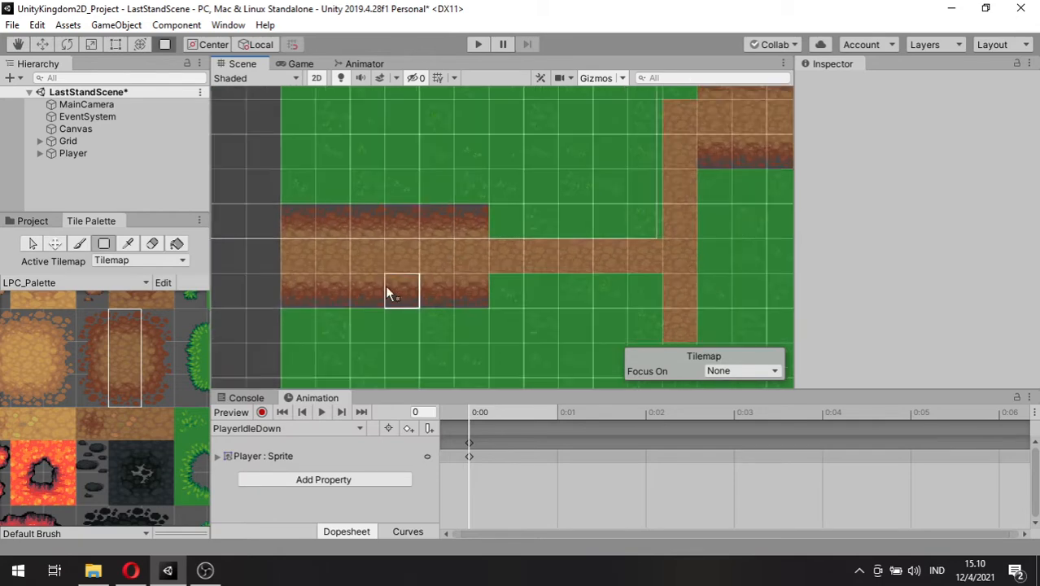
click(104, 244)
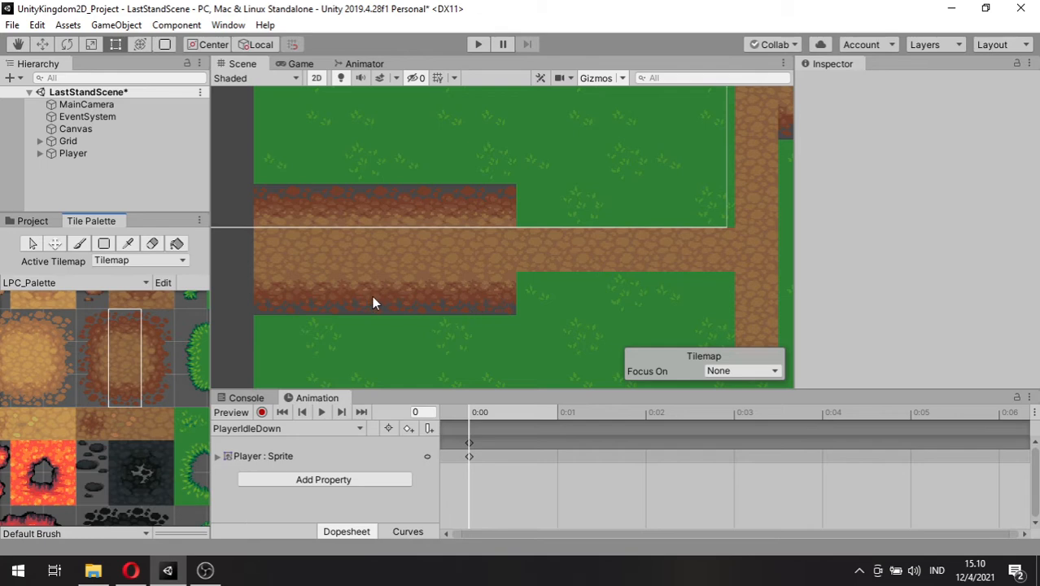
scroll(407, 254, down, 4)
scroll(440, 266, down, 5)
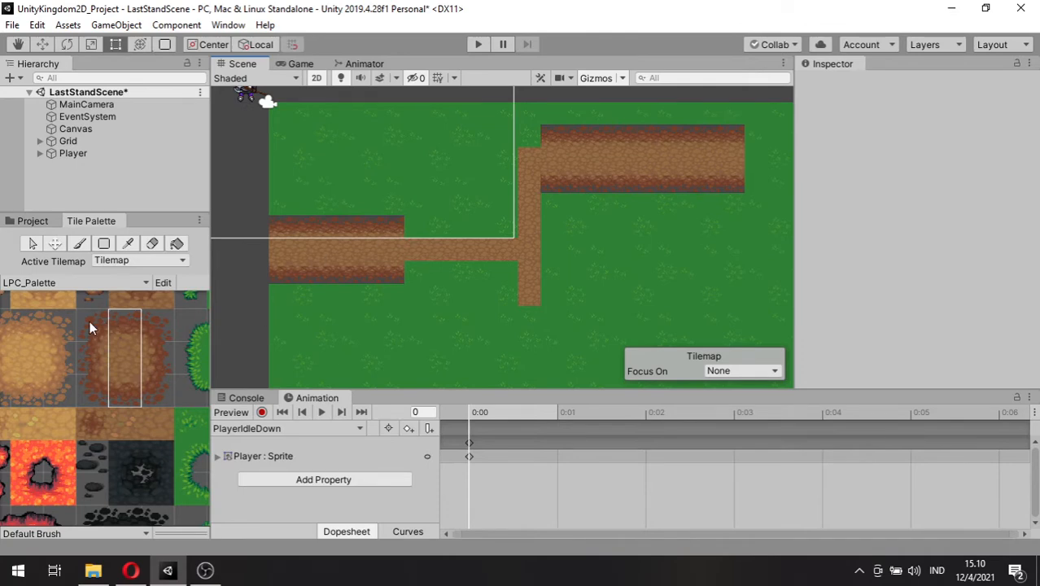
scroll(136, 320, up, 3)
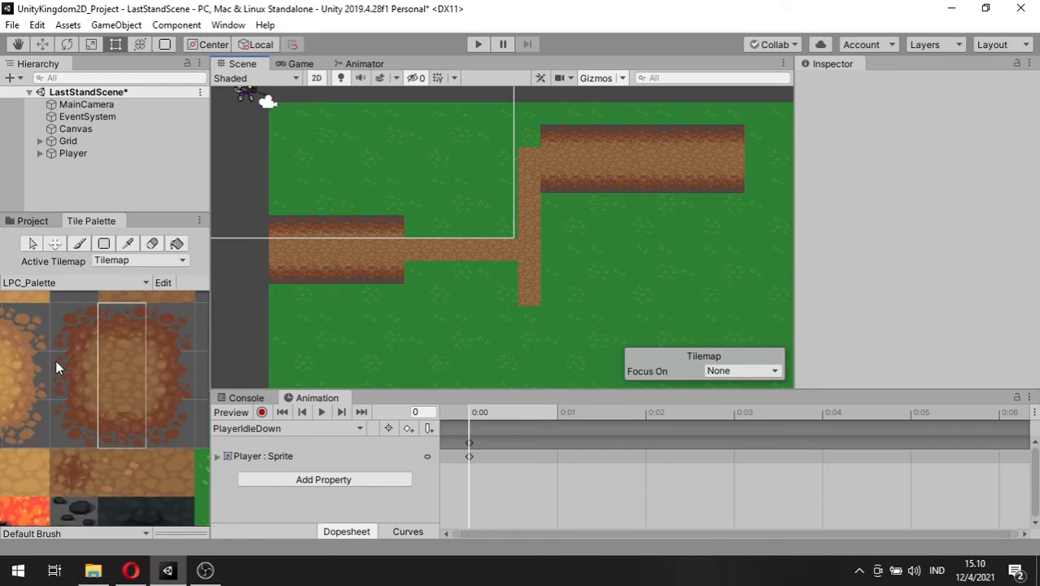
middle_drag(154, 371, 115, 376)
scroll(114, 380, down, 1)
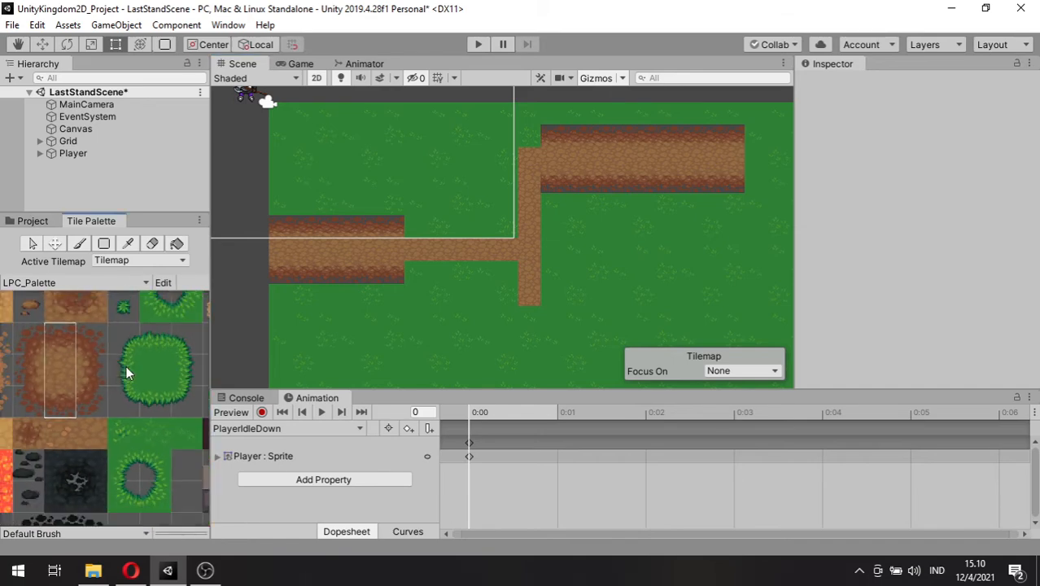
middle_drag(125, 365, 118, 392)
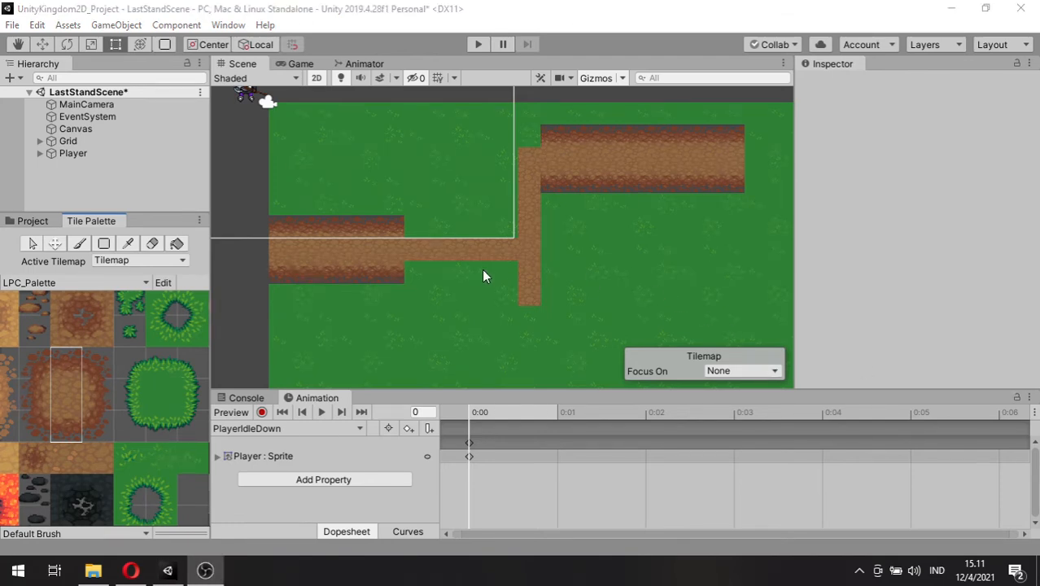
- Add a second Tilemap as a child of the Grid object
click(38, 140)
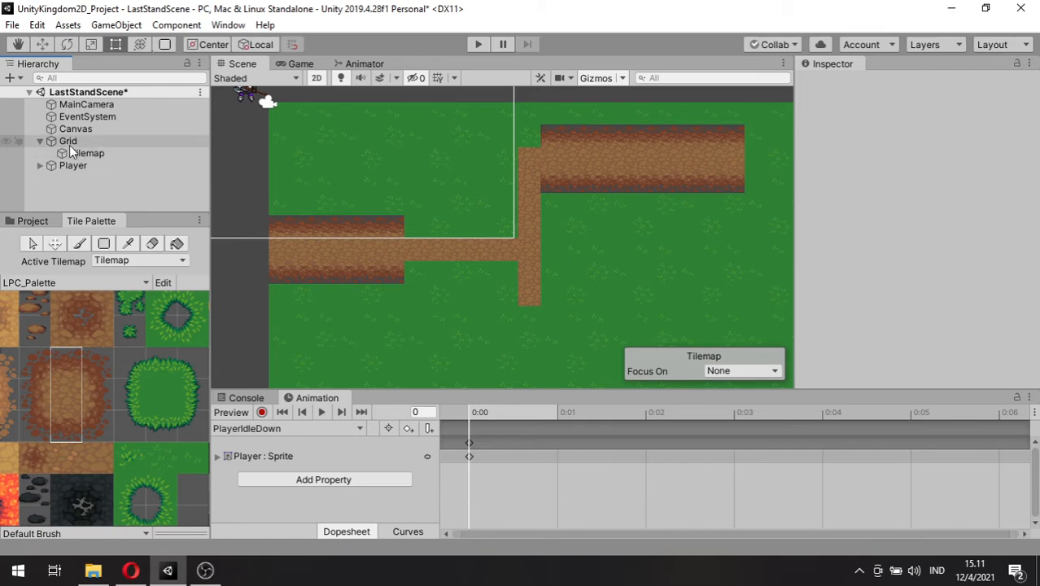
right_click(69, 143)
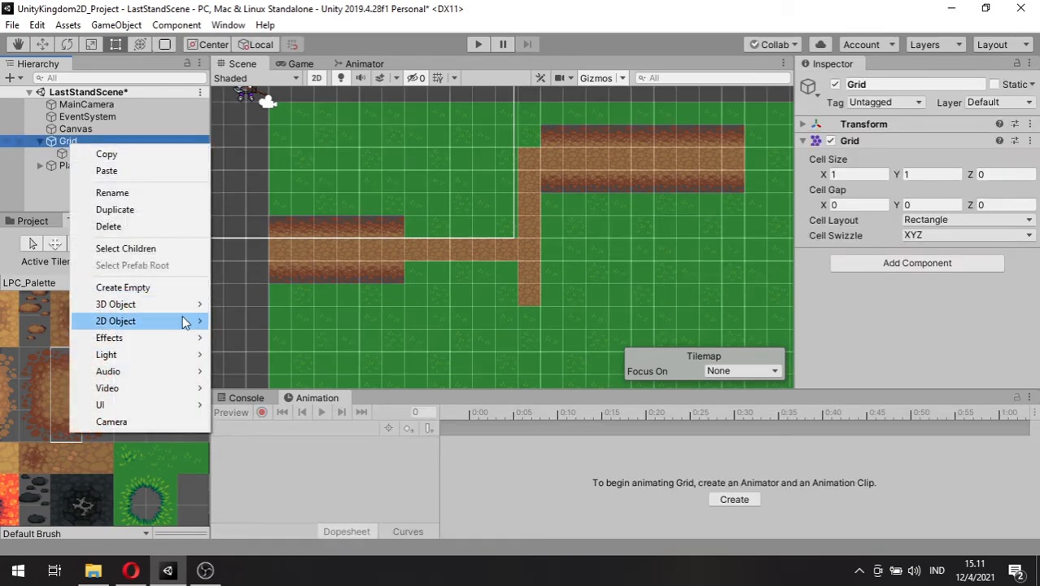
mouse_move(182, 321)
click(298, 352)
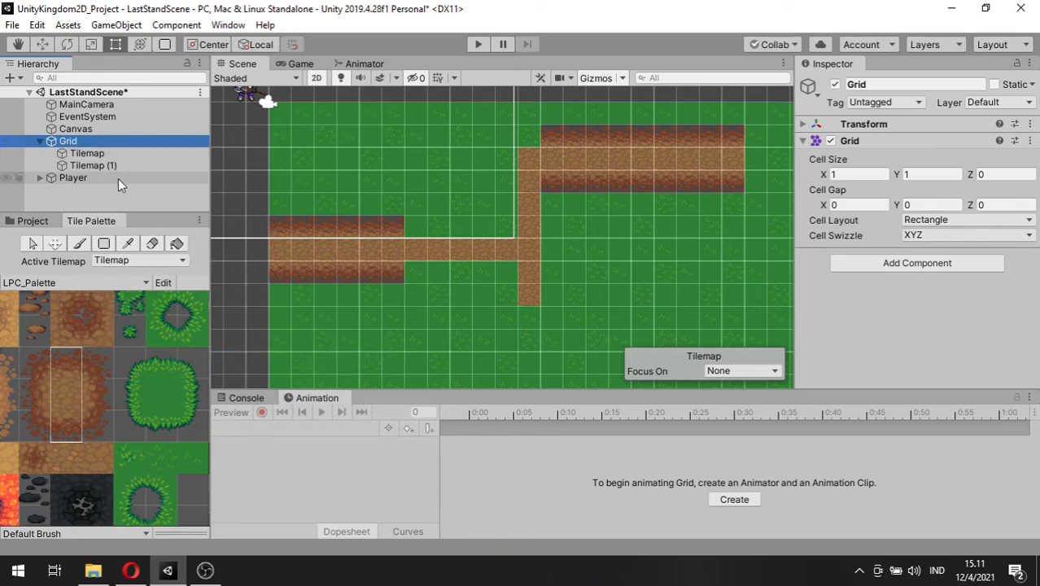
- Rename the original tilemap as Background and the second tilemap as Foreground
click(114, 166)
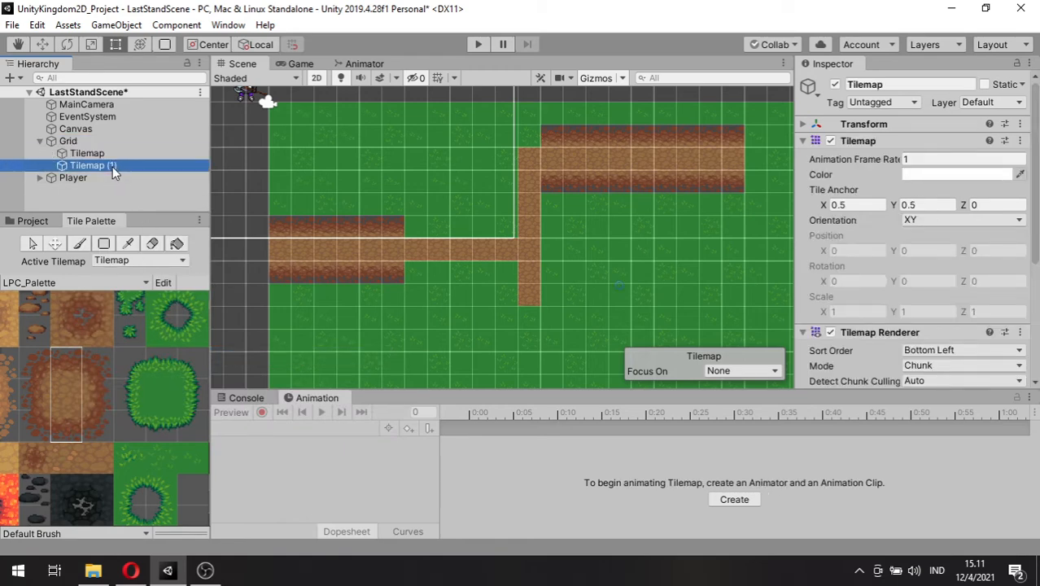
click(112, 157)
click(113, 157)
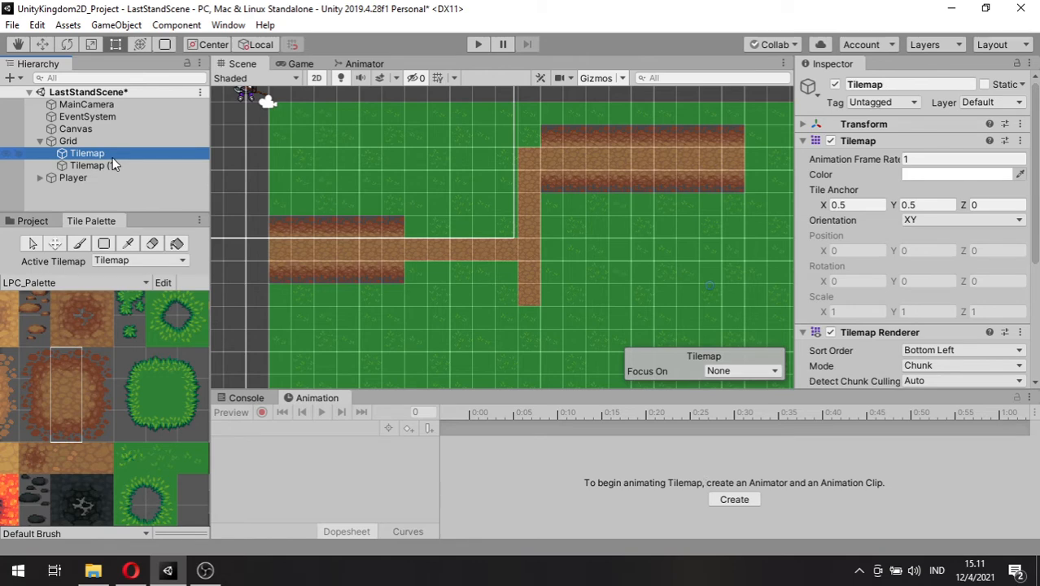
text(Ba)
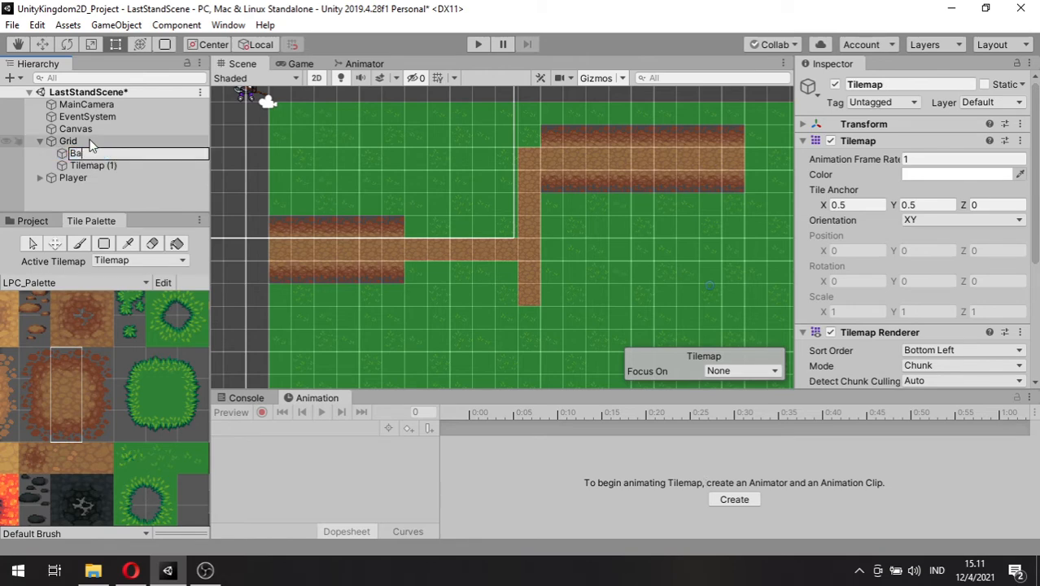
text(ckground)
key(Return)
key(Down)
key(F2)
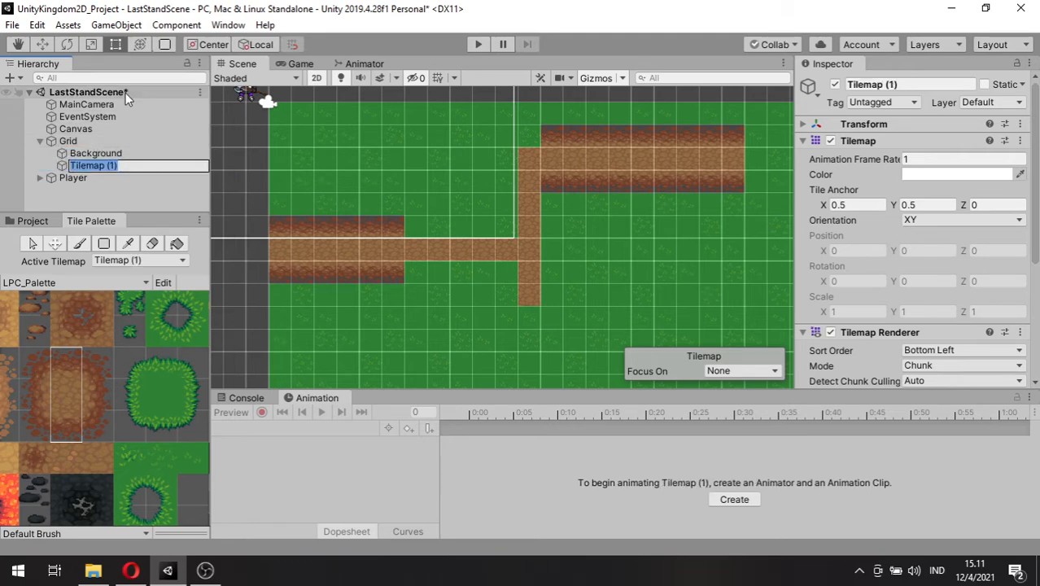
text(Foreg)
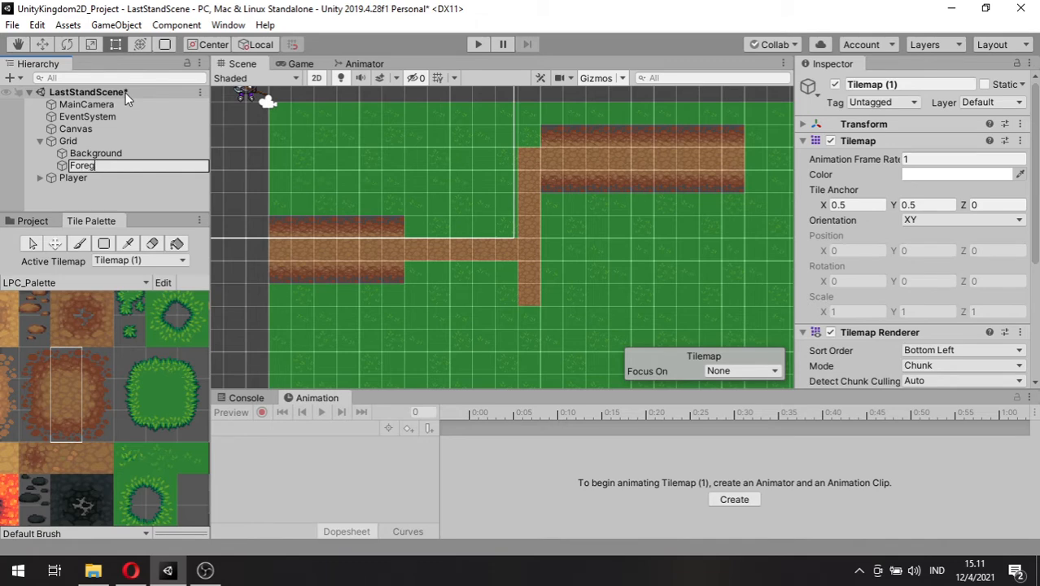
text(round)
key(Return)
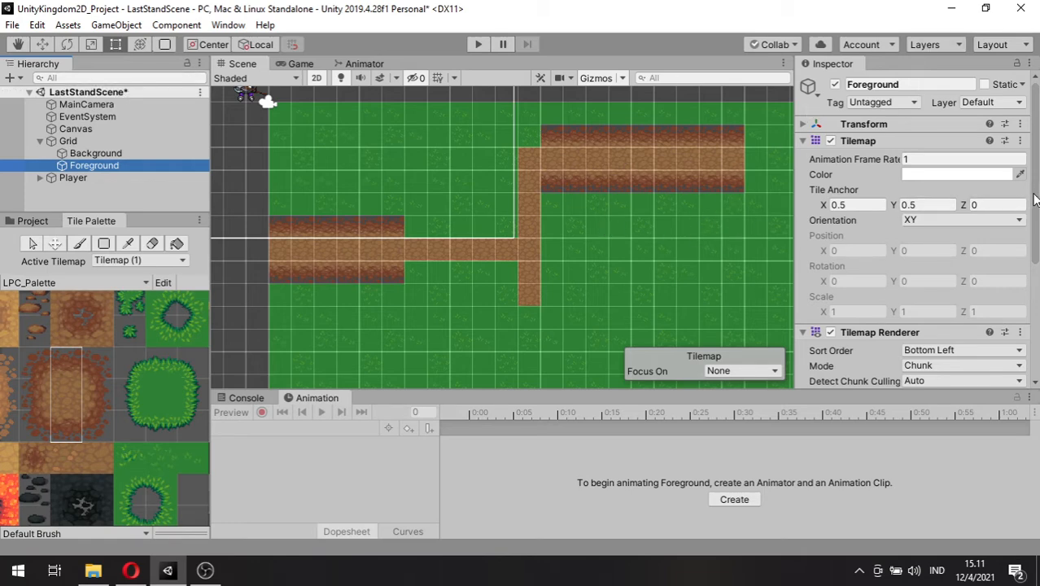
- Set the Foreground tilemap renderer's Order in Layer to 1
drag(1035, 197, 1035, 285)
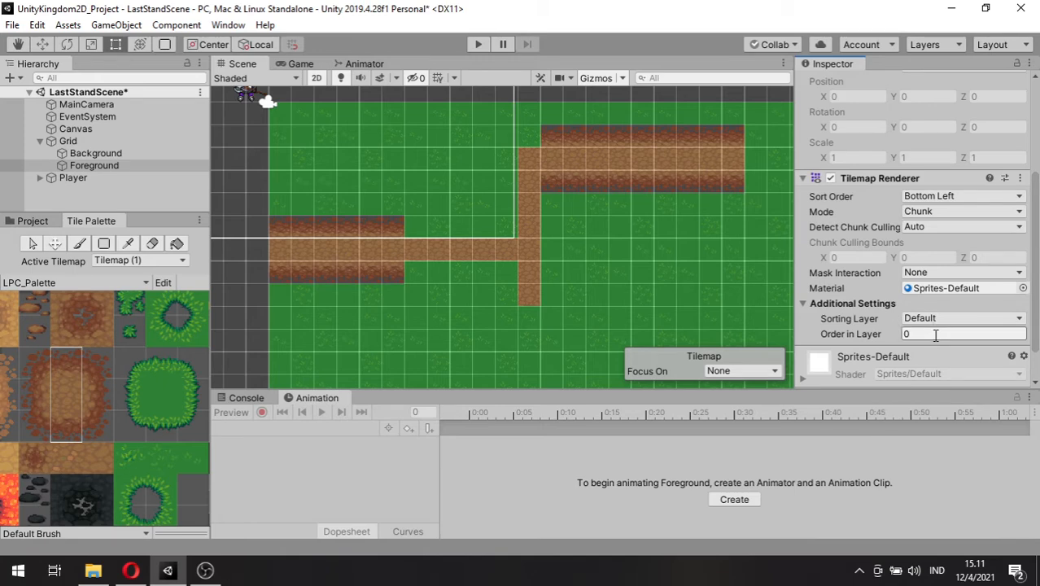
click(101, 153)
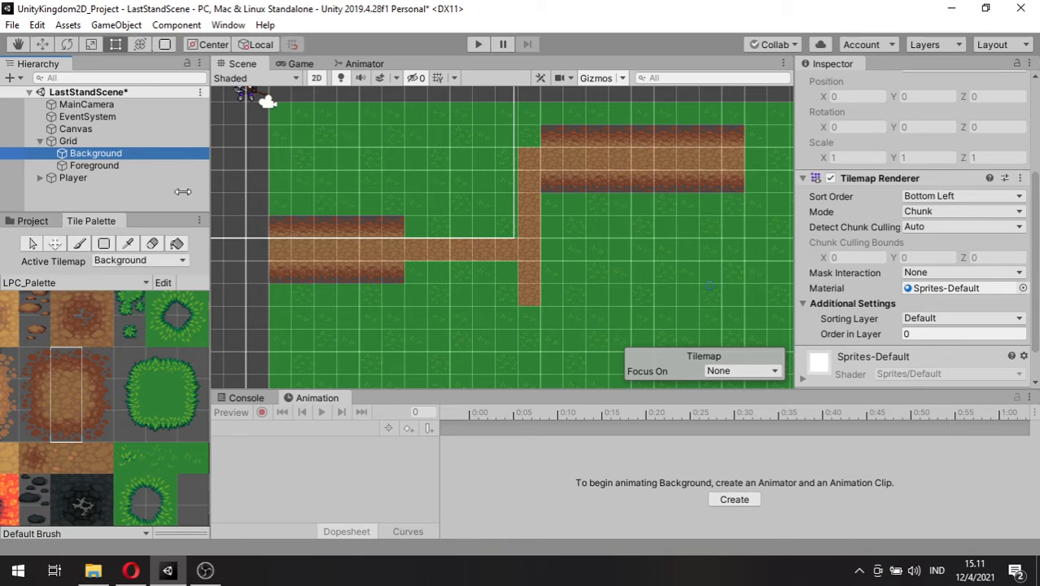
click(148, 165)
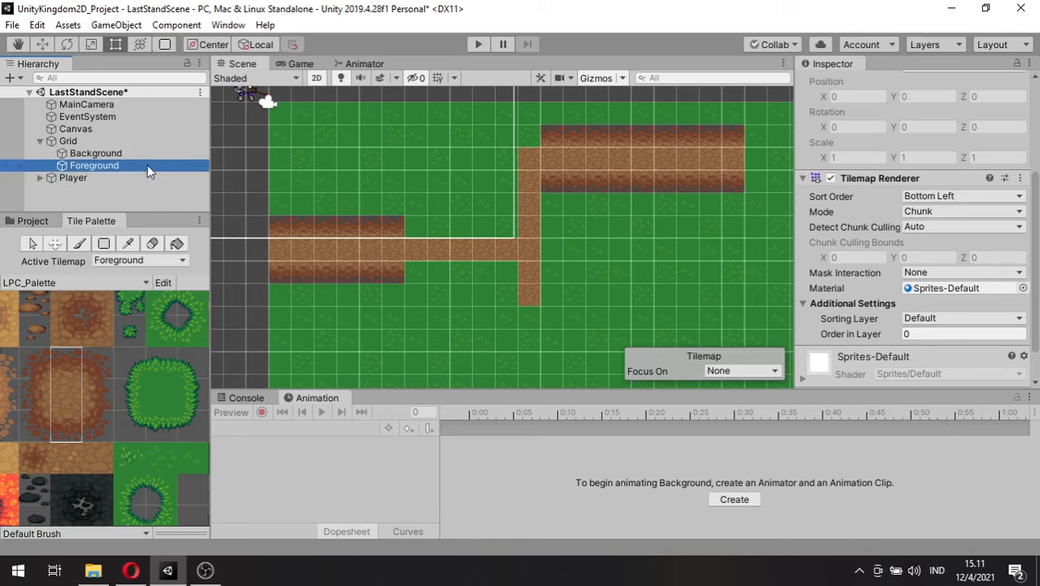
click(934, 332)
text(1)
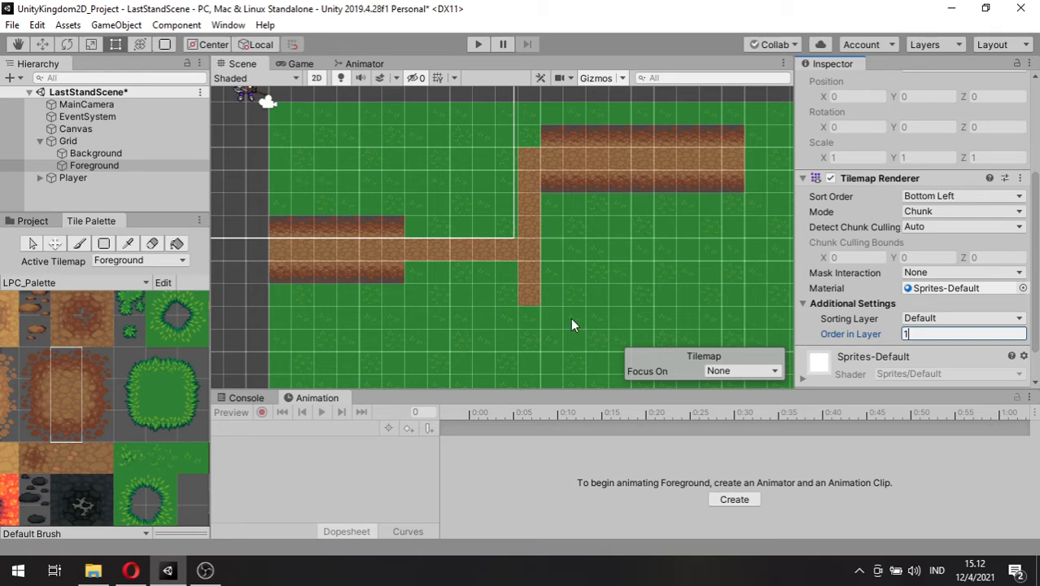
click(128, 243)
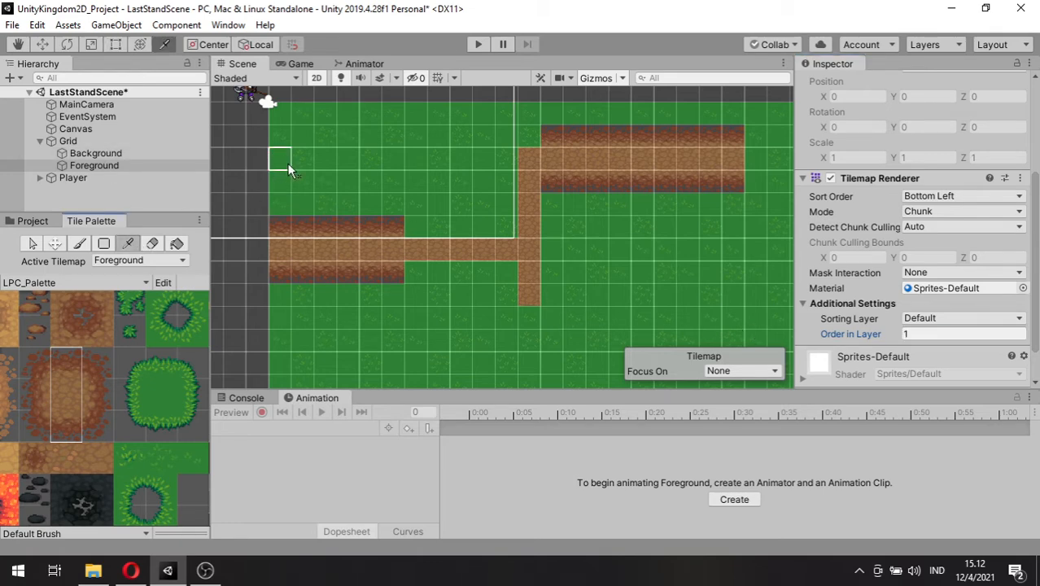
mouse_move(274, 116)
mouse_down()
mouse_move(340, 144)
mouse_move(334, 157)
mouse_up()
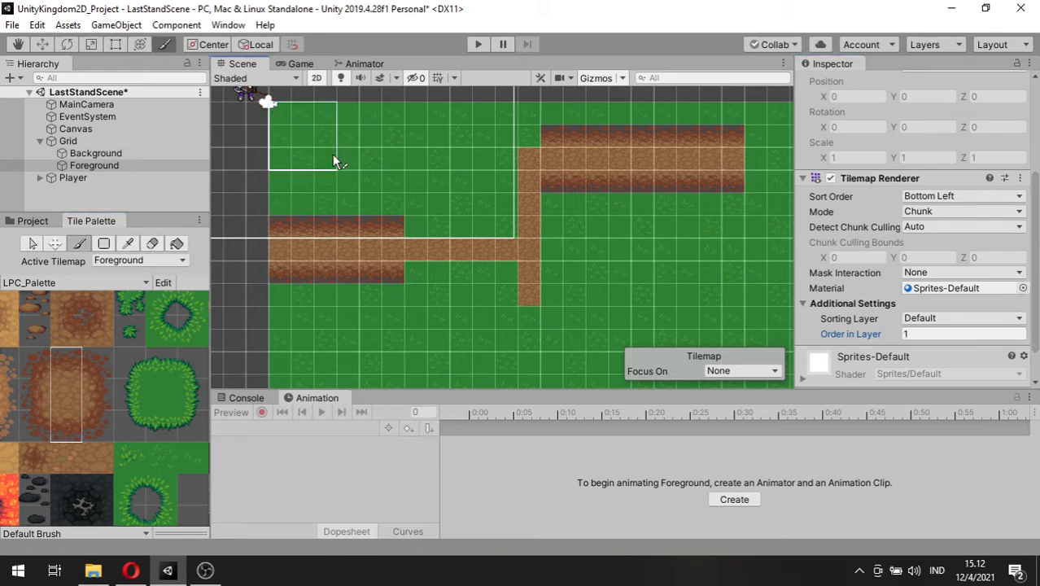
key(t)
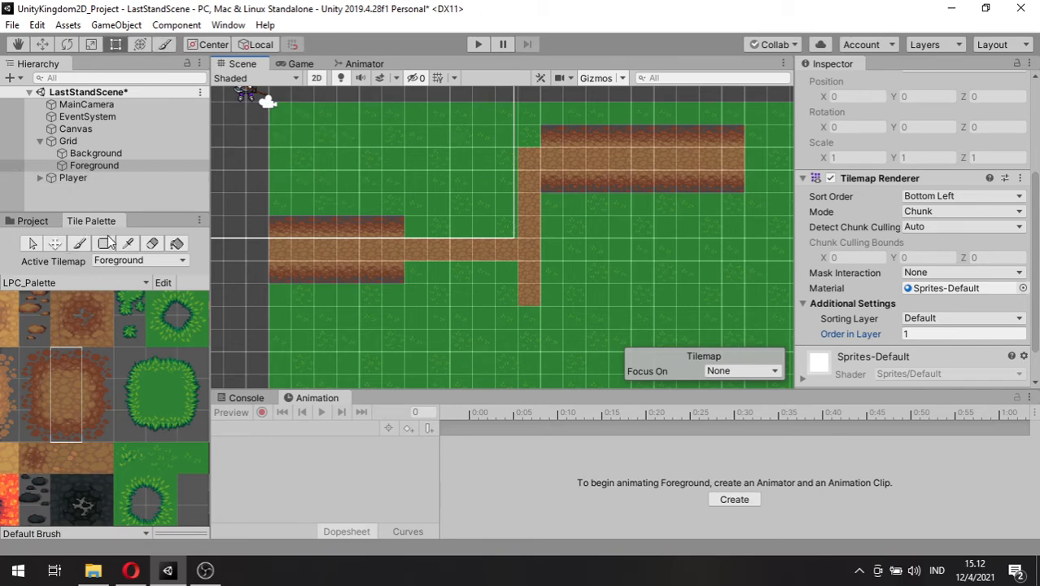
- Pick a 3 × 3 grass area from the Background tilemap and paint it over both edged dirt strips
click(108, 153)
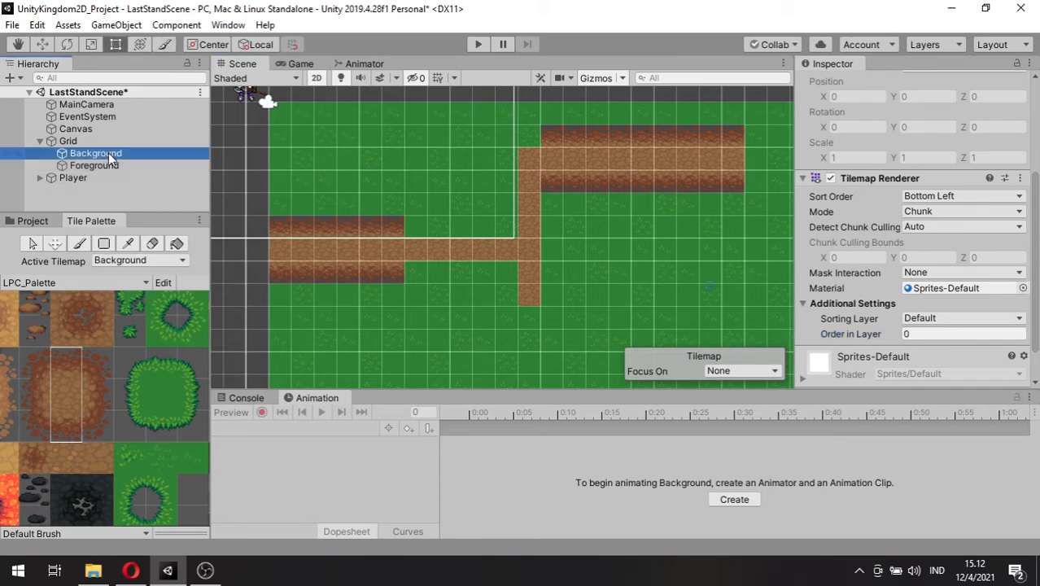
click(128, 243)
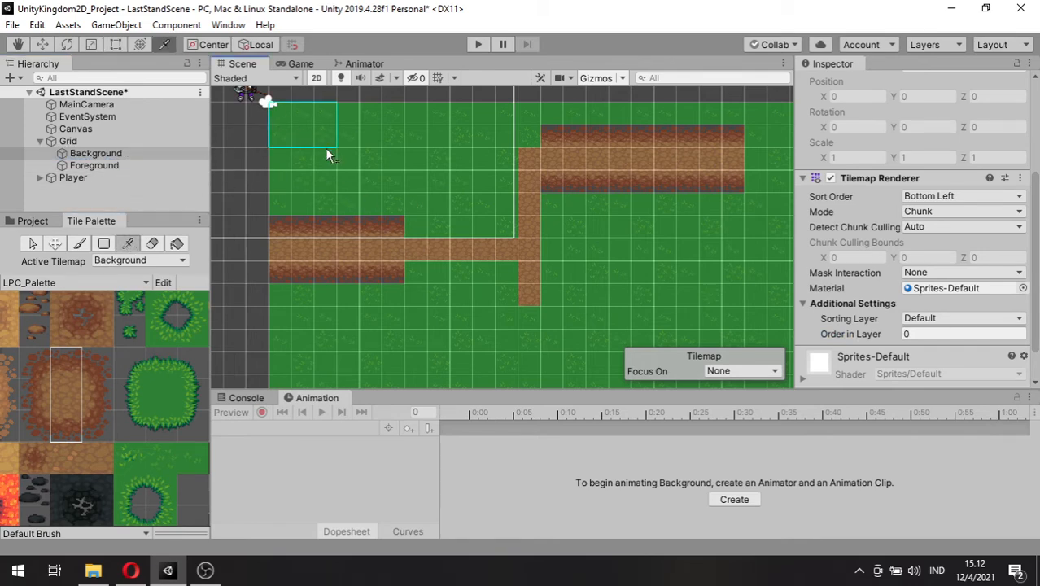
drag(325, 147, 327, 167)
drag(325, 277, 409, 271)
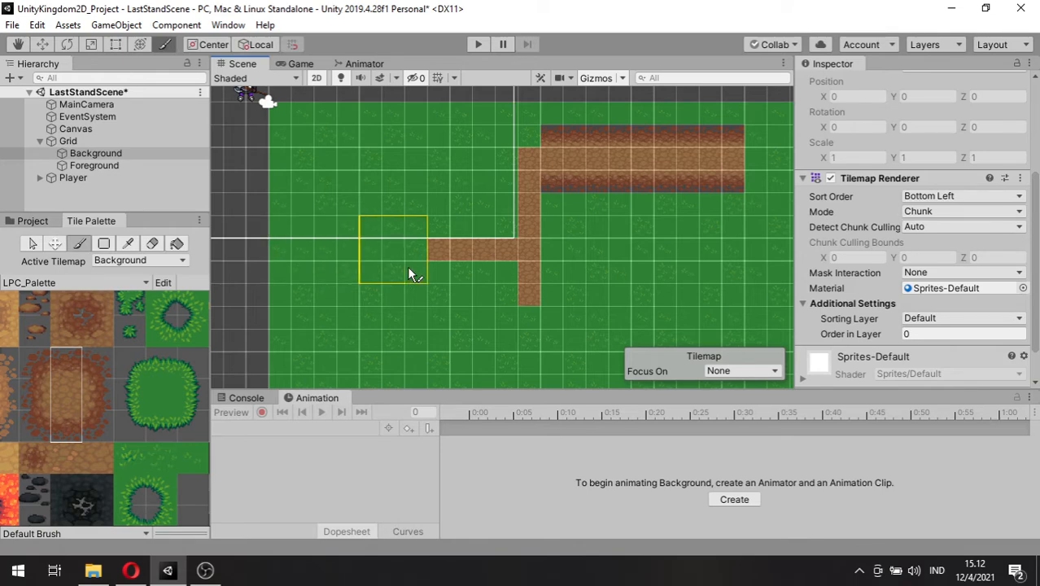
click(603, 181)
drag(603, 180, 722, 173)
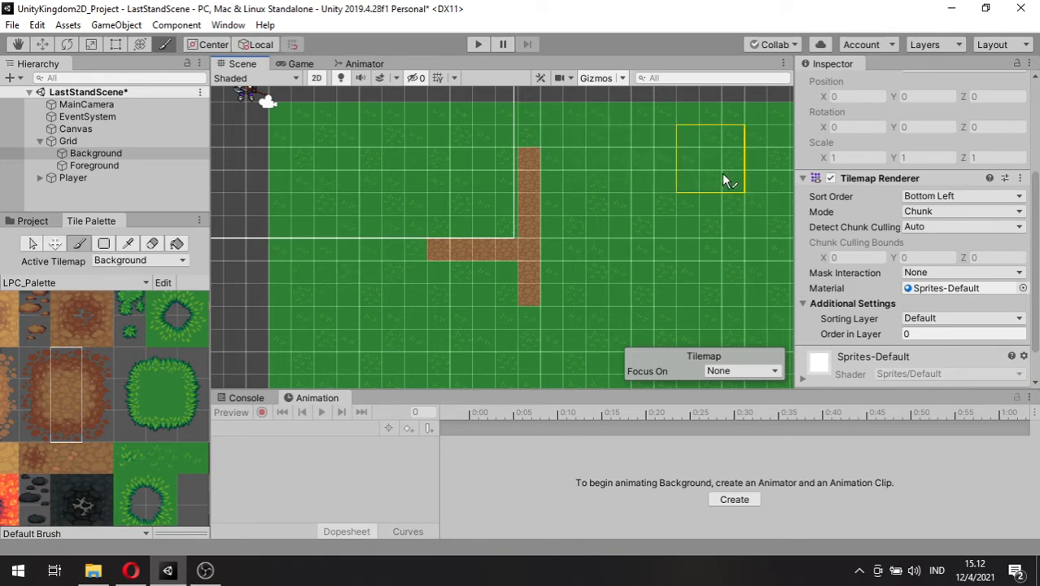
- Box-fill the reddish-brown patch's centre tile on Background along the 7-tile gap in the horizontal path and an 11-tile upper branch
click(68, 391)
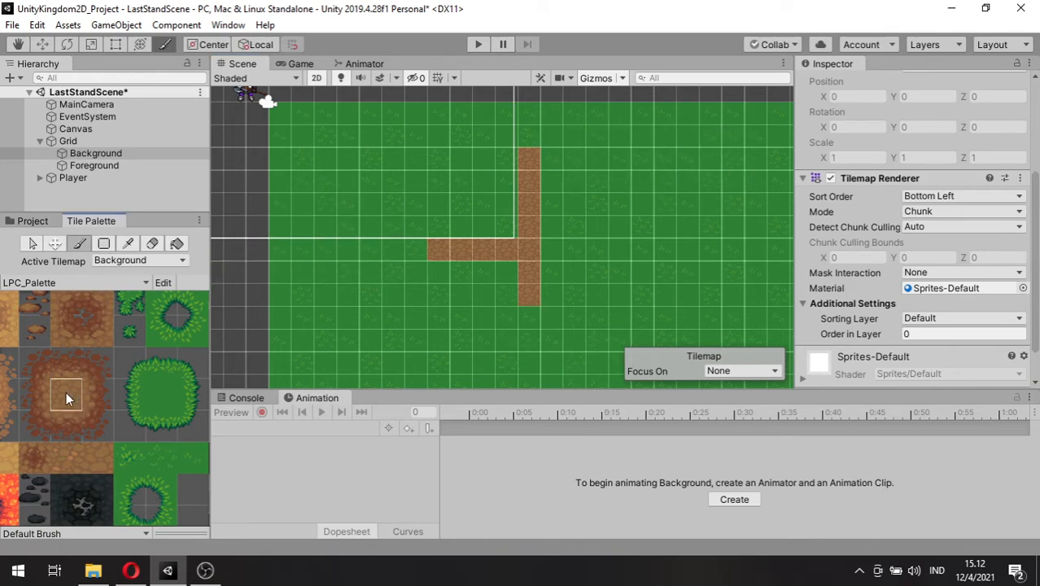
key(u)
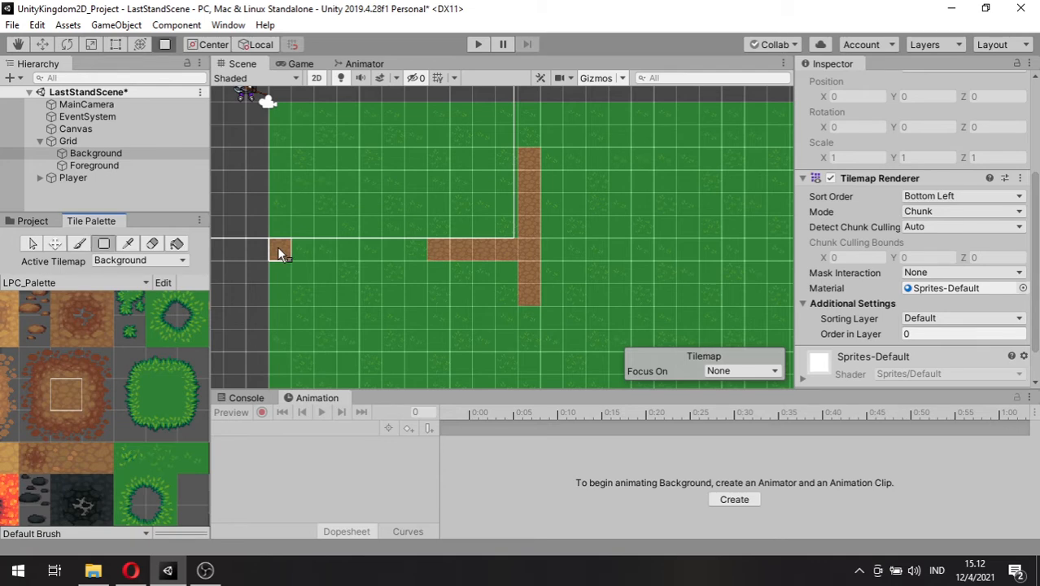
drag(277, 246, 423, 251)
drag(542, 157, 764, 153)
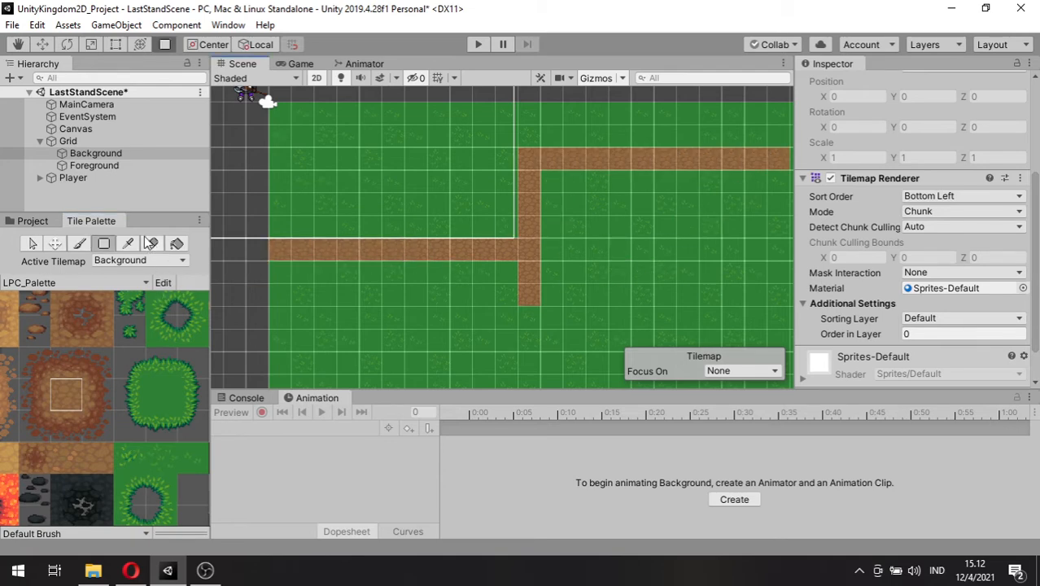
- Make Foreground the active tilemap and box-fill the dirt patch's upper middle edge tile along the 11 cells above the long horizontal path
click(129, 259)
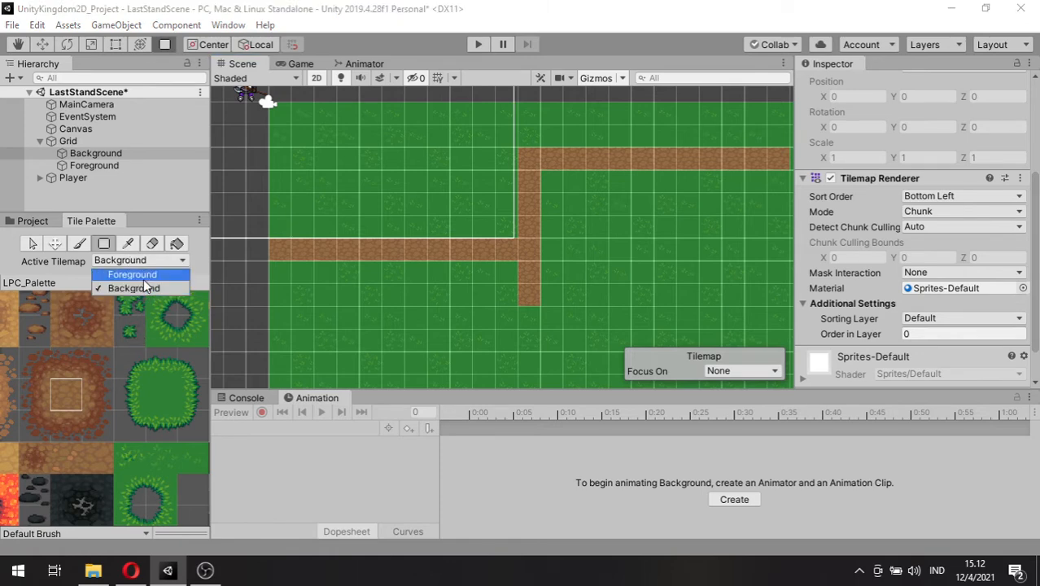
click(143, 278)
scroll(327, 217, up, 1)
scroll(325, 236, up, 2)
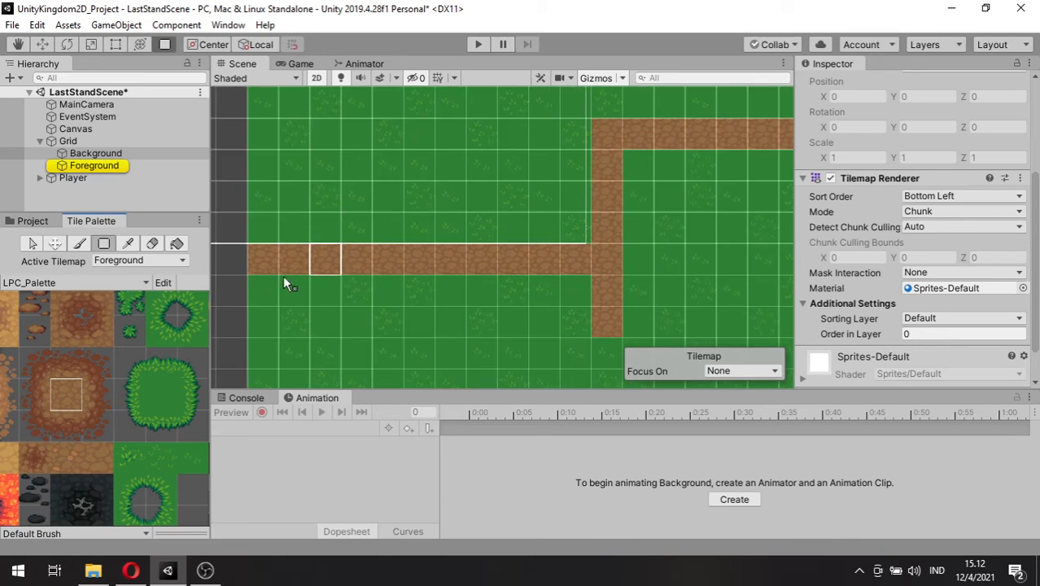
click(69, 363)
scroll(270, 234, up, 1)
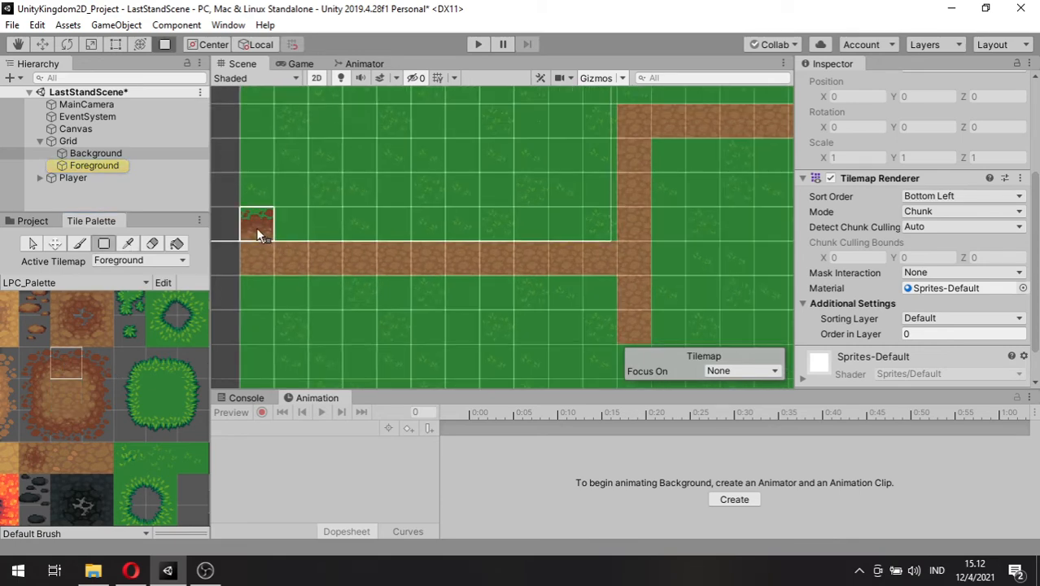
drag(256, 228, 506, 231)
drag(585, 226, 588, 233)
- Box-fill the dirt patch's lower middle edge tile along the 11 Foreground cells below the long horizontal path
middle_drag(579, 236, 466, 311)
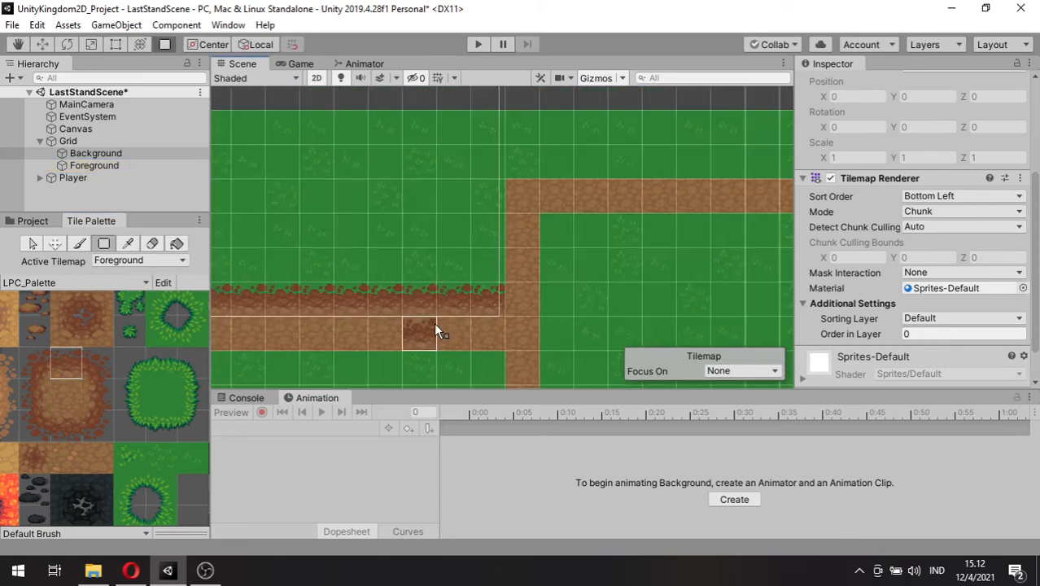
middle_drag(547, 234, 673, 154)
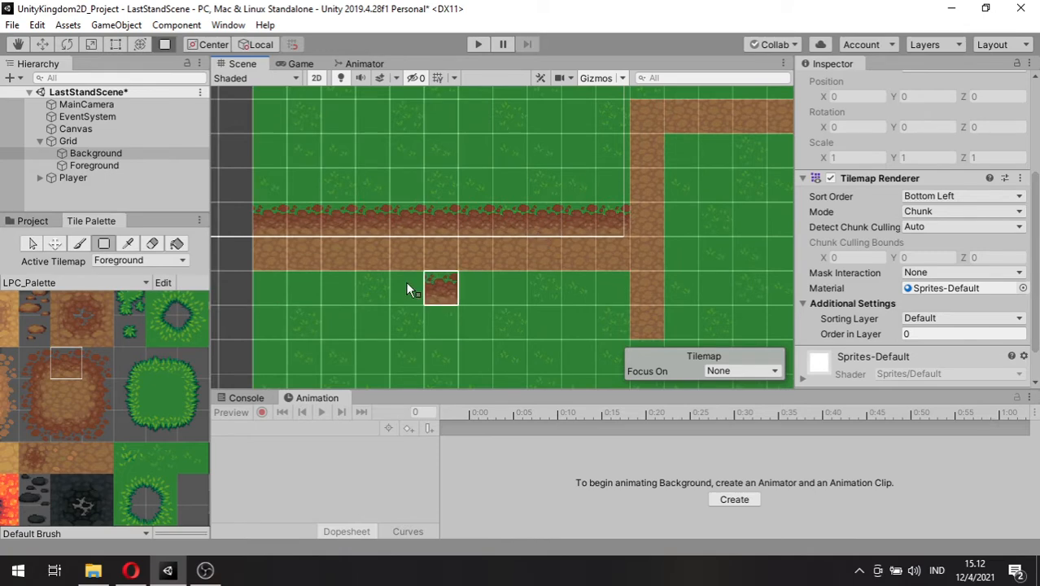
click(69, 416)
drag(273, 277, 613, 278)
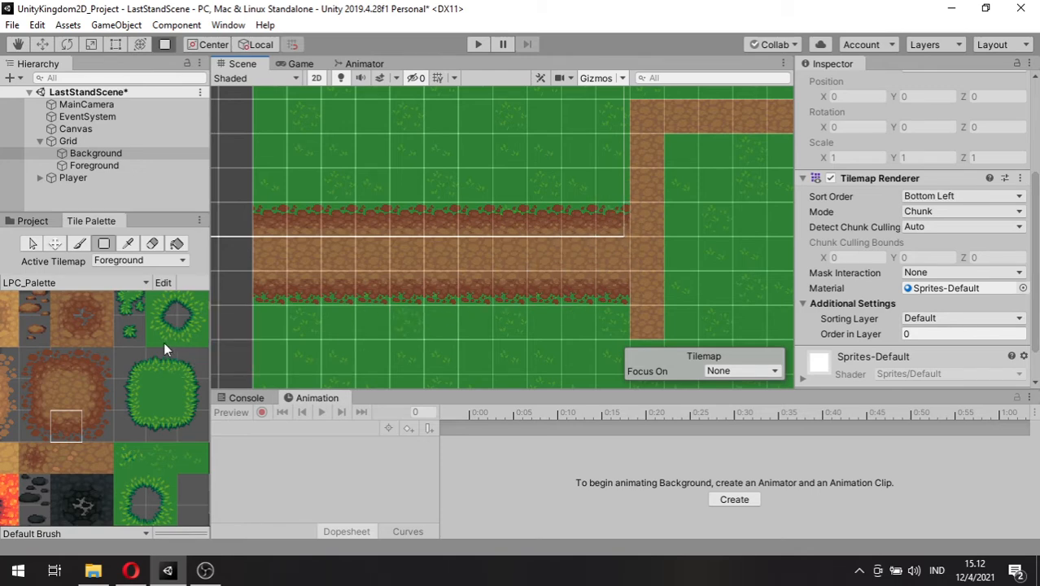
- Paint the 2 × 2 dirt patch's lower-right corner tile at the path bend and box-fill the middle-left edge tile 3 cells above it
middle_drag(104, 336, 105, 355)
click(106, 355)
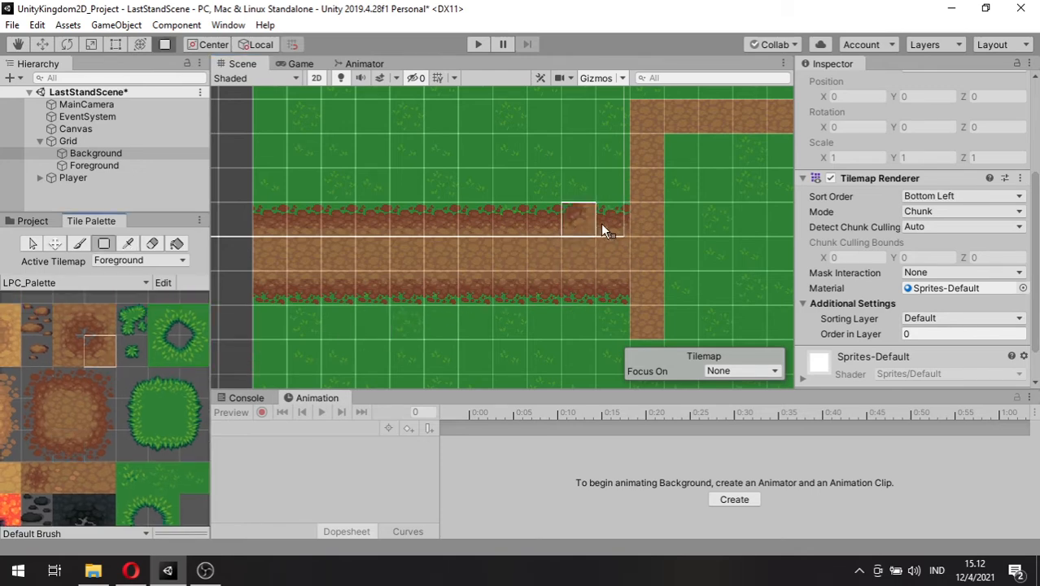
middle_drag(545, 247, 342, 328)
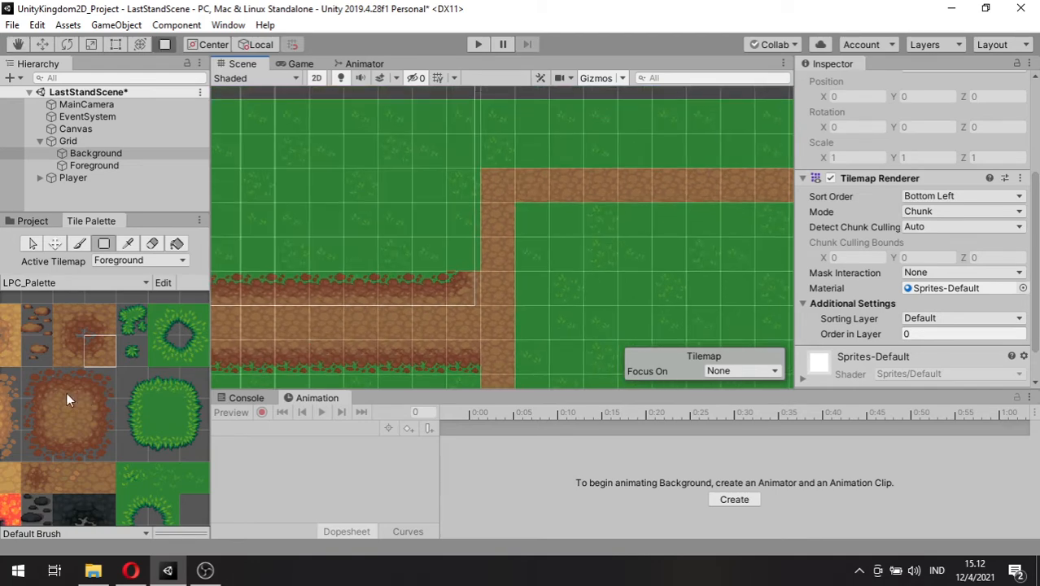
drag(40, 390, 71, 423)
click(40, 429)
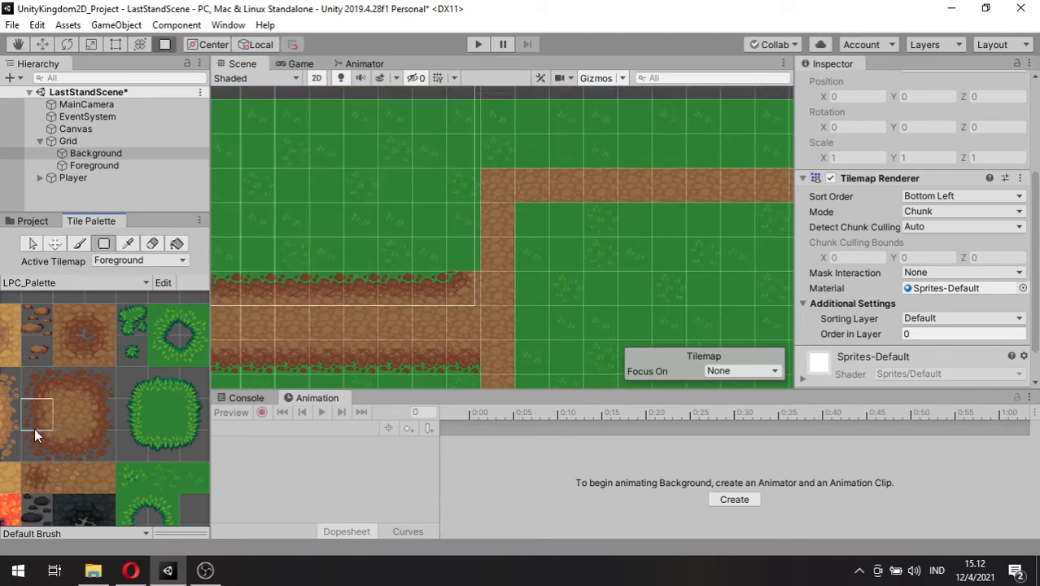
drag(474, 192, 457, 277)
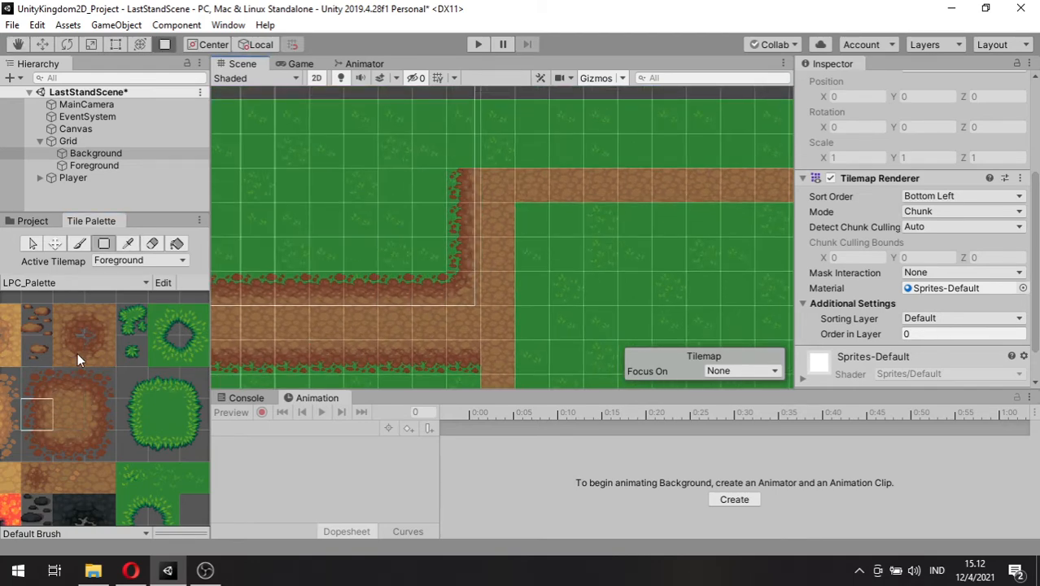
- Place the dirt patch's upper-left corner tile above the bend and box-fill its upper middle edge tile along 9 cells of the upper branch
click(44, 379)
click(461, 152)
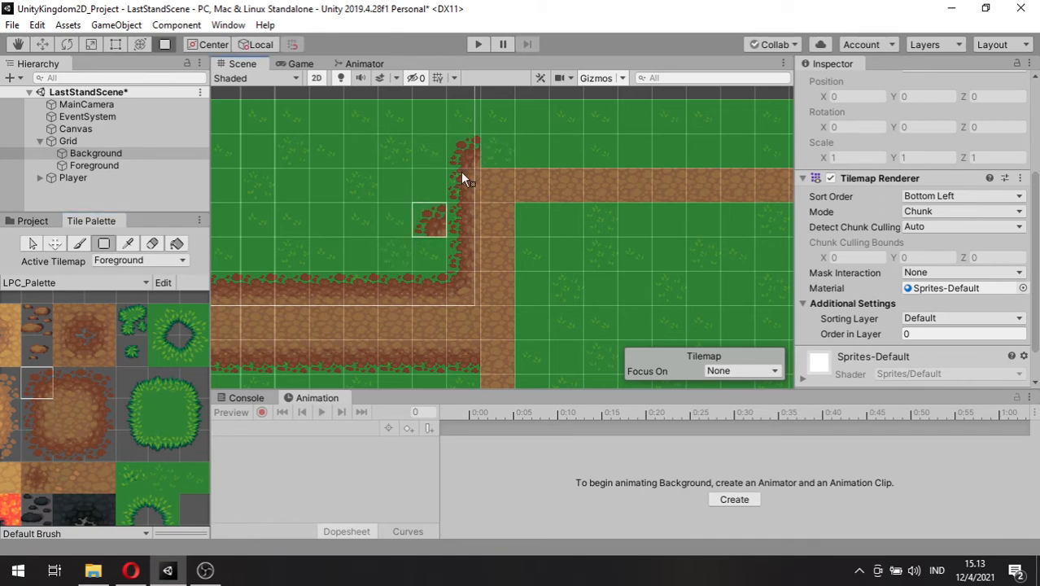
click(91, 383)
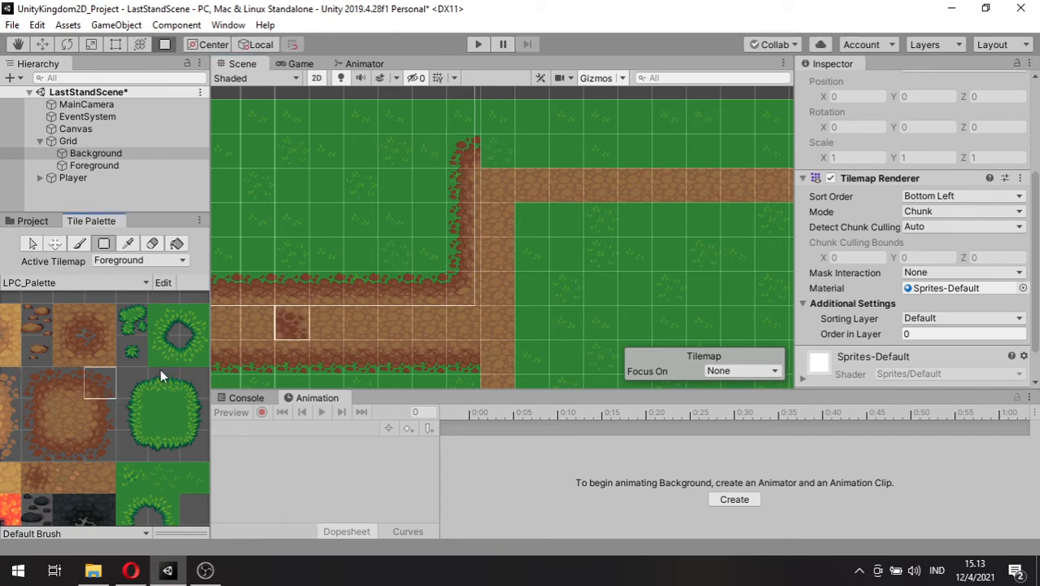
click(68, 383)
middle_drag(567, 186, 478, 219)
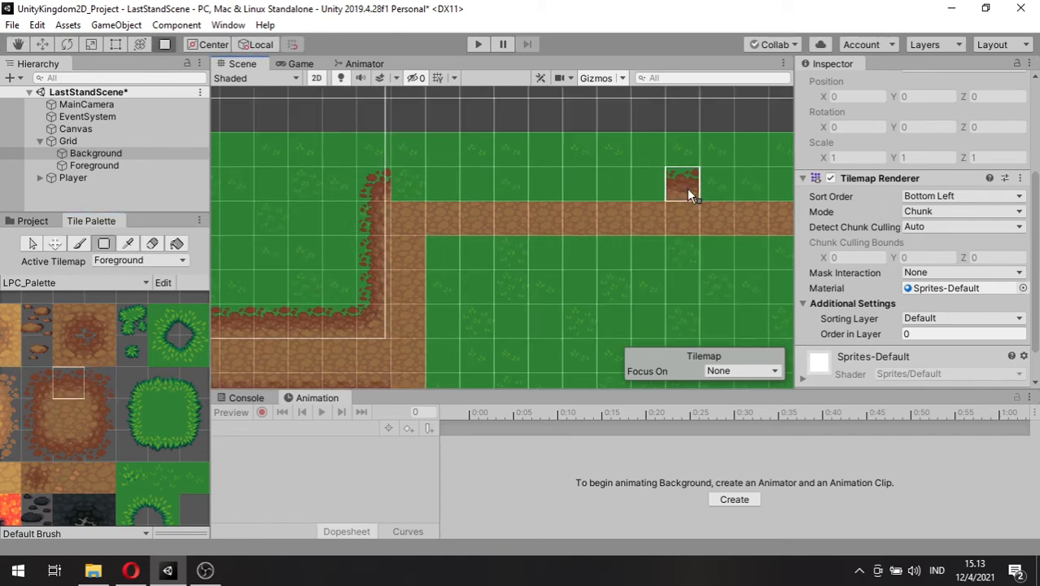
drag(686, 187, 417, 193)
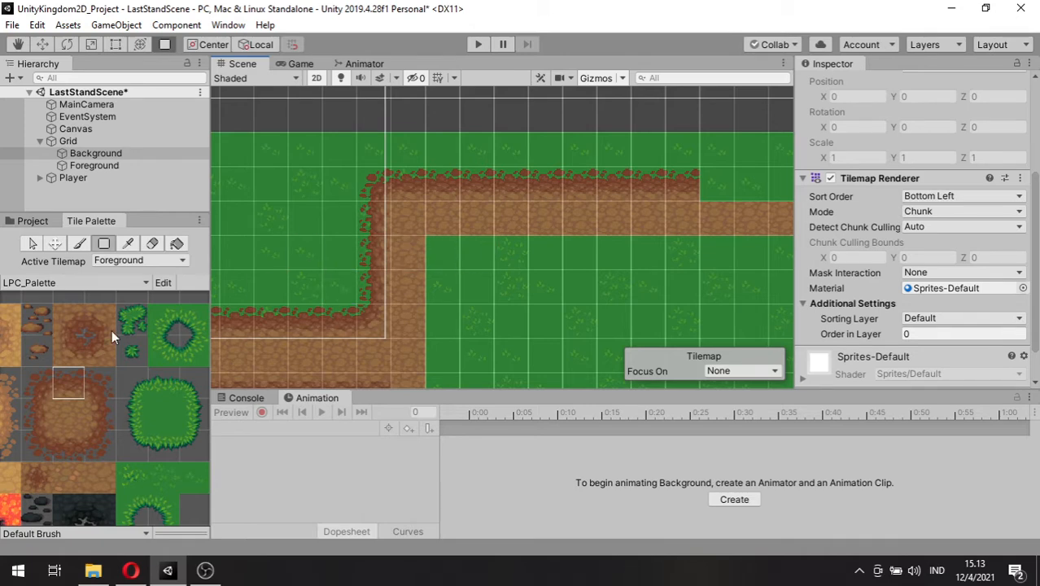
- Place the 2 × 2 patch's upper-left tile under the upper bend and box-fill the lower middle edge tile along the next 7 cells
click(66, 324)
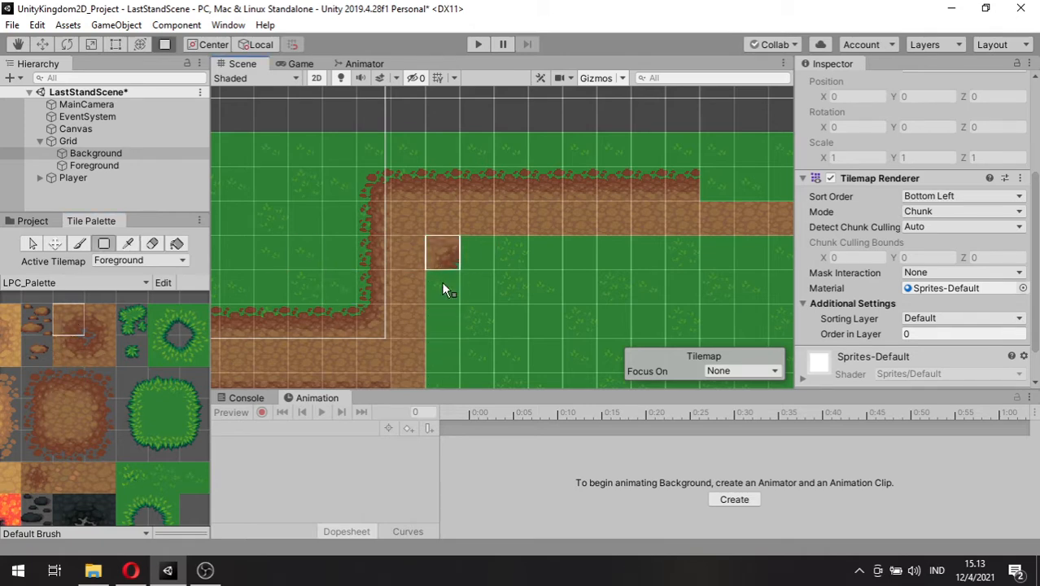
click(441, 254)
click(80, 431)
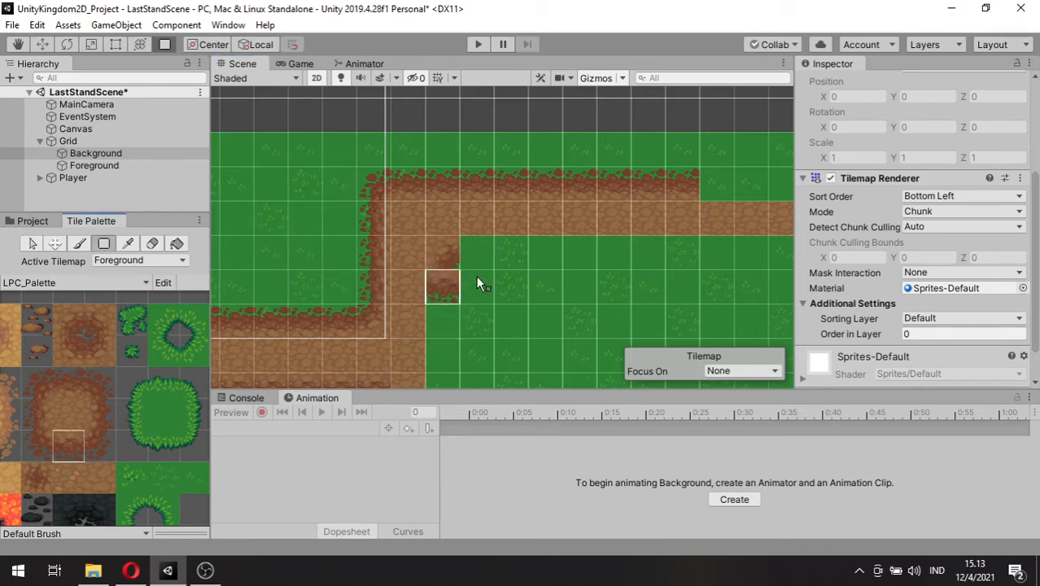
drag(478, 255, 681, 232)
- Box-fill the dirt patch's middle-right edge tile down the 5 cells right of the vertical path
middle_drag(543, 307, 601, 215)
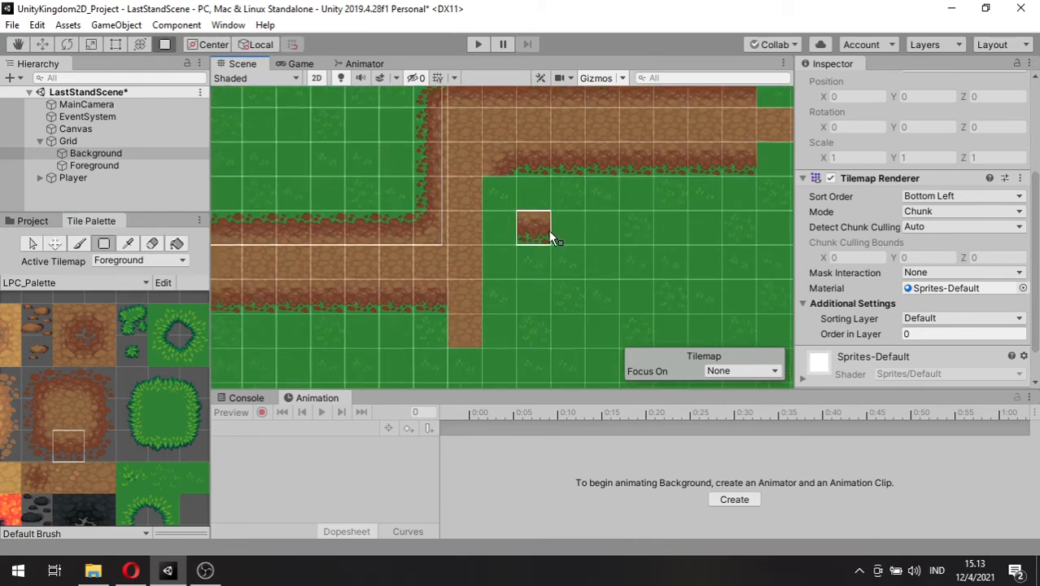
click(106, 401)
drag(499, 199, 504, 326)
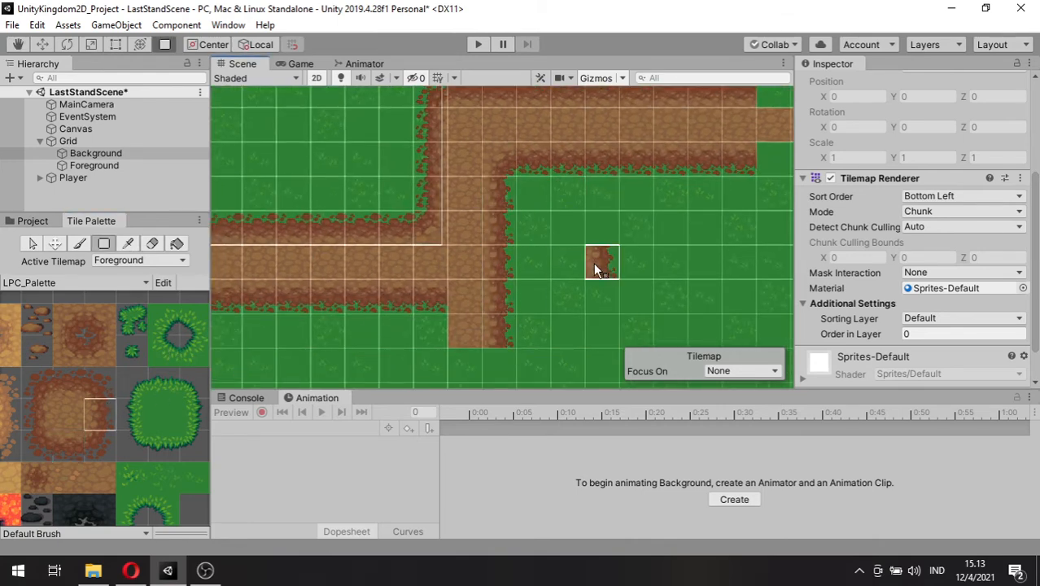
- Place the 2 × 2 patch's upper-right tile at the lower junction and the dirt patch's middle-left edge tile one cell beneath it
middle_drag(595, 265, 594, 257)
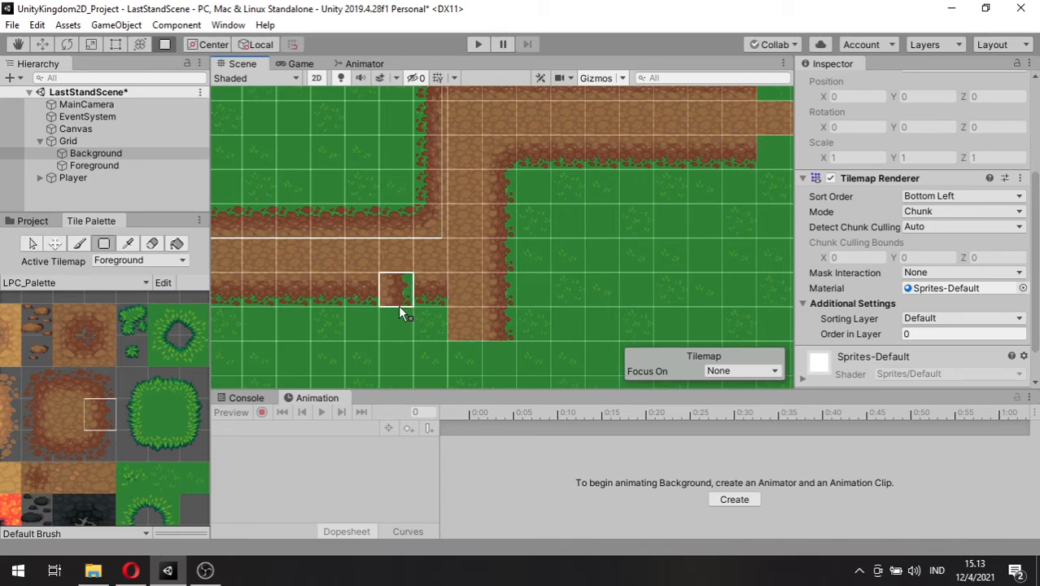
click(104, 326)
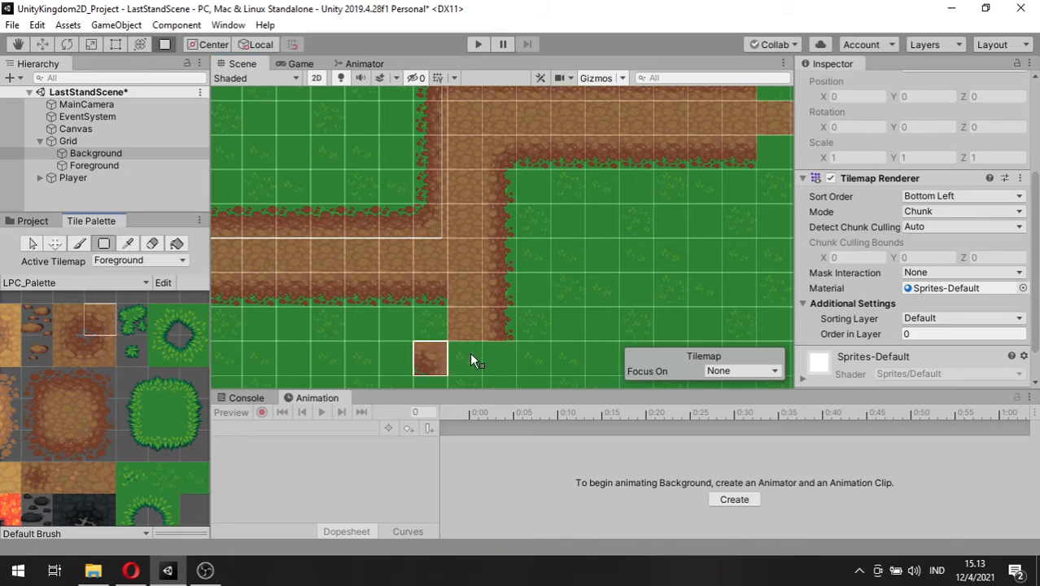
click(439, 313)
click(36, 415)
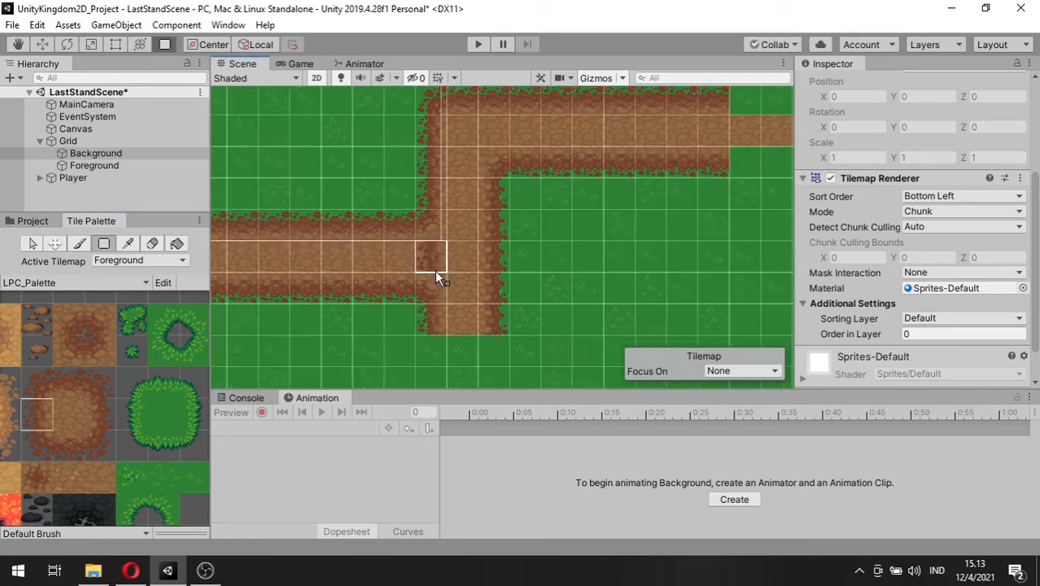
- Deselect the tilemap and examine the edged dirt paths without the grid overlay
scroll(435, 271, down, 2)
middle_drag(435, 271, 492, 284)
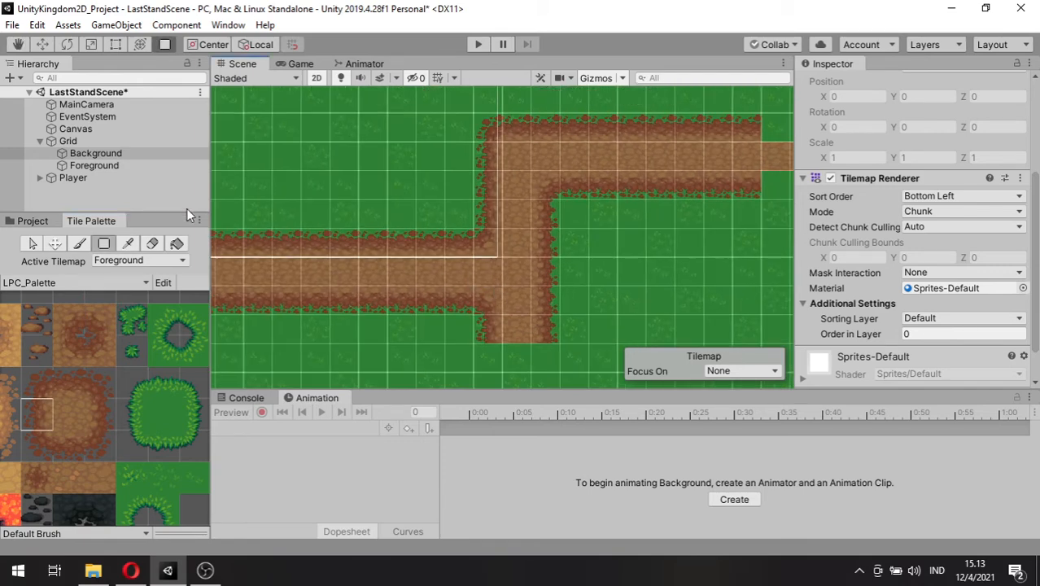
click(106, 242)
middle_drag(267, 265, 355, 244)
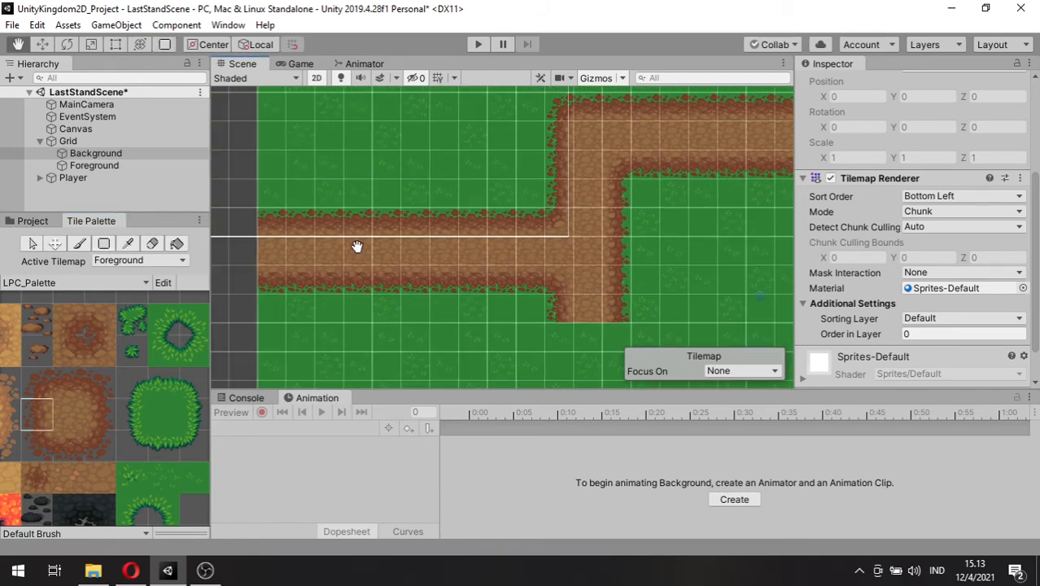
click(116, 95)
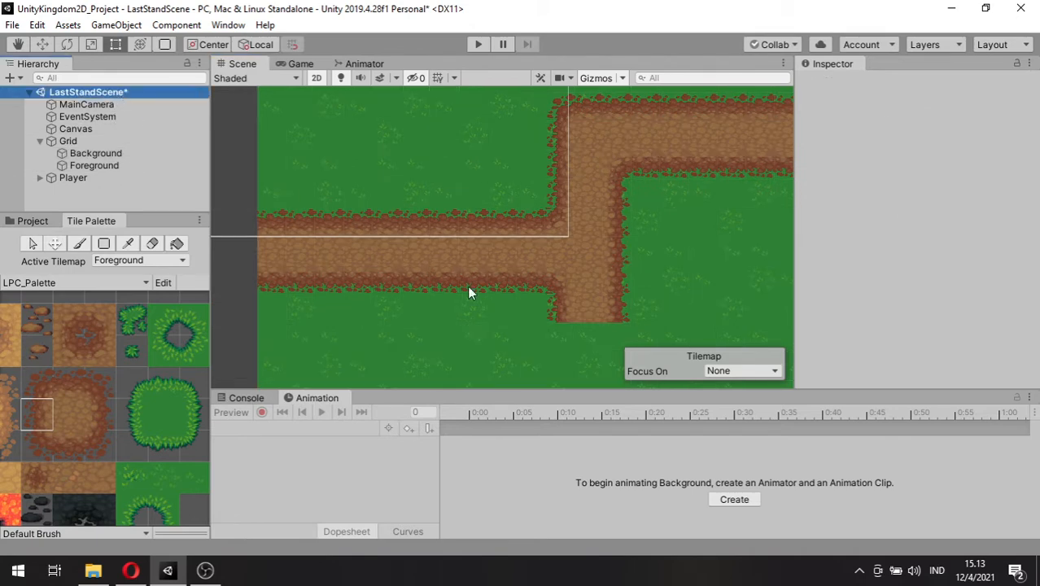
middle_drag(579, 263, 516, 295)
scroll(516, 295, down, 1)
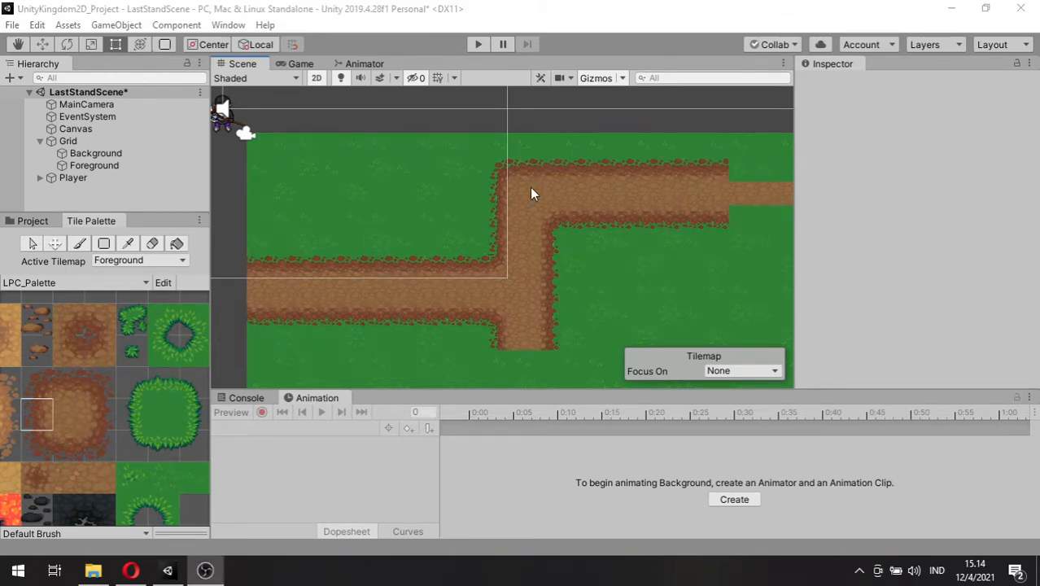
- Create a third tilemap under Grid and name it Topground
click(92, 143)
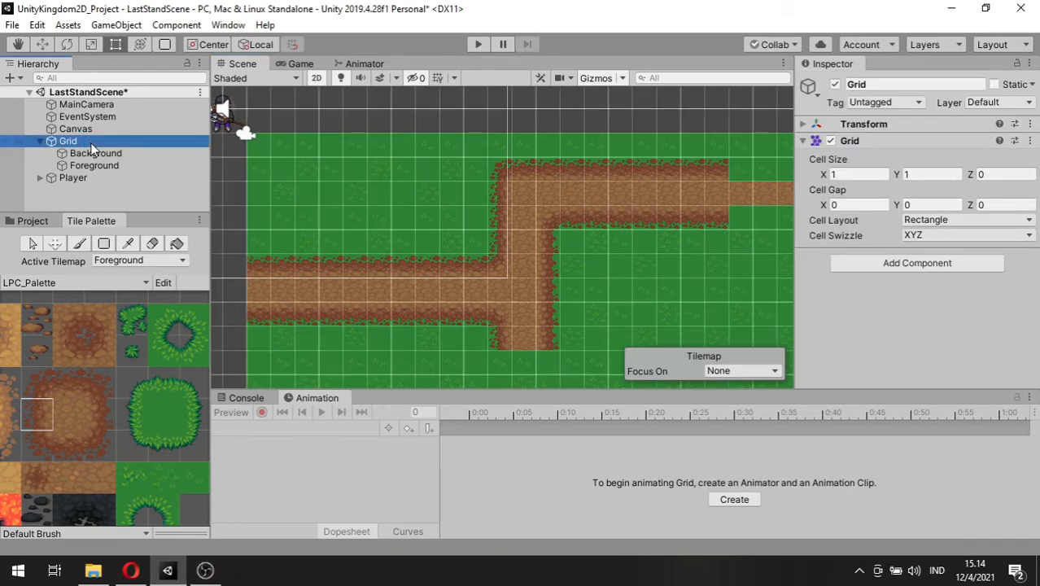
right_click(92, 144)
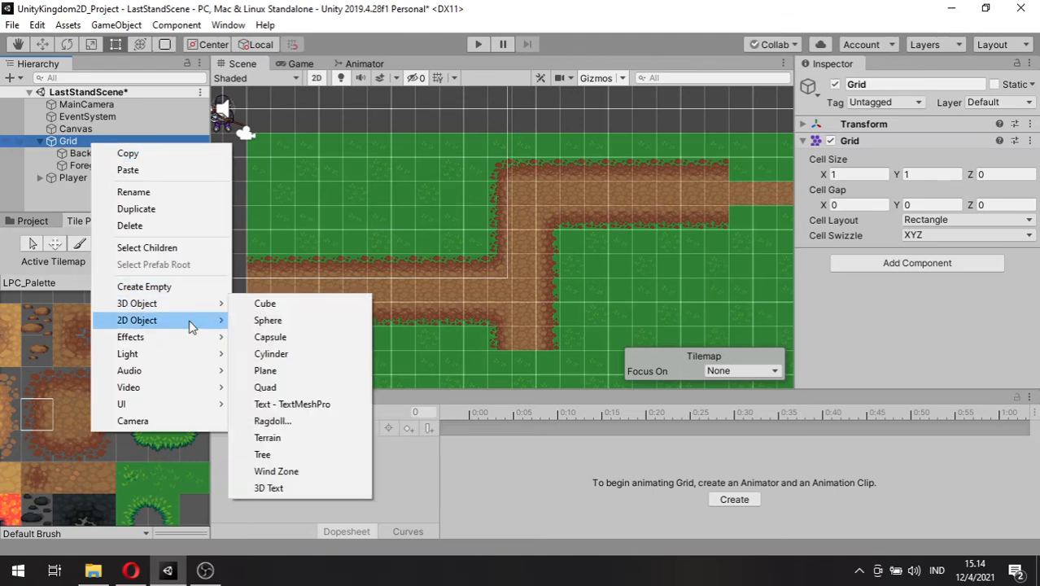
mouse_move(192, 327)
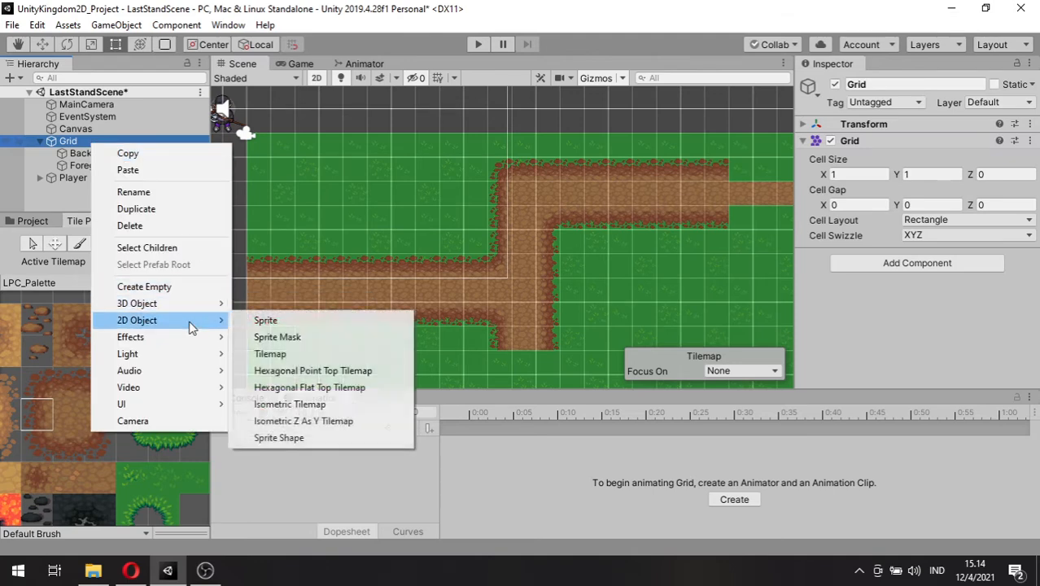
click(319, 352)
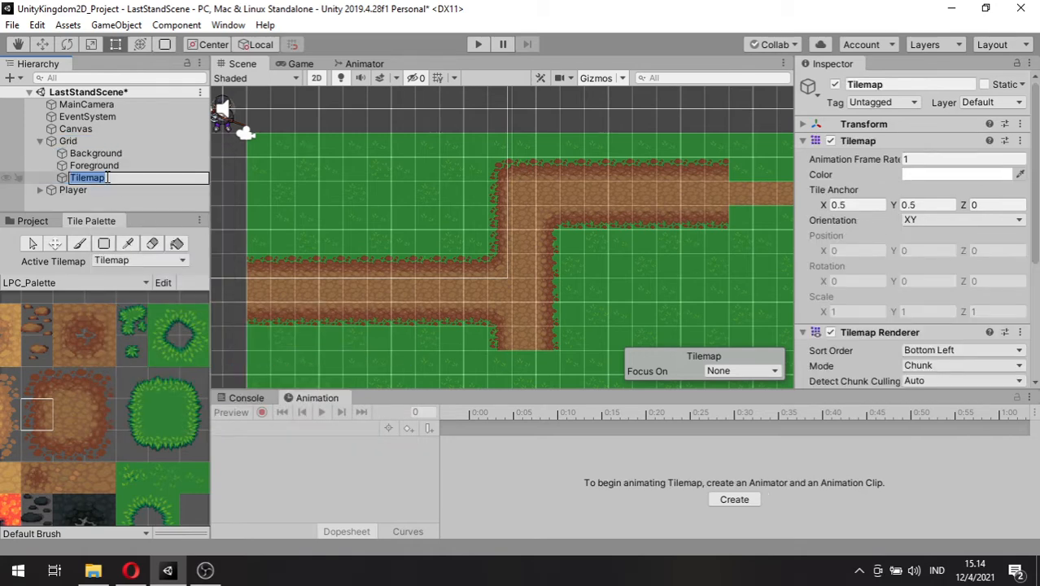
text(Topground)
key(Return)
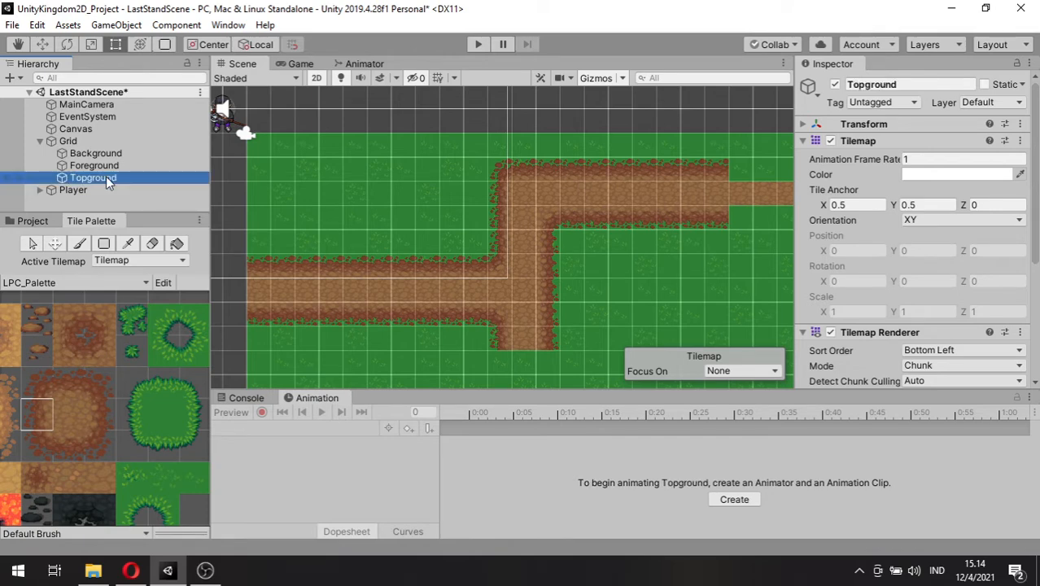
- Set the Topground Tilemap Renderer's Order in Layer to 2
scroll(882, 248, down, 5)
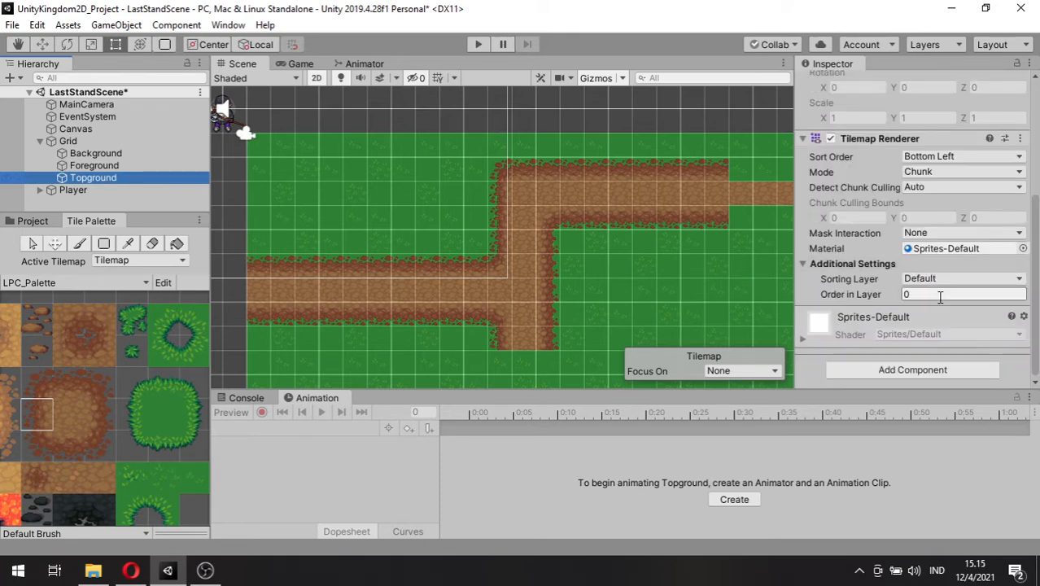
click(939, 294)
text(2)
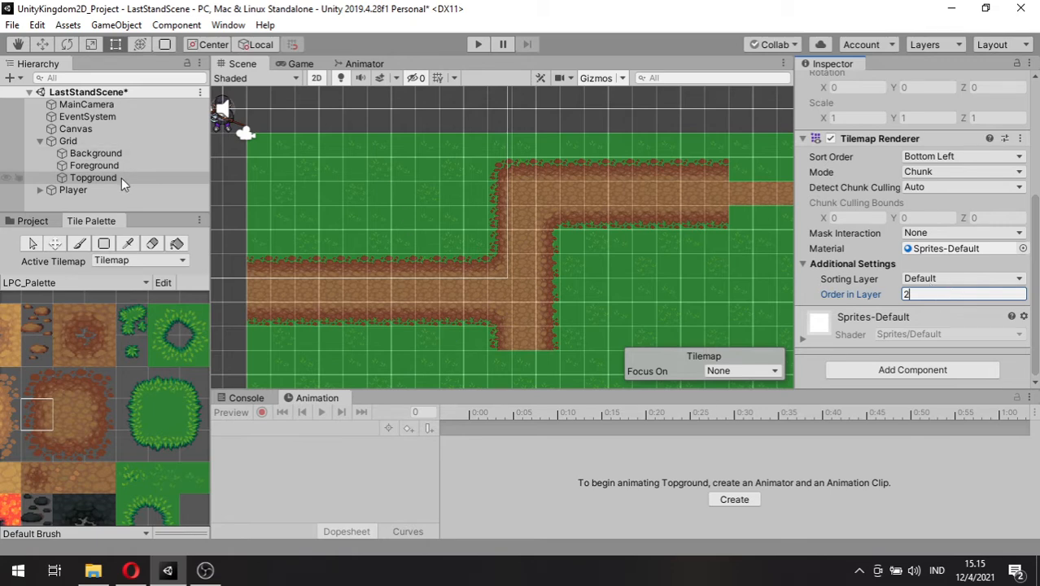
click(94, 140)
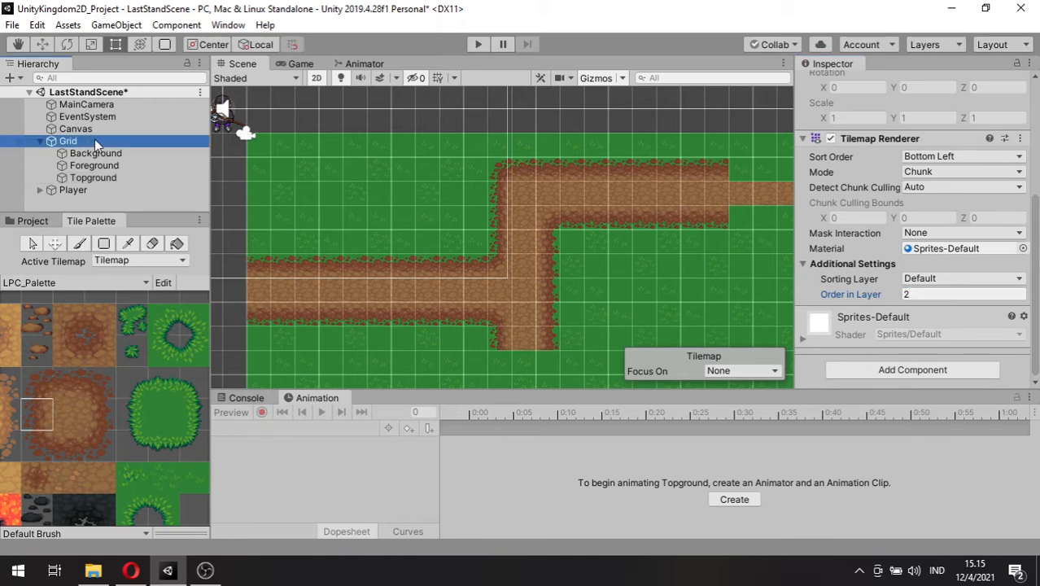
- Move the Player onto the upper-left edge of the grass and check how it renders in the Game view
middle_drag(398, 164, 340, 195)
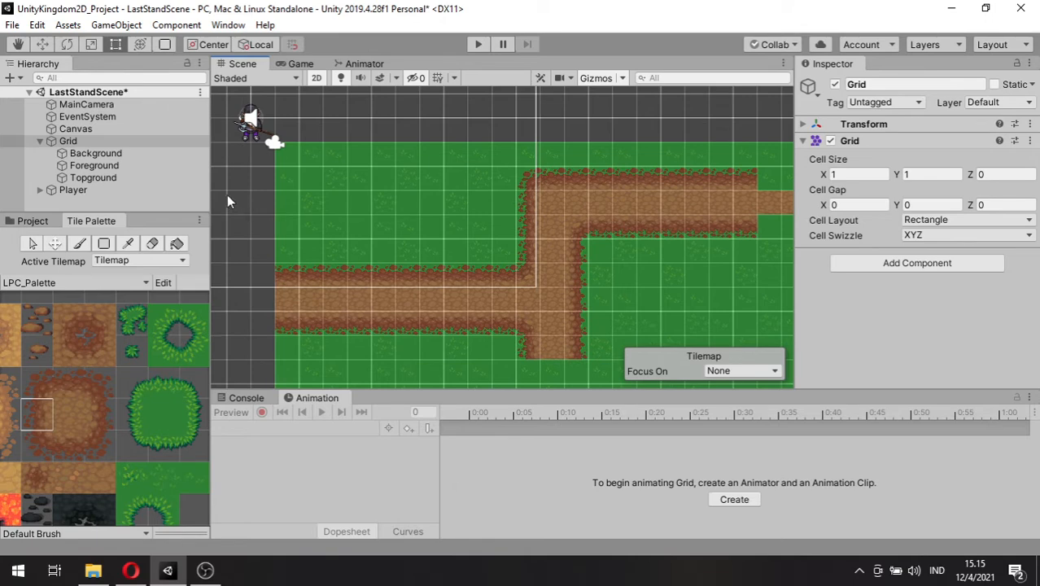
click(101, 190)
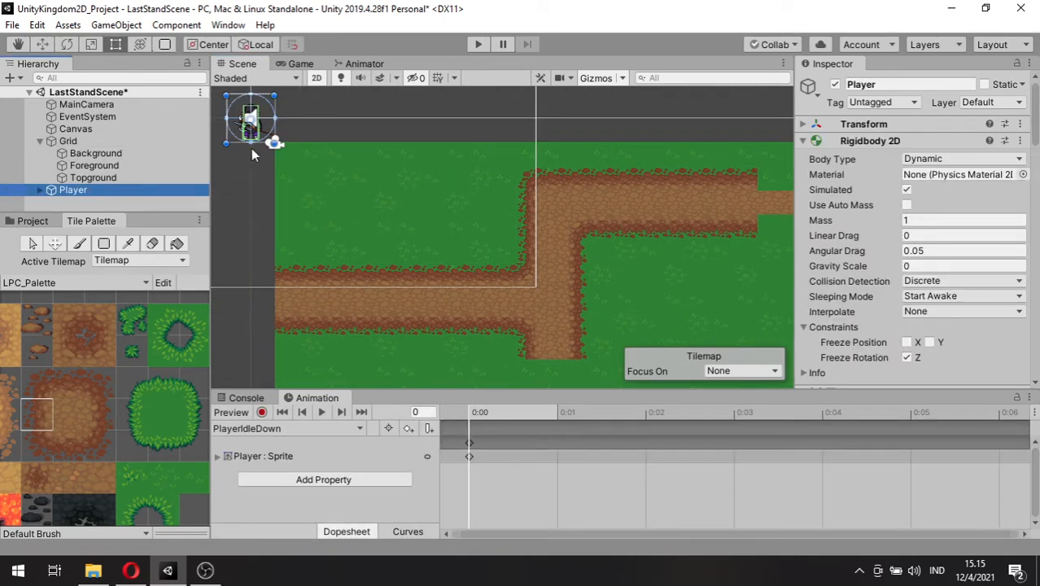
key(w)
drag(266, 114, 343, 146)
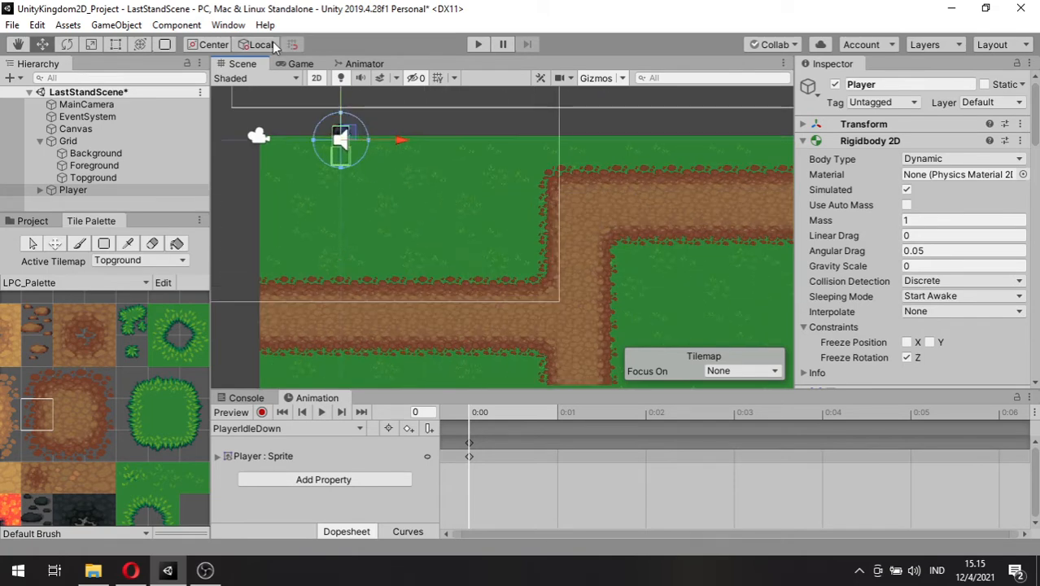
click(300, 64)
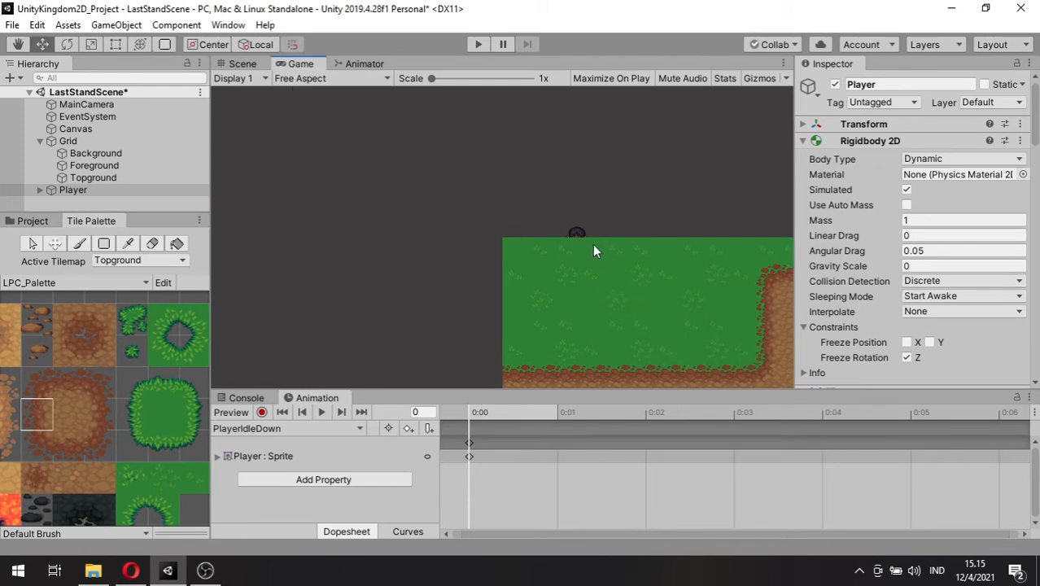
click(241, 63)
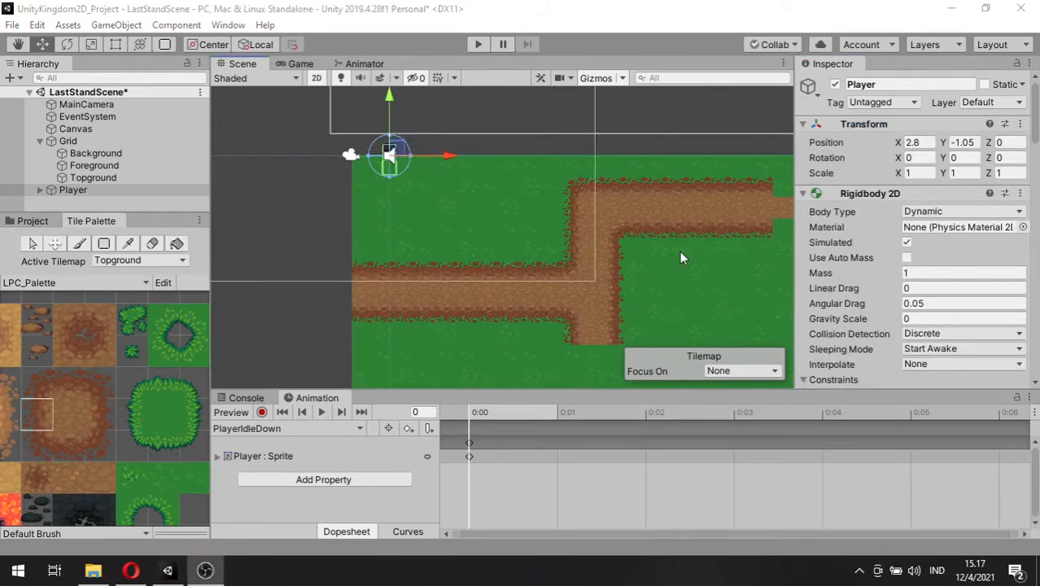
- Compare the Order in Layer of the Player's Sprite Renderer with that of the Background tilemap
click(111, 189)
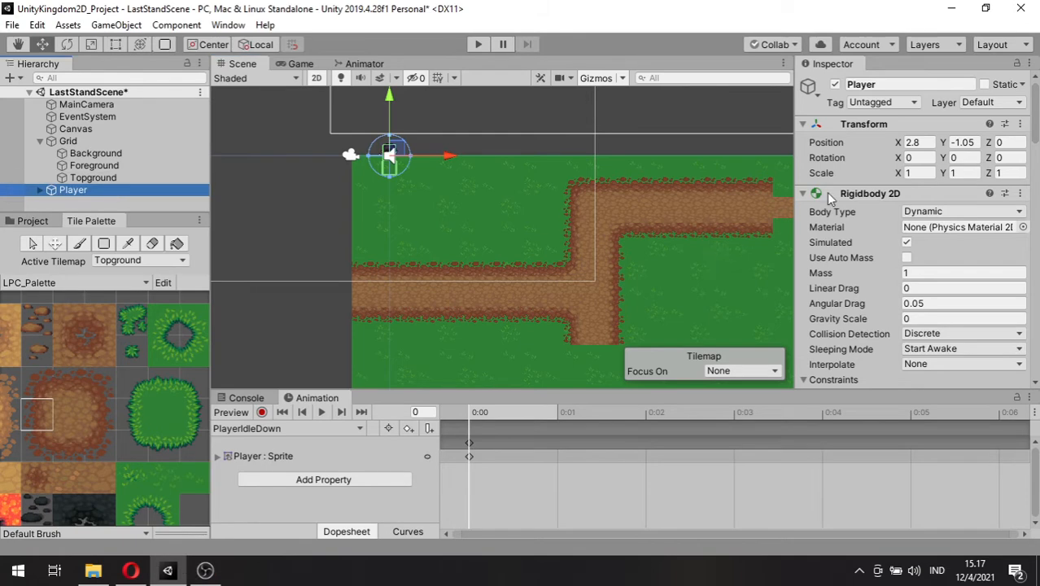
scroll(841, 190, down, 5)
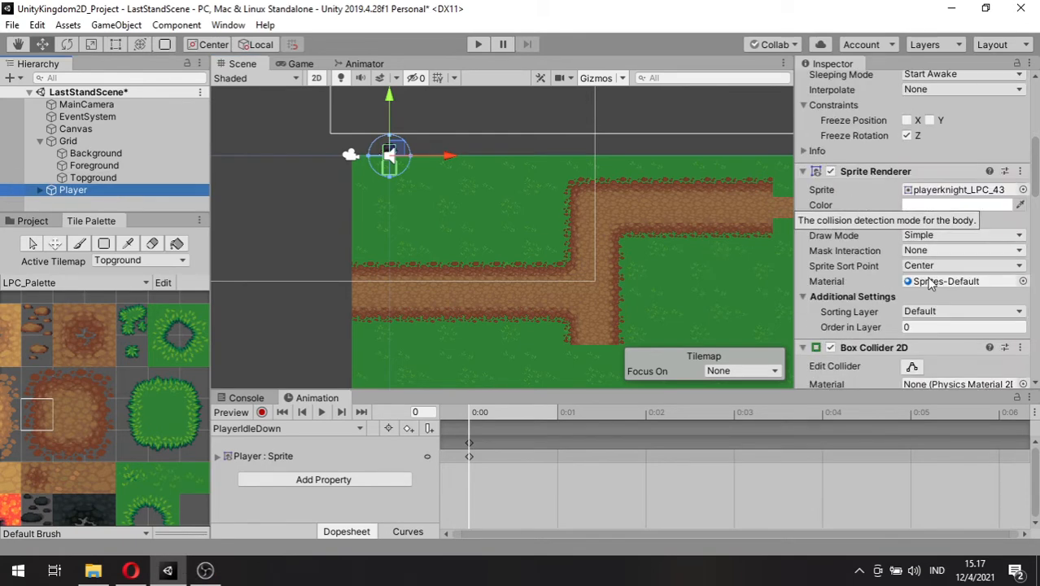
click(140, 153)
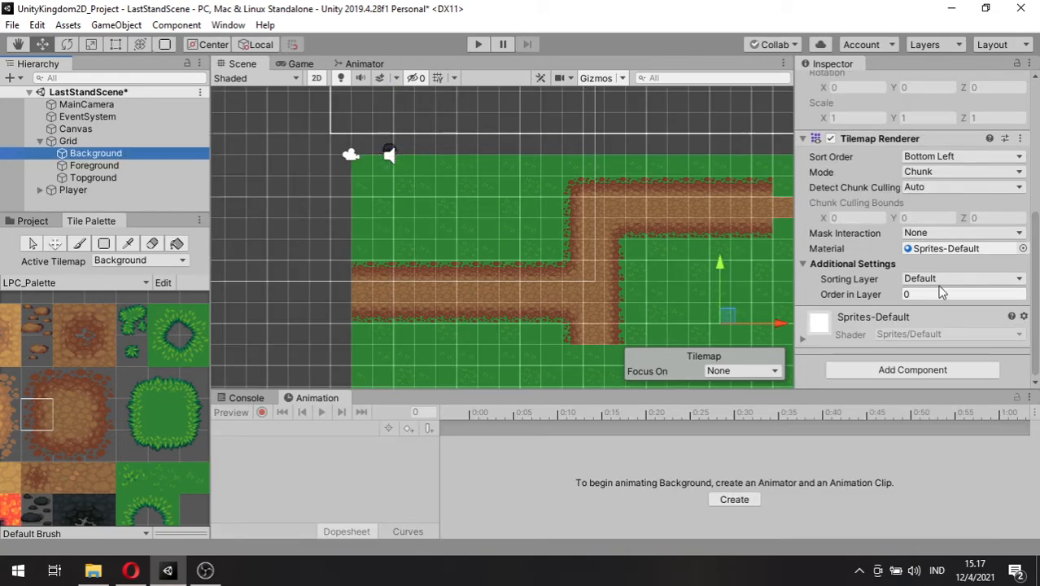
- Move the Player fully onto the grass, down and right from the map's upper-left edge, and review its component settings
click(88, 189)
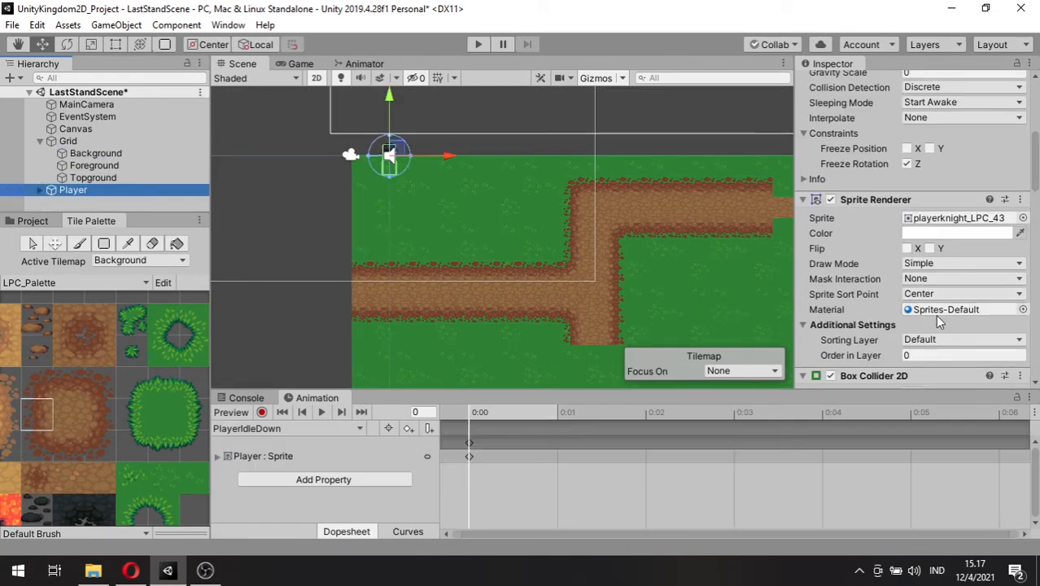
scroll(935, 314, down, 3)
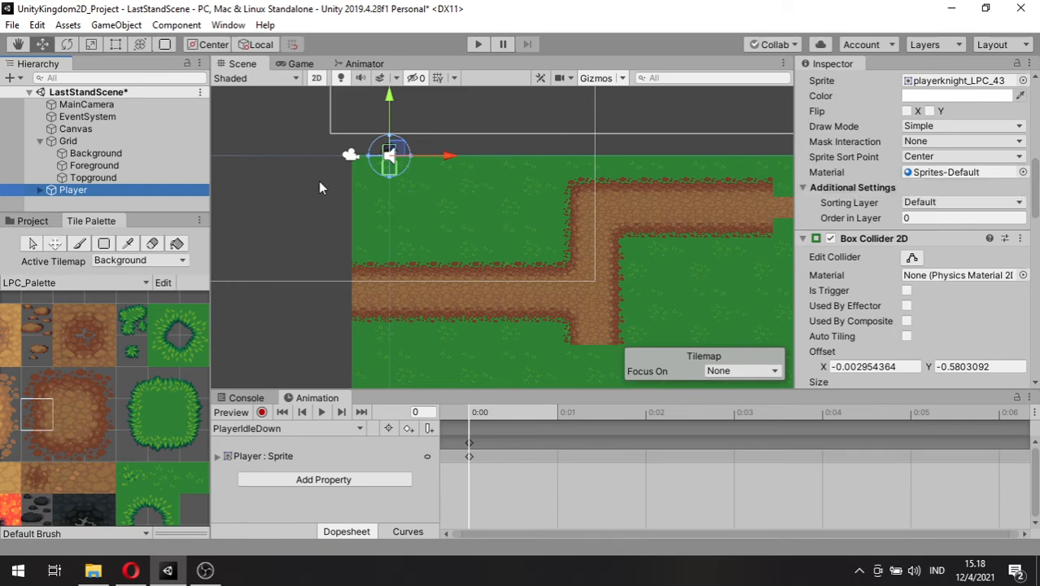
scroll(398, 185, up, 4)
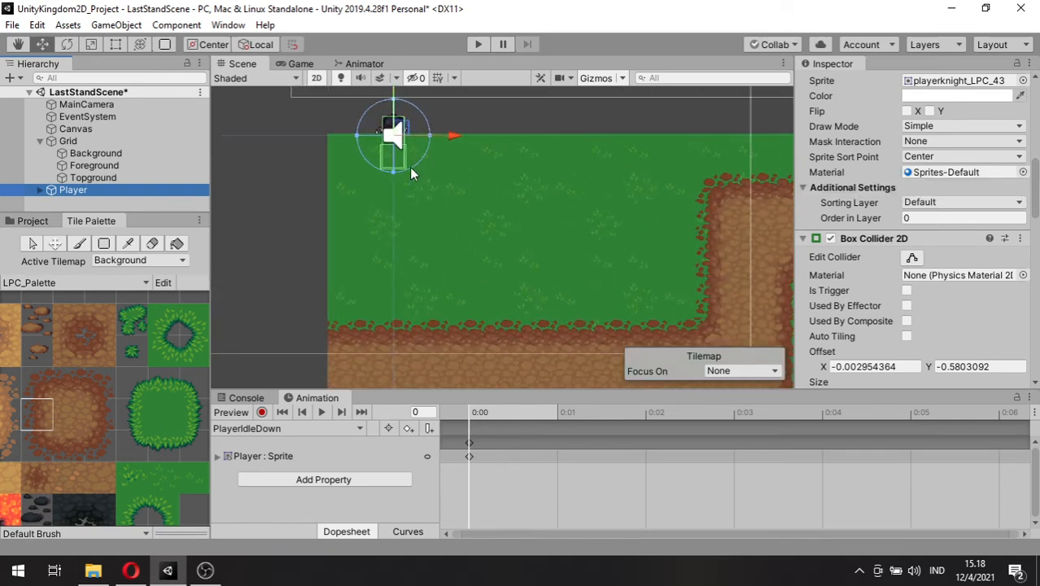
drag(402, 130, 472, 221)
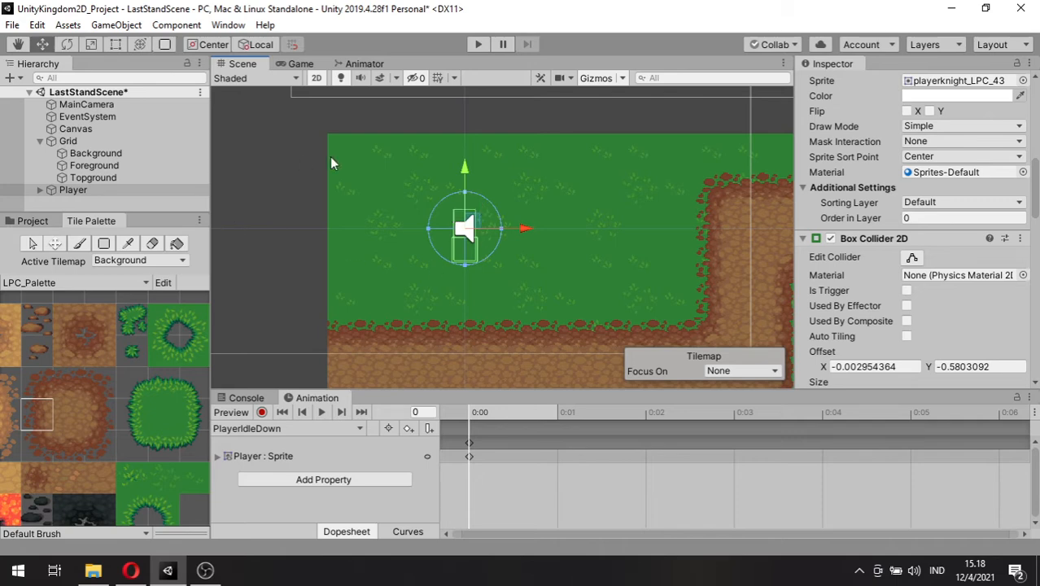
scroll(817, 261, down, 3)
scroll(846, 271, down, 3)
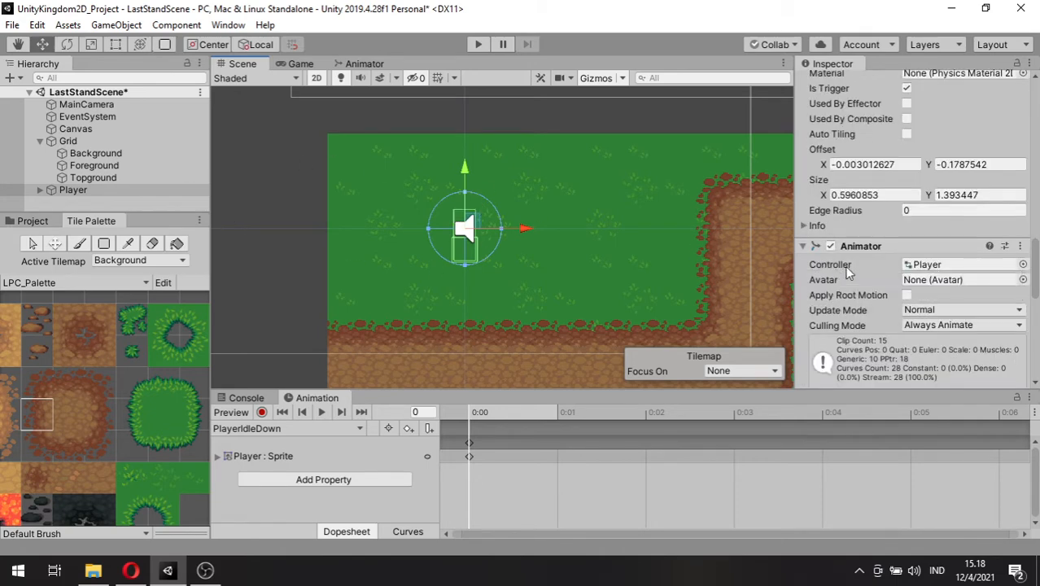
- Add a new sorting layer named Map, starting from the Background tilemap's Sorting Layer options
click(117, 144)
click(116, 153)
scroll(894, 295, down, 5)
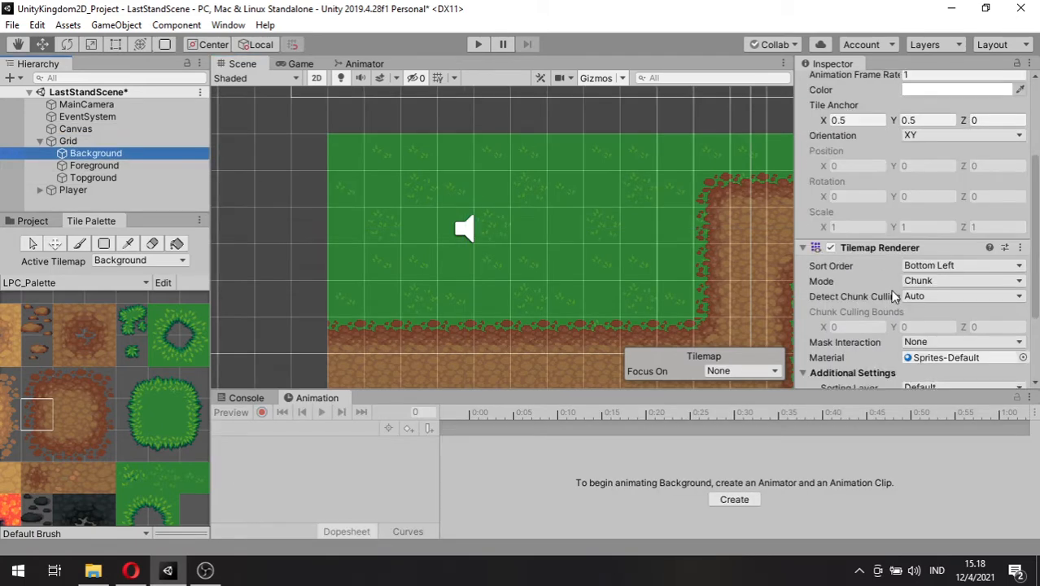
click(910, 280)
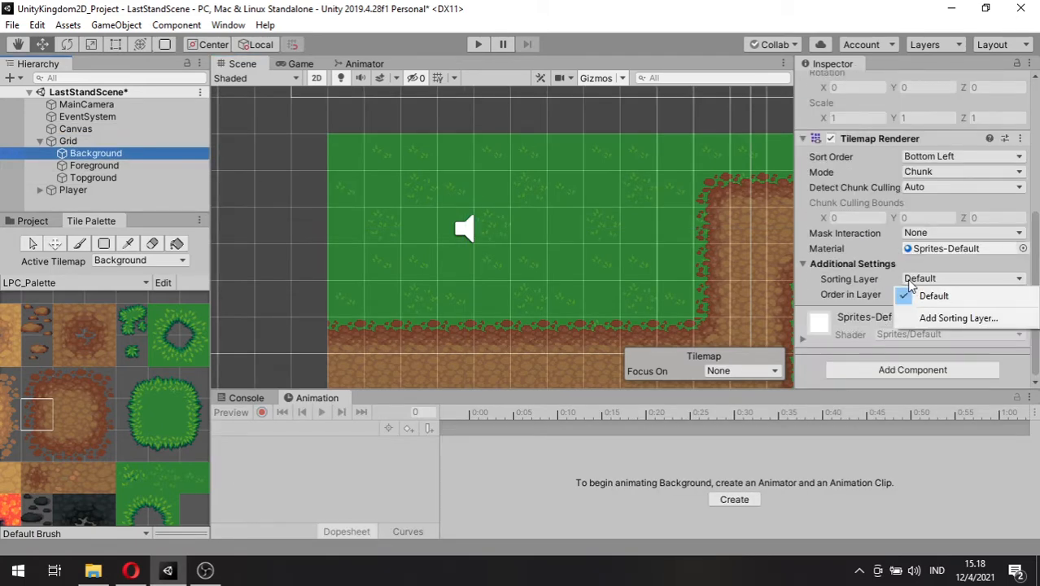
click(937, 319)
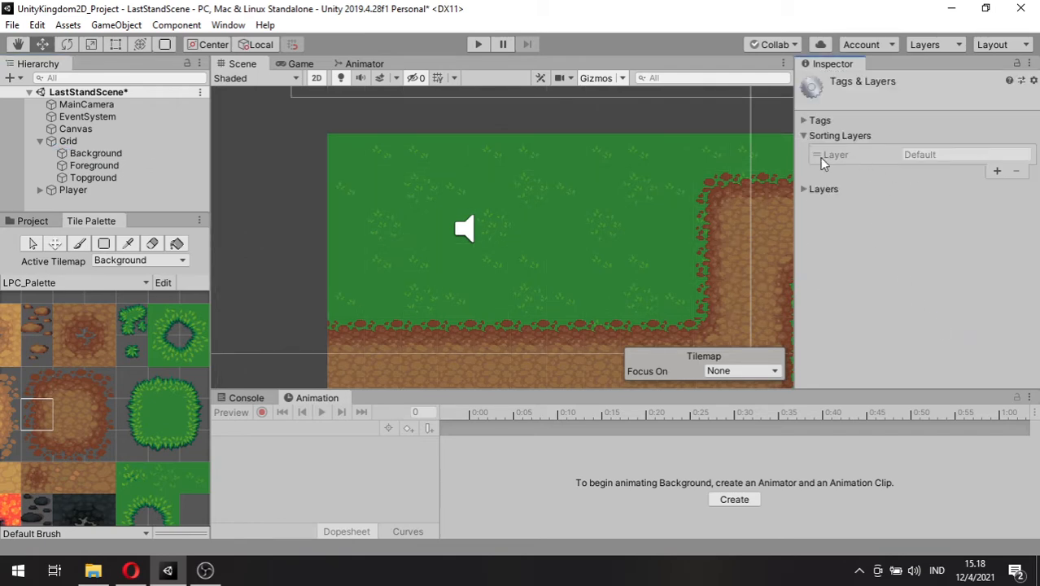
click(997, 170)
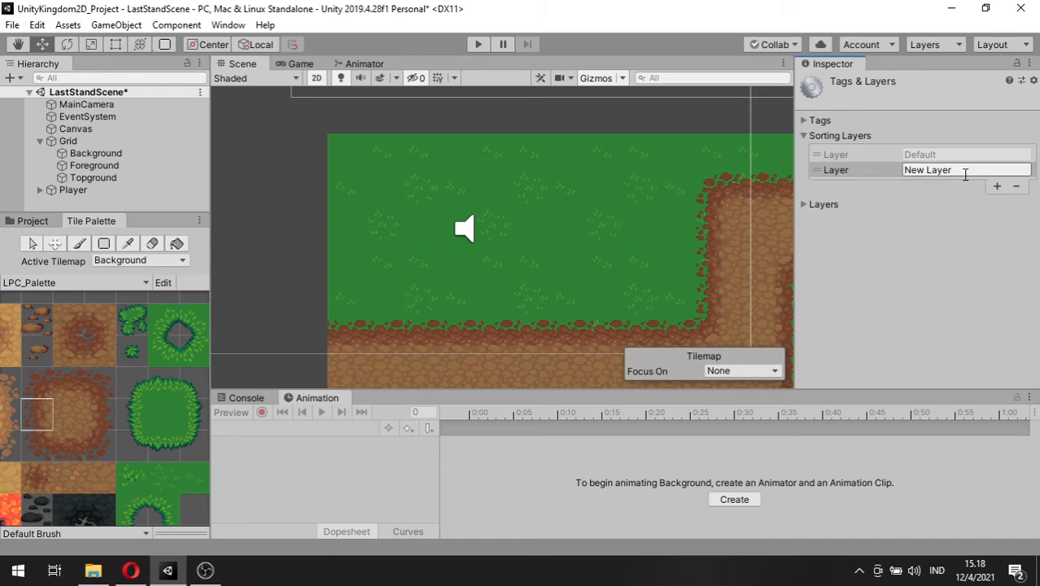
drag(969, 171, 894, 185)
text(Map)
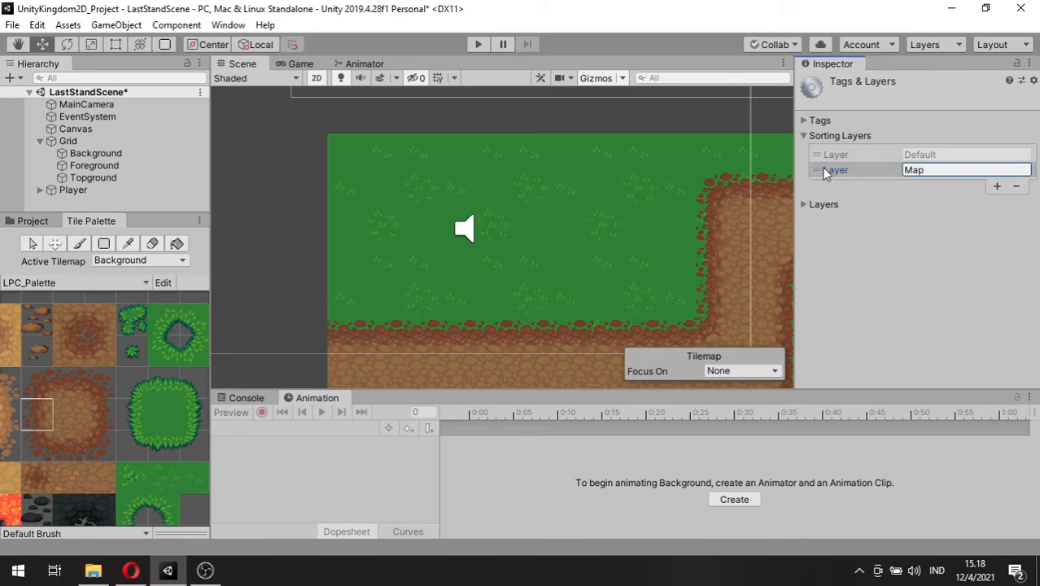
- Reorder the sorting layers so that Map comes before Default
drag(816, 169, 819, 166)
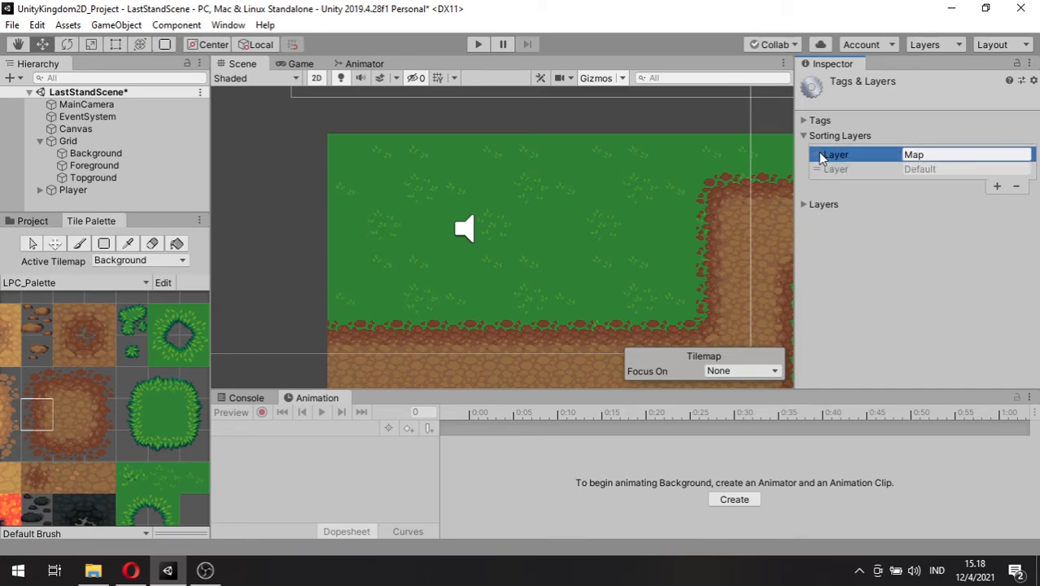
click(921, 162)
key(alt+Tab)
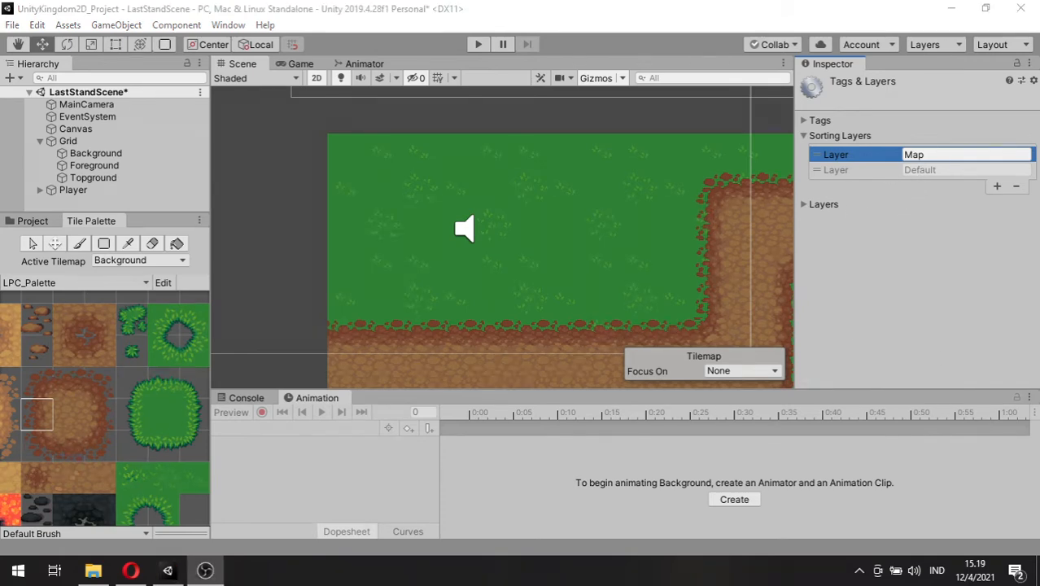
- Set the Sorting Layer of the Background and Foreground tilemaps together to Map
click(160, 158)
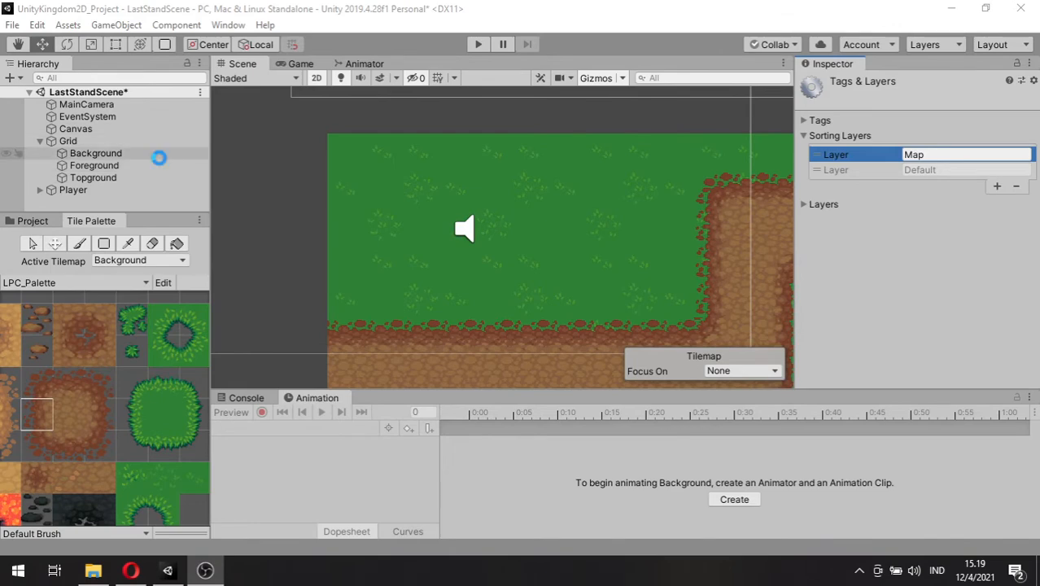
click(158, 172)
click(166, 155)
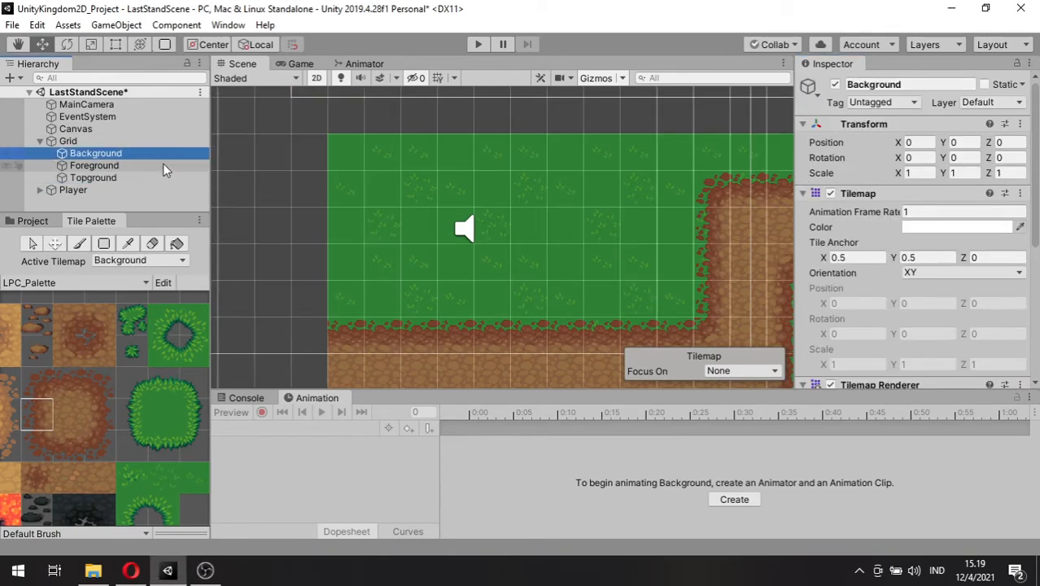
shift+click(163, 167)
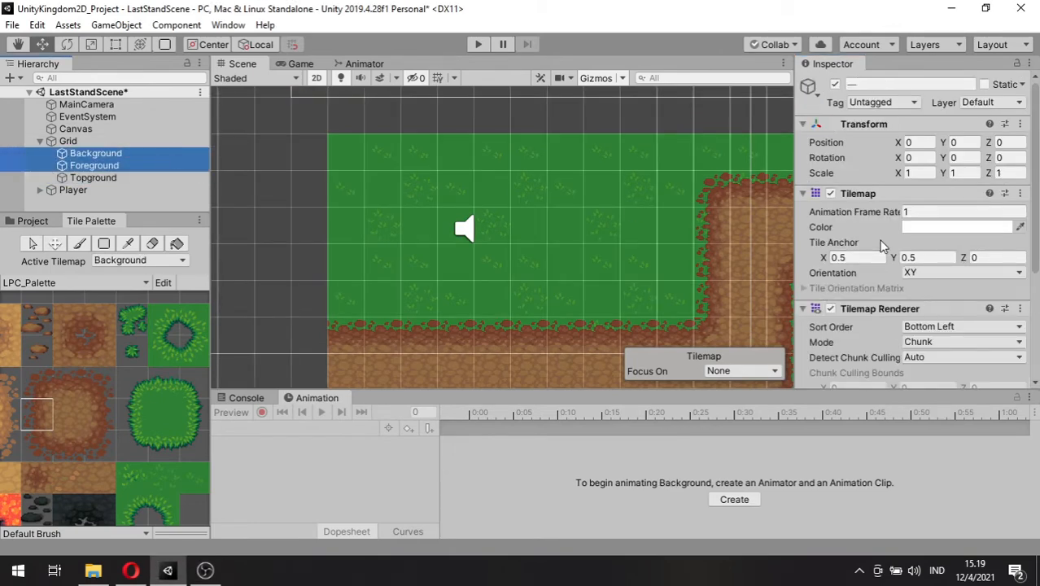
scroll(885, 257, down, 5)
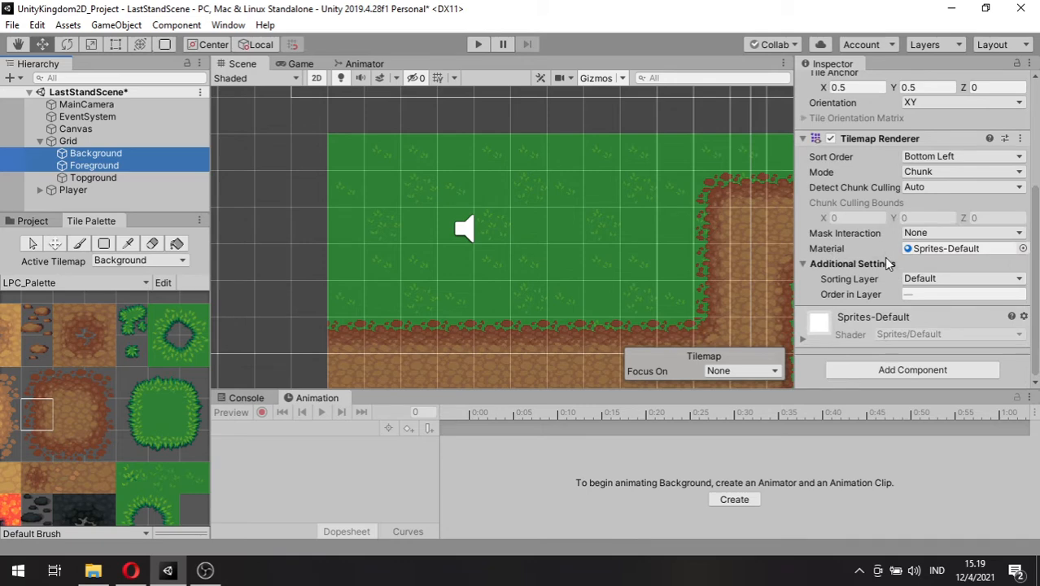
click(925, 280)
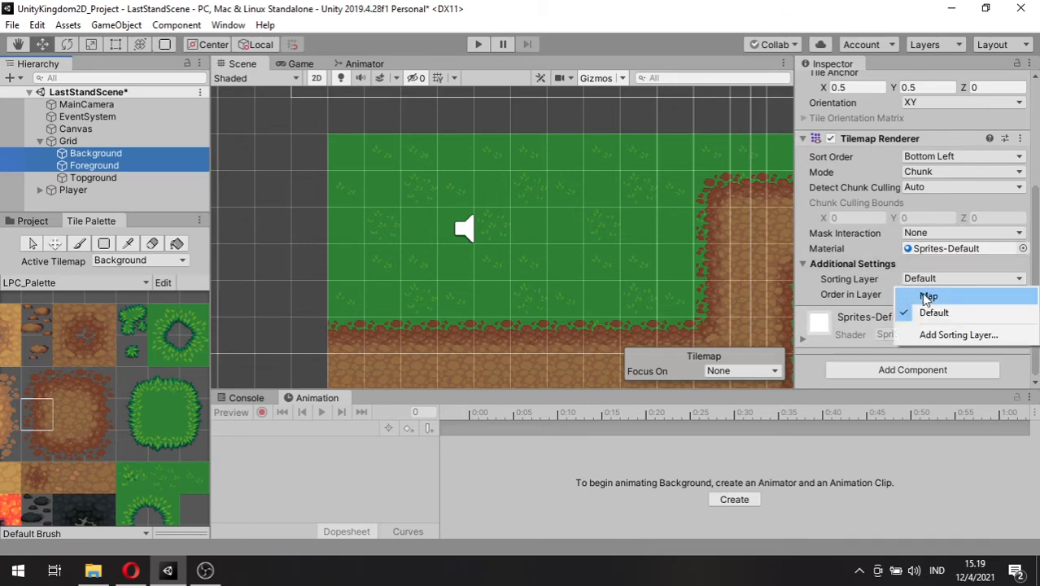
click(926, 296)
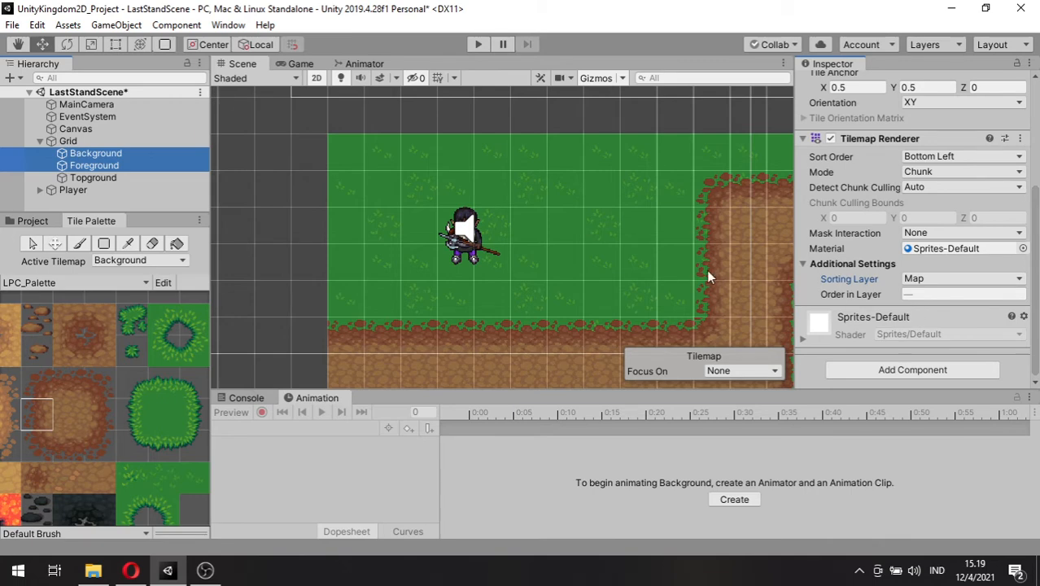
- Paint the round light-green treetop from LPC_Palette on the Topground tilemap so that it overlaps the Player's head
click(160, 178)
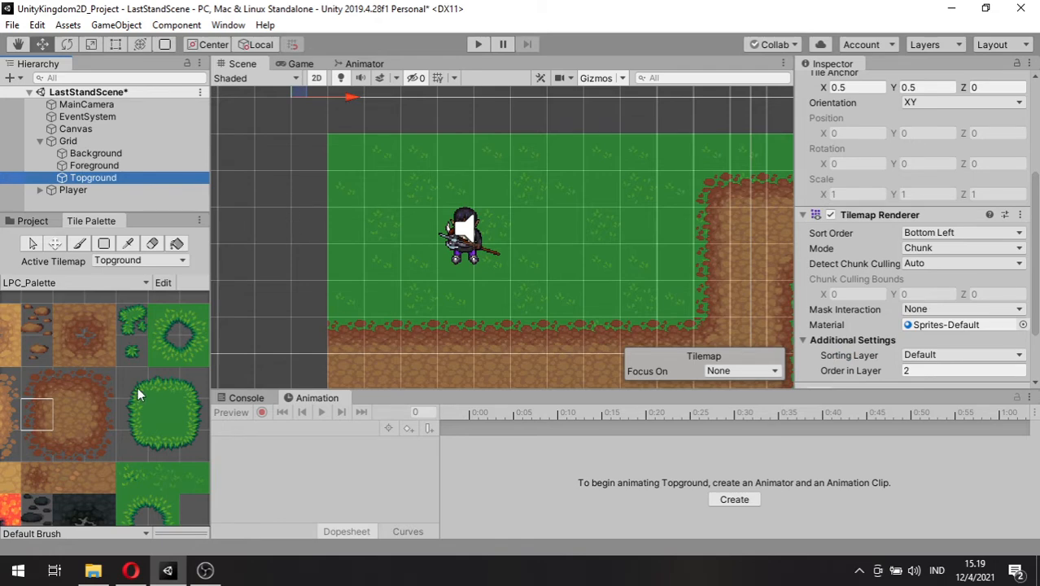
middle_drag(129, 397, 38, 342)
scroll(111, 386, down, 2)
middle_drag(130, 398, 46, 393)
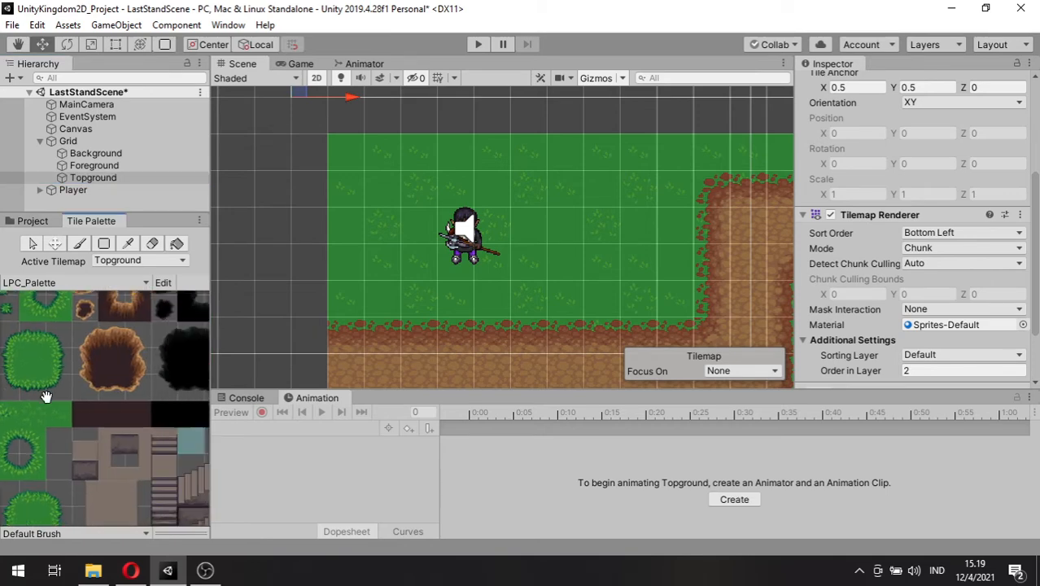
middle_drag(162, 375, 69, 355)
middle_drag(200, 386, 146, 331)
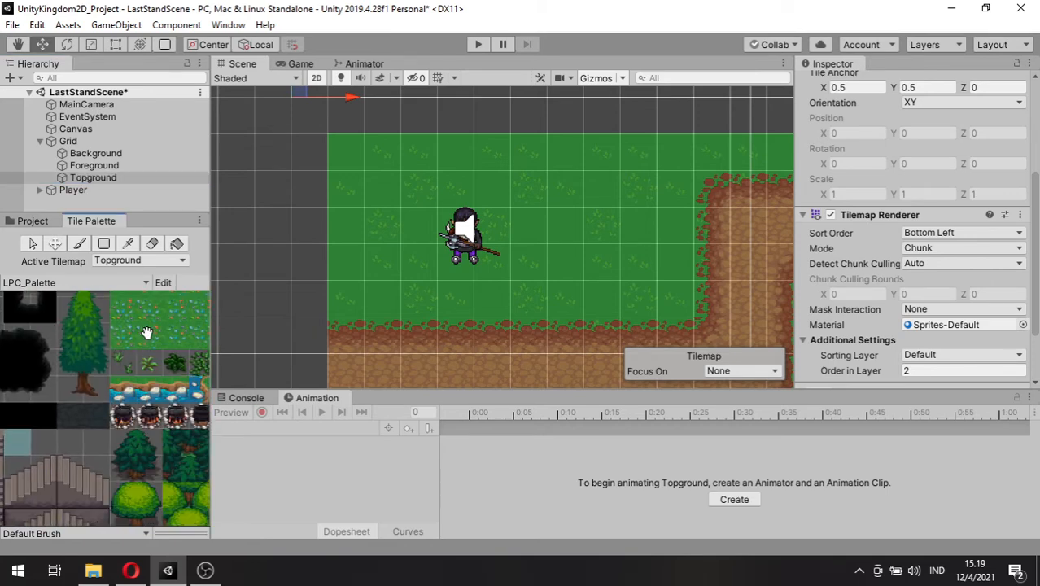
middle_drag(158, 413, 146, 346)
middle_drag(144, 413, 197, 376)
middle_drag(88, 351, 168, 403)
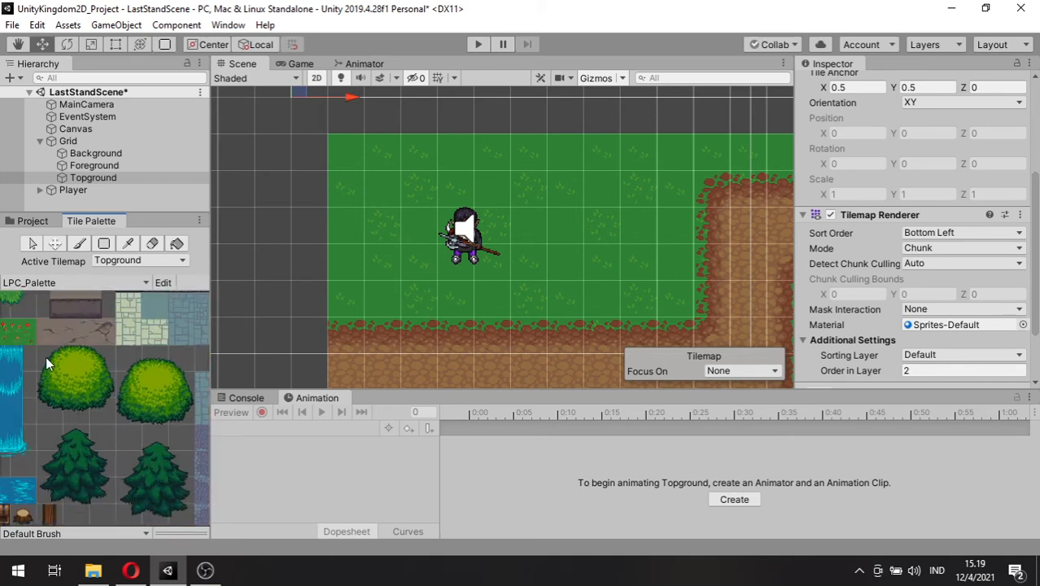
drag(46, 358, 96, 403)
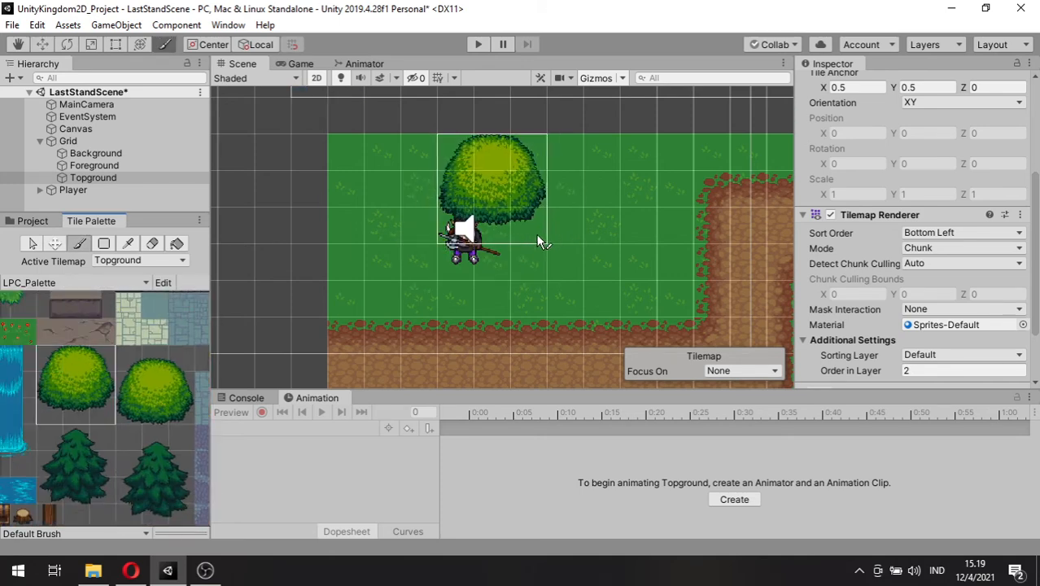
scroll(538, 242, up, 3)
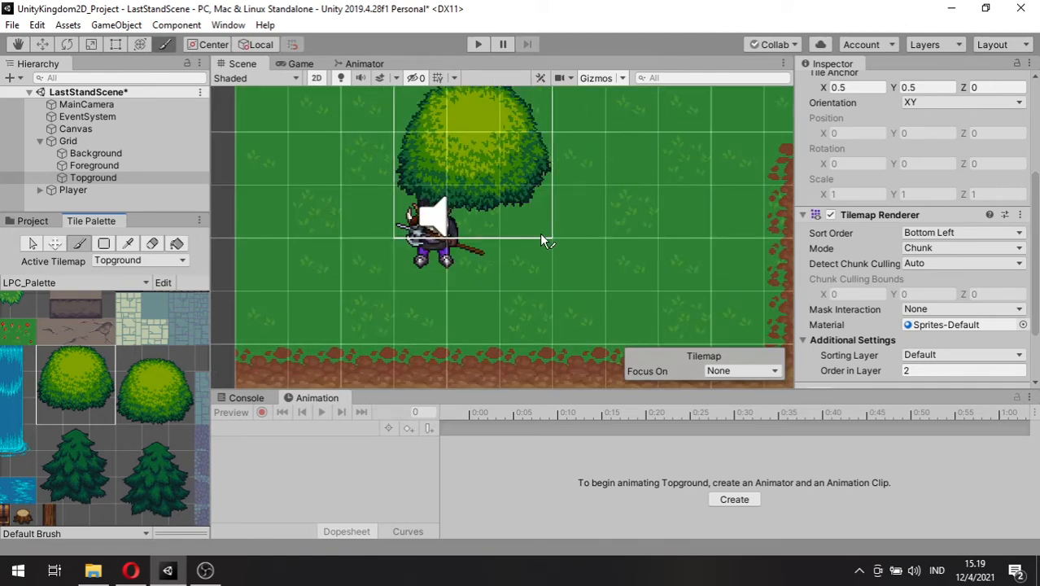
click(539, 234)
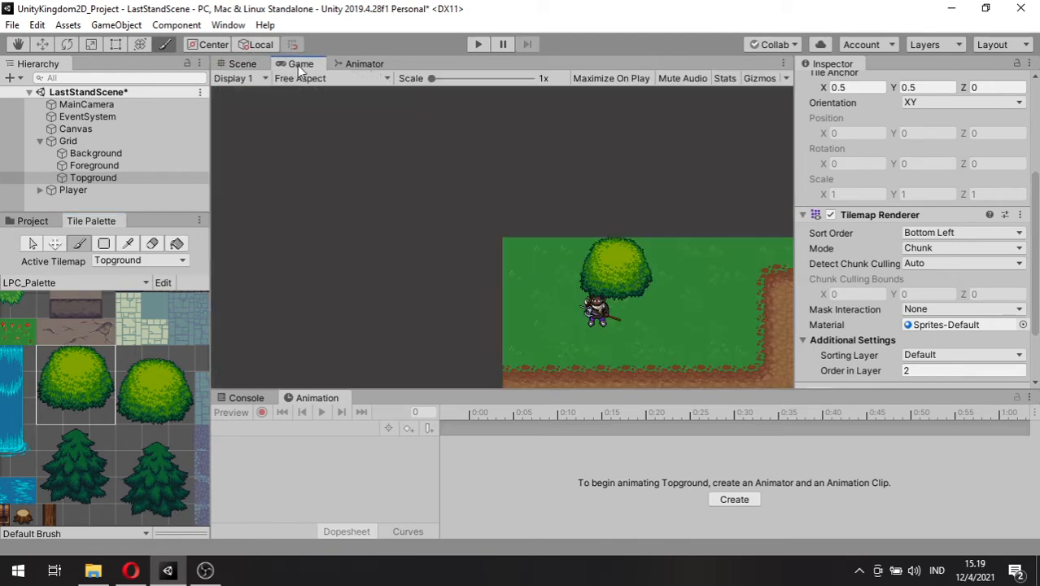
- Check how the treetop overlaps the Player in the Game view, and review Topground's Order in Layer
click(298, 64)
scroll(370, 197, up, 3)
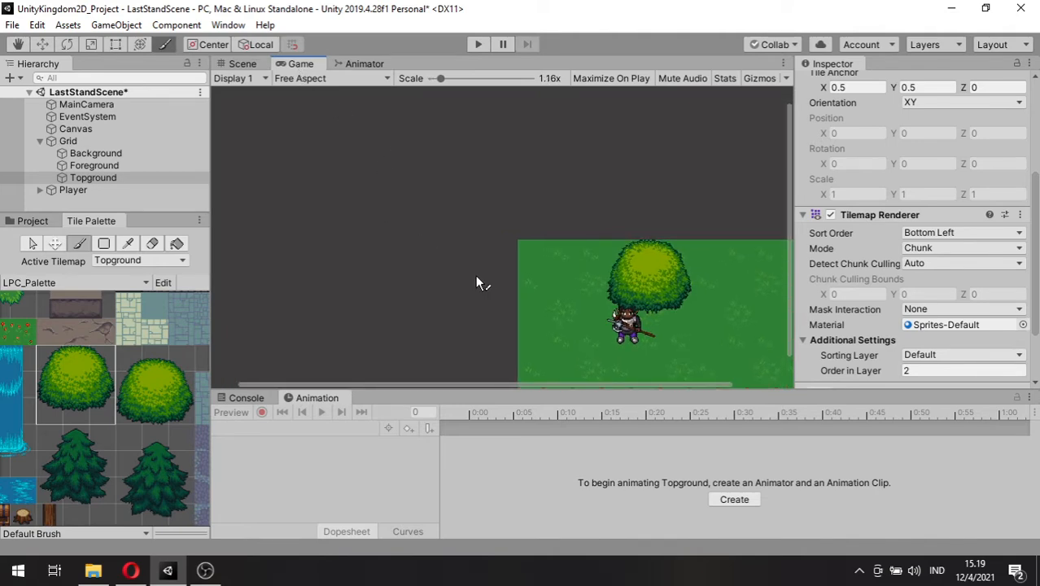
scroll(412, 308, down, 3)
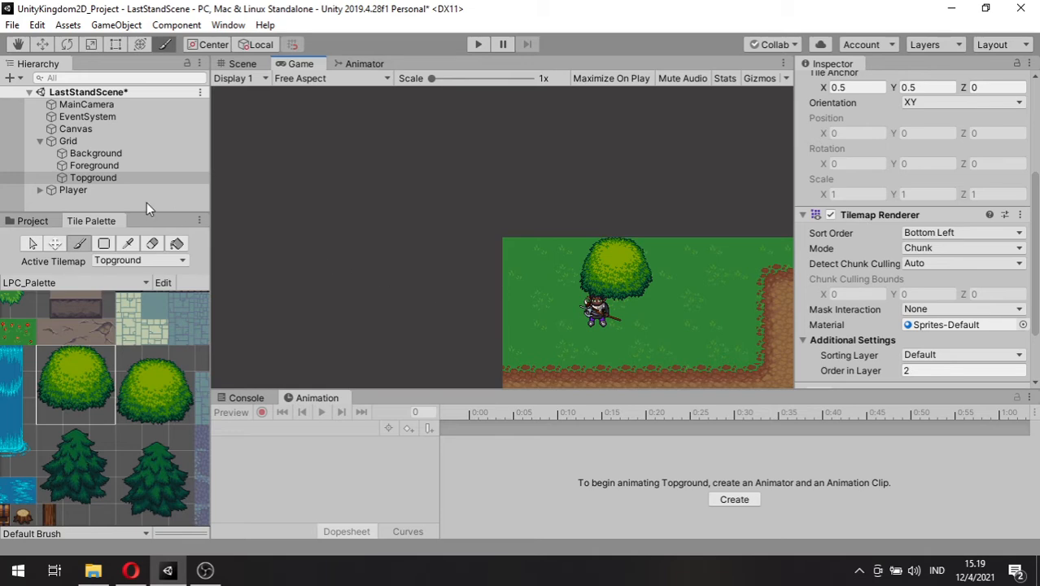
click(930, 371)
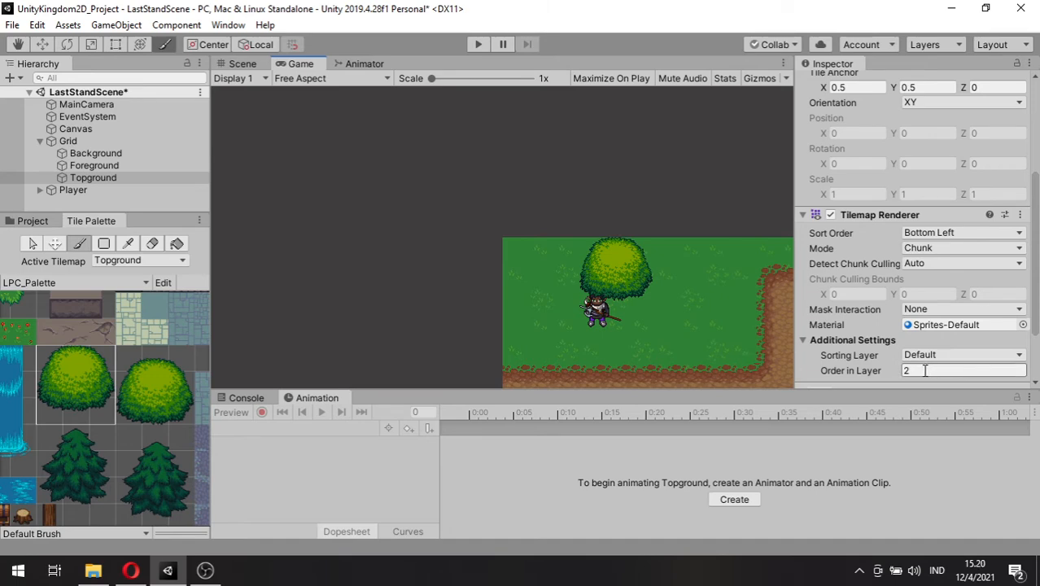
key(Return)
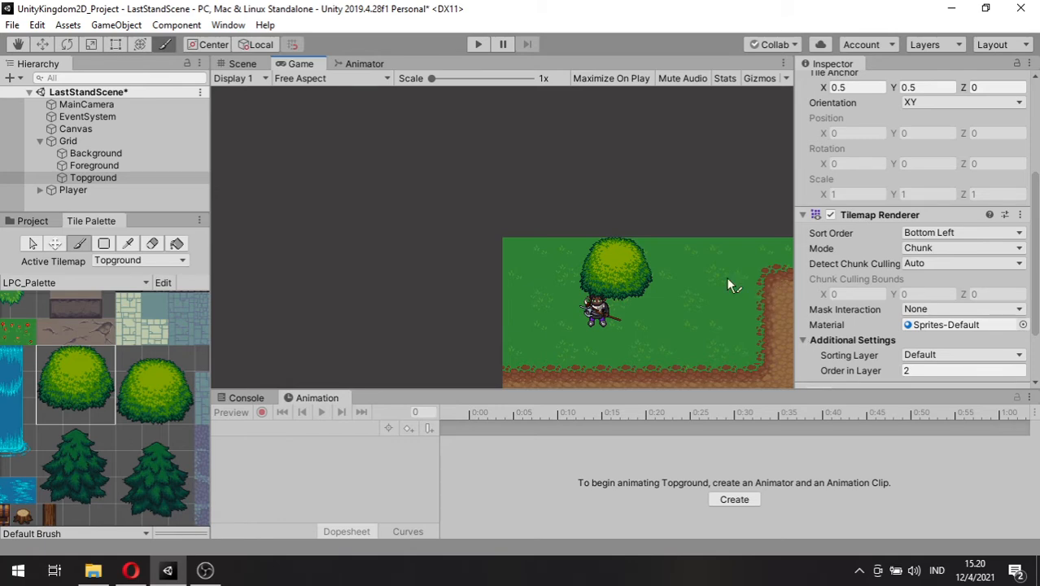
click(236, 65)
scroll(522, 219, down, 4)
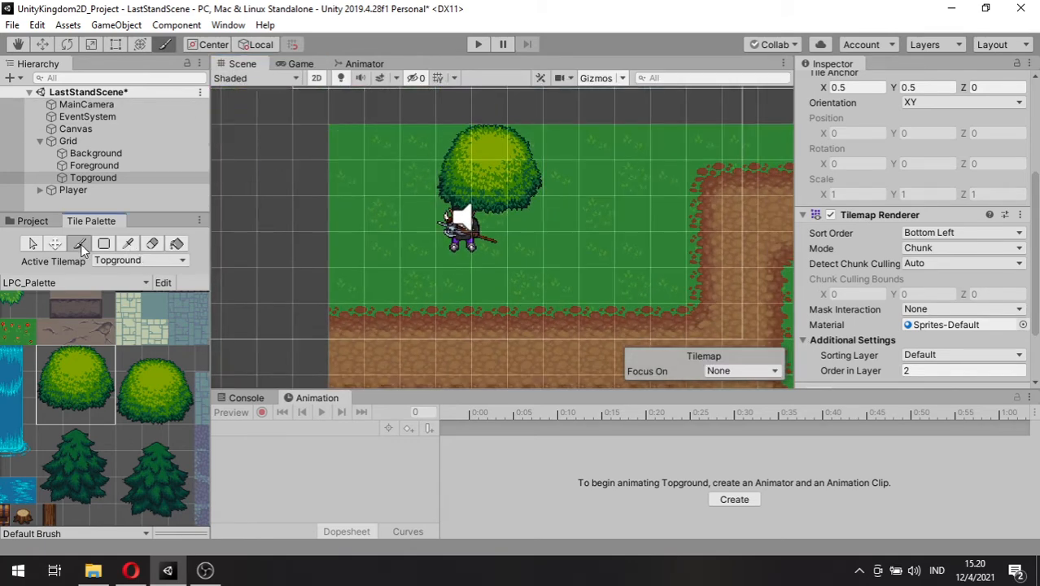
click(102, 384)
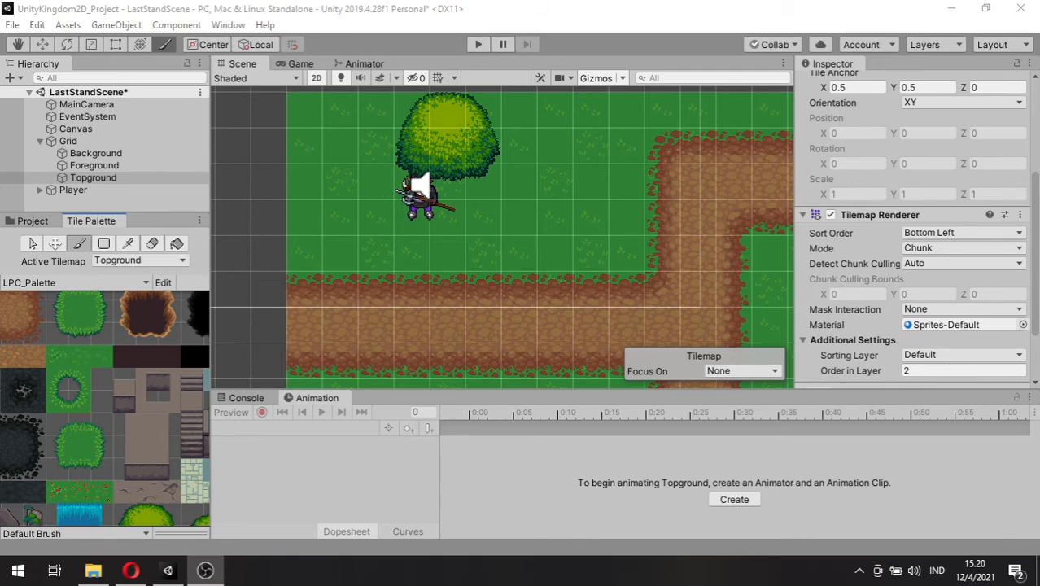
- Create a fourth tilemap under Grid
click(114, 143)
right_click(114, 143)
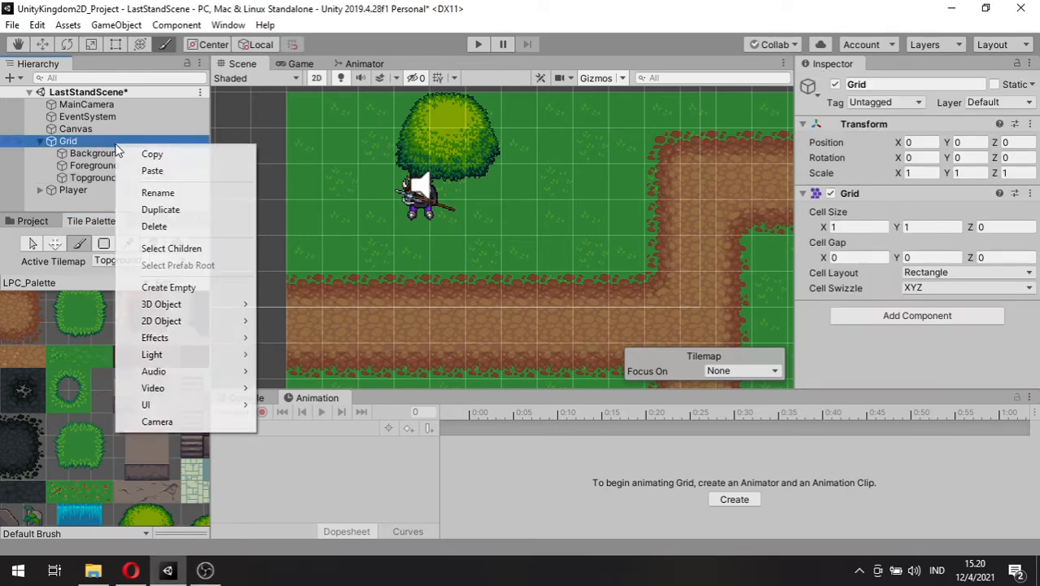
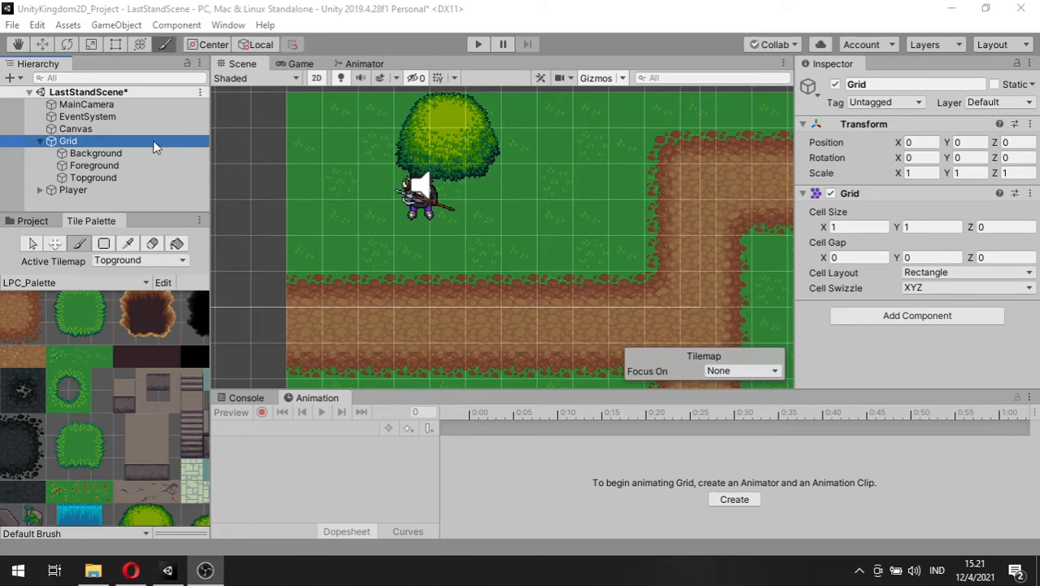
right_click(143, 140)
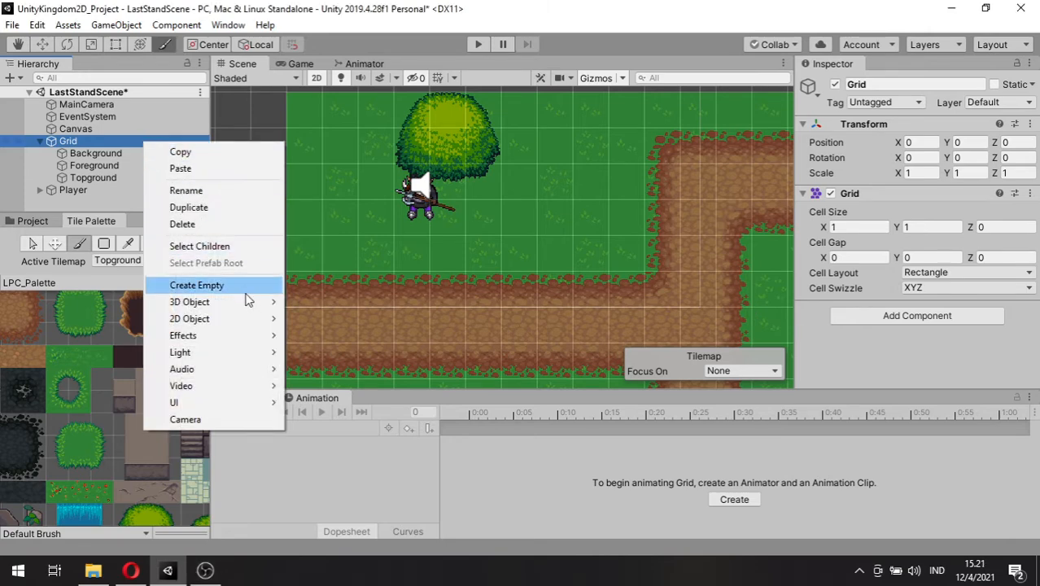
mouse_move(253, 318)
click(342, 351)
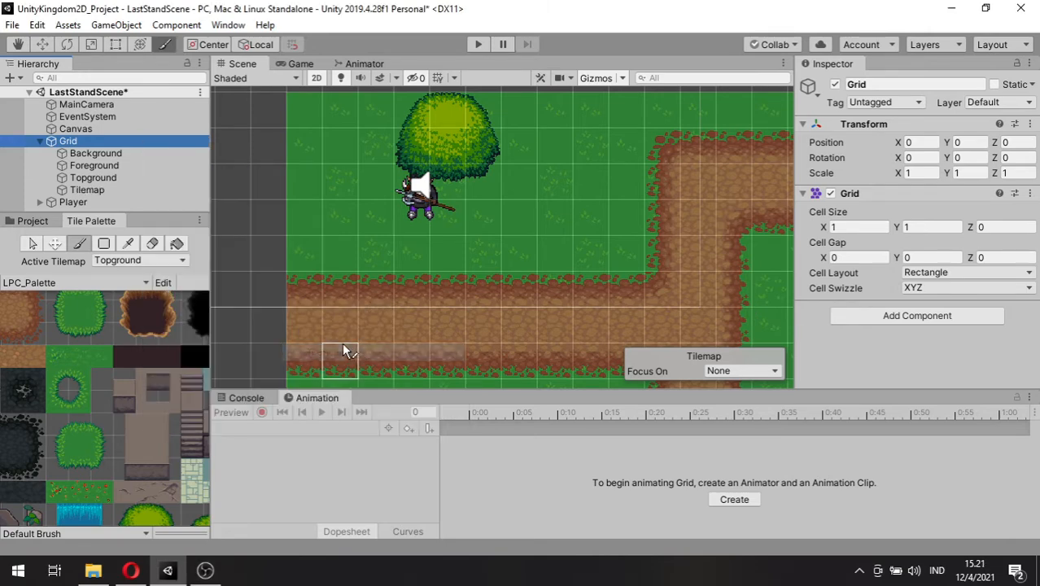
- Rename the new tilemap under Grid to Lowerend
click(126, 191)
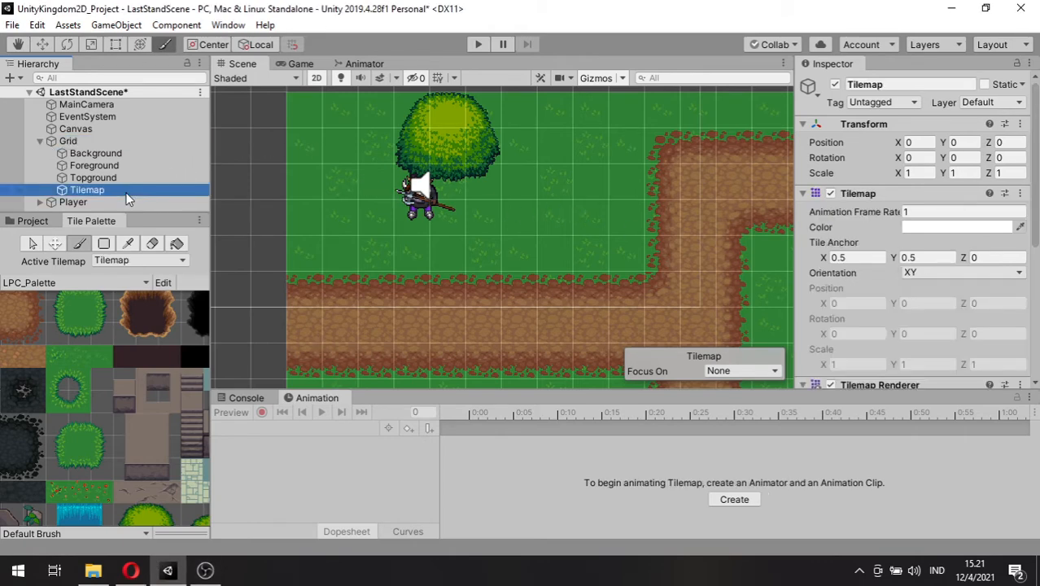
click(130, 191)
text(Lo)
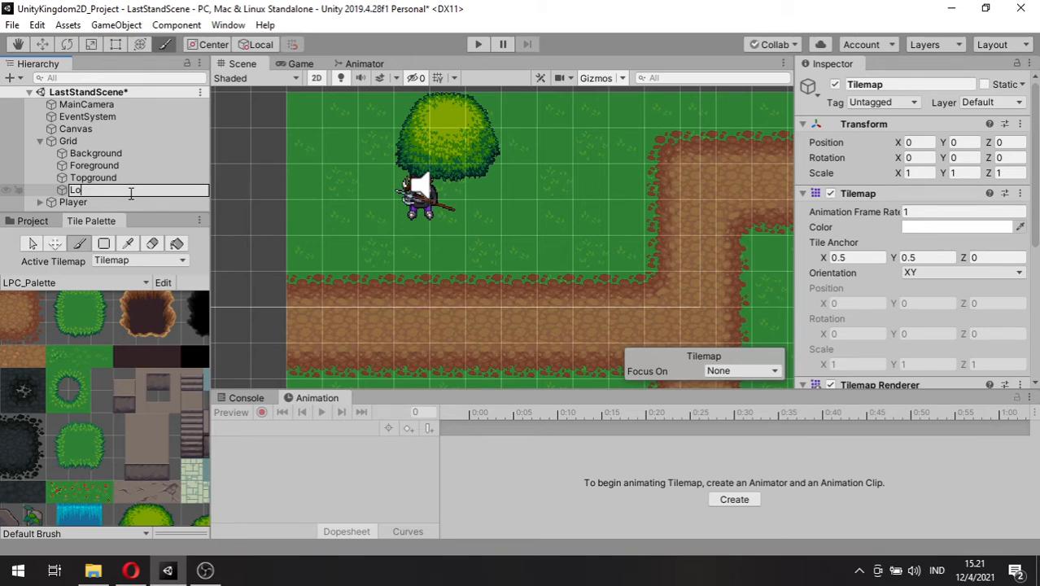
text(werend)
key(Return)
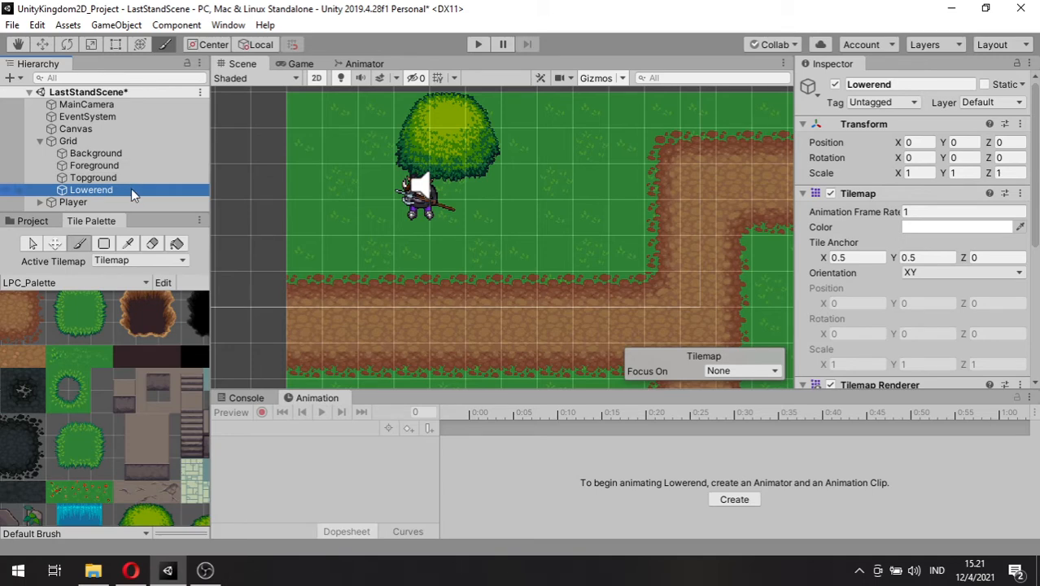
- Duplicate the Lowerend tilemap and name the copy Midend
key(ctrl+d)
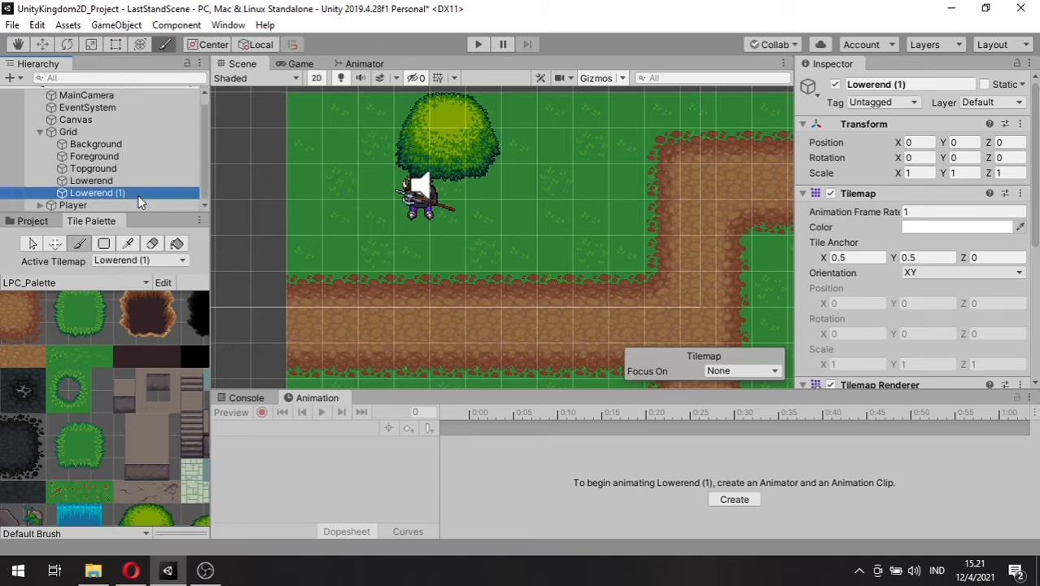
key(F2)
text(Mid)
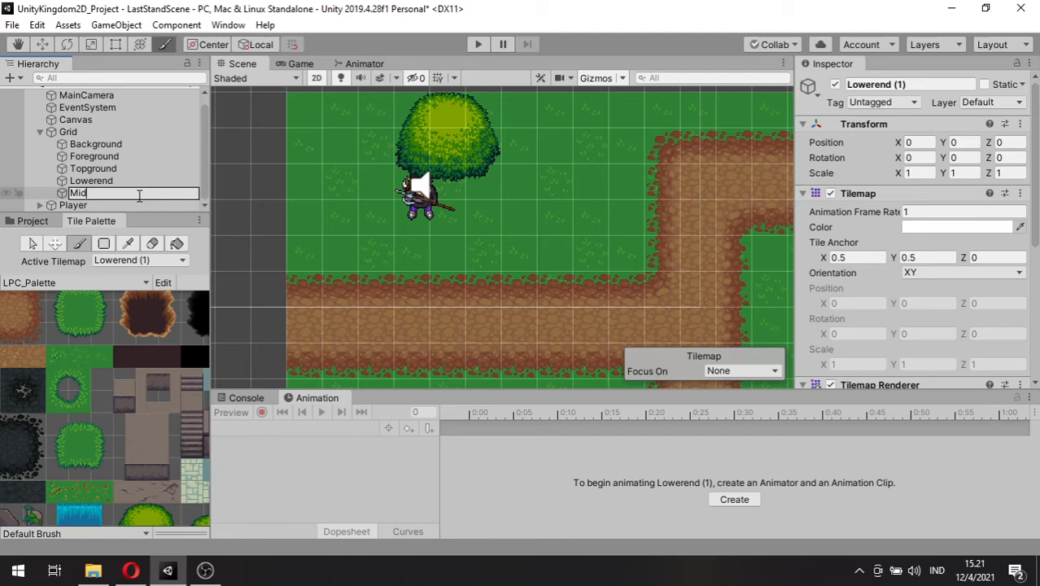
text(end)
key(Return)
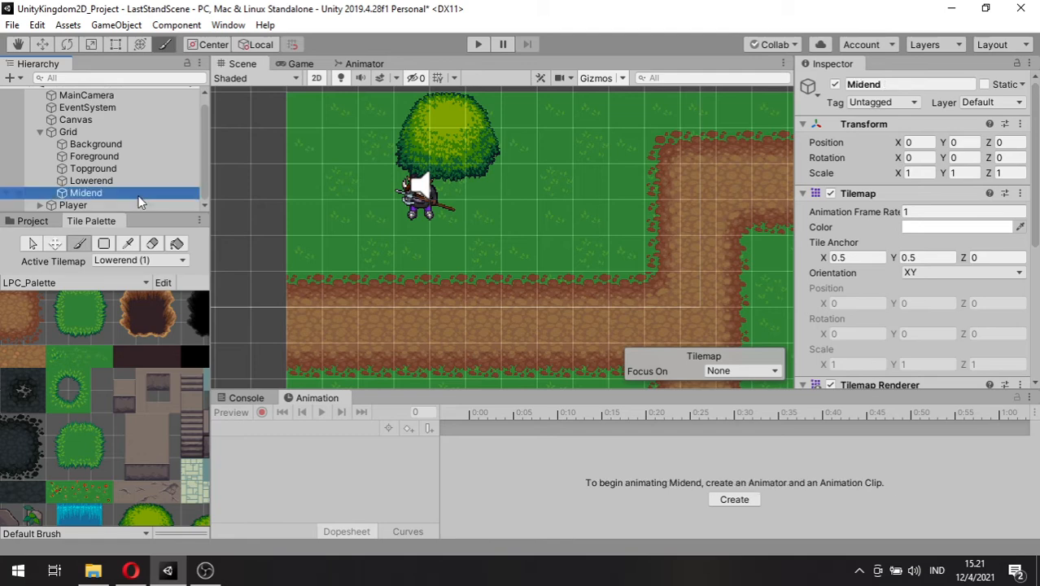
- Duplicate the Midend tilemap and name the copy Highend
key(ctrl+d)
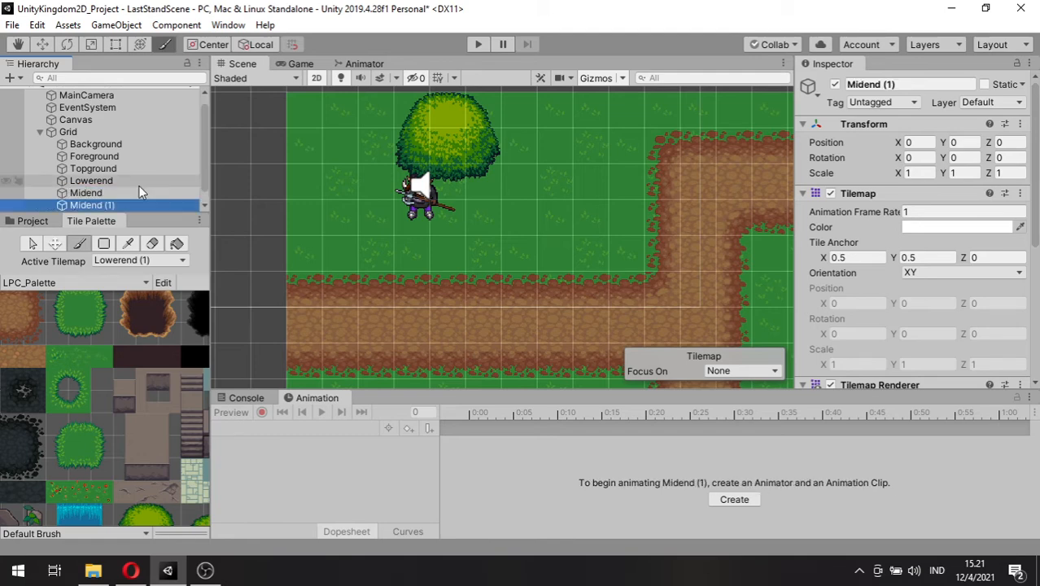
key(F2)
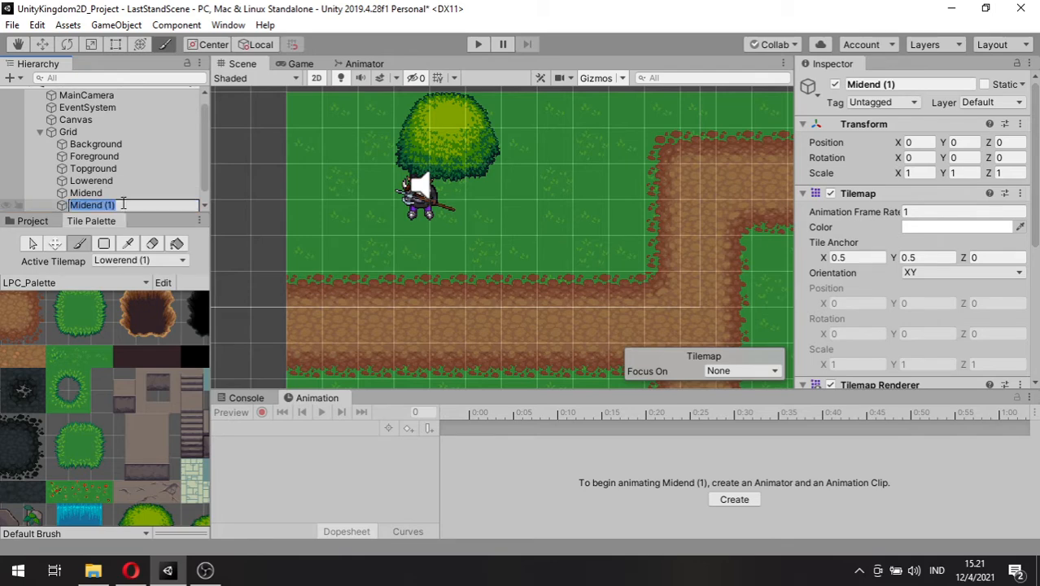
text(Highend)
key(Return)
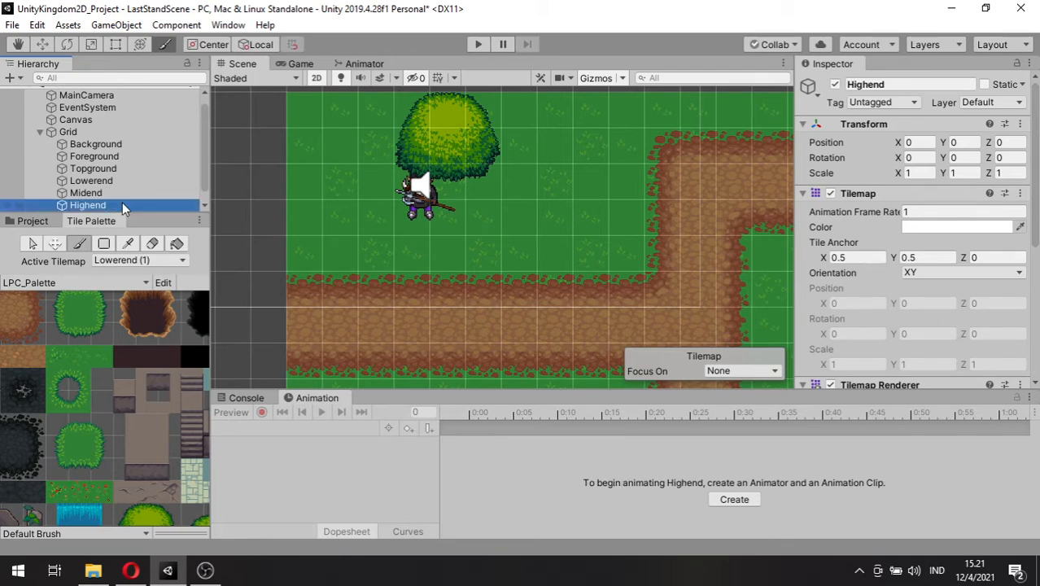
- Set the Tilemap Renderer's Order in Layer to 1 for Midend and 2 for Highend
click(126, 182)
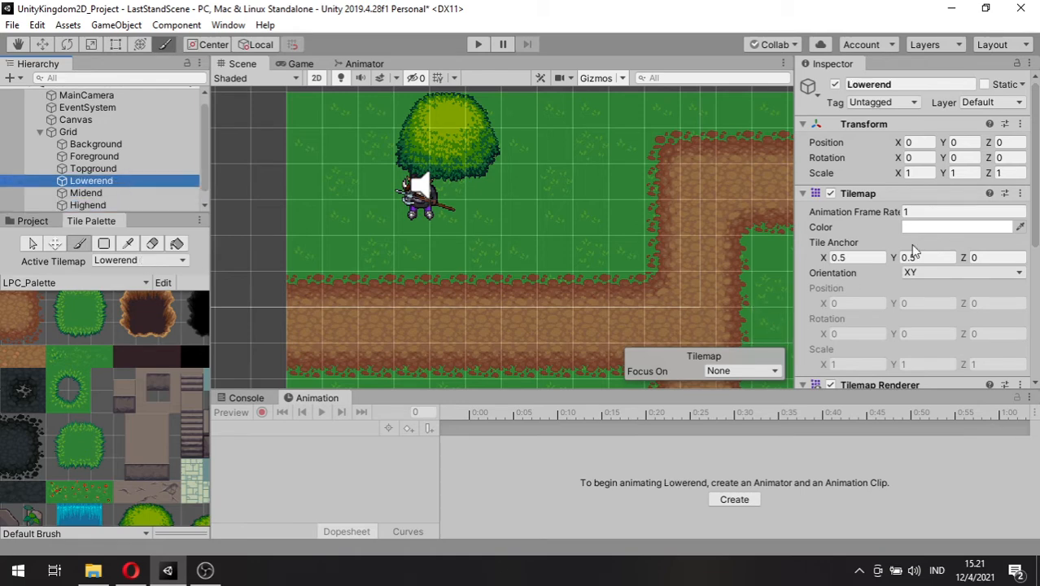
scroll(913, 250, down, 5)
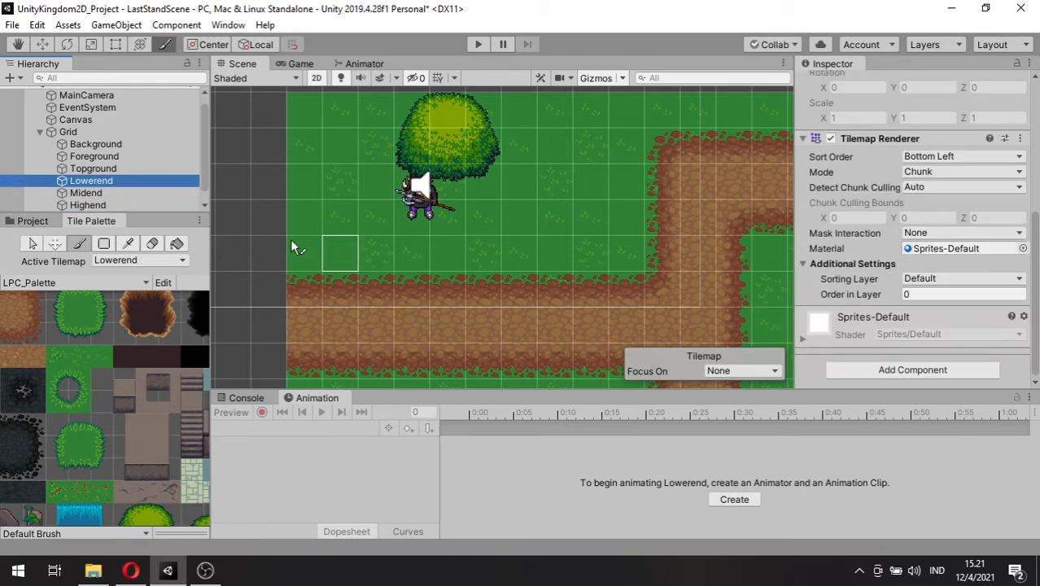
click(124, 192)
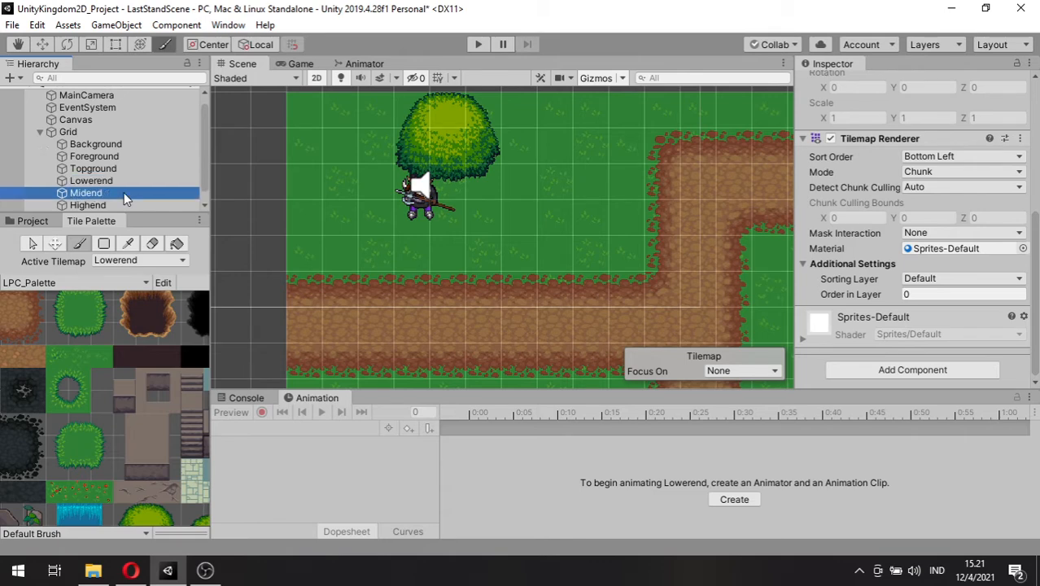
click(920, 295)
text(1)
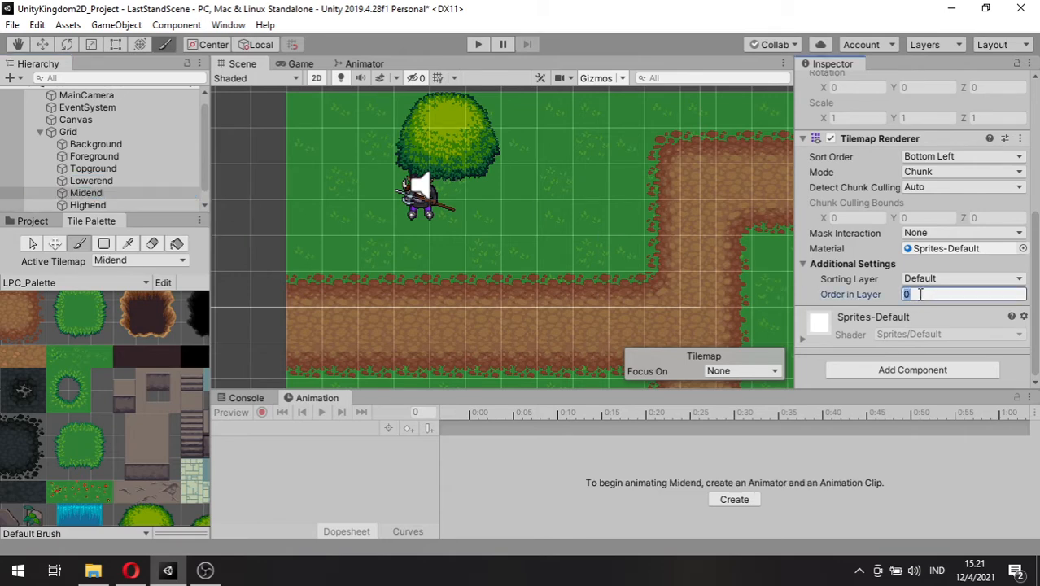
click(102, 207)
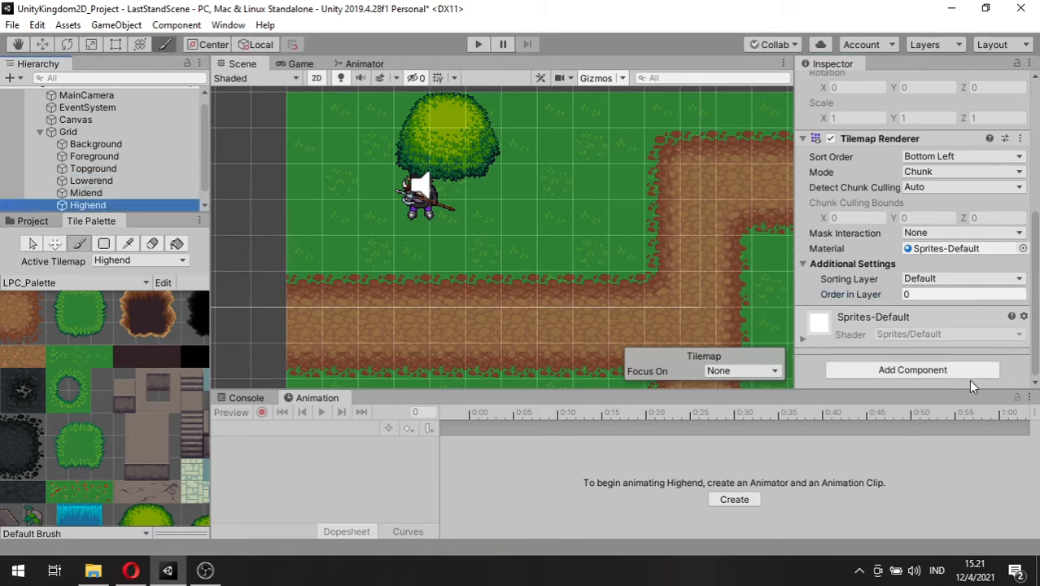
click(936, 294)
text(2)
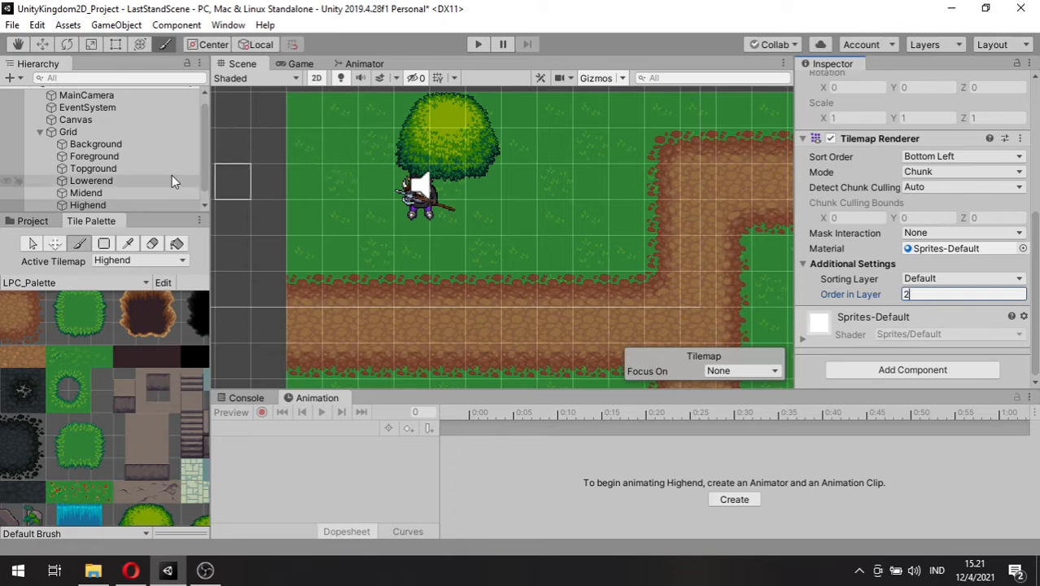
- Set Topground's Order in Layer to 3
click(133, 169)
click(939, 293)
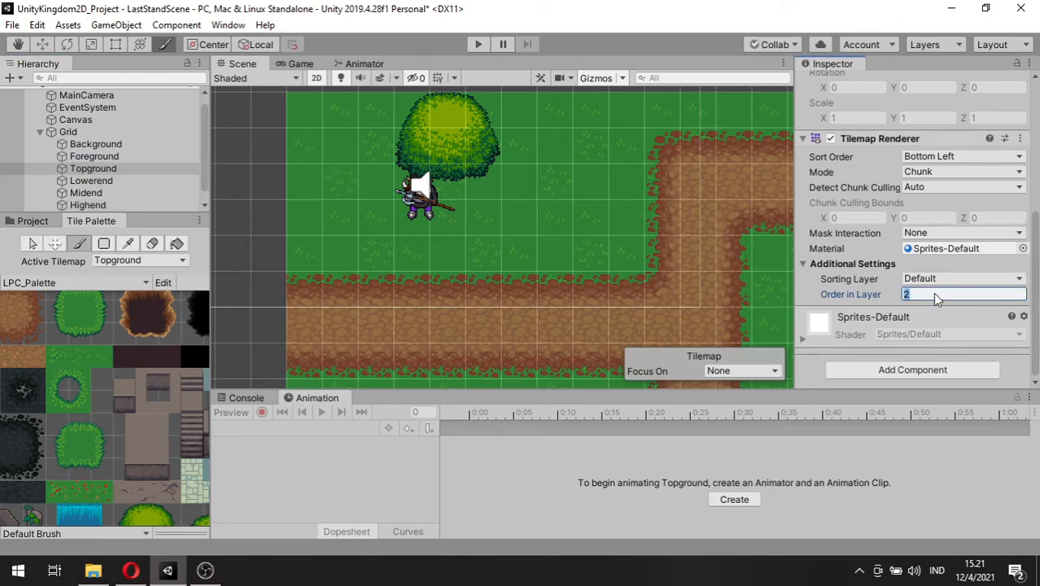
text(3)
click(638, 156)
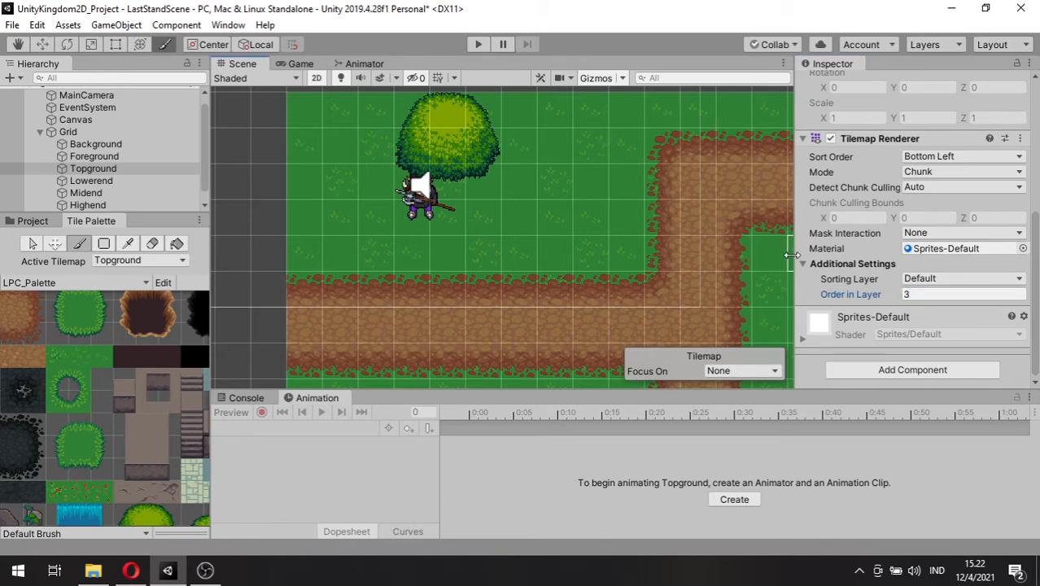
click(205, 570)
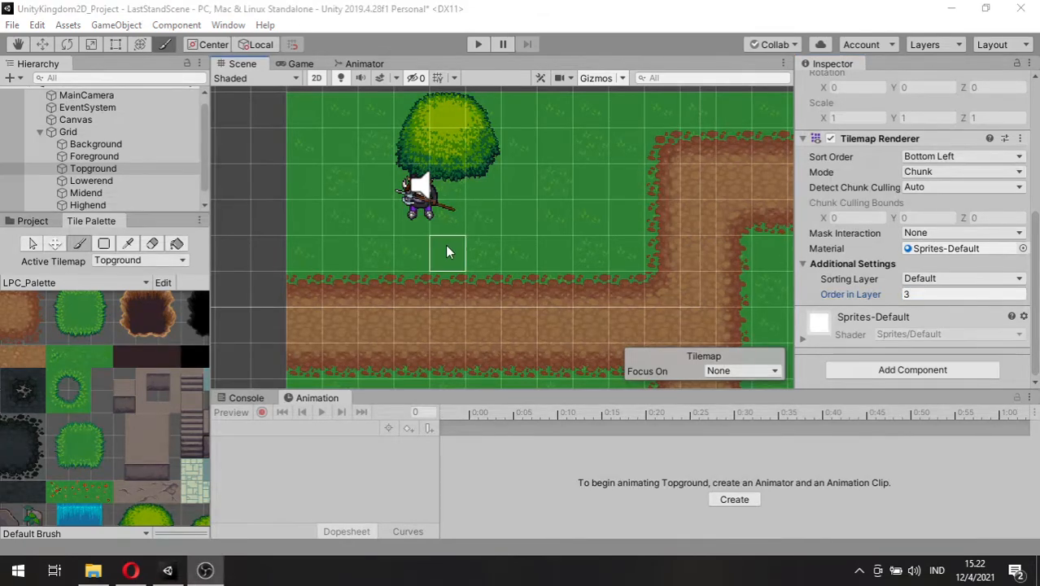
- Switch the tile palette to GFX_out_Palette and bring its wooden house tiles into view
click(60, 281)
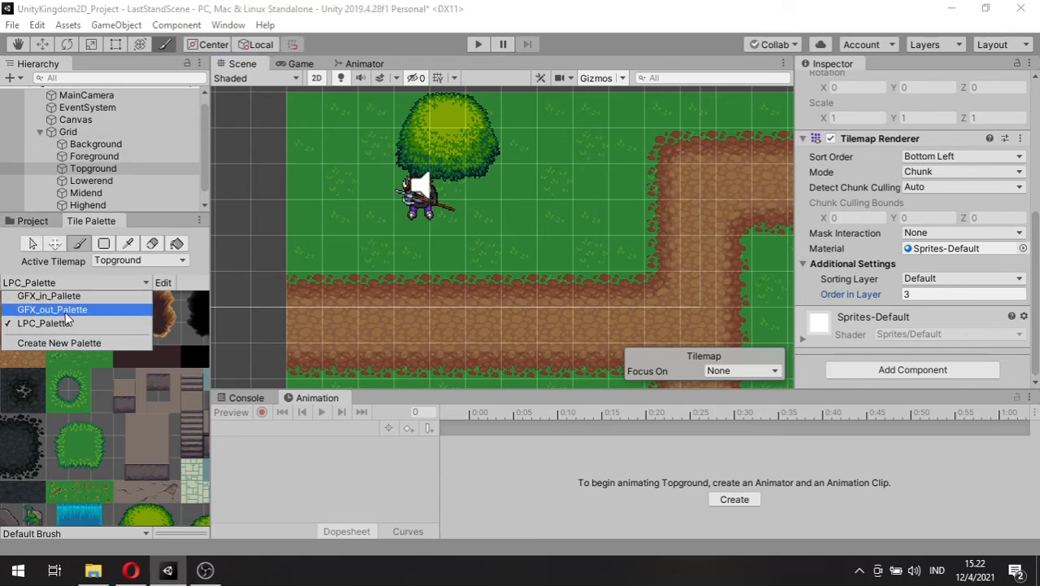
click(65, 312)
middle_drag(59, 346, 162, 412)
scroll(162, 415, up, 5)
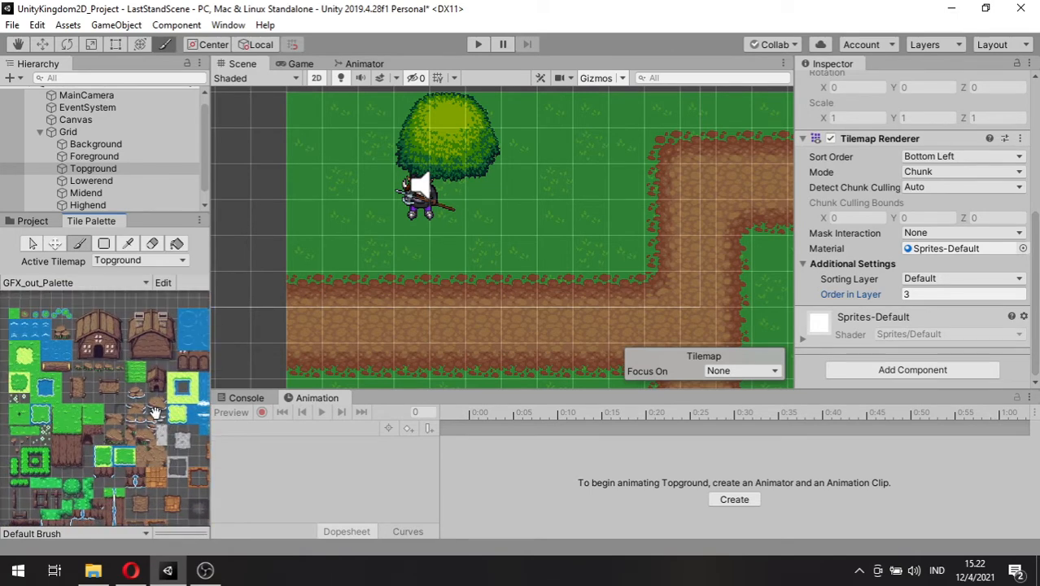
scroll(133, 400, up, 1)
middle_drag(133, 397, 134, 422)
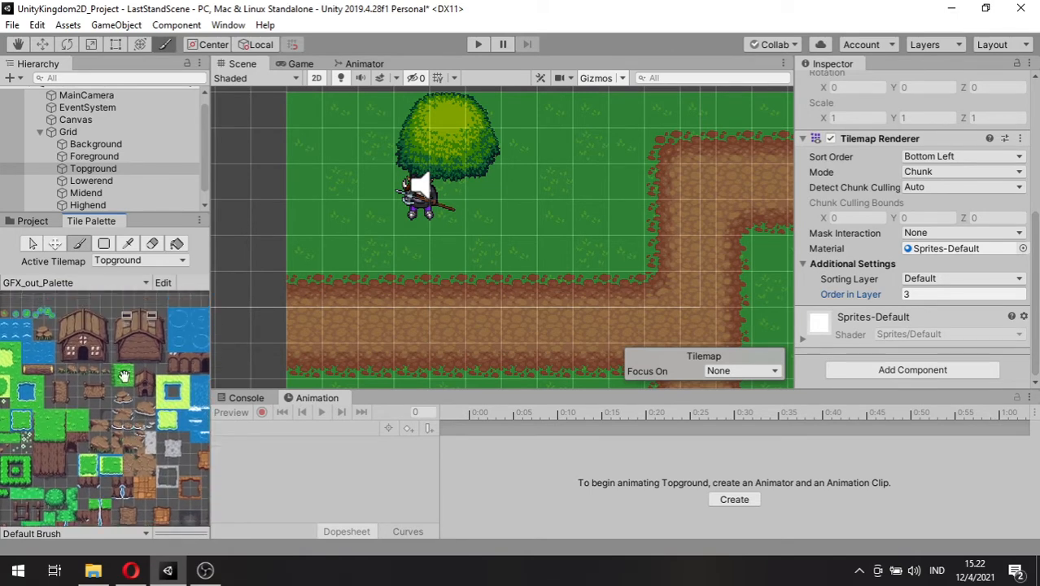
- Paint the wooden house without chimneys from GFX_out_Palette on the Lowerend tilemap, in the inner corner of the dirt path
click(102, 186)
drag(60, 311, 103, 353)
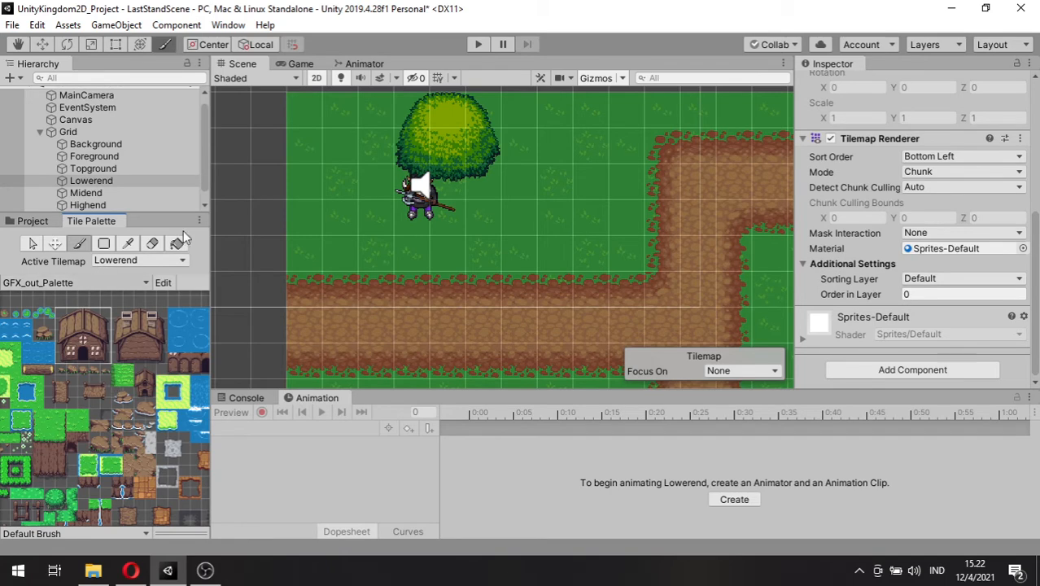
middle_drag(610, 258, 316, 222)
scroll(415, 243, down, 3)
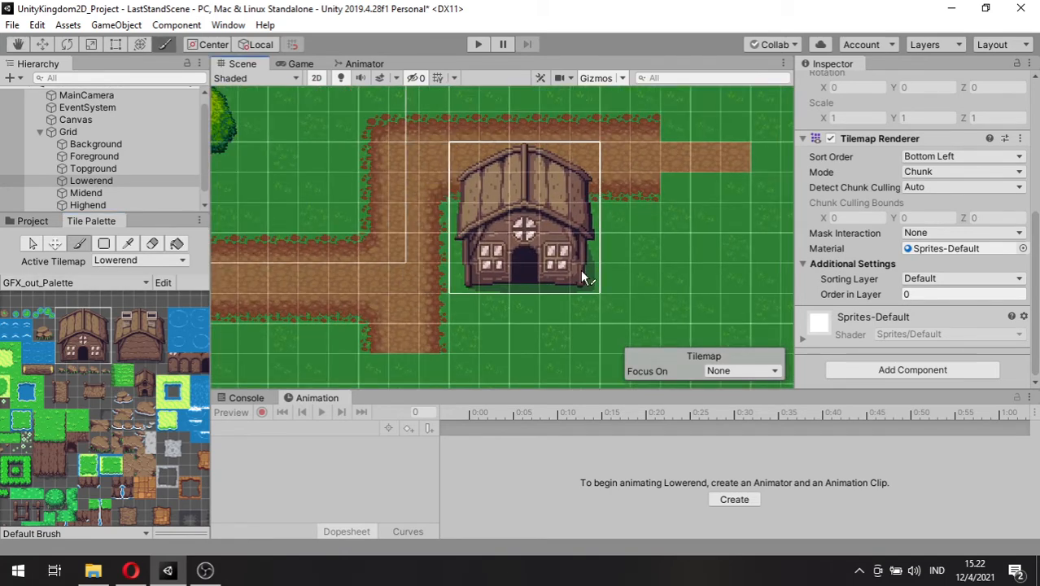
click(582, 277)
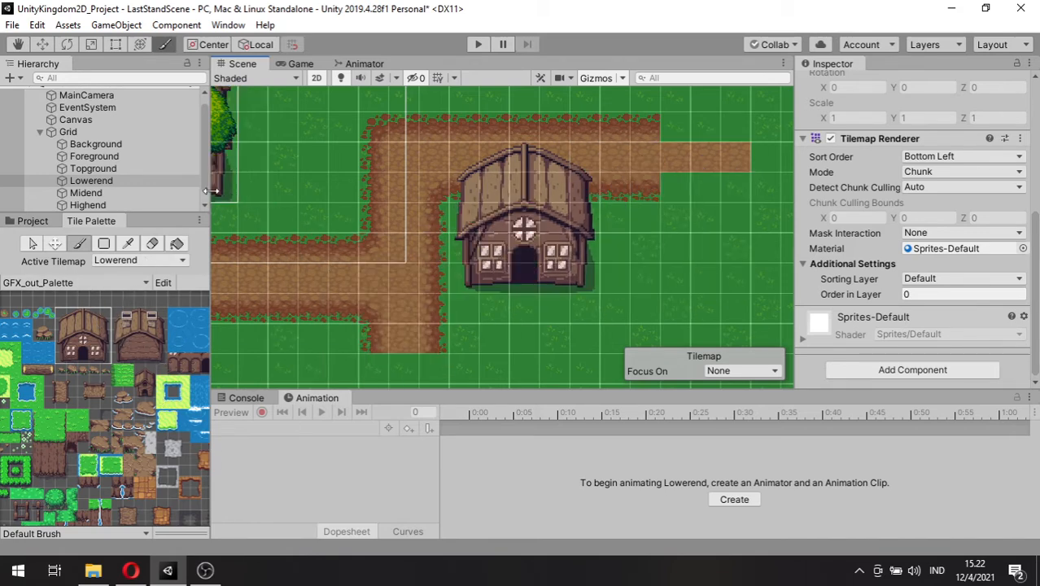
- Move the Player from the treetop to the lower-left corner of the wooden house
scroll(92, 135, up, 1)
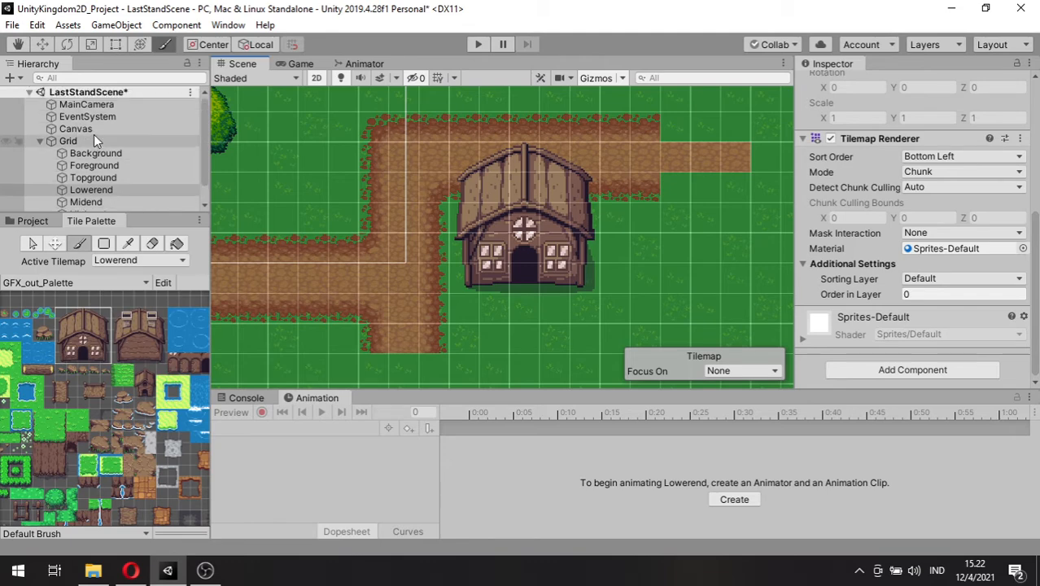
scroll(95, 130, down, 2)
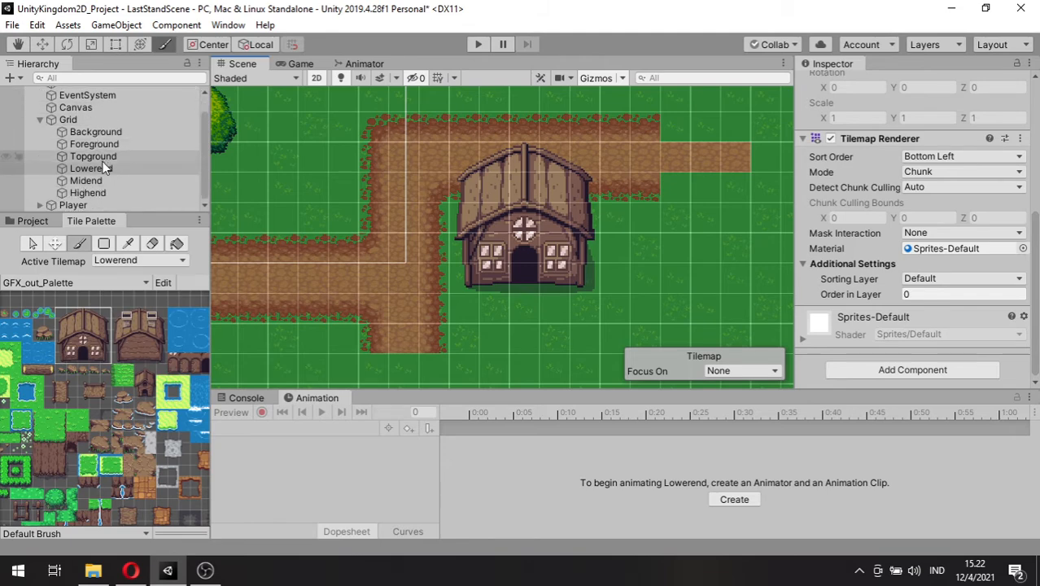
click(91, 206)
drag(322, 246, 413, 280)
middle_drag(415, 281, 463, 303)
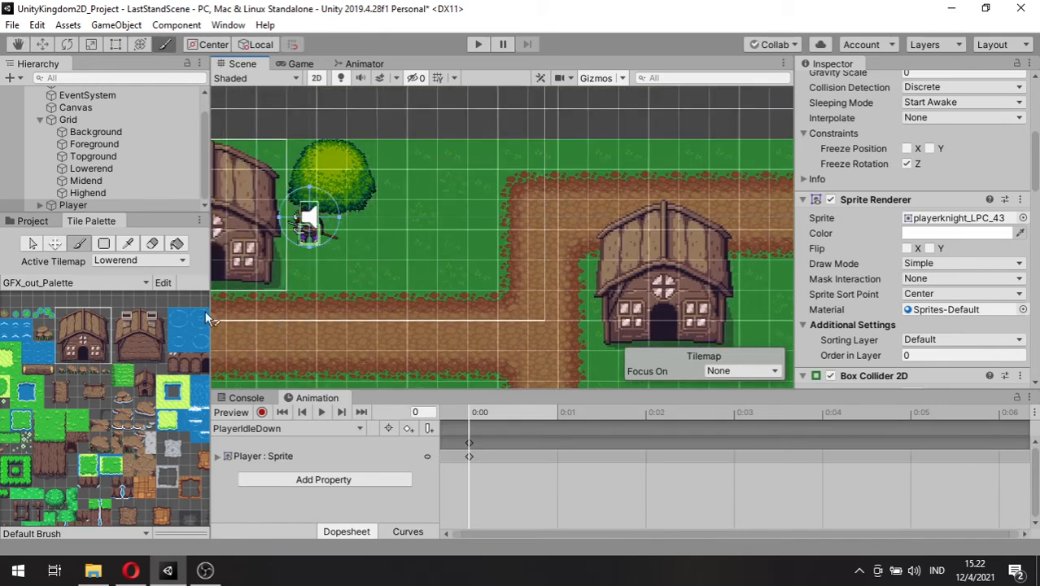
click(35, 245)
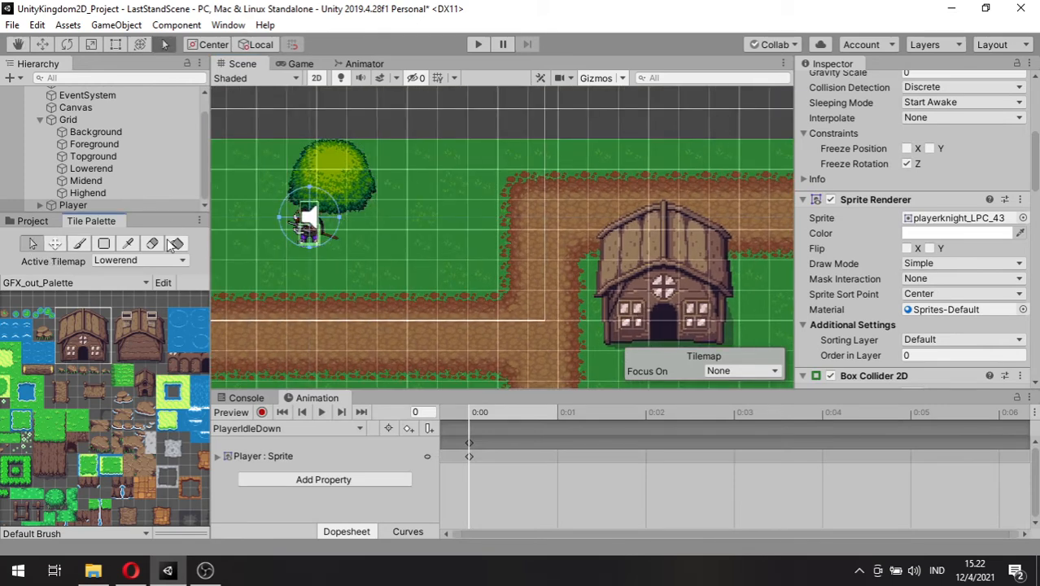
key(w)
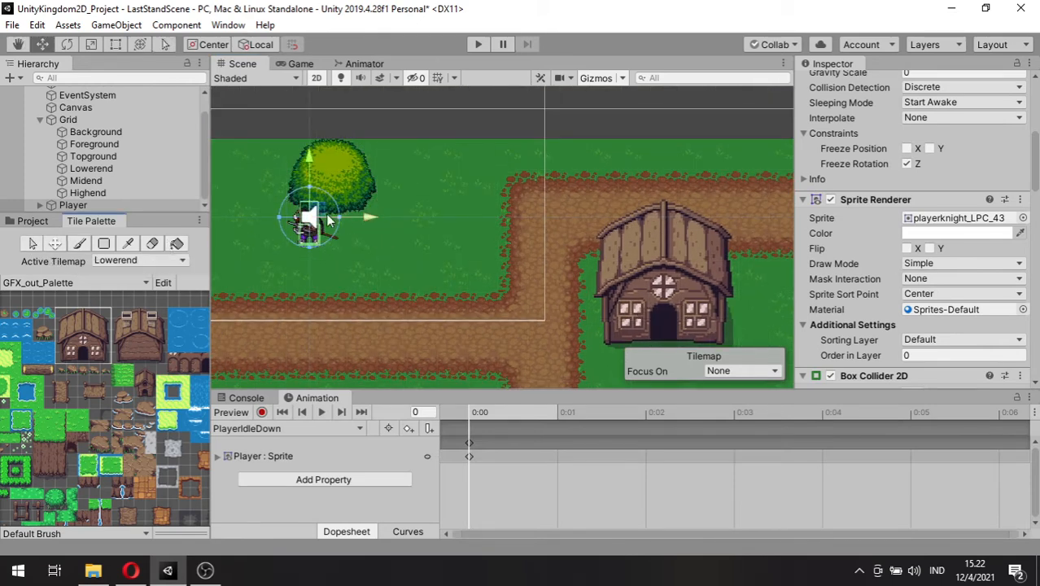
drag(311, 215, 616, 335)
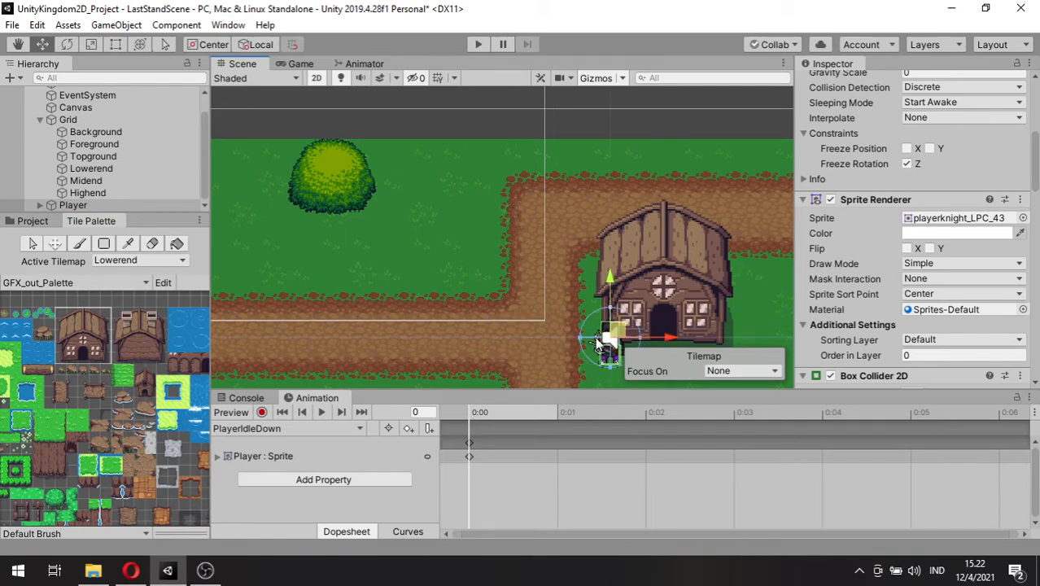
- Shift the Player along the house front so that it stands just before the doorway
middle_drag(504, 308, 370, 258)
scroll(567, 289, up, 10)
scroll(533, 295, up, 2)
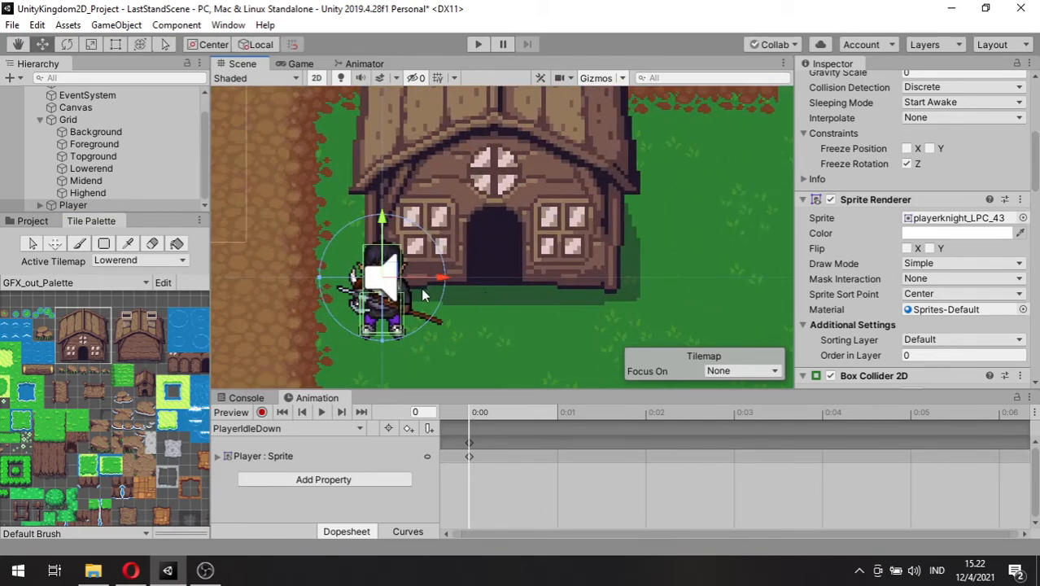
drag(399, 268, 521, 279)
scroll(260, 194, down, 1)
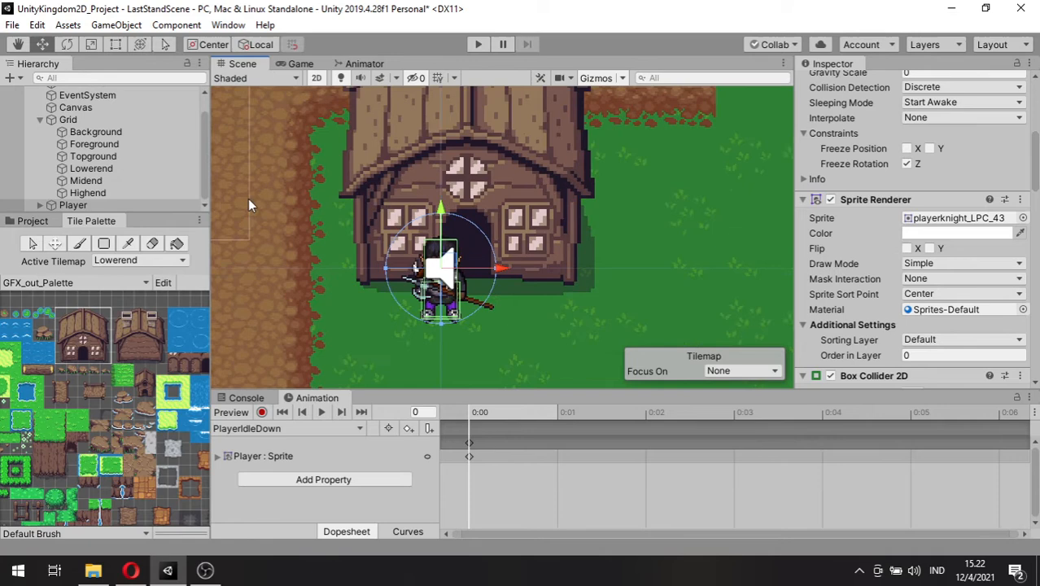
- Move MainCamera so that its view is centred on the Player and the wooden house
scroll(113, 98, up, 1)
click(116, 102)
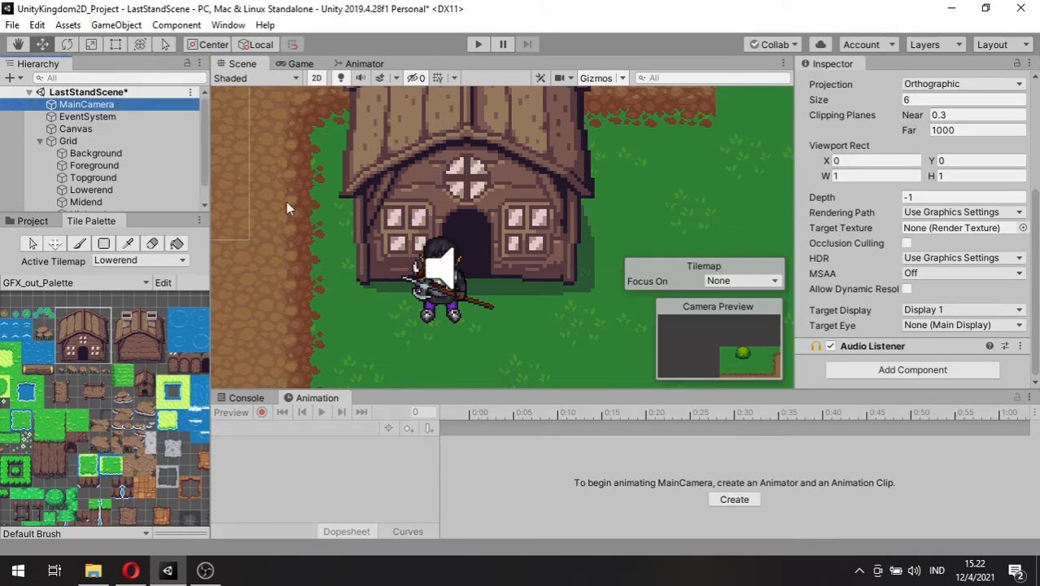
scroll(338, 188, down, 3)
scroll(358, 221, down, 2)
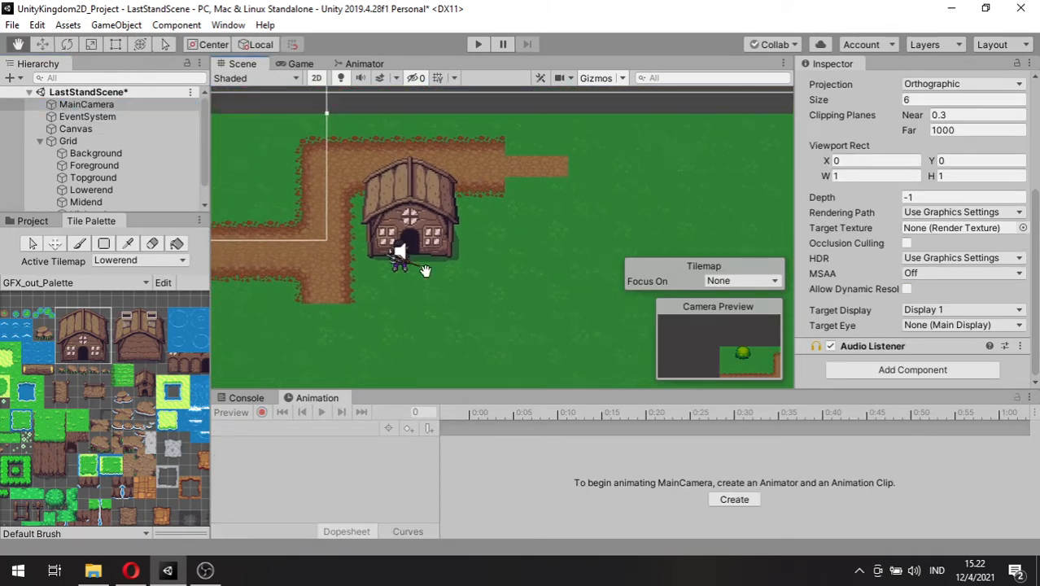
drag(242, 165, 456, 281)
key(q)
drag(561, 218, 521, 160)
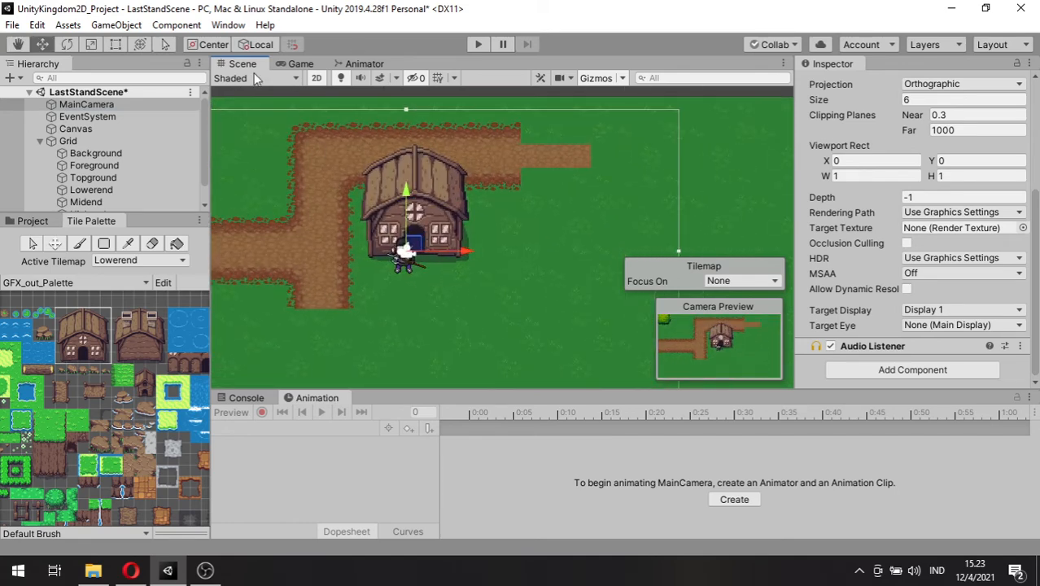
- Check how the Player and the wooden house are framed in the Game view
click(300, 63)
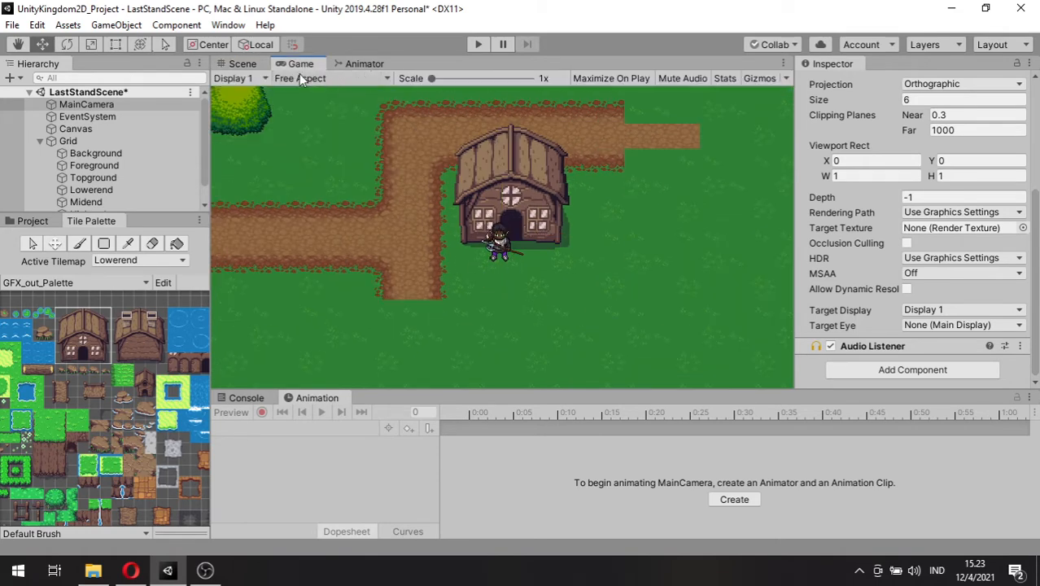
click(243, 63)
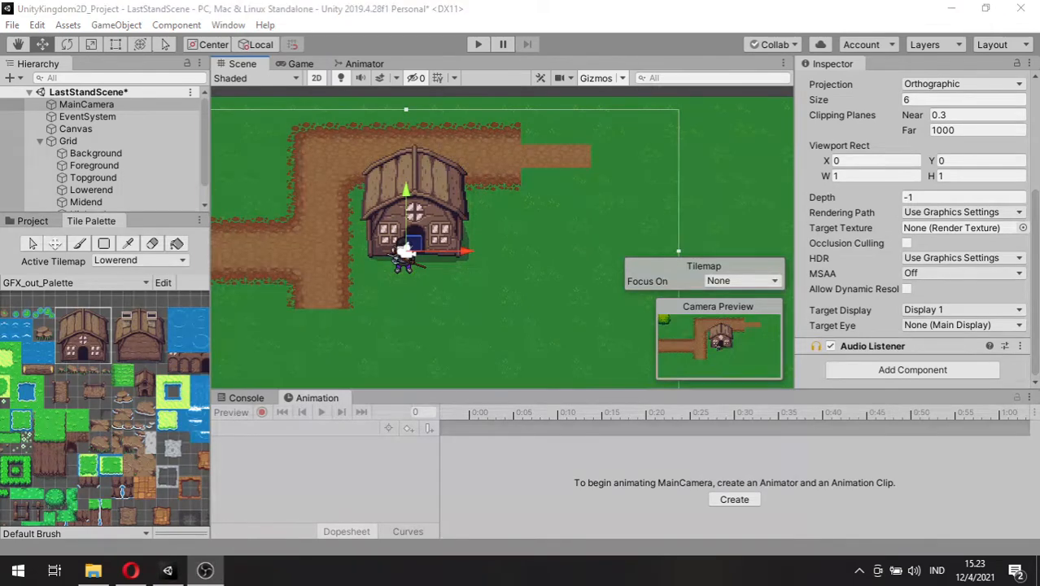
scroll(487, 286, up, 2)
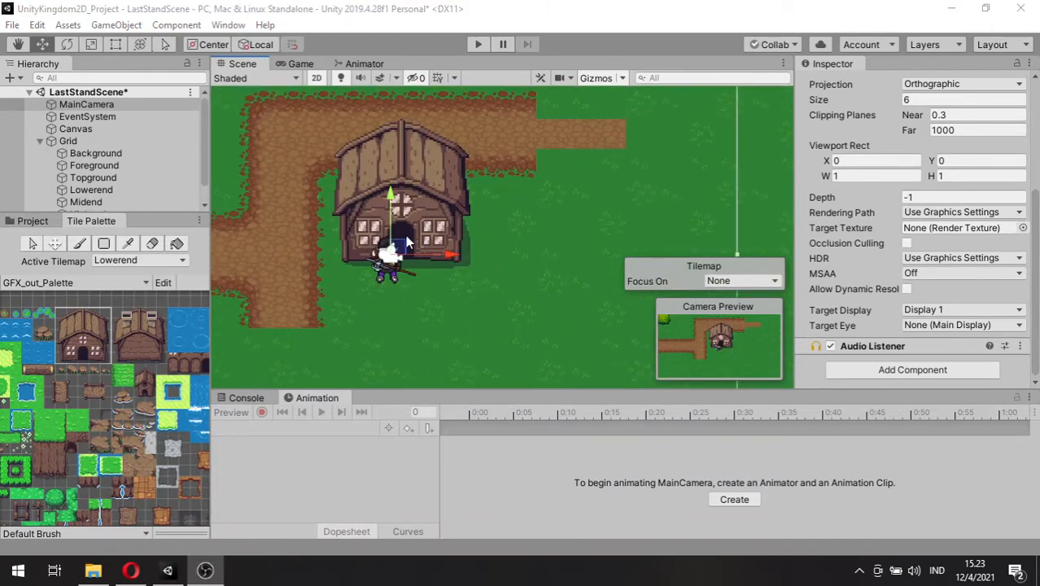
- Move the Player from the doorway up onto the right side of the wooden house's roof
click(421, 164)
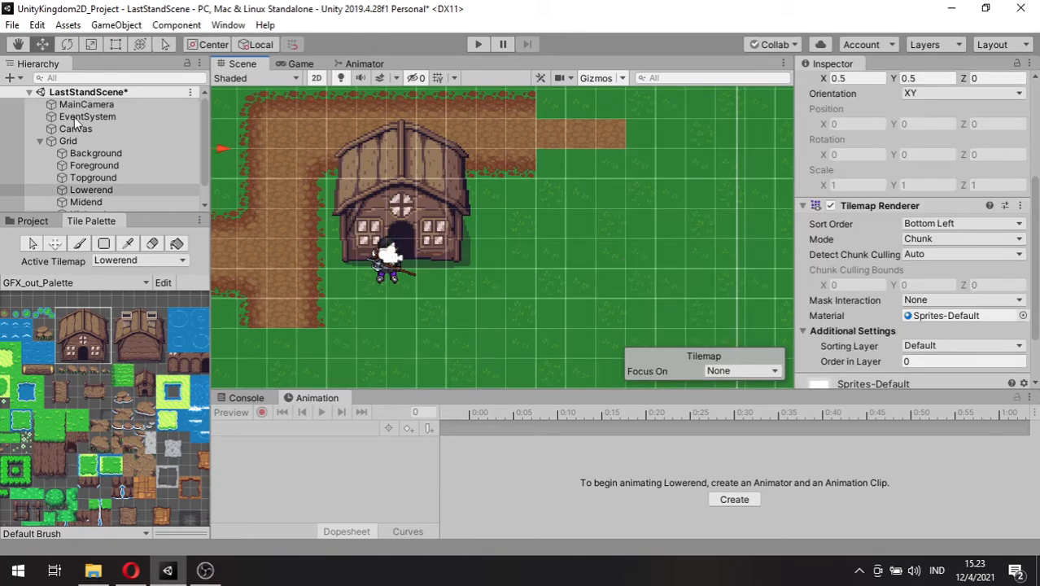
scroll(100, 168, down, 1)
click(77, 205)
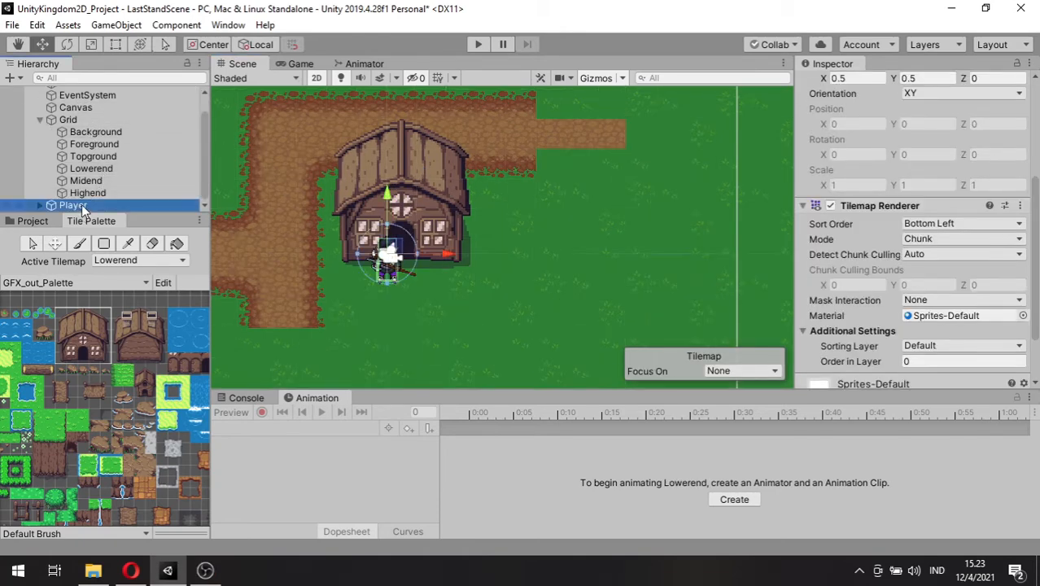
click(397, 244)
drag(397, 242, 468, 146)
scroll(495, 190, up, 5)
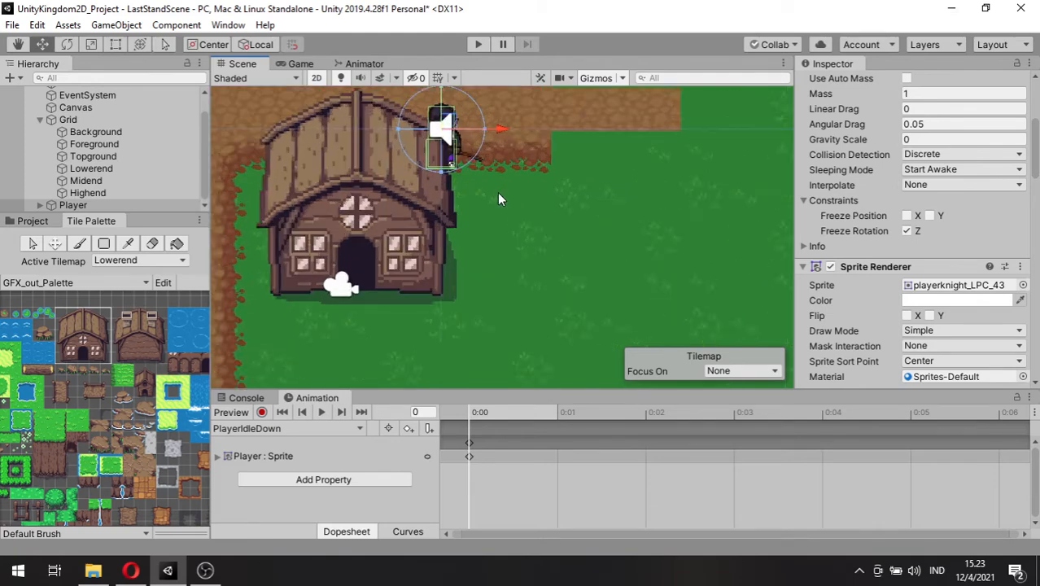
middle_drag(423, 225, 471, 213)
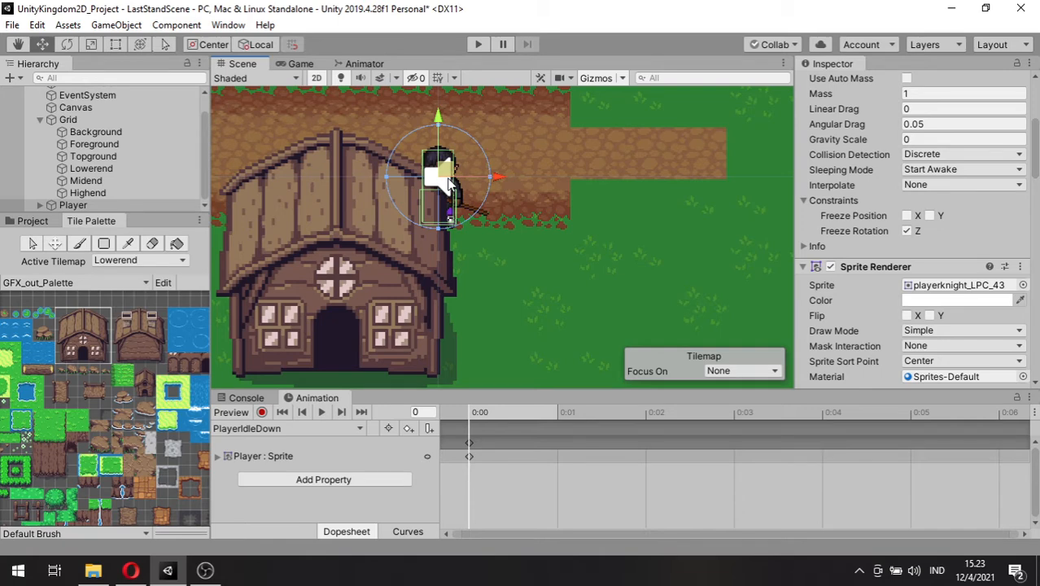
middle_drag(416, 255, 393, 249)
drag(478, 180, 448, 209)
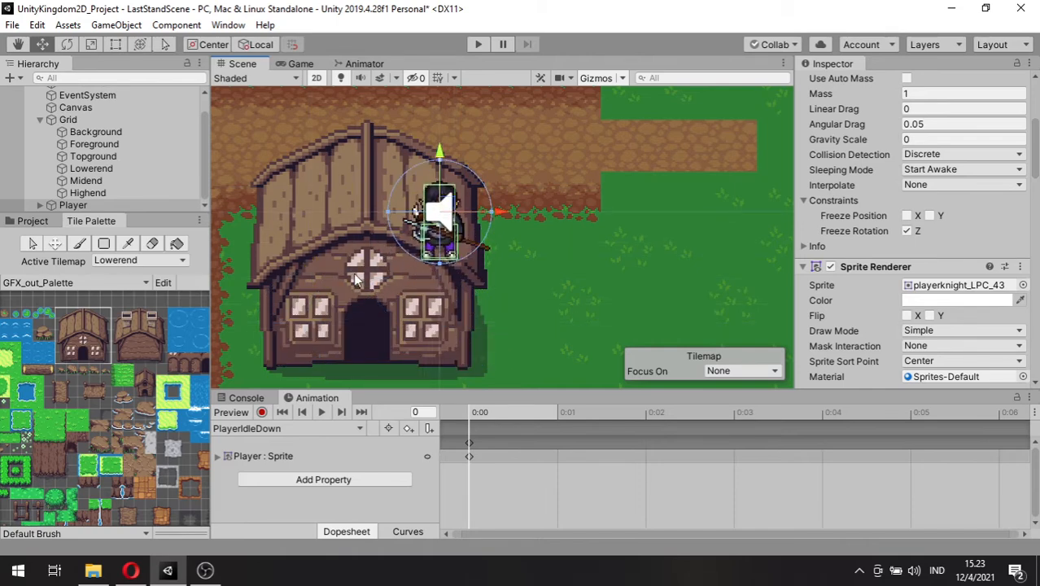
middle_drag(358, 278, 380, 259)
scroll(389, 256, up, 1)
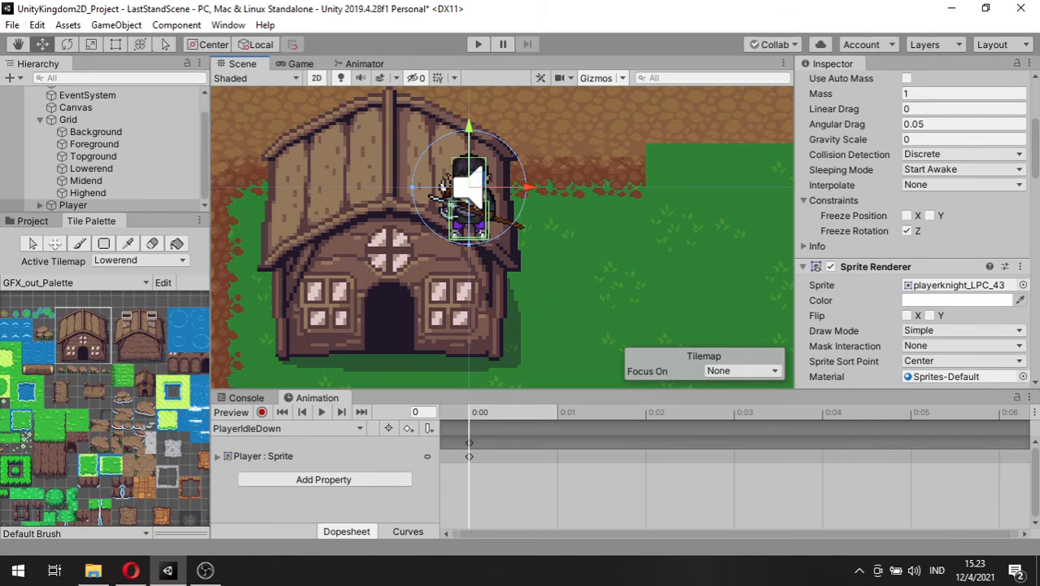
key(alt+Tab)
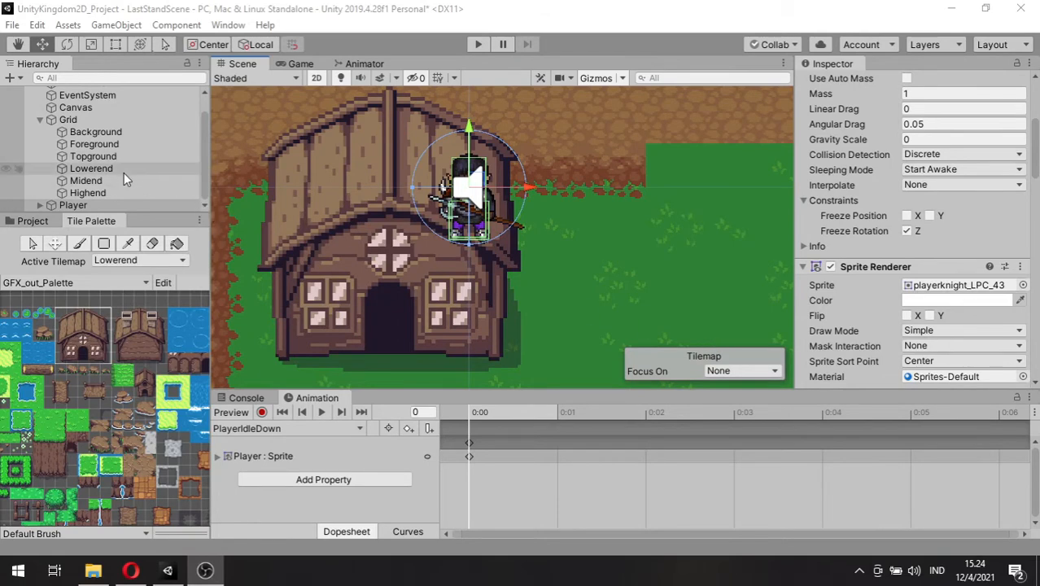
- Add a Tilemap Collider 2D component to the Lowerend tilemap and expand its settings
click(91, 168)
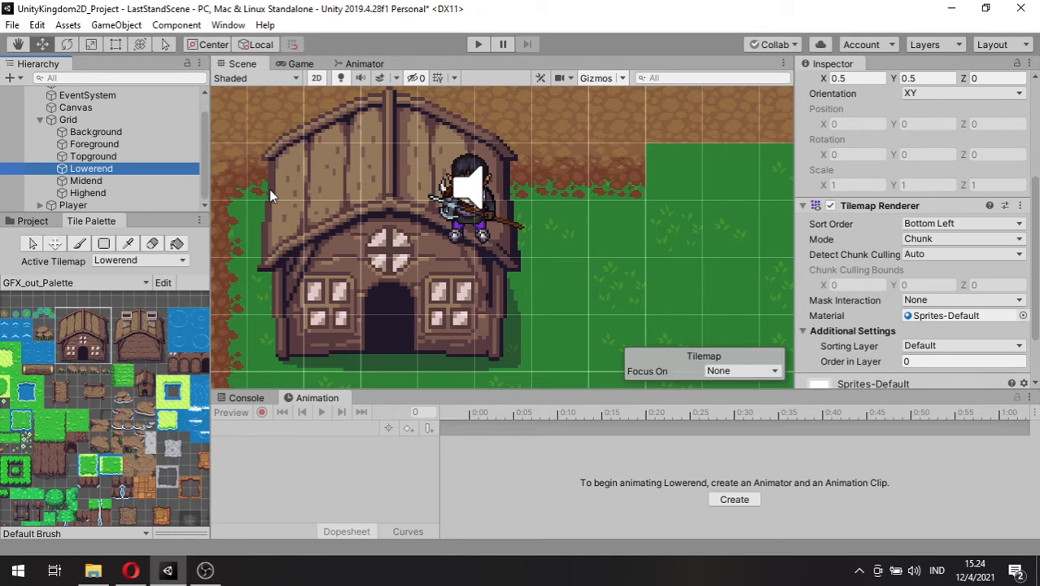
scroll(895, 285, down, 2)
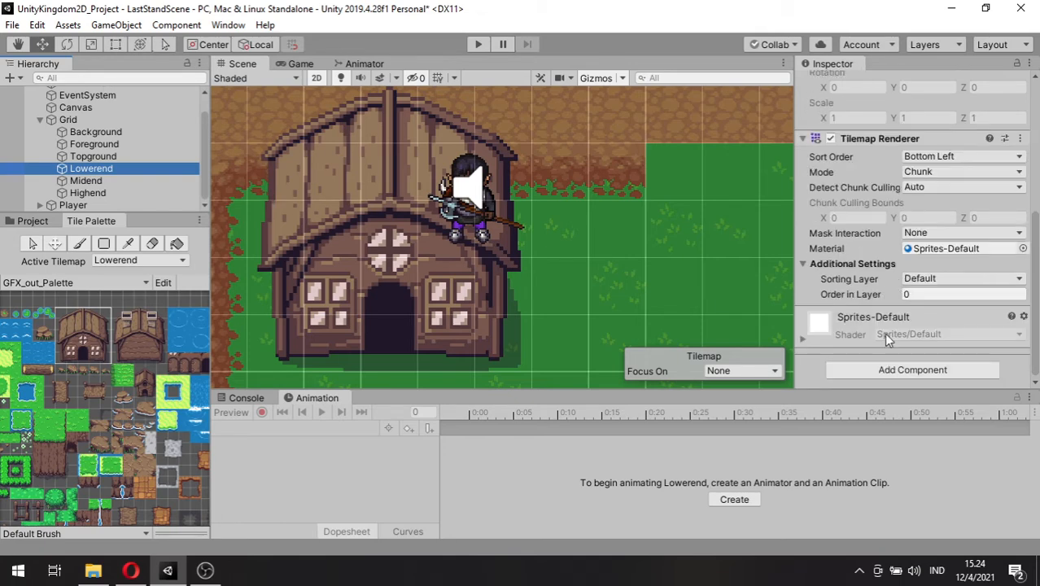
click(874, 371)
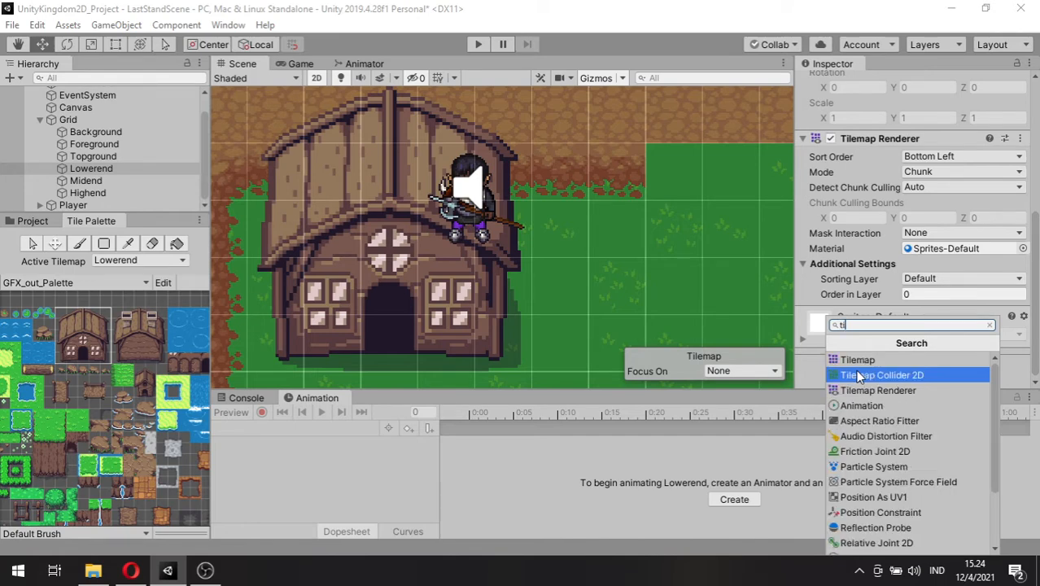
click(858, 375)
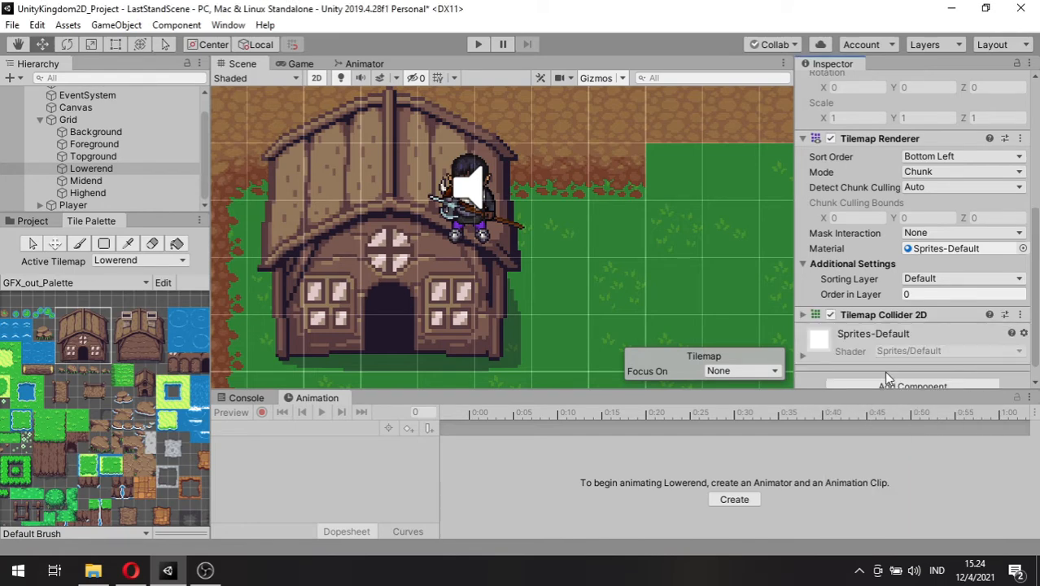
click(803, 315)
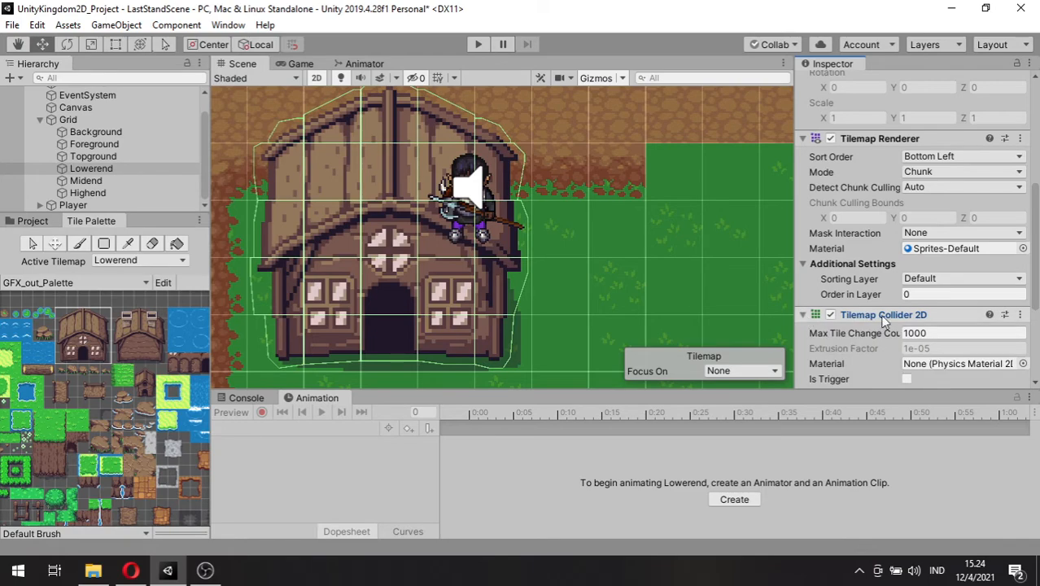
- Move the Player off the roof onto the grass just right of the wooden house
scroll(533, 137, up, 8)
middle_drag(449, 177, 528, 231)
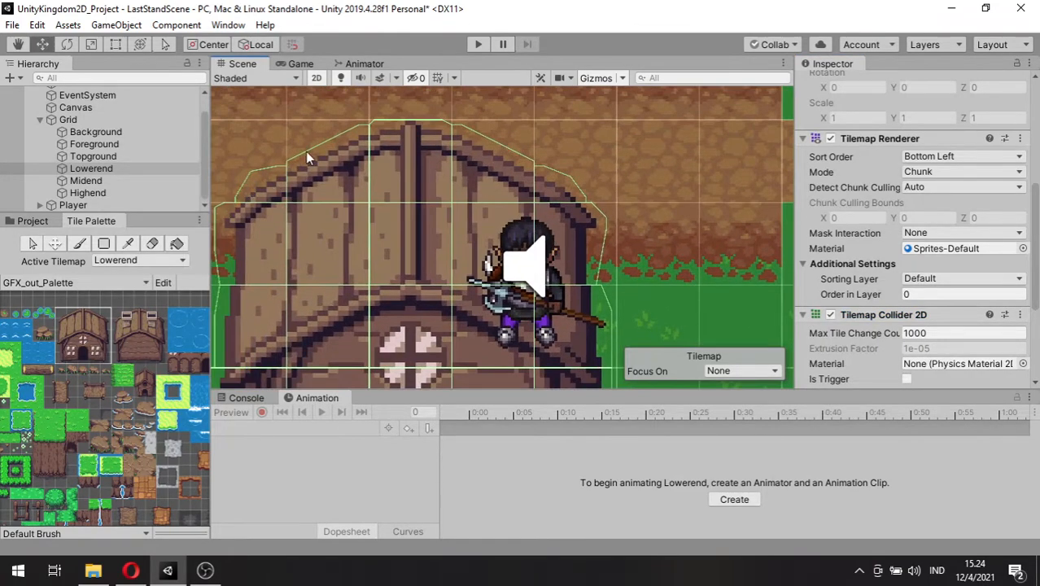
middle_drag(439, 211, 466, 185)
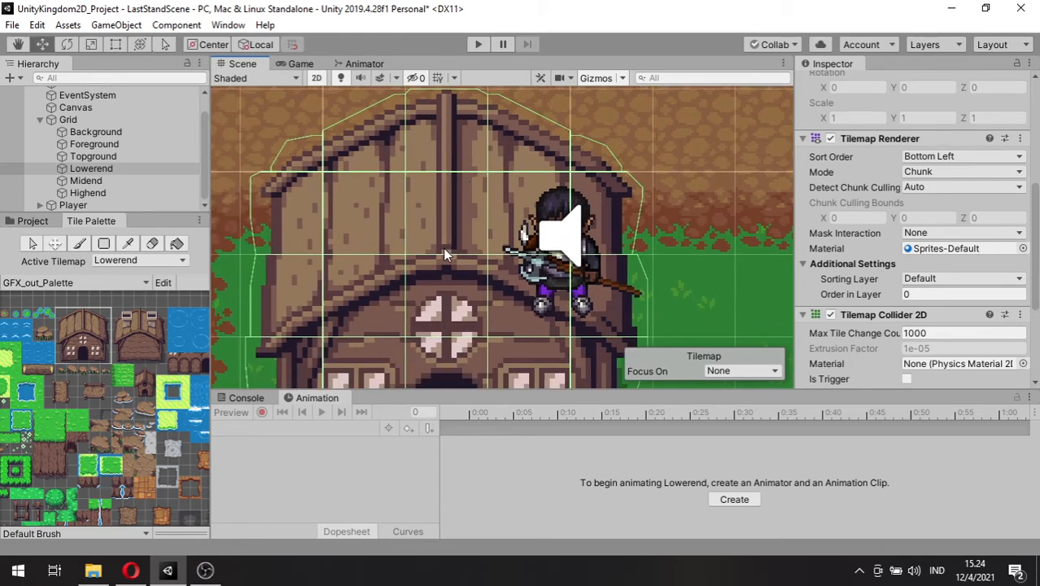
middle_drag(443, 253, 377, 202)
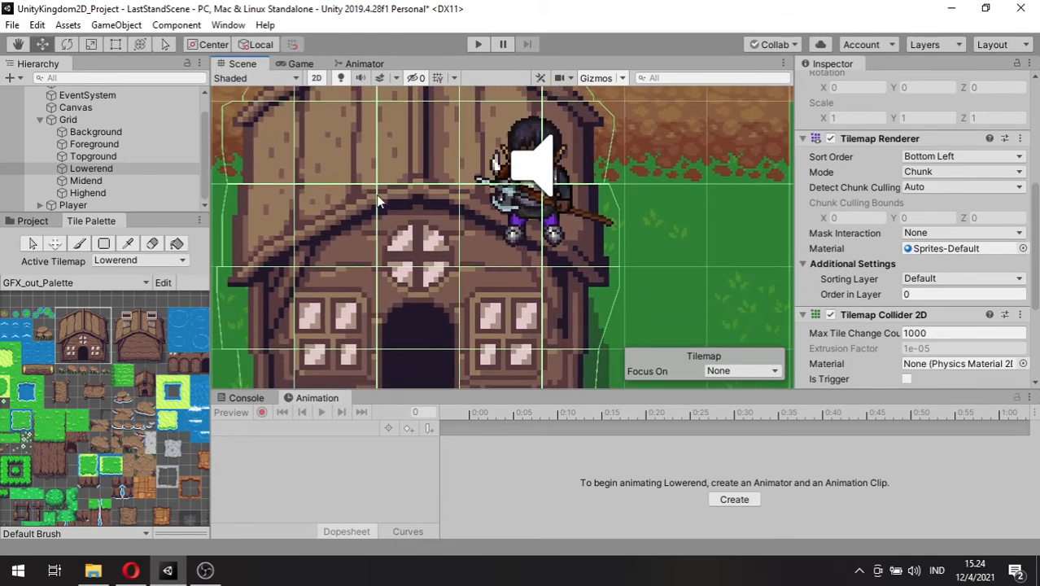
click(73, 205)
drag(543, 160, 677, 233)
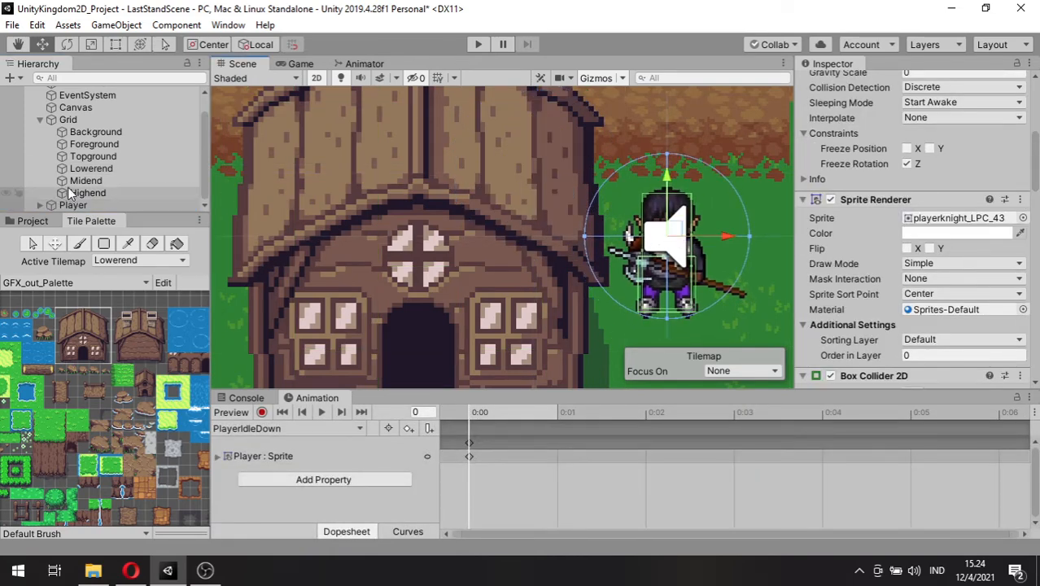
- Select Lowerend together with the Player and compare their collider outlines around the house
ctrl+click(106, 167)
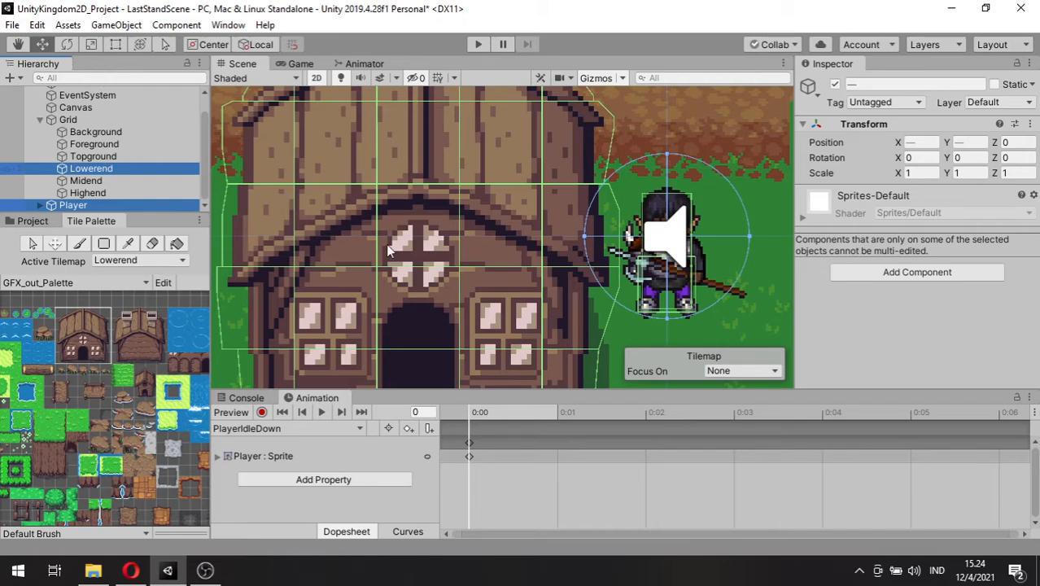
scroll(390, 247, down, 2)
middle_drag(466, 254, 438, 258)
scroll(453, 269, down, 2)
scroll(459, 267, down, 4)
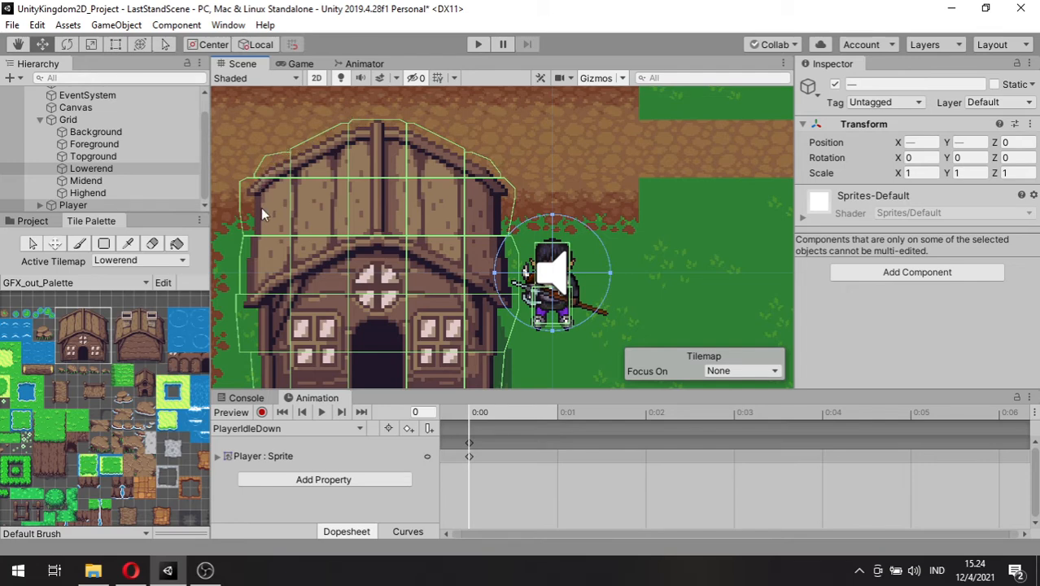
middle_drag(262, 210, 281, 195)
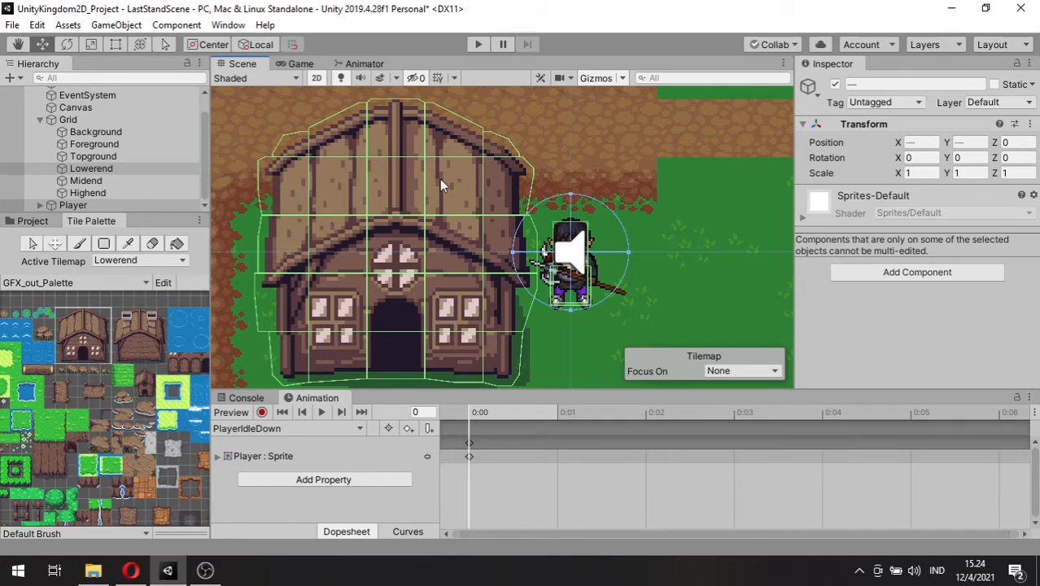
- Move the Player to the peak of the wooden house's roof
click(84, 203)
drag(583, 249, 424, 128)
middle_drag(365, 206, 432, 214)
scroll(440, 247, down, 1)
drag(502, 145, 474, 134)
- Inspect Lowerend's collider outline at the roof peak and move the Player onto the dirt path left of the roof
click(123, 168)
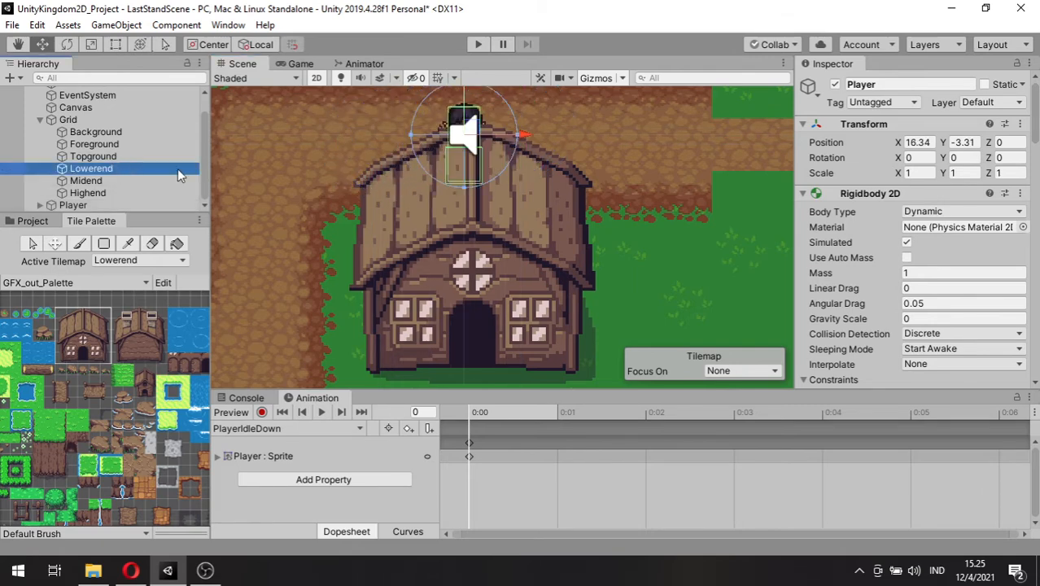
scroll(424, 153, up, 2)
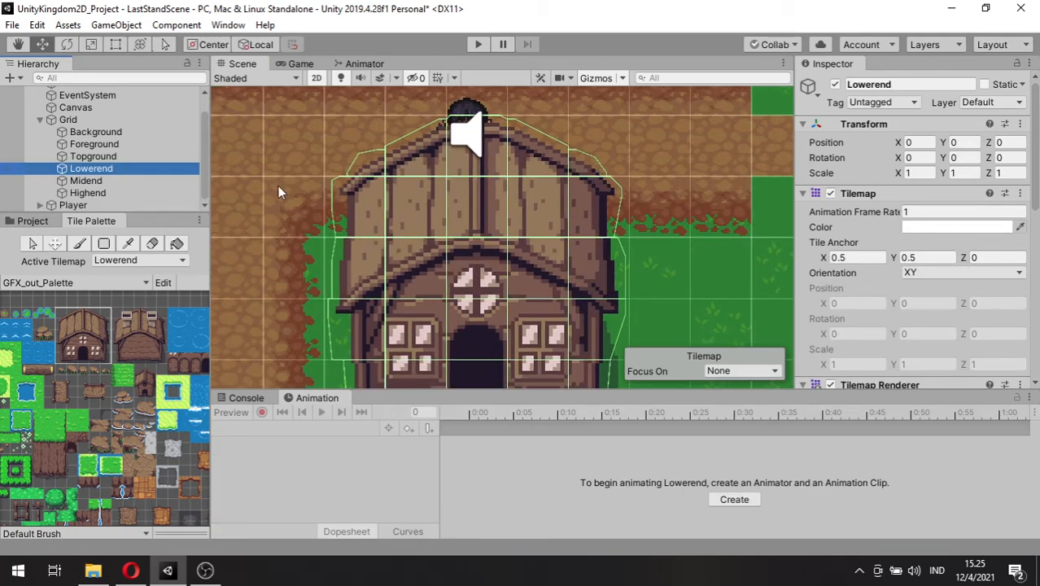
click(73, 205)
drag(466, 135, 303, 138)
- Erase the top row of the house's roof tiles from the Lowerend tilemap
click(91, 168)
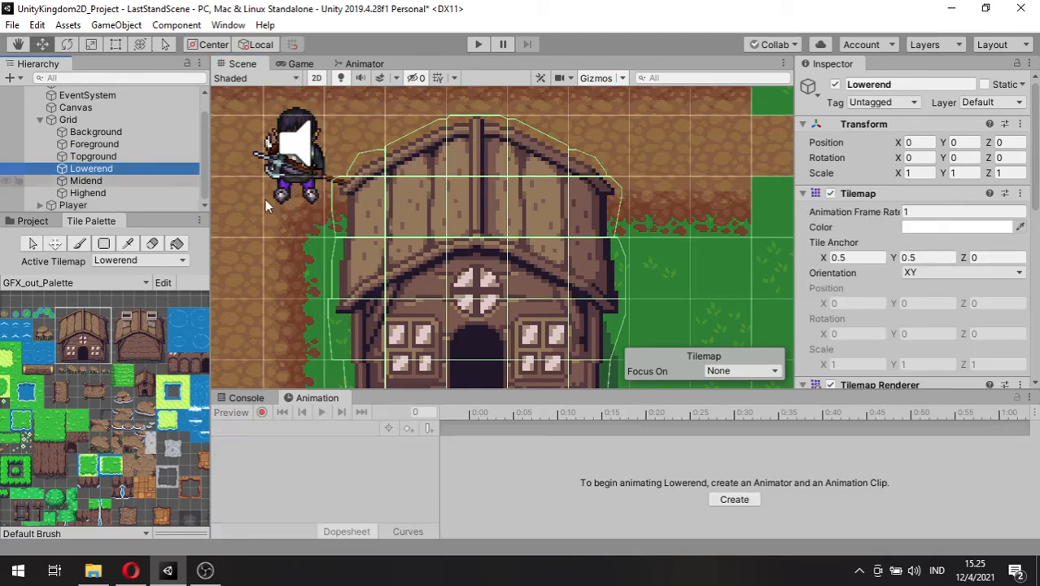
click(155, 247)
click(151, 304)
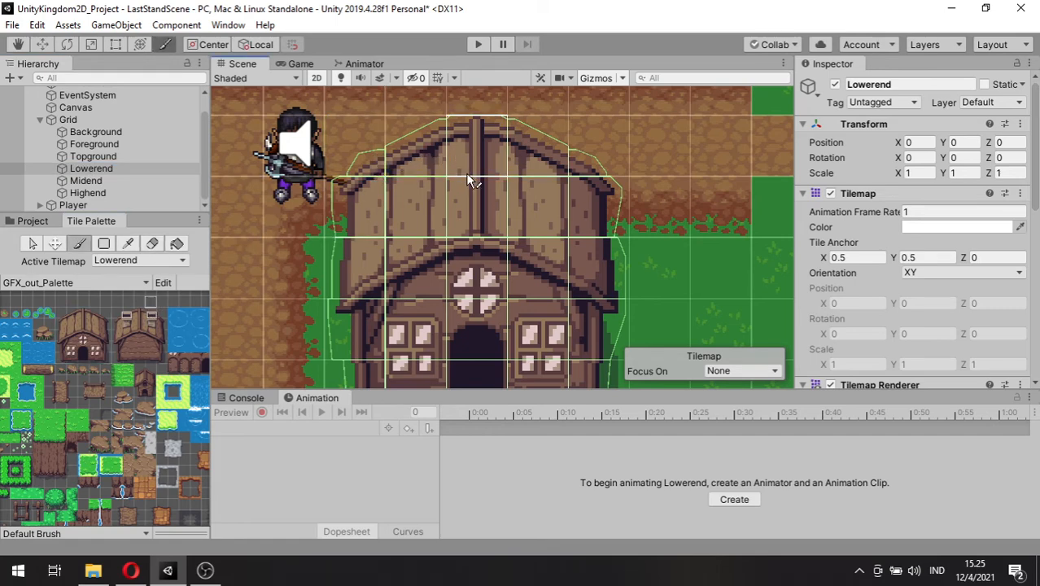
key(d)
drag(350, 141, 600, 141)
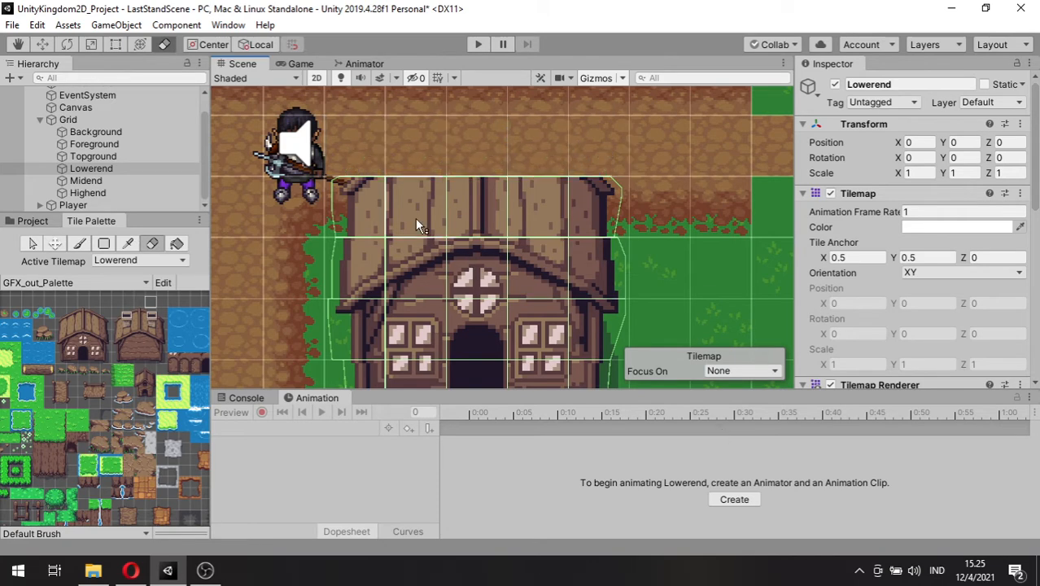
- Move the Player to the dirt path directly above the left half of the cut roof, at about X 15.523, Y -3.041
scroll(358, 206, up, 2)
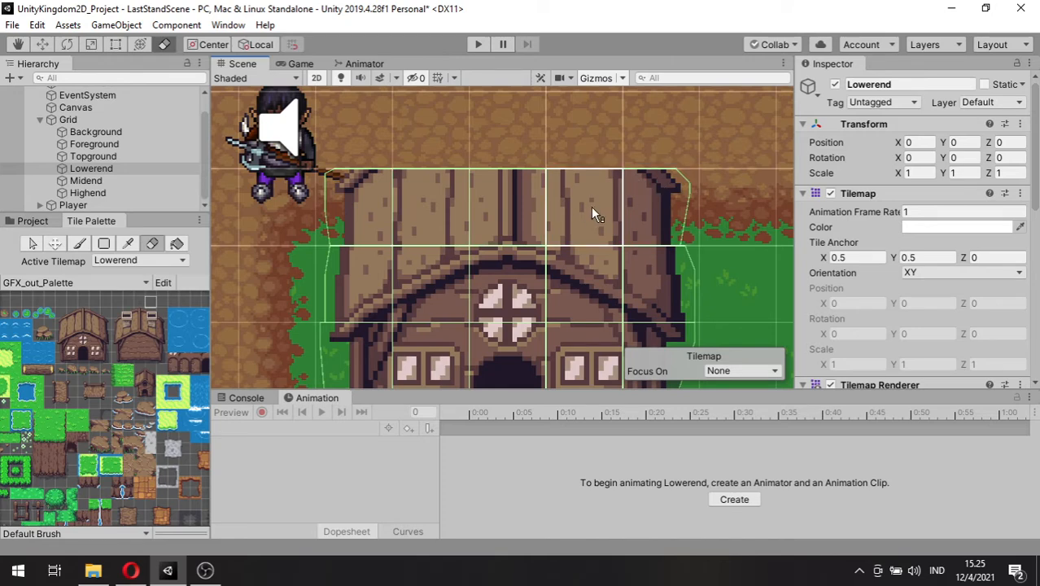
click(91, 205)
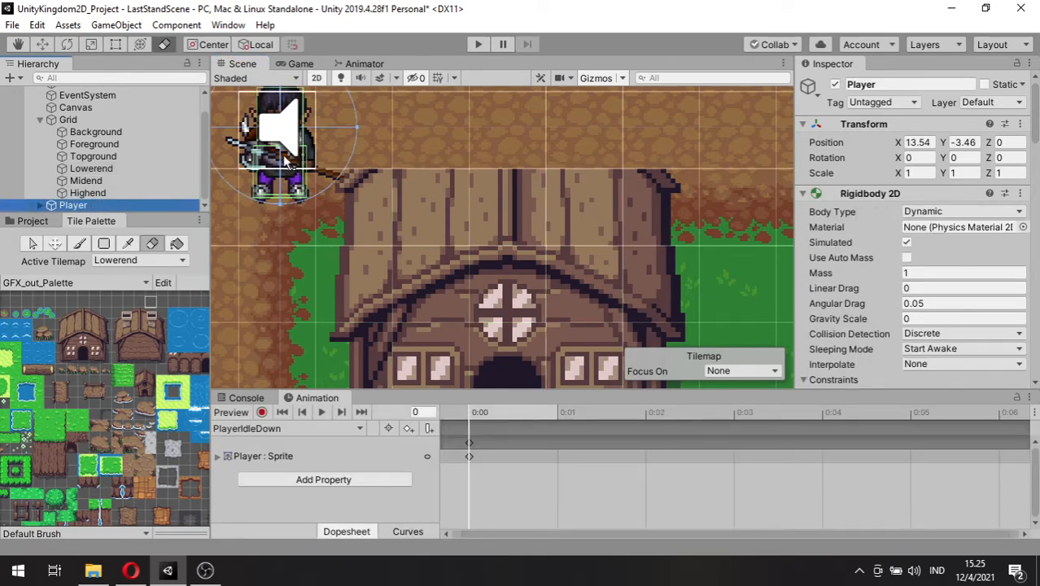
middle_drag(286, 163, 306, 221)
key(w)
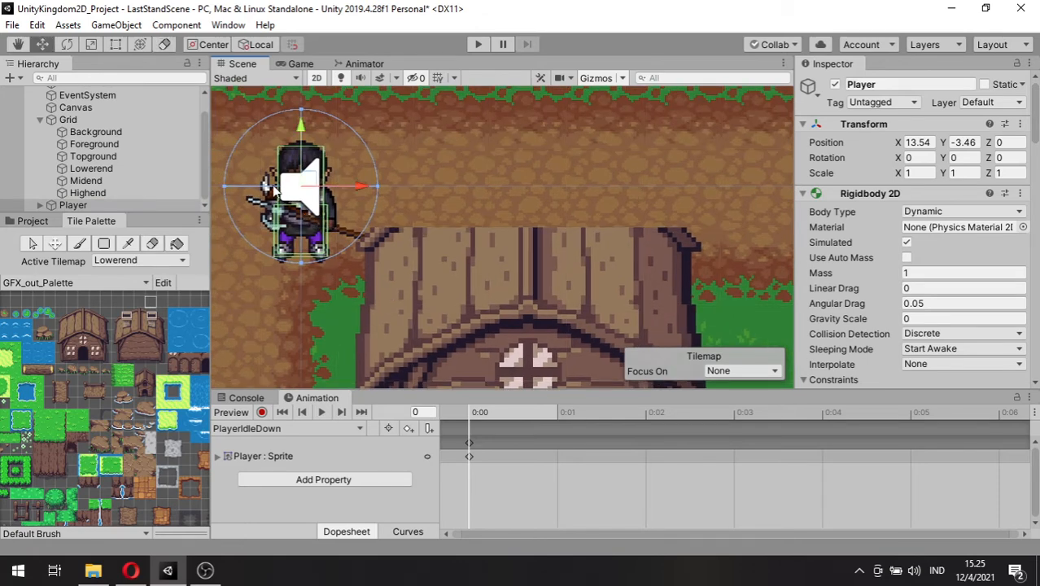
drag(306, 183, 461, 151)
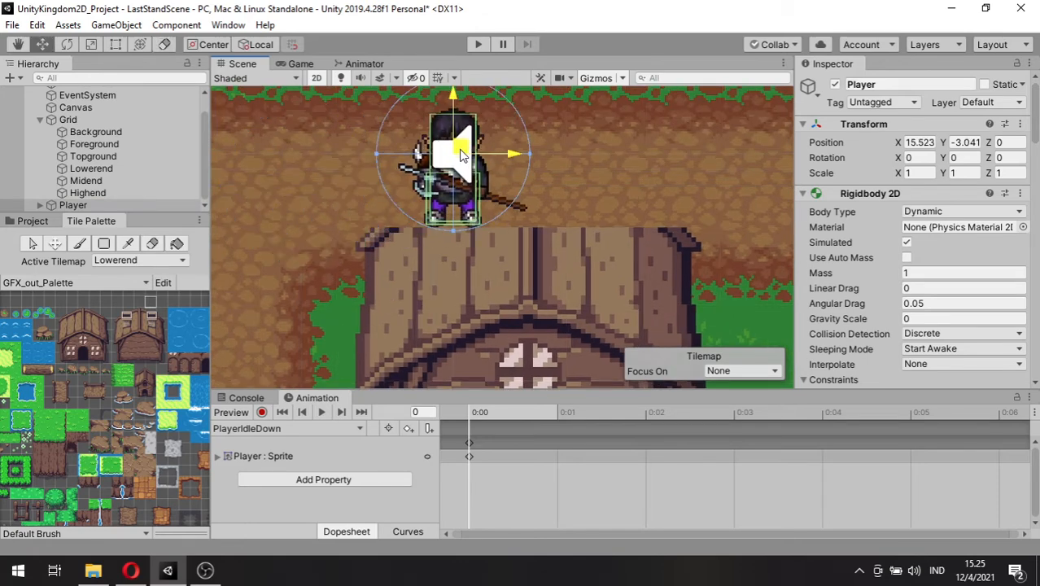
middle_drag(493, 214, 454, 232)
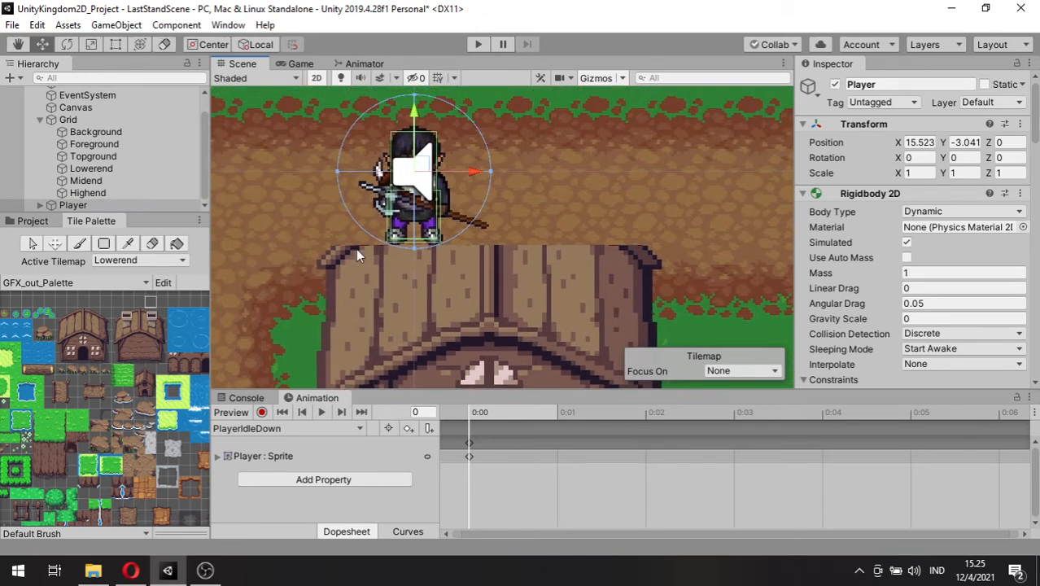
- Select Lowerend together with the Player and examine their collider outlines along the cut roof edge
ctrl+click(110, 168)
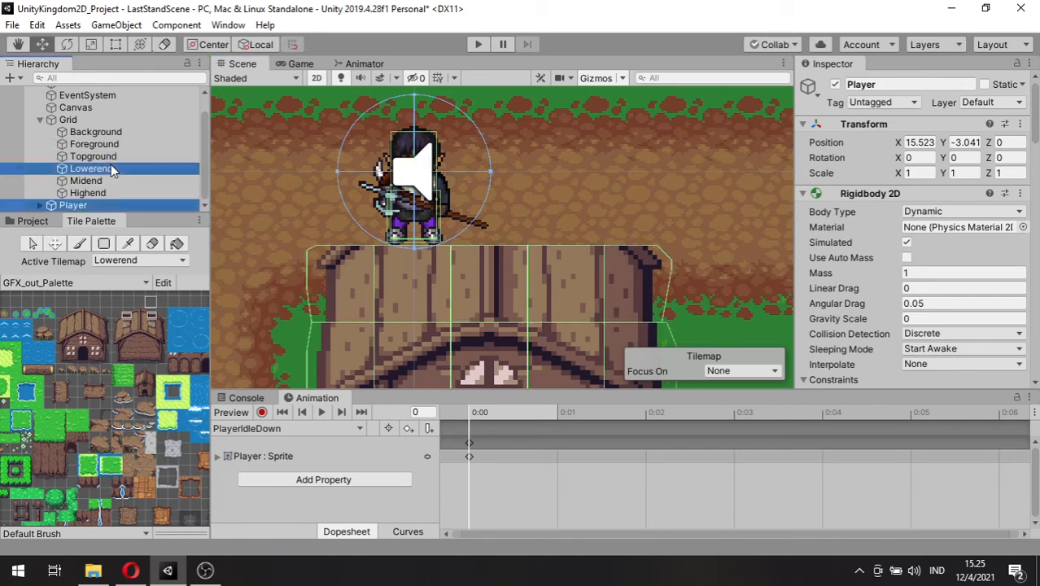
scroll(418, 258, up, 3)
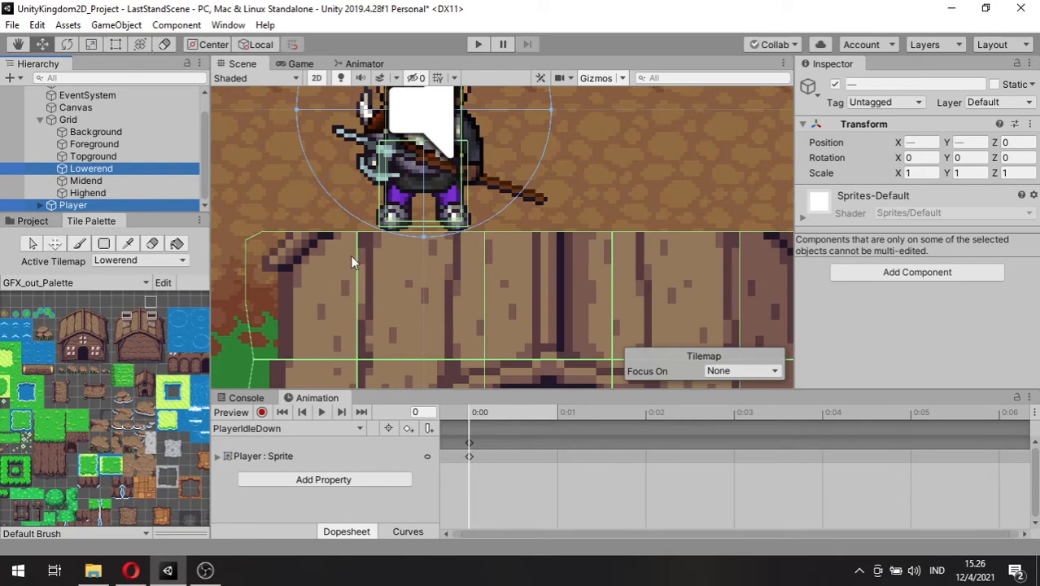
scroll(358, 260, down, 5)
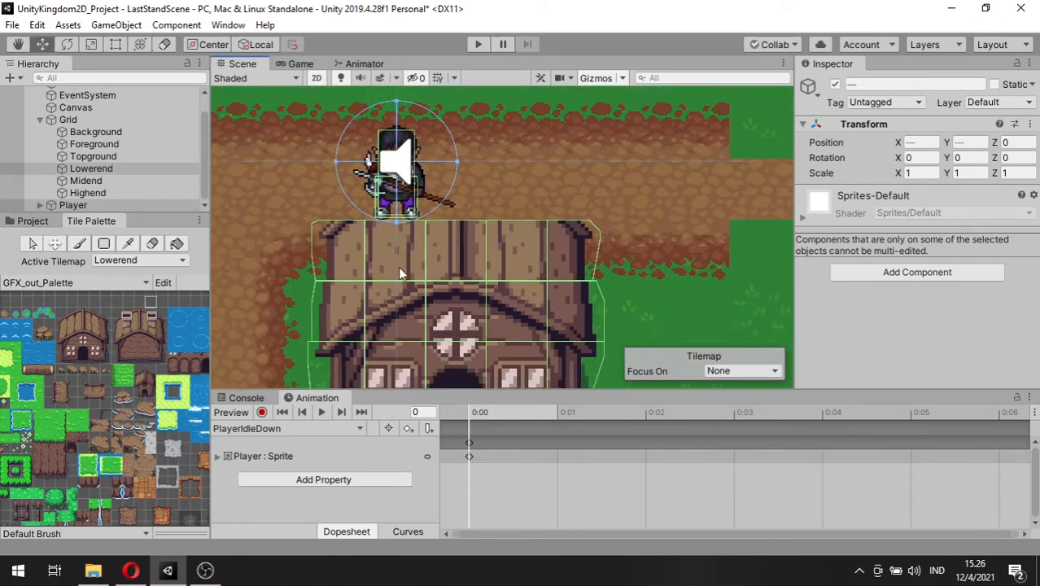
- Paint the top row of the house's roof tiles from GFX_out_Palette onto Topground, above the cut roof edge
middle_drag(400, 269, 380, 246)
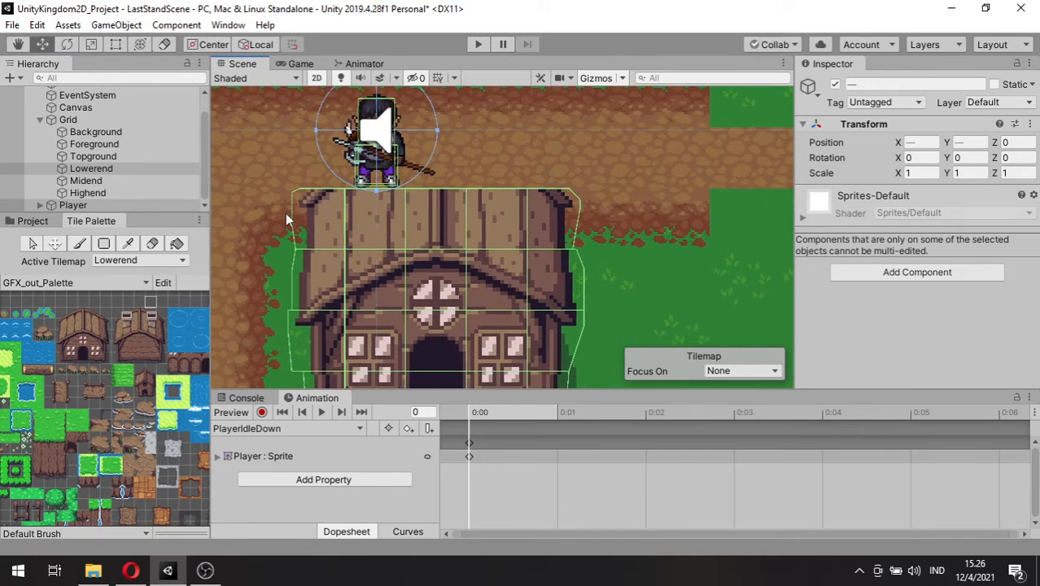
click(135, 158)
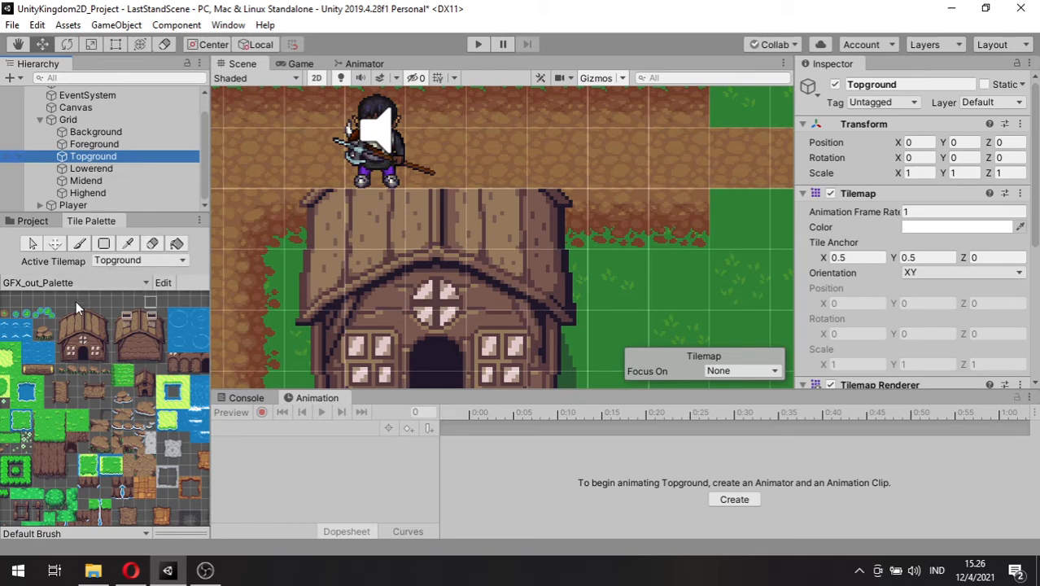
drag(63, 313, 104, 308)
scroll(460, 235, down, 3)
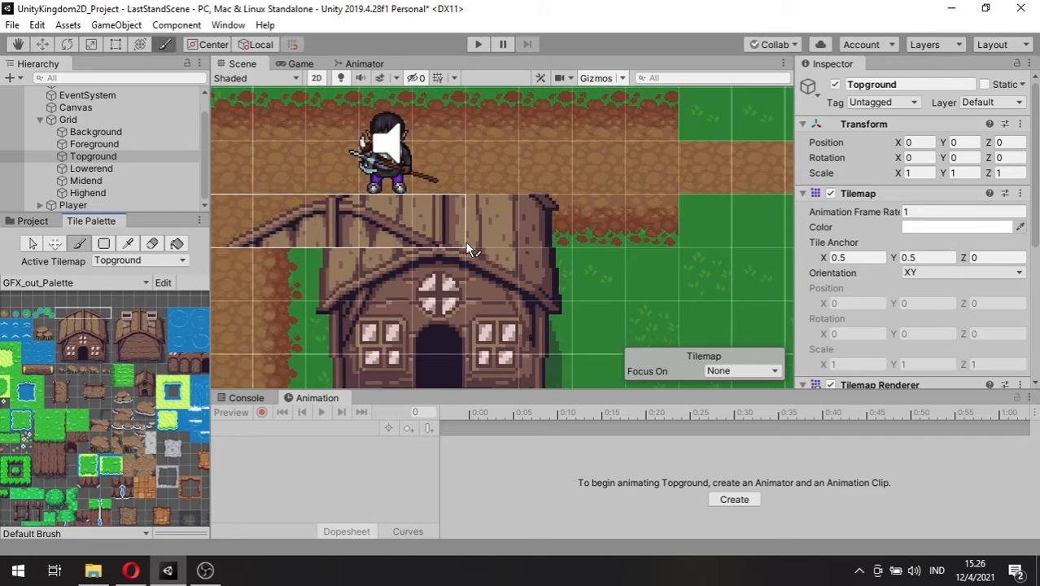
click(526, 157)
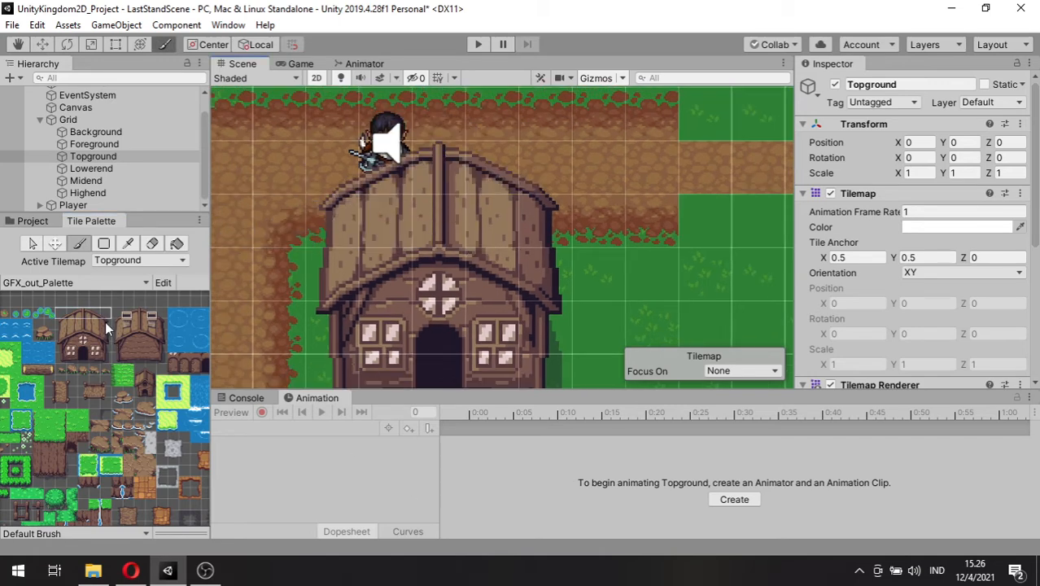
- Paint the 2×2 chimney tiles onto Topground over the left half of the roof and check the overlap in the Game view
scroll(426, 287, up, 2)
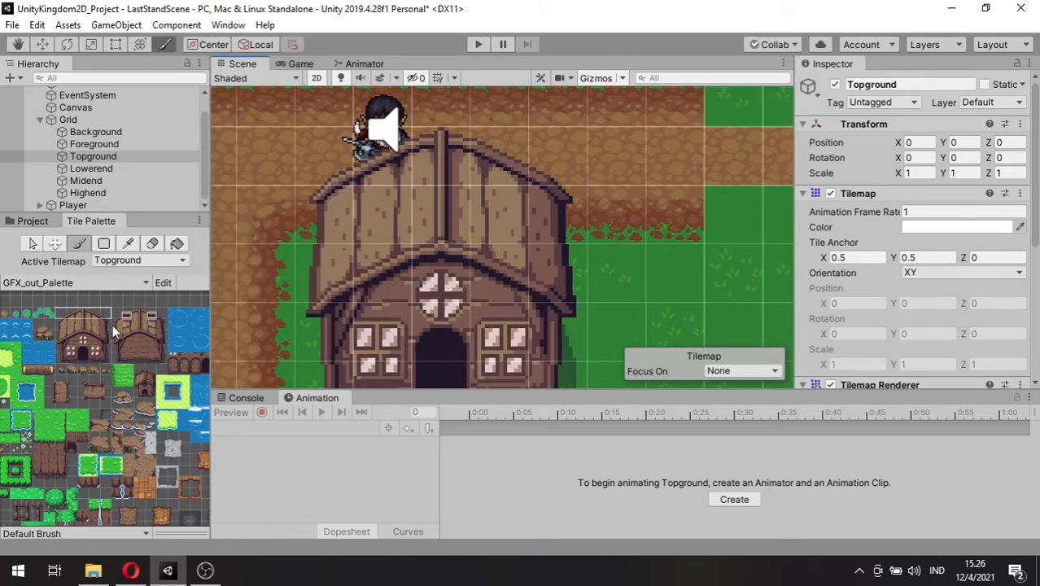
drag(122, 319, 128, 327)
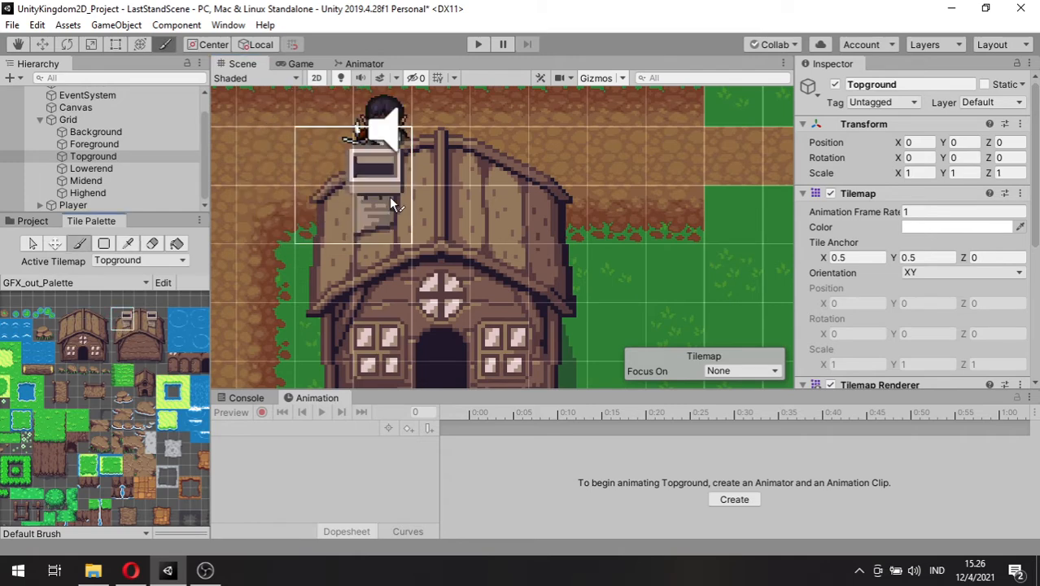
click(389, 201)
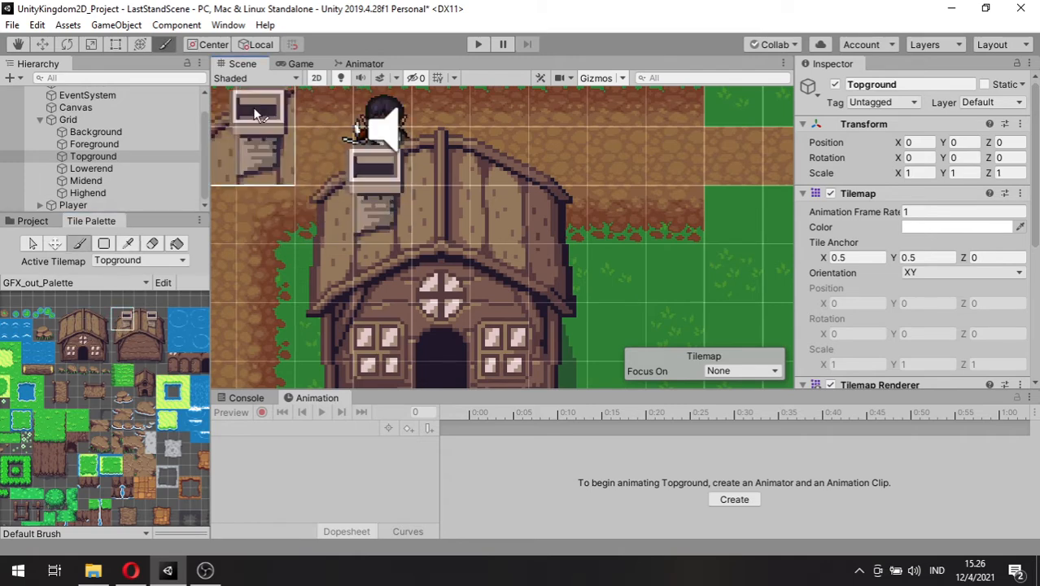
click(298, 64)
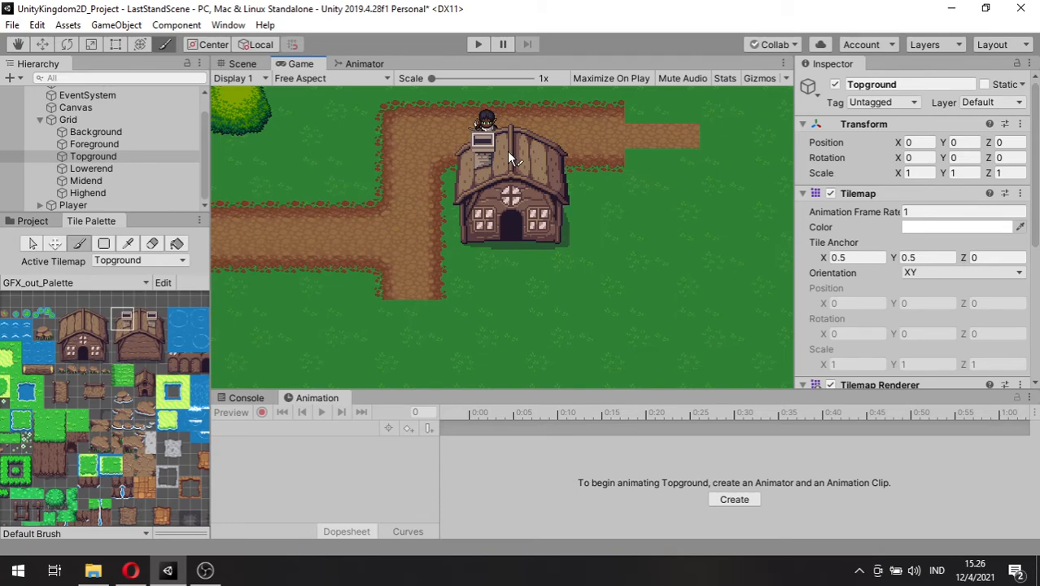
click(244, 65)
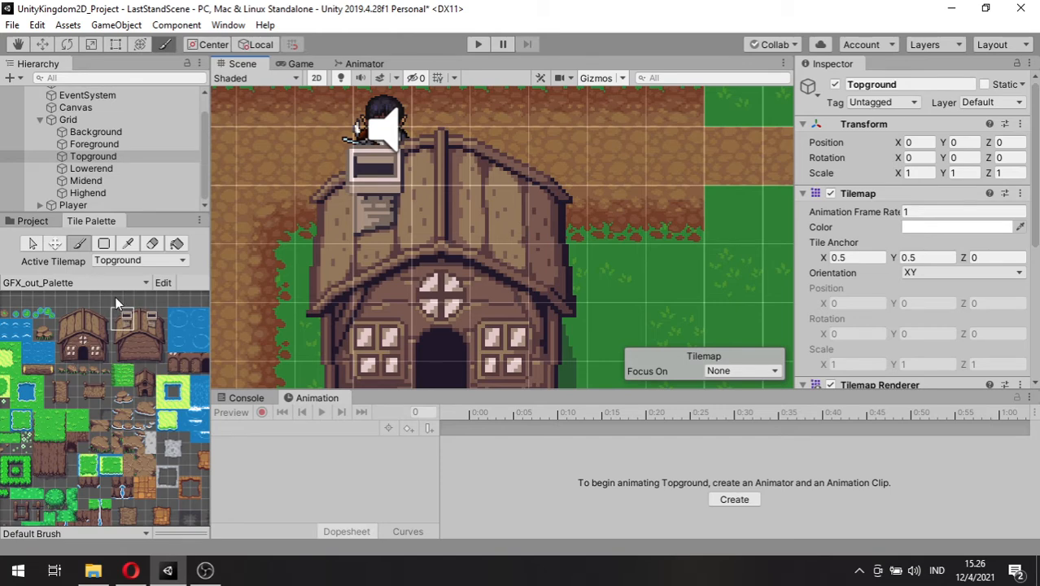
- Select the Player together with Lowerend and examine their collider outlines around the chimney and along the house's right side
click(72, 205)
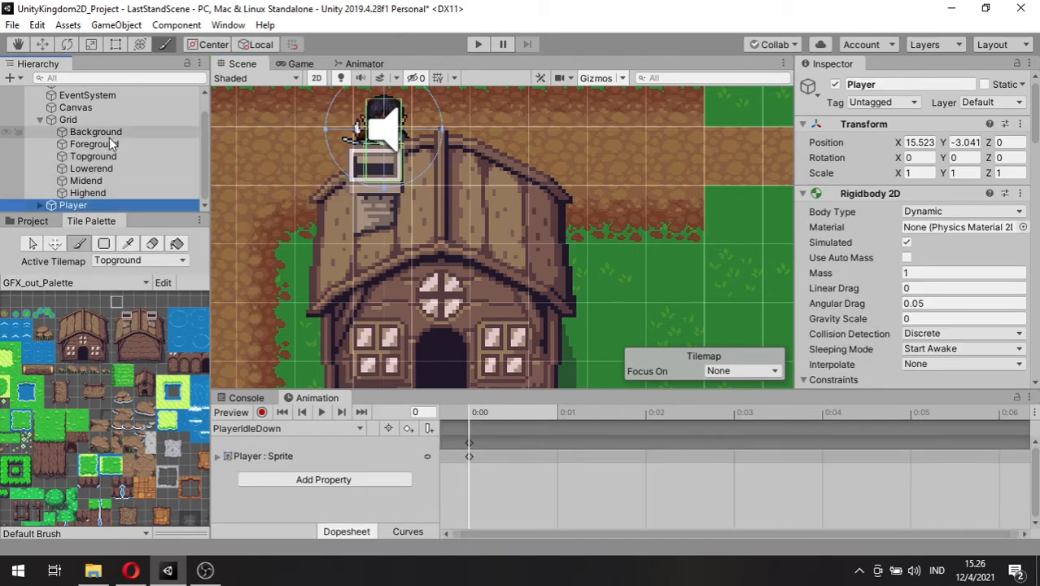
ctrl+click(94, 171)
scroll(293, 189, up, 5)
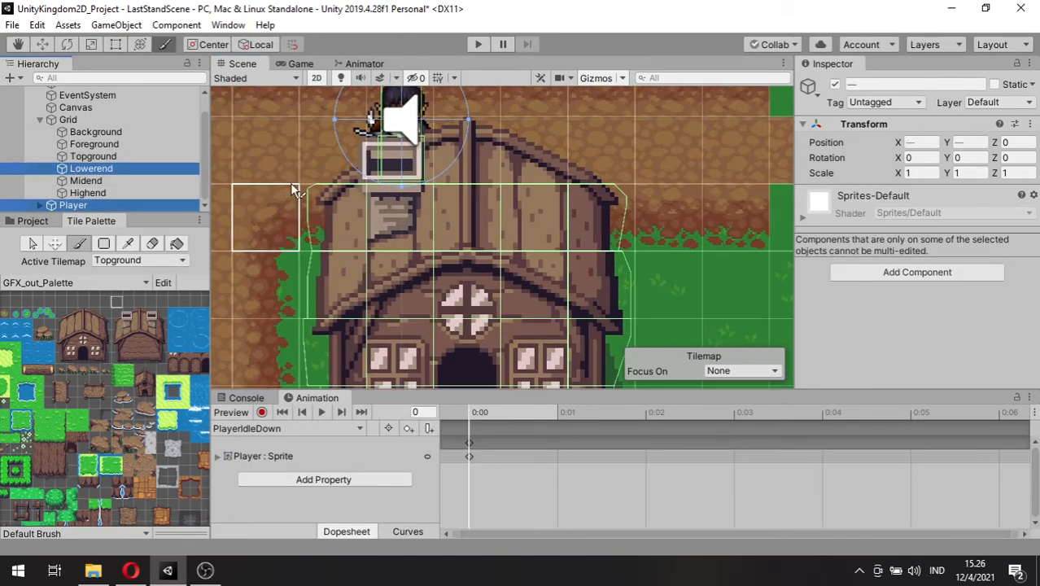
middle_drag(280, 201, 259, 243)
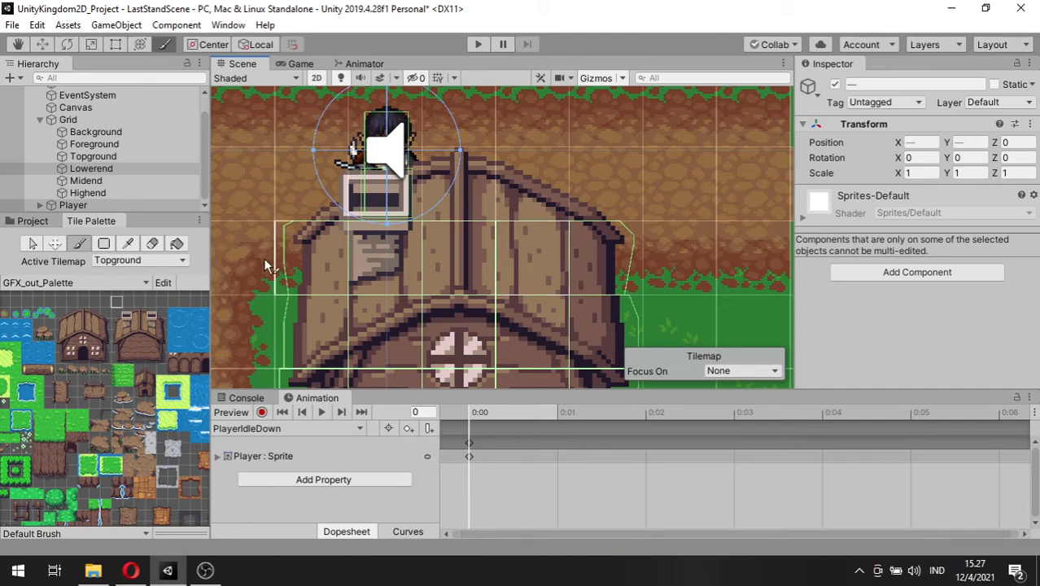
middle_drag(462, 271, 360, 159)
scroll(450, 236, down, 1)
scroll(451, 236, down, 1)
middle_drag(538, 245, 465, 269)
- Paint the tree trunk with its shadow from LPC_Palette onto Lowerend, on the grass right of the house
click(53, 285)
click(45, 323)
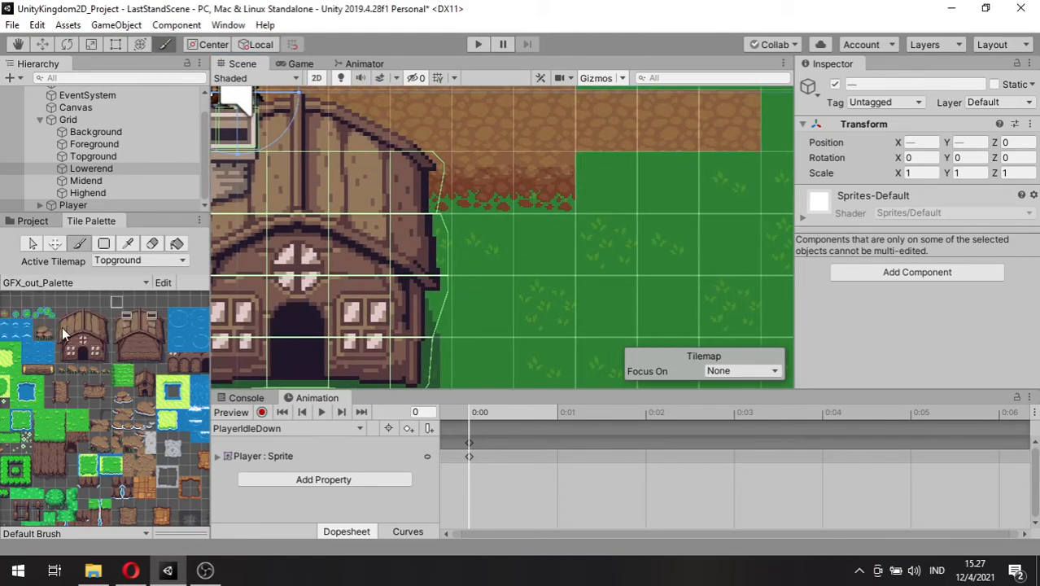
scroll(130, 382, up, 5)
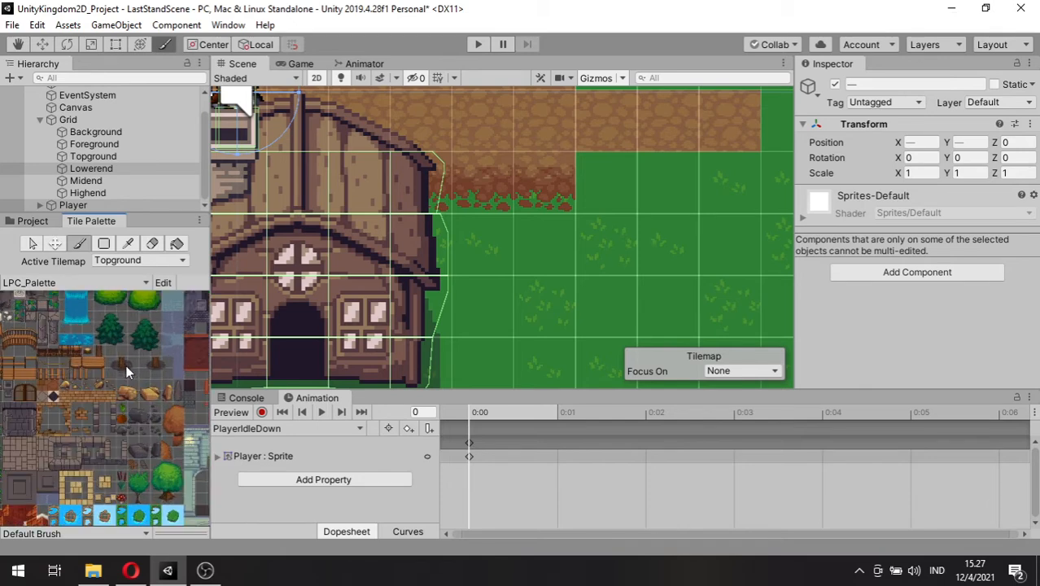
middle_drag(125, 364, 128, 448)
middle_drag(129, 404, 123, 449)
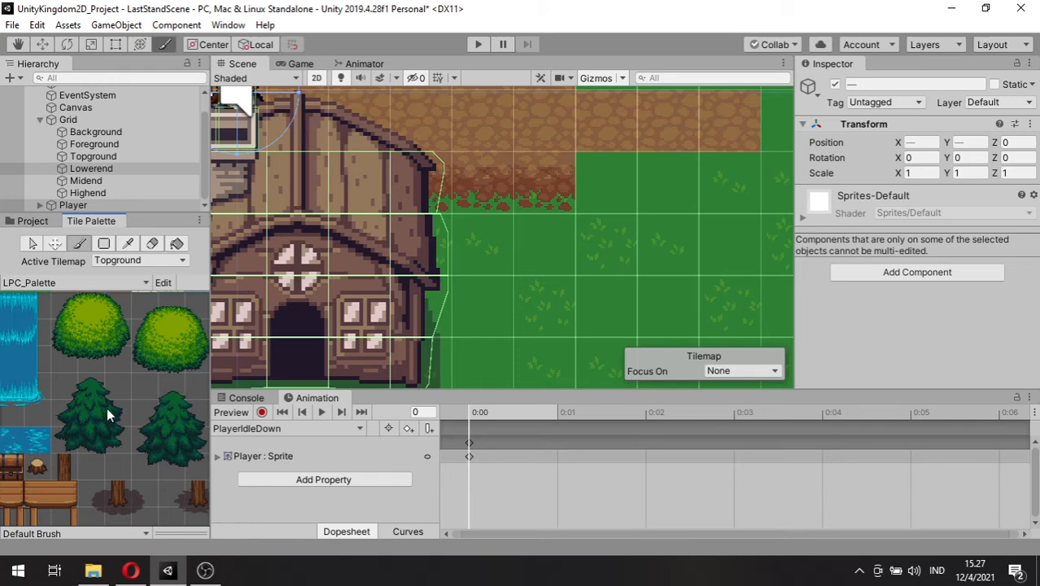
click(148, 262)
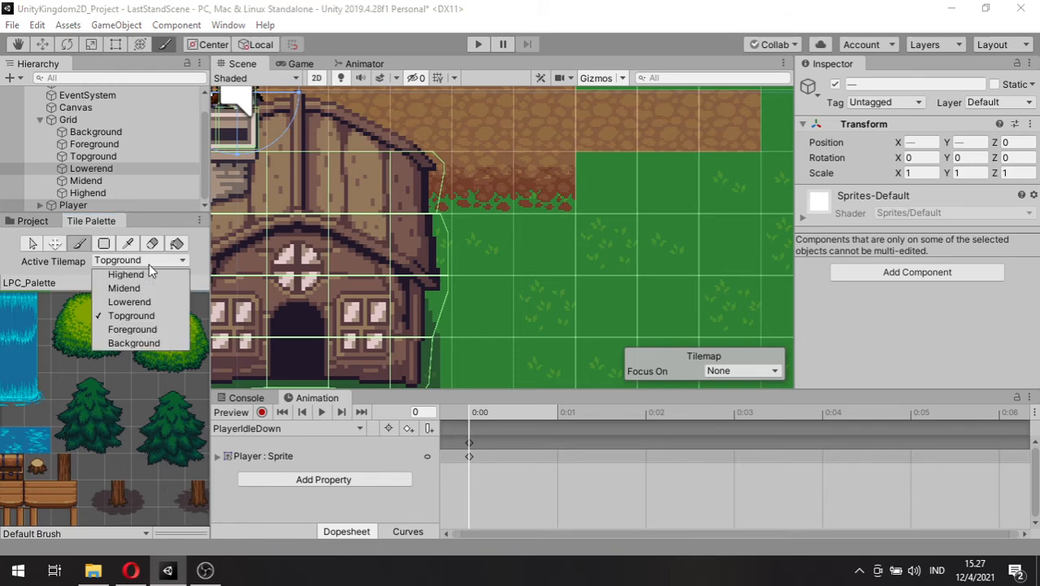
click(130, 302)
drag(91, 486, 138, 508)
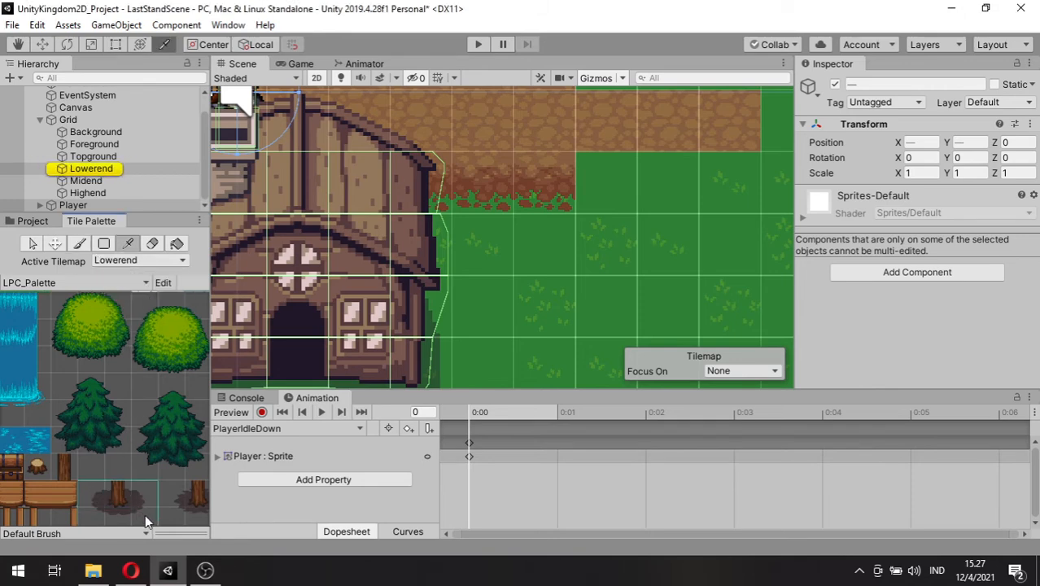
click(656, 280)
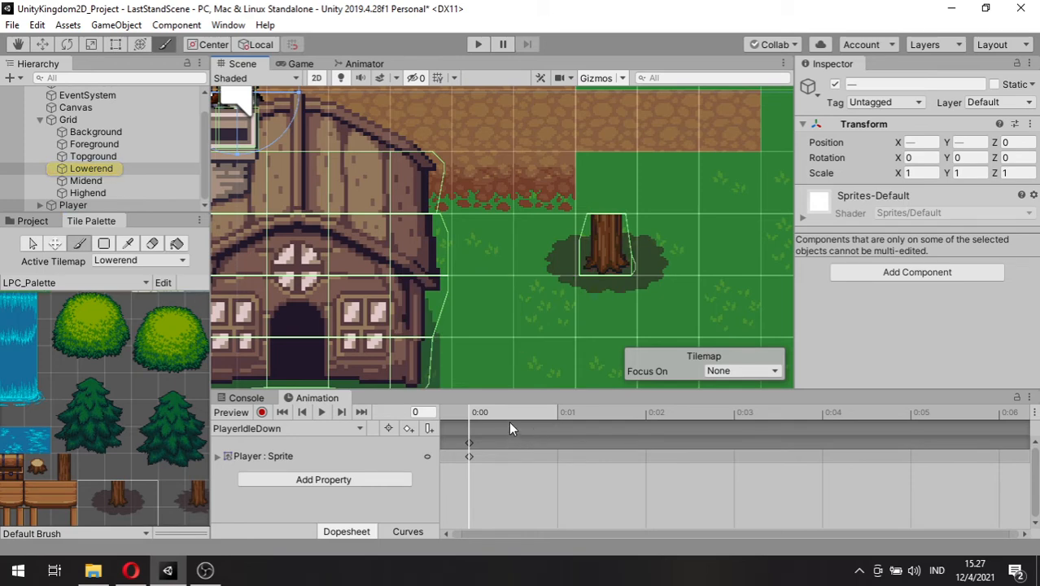
scroll(482, 352, up, 2)
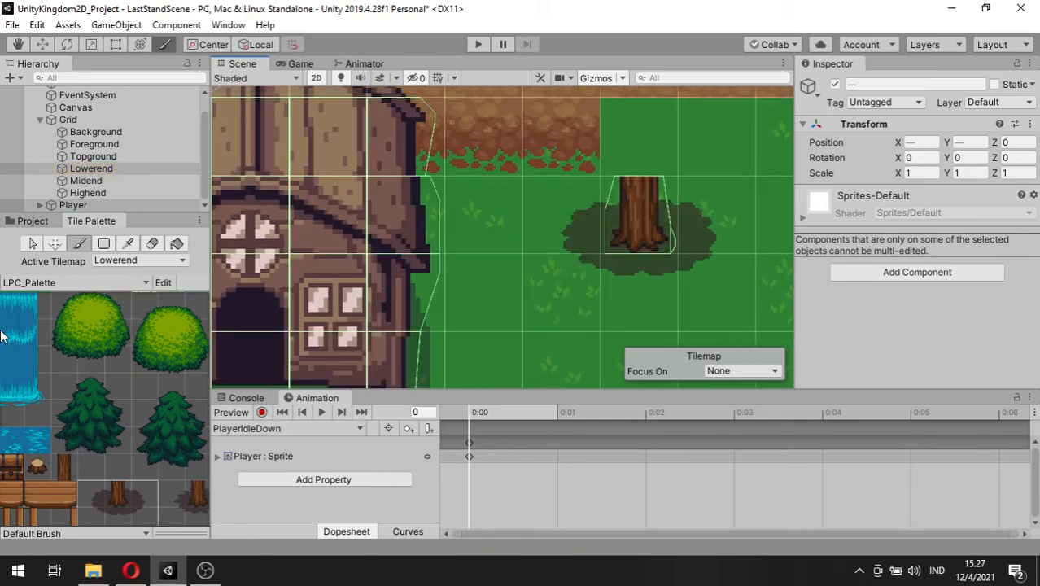
click(90, 388)
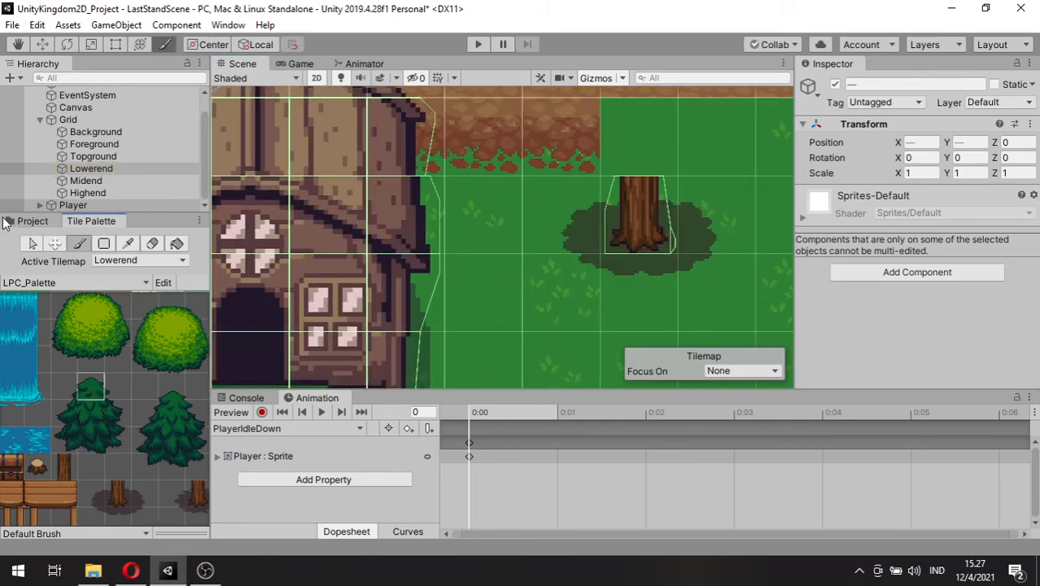
click(32, 244)
click(606, 240)
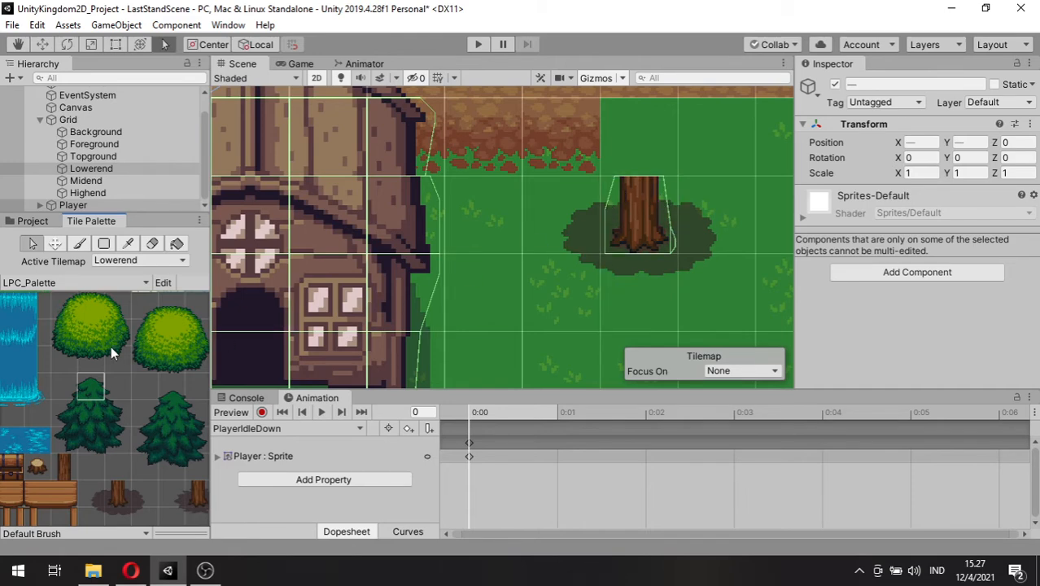
drag(111, 346, 70, 312)
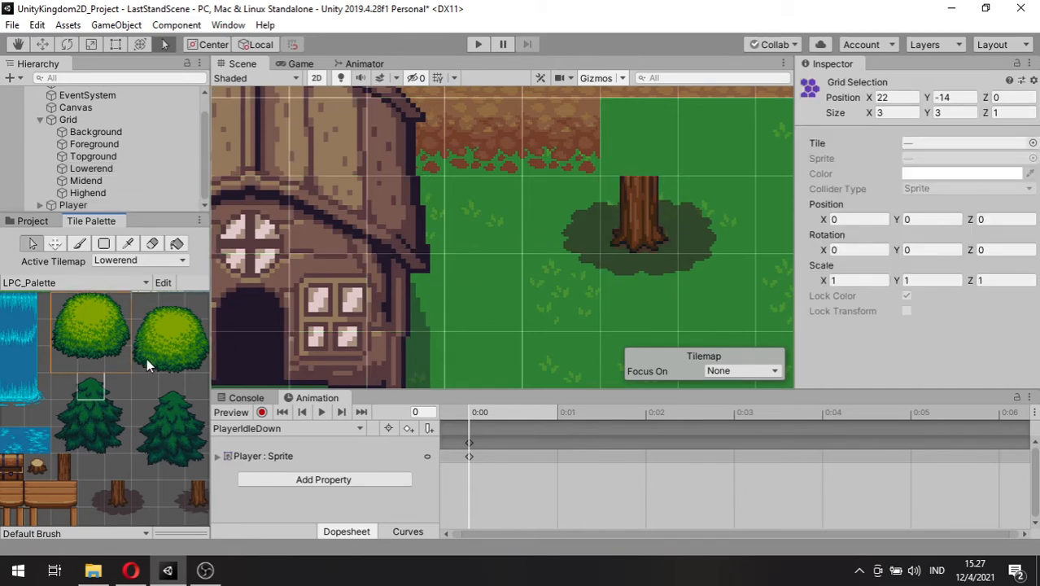
- Paint the 3×3 round light-green tree canopy onto Topground directly above the trunk and check it in the Game view
click(129, 246)
click(119, 260)
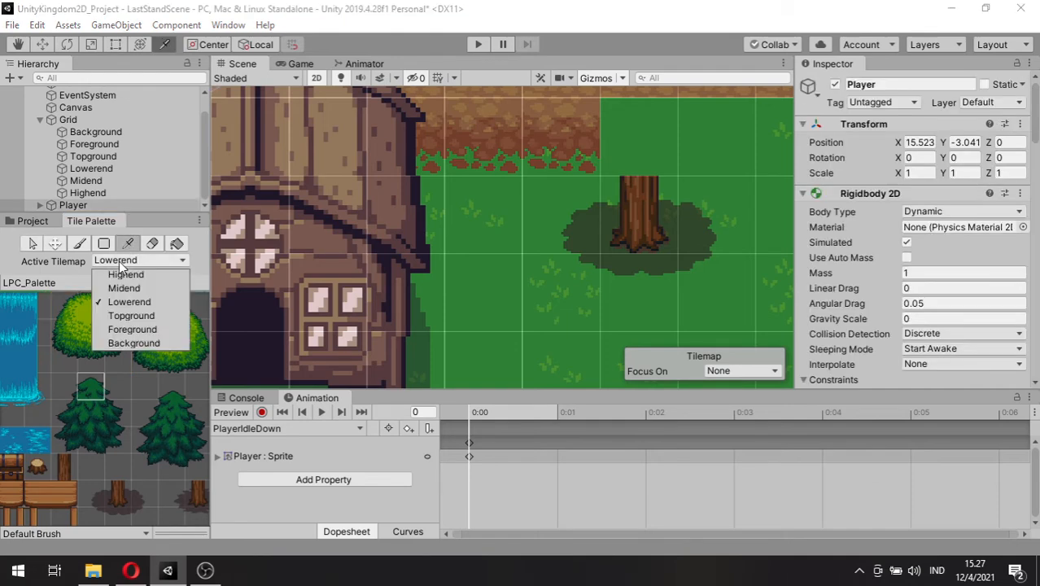
click(131, 316)
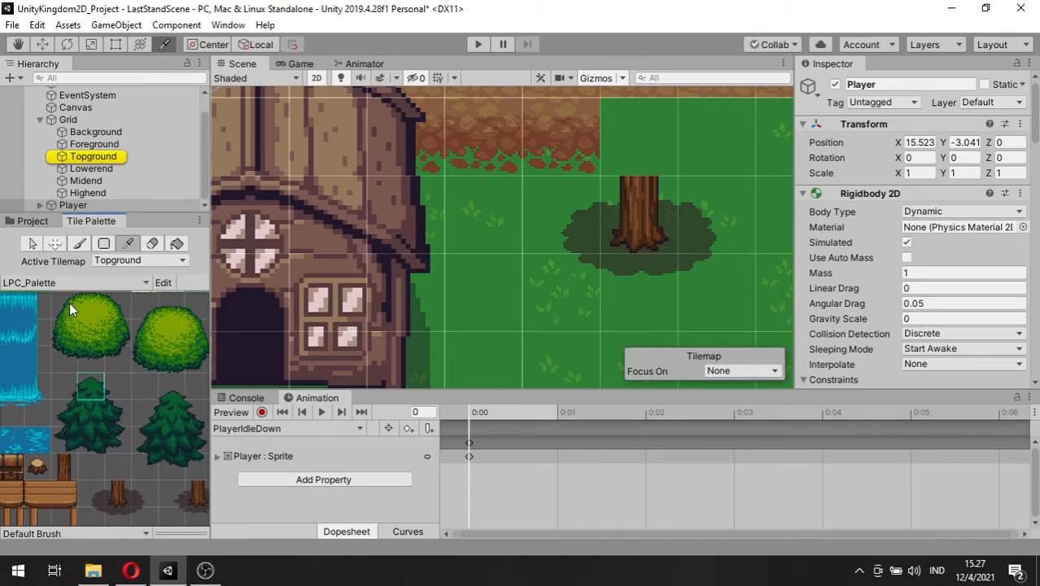
drag(70, 302, 122, 357)
scroll(675, 207, down, 2)
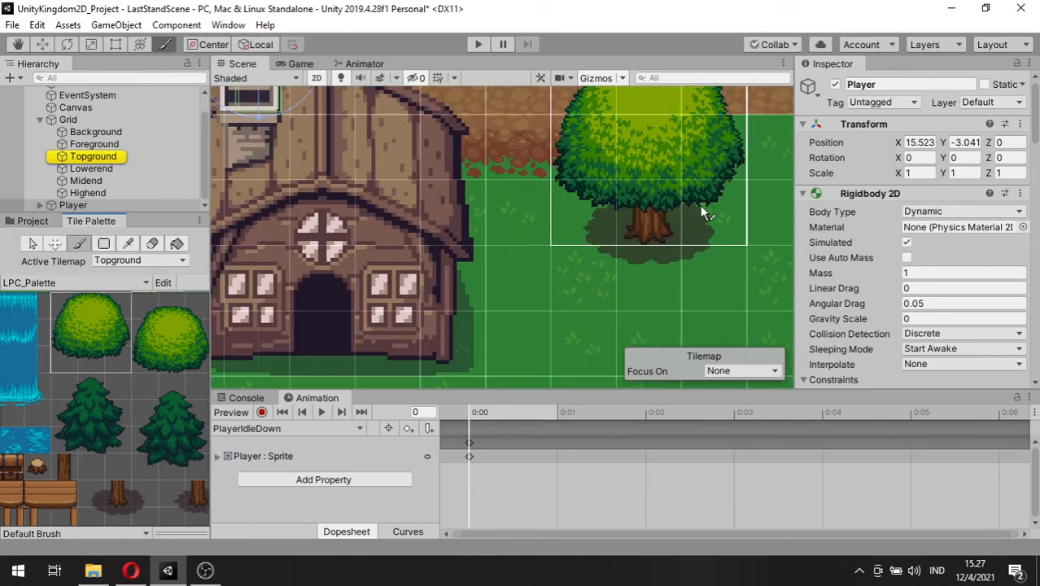
middle_drag(700, 205, 512, 322)
click(540, 318)
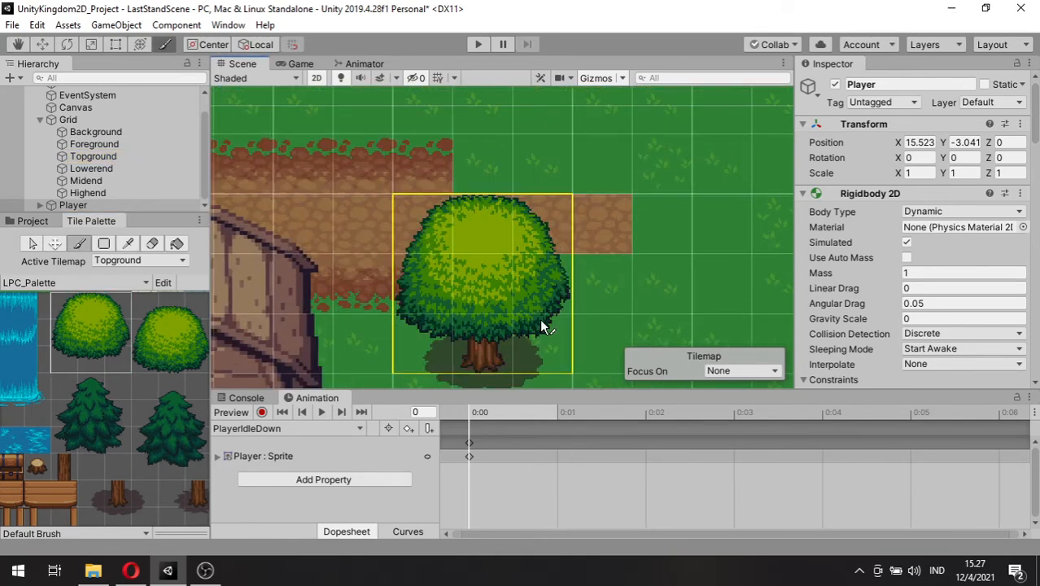
middle_drag(612, 266, 628, 168)
click(98, 360)
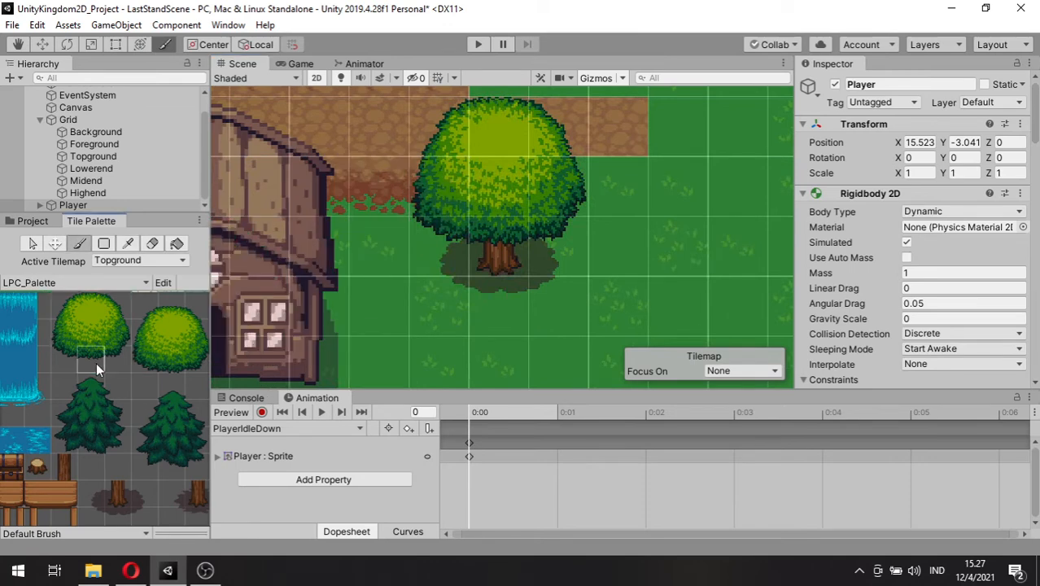
click(299, 63)
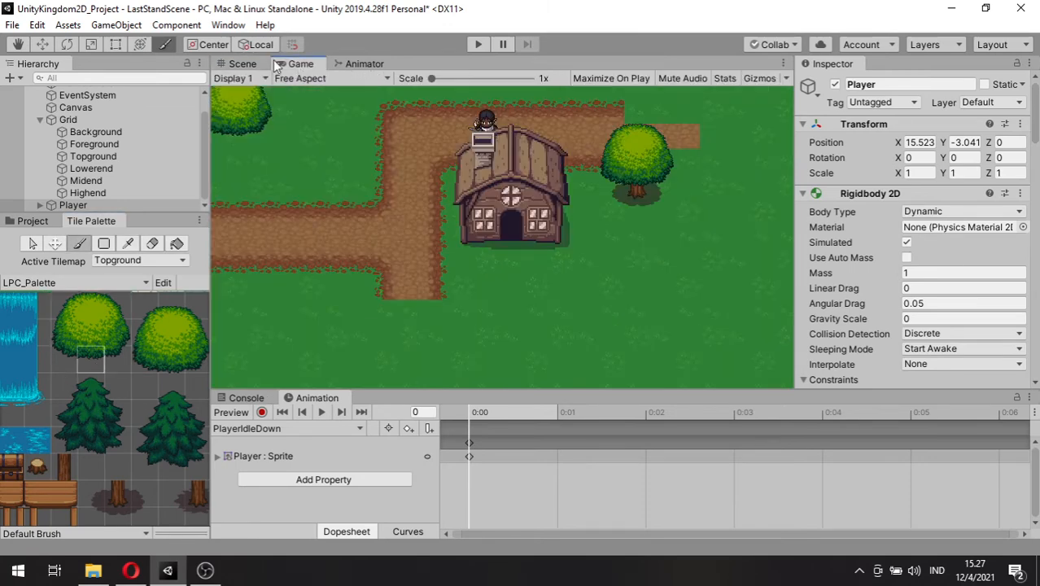
click(243, 64)
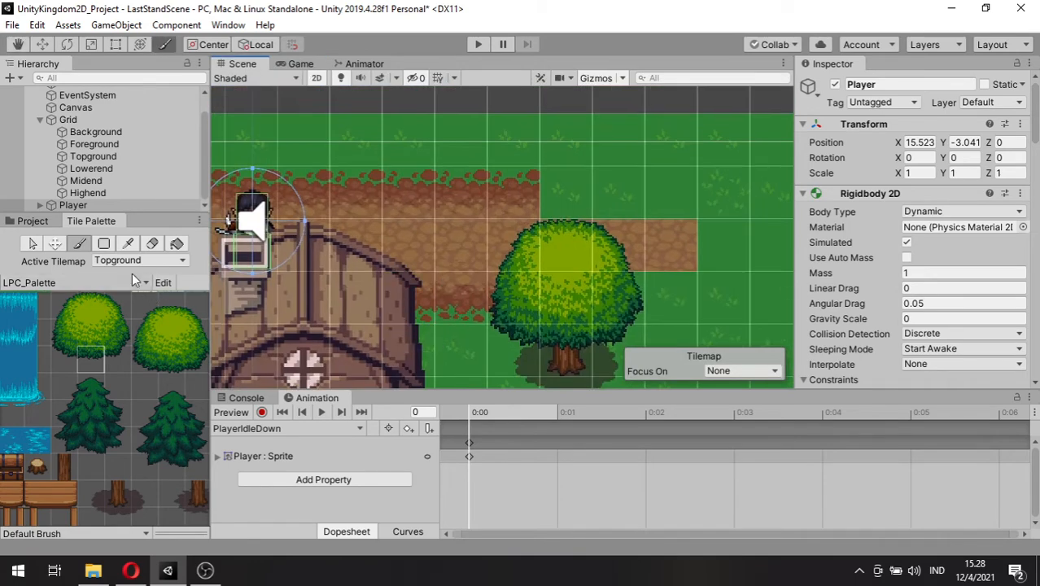
- Move the Player beneath the new tree's canopy to about X 21.11, Y -5.44 and check the overlap in the Game view
click(77, 205)
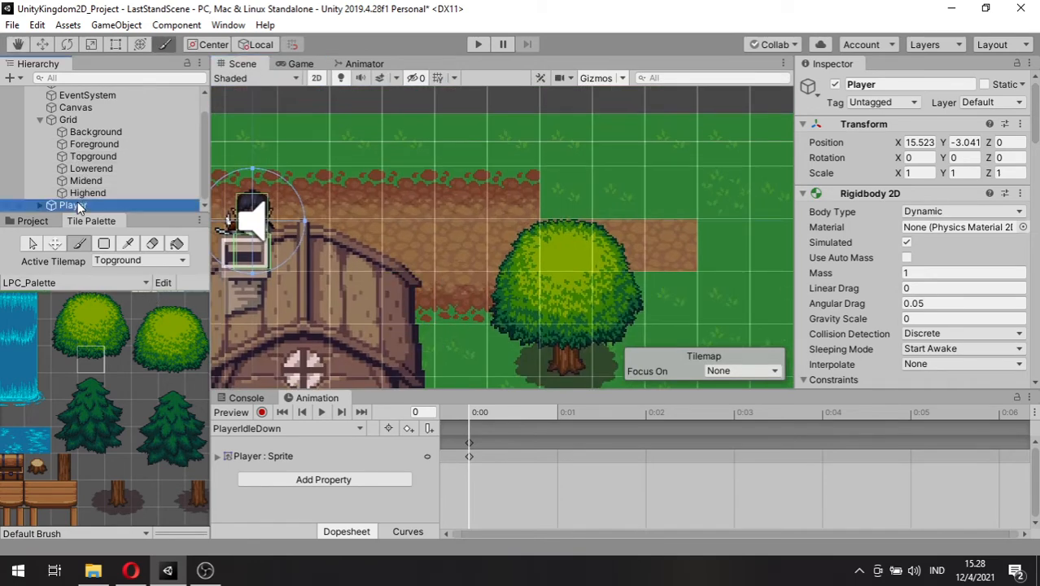
key(w)
drag(265, 211, 469, 297)
scroll(522, 330, up, 5)
middle_drag(538, 281, 523, 249)
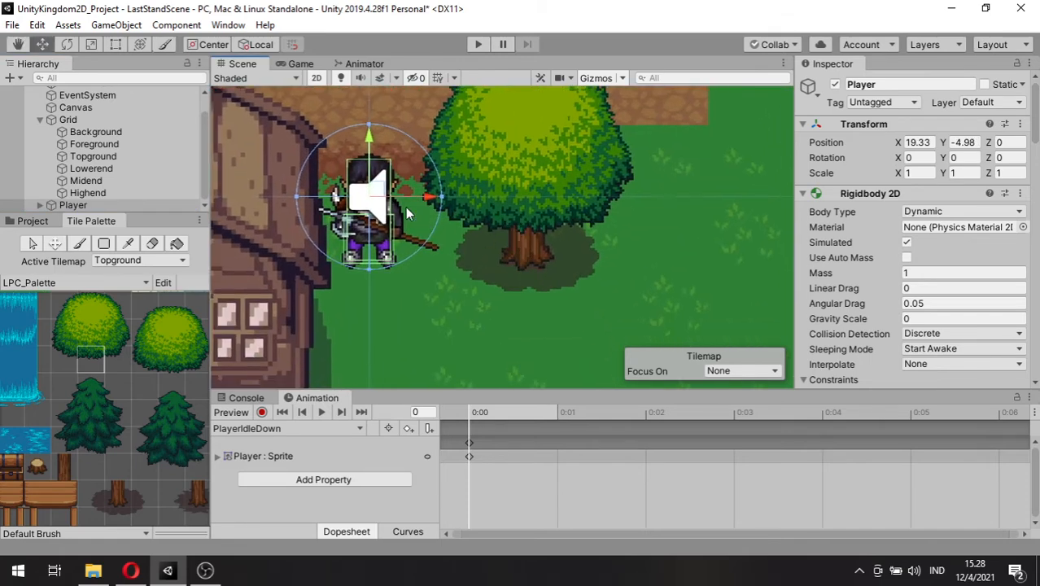
drag(383, 195, 505, 231)
click(303, 64)
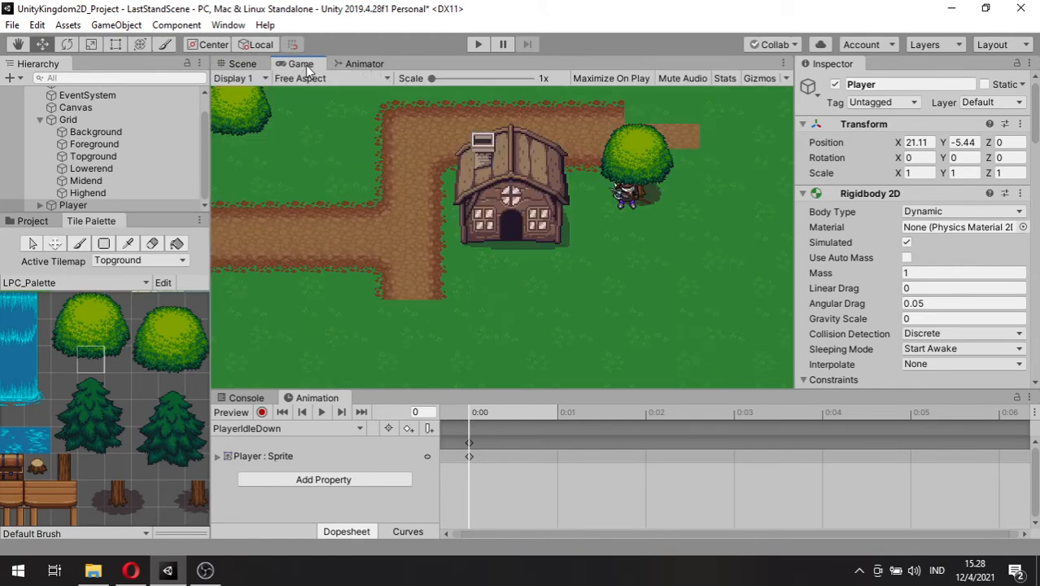
click(254, 62)
- Move the Player against the trunk's left side, about X 20.77, Y -5.06, and examine its collider outline together with Lowerend's
drag(508, 231, 480, 201)
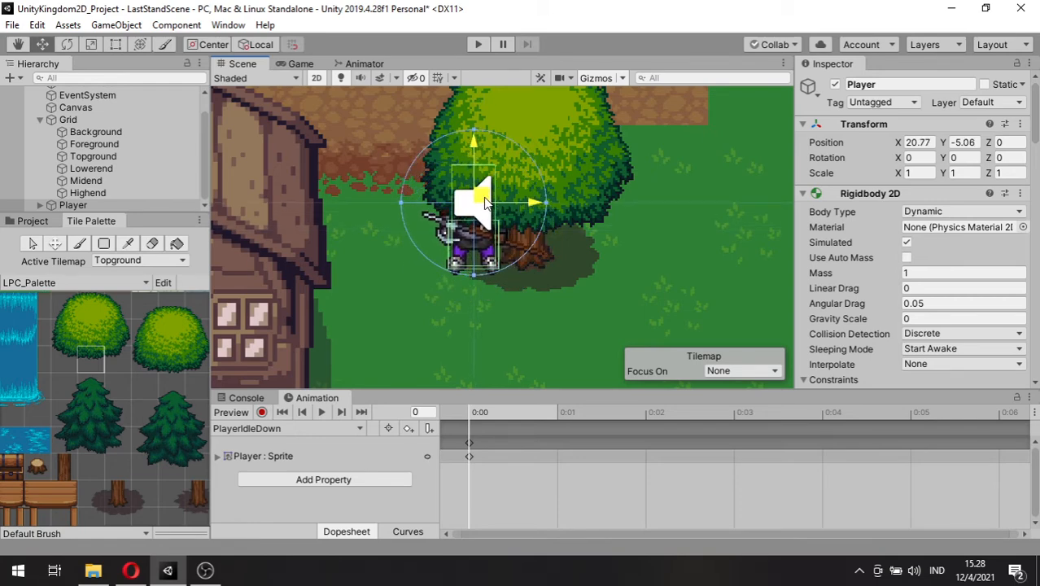
ctrl+click(91, 168)
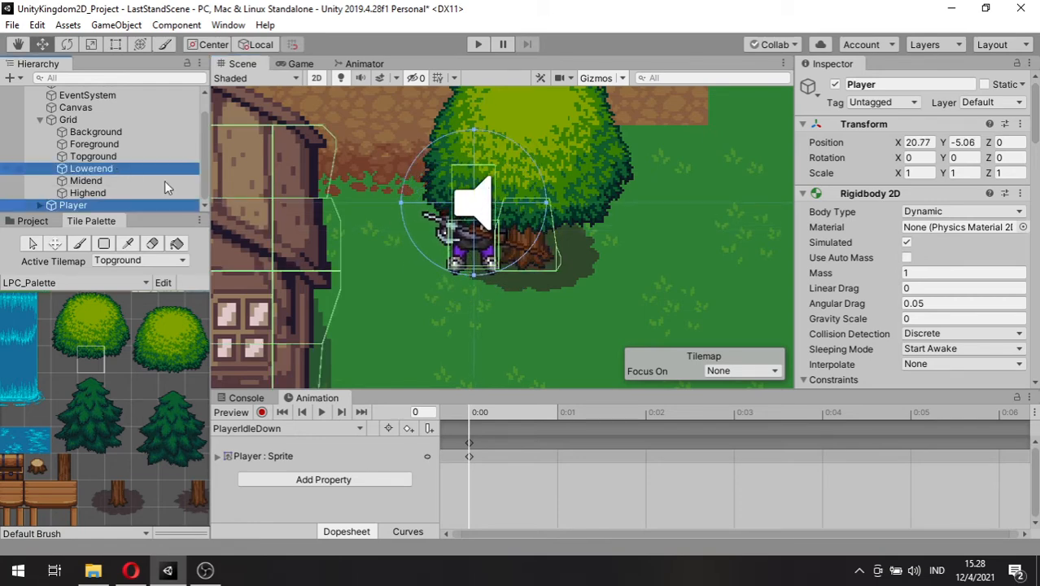
scroll(499, 299, up, 3)
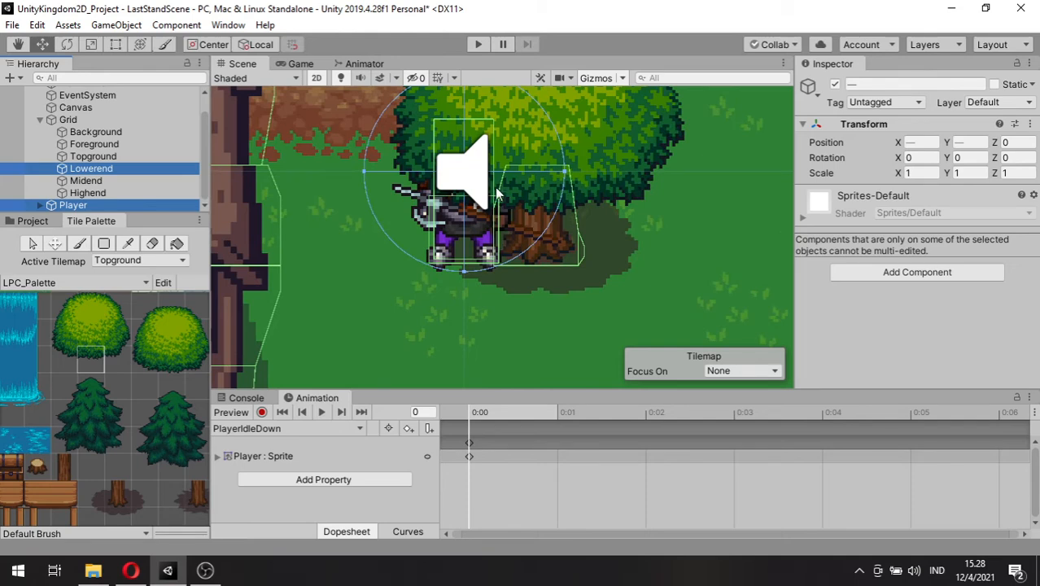
- Move the Player alone behind the round tree's canopy, to about X 21.49, Y -3.98, and check that the foliage covers it
middle_drag(617, 216, 614, 244)
click(99, 204)
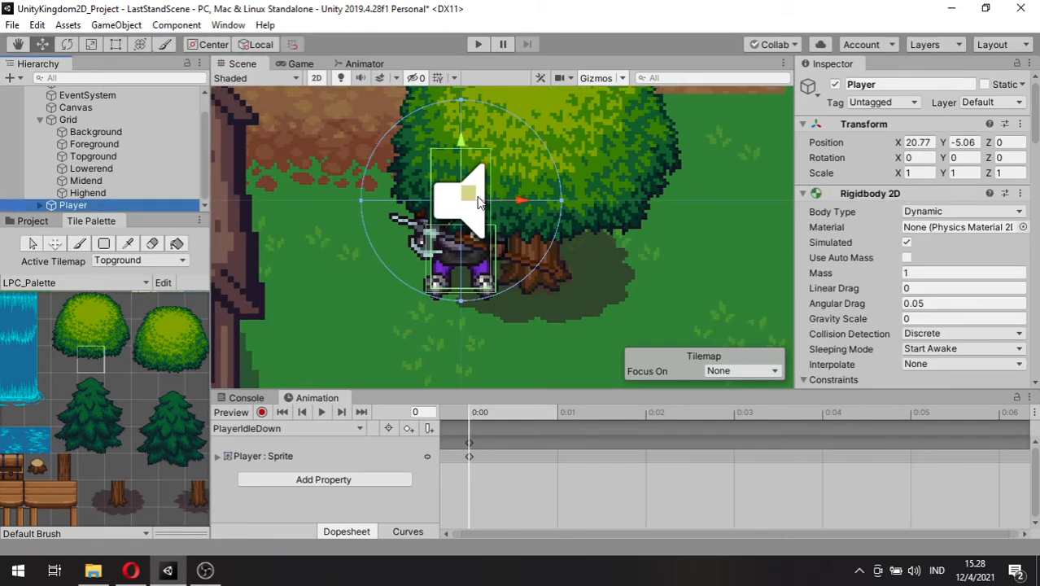
drag(481, 186, 543, 98)
middle_drag(542, 98, 532, 171)
drag(528, 166, 527, 158)
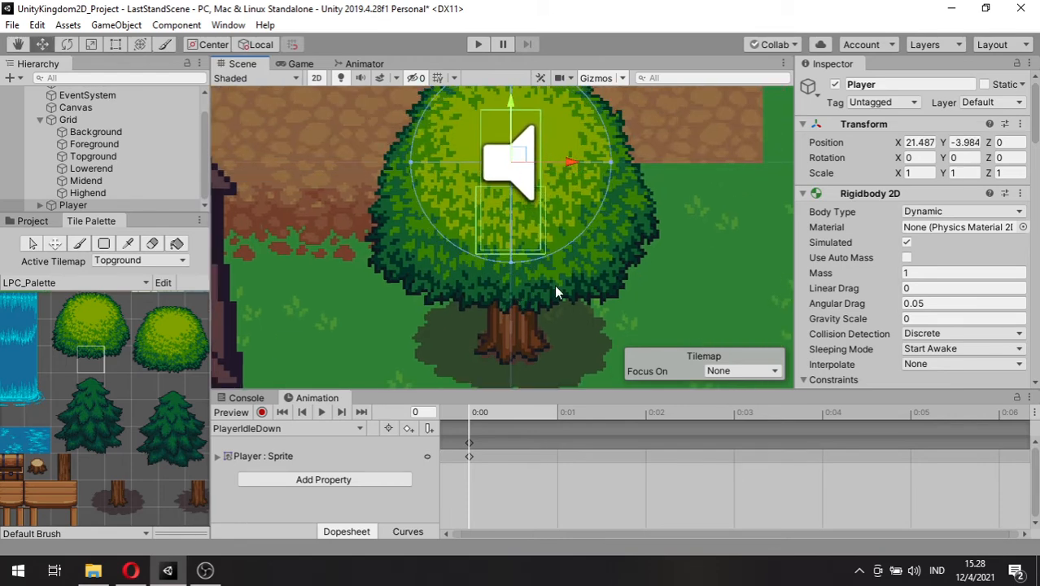
- Move the Player behind the canopy's lower right edge, to about X 22.44, Y -4.49, and check the partial overlap
middle_drag(554, 284, 553, 234)
drag(515, 116, 614, 160)
middle_drag(472, 247, 456, 335)
middle_drag(592, 256, 578, 291)
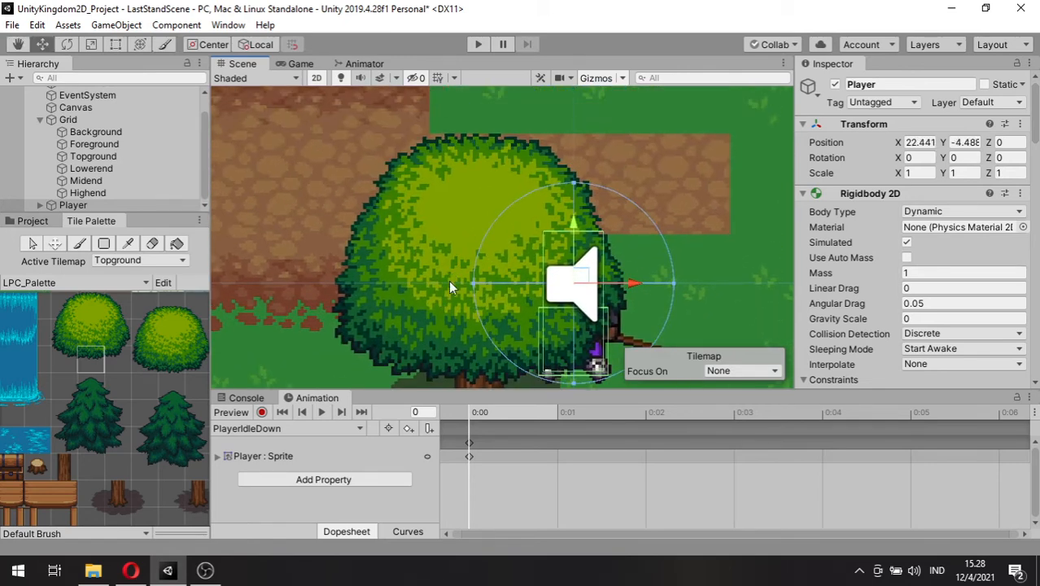
- Move the Player past the canopy's left edge onto the grass between the house and the tree, about X 19.72, Y -5.57
drag(574, 281, 319, 232)
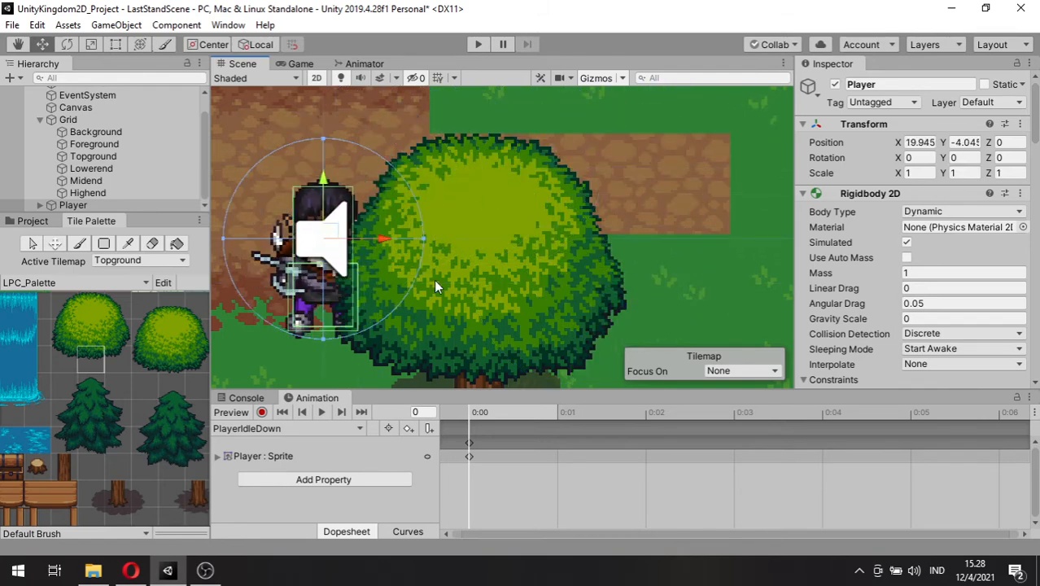
scroll(435, 280, down, 7)
middle_drag(438, 286, 542, 229)
scroll(541, 228, down, 9)
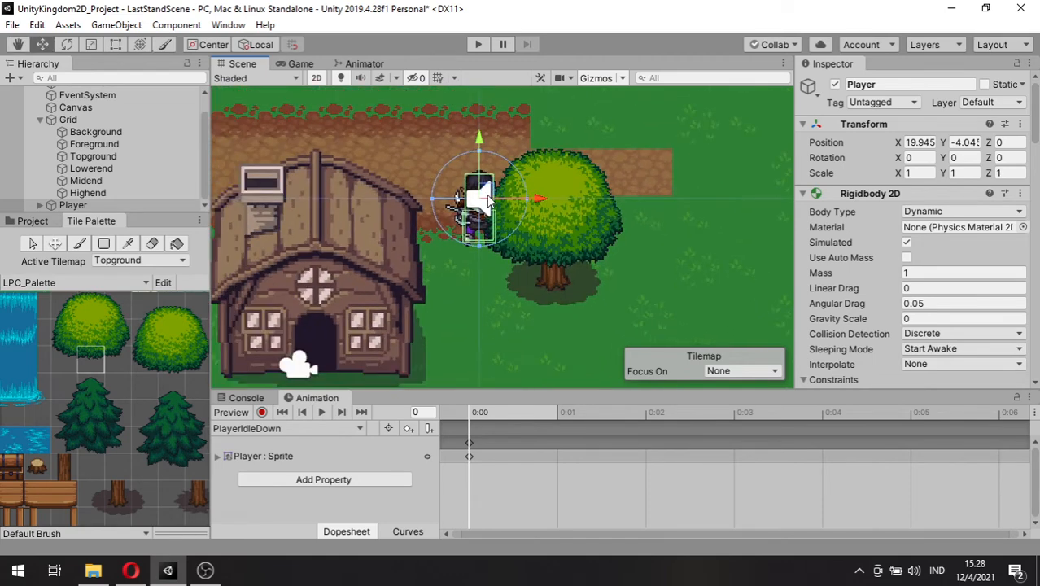
drag(488, 198, 476, 343)
- Switch the tile palette to GFX_out_Palette and bring up its wooden house tiles
click(66, 282)
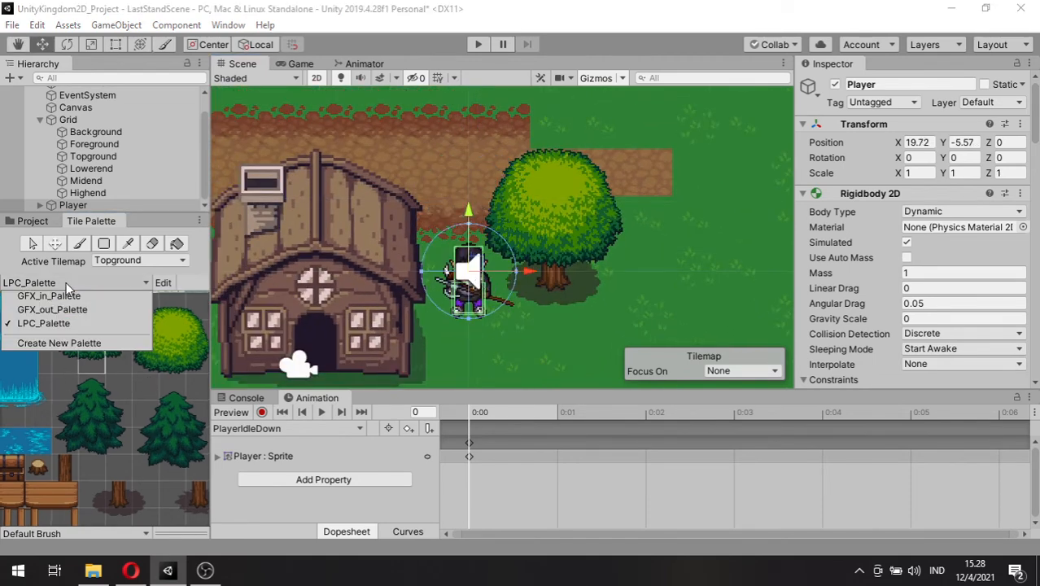
click(68, 310)
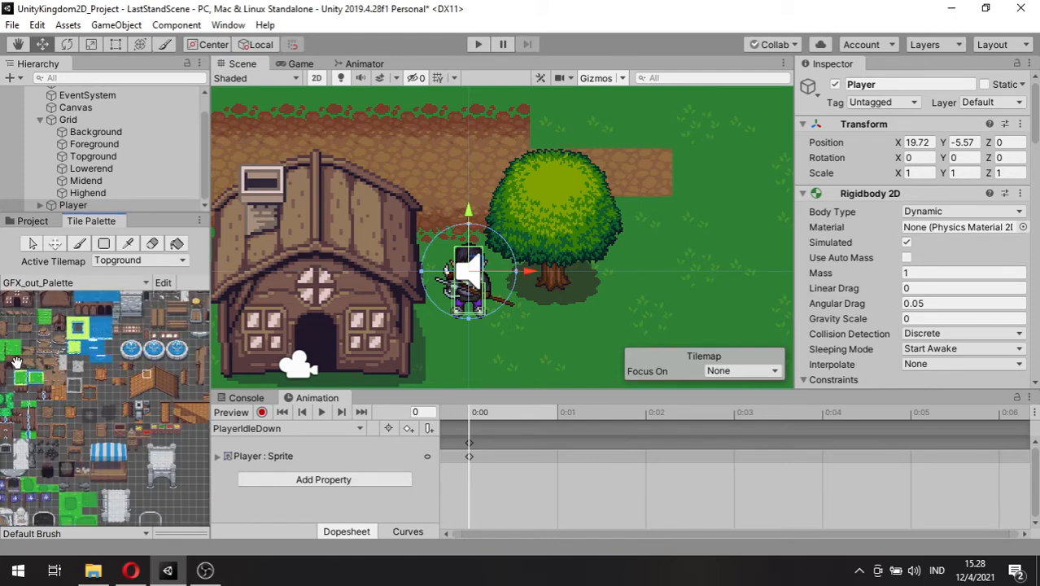
scroll(70, 376, up, 6)
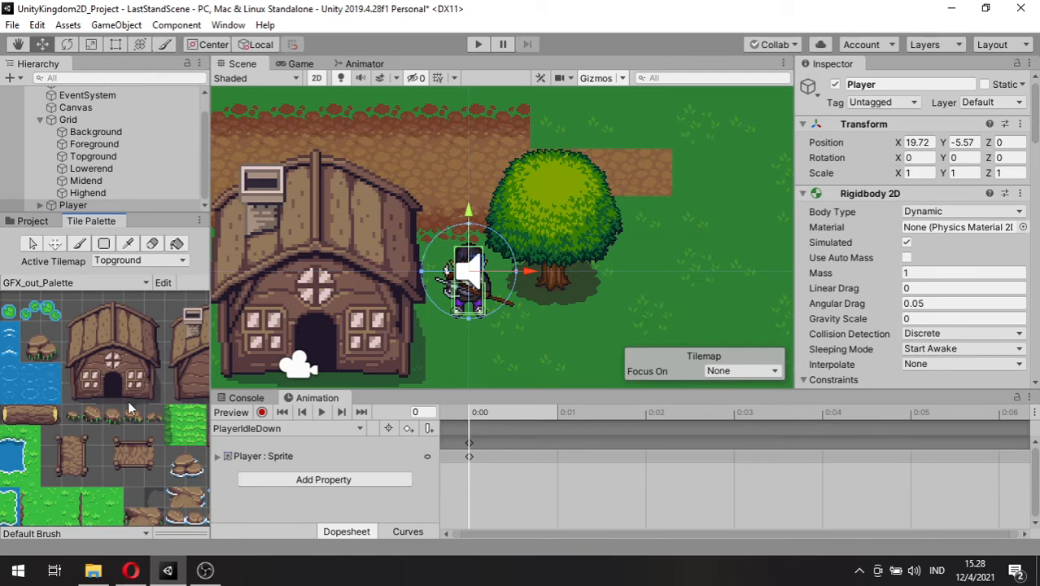
- Pick the wooden house's 5×2 lower wall section as the brush and preview it on the grass beside the tree
scroll(93, 389, up, 1)
drag(79, 376, 157, 397)
scroll(712, 305, down, 2)
middle_drag(712, 305, 571, 309)
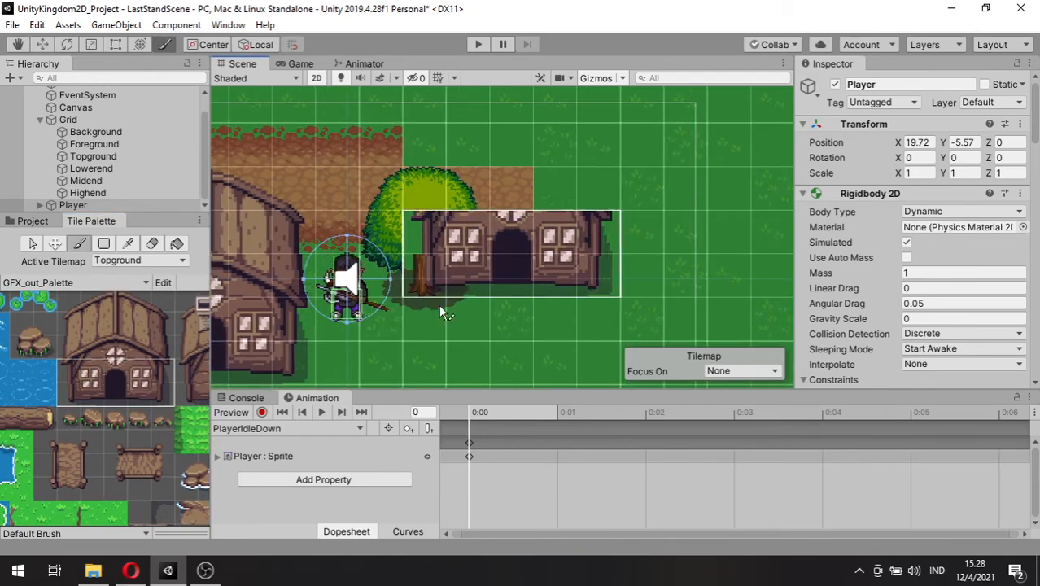
- Find the round stone tower in GFX_out_Palette and set the active tilemap to Lowerend for its base
mouse_move(82, 476)
middle_down()
mouse_move(192, 371)
mouse_move(169, 331)
mouse_move(64, 462)
mouse_move(98, 393)
mouse_move(108, 428)
mouse_move(104, 399)
middle_up()
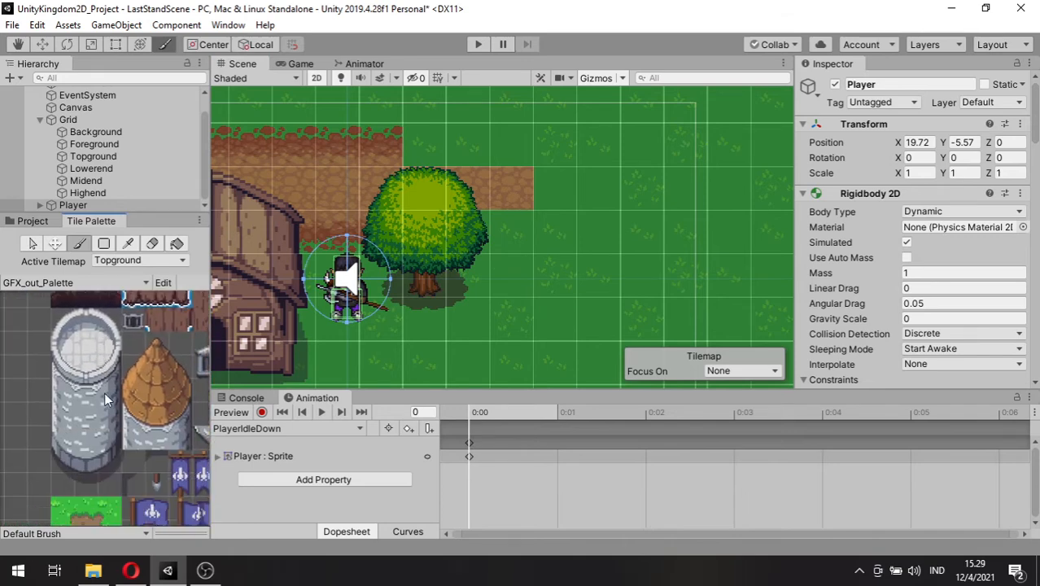
click(118, 262)
click(134, 300)
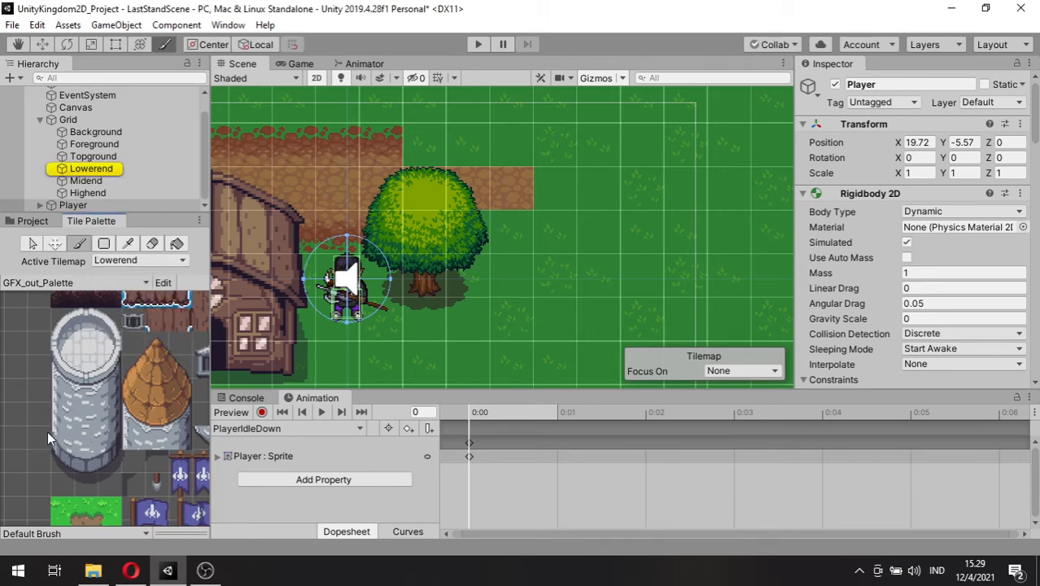
- Paint the lower half of the round stone tower on the Lowerend tilemap beside the tree and show that tilemap's collider outlines
drag(54, 417, 111, 481)
click(657, 314)
middle_drag(515, 327, 366, 392)
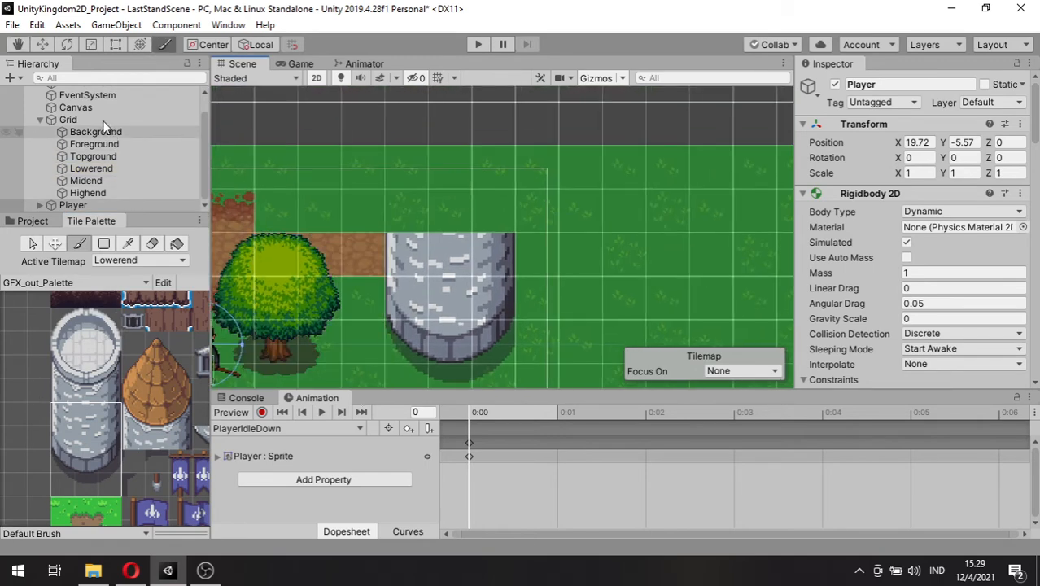
click(96, 172)
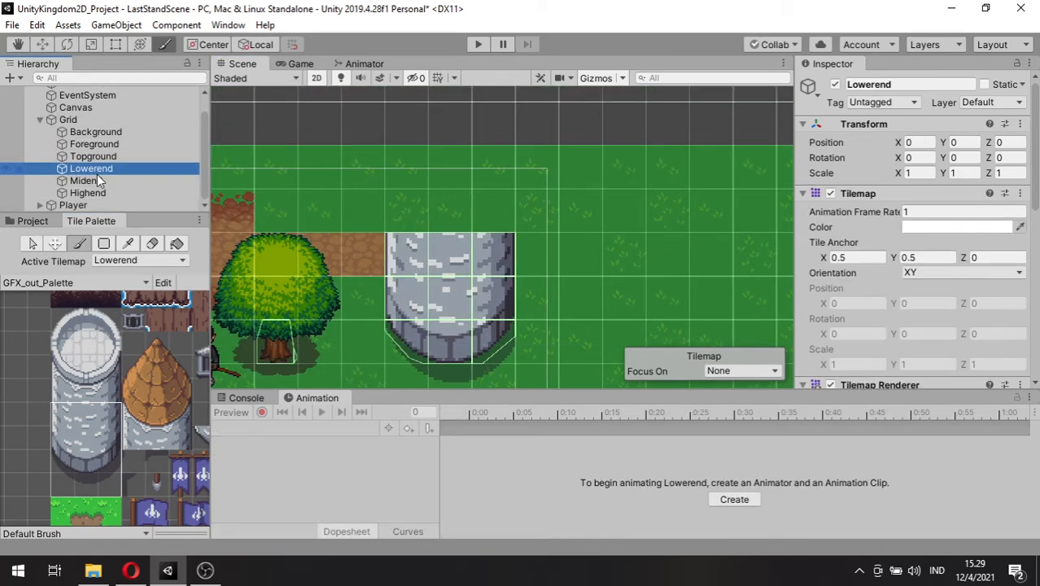
scroll(270, 204, up, 2)
scroll(133, 354, down, 1)
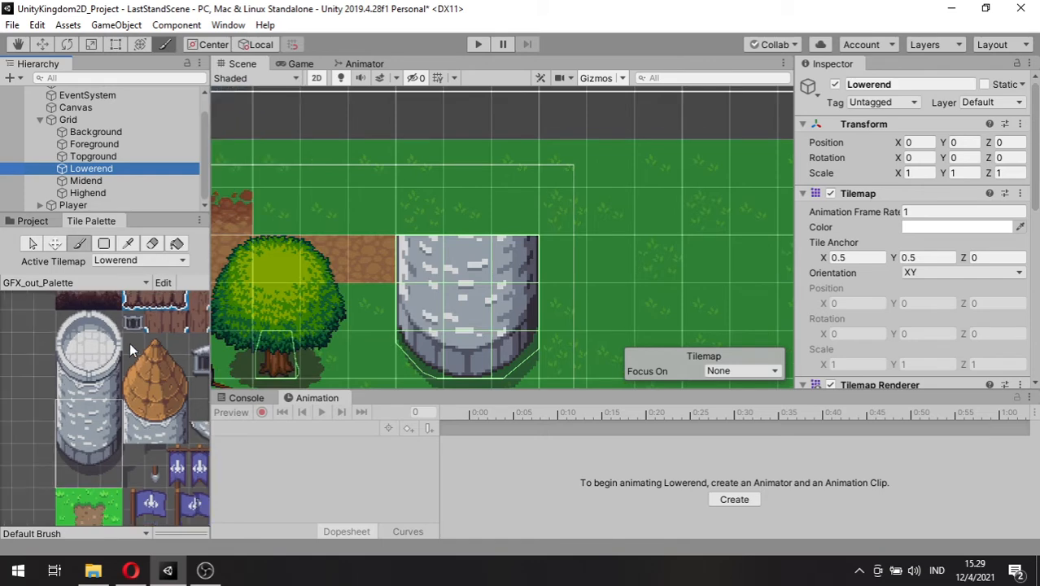
- Paint the cone-roofed tower top on the Topground tilemap above the stone tower base and check it in the Game view
click(144, 260)
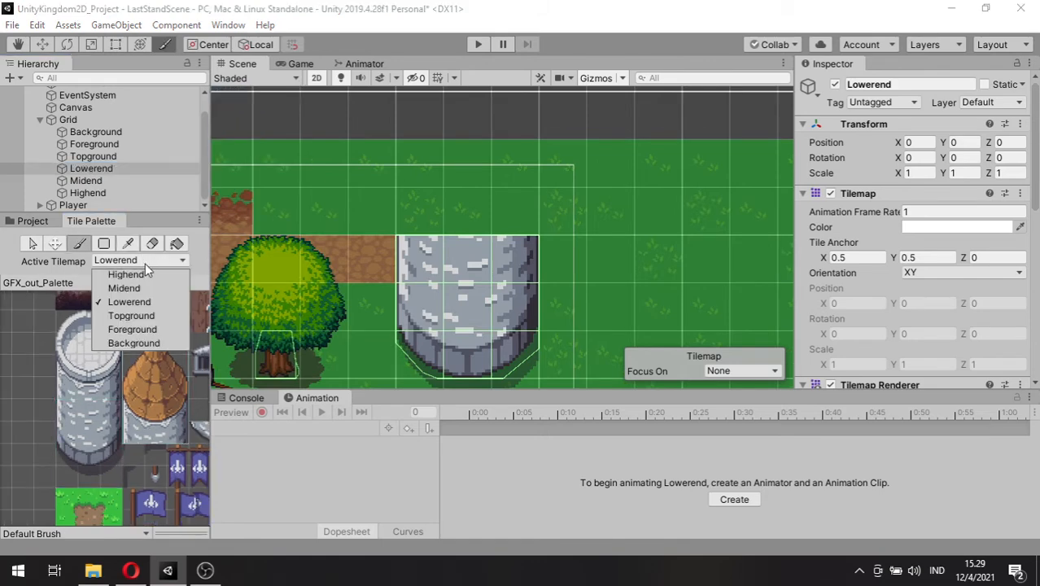
click(132, 316)
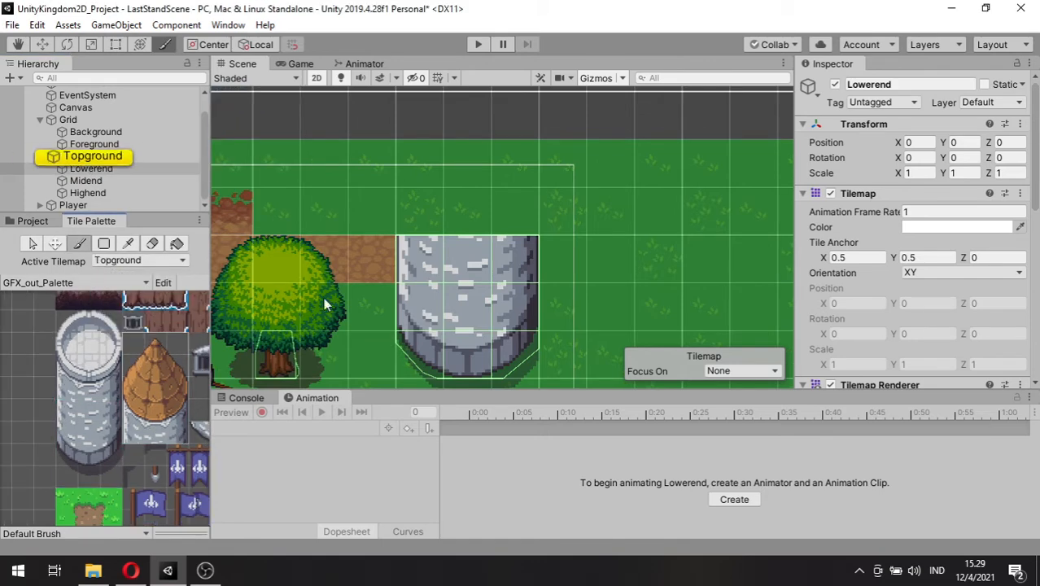
scroll(333, 295, down, 2)
middle_drag(273, 371, 249, 395)
click(423, 270)
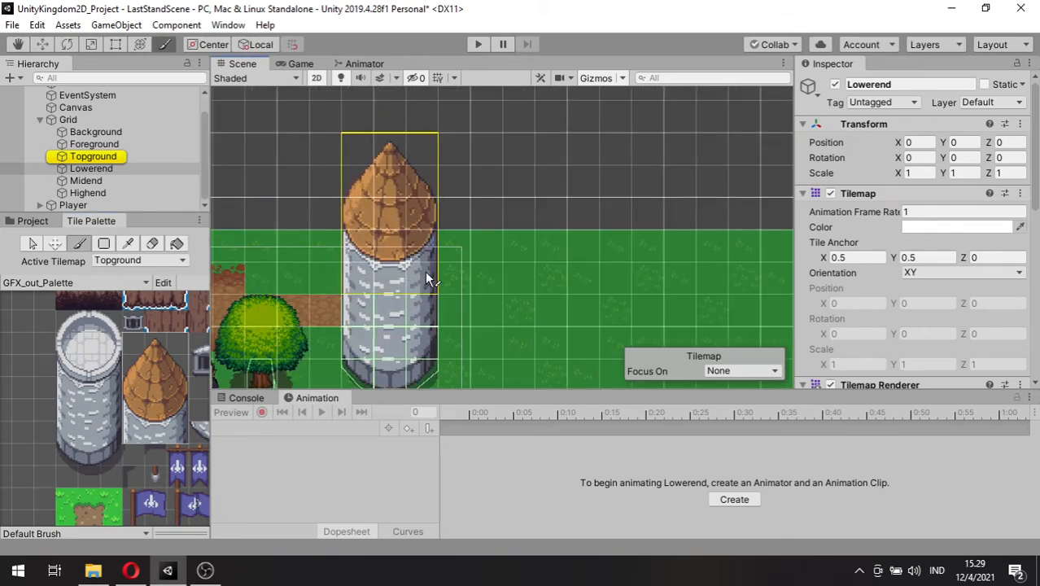
scroll(596, 271, down, 5)
middle_drag(598, 281, 634, 228)
scroll(636, 233, down, 1)
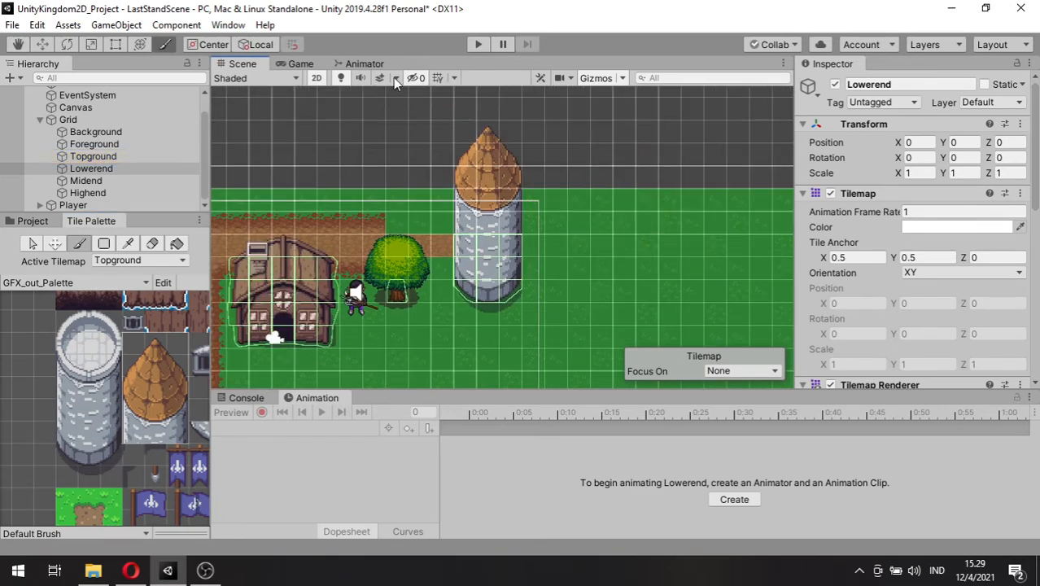
click(300, 64)
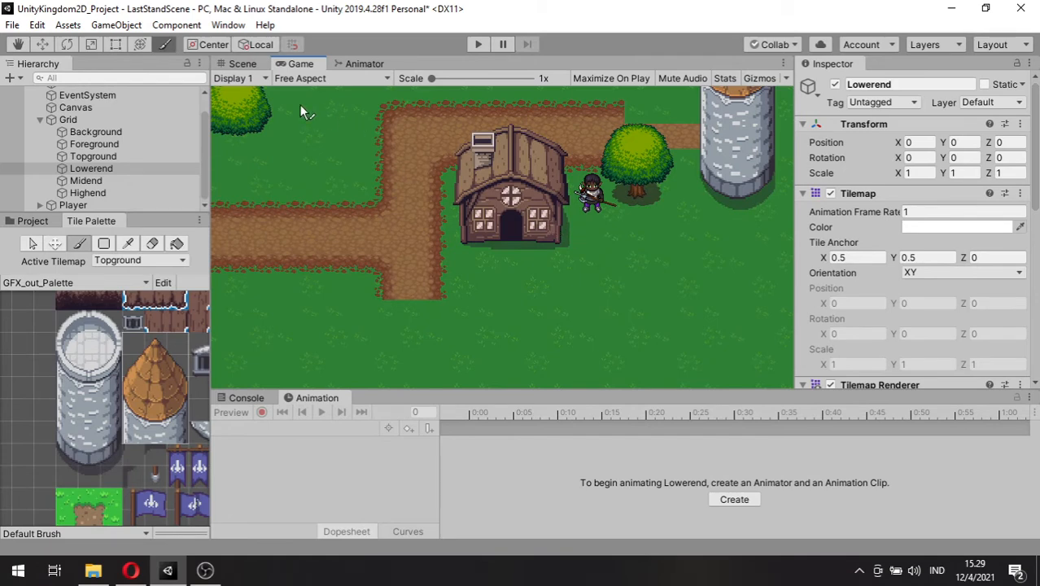
click(234, 66)
mouse_move(504, 267)
middle_down()
mouse_move(507, 224)
mouse_move(533, 222)
middle_up()
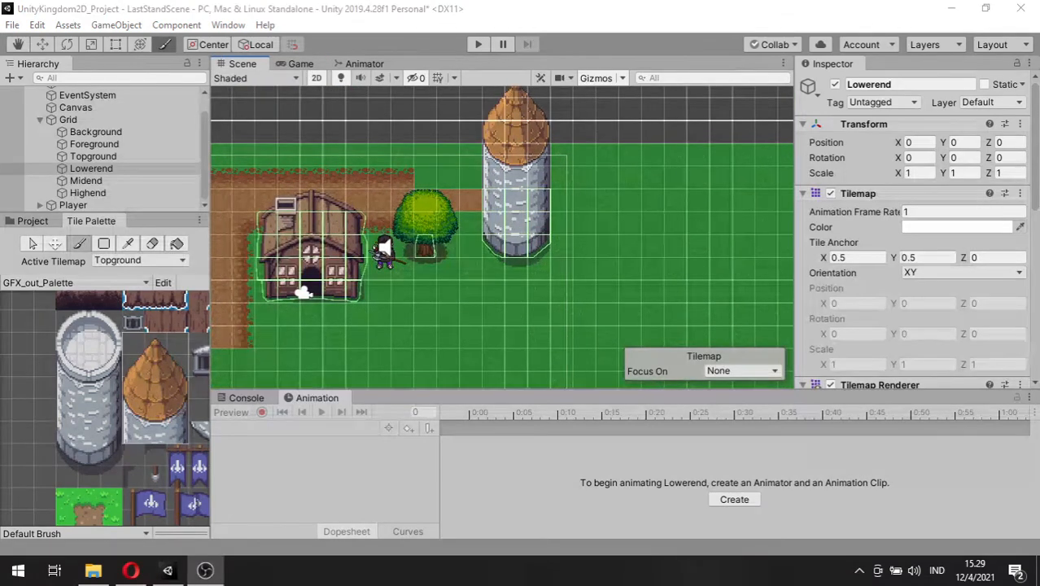
- Pick the complete front-facing wooden house without chimneys from GFX_out_Palette as the brush
click(150, 416)
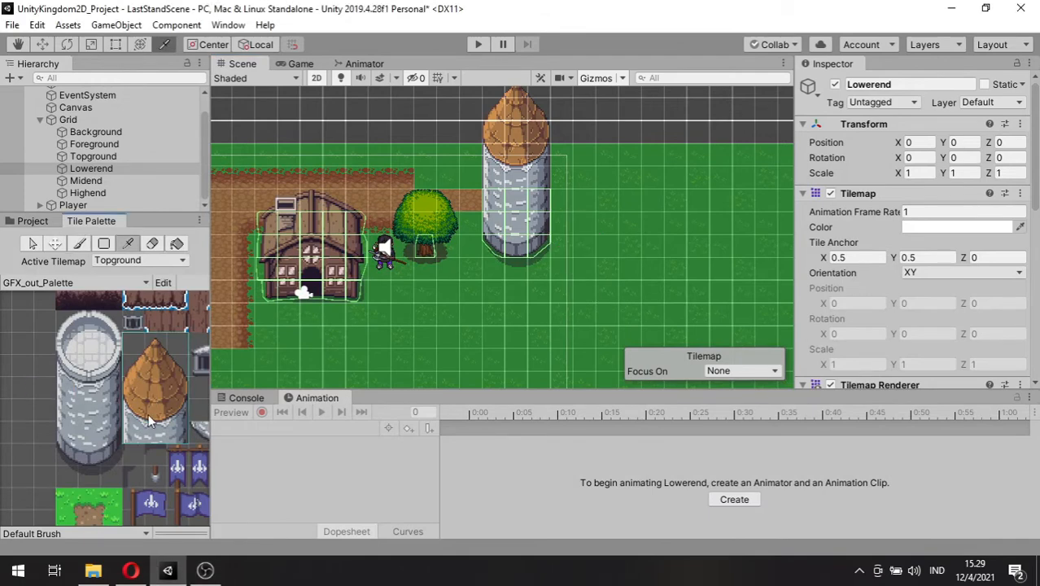
middle_drag(356, 323, 419, 270)
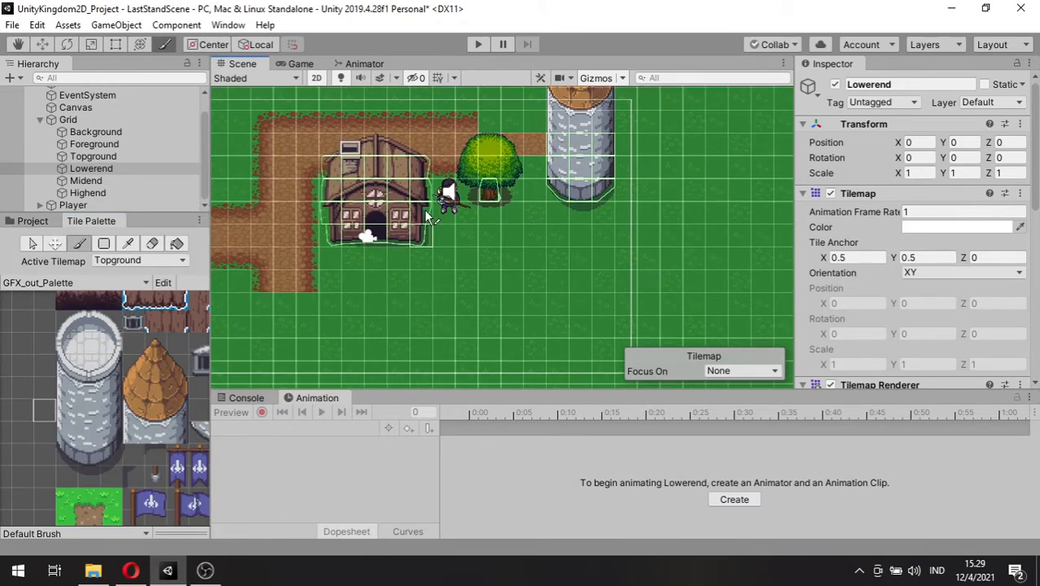
middle_drag(128, 373, 23, 500)
middle_drag(348, 328, 428, 189)
middle_drag(418, 266, 527, 327)
middle_drag(427, 272, 273, 301)
middle_drag(149, 330, 166, 445)
scroll(130, 381, down, 2)
middle_drag(126, 364, 68, 452)
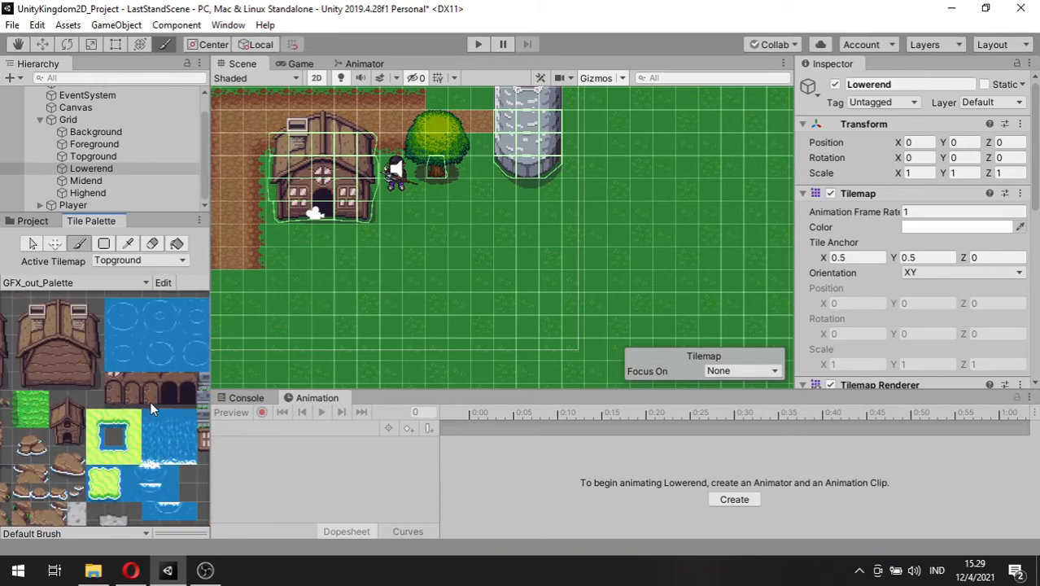
mouse_move(147, 401)
middle_down()
mouse_move(78, 380)
mouse_move(58, 392)
mouse_move(119, 414)
mouse_move(63, 410)
mouse_move(130, 396)
middle_up()
middle_drag(57, 323, 70, 348)
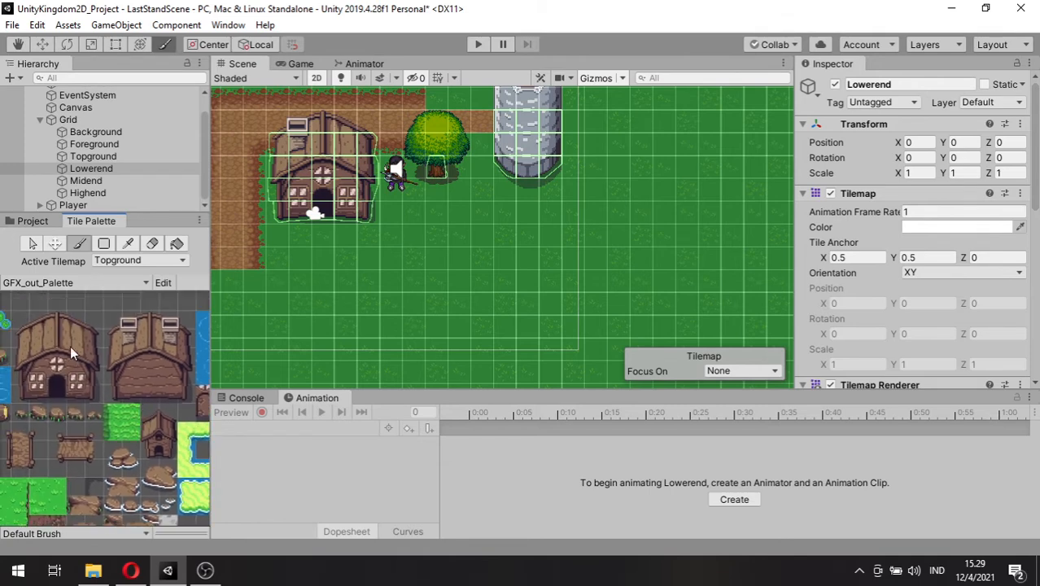
drag(28, 322, 89, 394)
- Try painting the wooden house on the Topground tilemap below the tree, and undo it
click(563, 324)
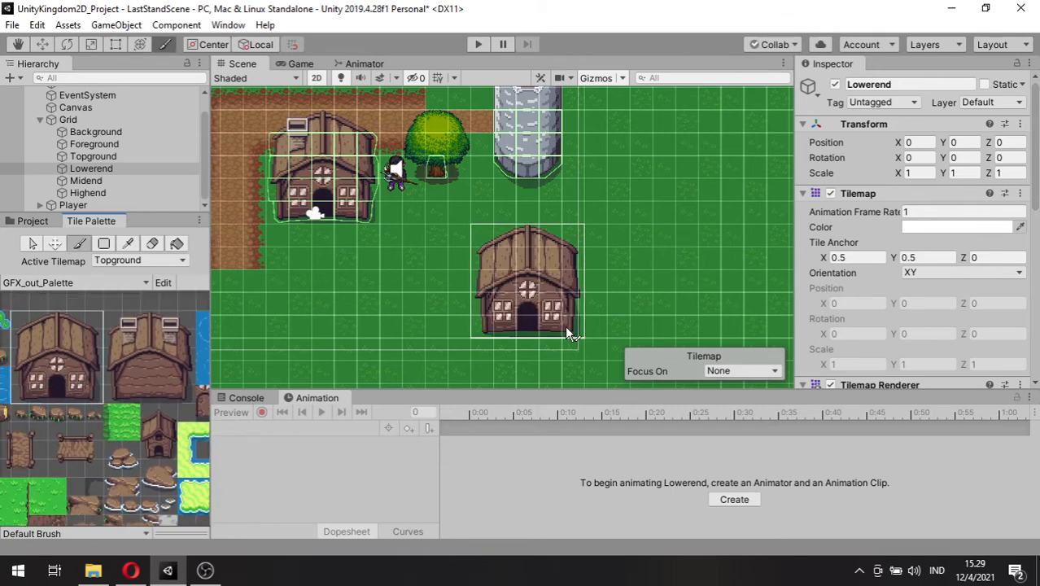
scroll(562, 322, down, 1)
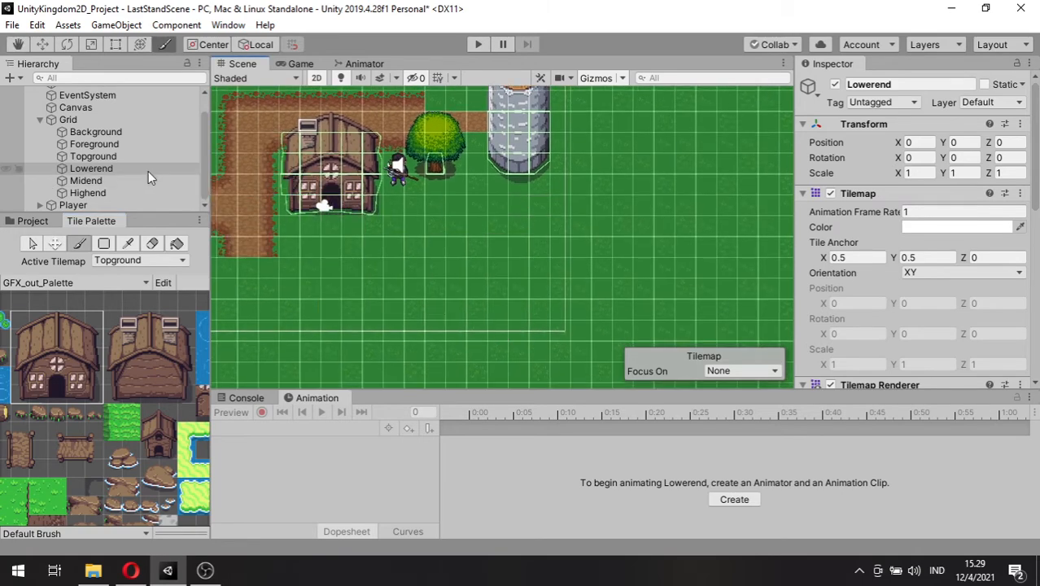
click(148, 170)
click(497, 315)
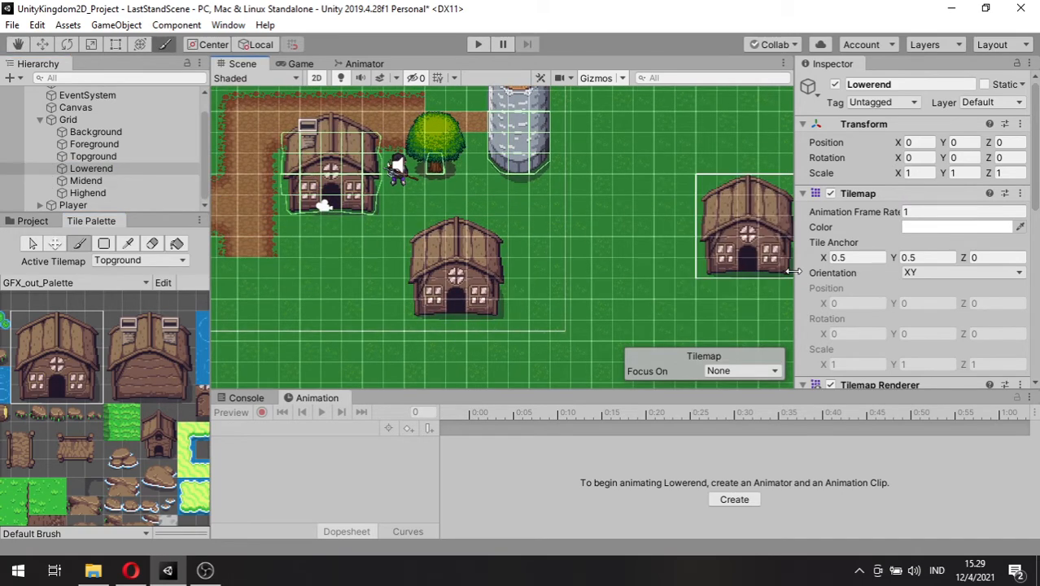
click(301, 64)
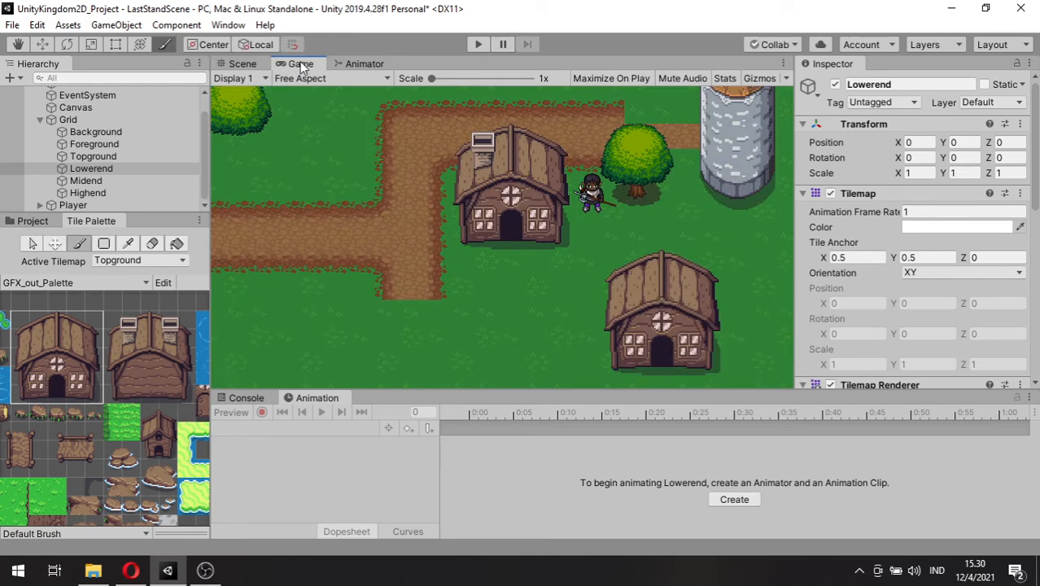
click(244, 64)
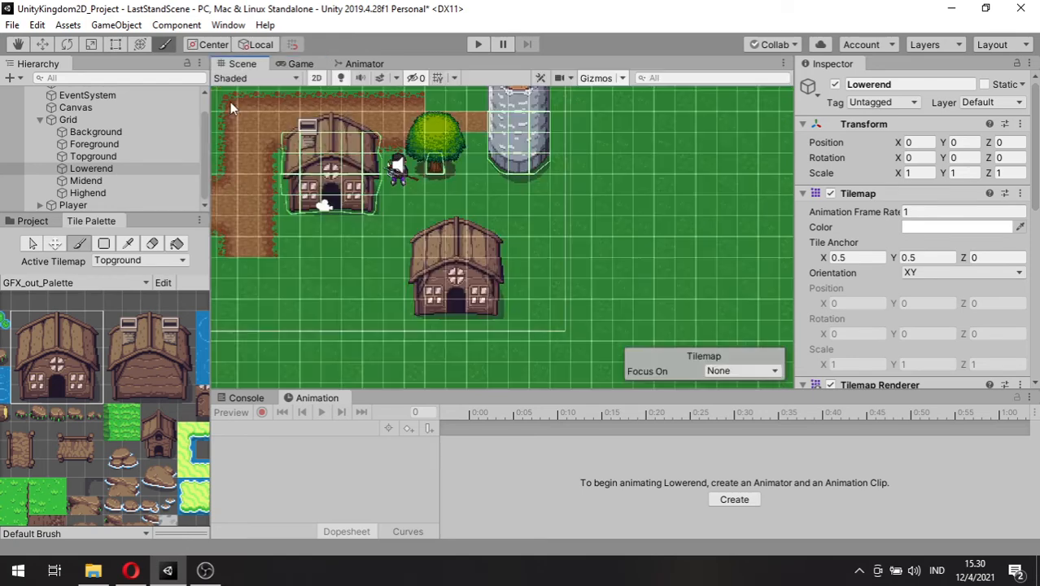
middle_drag(152, 399, 106, 359)
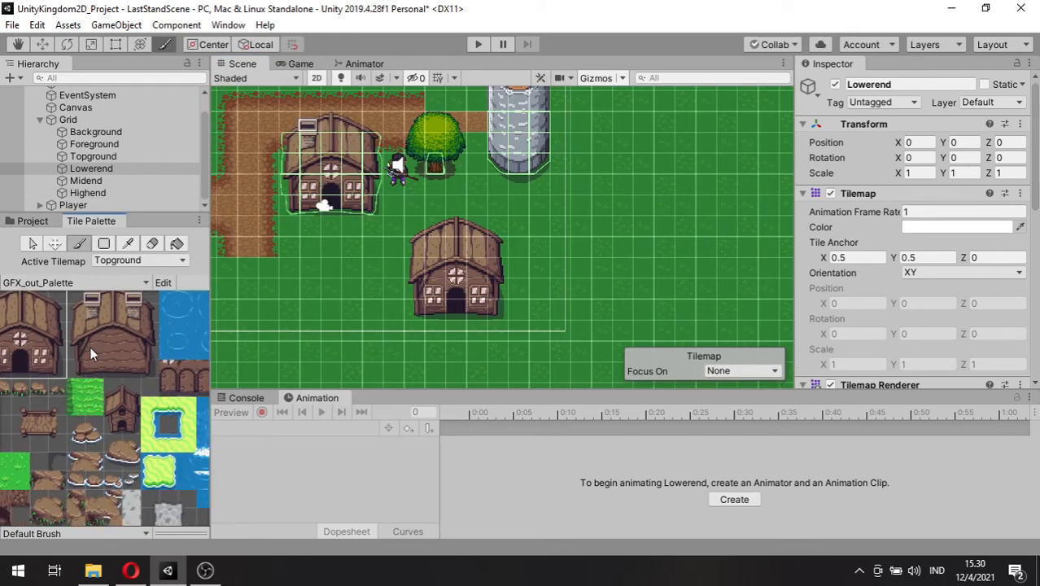
scroll(90, 347, up, 1)
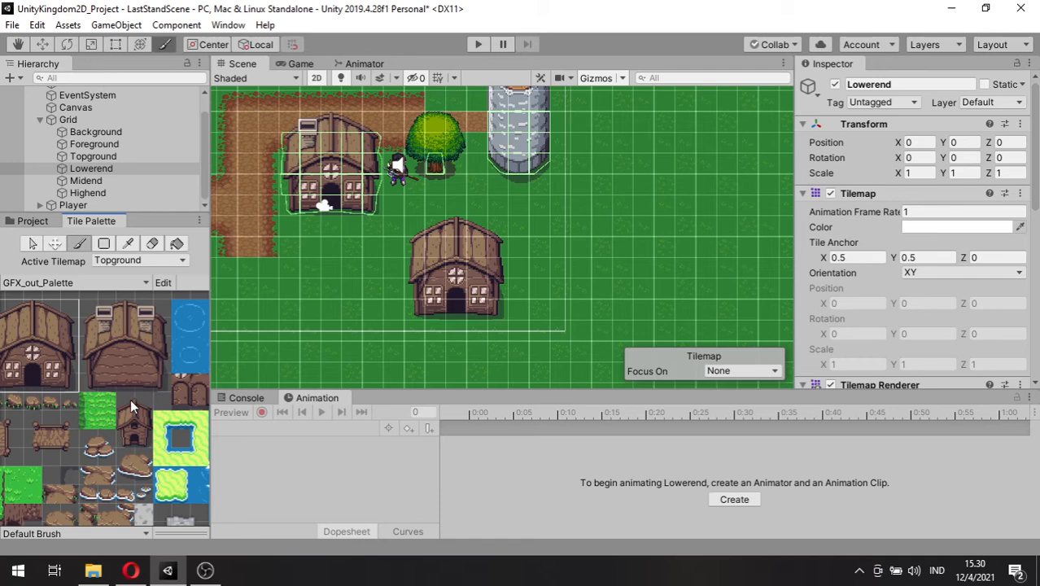
click(145, 260)
click(144, 260)
key(ctrl+z)
- Paint the wooden house on the Lowerend tilemap below the tree and cover its doorway and left window with the rear-view house's plain wall tiles
click(140, 264)
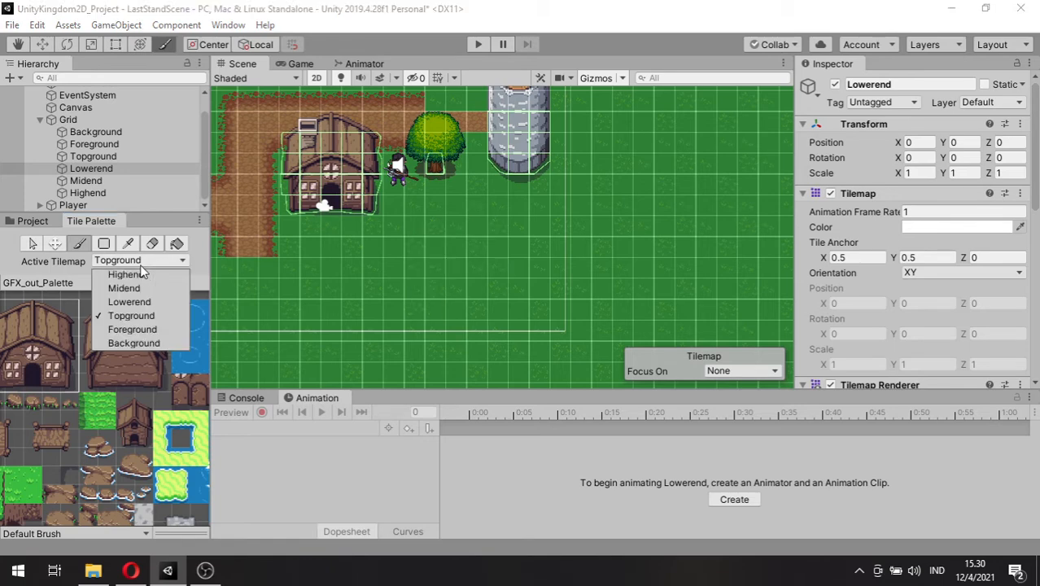
click(129, 301)
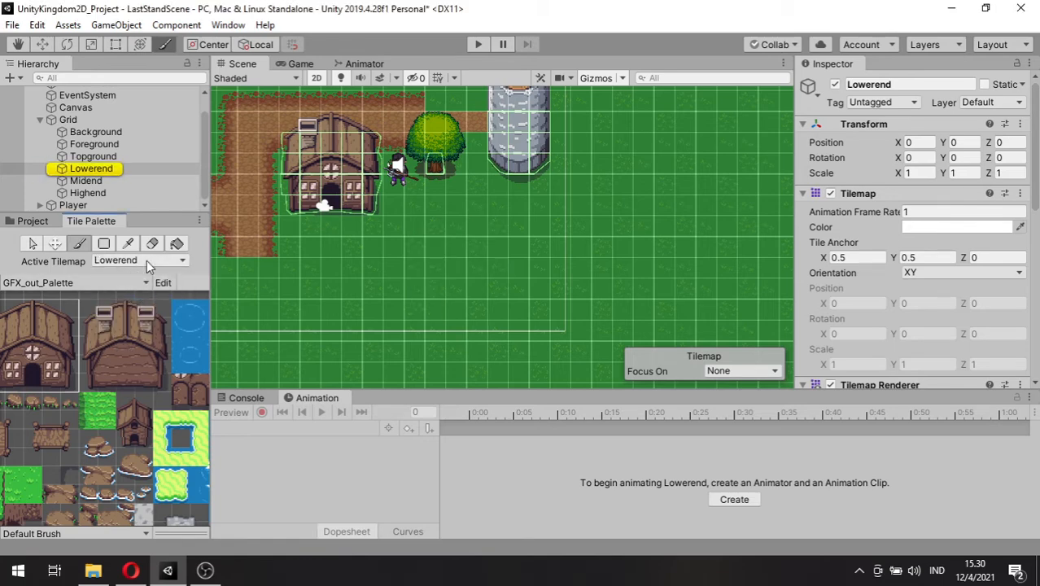
click(498, 329)
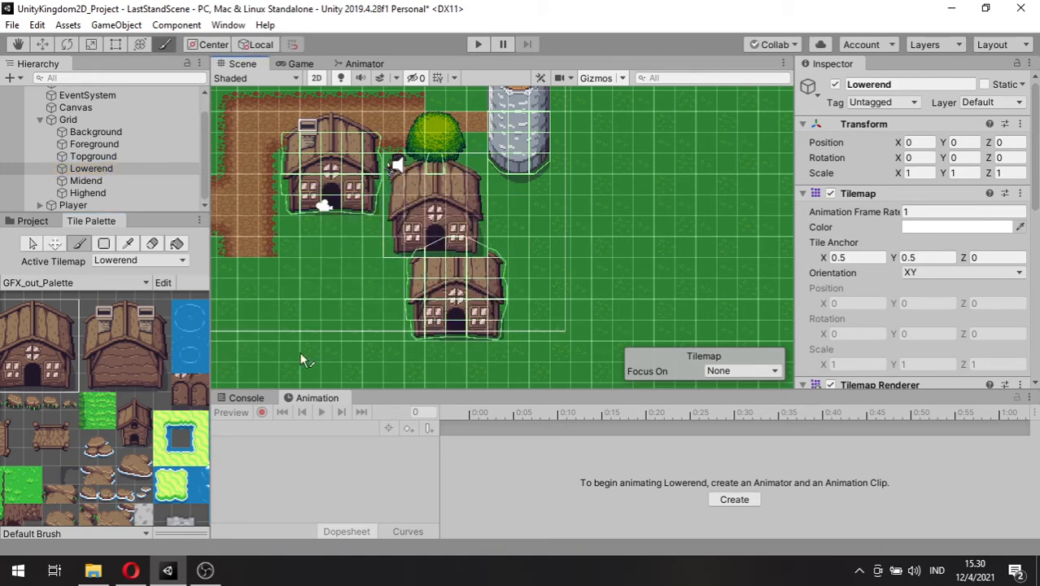
click(91, 350)
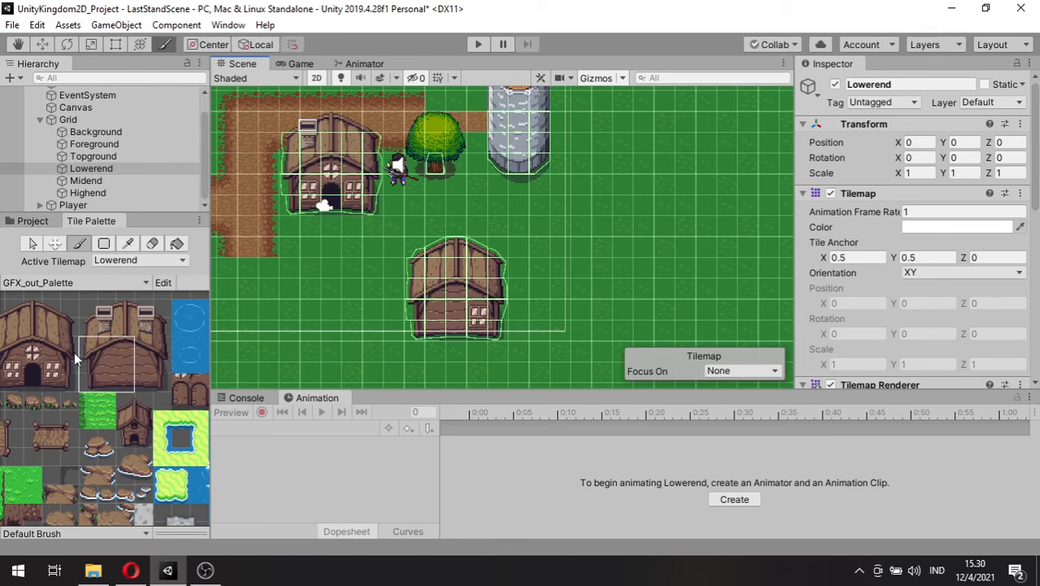
- Collapse the Tilemap Collider 2D component of Lowerend to hide the collider outlines in the scene
click(126, 169)
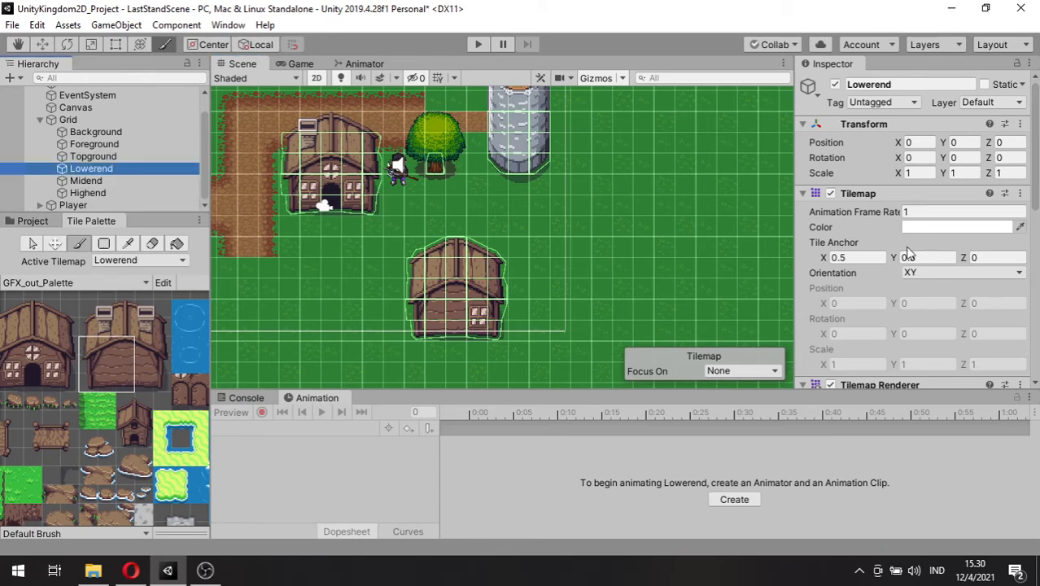
scroll(909, 252, down, 10)
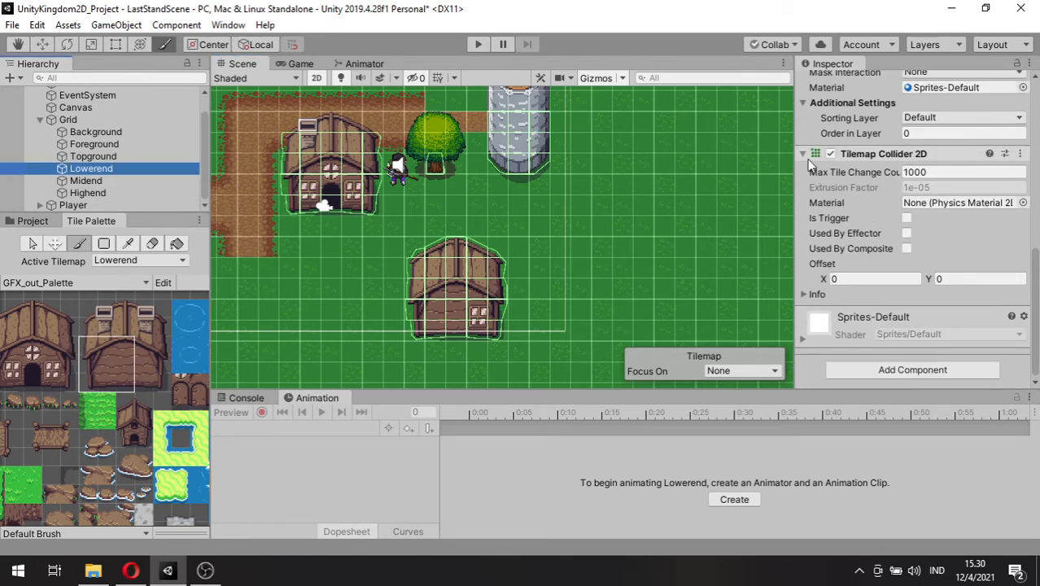
click(801, 156)
scroll(639, 285, up, 3)
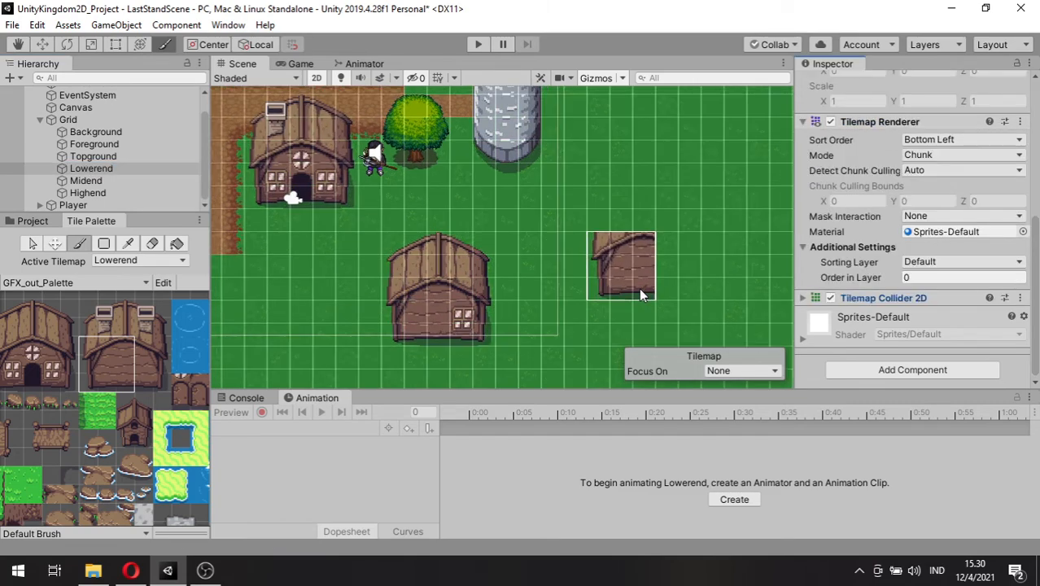
- Paint a closed door in the first house's doorway and an arched wooden door on the new house's left wall
middle_drag(641, 288, 669, 226)
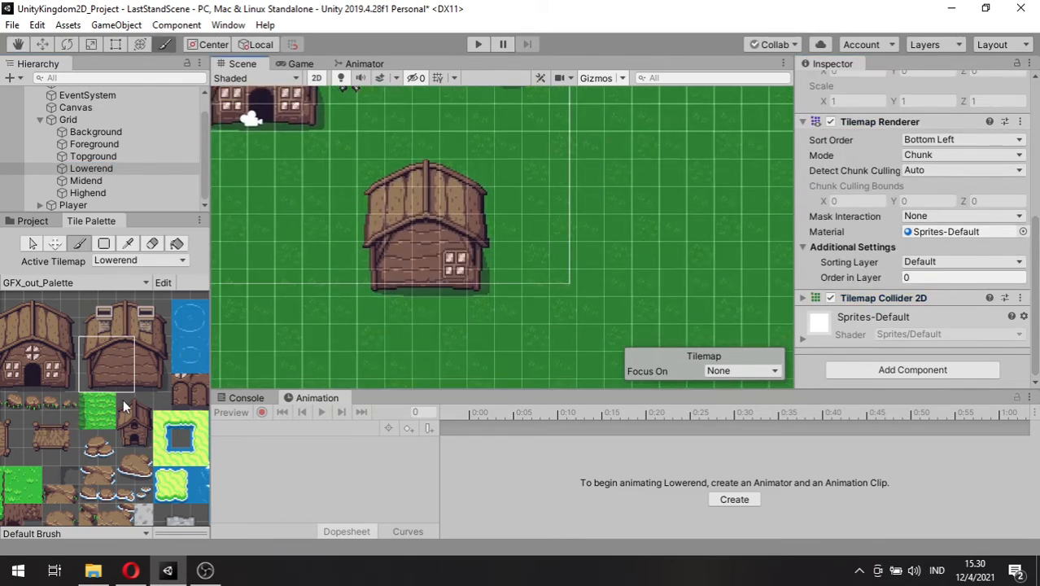
middle_drag(122, 392, 0, 370)
middle_drag(87, 390, 112, 397)
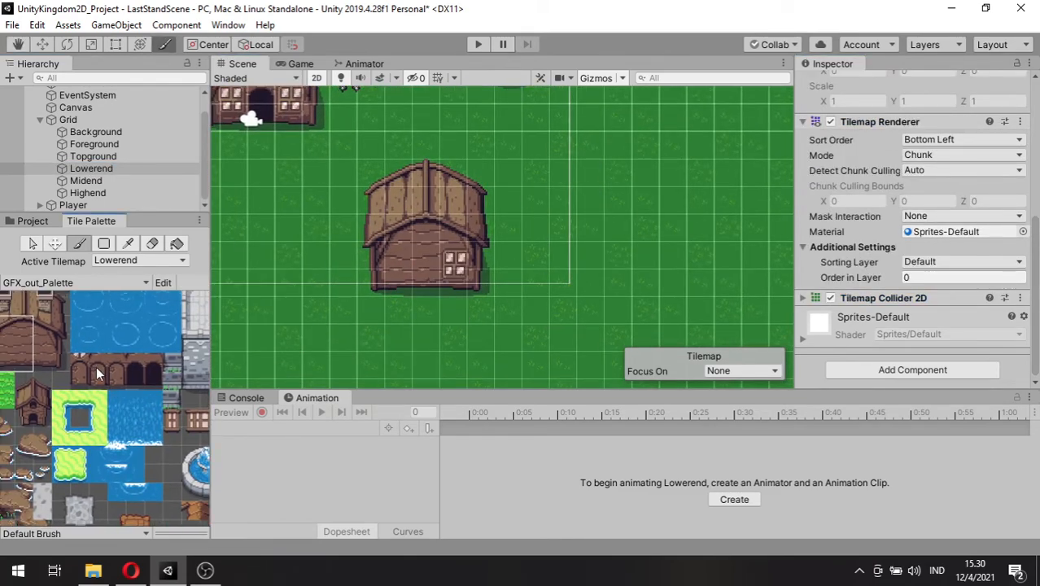
drag(79, 355, 78, 382)
mouse_move(334, 197)
middle_down()
mouse_move(336, 279)
mouse_move(274, 232)
middle_up()
click(268, 193)
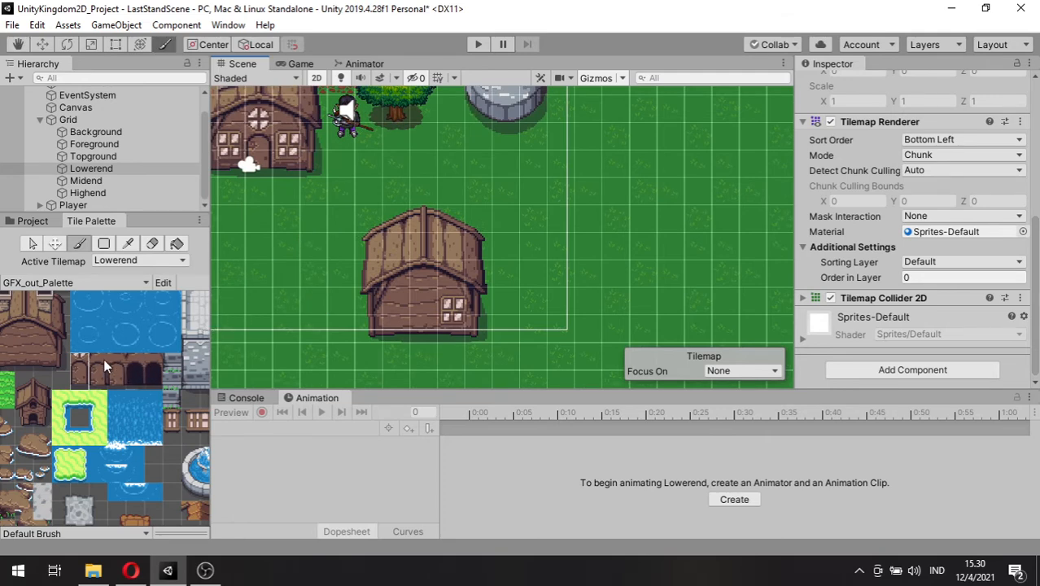
click(397, 324)
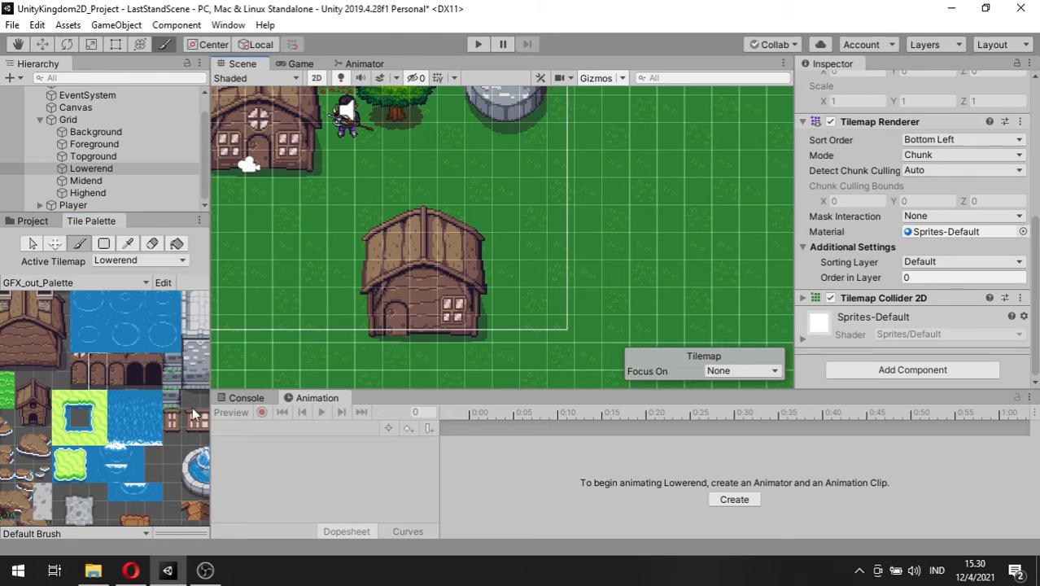
- Paint the rear-view house's right chimney onto the right side of the new house's roof
middle_drag(104, 360, 144, 412)
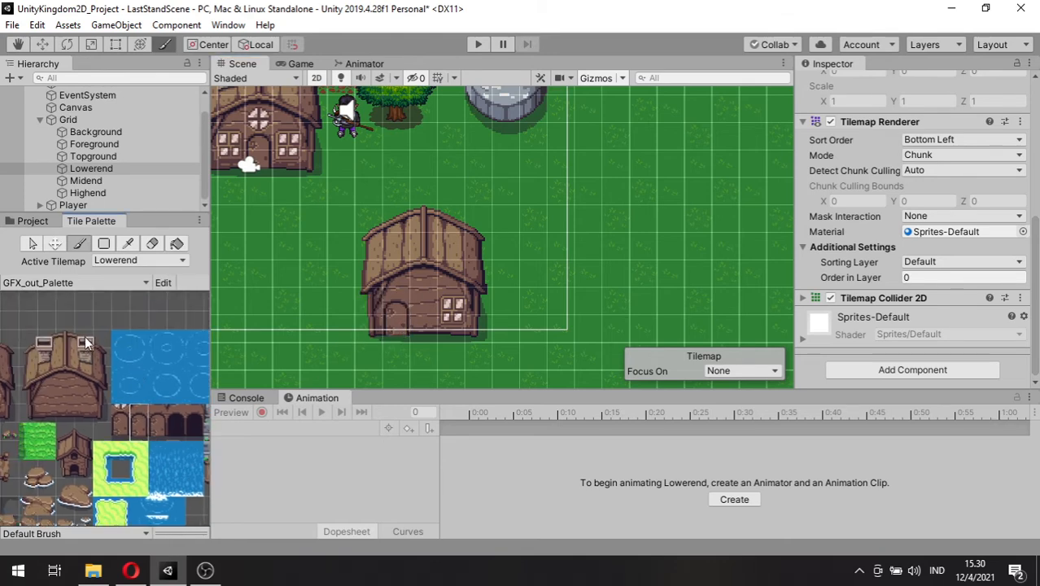
drag(80, 327, 100, 351)
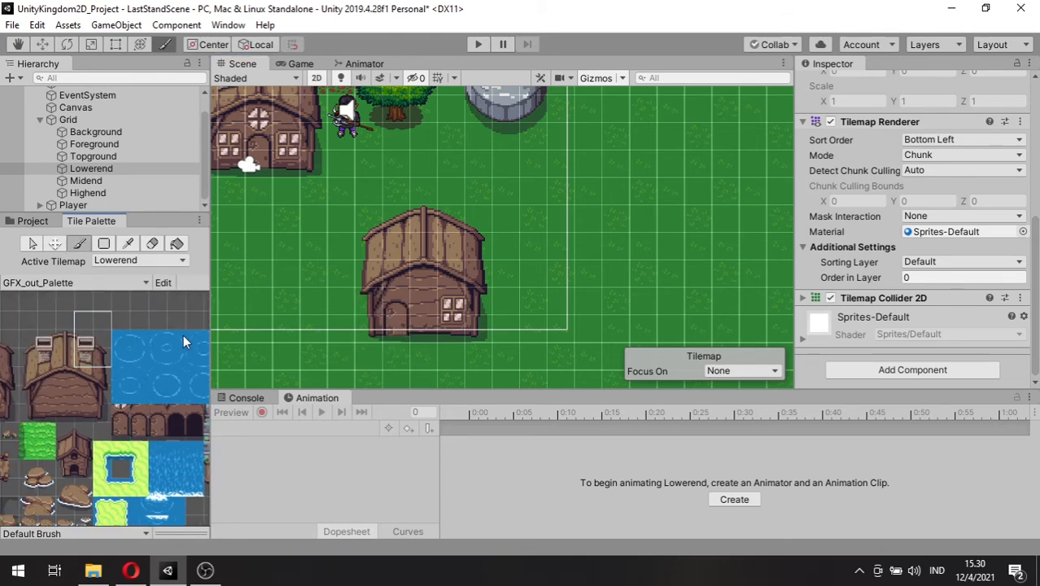
click(482, 259)
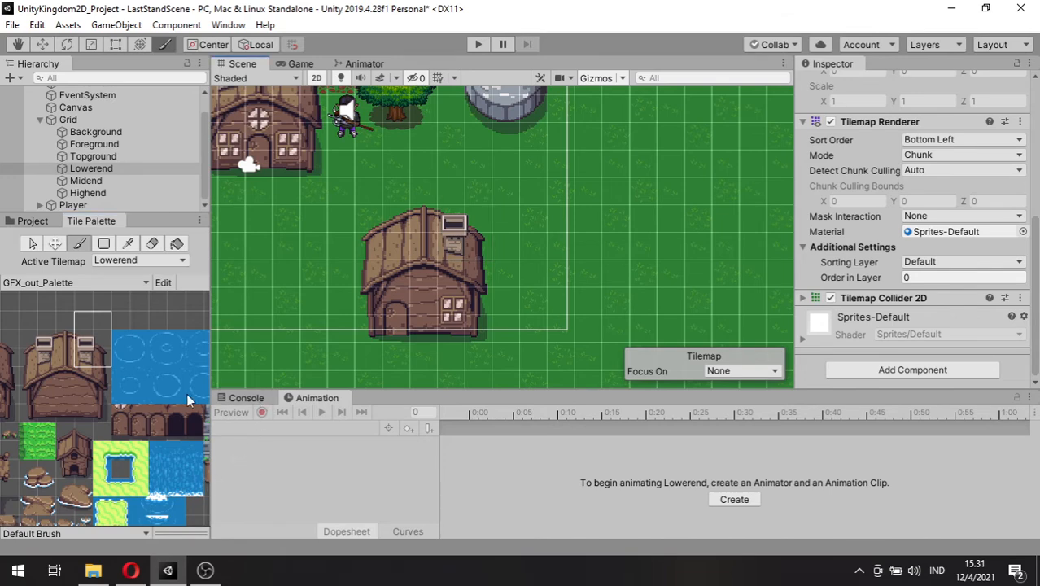
middle_drag(93, 401, 174, 382)
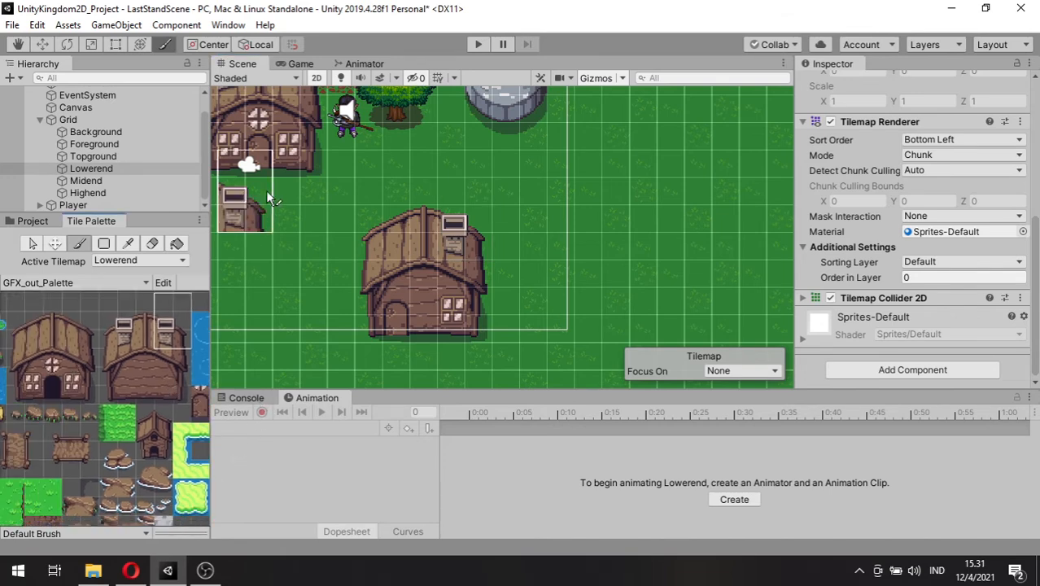
- Move MainCamera down and to the right so its view frames the whole new house
click(300, 64)
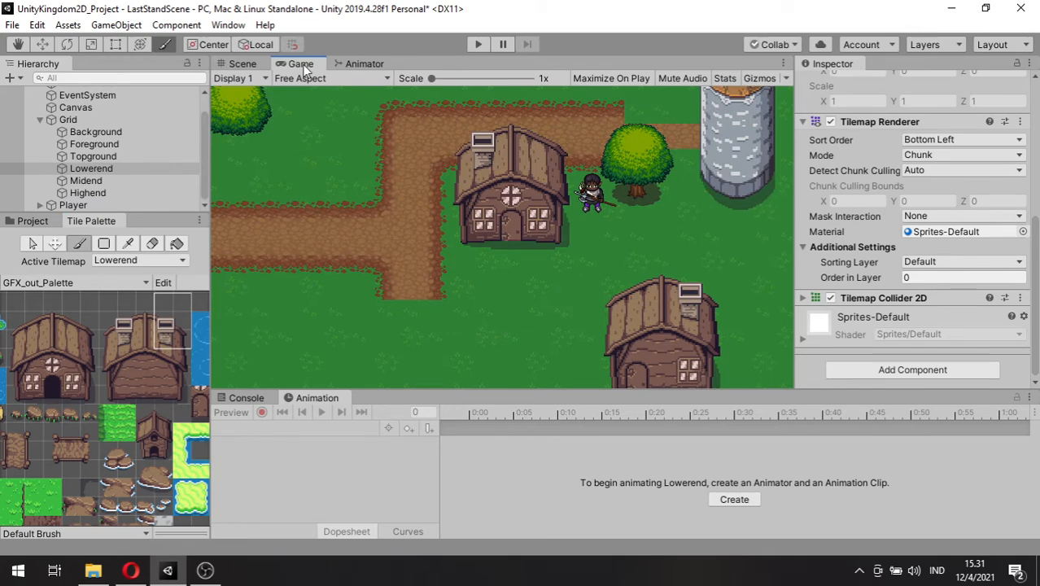
click(239, 62)
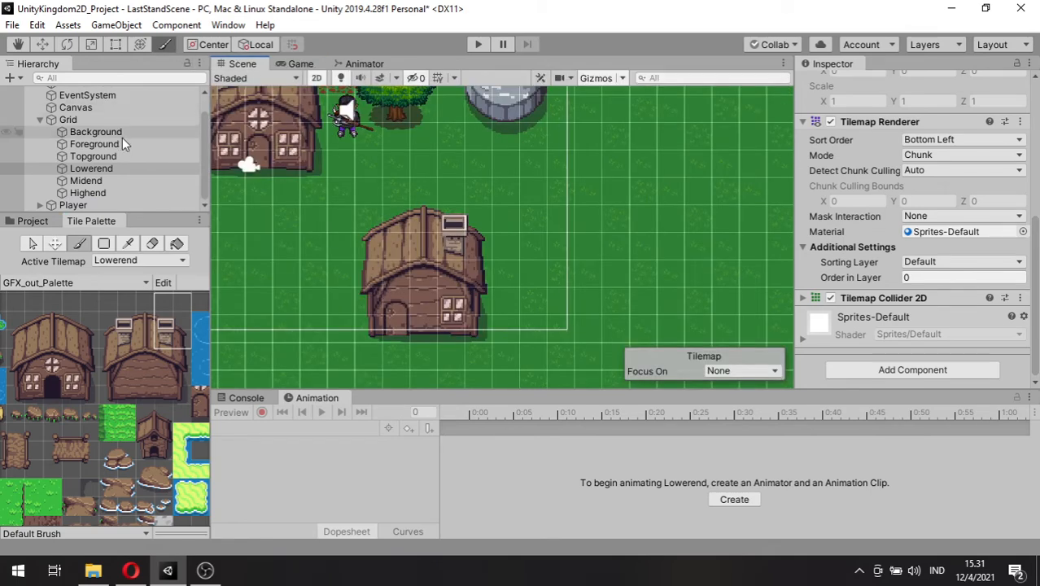
scroll(122, 143, up, 1)
double_click(86, 104)
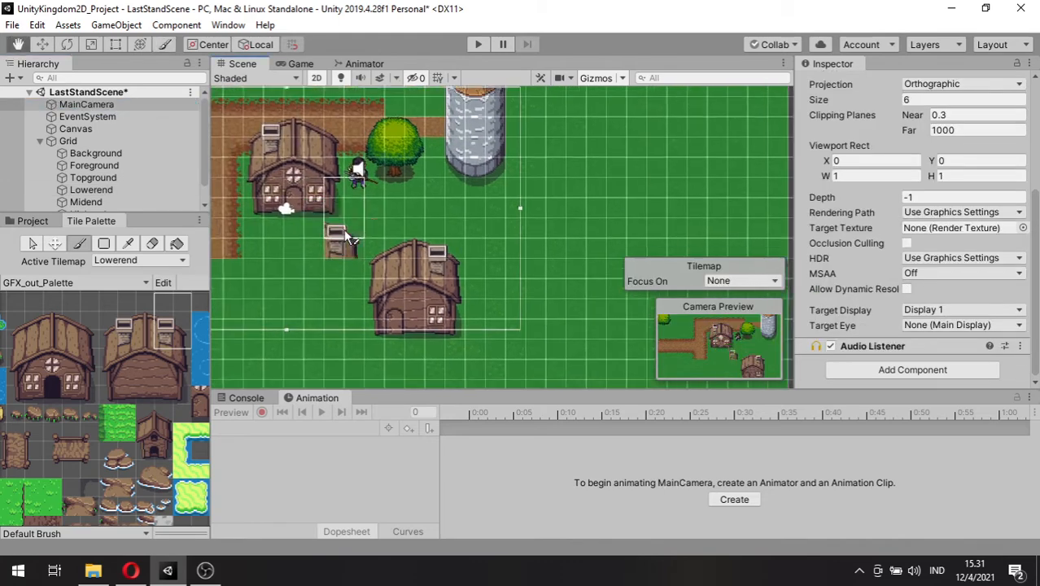
key(w)
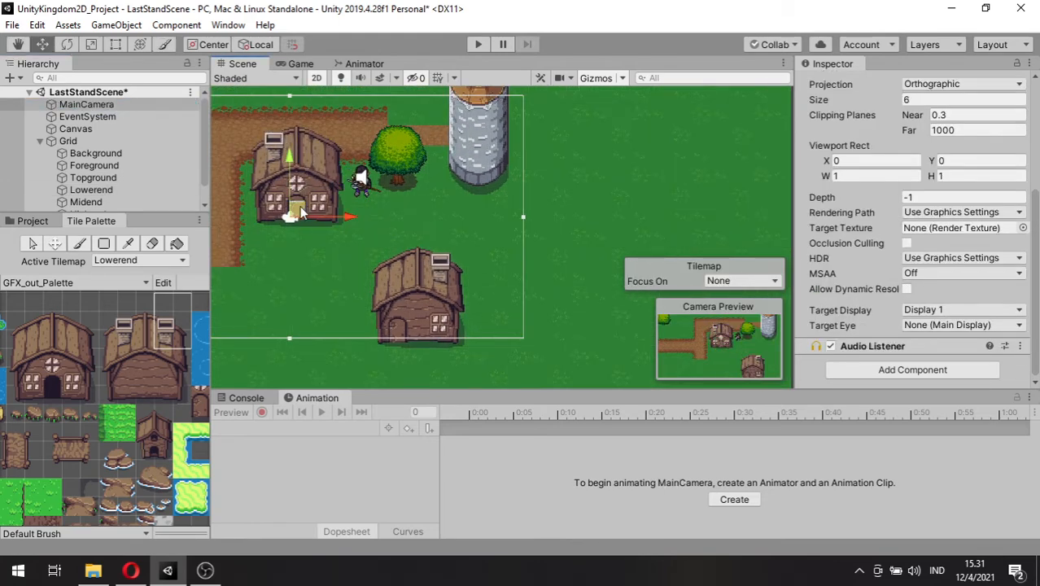
drag(300, 206, 336, 243)
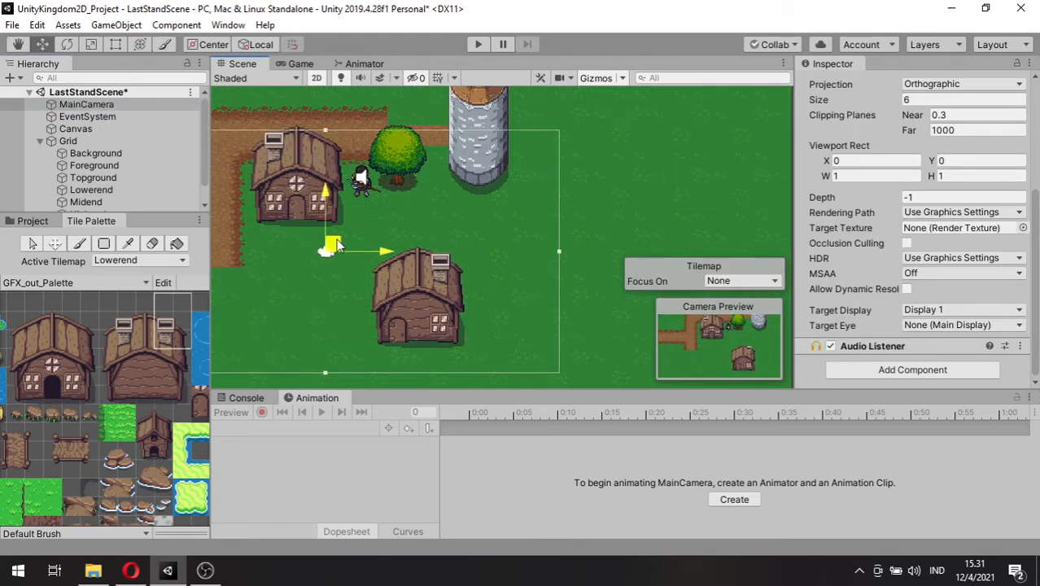
- Paint the tall right-hand roof and wall strip of the wooden roof extension set above the new house's right edge on Lowerend
middle_drag(409, 355, 391, 287)
scroll(391, 287, up, 5)
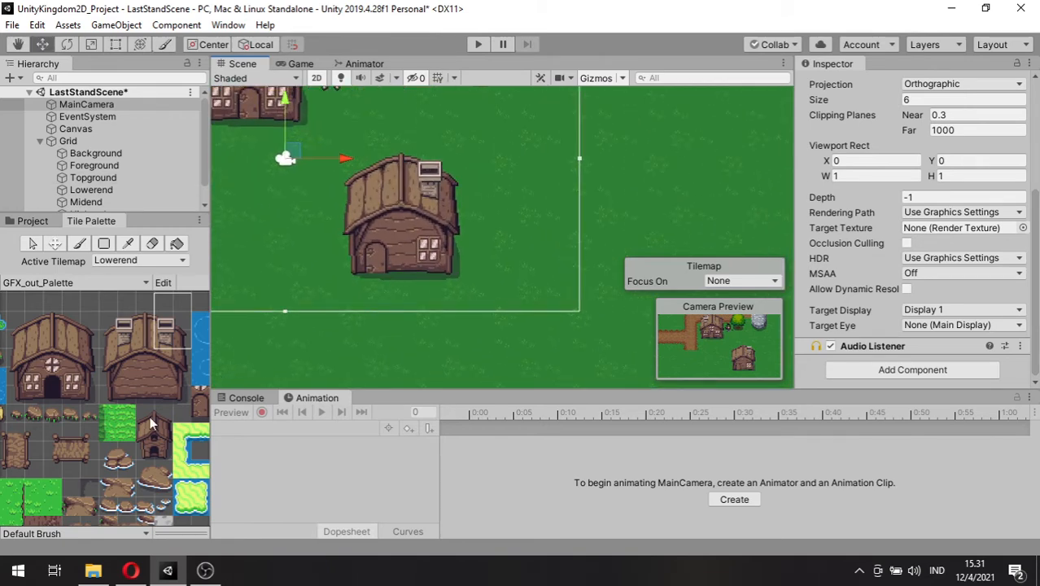
middle_drag(153, 423, 90, 313)
middle_drag(158, 414, 115, 338)
middle_drag(159, 381, 109, 335)
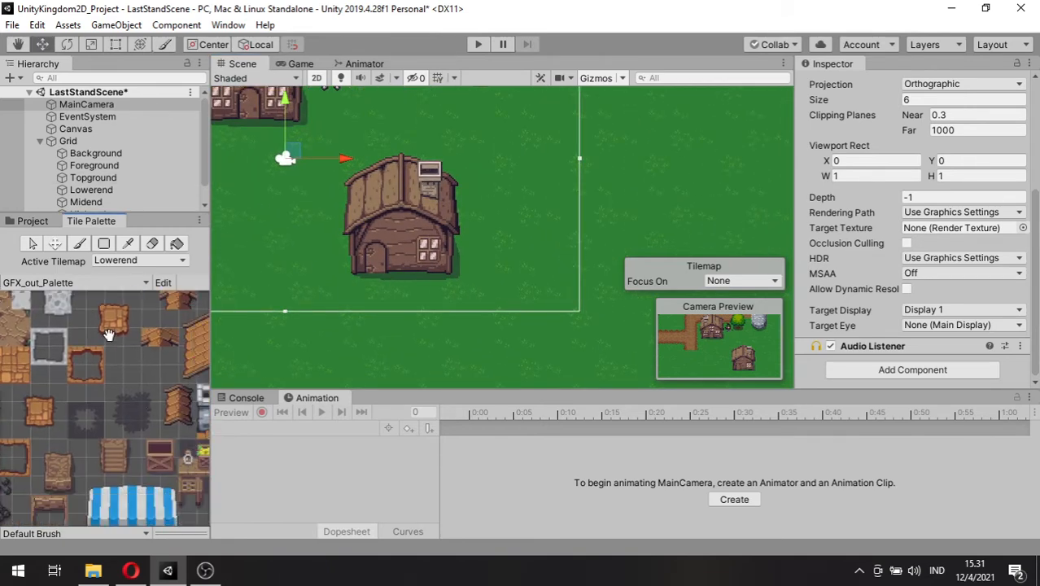
middle_drag(153, 425, 72, 437)
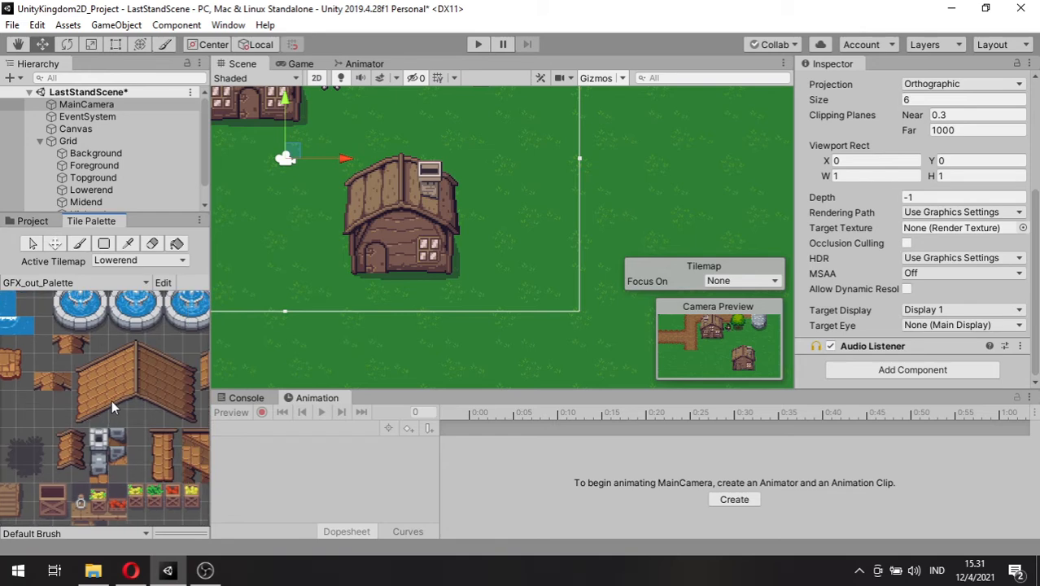
middle_drag(126, 415, 102, 421)
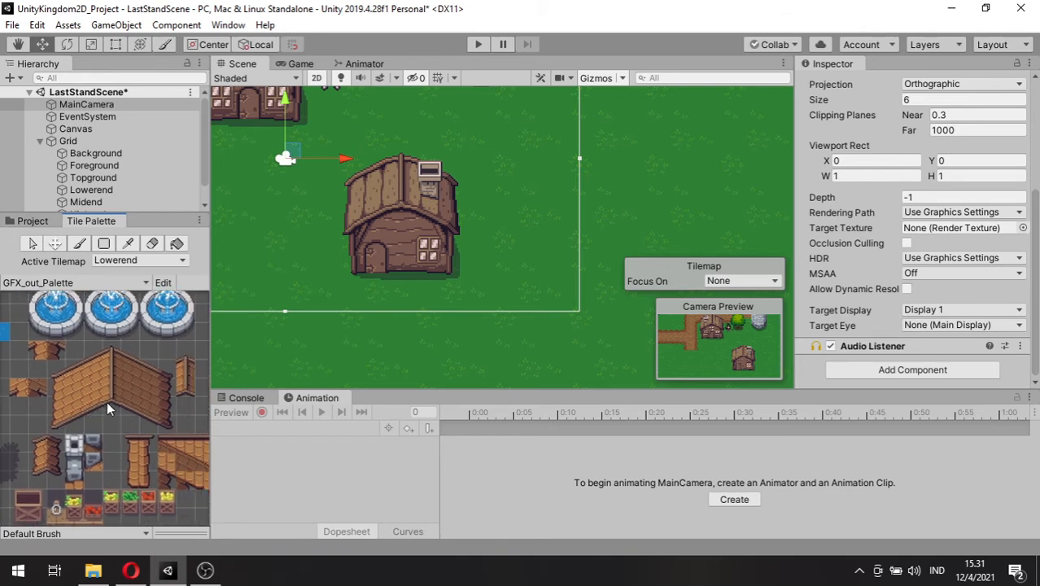
scroll(124, 418, down, 5)
middle_drag(110, 386, 59, 322)
middle_drag(139, 322, 126, 378)
scroll(148, 341, up, 5)
scroll(148, 342, up, 1)
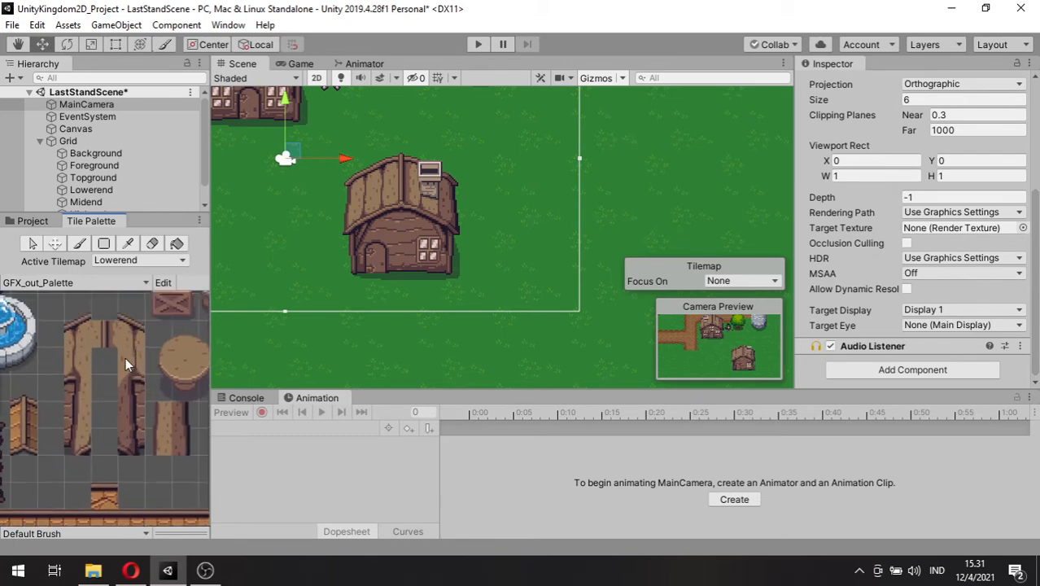
drag(136, 328, 131, 447)
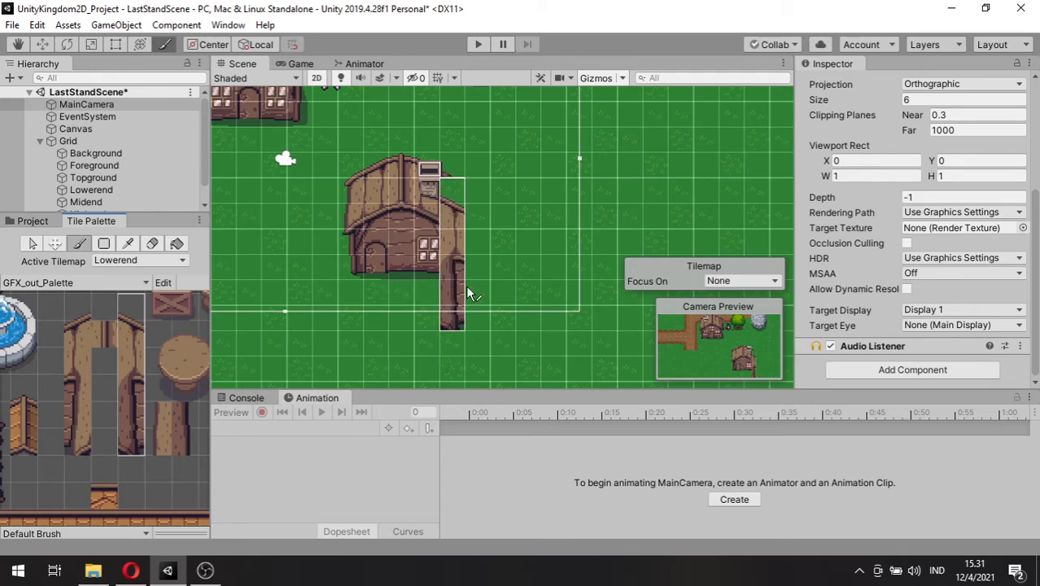
click(504, 242)
middle_drag(506, 241, 490, 287)
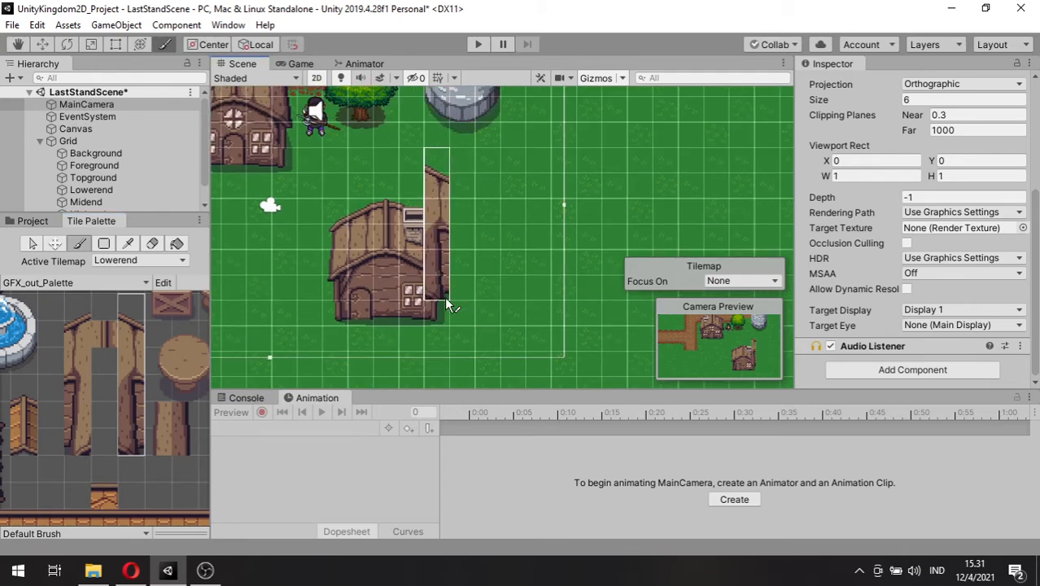
click(442, 269)
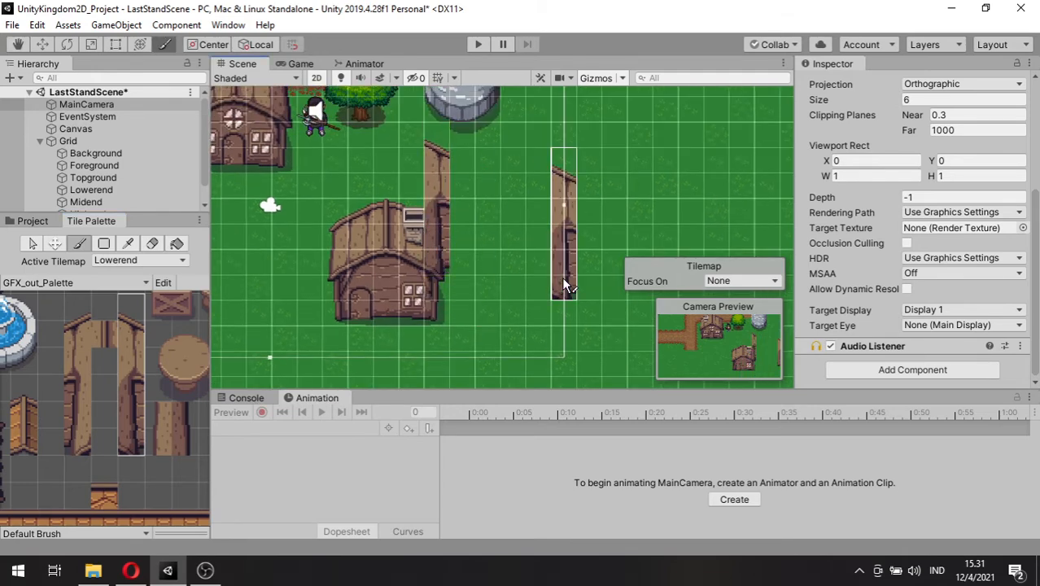
- Extend the new house's roof ridge upward with the wooden ridge tile from the roof extension set
middle_drag(139, 417, 149, 436)
scroll(145, 429, down, 3)
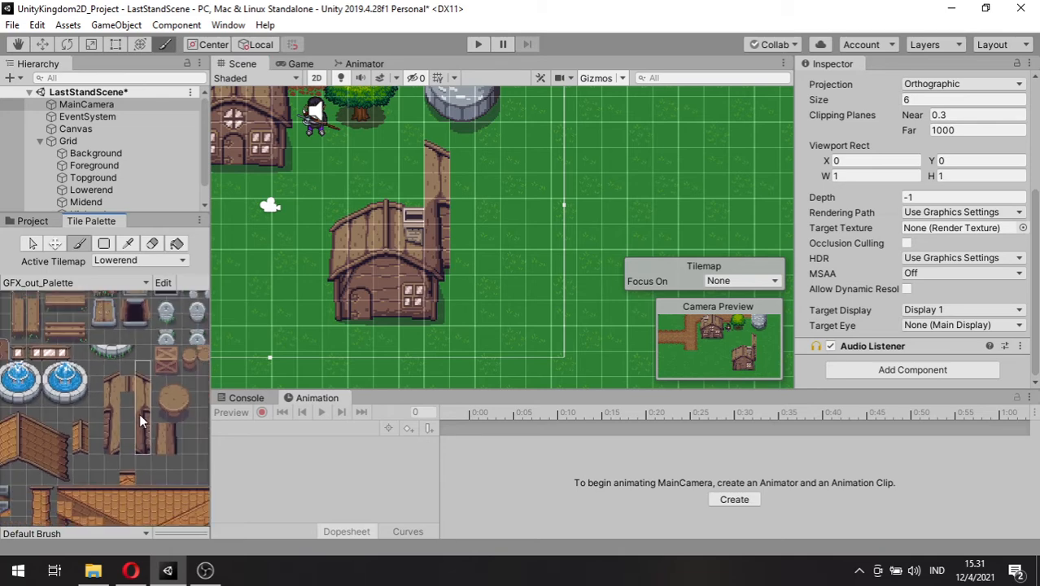
click(127, 382)
drag(385, 234, 385, 187)
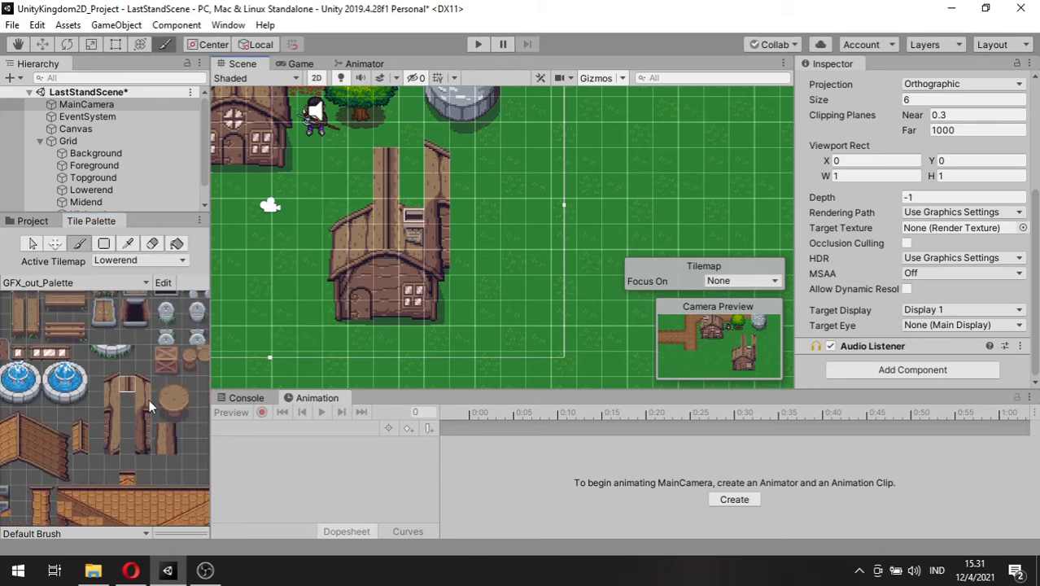
- Paint the right half of the rear-view house, including its chimney, as a side wing to the right of the new strip
middle_drag(116, 355, 192, 415)
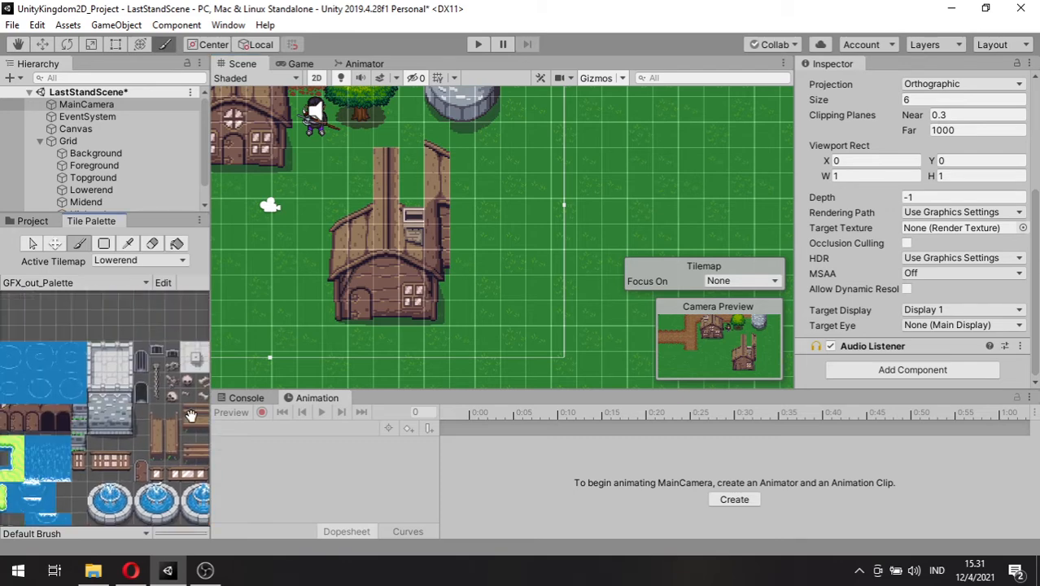
middle_drag(110, 384, 235, 415)
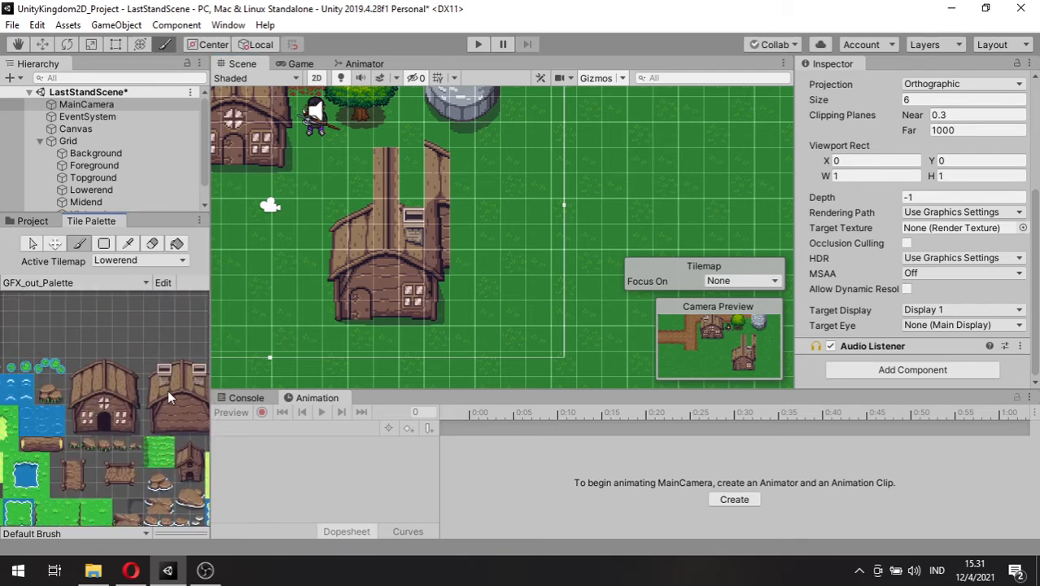
mouse_move(167, 390)
middle_down()
mouse_move(154, 389)
mouse_move(175, 363)
mouse_move(161, 362)
middle_up()
key(i)
drag(134, 346, 166, 372)
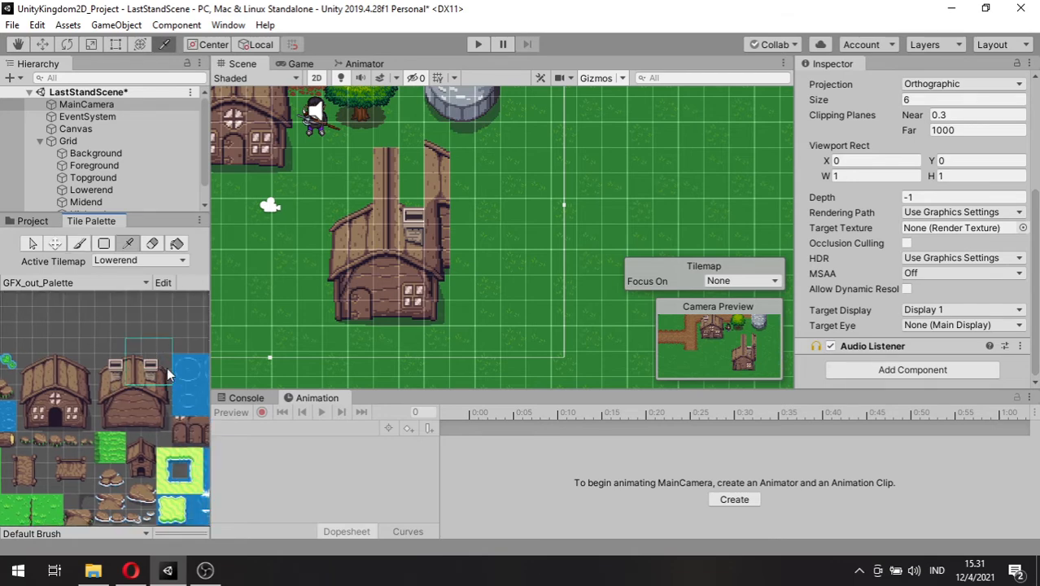
click(440, 167)
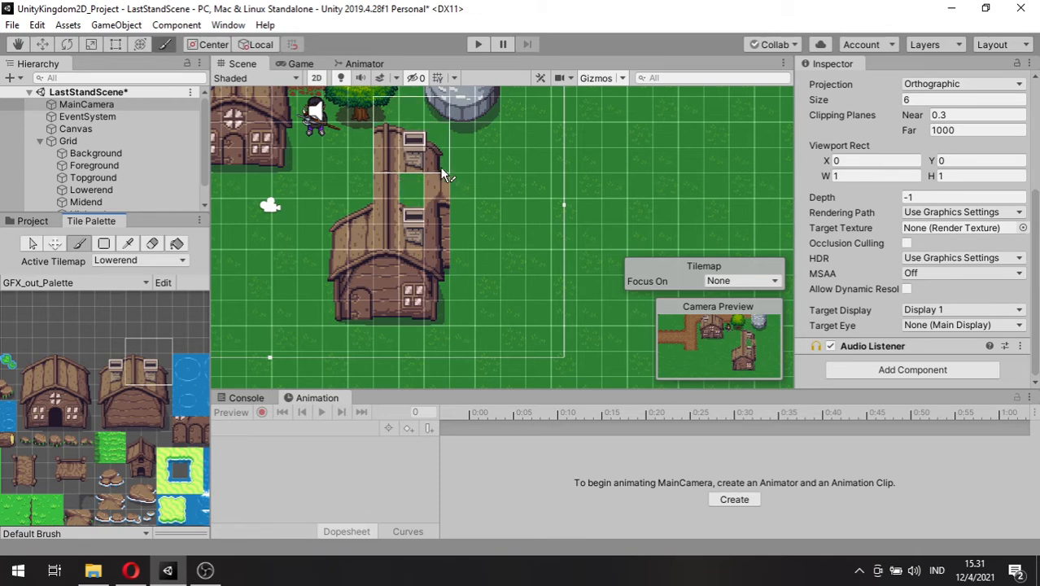
key(i)
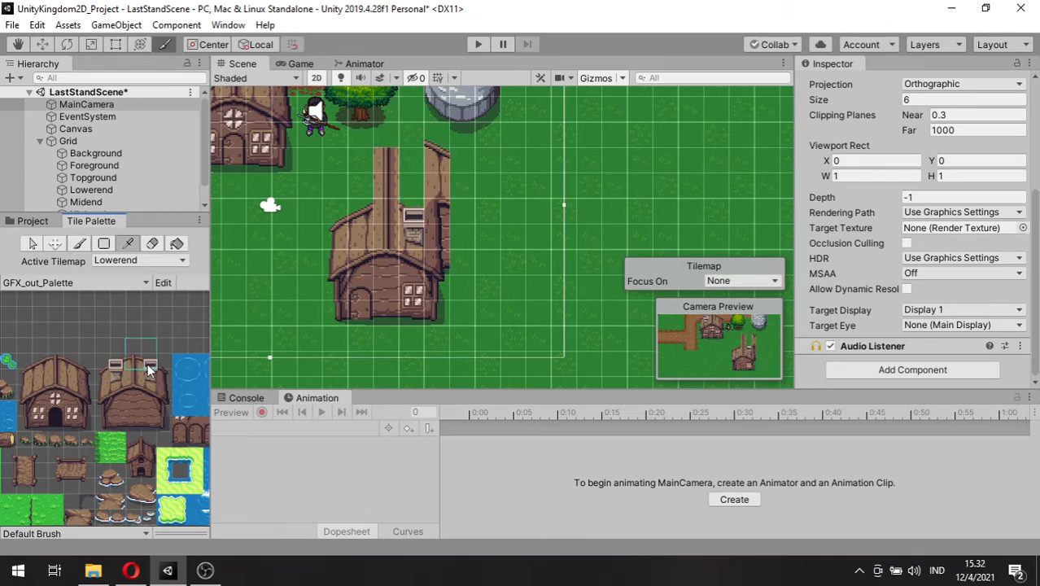
mouse_move(164, 375)
mouse_down()
mouse_move(151, 360)
mouse_move(162, 374)
mouse_up()
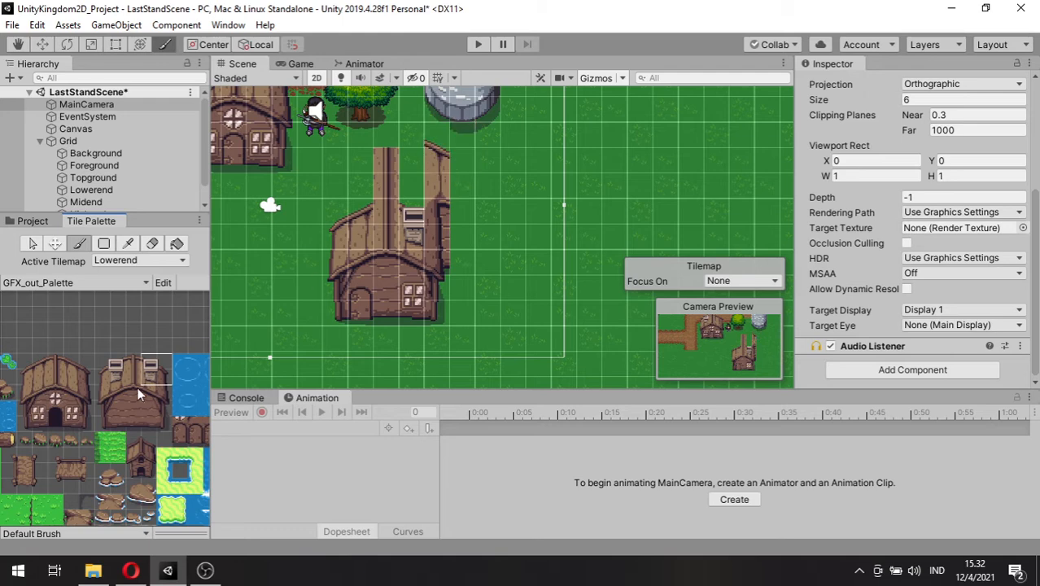
drag(155, 360, 169, 423)
click(489, 244)
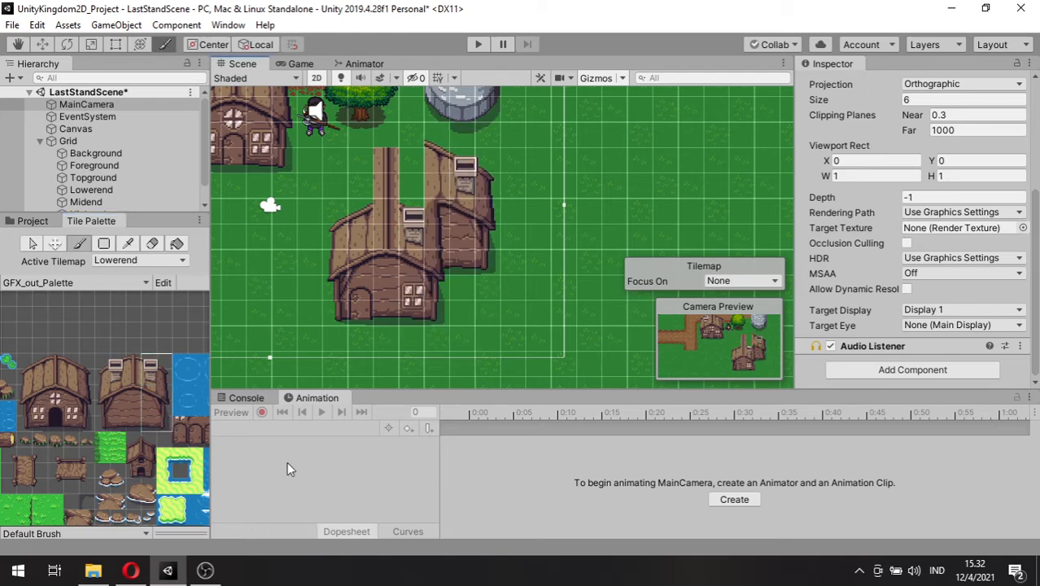
- Cap the extended roof with the front-view house's roof top, cover its gap and old chimney with plain roof tiles, and add a window to the side wing
mouse_move(35, 351)
mouse_down()
mouse_move(92, 363)
mouse_move(69, 360)
mouse_up()
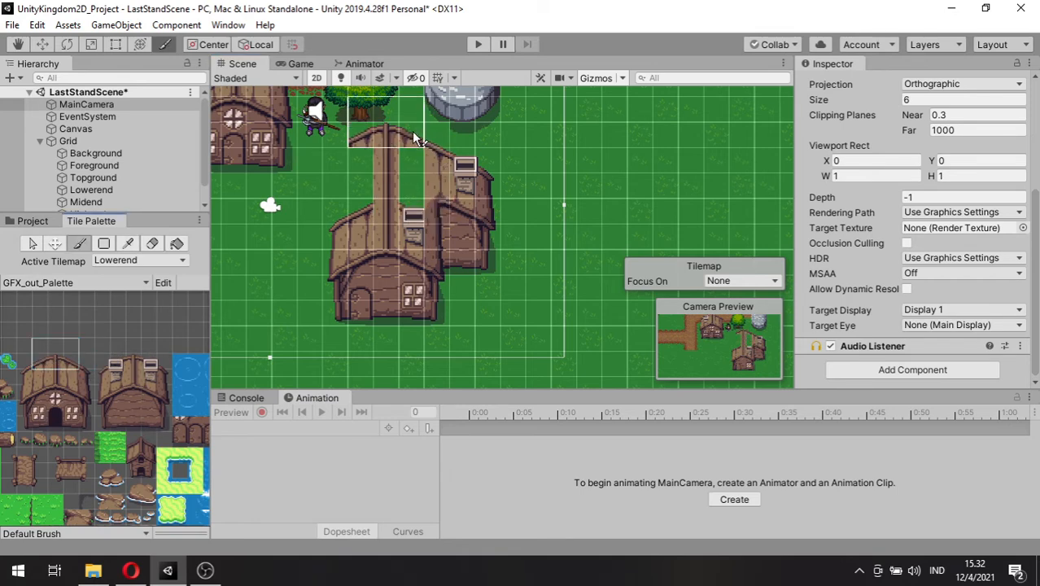
click(71, 376)
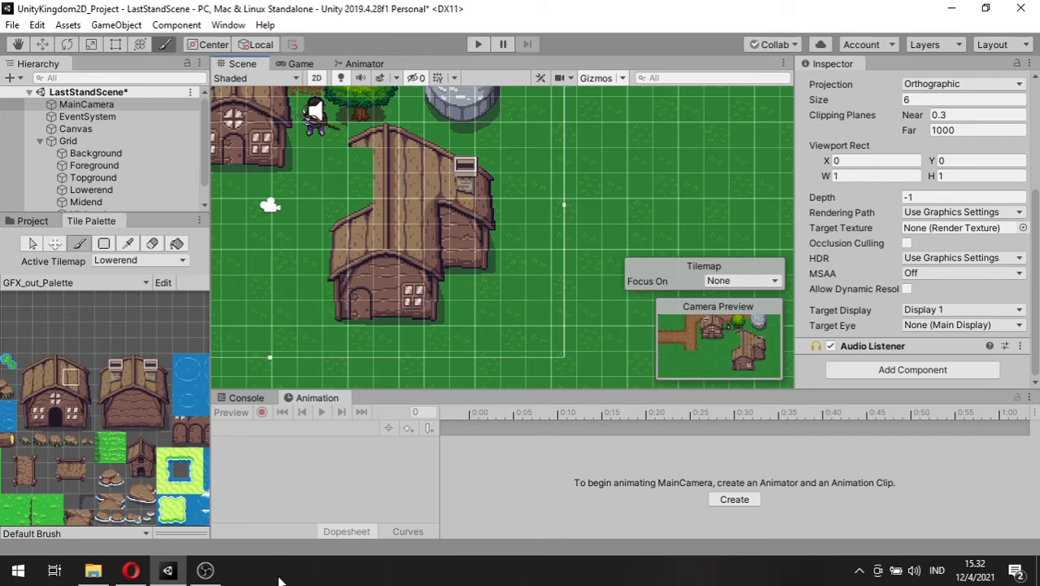
click(71, 415)
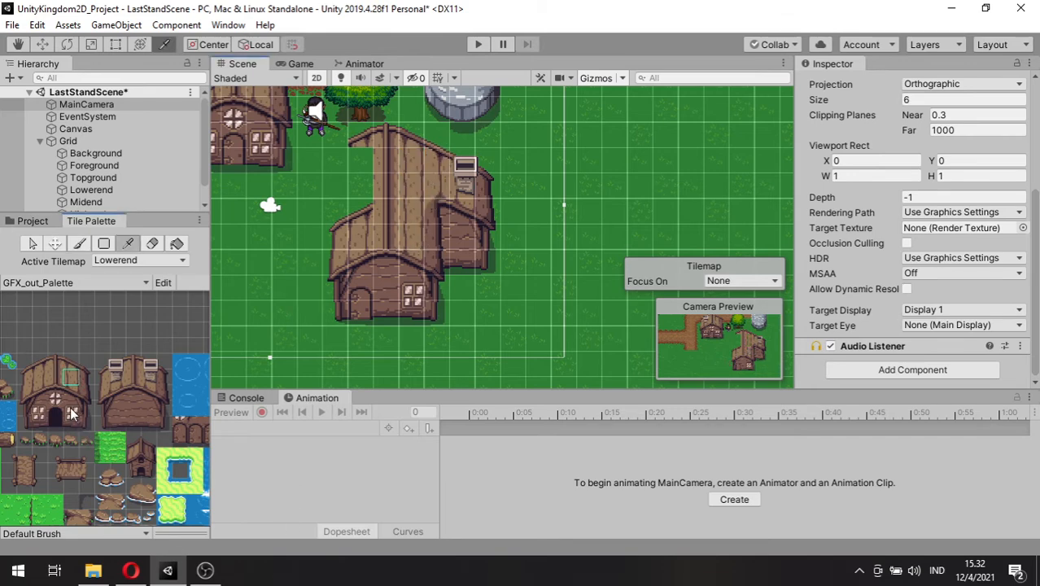
click(471, 253)
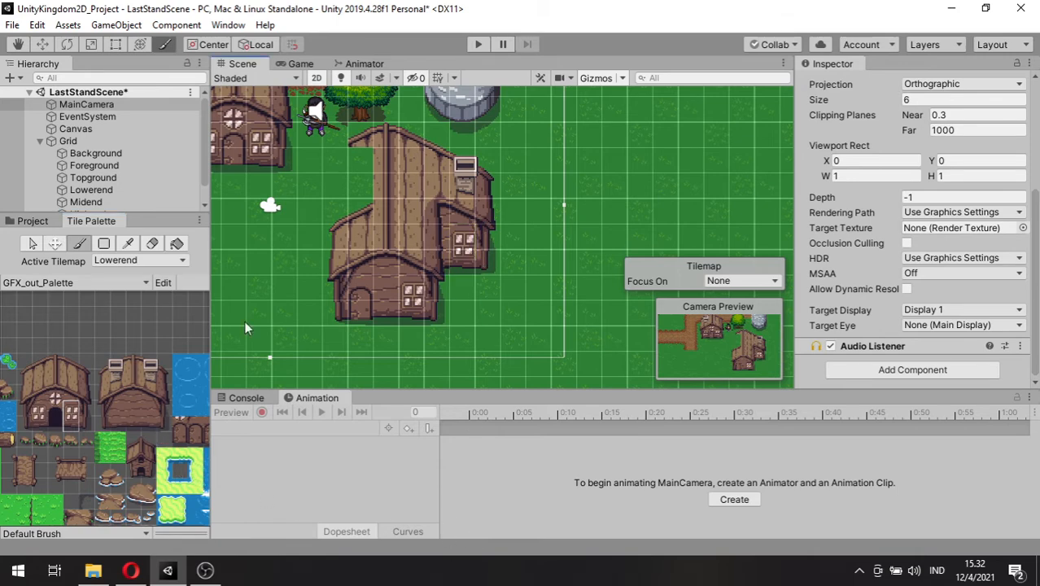
- Paint the front-view house's upper-left roof corner onto the extended roof and fill the area below it with plain roof tiles
drag(30, 365, 40, 378)
click(351, 177)
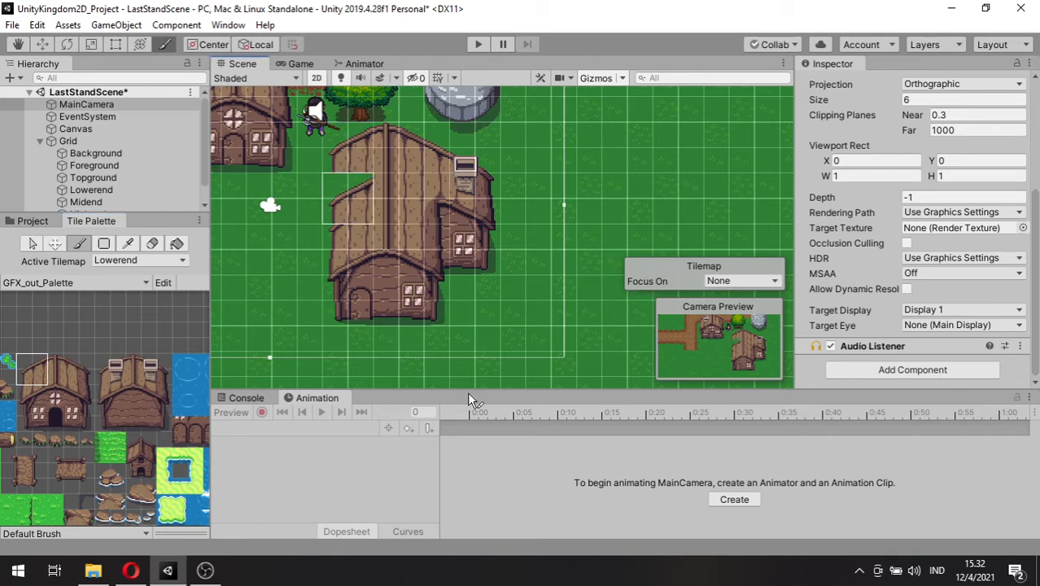
key(i)
click(39, 376)
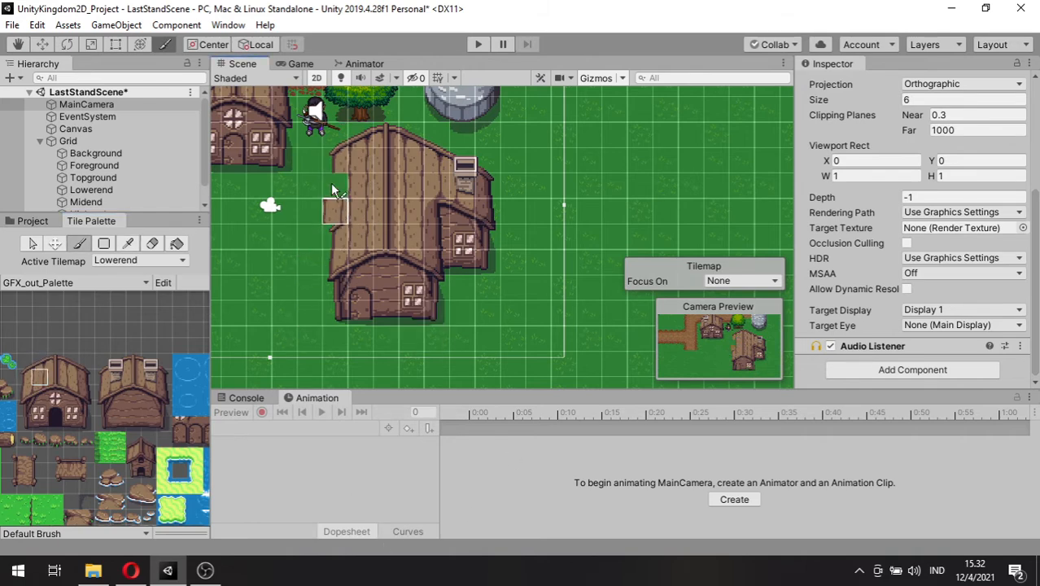
- Close the gap along the extended roof's left side with the wooden left-edge tiles from the palette
middle_drag(149, 454, 72, 389)
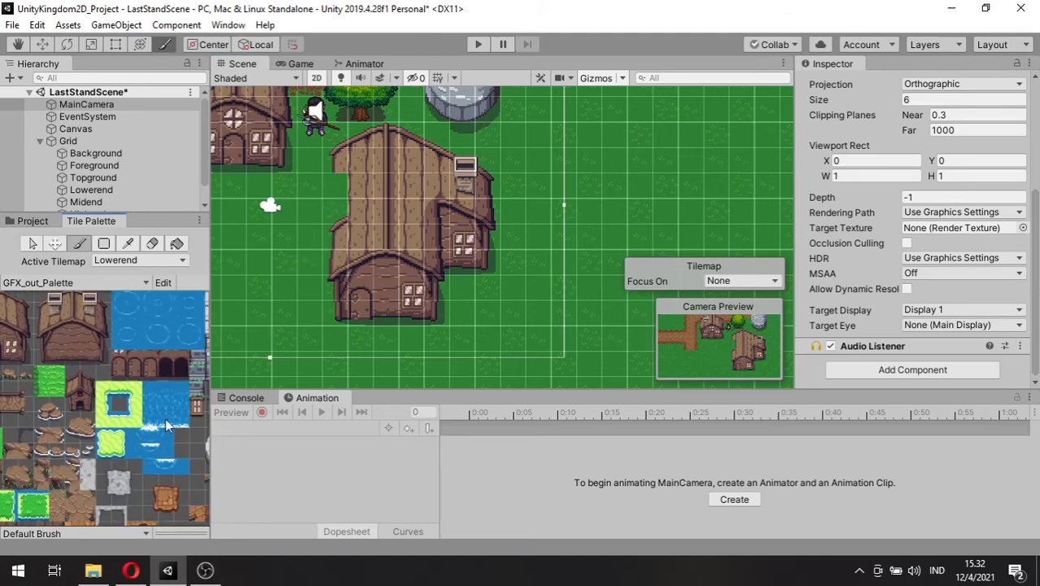
middle_drag(165, 419, 60, 316)
middle_drag(178, 456, 25, 439)
middle_drag(140, 421, 61, 440)
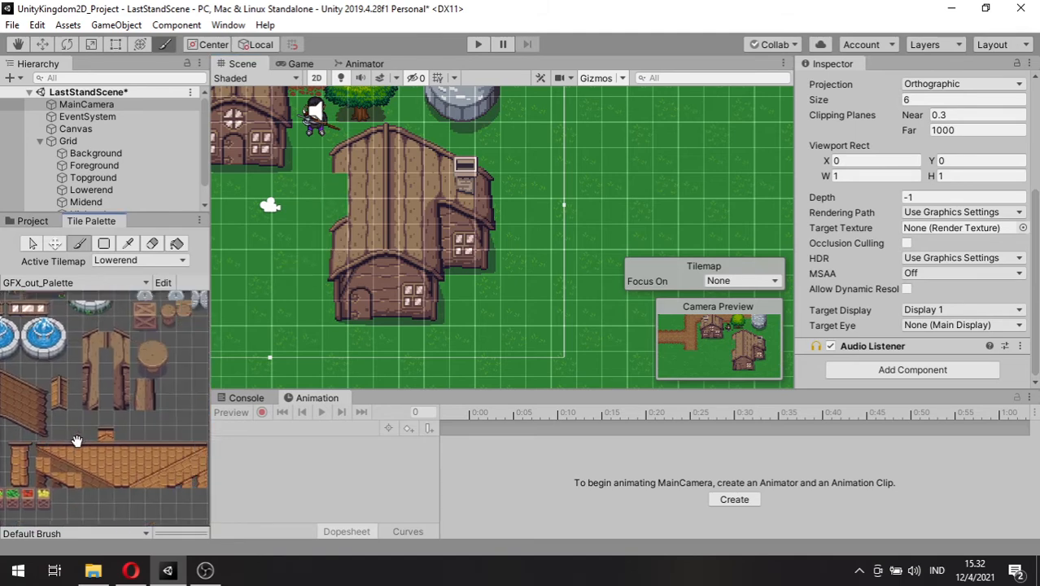
middle_drag(132, 422, 120, 436)
drag(125, 399, 126, 415)
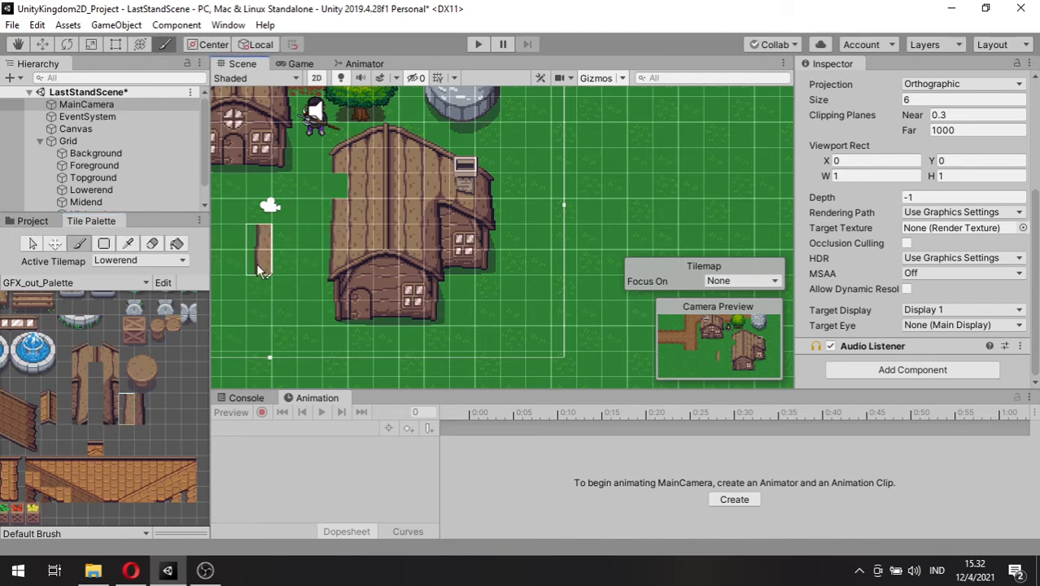
click(121, 400)
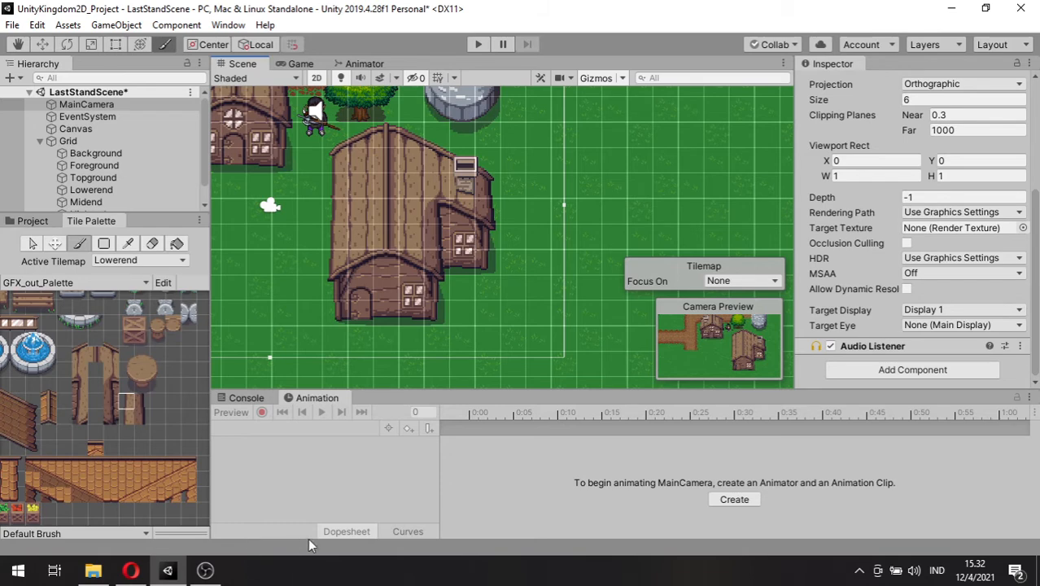
- Stamp the whole front-view house on the Midend tilemap over the upper part of the extended house's roof
click(108, 209)
click(108, 204)
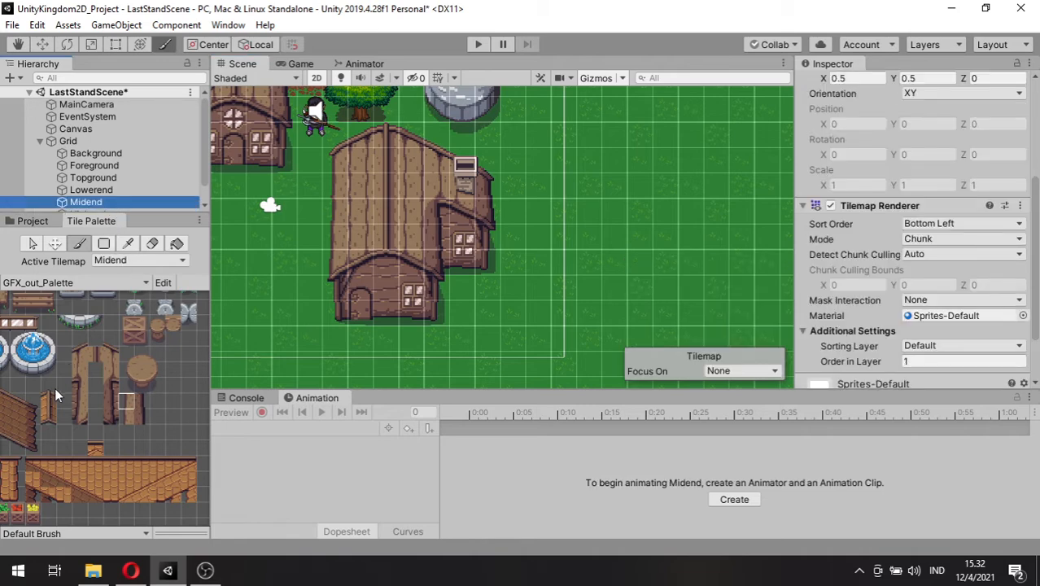
middle_drag(39, 358, 108, 420)
middle_drag(42, 332, 113, 394)
middle_drag(50, 371, 140, 394)
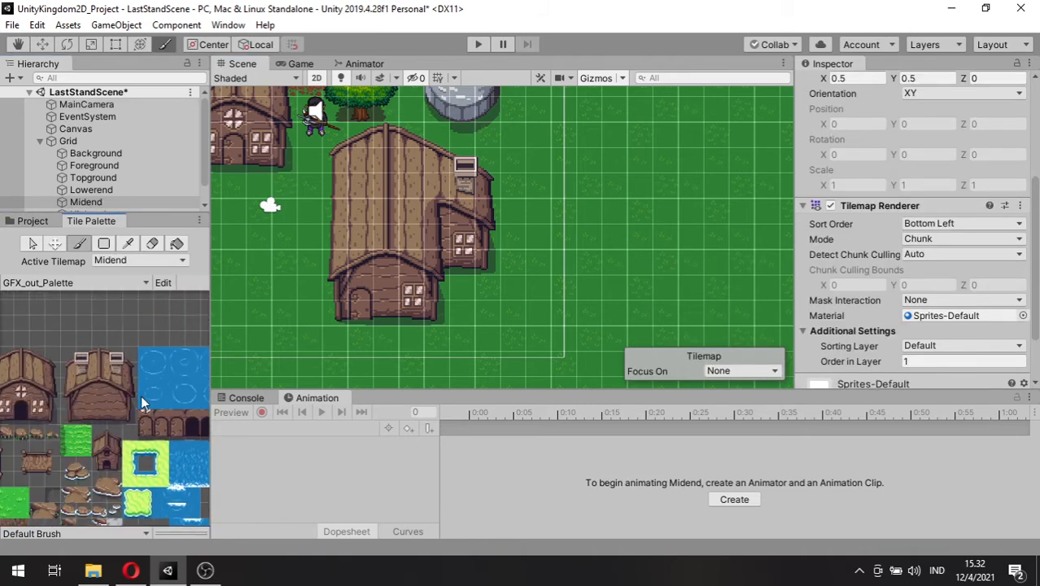
middle_drag(63, 392, 124, 388)
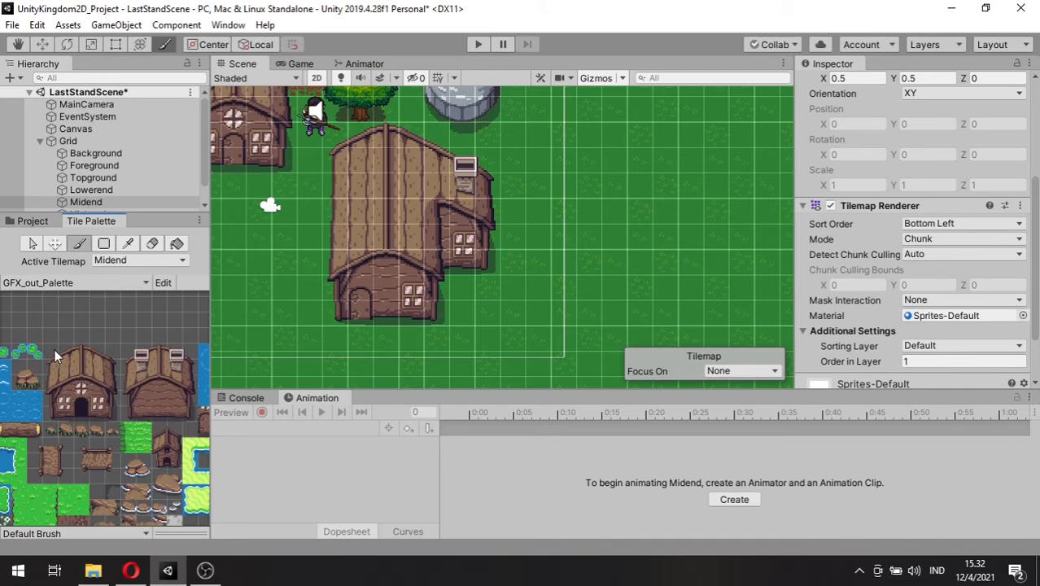
drag(55, 349, 109, 410)
middle_drag(262, 294, 254, 339)
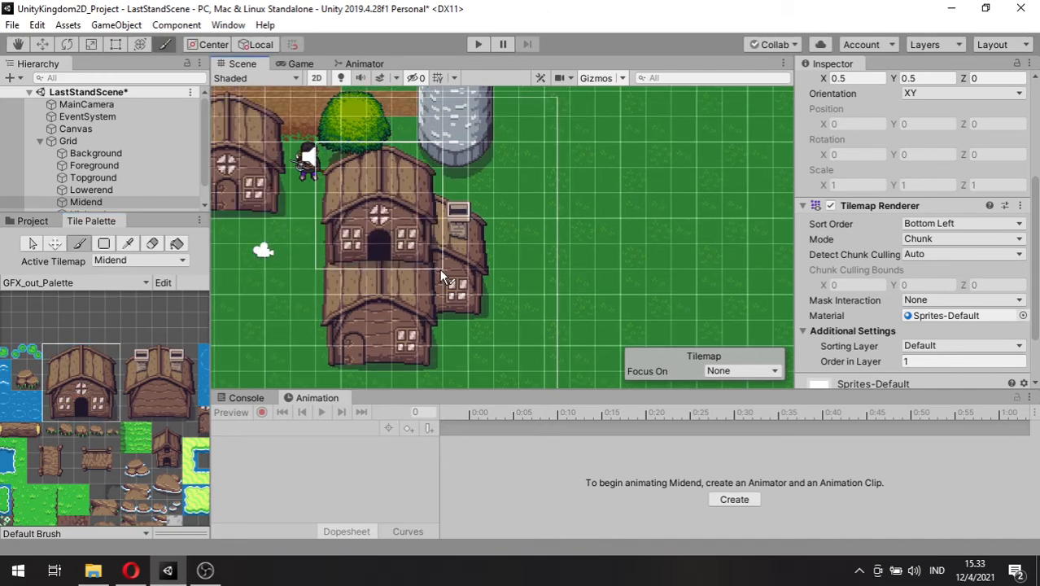
click(439, 268)
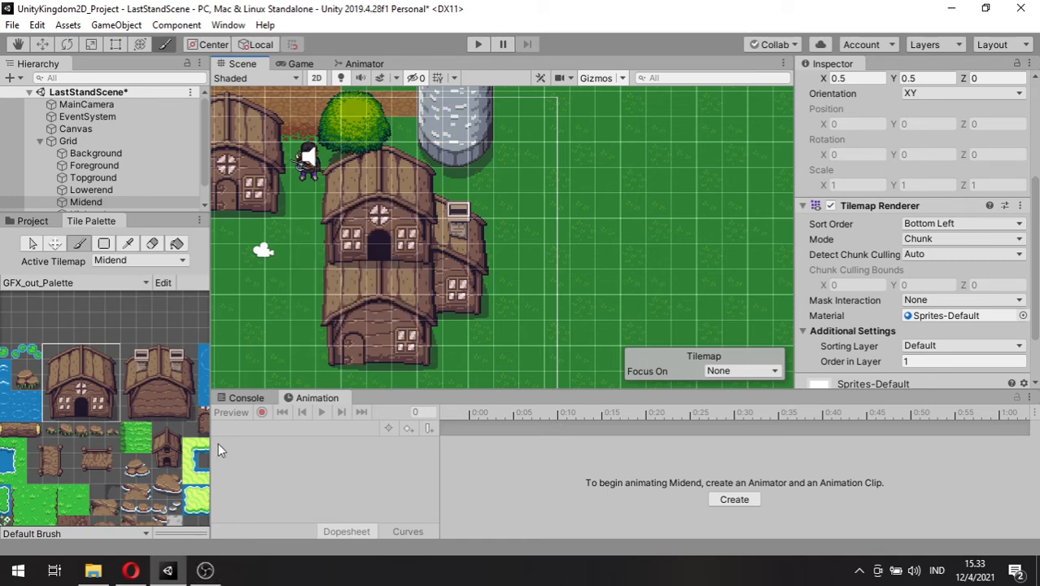
- Paint the front-view house's roof top on the Topground tilemap over the lower house's roof, overlapping the upper house's doorway
click(105, 182)
click(45, 352)
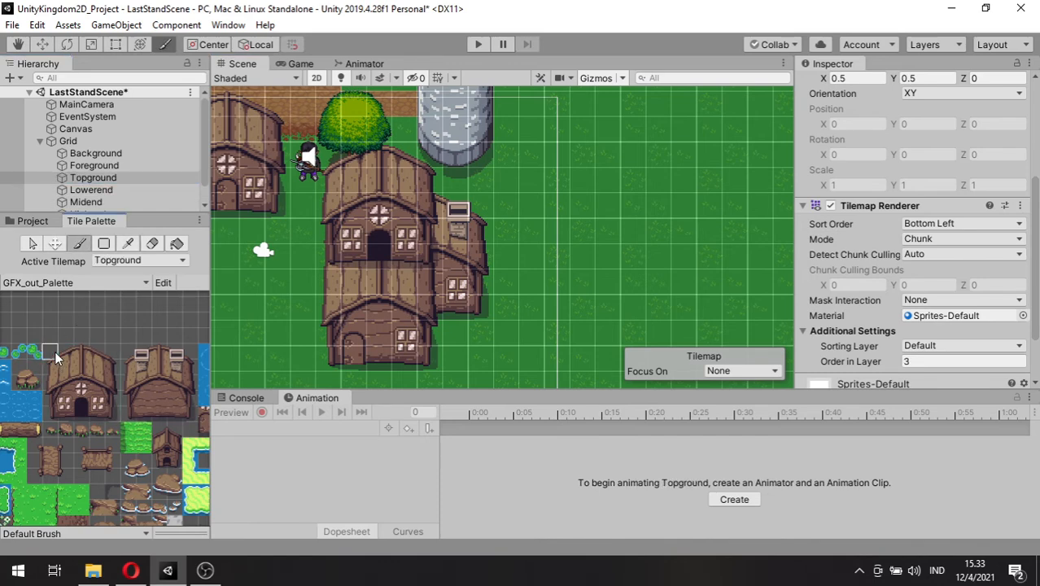
drag(52, 351, 109, 353)
click(50, 350)
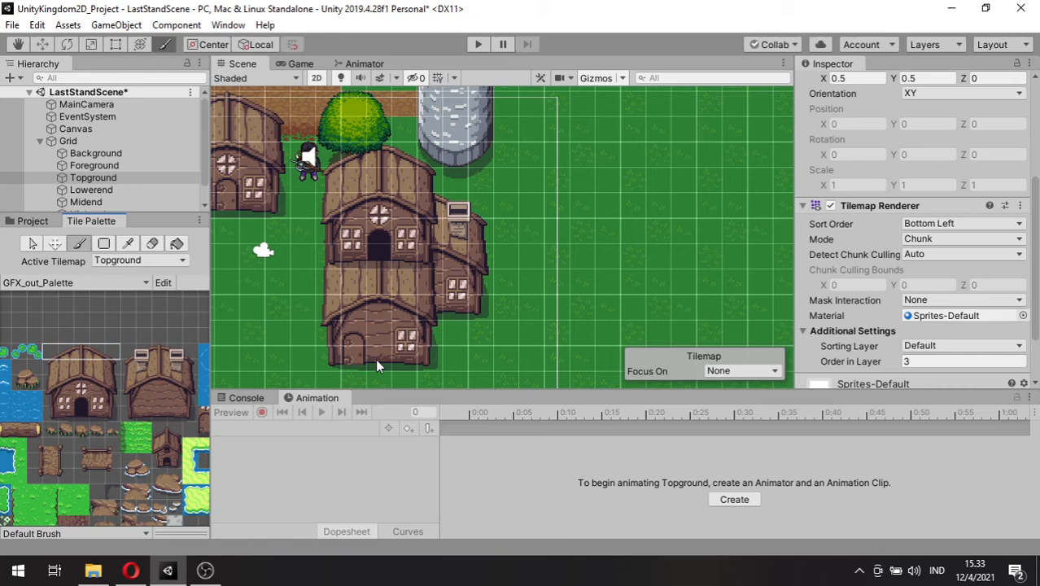
click(419, 259)
mouse_move(52, 349)
mouse_down()
mouse_move(103, 372)
mouse_move(115, 362)
mouse_up()
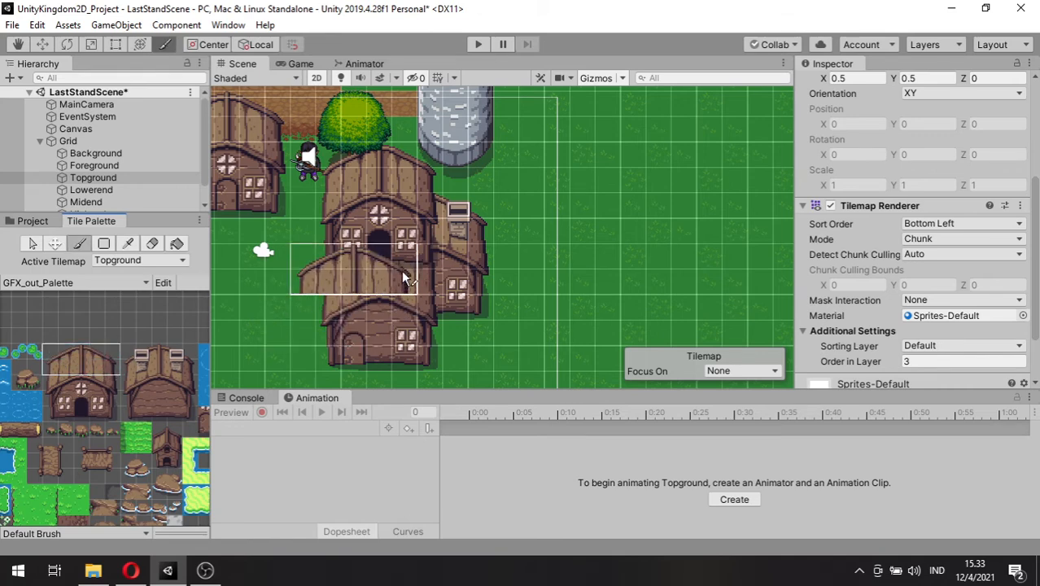
click(425, 277)
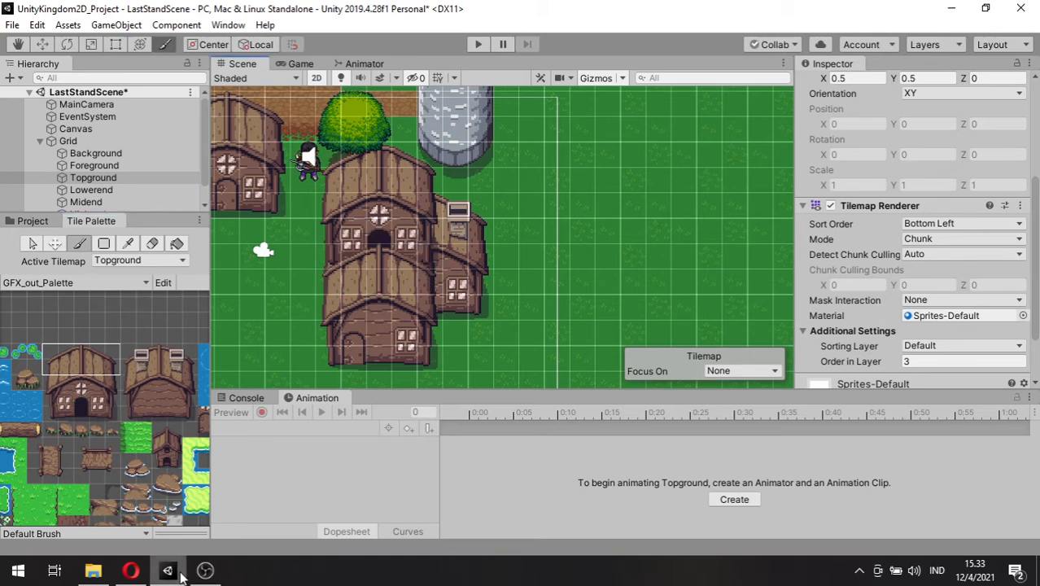
- Cover the upper house's windows, doorway and round window with the rear-view house's plain wall tiles on the Midend tilemap
click(117, 258)
click(133, 284)
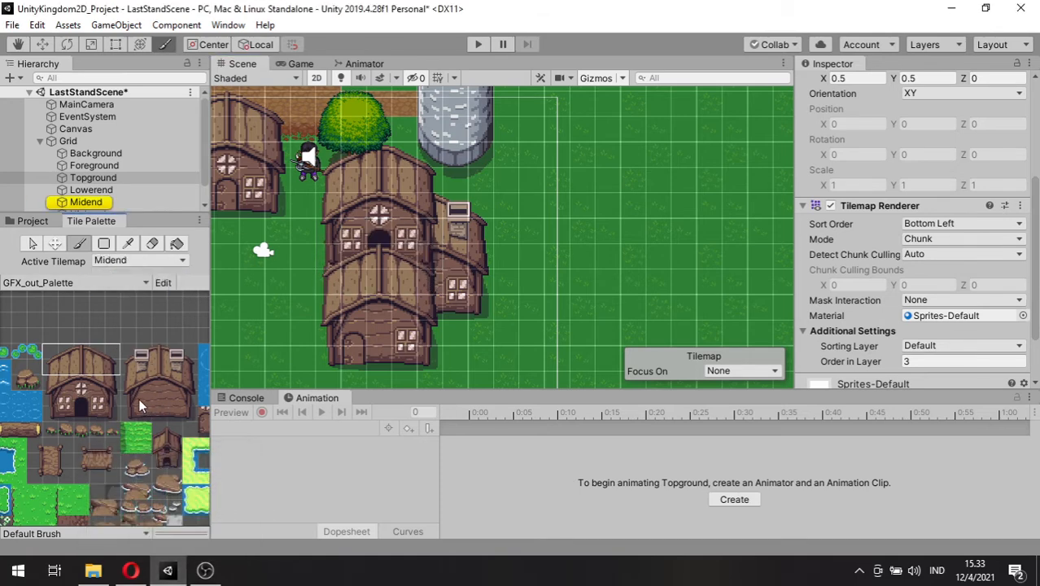
drag(126, 395, 193, 417)
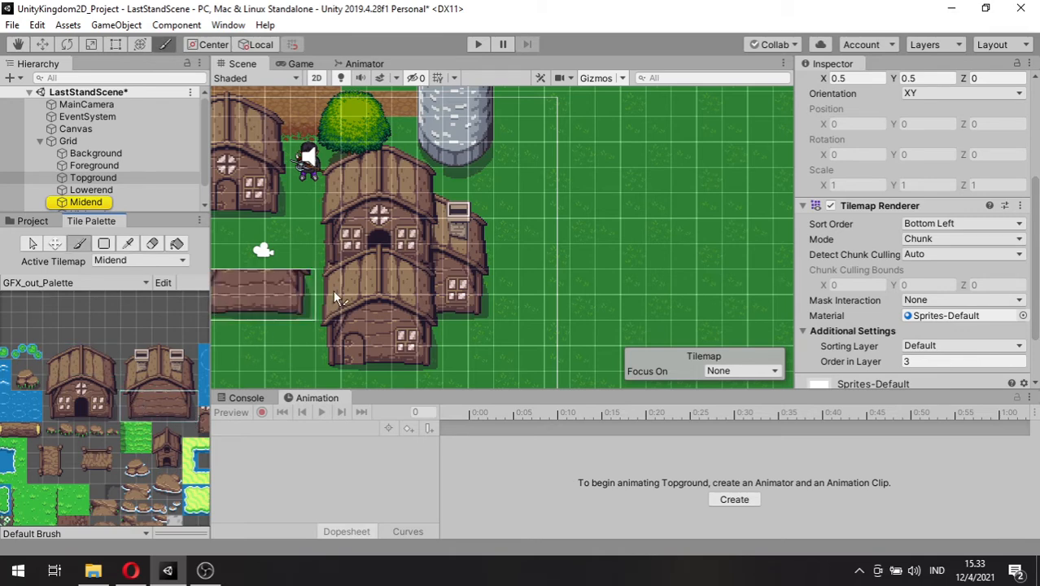
click(419, 264)
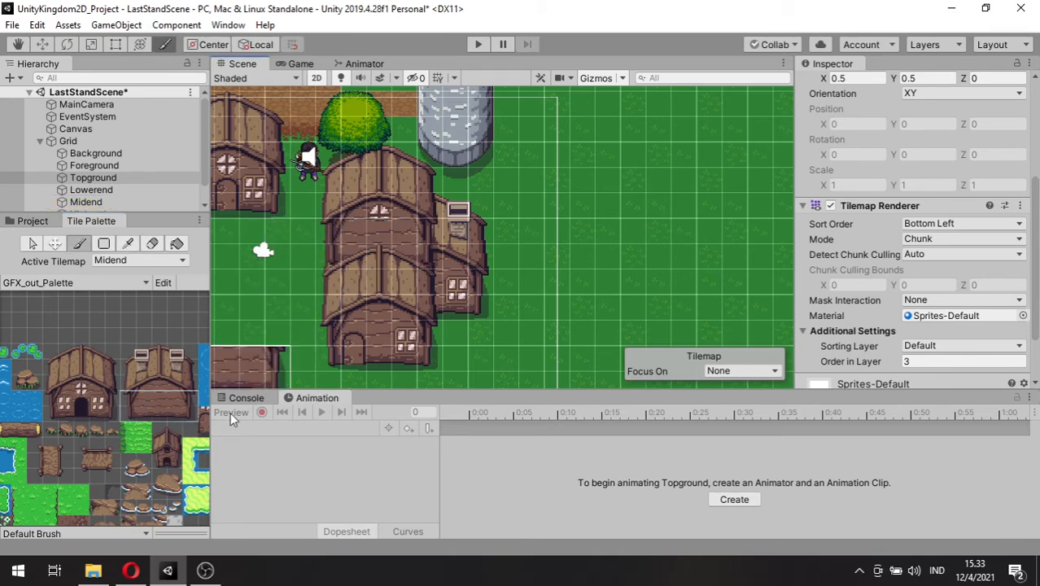
click(158, 382)
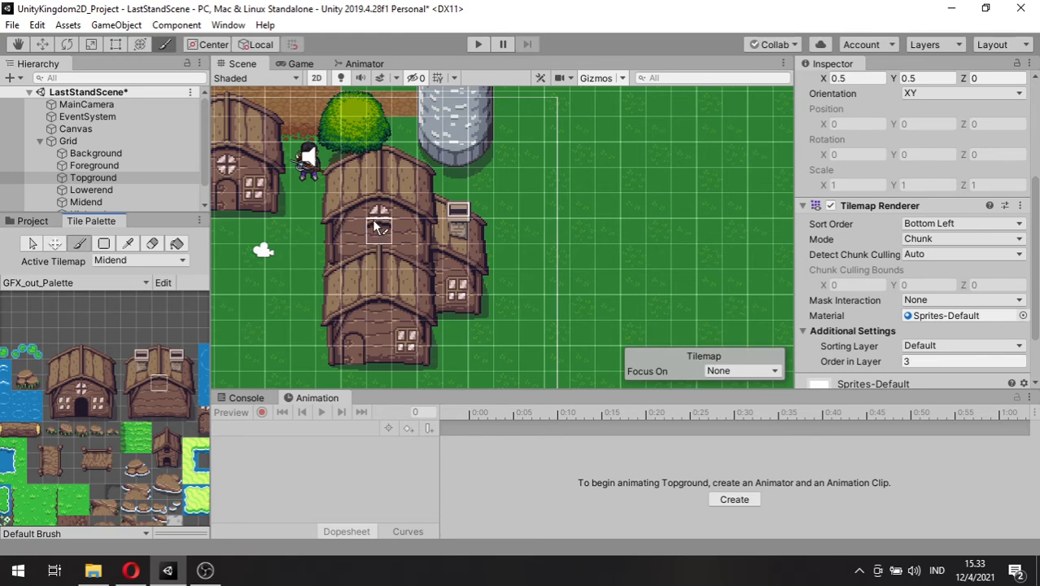
- Add the rear-view house's left chimney to the upper house's roof and a window on each side of its plain wall
mouse_move(127, 349)
mouse_down()
mouse_move(154, 368)
mouse_move(145, 355)
mouse_up()
click(133, 336)
click(346, 178)
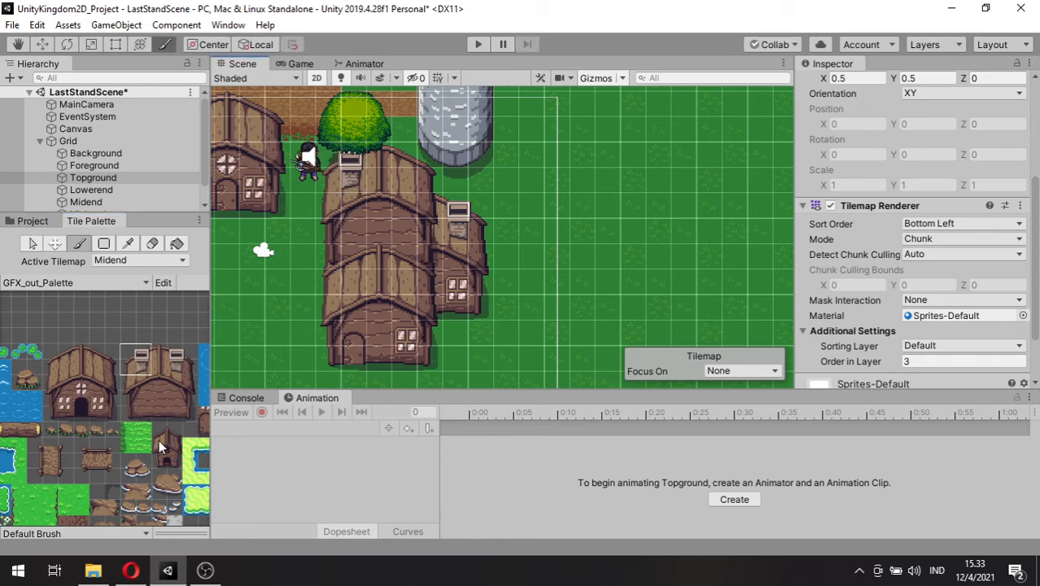
click(64, 404)
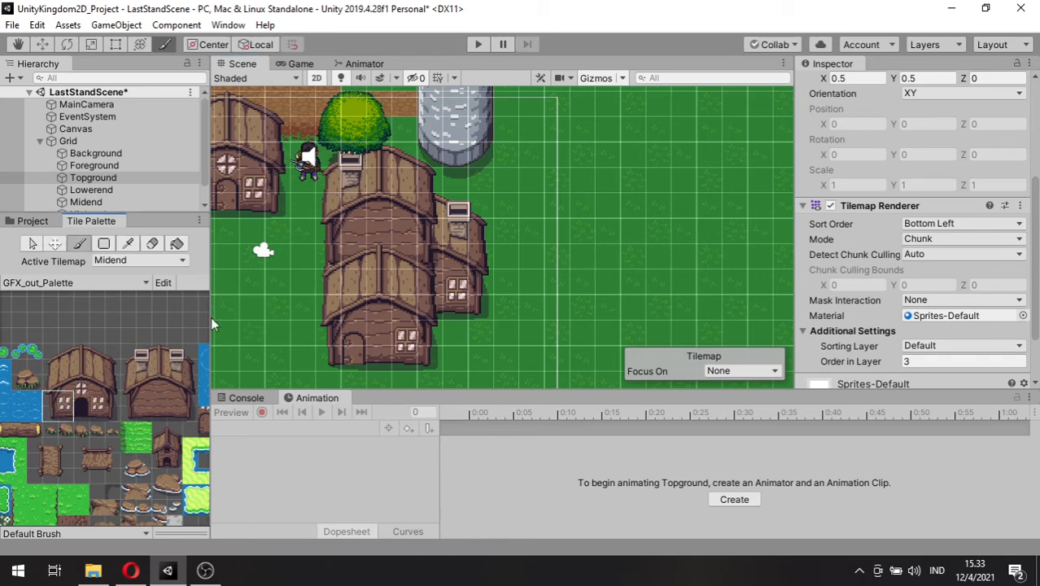
click(353, 256)
click(101, 407)
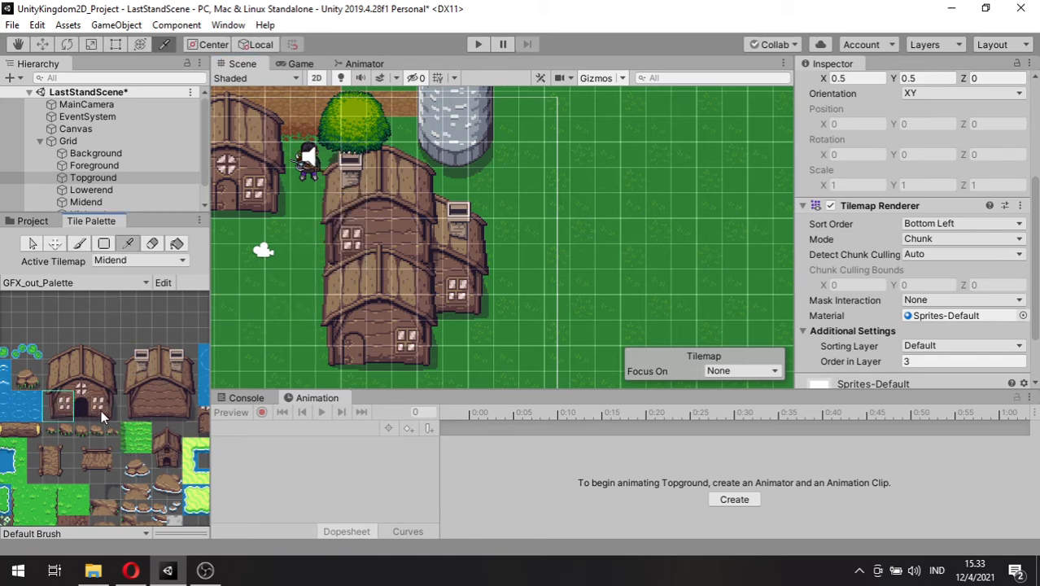
click(417, 244)
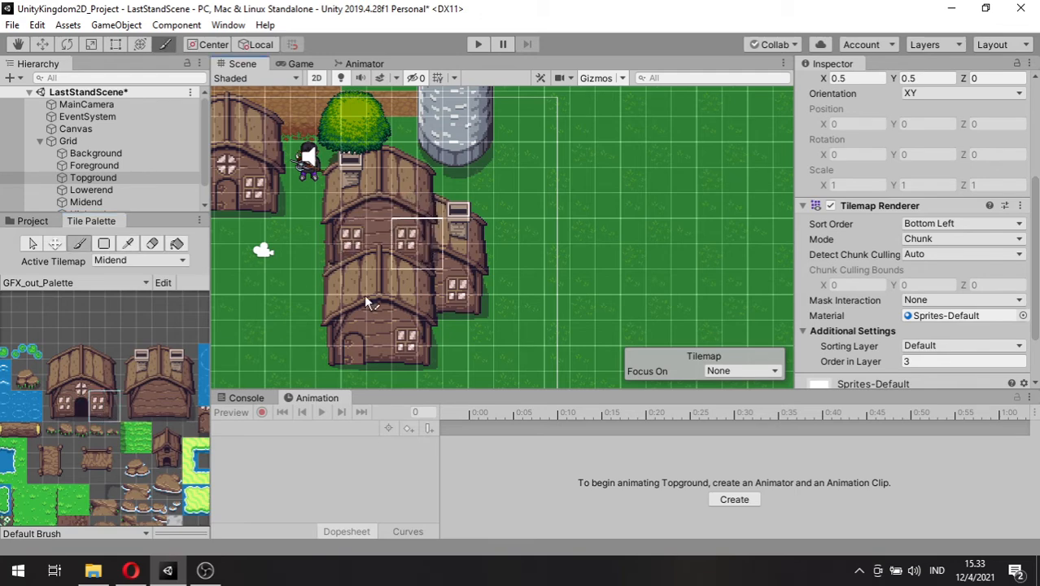
- Stamp a complete front-view house on the Lowerend tilemap at the lower end of the dirt path
scroll(266, 327, down, 1)
scroll(266, 327, down, 3)
mouse_move(266, 327)
middle_down()
mouse_move(310, 307)
mouse_move(310, 292)
middle_up()
scroll(312, 308, down, 2)
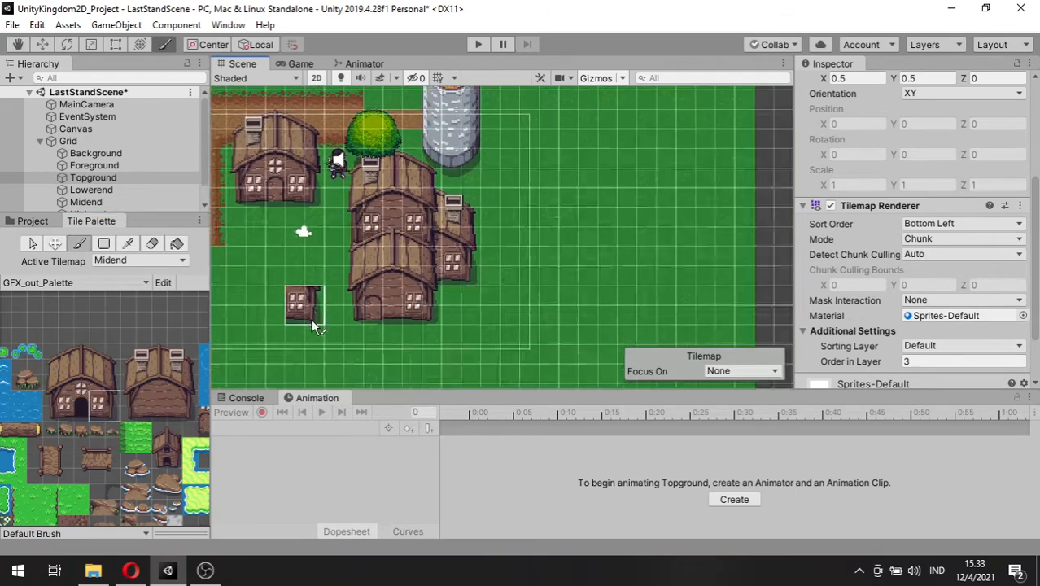
middle_drag(361, 343, 433, 323)
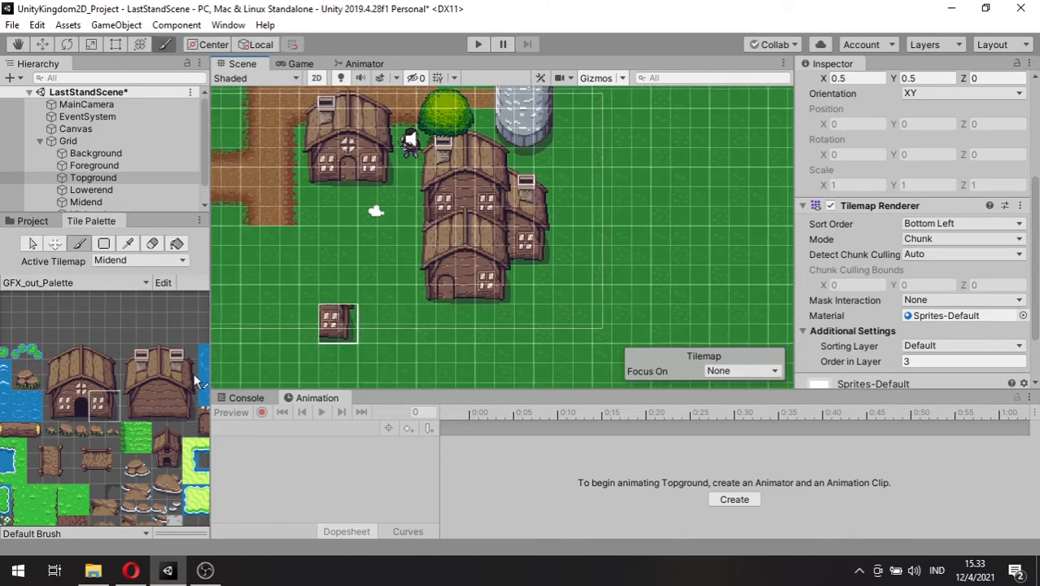
drag(63, 356, 111, 411)
middle_drag(405, 307, 446, 337)
click(377, 339)
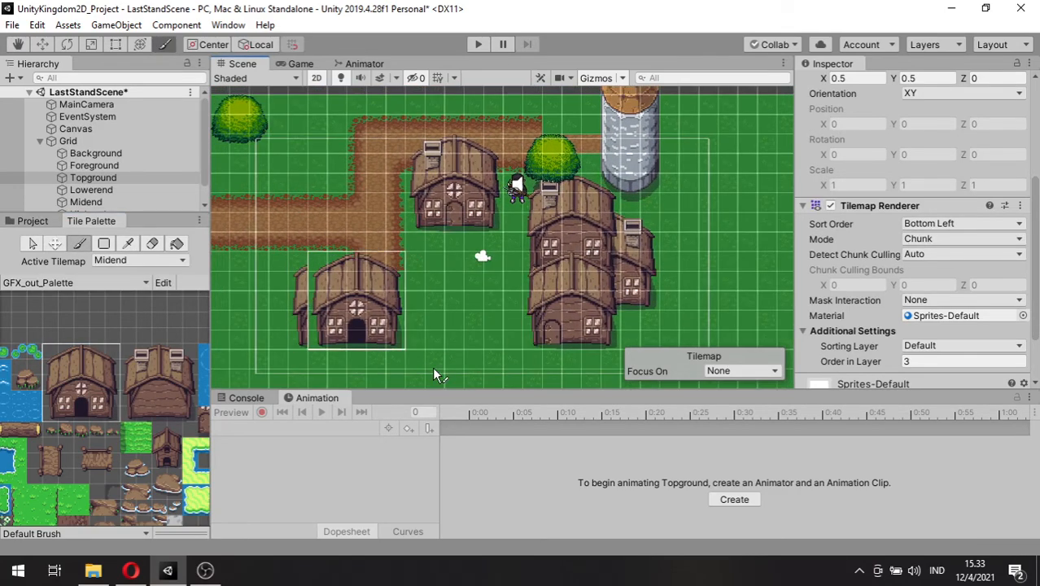
middle_drag(27, 361, 145, 423)
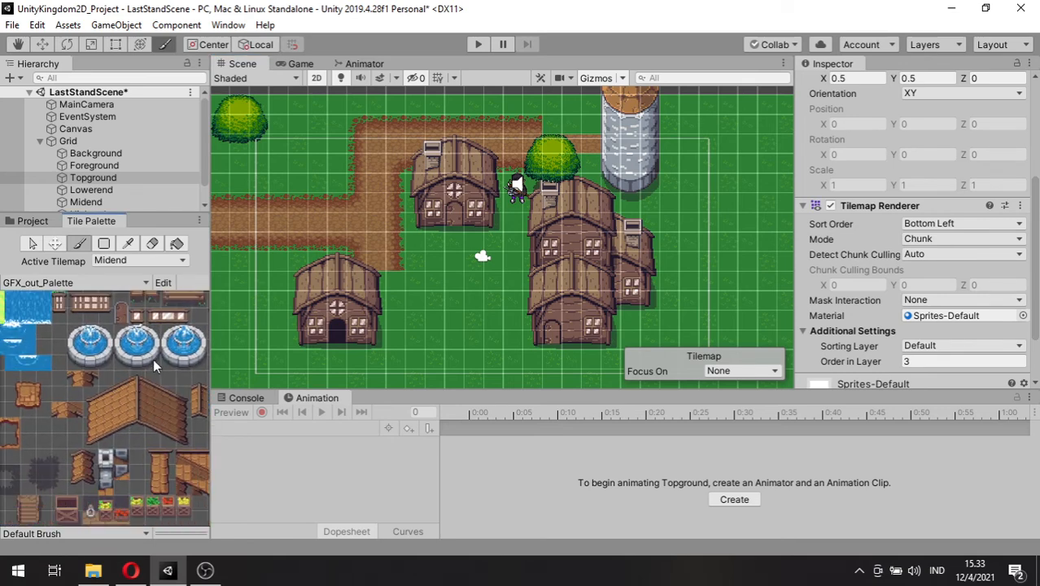
click(138, 260)
click(156, 306)
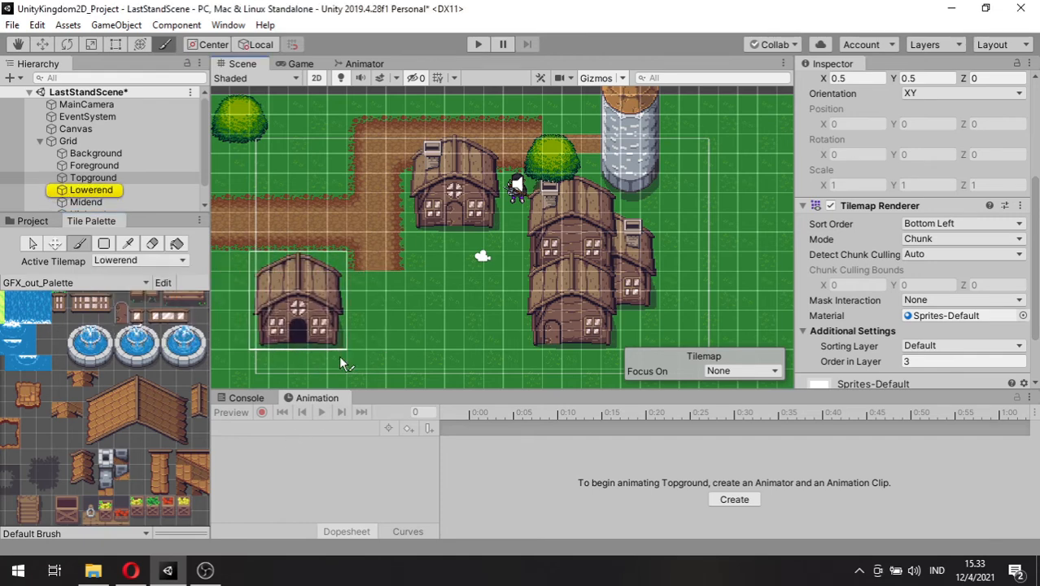
click(377, 355)
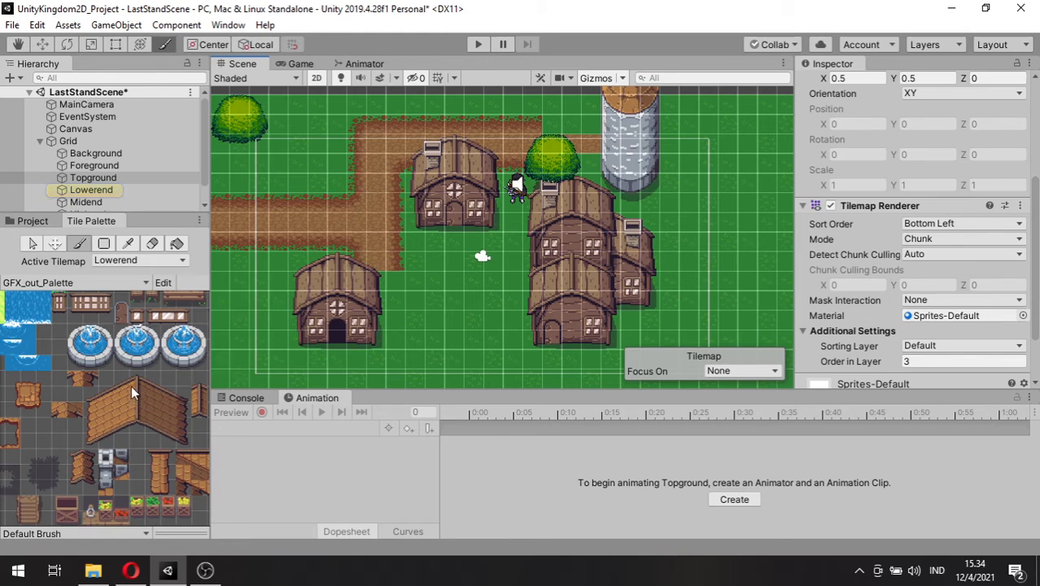
- Paint the middle section of the large orange tiled roof over the new house's roof on the Midend tilemap
drag(131, 384, 148, 430)
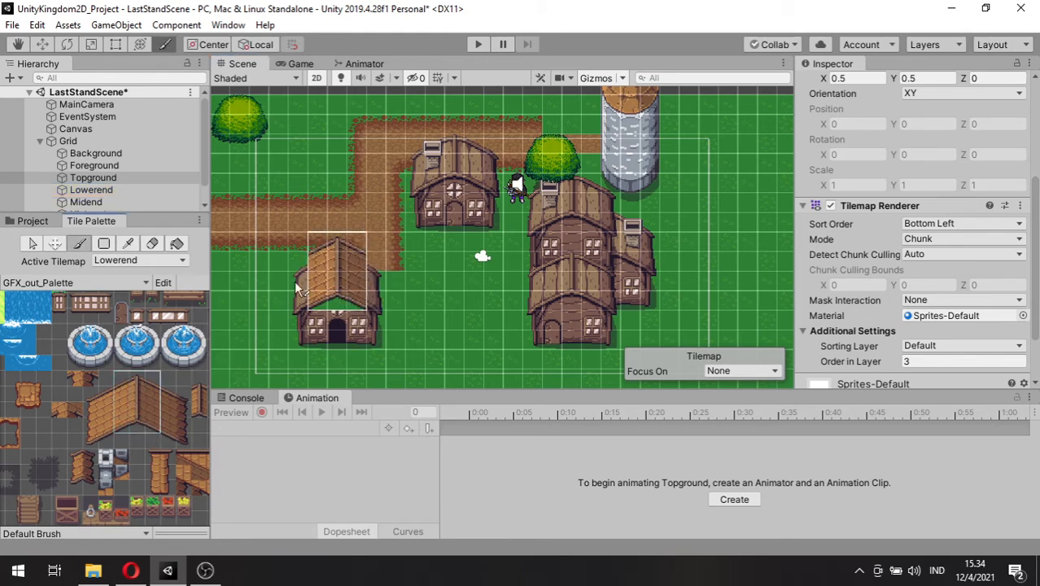
click(165, 262)
click(150, 288)
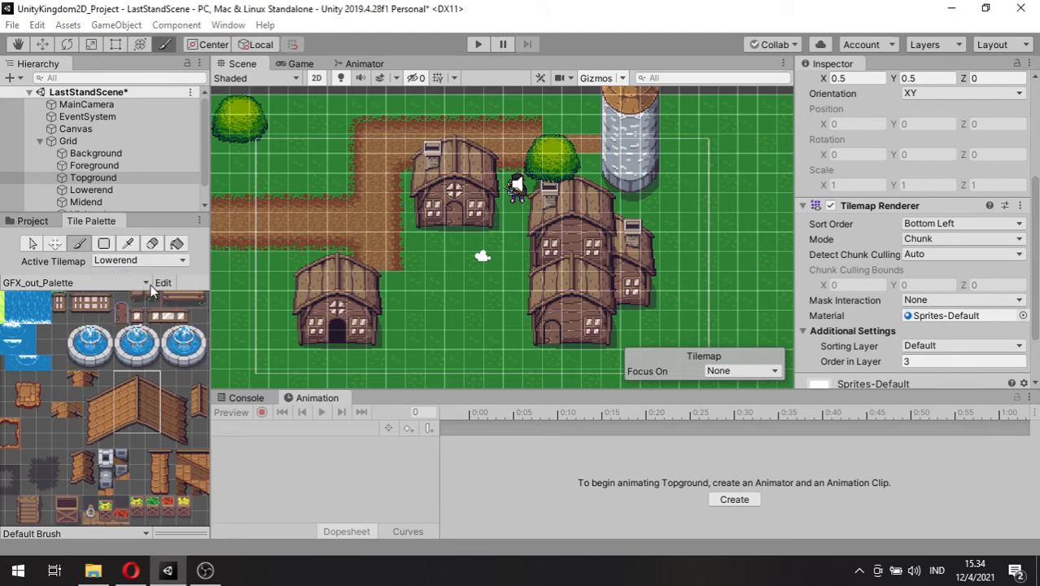
scroll(364, 309, up, 2)
click(363, 304)
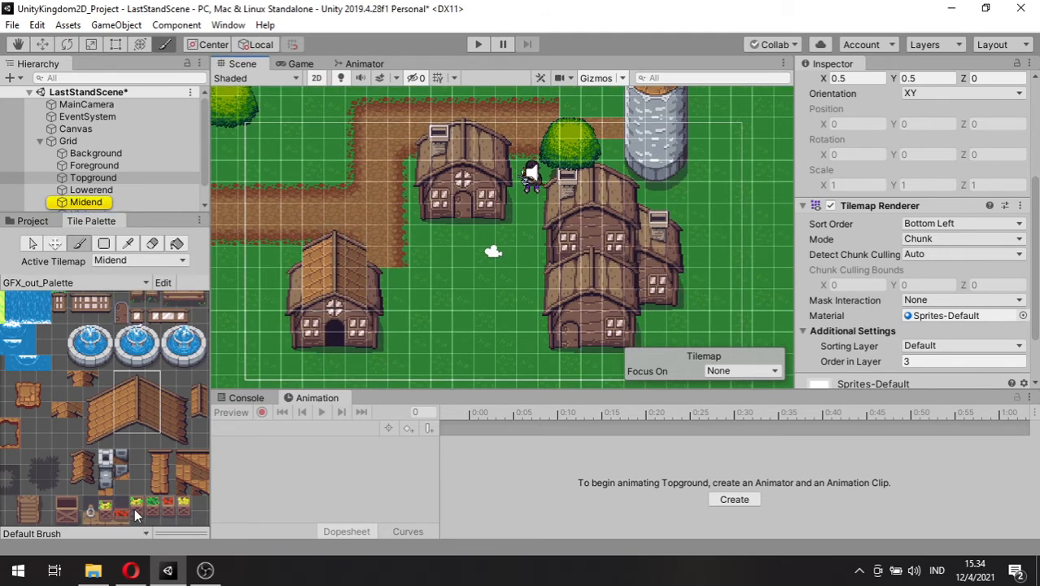
- Extend the orange roof to both sides with the small roof's left and right edge tiles, and try lower edge tiles at its corners
scroll(125, 450, up, 3)
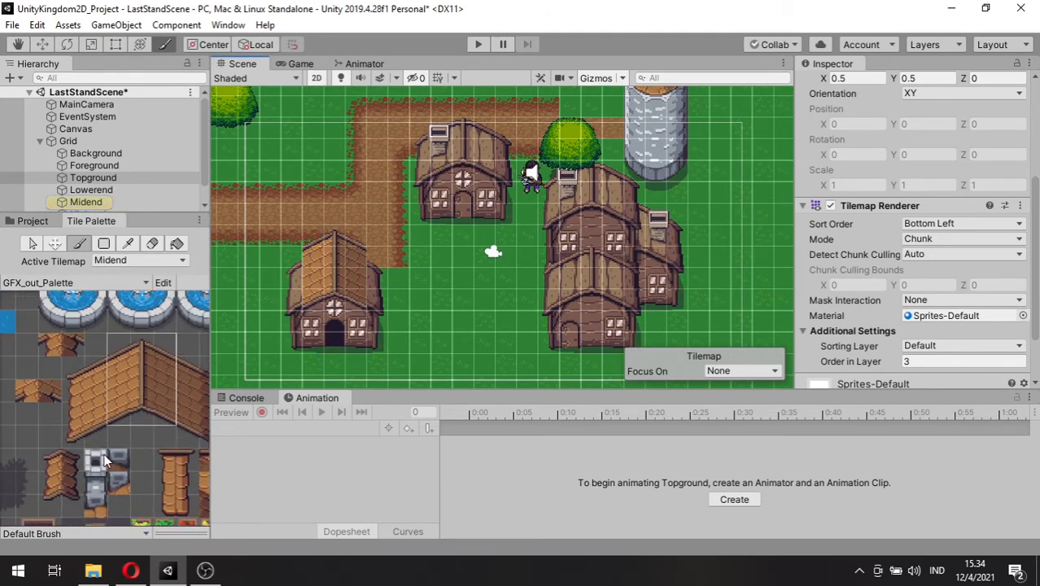
click(53, 468)
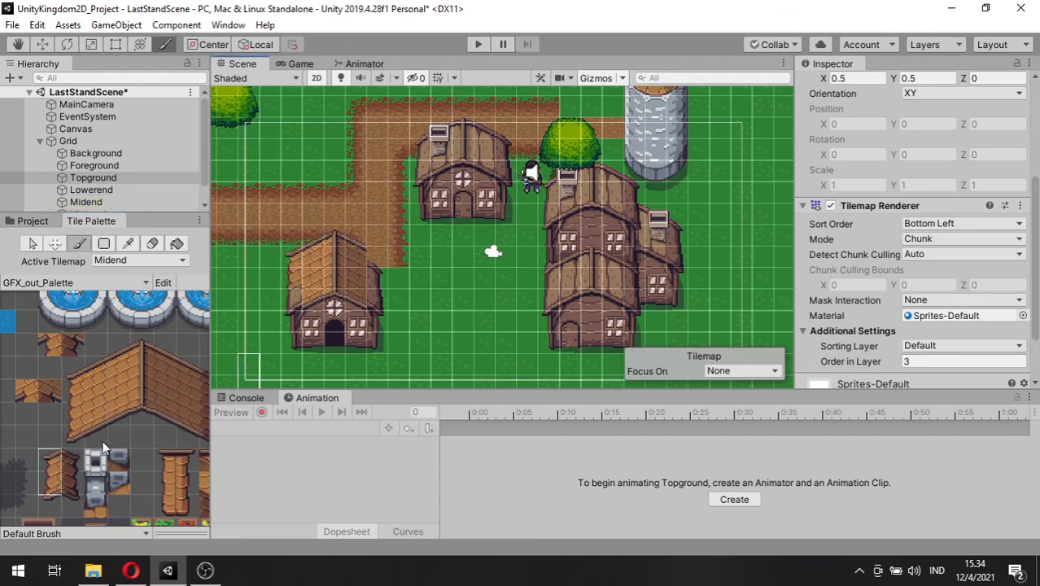
drag(75, 457, 75, 479)
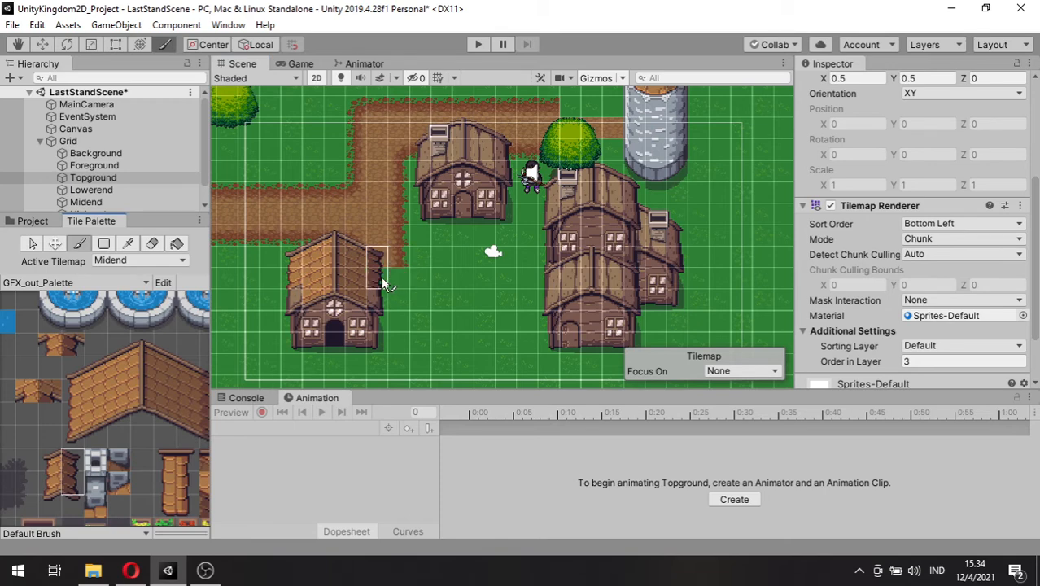
drag(76, 419, 74, 437)
click(289, 311)
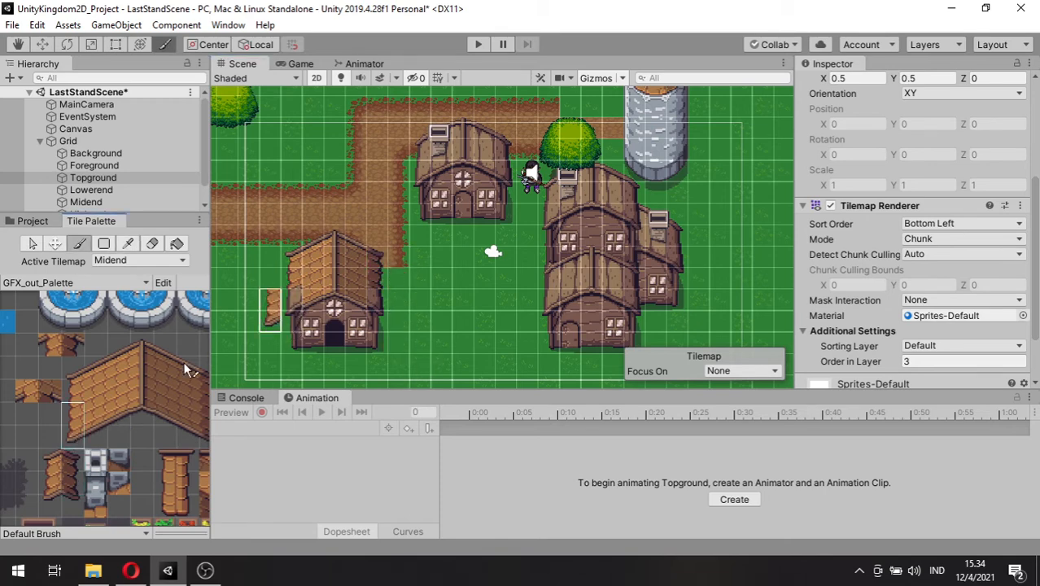
click(50, 505)
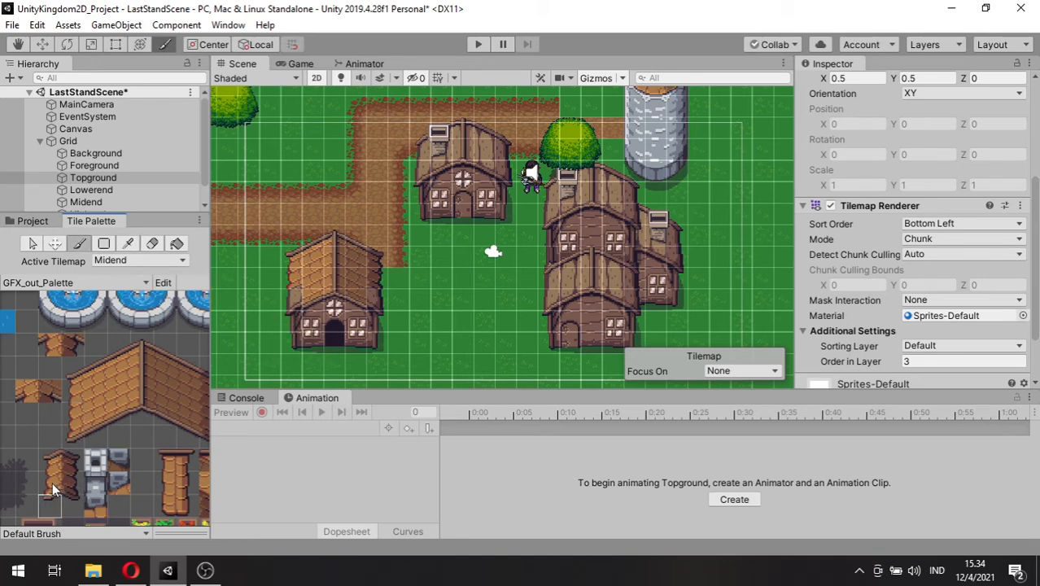
drag(52, 488, 50, 503)
drag(73, 482, 73, 505)
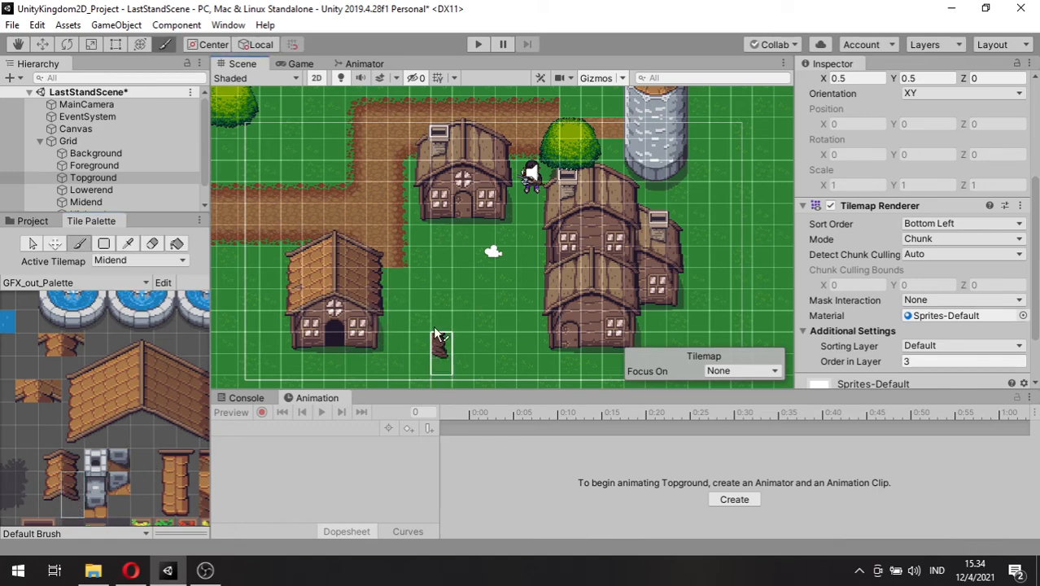
- Erase the orange roof's upper left edge tiles from the Midend tilemap
scroll(427, 293, up, 4)
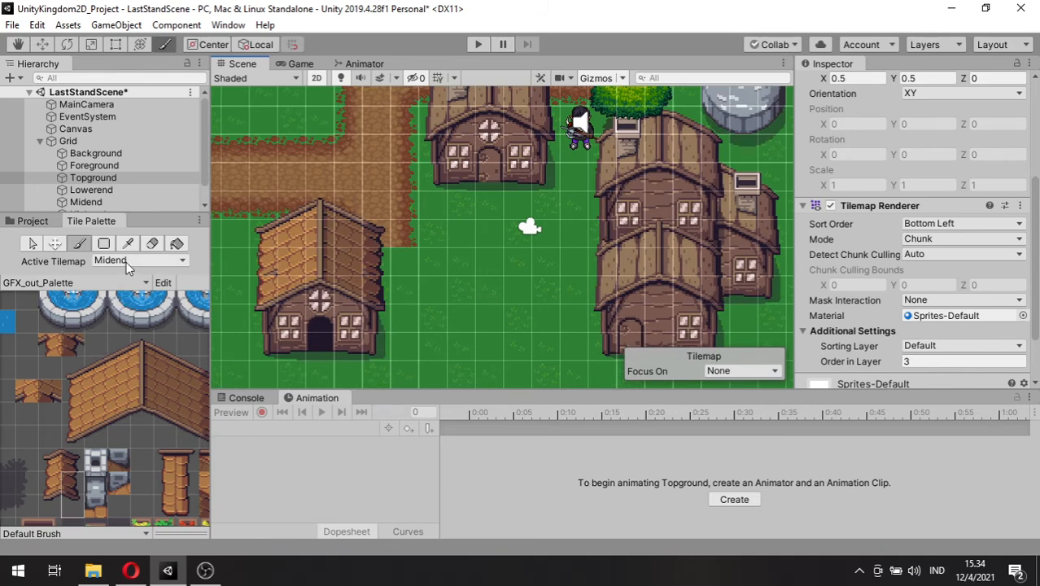
click(137, 260)
click(129, 300)
click(152, 243)
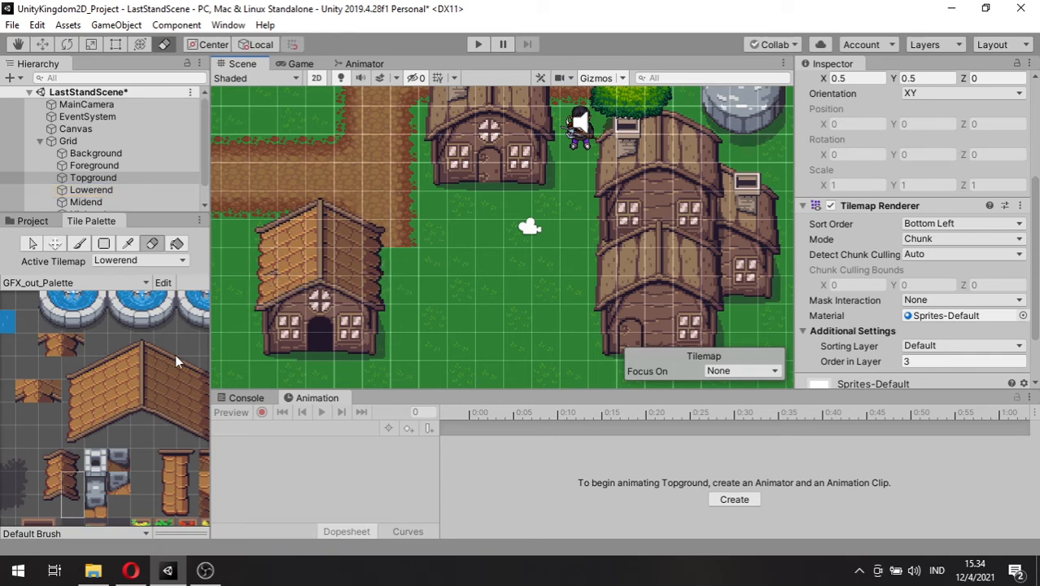
click(158, 263)
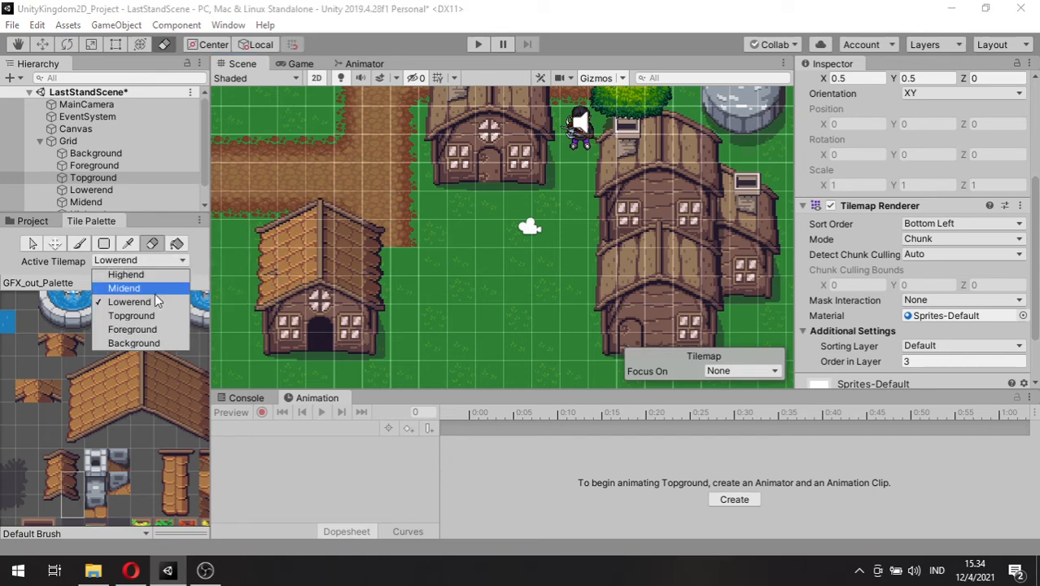
click(155, 290)
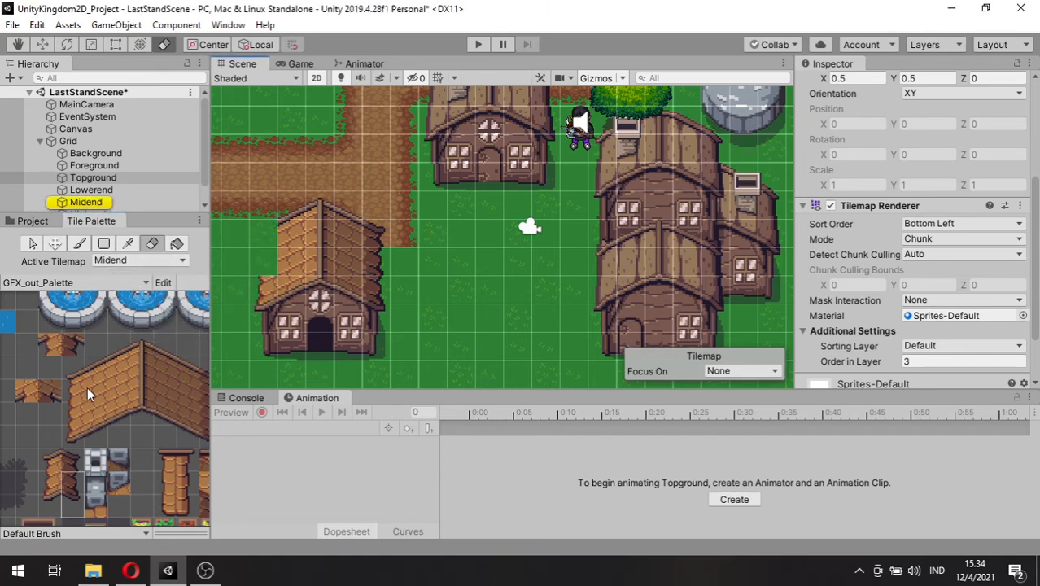
- Repaint the orange roof's left edge on Midend with the small roof's upper left tile and the large roof's left edge tile
click(45, 502)
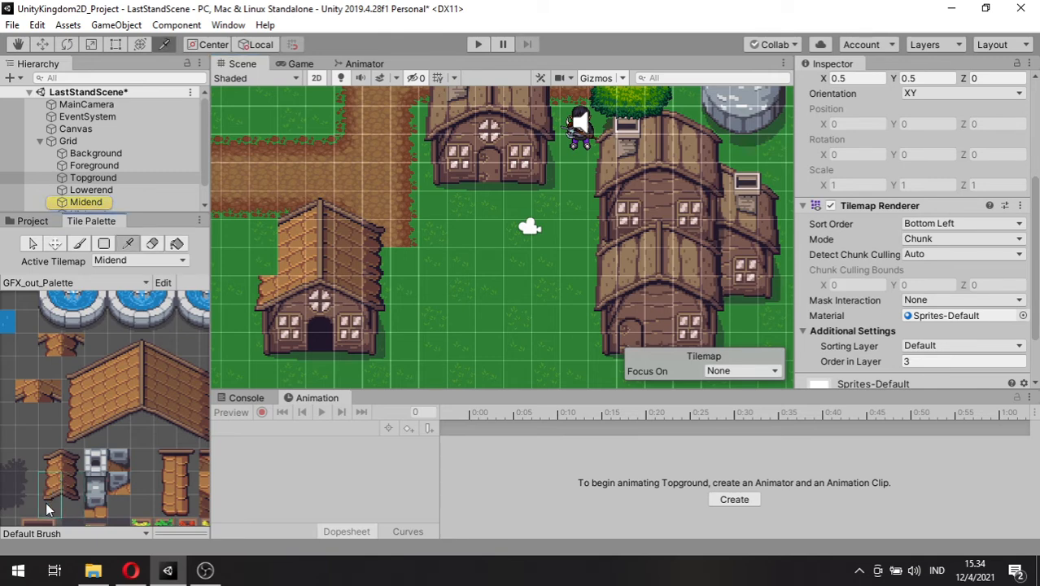
drag(48, 476, 52, 458)
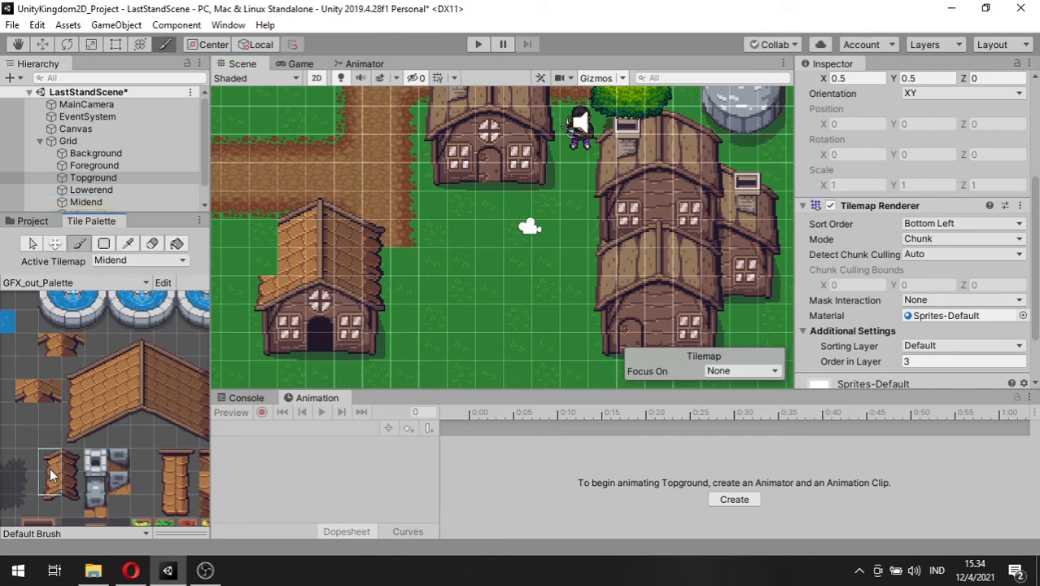
click(256, 261)
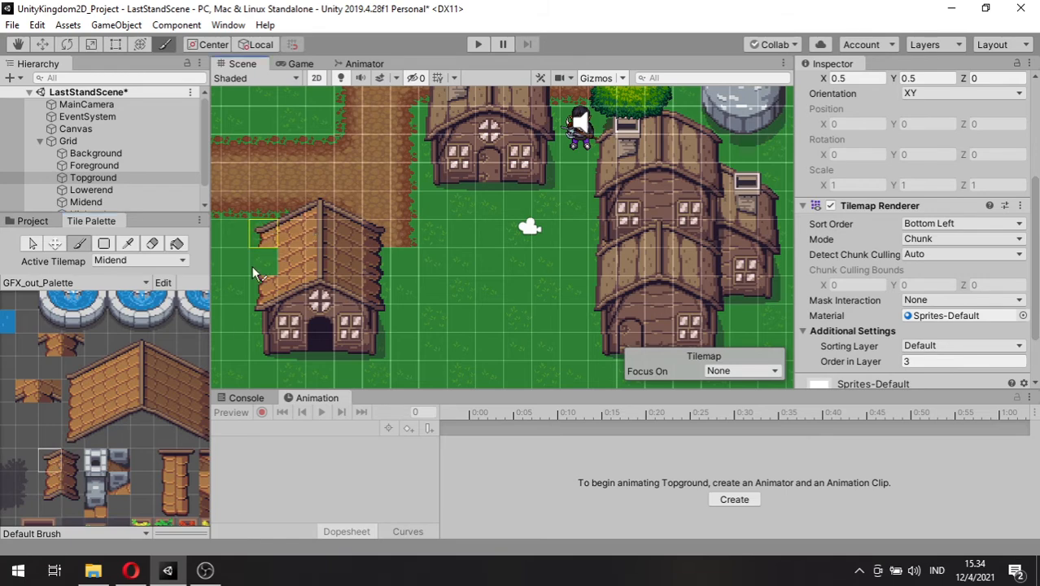
click(79, 402)
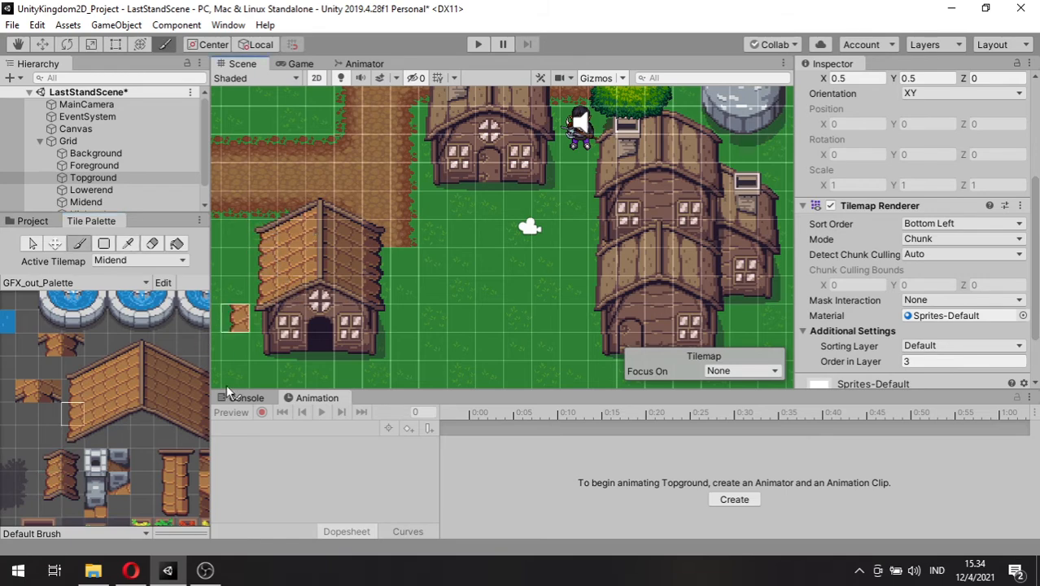
- Place a grey stone chimney on the orange roof's left slope on Midend, using the slanted base tile and the chimney top tile
scroll(504, 314, down, 3)
middle_drag(511, 310, 520, 302)
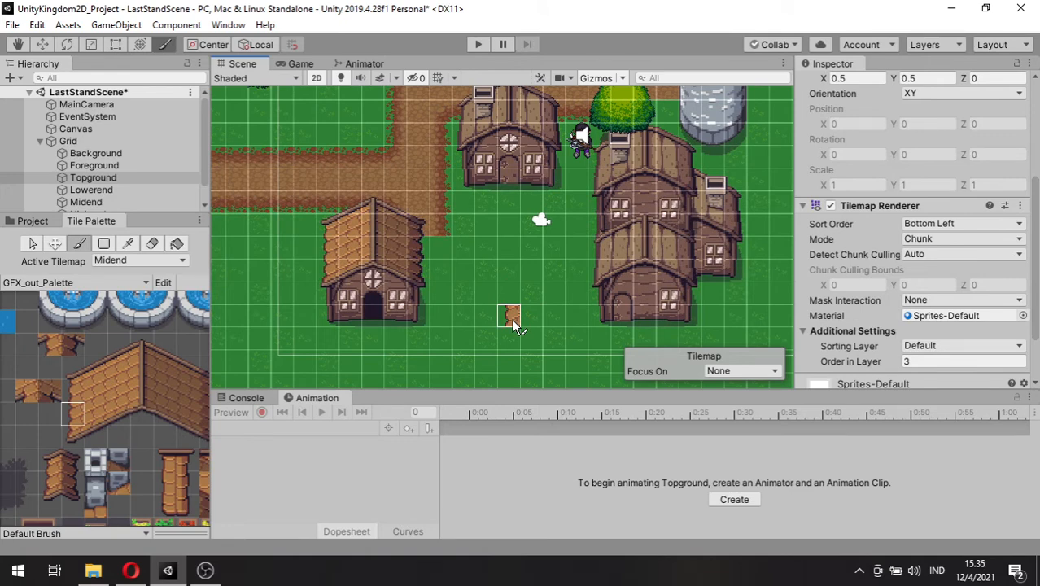
key(i)
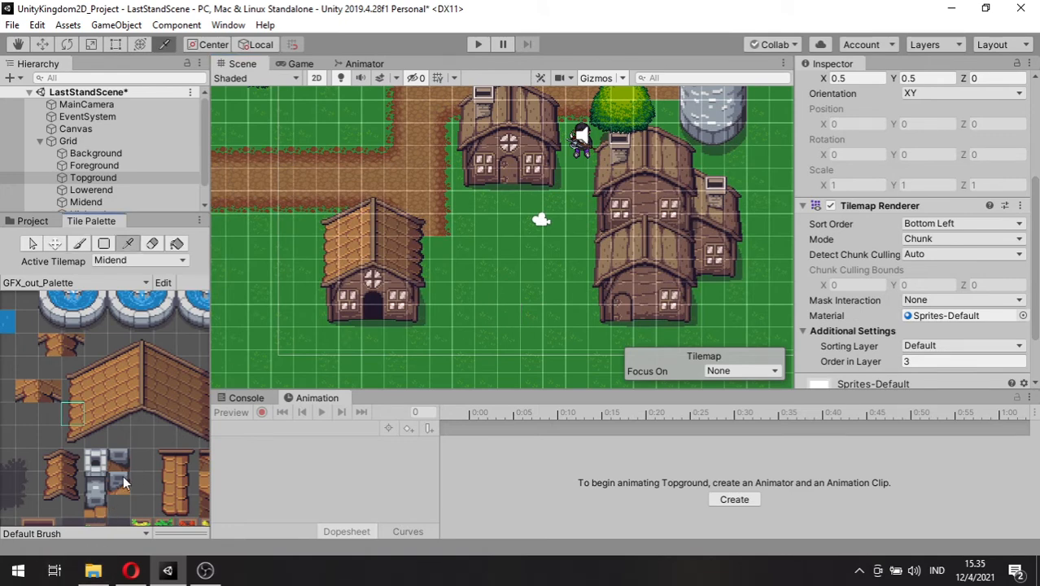
click(124, 483)
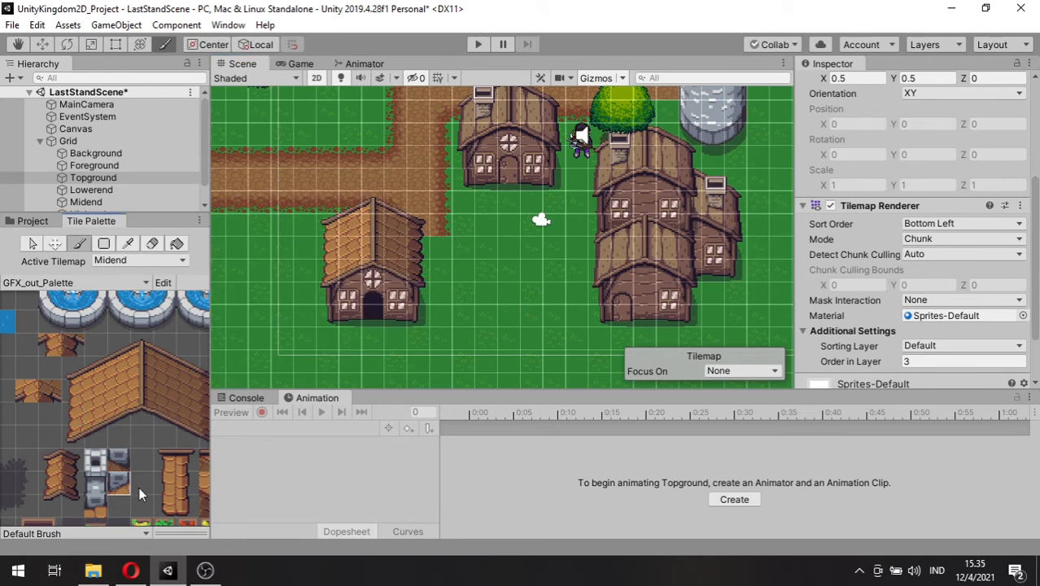
click(350, 247)
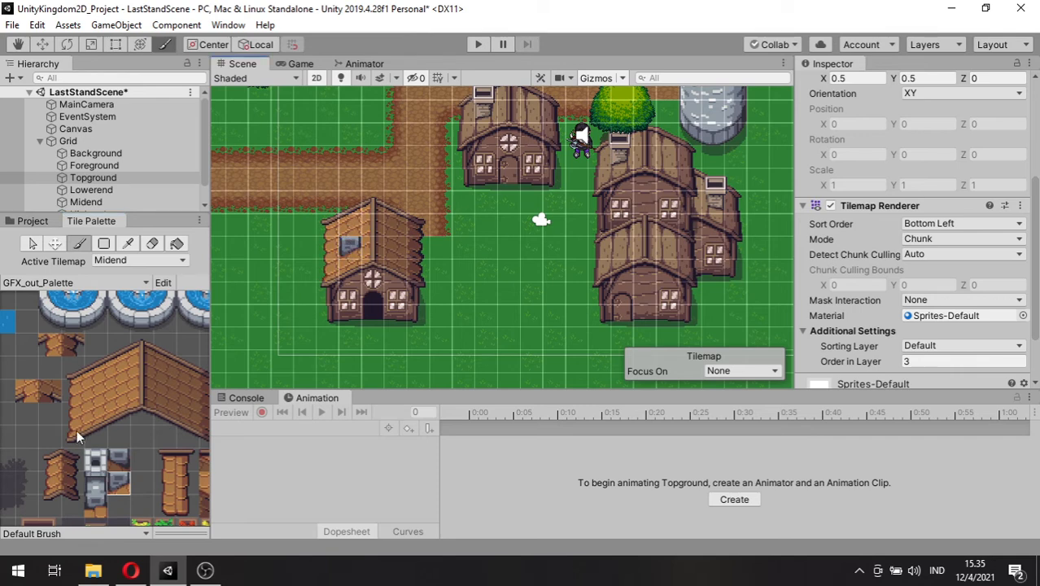
key(i)
click(96, 460)
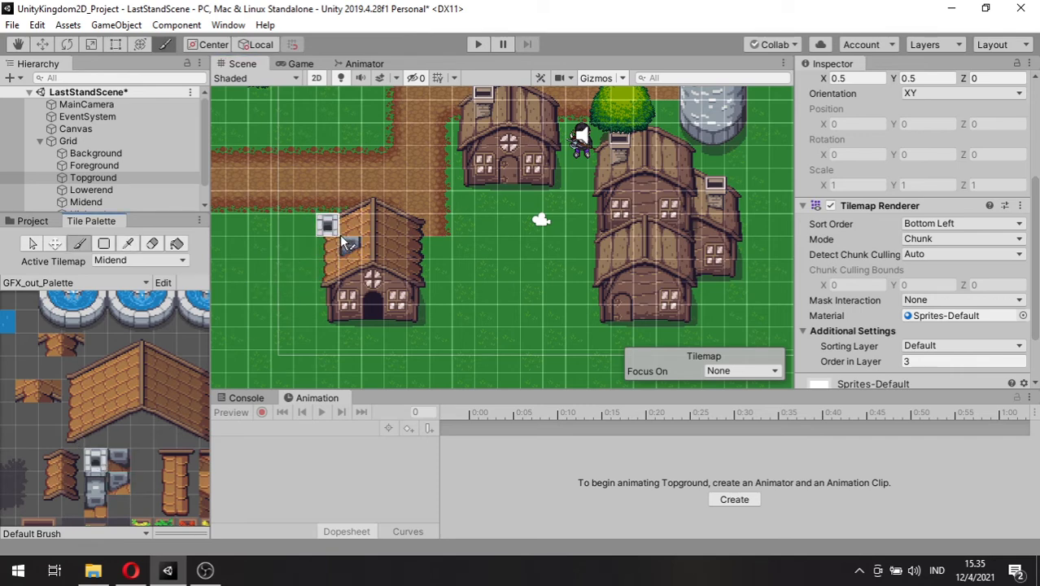
click(356, 237)
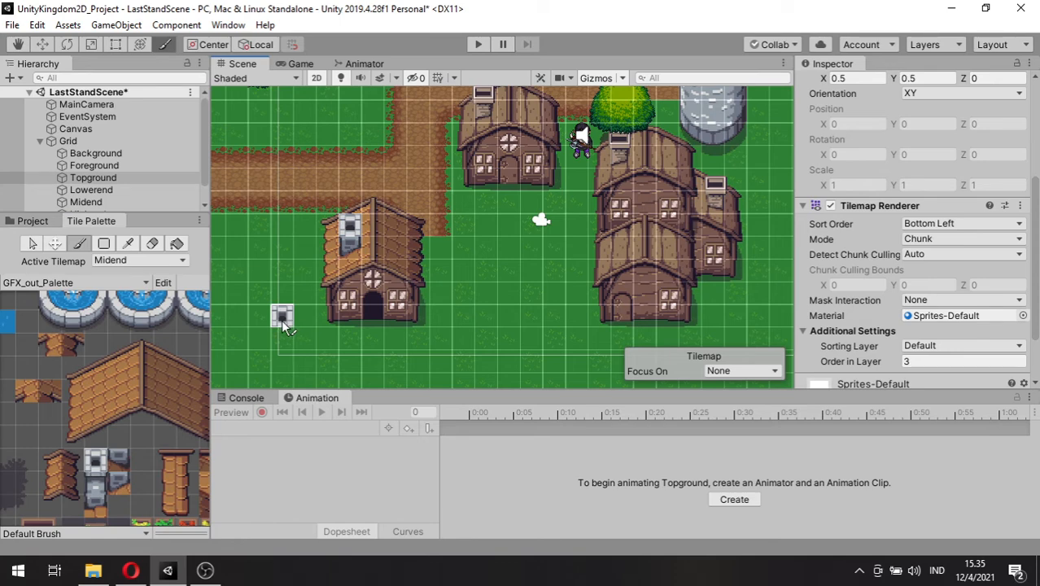
- Add a Tilemap Collider 2D component to the Midend and Highend tilemaps together
scroll(104, 187, down, 1)
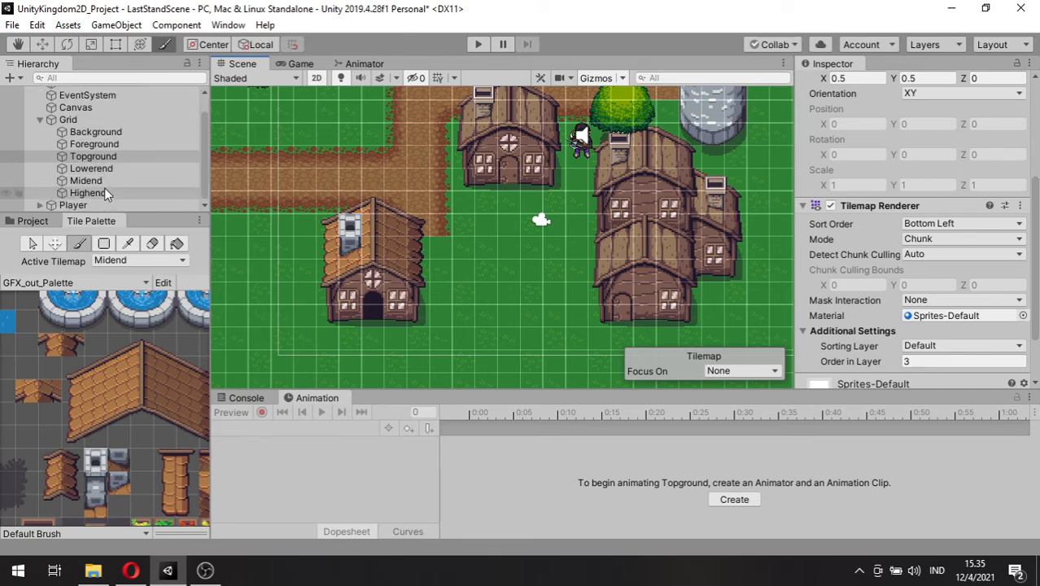
click(101, 169)
click(103, 181)
shift+click(87, 193)
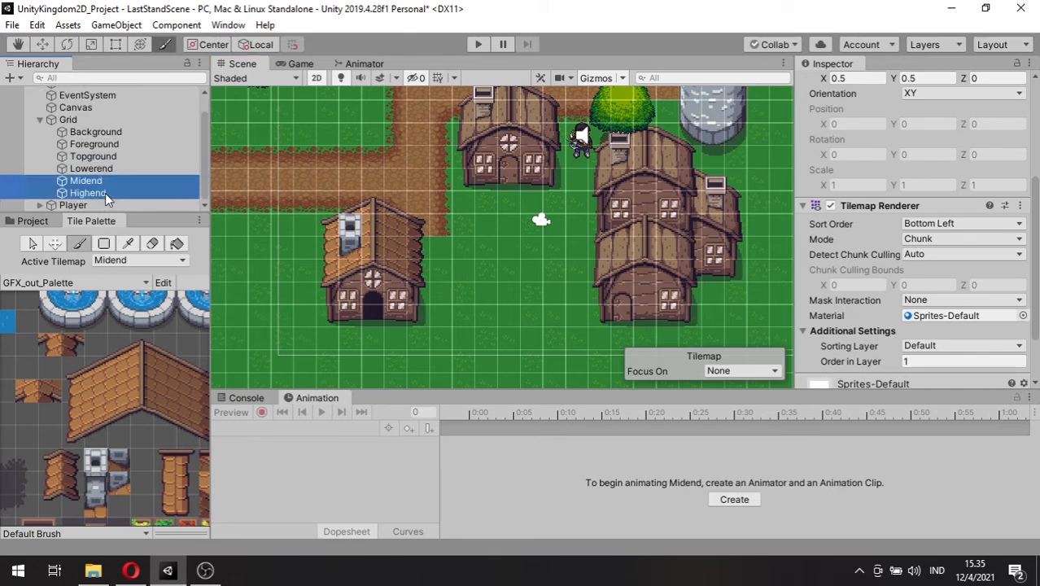
click(852, 368)
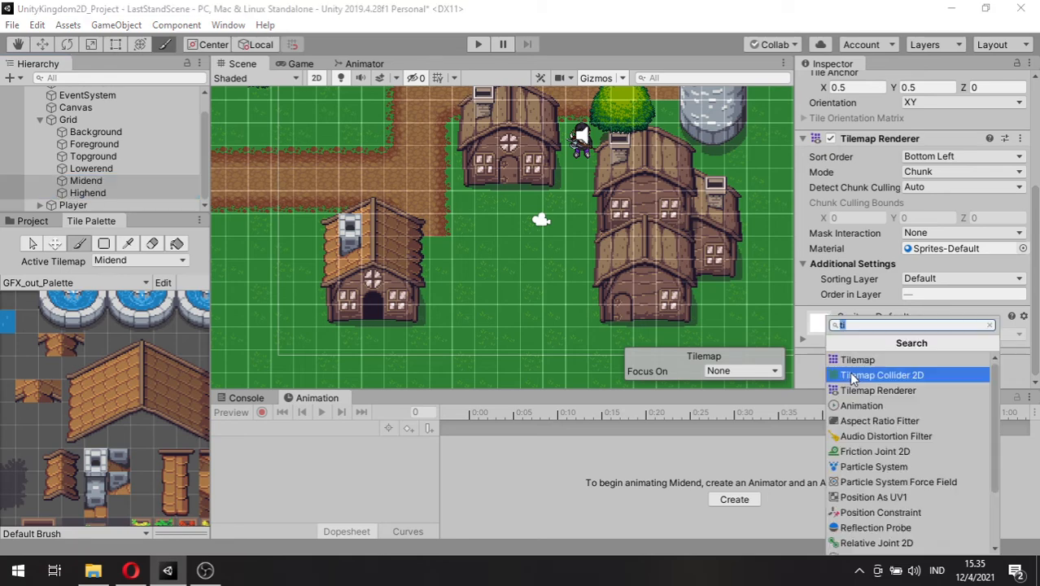
click(850, 371)
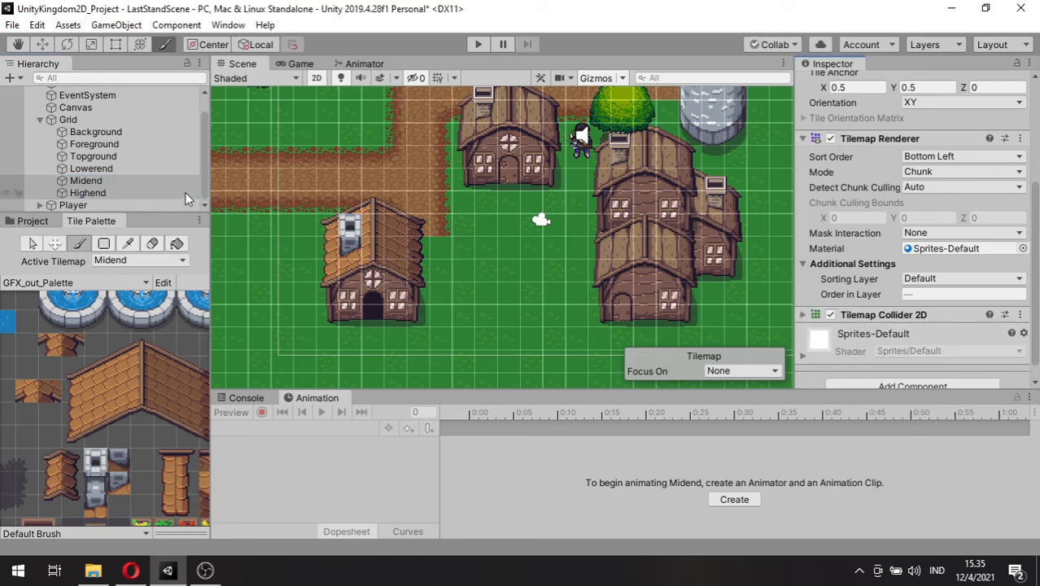
- Inspect the collider outlines of the Lowerend, Midend and Highend tilemaps around the houses, especially the orange-roofed one
scroll(185, 192, up, 2)
click(97, 178)
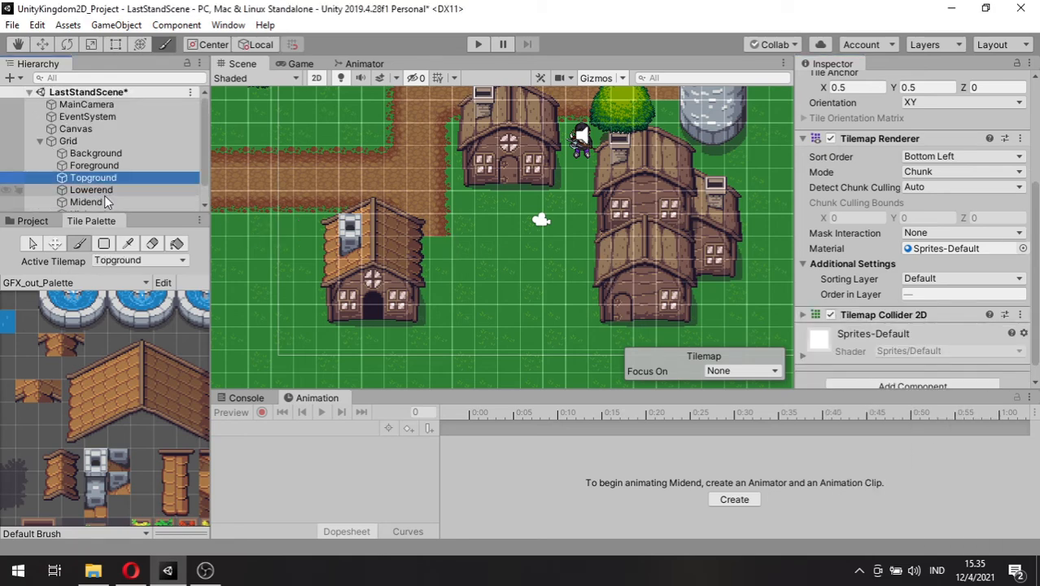
click(104, 189)
scroll(110, 192, down, 1)
shift+click(87, 193)
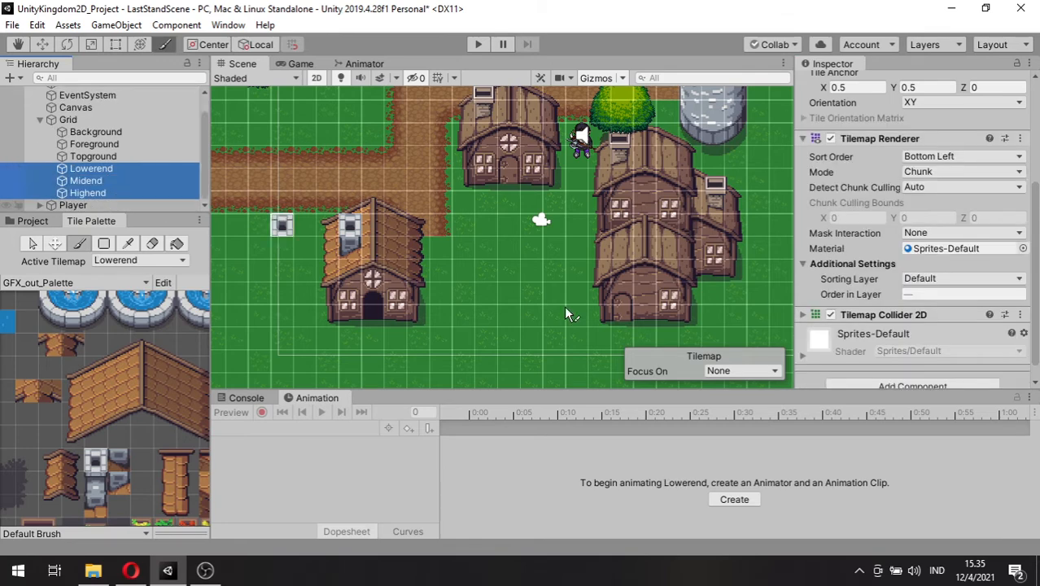
click(803, 314)
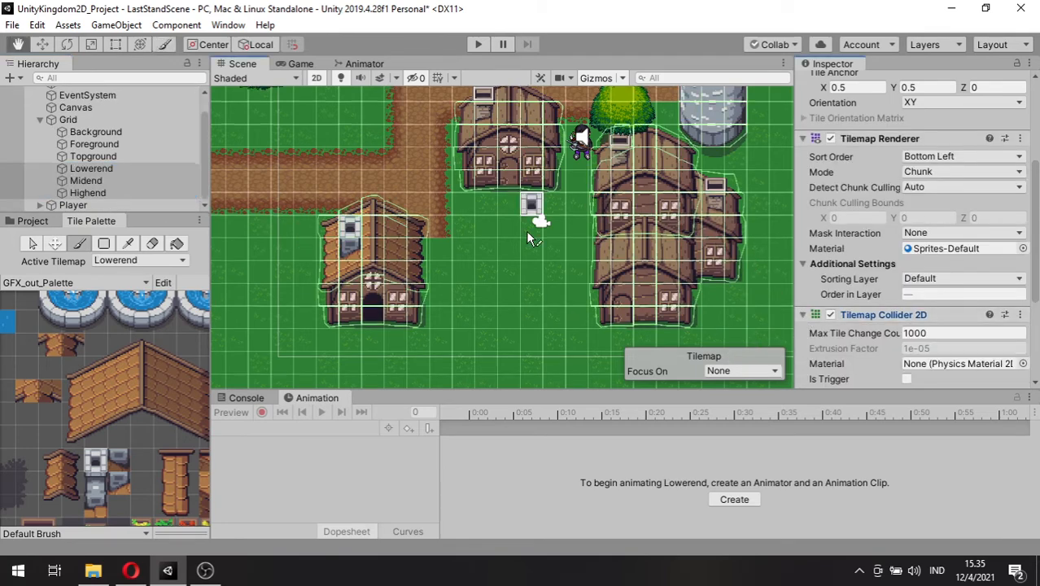
scroll(530, 260, up, 5)
mouse_move(525, 232)
middle_down()
mouse_move(531, 259)
mouse_move(586, 192)
mouse_move(577, 169)
mouse_move(589, 152)
middle_up()
scroll(573, 176, up, 5)
middle_drag(538, 211, 577, 201)
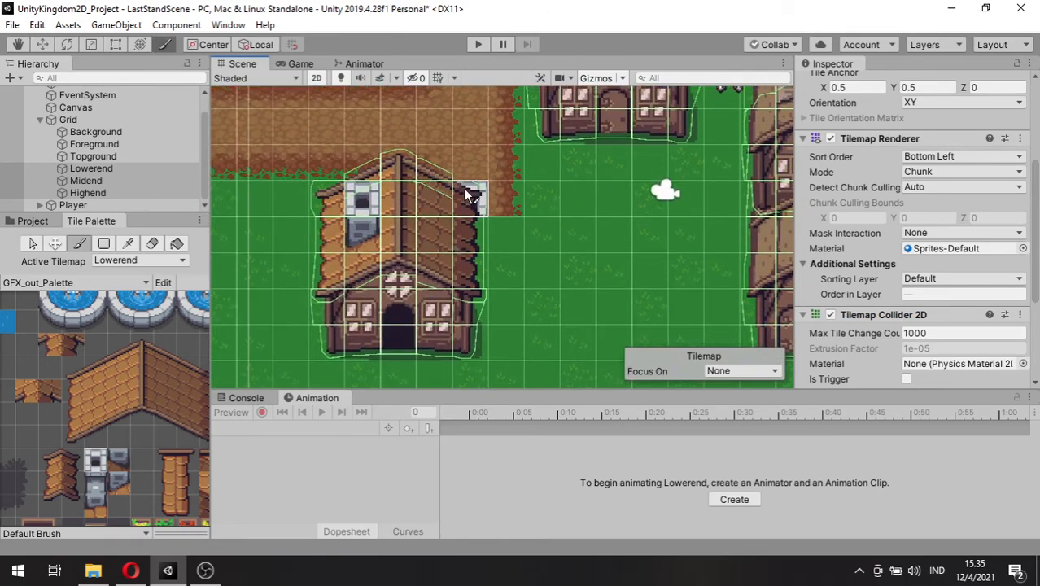
- Transfer the top row of the orange roof from the Midend tilemap to the Topground tilemap, erasing it from Midend
click(120, 180)
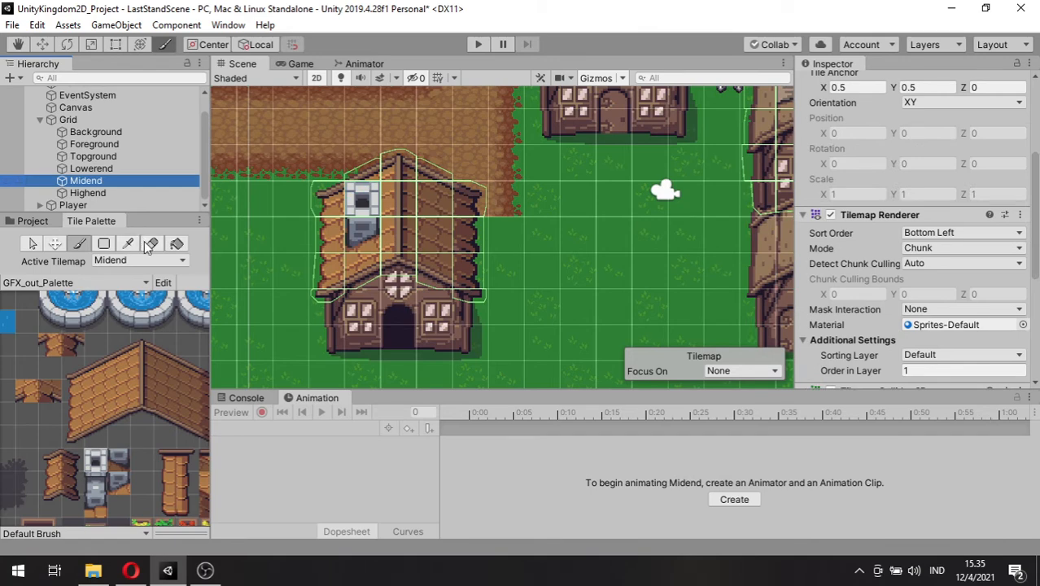
click(150, 244)
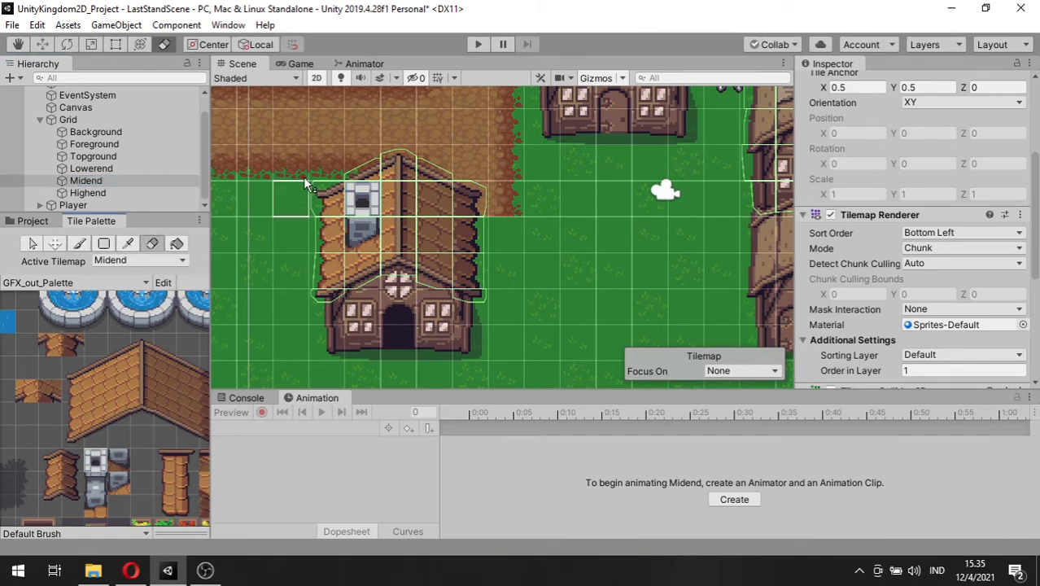
click(128, 243)
drag(322, 159, 463, 171)
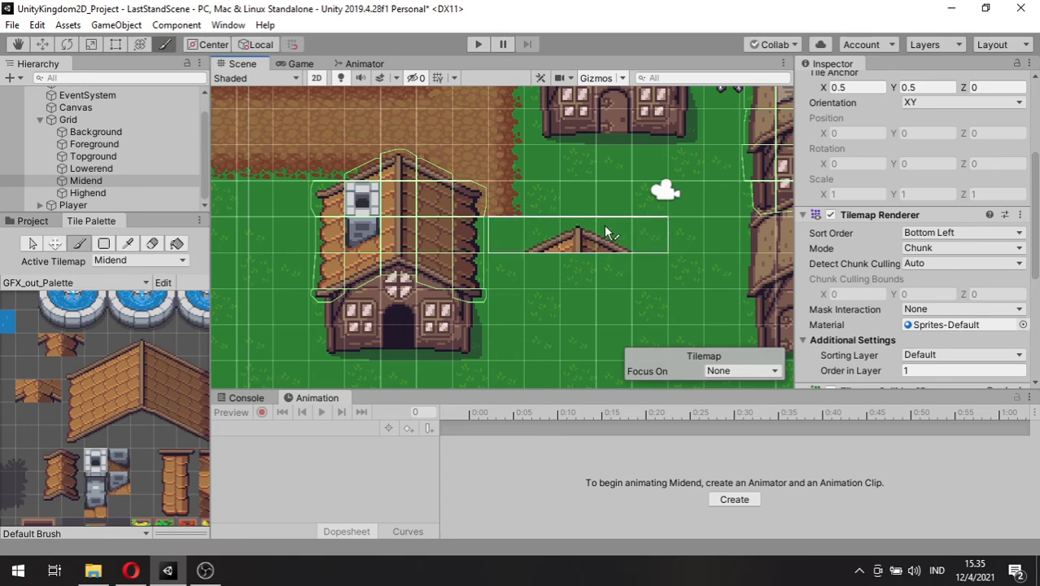
click(88, 159)
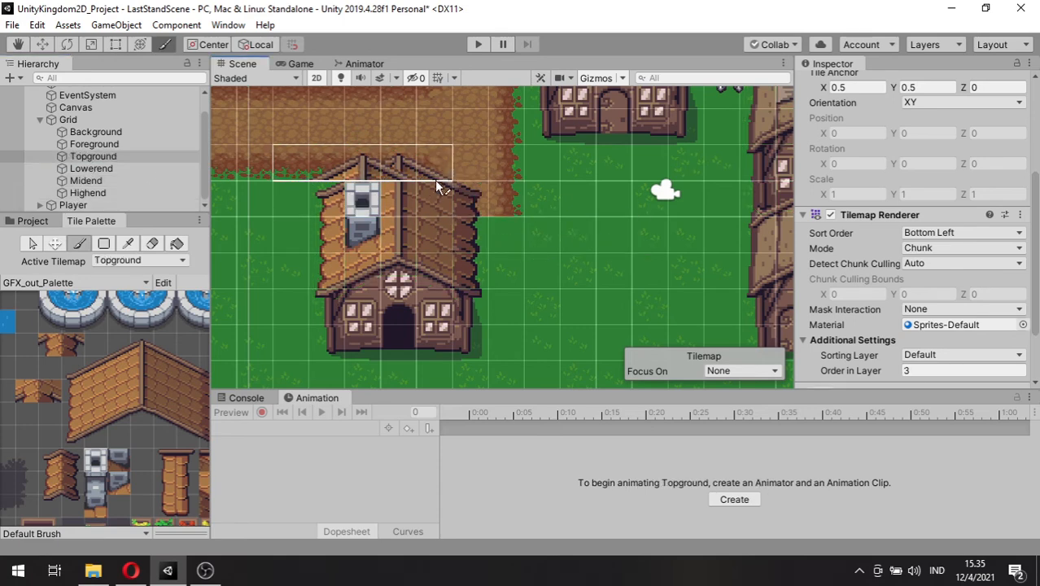
click(86, 180)
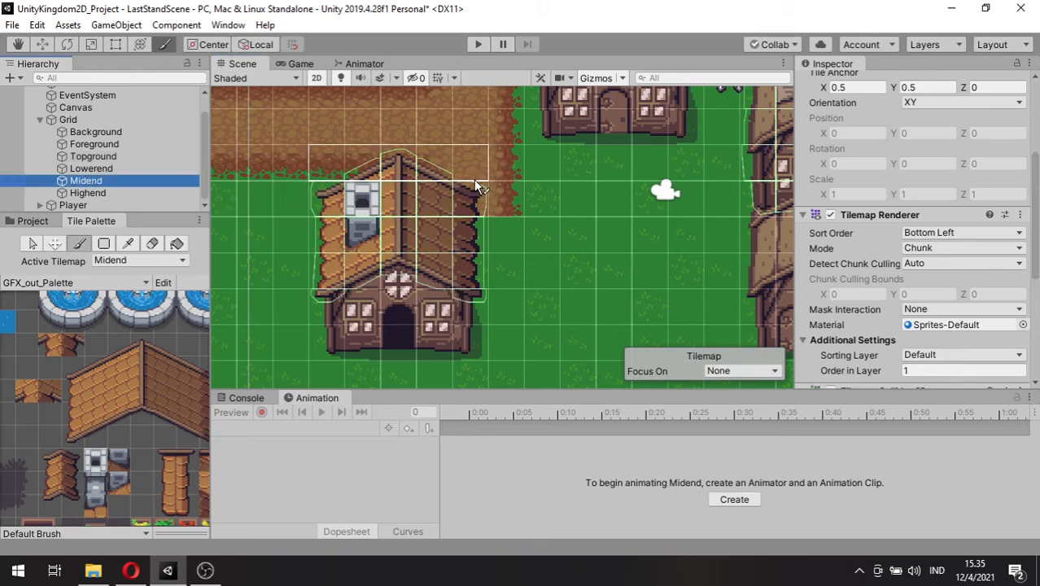
key(d)
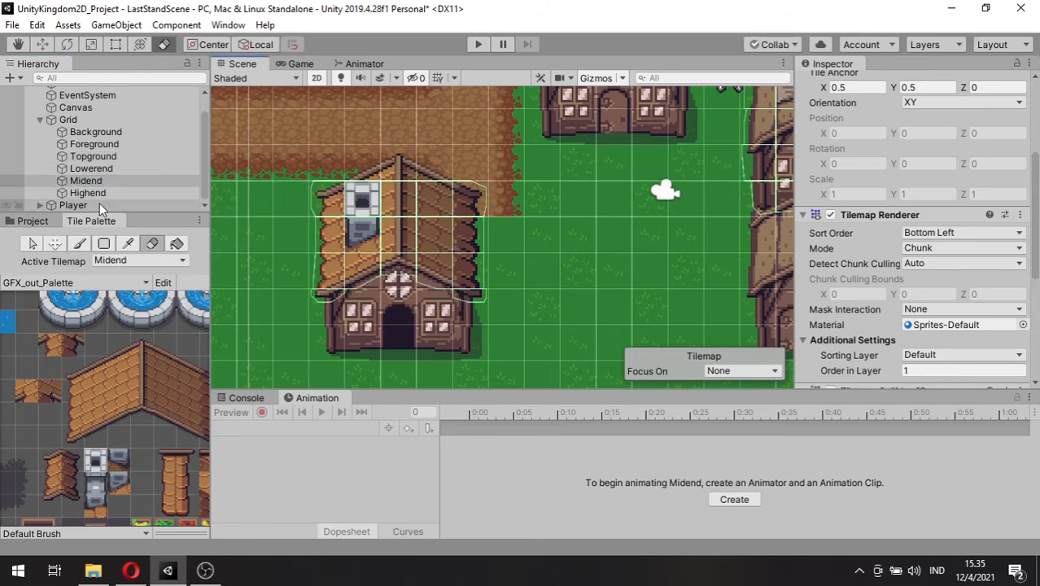
- Check the Lowerend tilemap for tiles in the orange roof's top row and examine the whole grid's collider outlines
click(91, 168)
key(i)
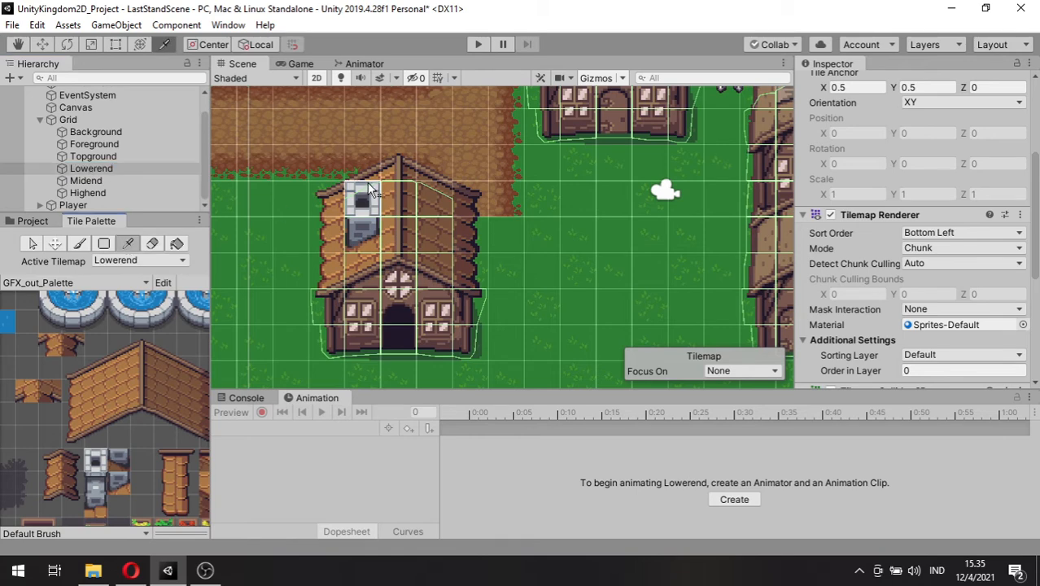
drag(332, 177, 465, 176)
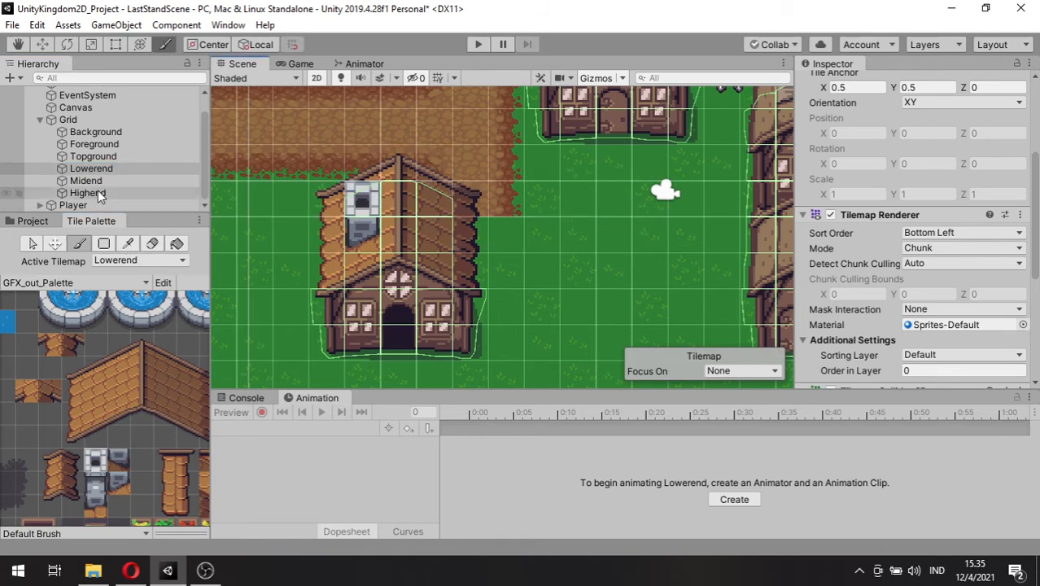
click(81, 120)
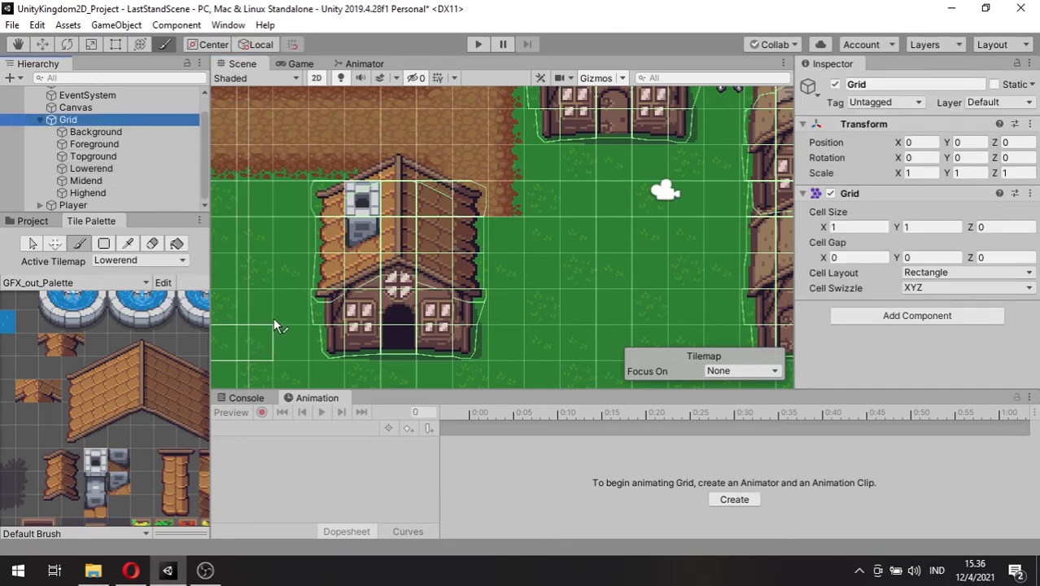
scroll(279, 312, down, 4)
middle_drag(278, 313, 248, 325)
- Move the Player onto the grass beside the orange-roofed house, at about X 14.61, Y -10.88
click(84, 204)
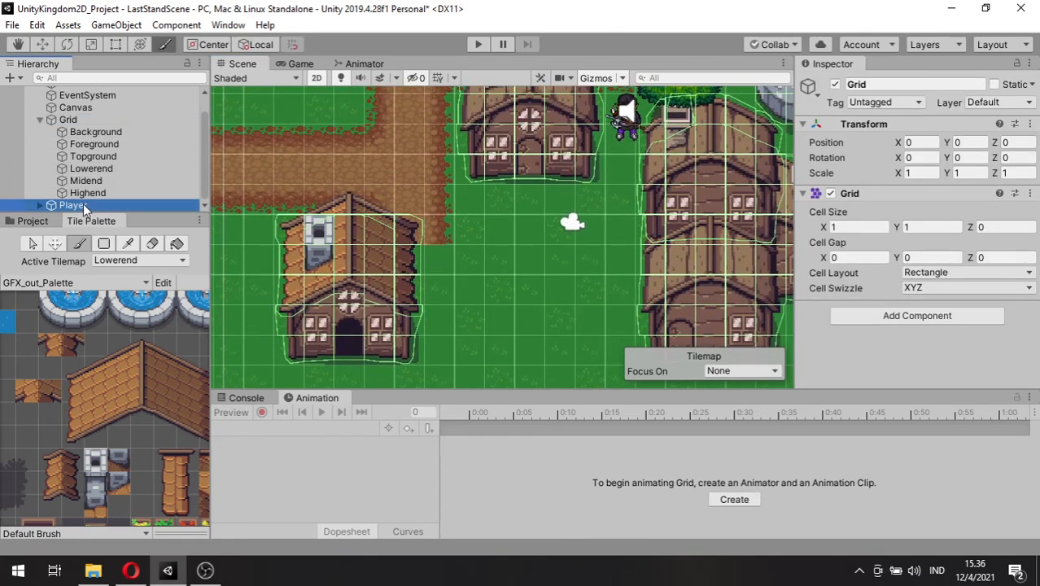
key(w)
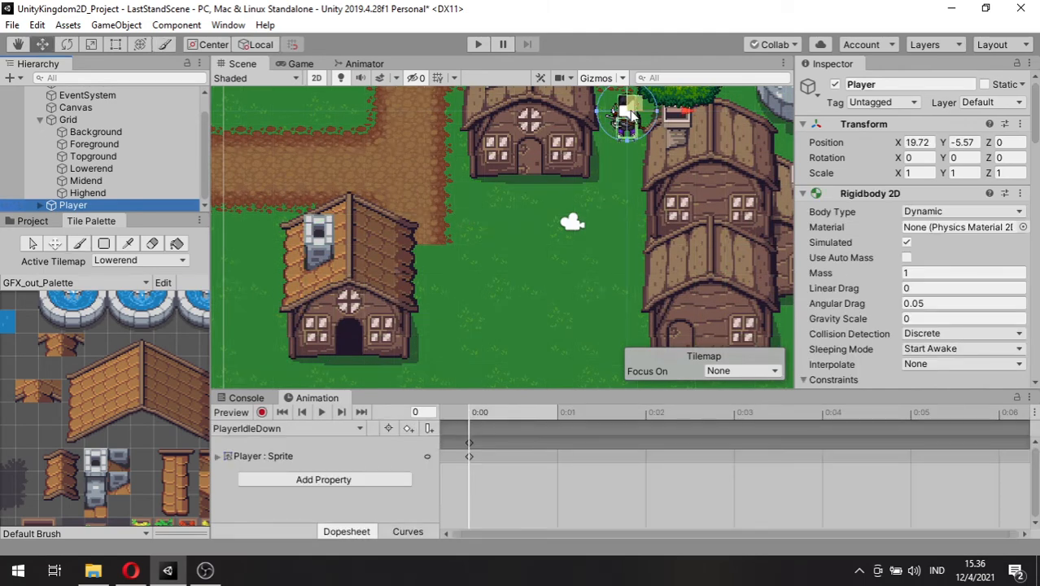
drag(633, 114, 474, 273)
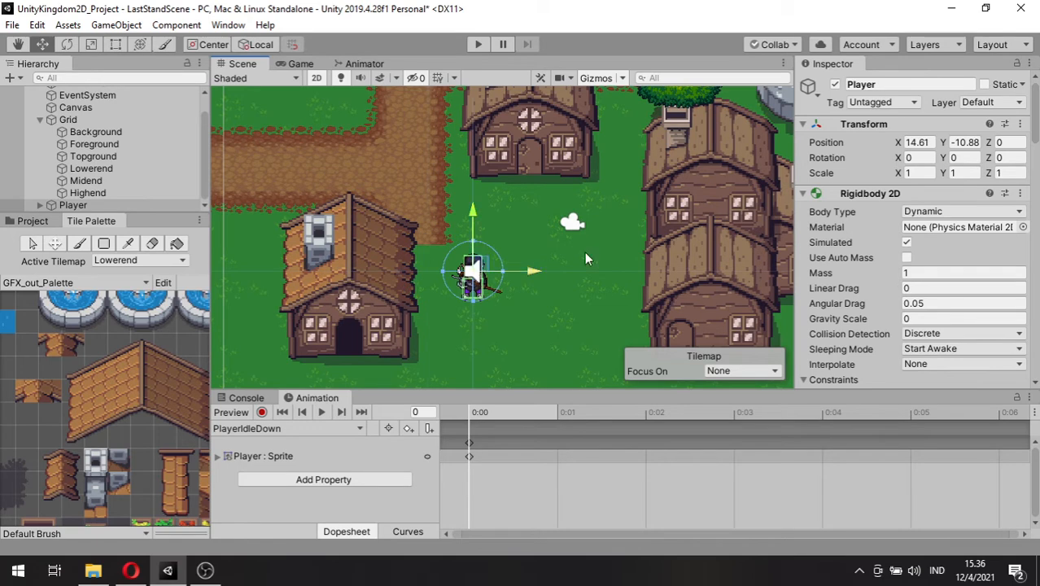
middle_drag(685, 177, 585, 179)
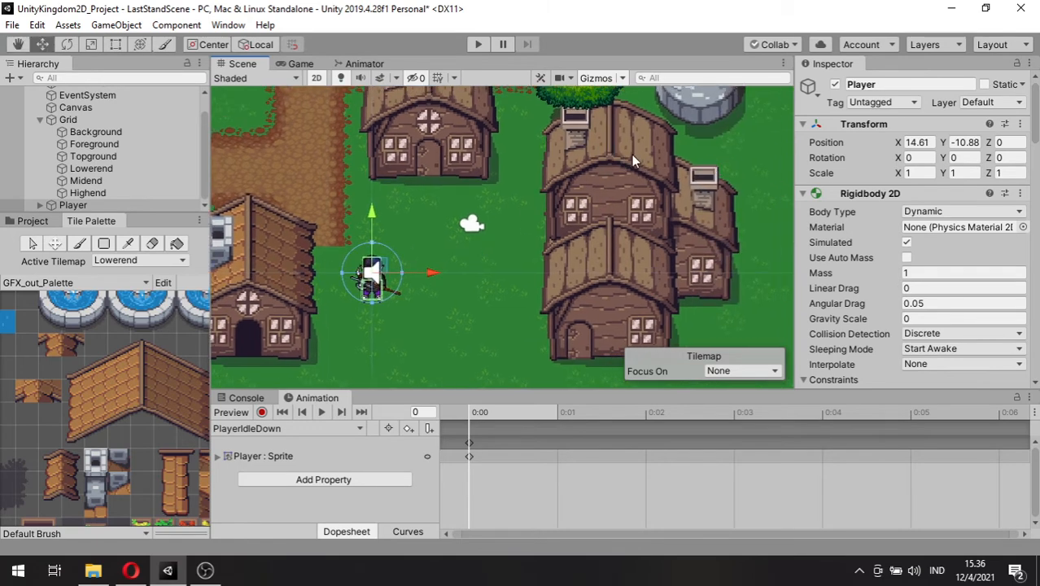
- Look over the whole village map, including the houses, stone tower, paths and the Player beside the orange-roofed house
middle_drag(530, 153, 537, 199)
scroll(533, 195, down, 4)
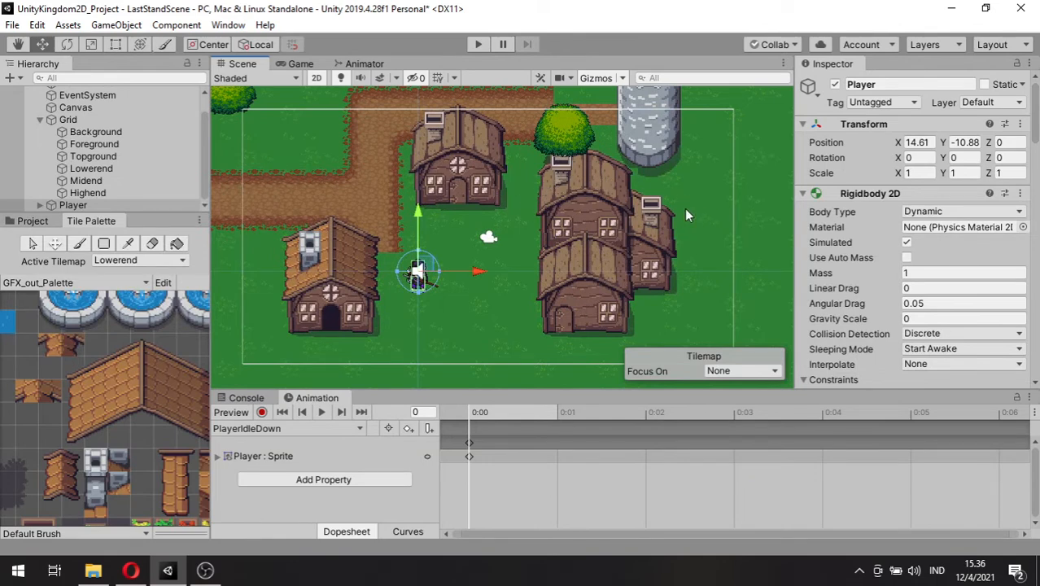
scroll(517, 255, down, 1)
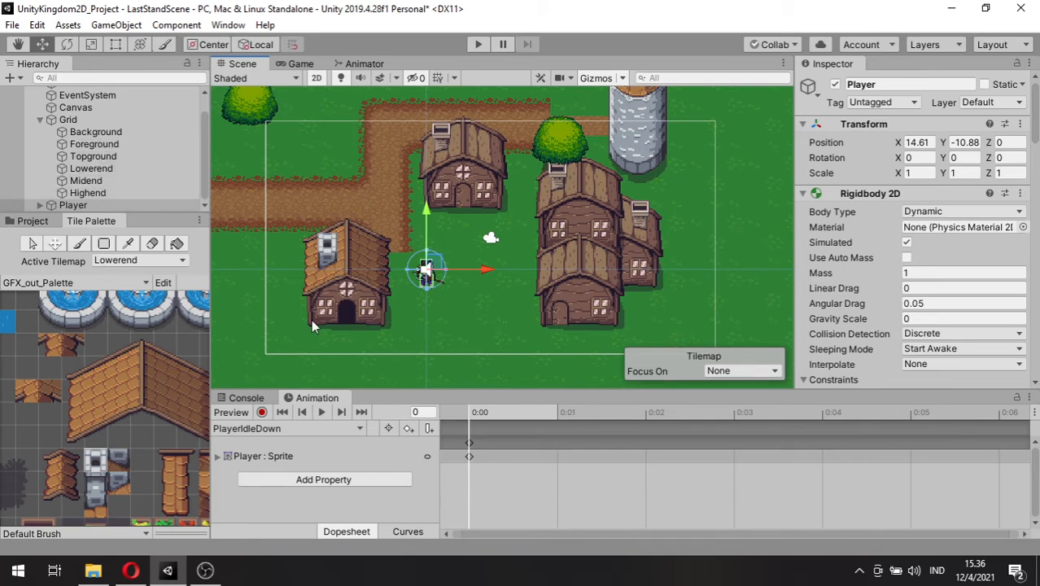
scroll(380, 257, down, 1)
scroll(380, 252, down, 3)
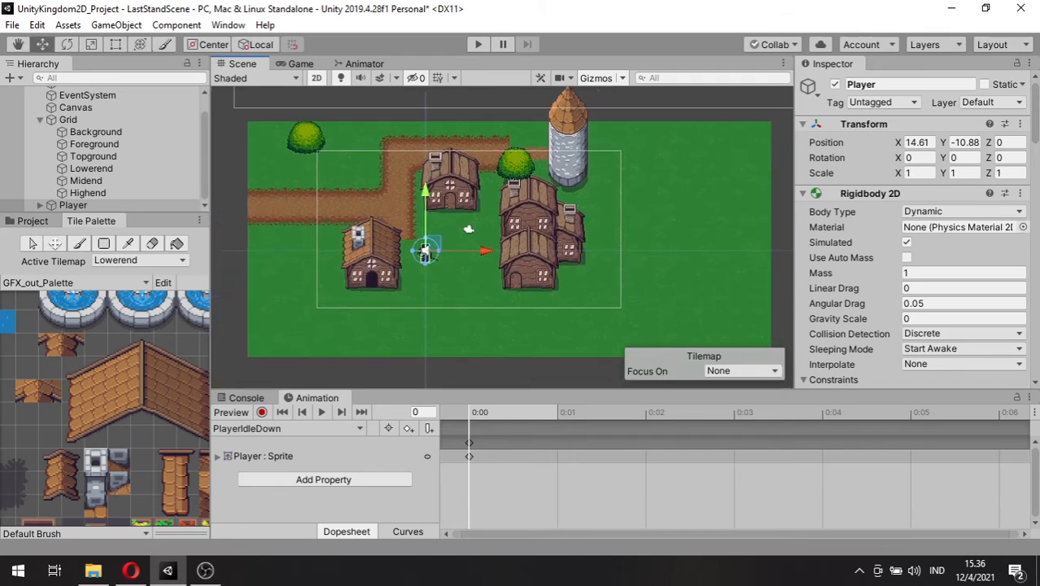
click(205, 571)
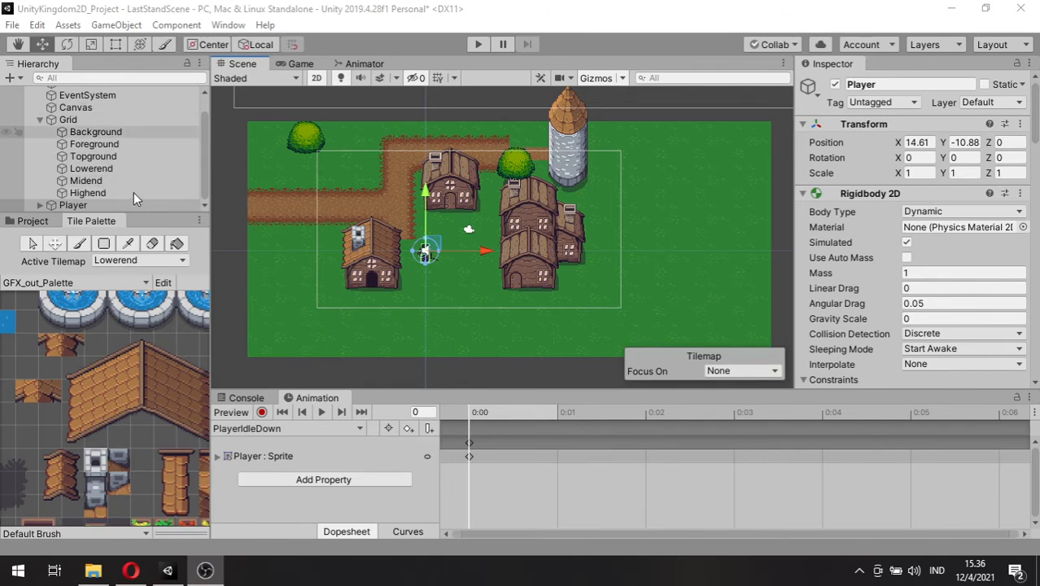
scroll(611, 306, down, 1)
scroll(612, 314, down, 1)
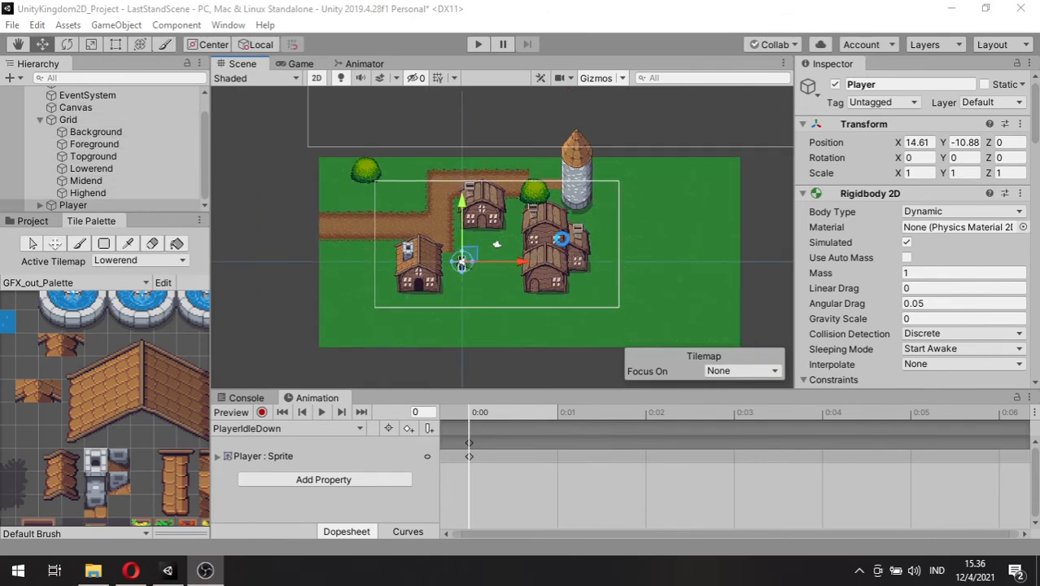
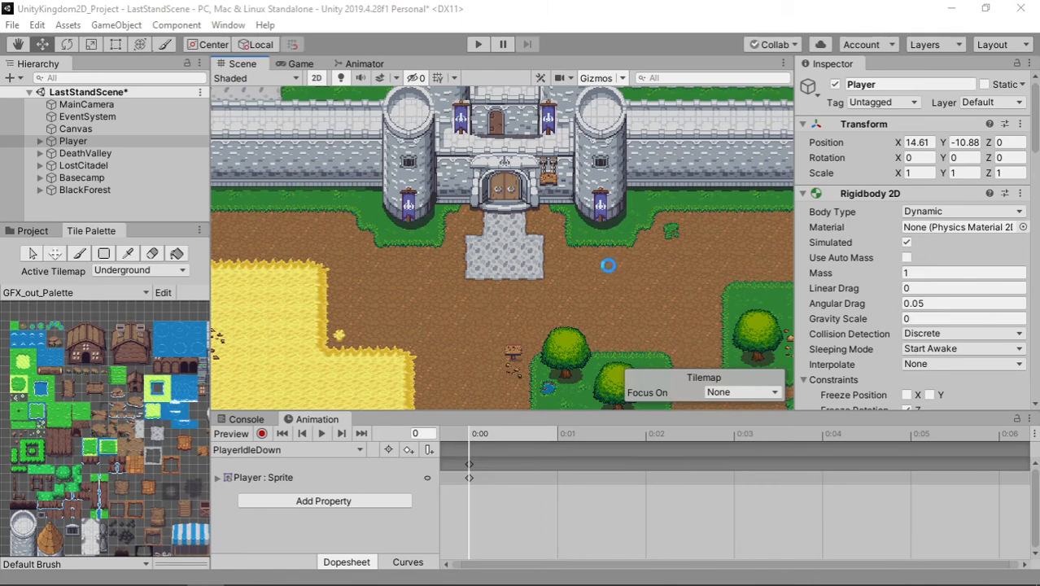
- Undock the Scene view of the full kingdom map into its own window and maximise it
middle_drag(626, 269, 612, 268)
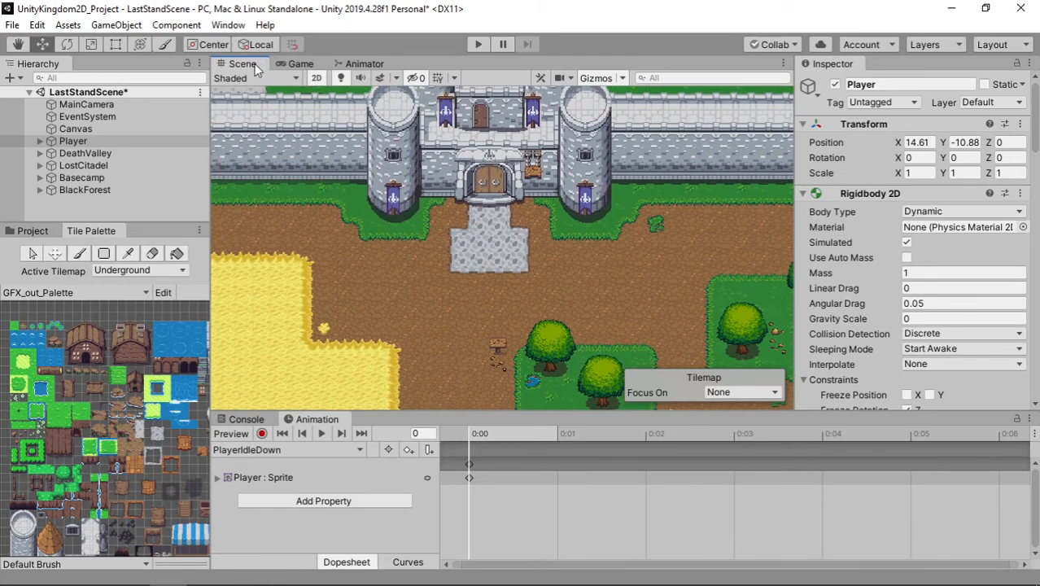
drag(253, 63, 658, 82)
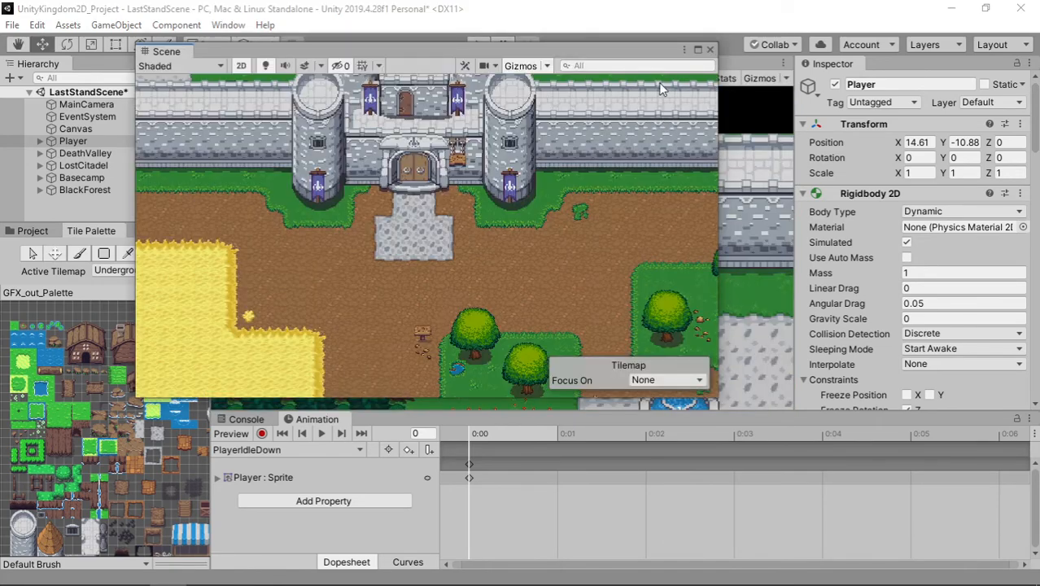
click(697, 49)
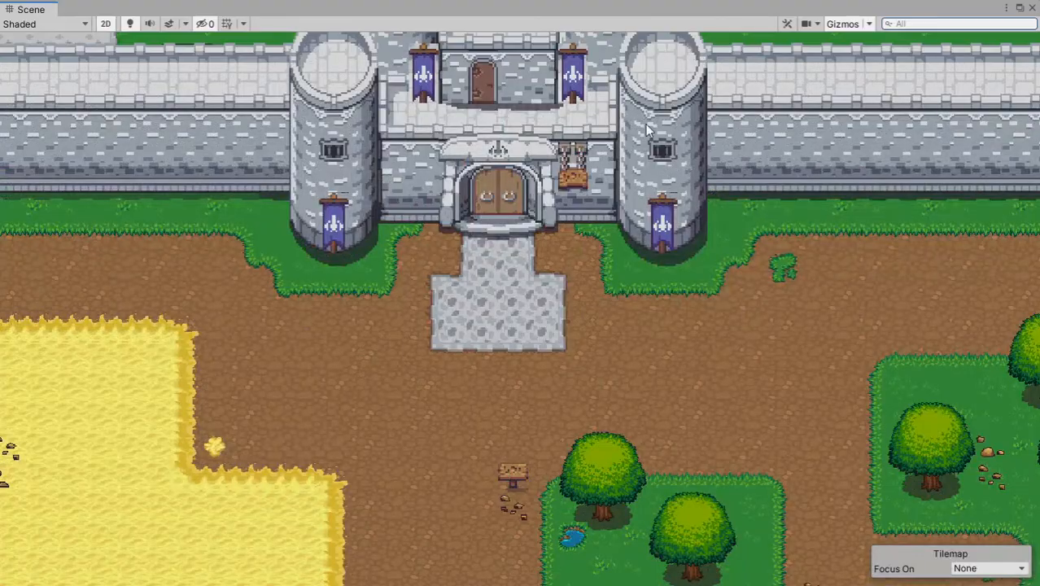
- Move the Player to the paved area in front of the large castle at the kingdom's northern wall
scroll(566, 247, down, 8)
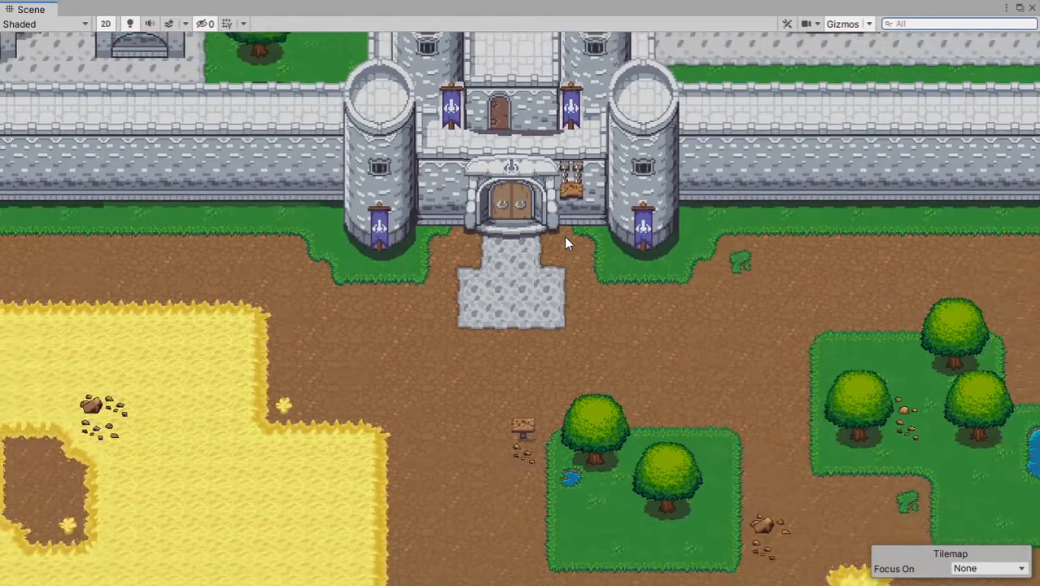
scroll(567, 247, down, 8)
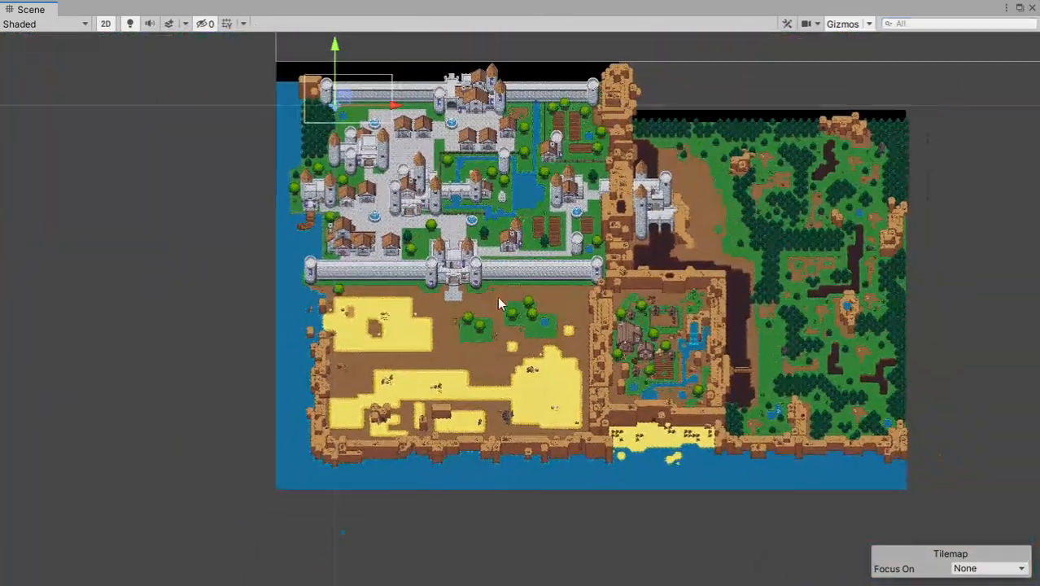
middle_drag(498, 302, 413, 320)
scroll(418, 322, up, 2)
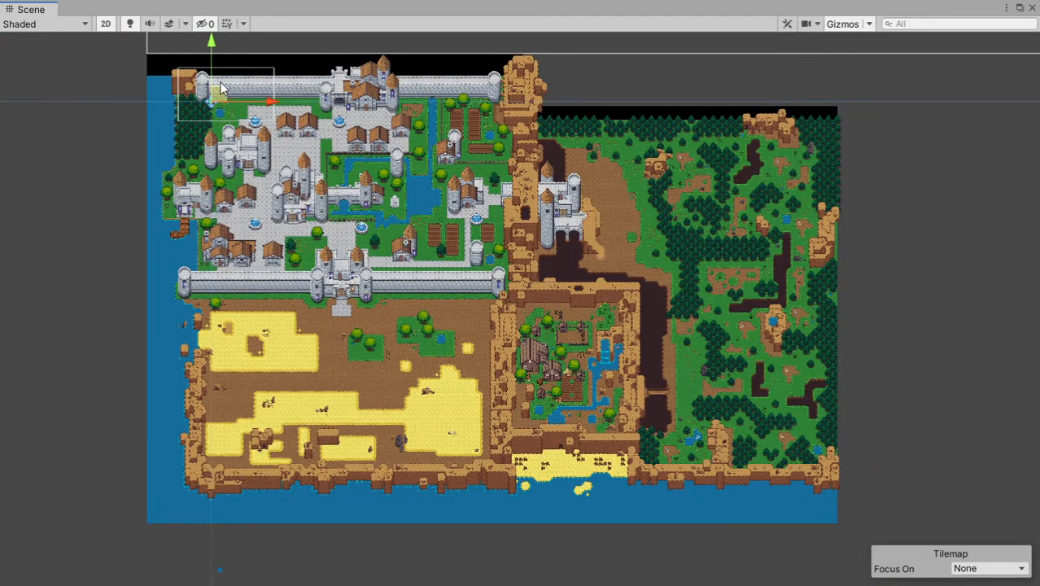
drag(350, 111, 384, 148)
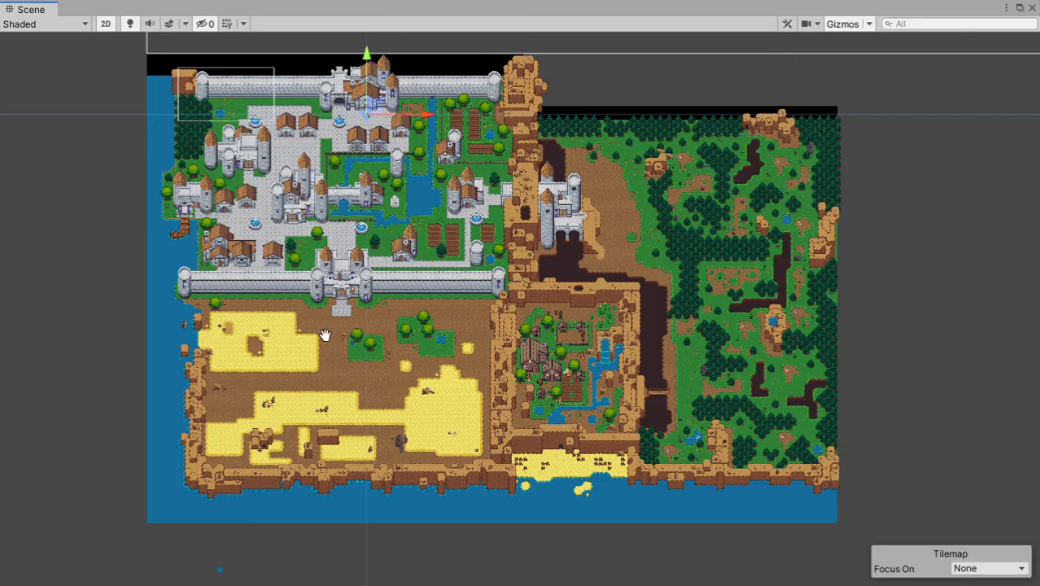
- Examine the desert region south of the citadel, including its sand patches, western and southern cliffs, cave and stone head
scroll(342, 342, up, 6)
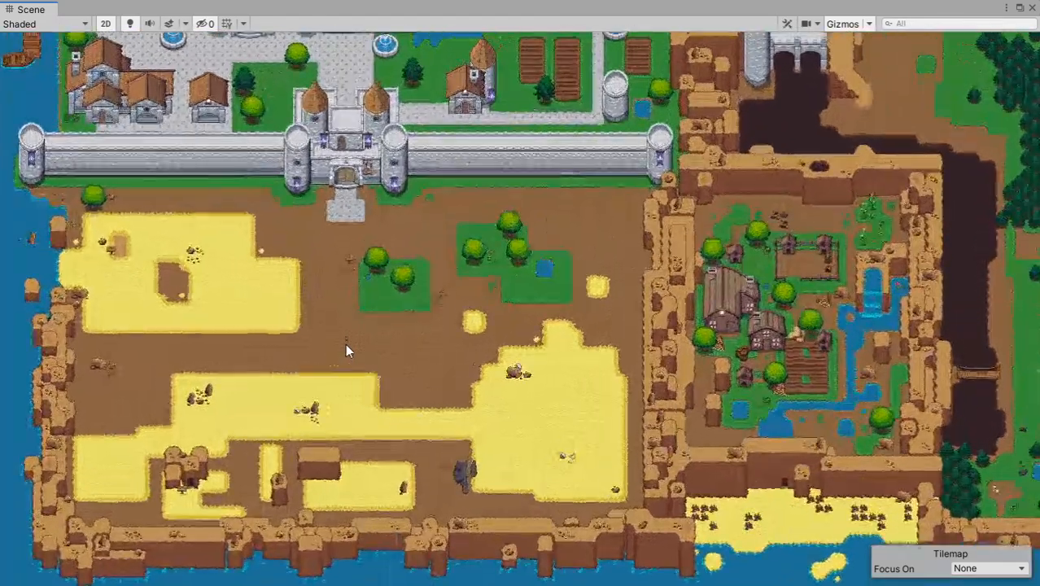
scroll(345, 345, up, 1)
middle_drag(345, 345, 413, 288)
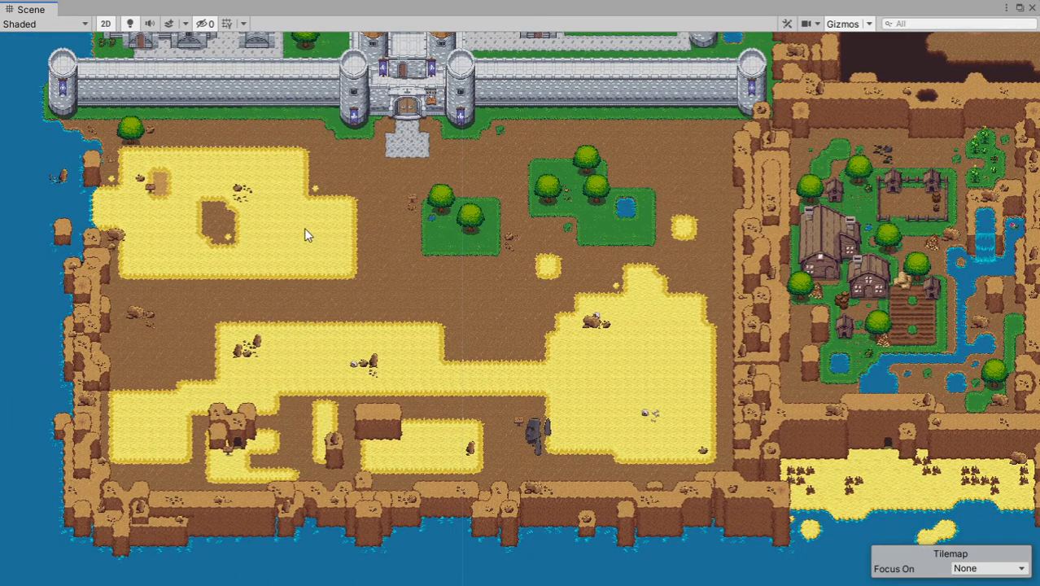
scroll(410, 275, up, 1)
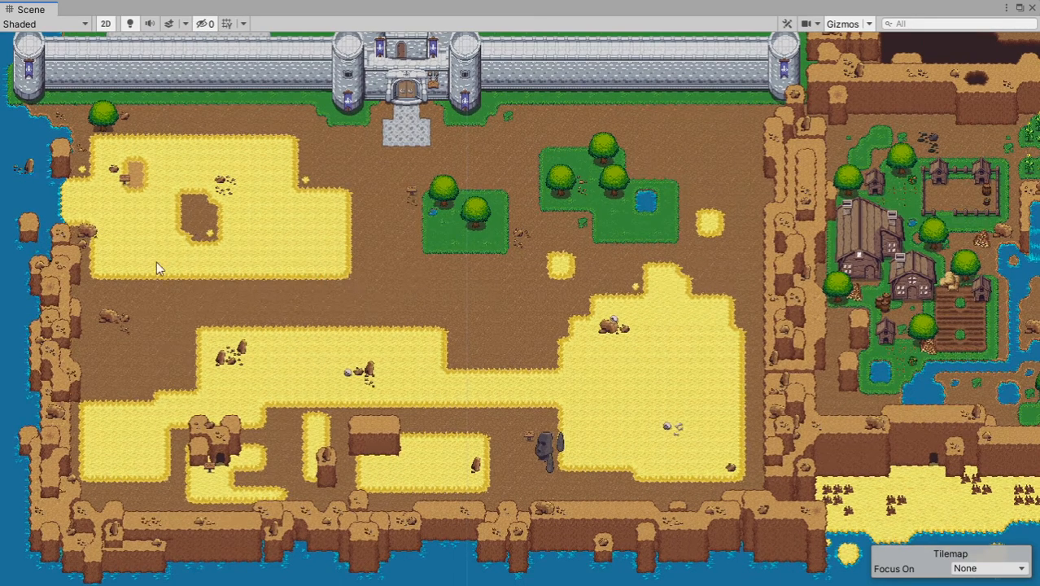
middle_drag(157, 261, 223, 277)
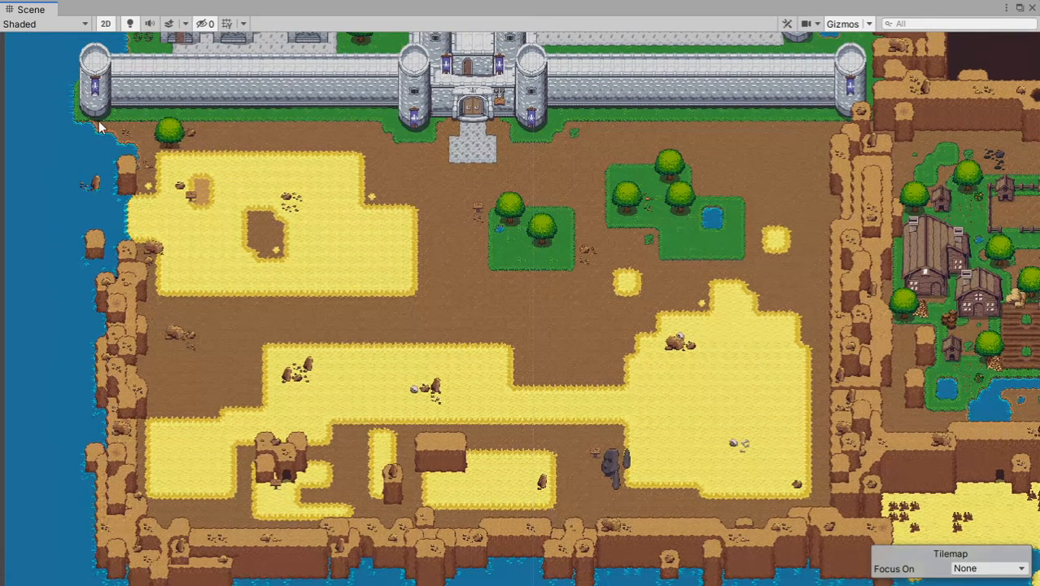
scroll(139, 210, up, 6)
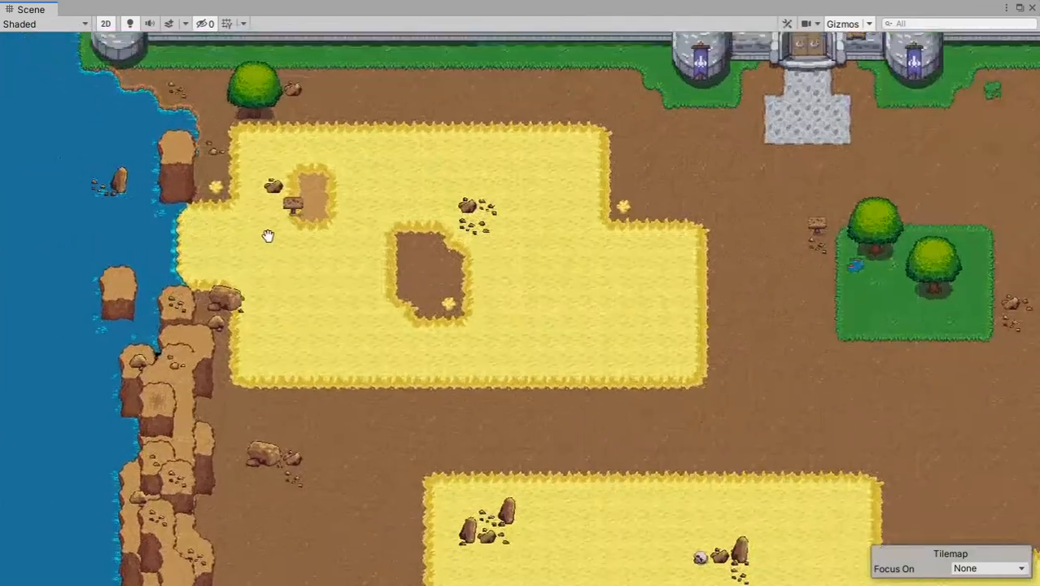
scroll(194, 273, up, 3)
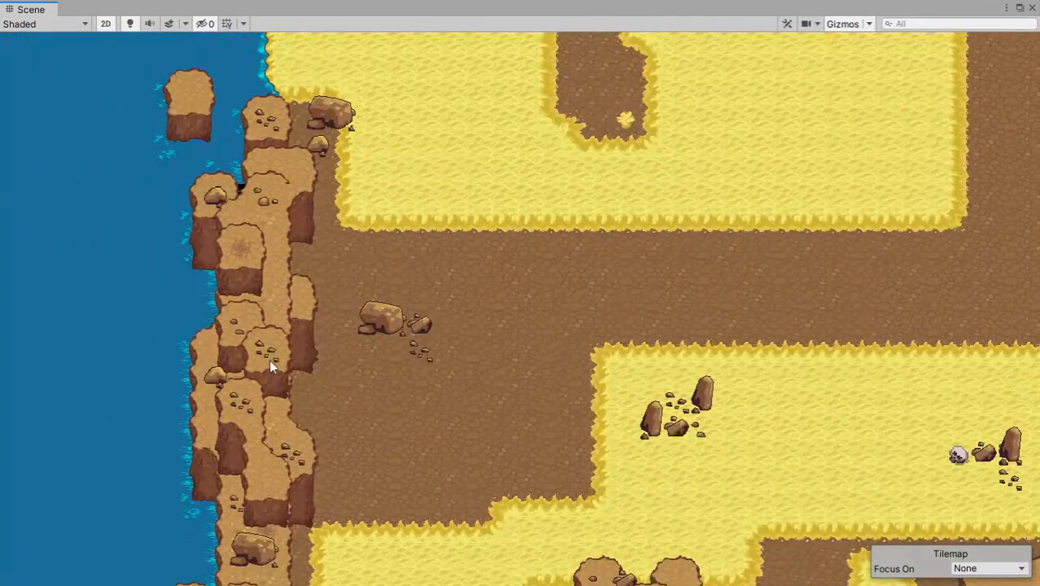
middle_drag(271, 366, 274, 225)
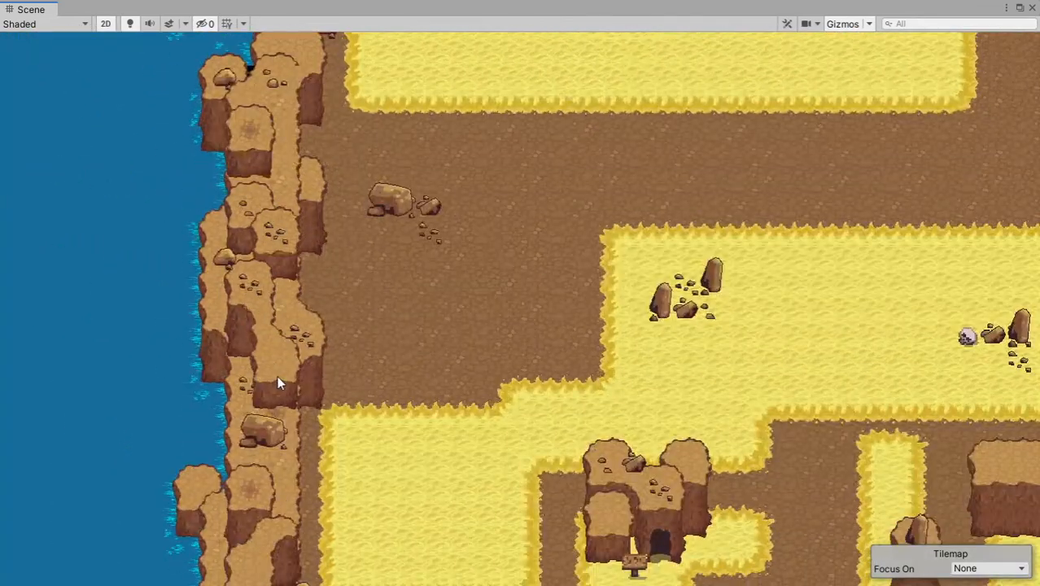
middle_drag(279, 371, 289, 162)
middle_drag(529, 350, 216, 333)
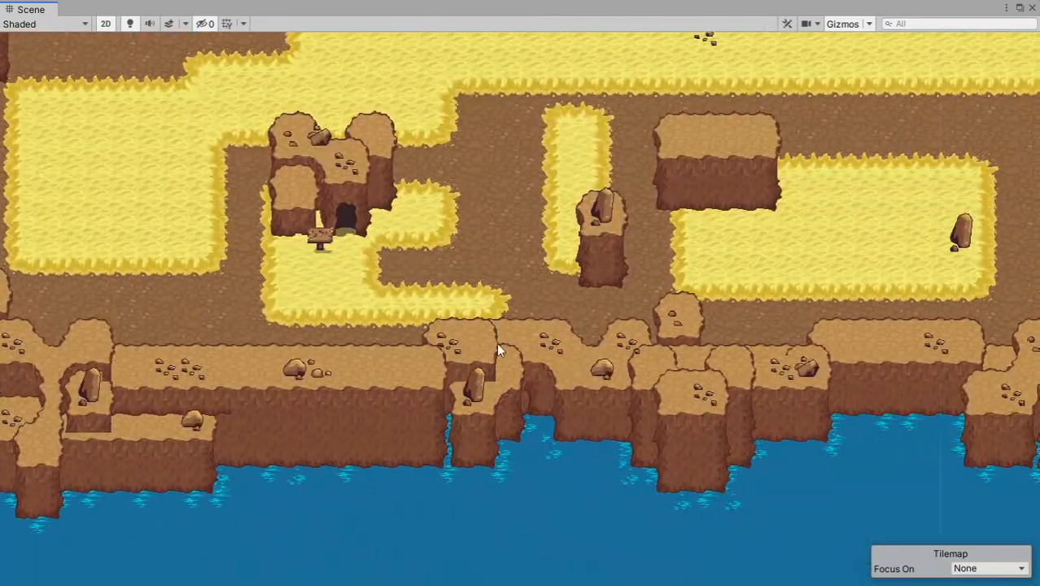
middle_drag(480, 353, 72, 340)
middle_drag(534, 356, 218, 364)
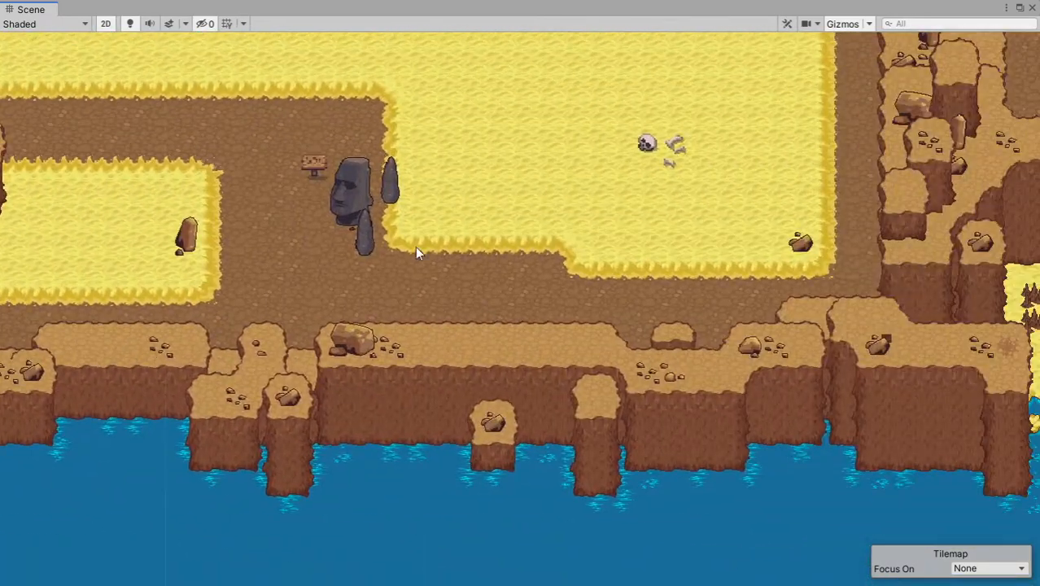
middle_drag(391, 243, 328, 307)
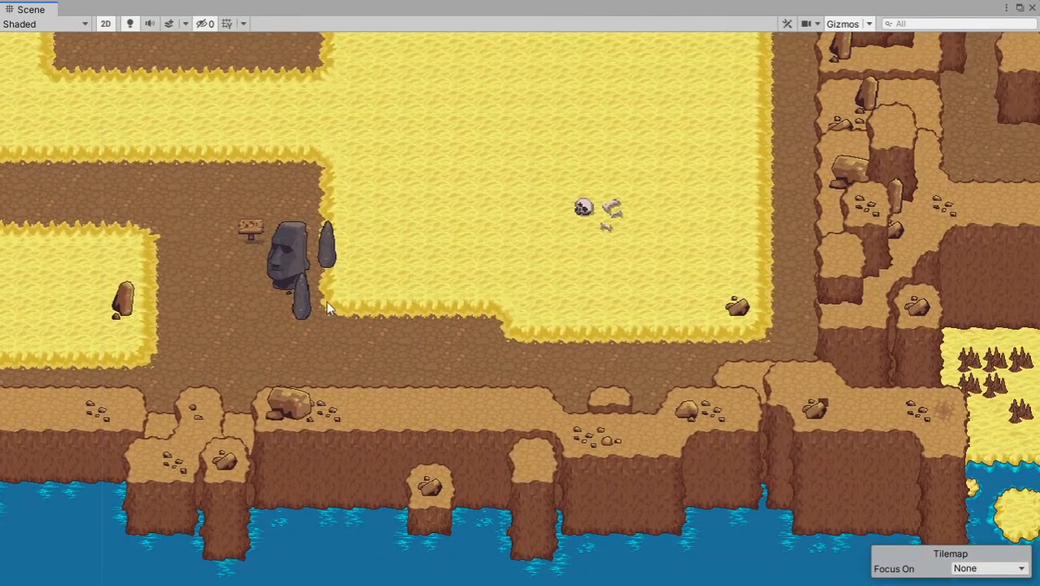
- Examine the rocky border between the desert and the base camp, and the citadel's southern wall with its gate
middle_drag(833, 240, 786, 372)
middle_drag(749, 257, 680, 430)
middle_drag(667, 309, 590, 492)
middle_drag(610, 211, 620, 403)
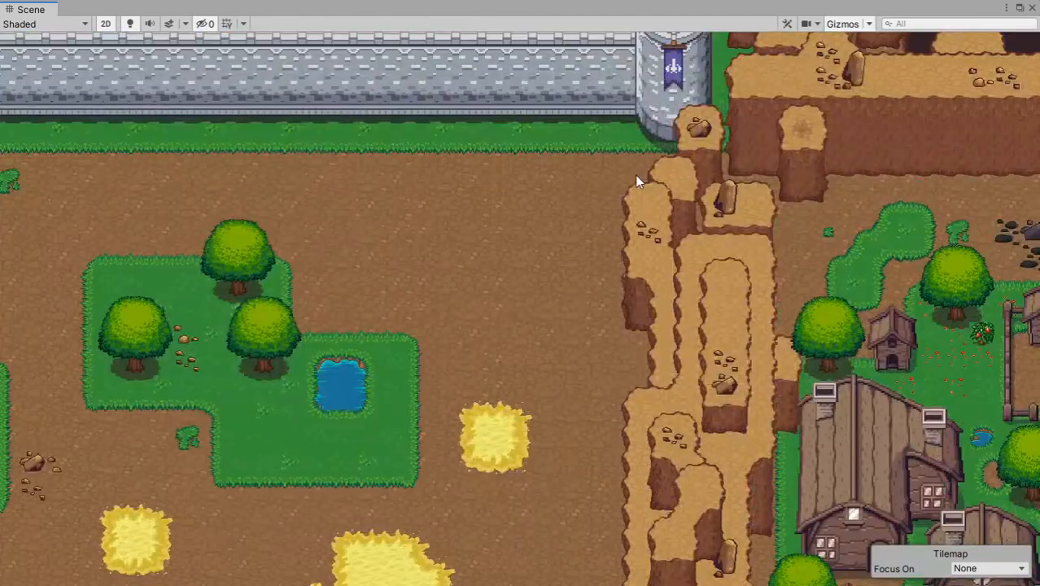
middle_drag(545, 176, 538, 236)
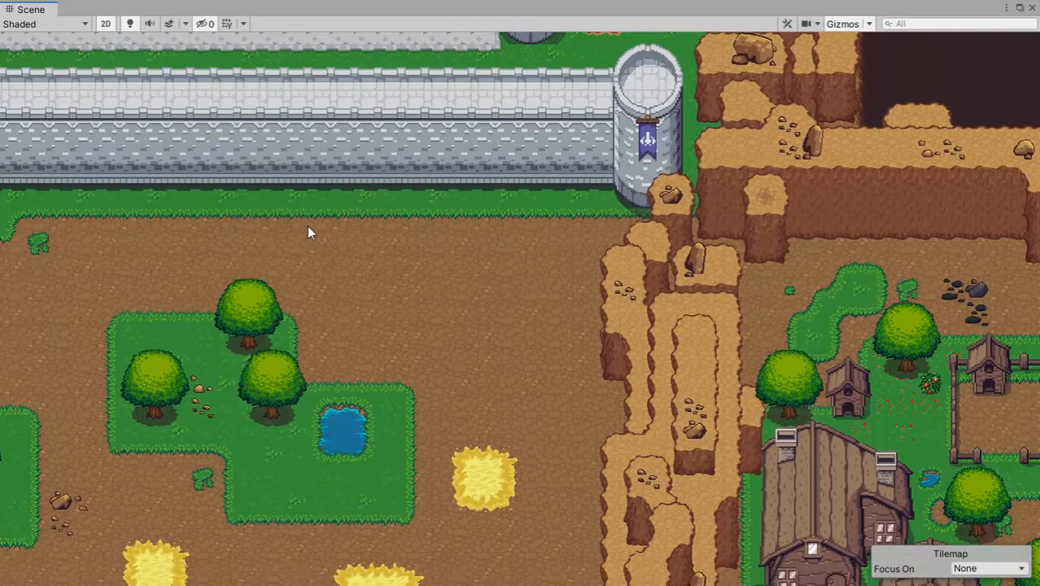
middle_drag(309, 230, 830, 195)
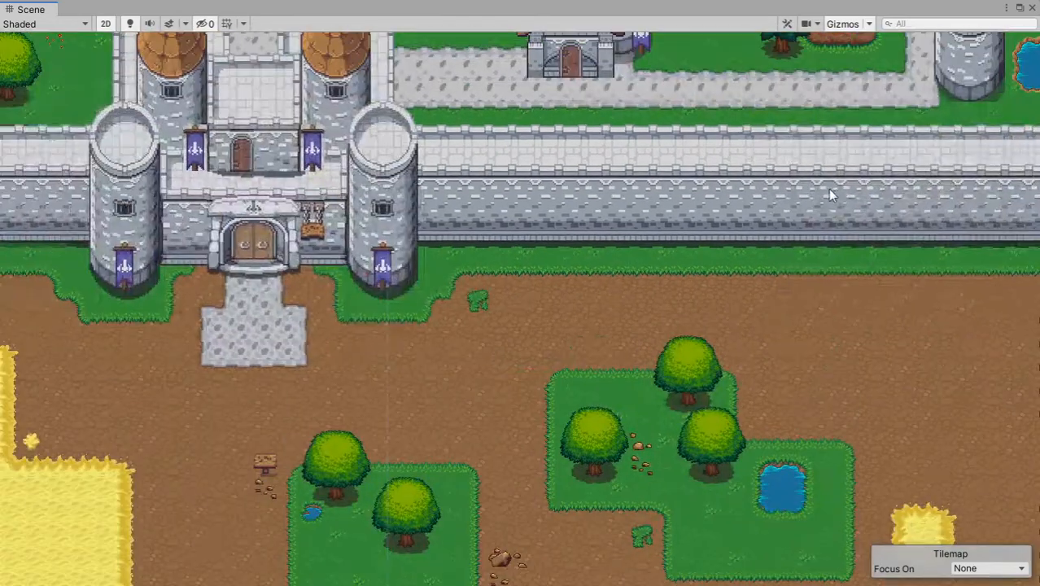
middle_drag(519, 214, 952, 252)
middle_drag(267, 256, 539, 256)
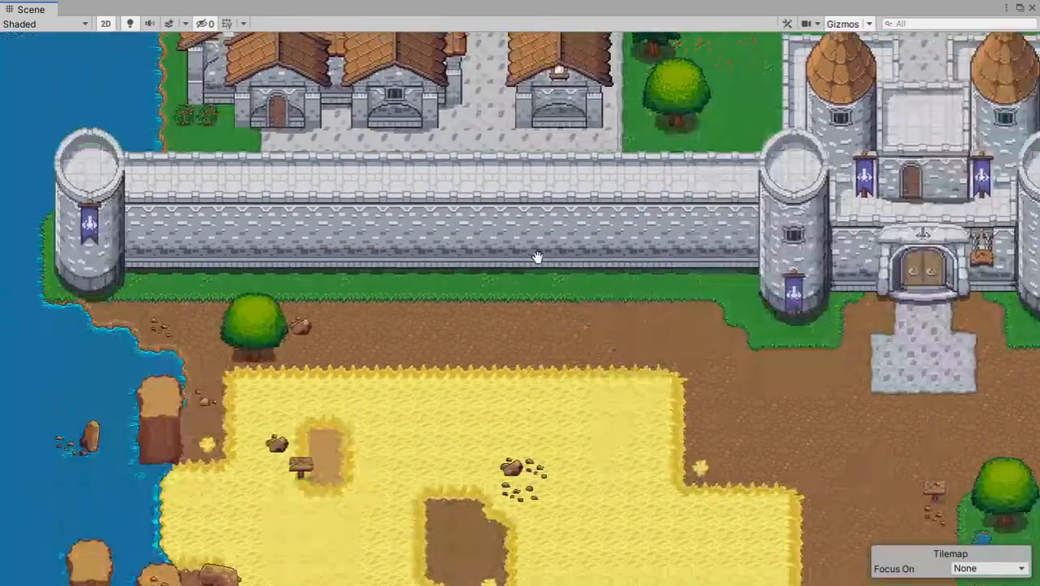
middle_drag(470, 259, 229, 323)
- Examine the citadel interior, including its castles, houses, fountains, moat, bridge and statue
scroll(526, 313, down, 8)
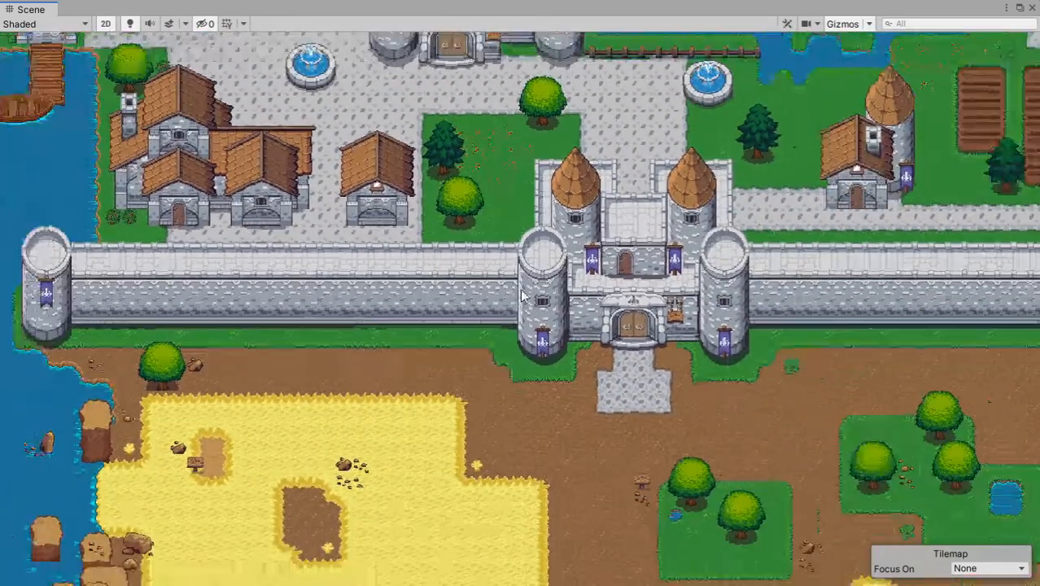
middle_drag(526, 318, 529, 439)
middle_drag(506, 328, 543, 405)
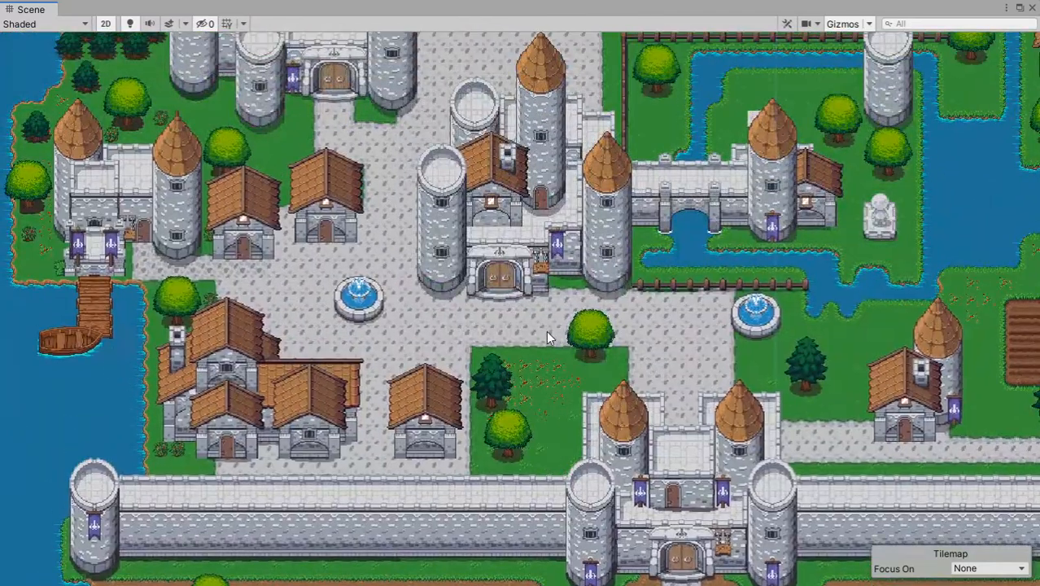
middle_drag(546, 339, 548, 398)
scroll(548, 398, down, 3)
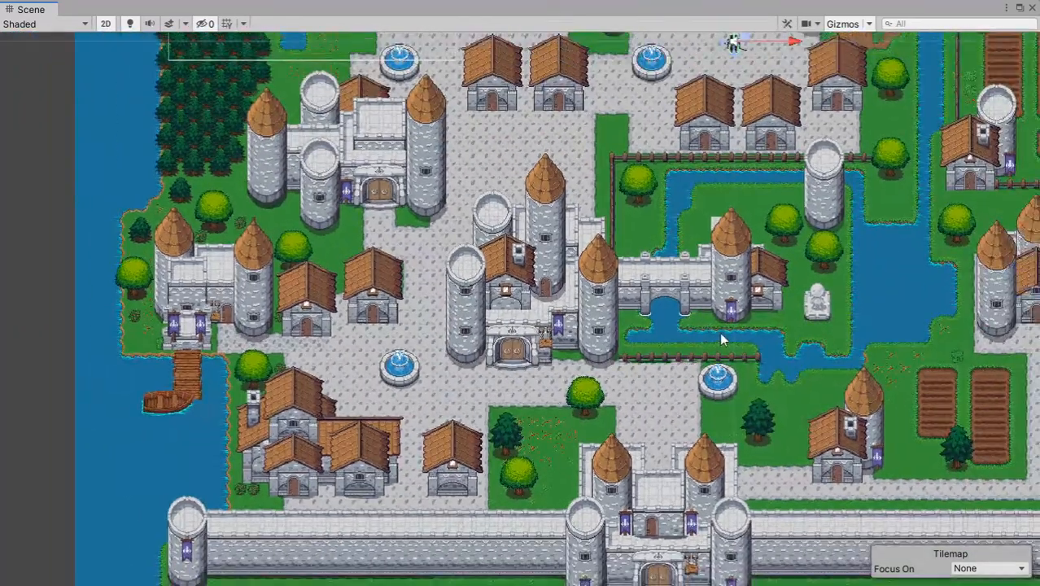
middle_drag(721, 333, 543, 309)
middle_drag(656, 291, 566, 330)
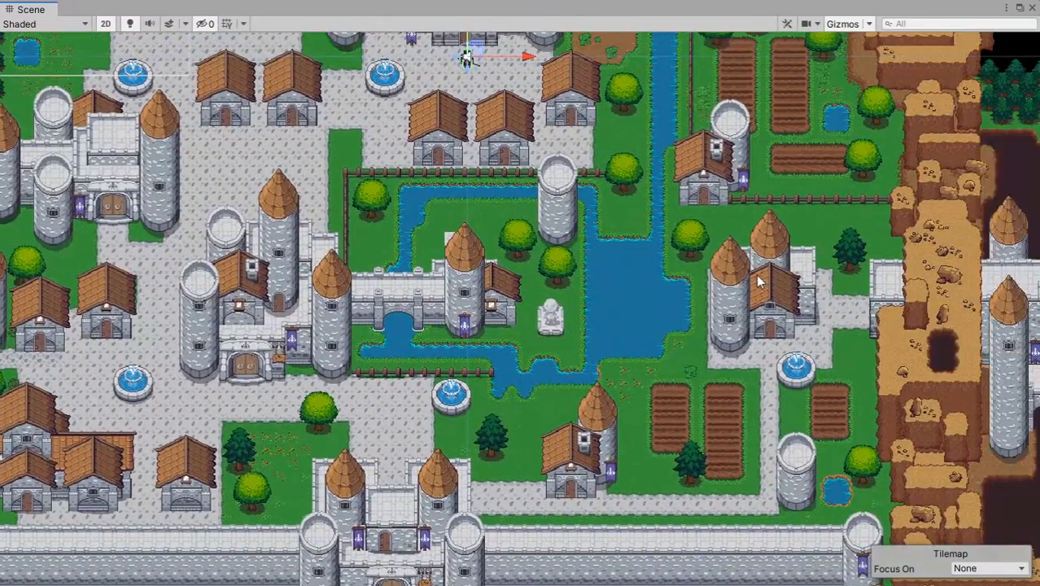
middle_drag(470, 351, 675, 343)
scroll(620, 345, up, 5)
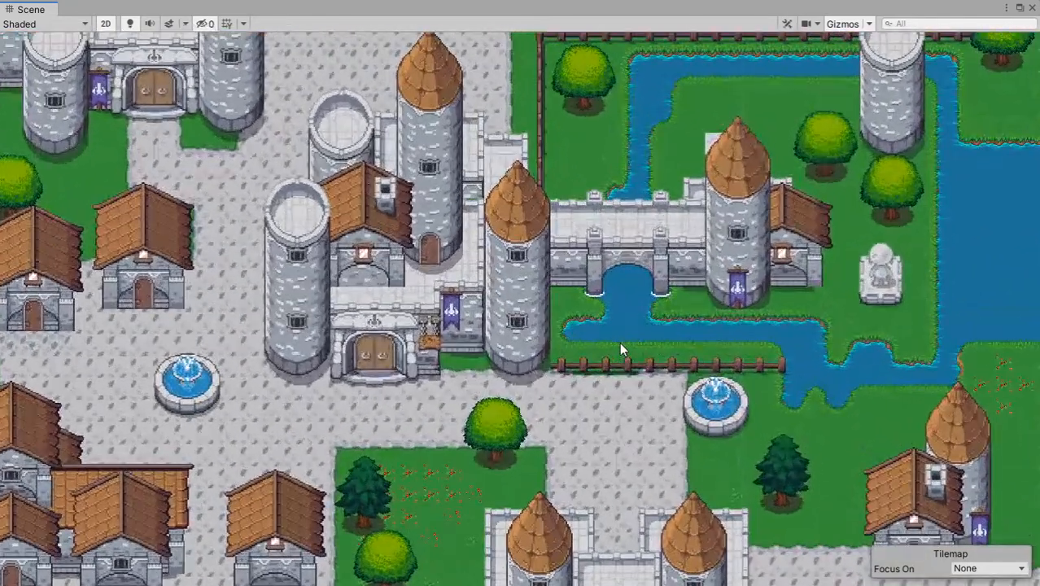
middle_drag(585, 341, 623, 397)
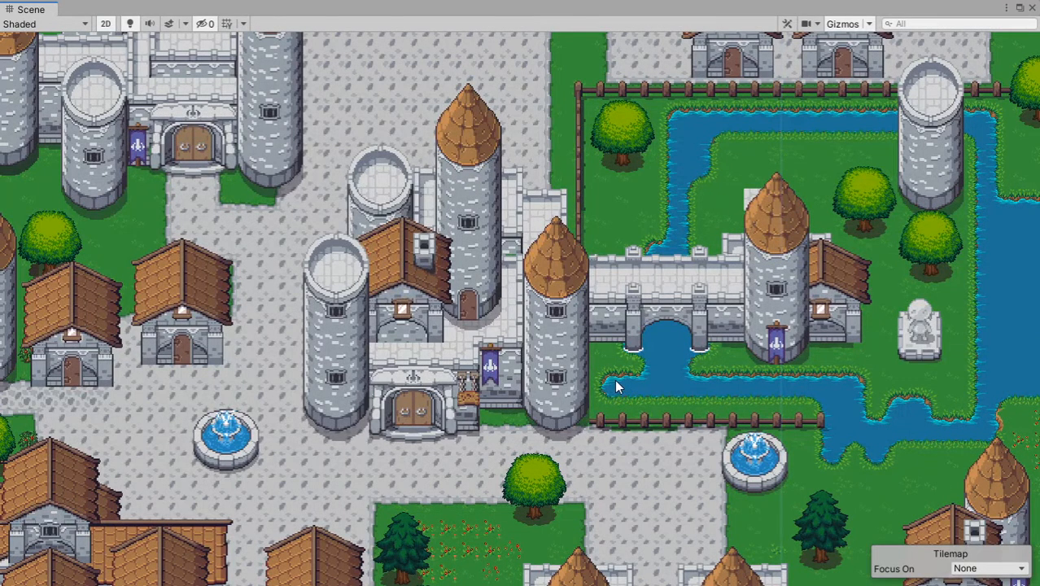
scroll(625, 371, up, 1)
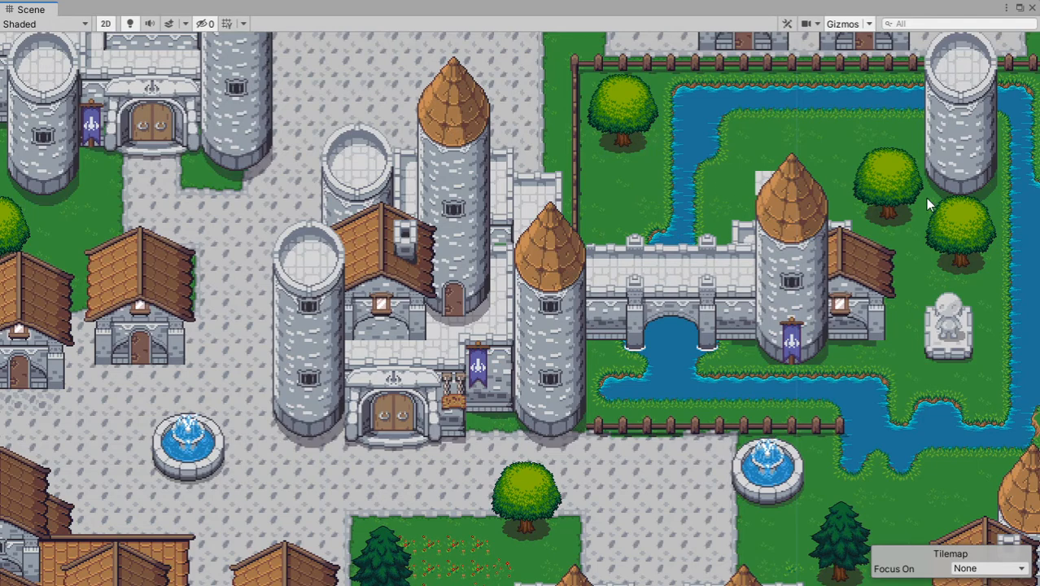
middle_drag(945, 196, 817, 277)
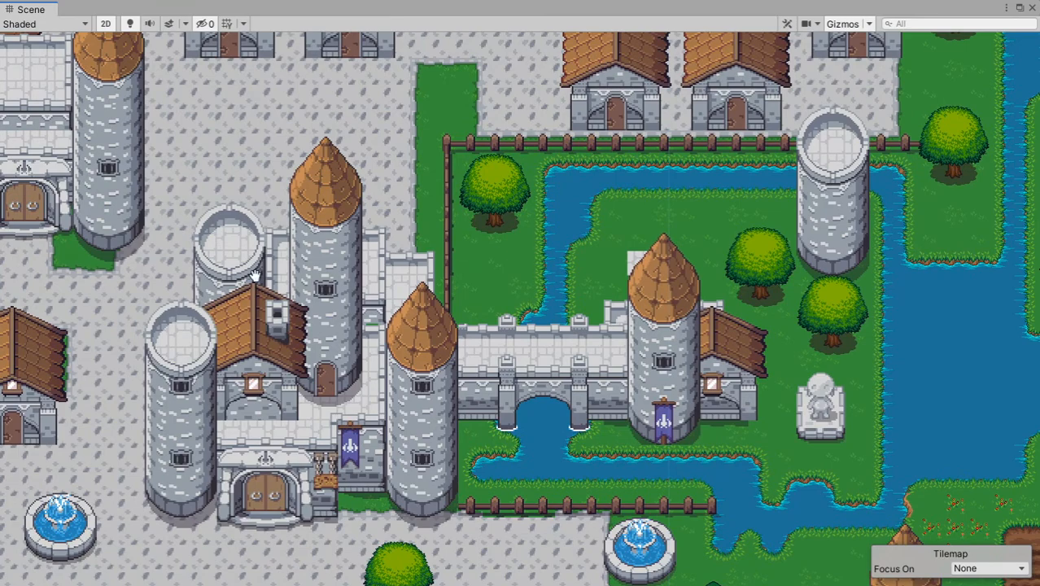
- Examine the citadel's western quarter, including its harbour castle, dock and boat, houses, fountain and neighbouring castles
middle_drag(254, 275, 691, 153)
middle_drag(425, 268, 476, 232)
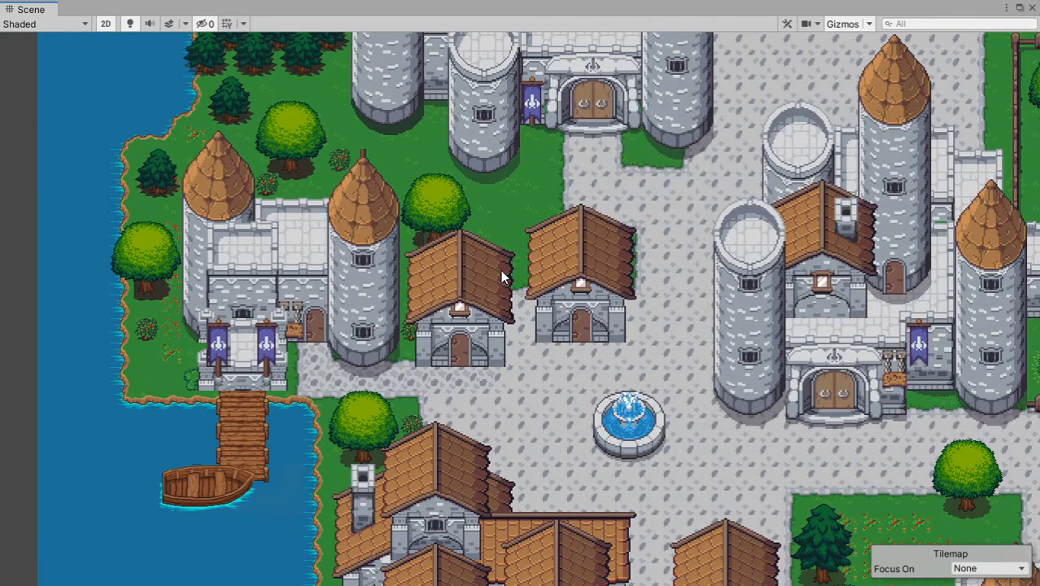
middle_drag(501, 272, 487, 322)
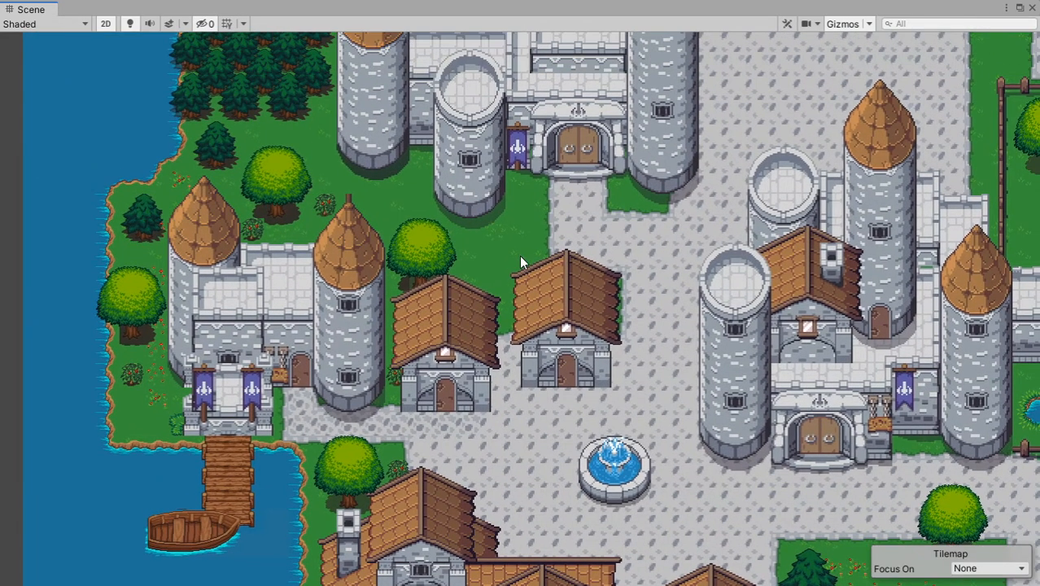
middle_drag(511, 269, 454, 345)
middle_drag(161, 513, 185, 425)
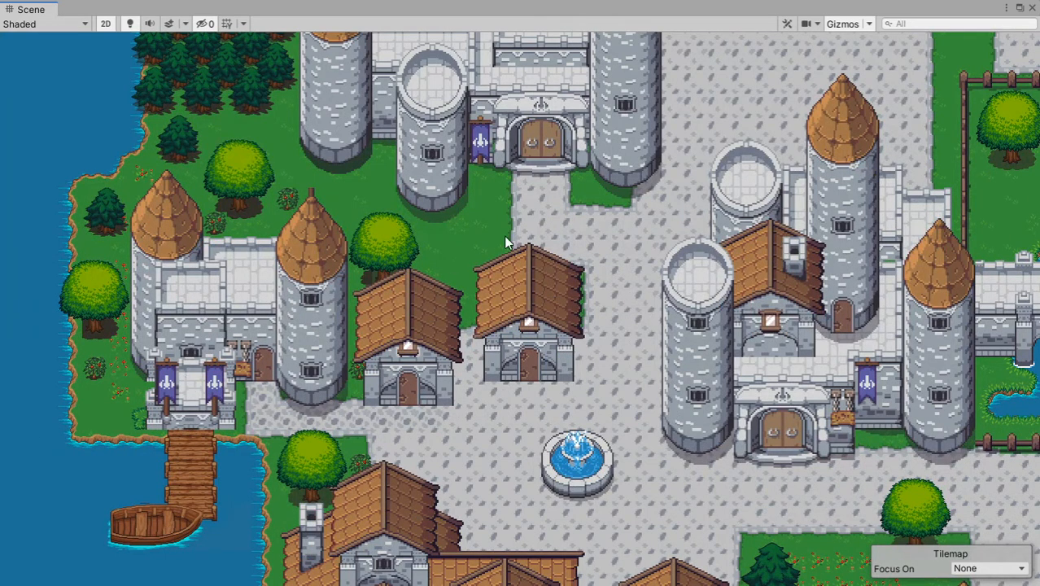
middle_drag(504, 235, 424, 288)
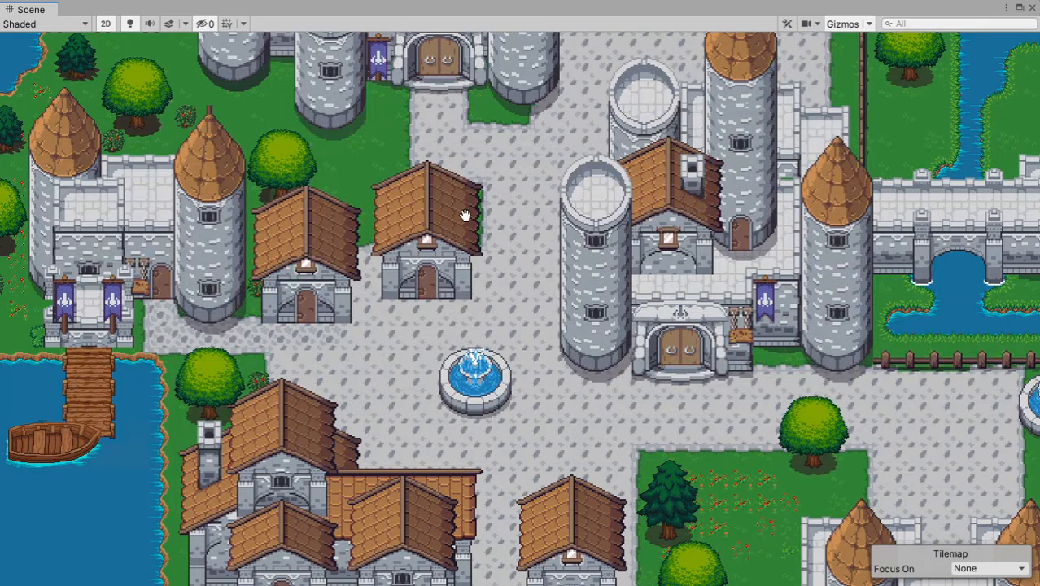
middle_drag(466, 216, 434, 342)
mouse_move(472, 171)
middle_down()
mouse_move(426, 375)
mouse_move(460, 109)
middle_up()
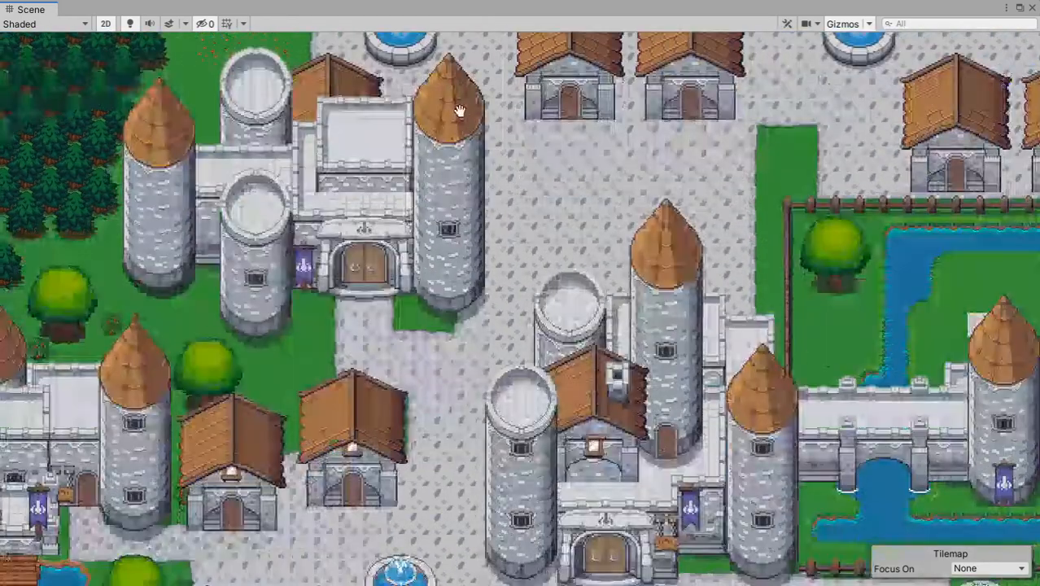
middle_drag(440, 443, 492, 225)
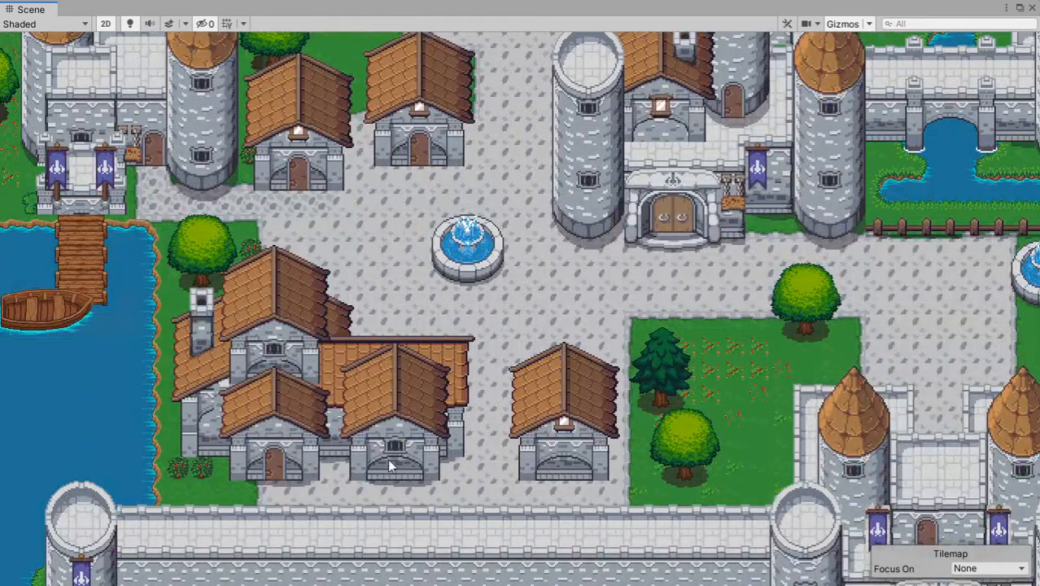
- Examine the citadel's centre from the southern gate up to the large castle and houses at the northern wall
middle_drag(708, 364, 603, 375)
middle_drag(783, 287, 240, 341)
middle_drag(580, 307, 339, 365)
mouse_move(535, 302)
middle_down()
mouse_move(555, 477)
mouse_move(561, 386)
middle_up()
mouse_move(399, 215)
middle_down()
mouse_move(525, 422)
mouse_move(525, 444)
middle_up()
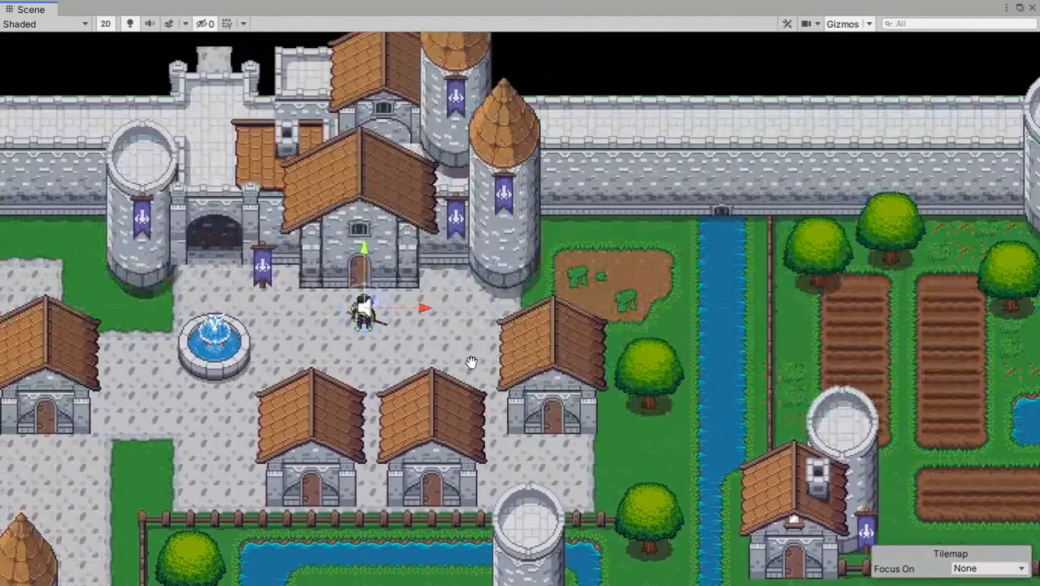
mouse_move(469, 362)
middle_down()
mouse_move(491, 470)
mouse_move(533, 105)
middle_up()
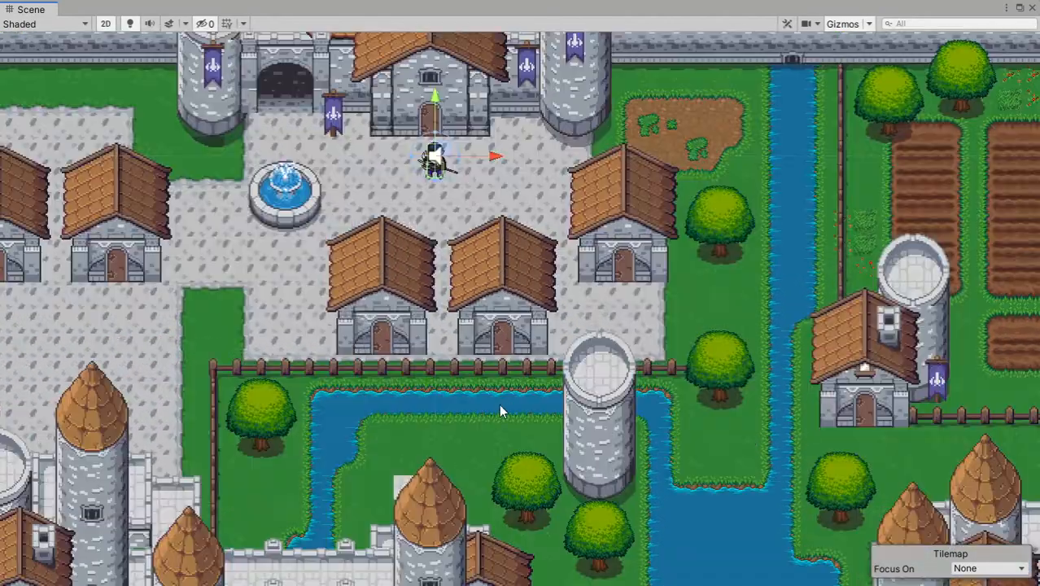
middle_drag(499, 406, 569, 82)
middle_drag(537, 310, 596, 70)
middle_drag(574, 240, 582, 124)
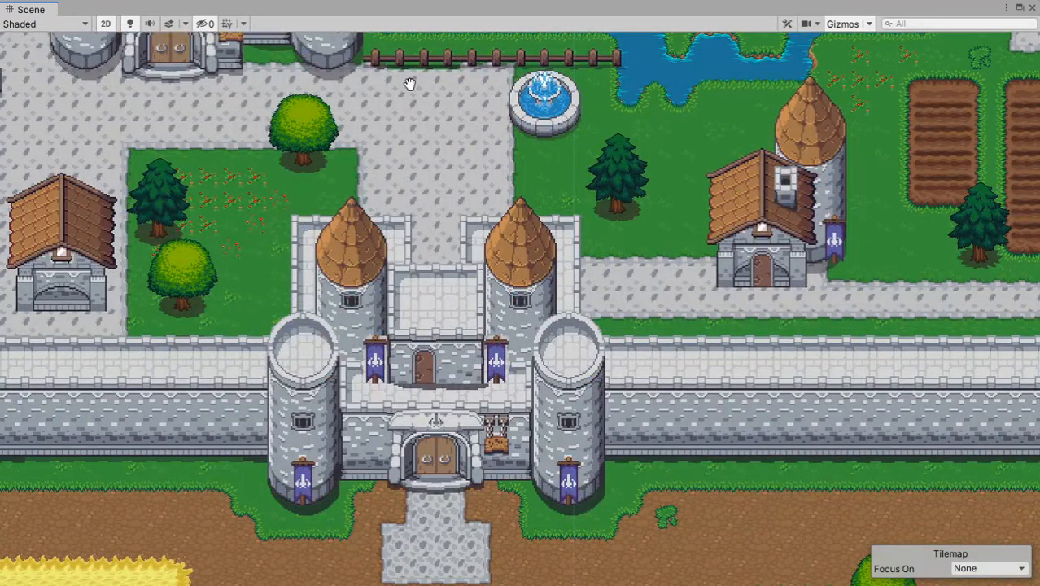
middle_drag(409, 84, 429, 388)
middle_drag(498, 112, 433, 444)
middle_drag(412, 246, 377, 487)
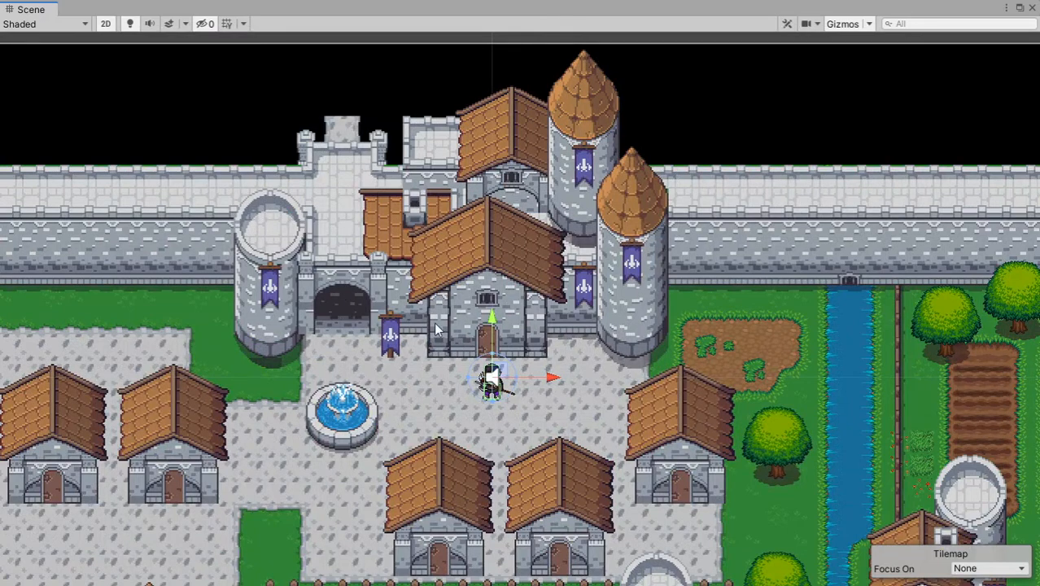
middle_drag(546, 175, 499, 189)
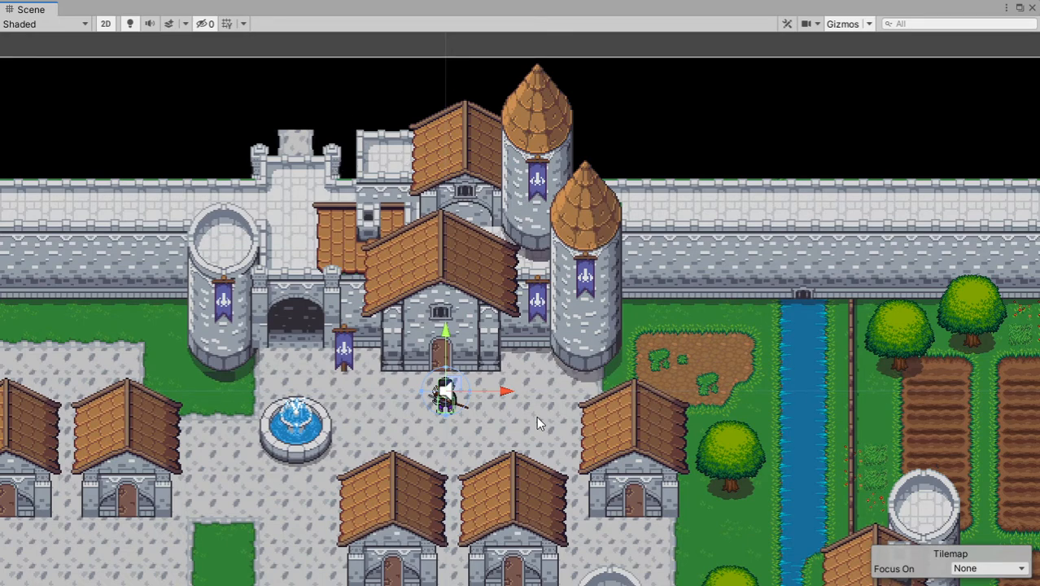
- Examine the farmland east of the large castle, the rocky cliffs beside it and the broken castle above the chasm
middle_drag(584, 386, 384, 329)
middle_drag(555, 415, 491, 336)
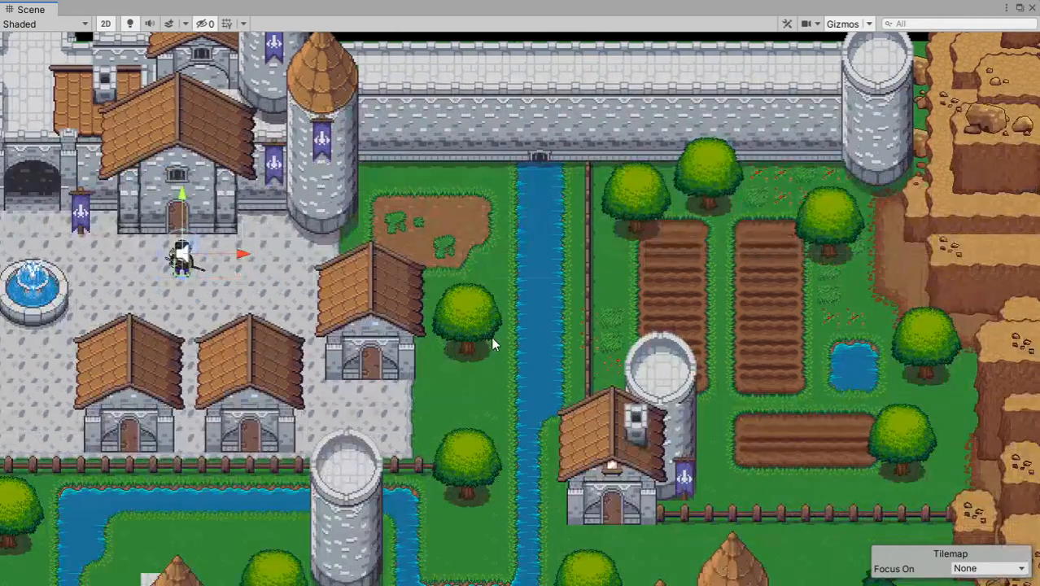
middle_drag(691, 358, 278, 274)
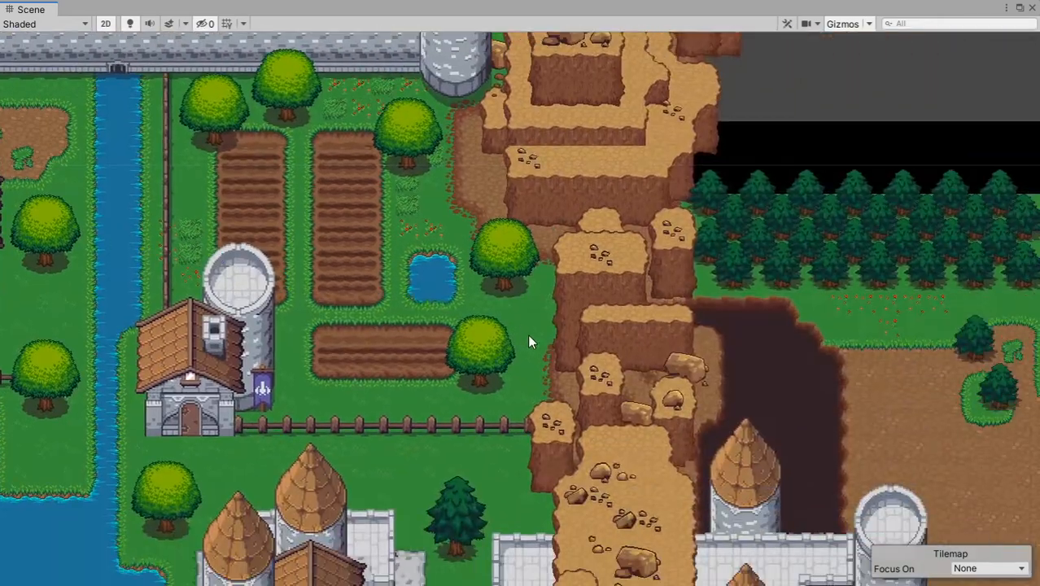
mouse_move(540, 356)
middle_down()
mouse_move(483, 207)
mouse_move(418, 99)
middle_up()
middle_drag(640, 178, 624, 104)
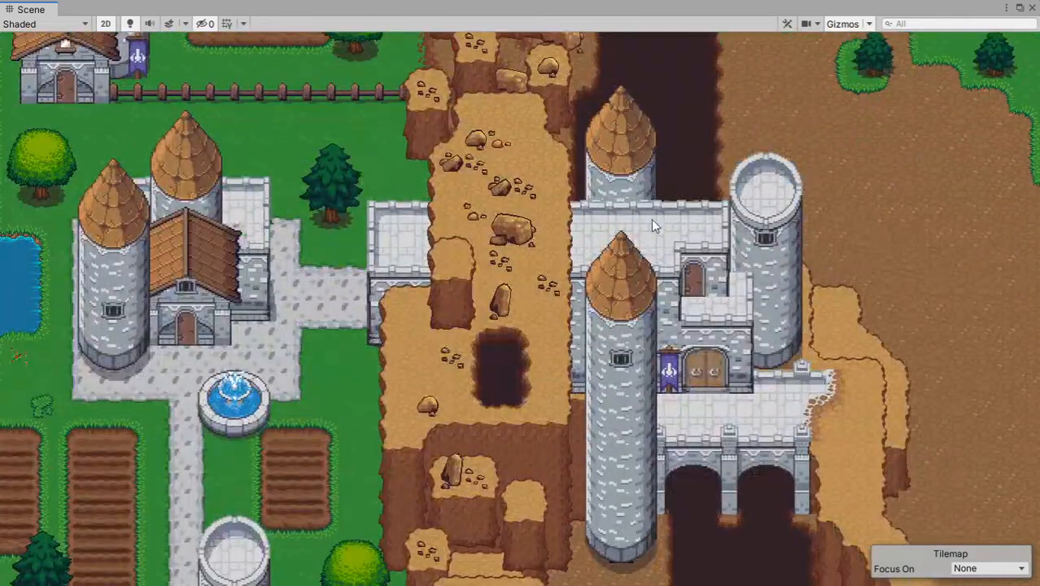
middle_drag(678, 412, 661, 300)
middle_drag(684, 443, 638, 271)
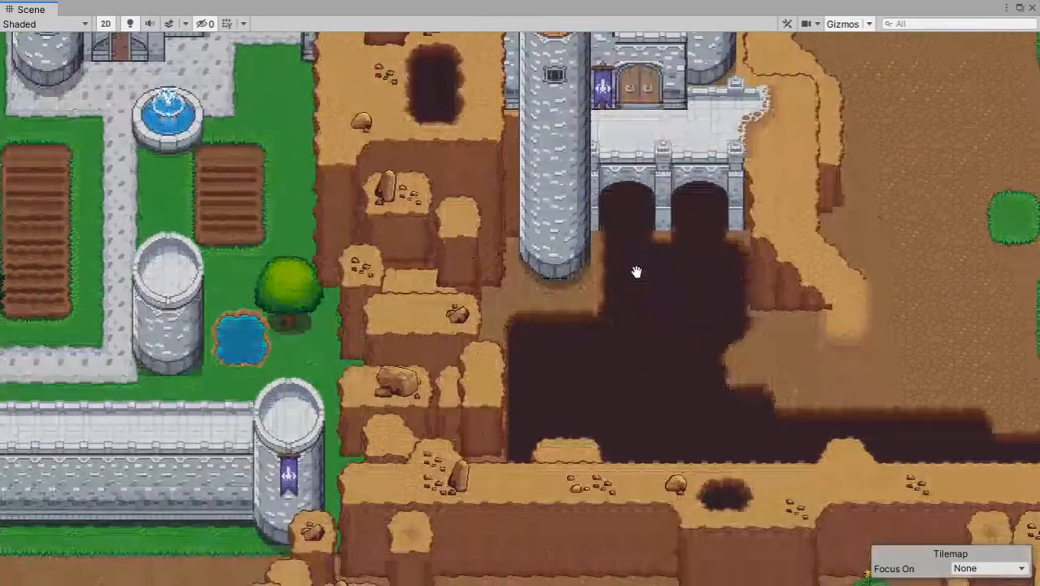
middle_drag(586, 404, 529, 548)
middle_drag(681, 330, 669, 369)
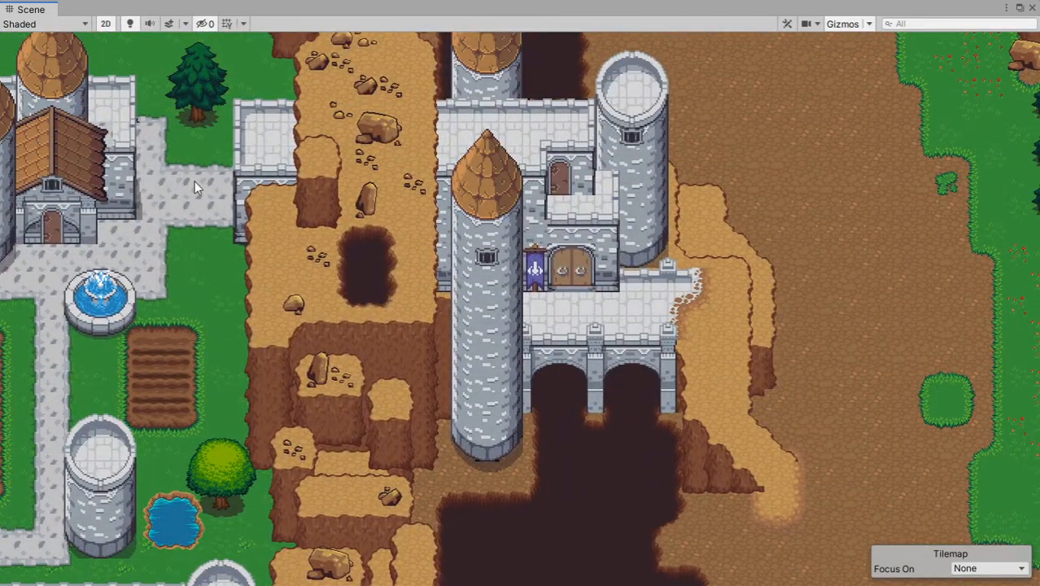
middle_drag(311, 194, 338, 259)
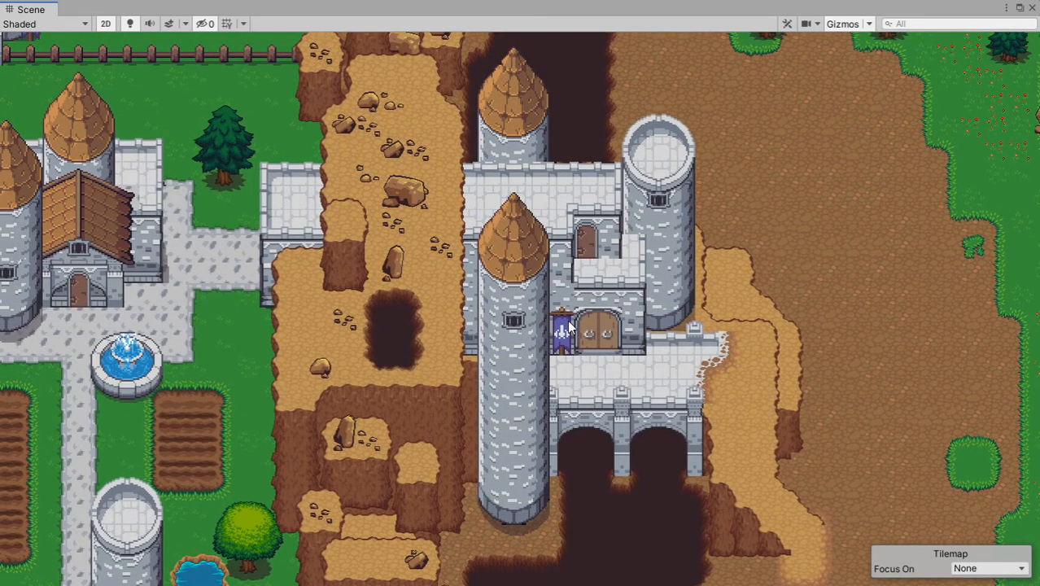
scroll(570, 325, down, 2)
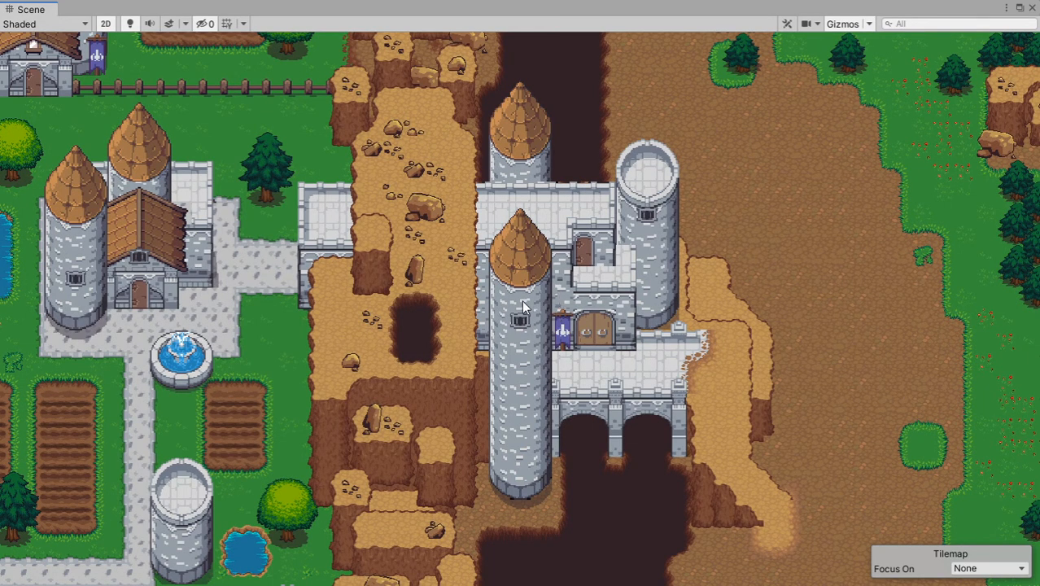
- Examine the chasm below the broken castle and the base camp with its wooden houses, fenced yard, field and waterfall
middle_drag(690, 398, 450, 221)
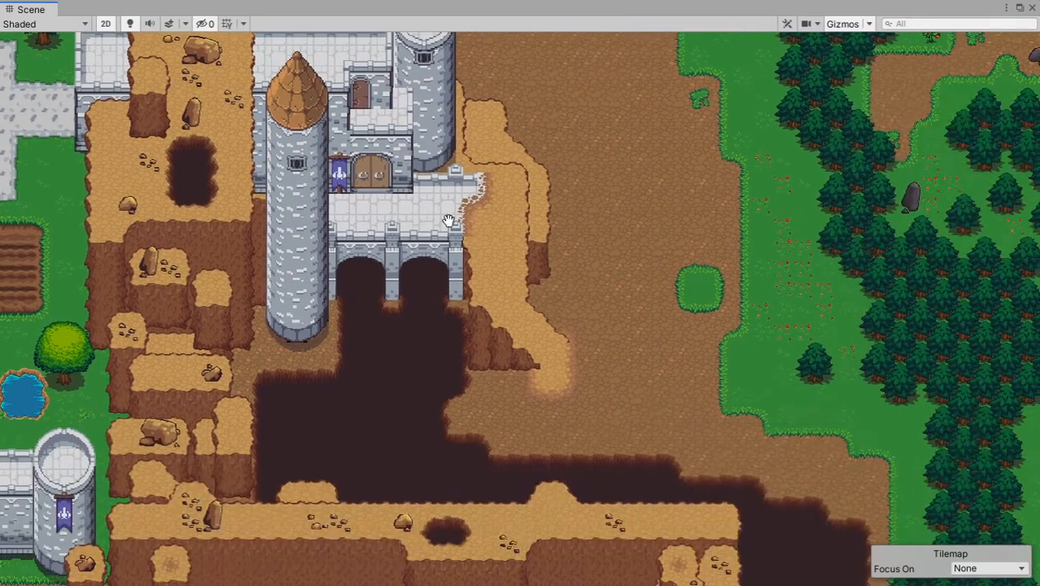
middle_drag(653, 332, 596, 199)
middle_drag(631, 431, 572, 234)
middle_drag(476, 377, 634, 196)
scroll(597, 243, down, 4)
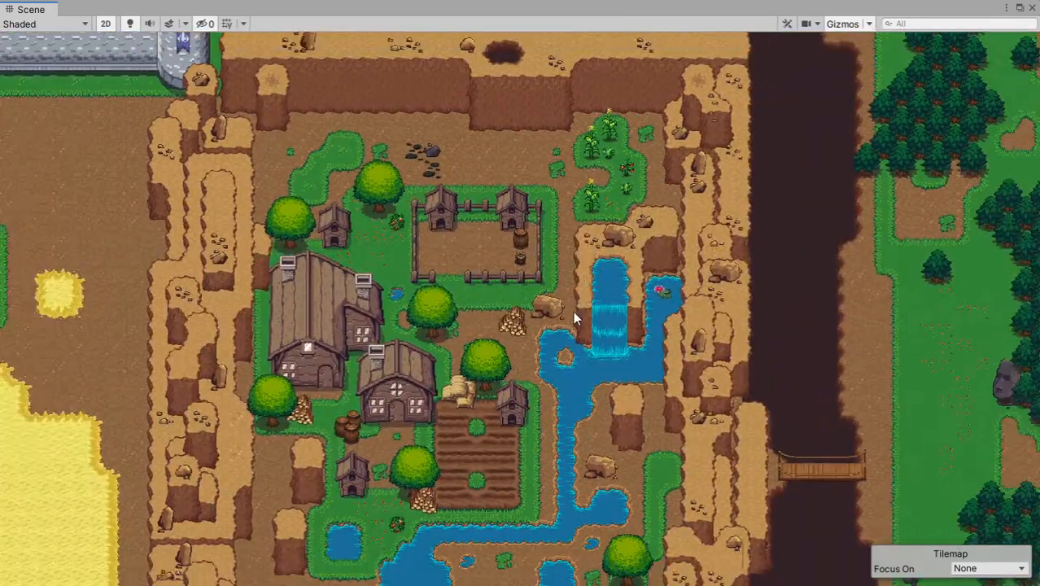
scroll(573, 311, up, 2)
scroll(577, 358, up, 3)
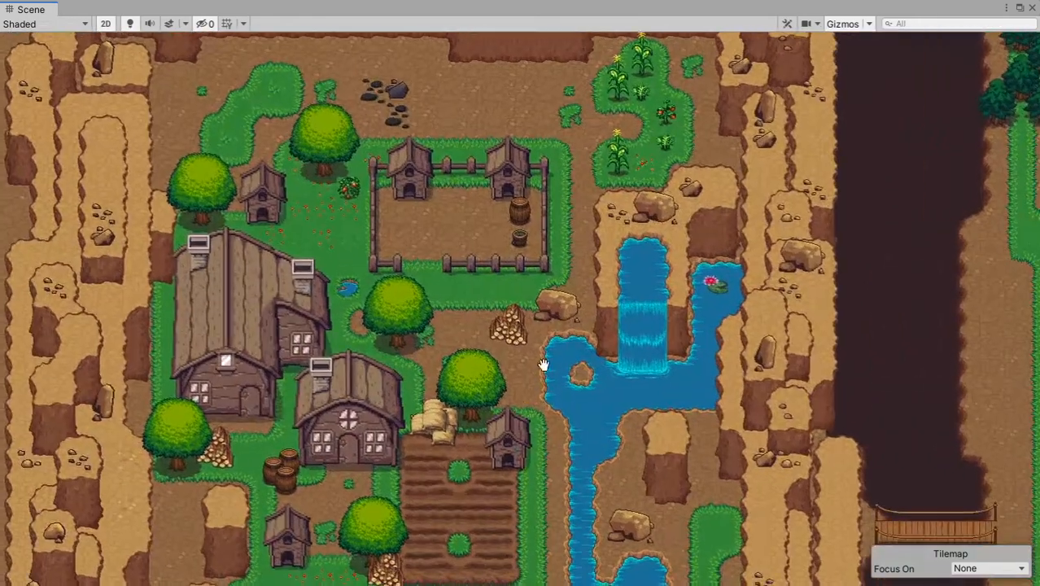
scroll(570, 358, down, 3)
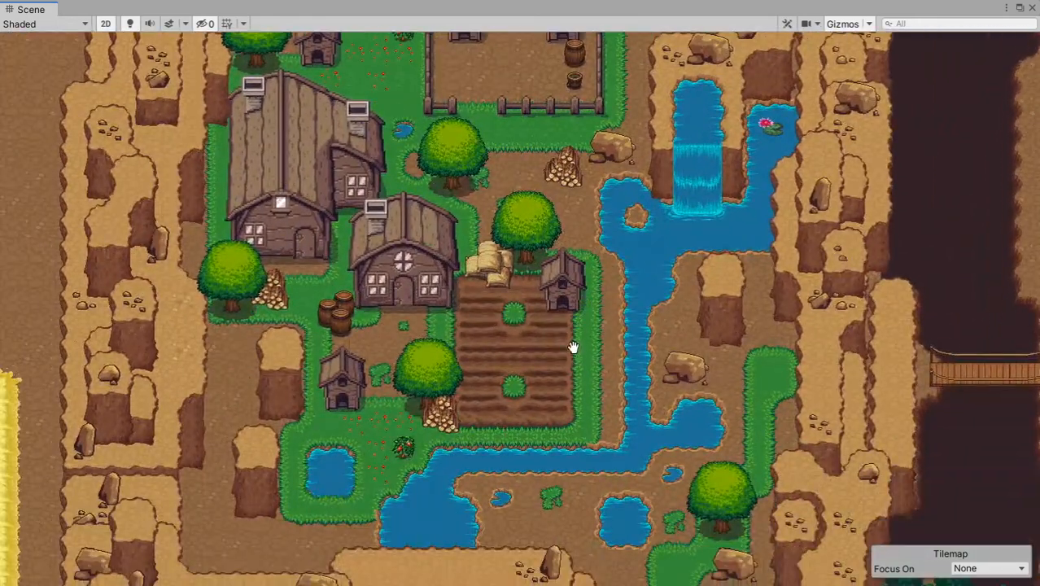
middle_drag(574, 348, 559, 419)
scroll(480, 248, up, 3)
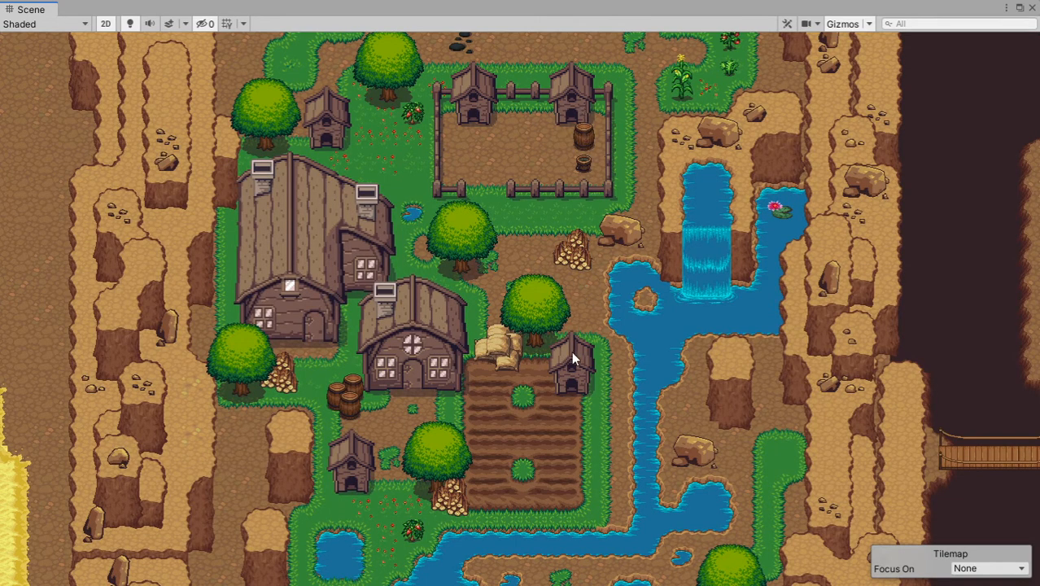
middle_drag(679, 322, 639, 409)
middle_drag(674, 246, 607, 326)
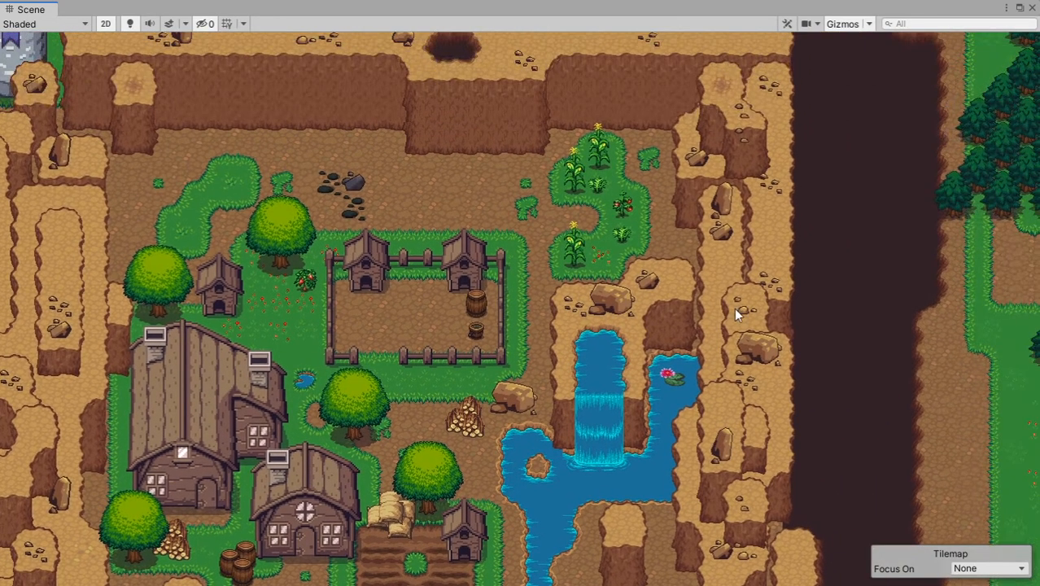
middle_drag(734, 307, 635, 311)
- Examine the eastern forest region, including its tree groups, chasms, ponds, rock formations and the border with the broken castle
middle_drag(812, 377, 336, 72)
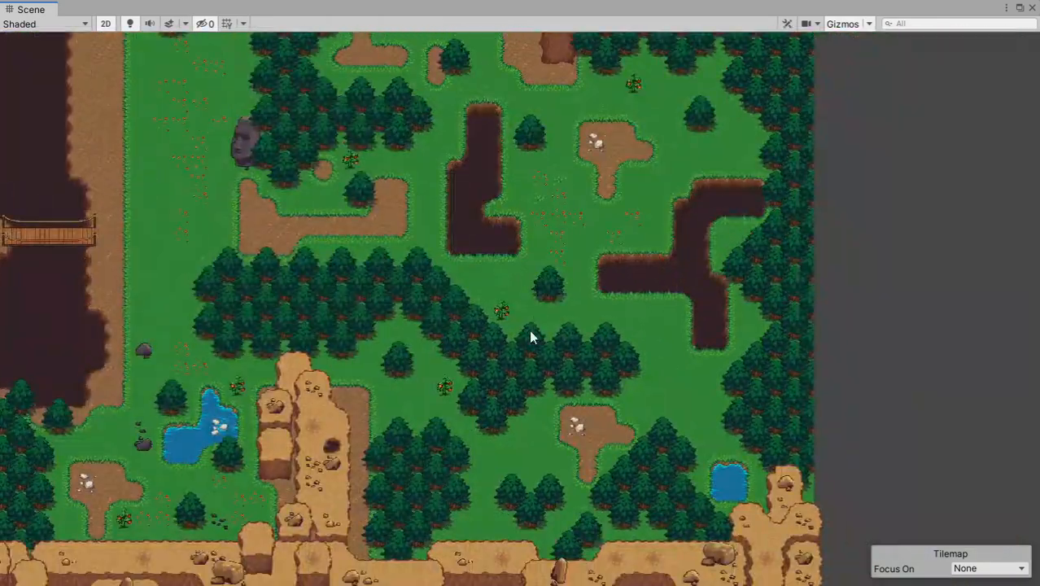
middle_drag(536, 245, 614, 145)
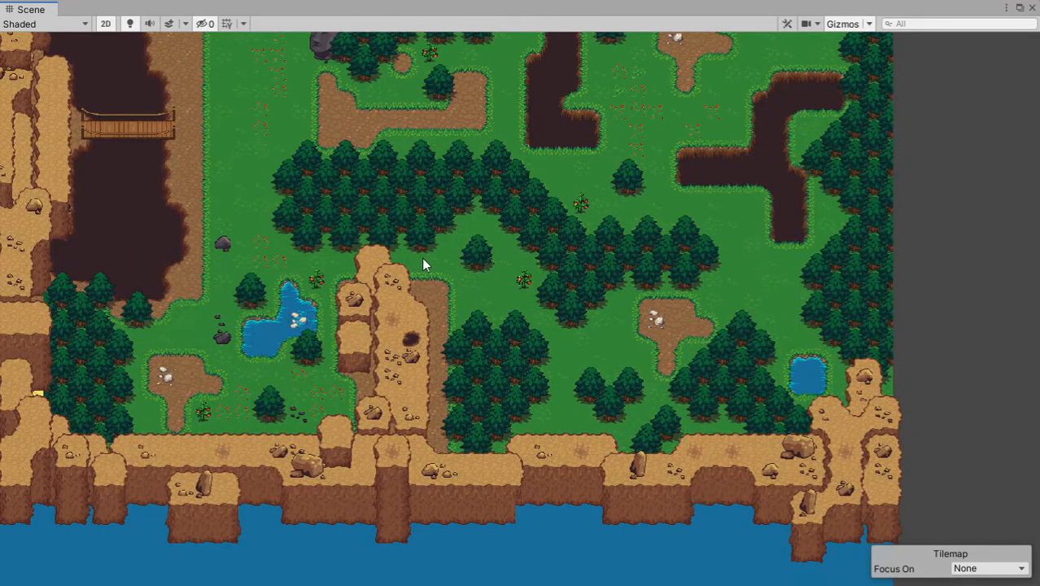
middle_drag(518, 162, 536, 284)
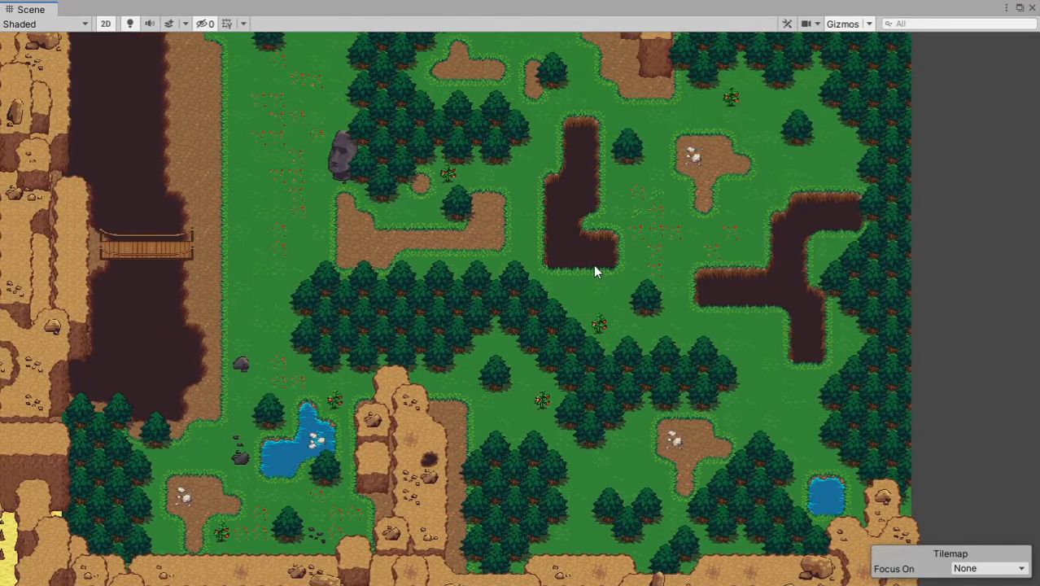
mouse_move(507, 241)
middle_down()
mouse_move(462, 431)
mouse_move(502, 386)
mouse_move(499, 410)
middle_up()
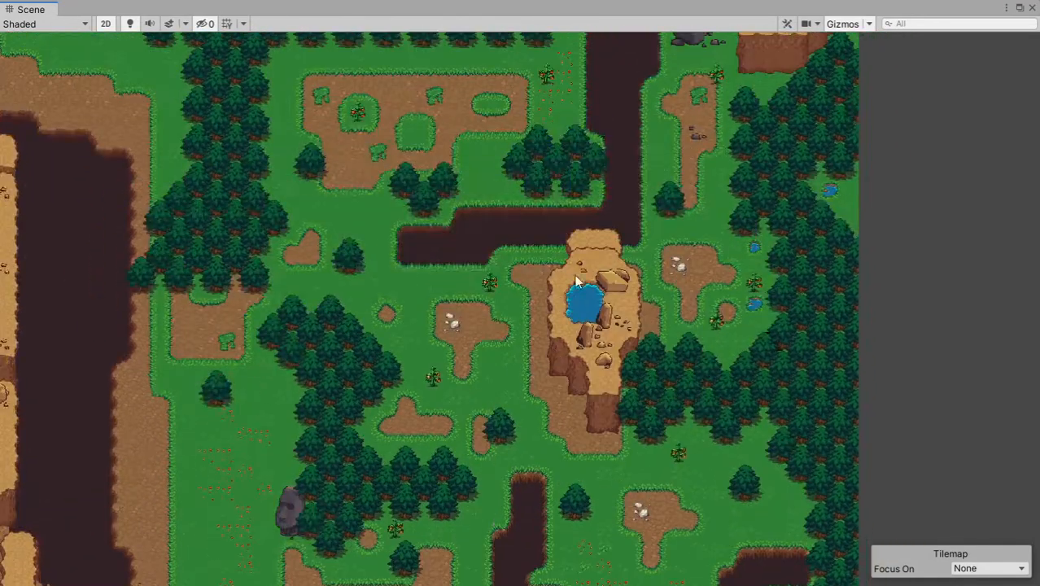
middle_drag(557, 253, 546, 440)
middle_drag(606, 186, 604, 350)
mouse_move(429, 245)
middle_down()
mouse_move(501, 351)
mouse_move(526, 358)
middle_up()
middle_drag(349, 151, 463, 356)
mouse_move(289, 296)
middle_down()
mouse_move(562, 274)
mouse_move(550, 272)
middle_up()
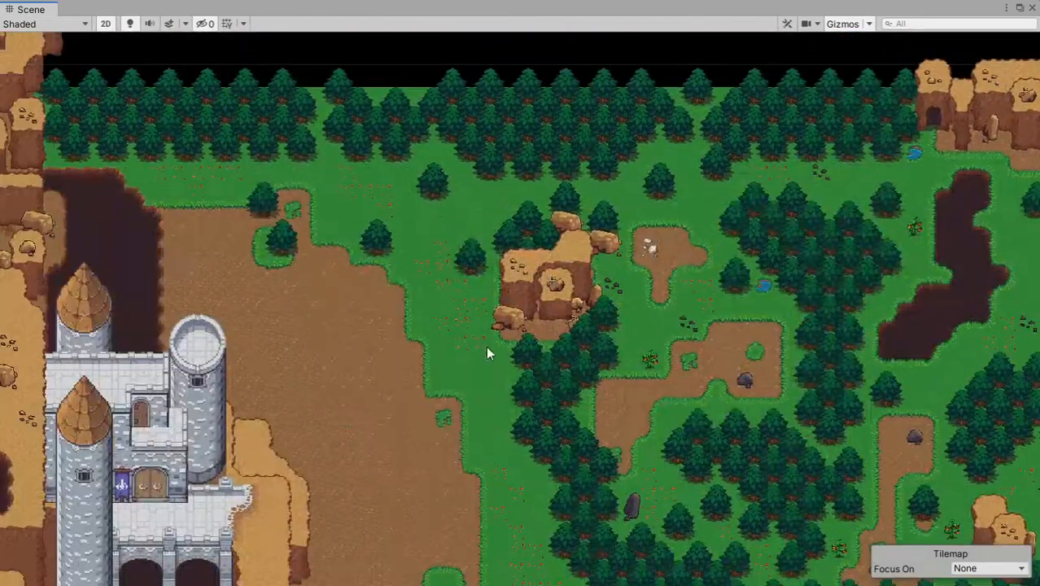
middle_drag(8, 406, 33, 350)
middle_drag(183, 403, 308, 282)
middle_drag(362, 385, 140, 553)
middle_drag(470, 431, 626, 353)
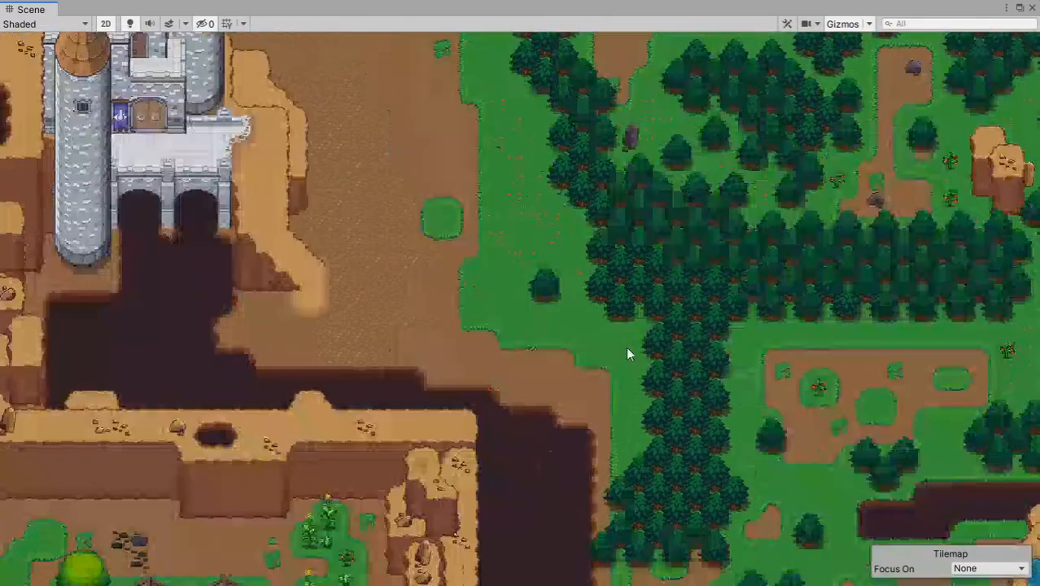
middle_drag(640, 434, 612, 297)
- Review the whole kingdom map at once, from the citadel and desert to the base camp and forest
scroll(358, 359, down, 6)
middle_drag(149, 296, 629, 397)
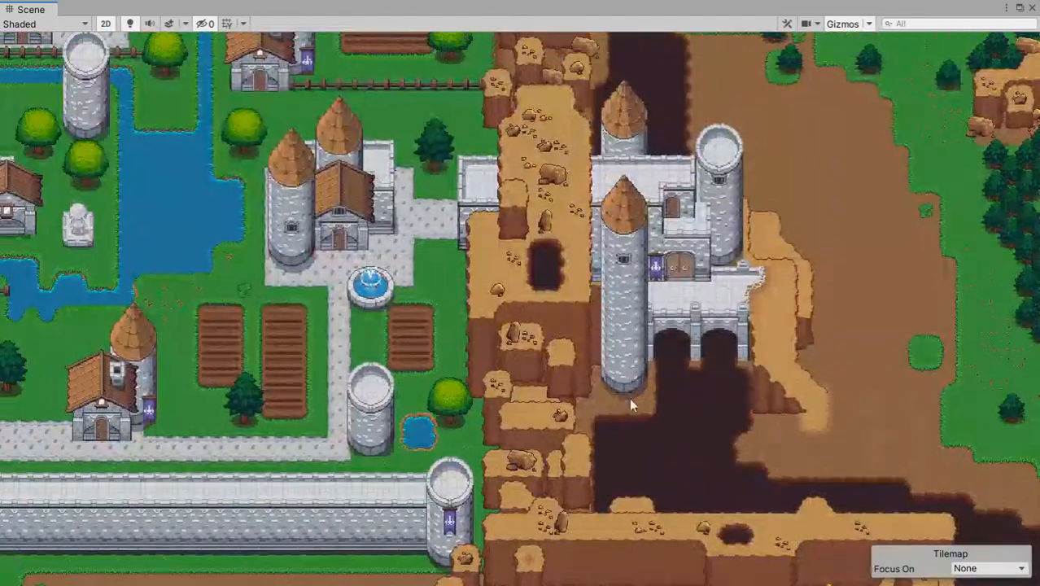
scroll(600, 415, down, 3)
scroll(550, 436, down, 3)
middle_drag(550, 437, 685, 267)
scroll(647, 302, down, 4)
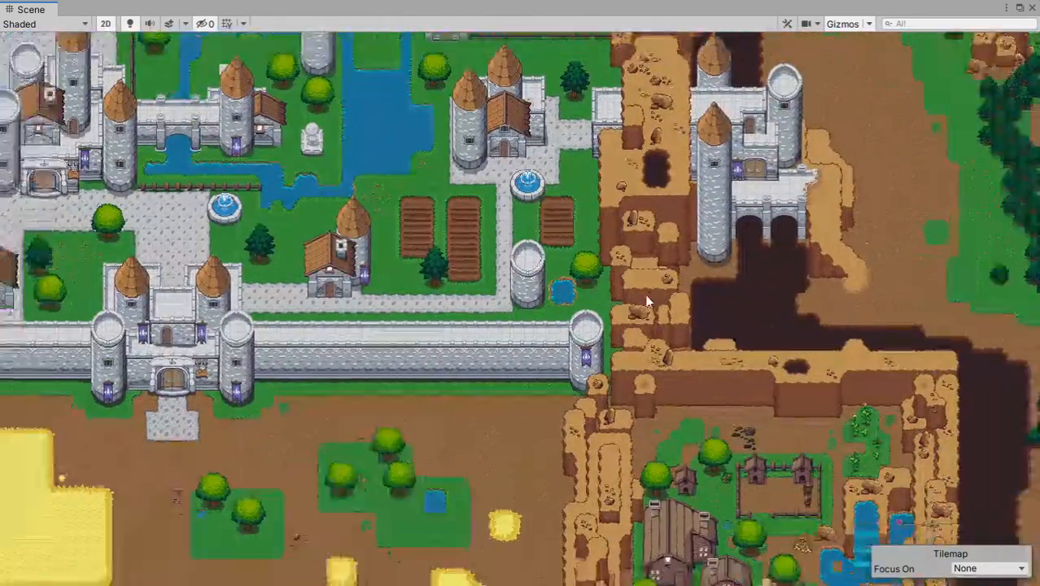
scroll(655, 299, down, 3)
middle_drag(628, 332, 478, 277)
scroll(647, 283, down, 3)
scroll(642, 274, down, 3)
scroll(642, 273, down, 3)
scroll(560, 329, down, 2)
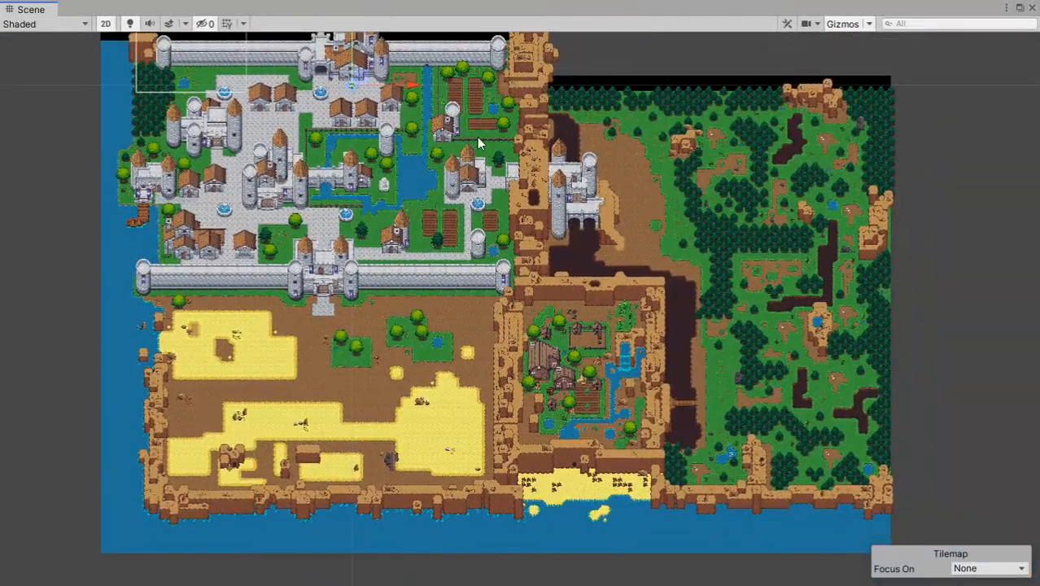
- Restore the maximized Scene view and dock it beside the Game view in the main editor layout
double_click(84, 10)
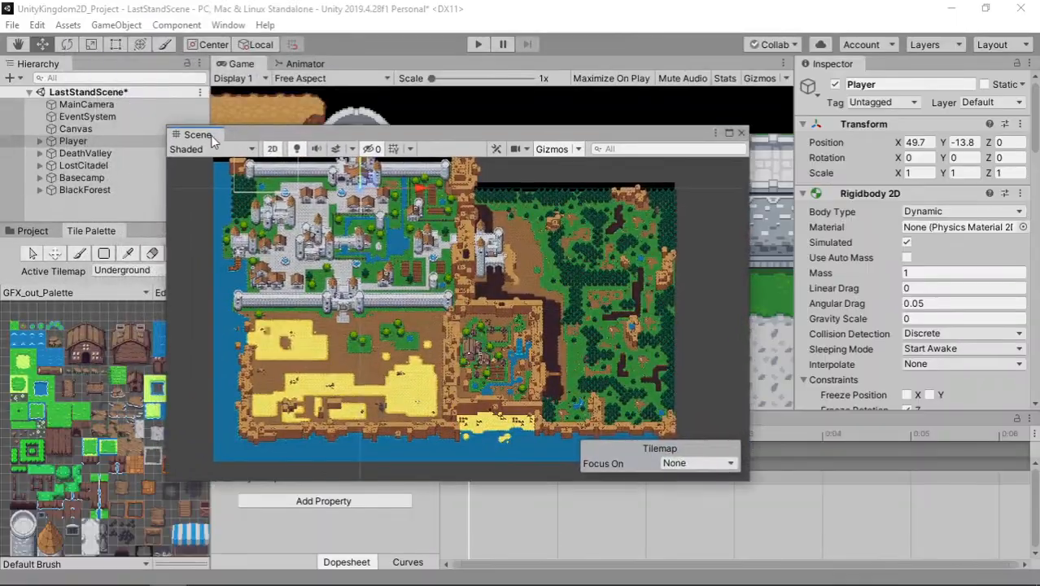
drag(303, 91, 244, 68)
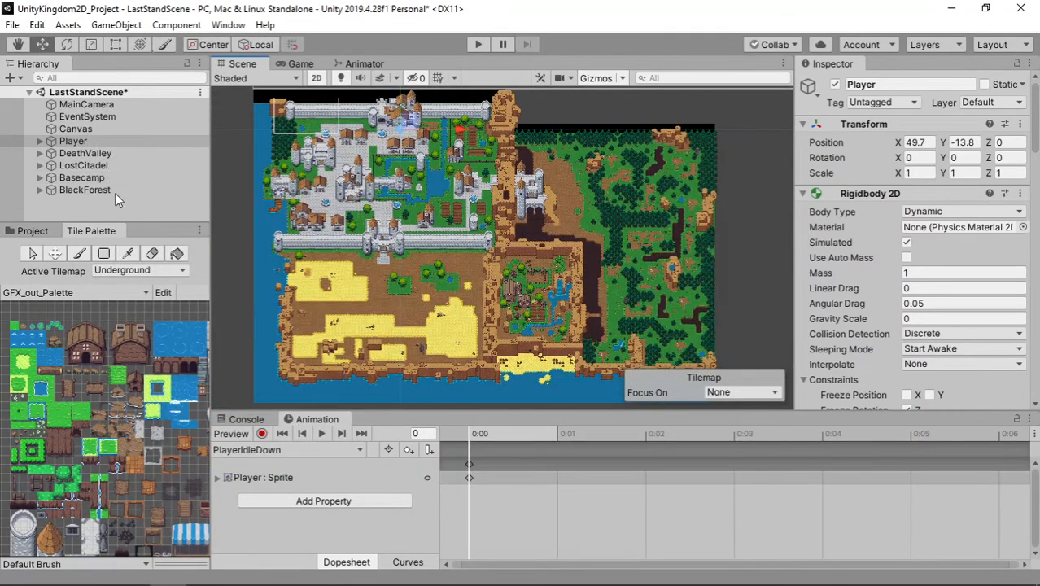
- Add a Tilemap Collider 2D to the Lowend, Midend and Highend tilemaps of BlackForest, the region still missing colliders
click(93, 152)
shift+click(95, 189)
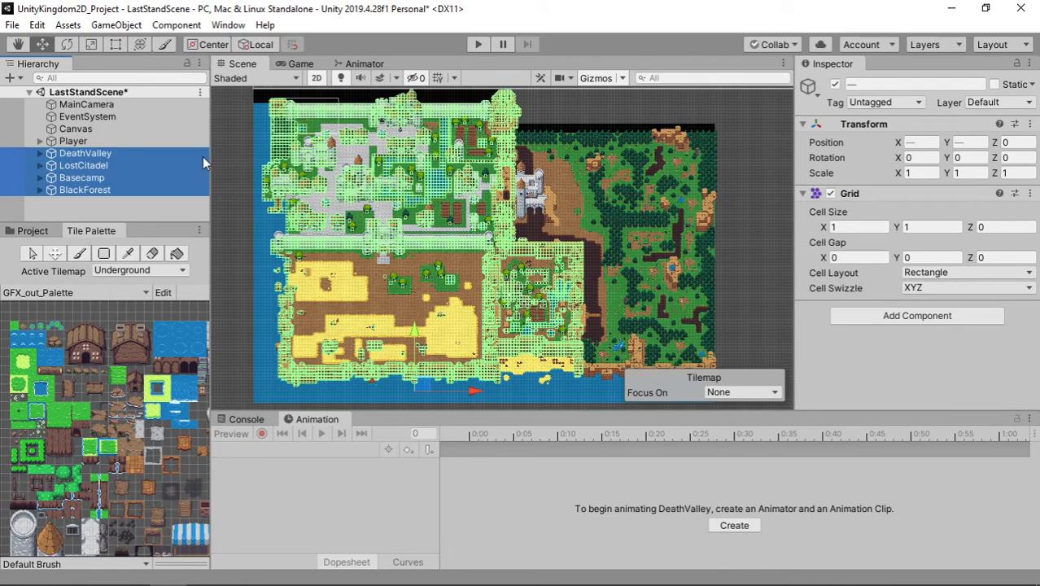
click(91, 190)
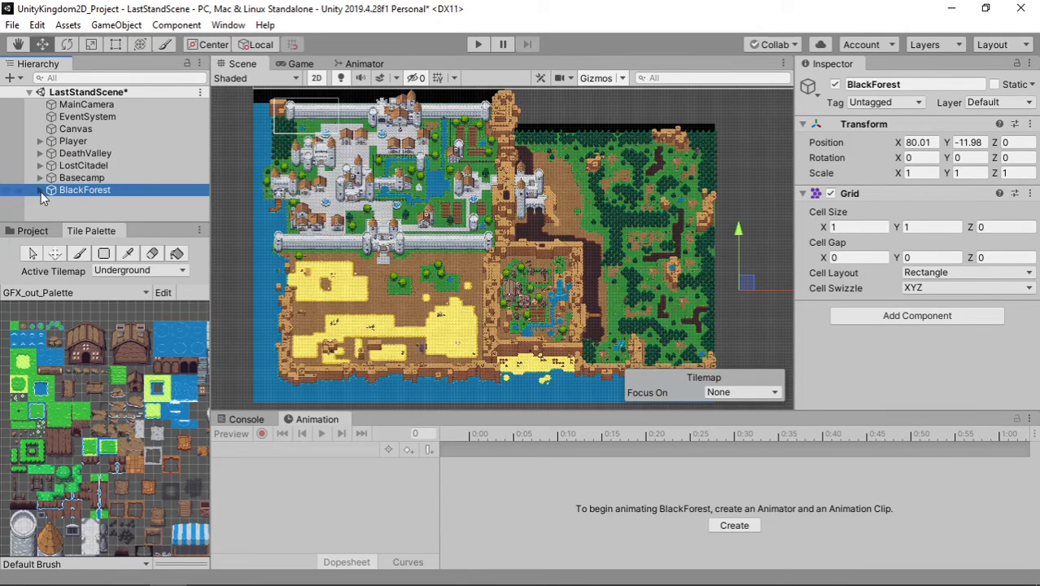
click(40, 190)
scroll(106, 187, down, 2)
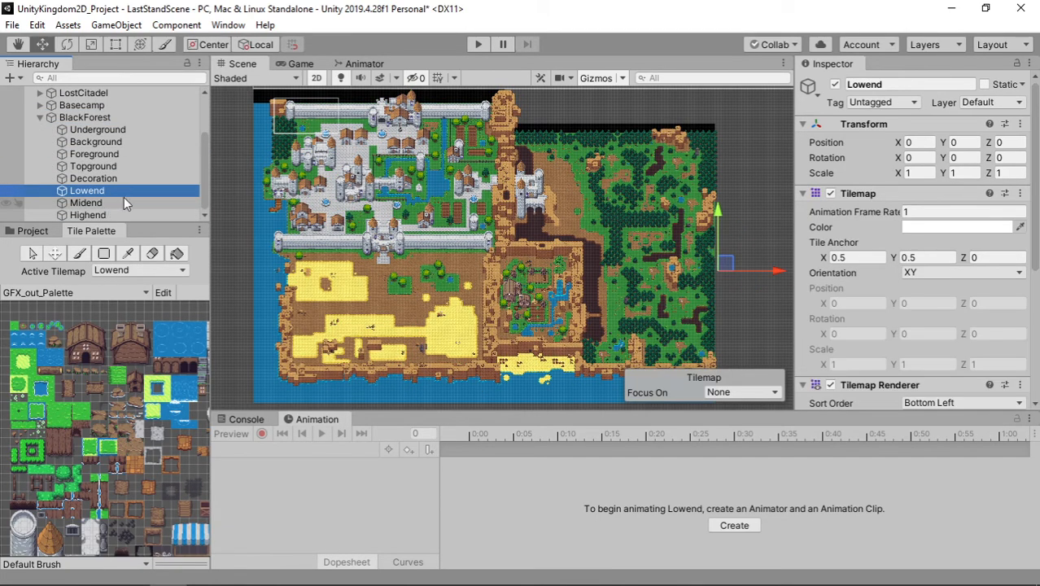
shift+click(101, 214)
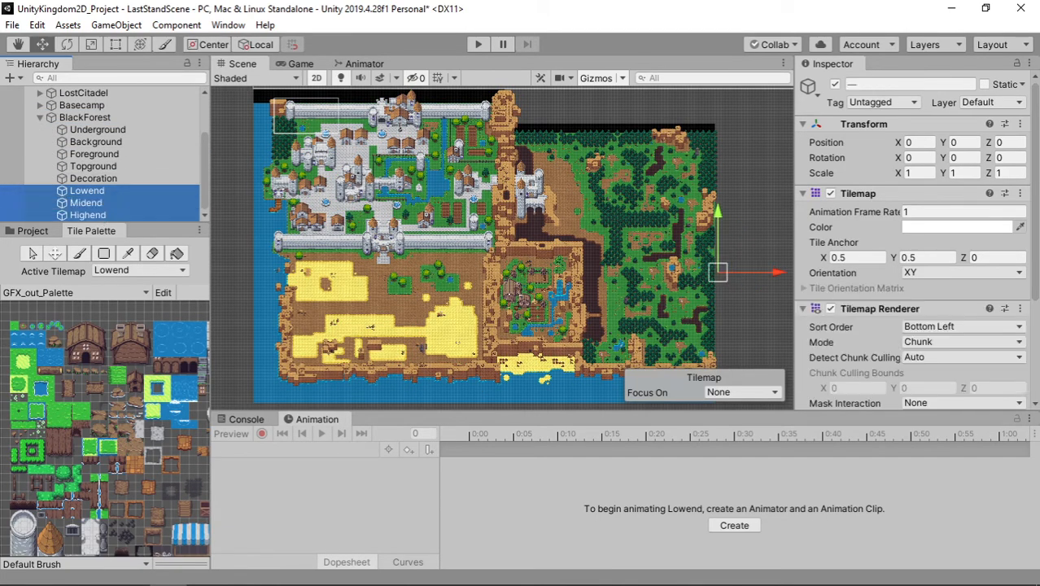
scroll(870, 386, down, 4)
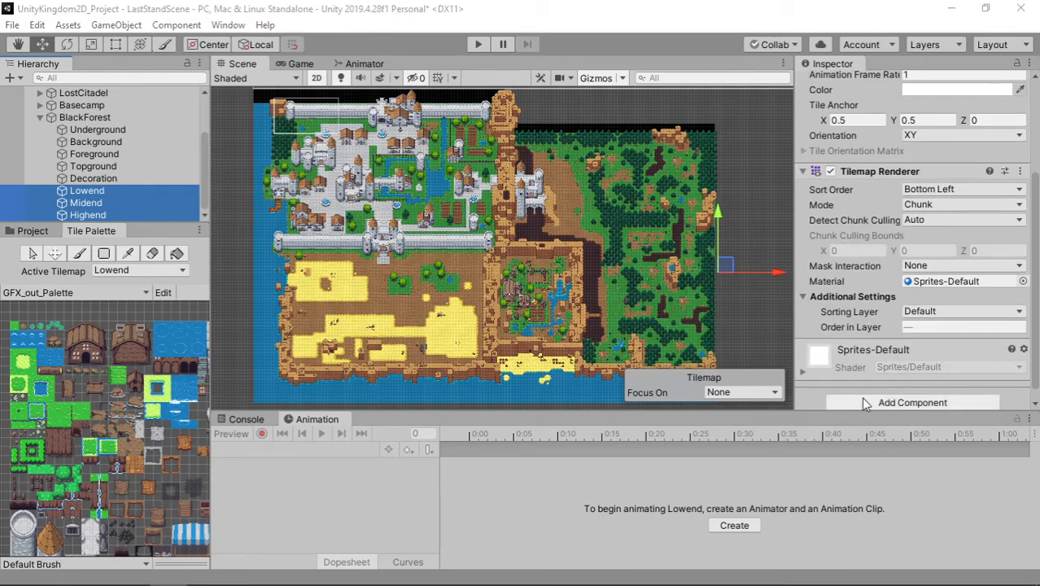
click(870, 401)
text(ti)
click(869, 376)
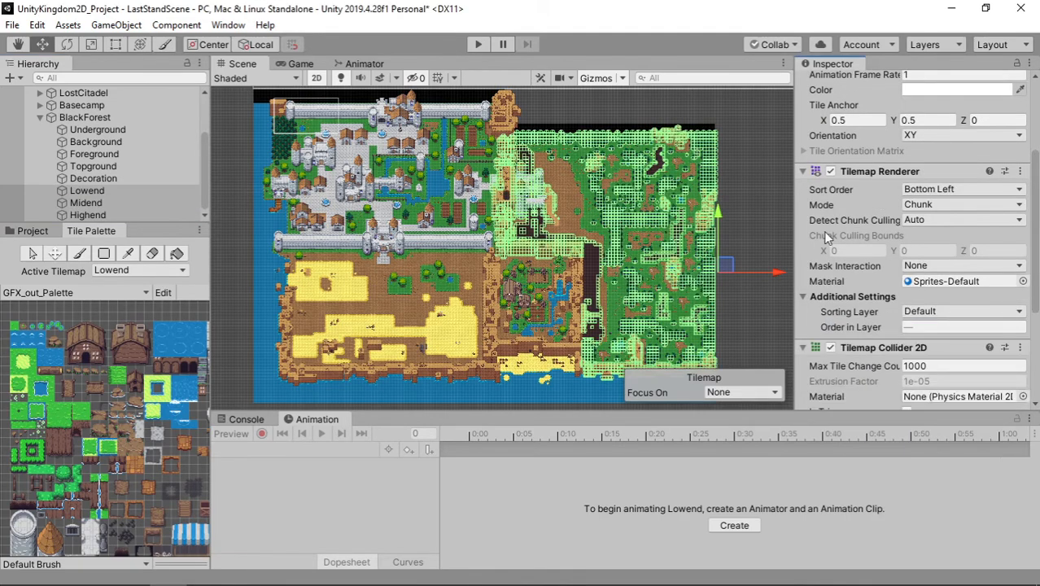
click(45, 122)
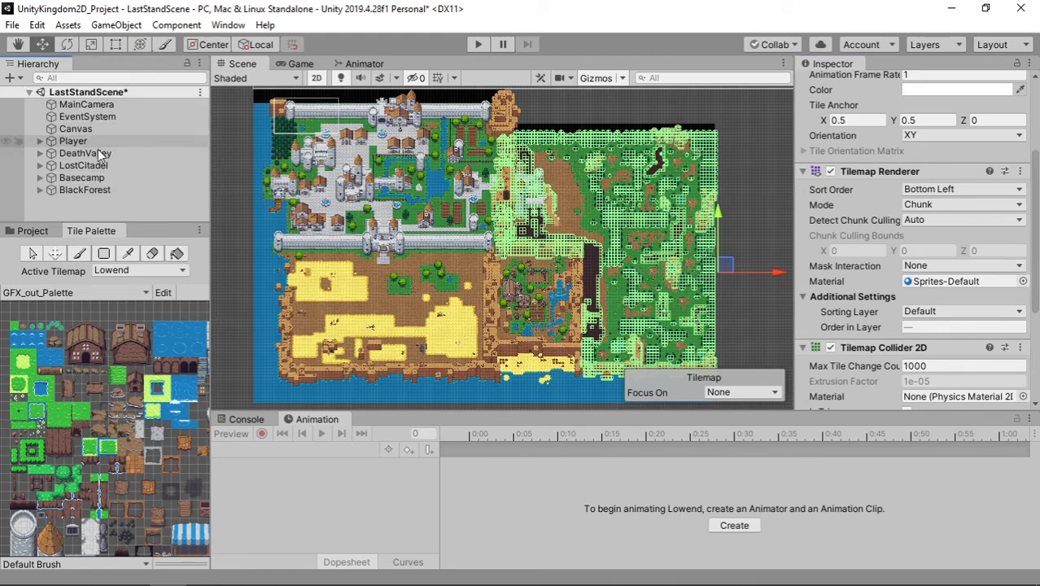
- Deactivate the four region grids DeathValley, LostCitadel, Basecamp and BlackForest together
click(98, 152)
shift+click(84, 190)
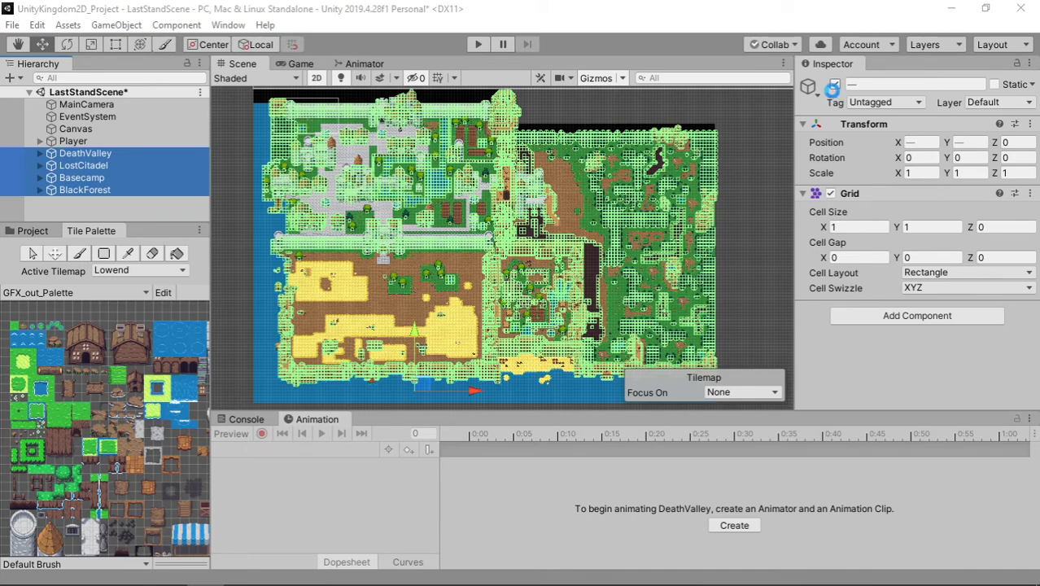
click(834, 85)
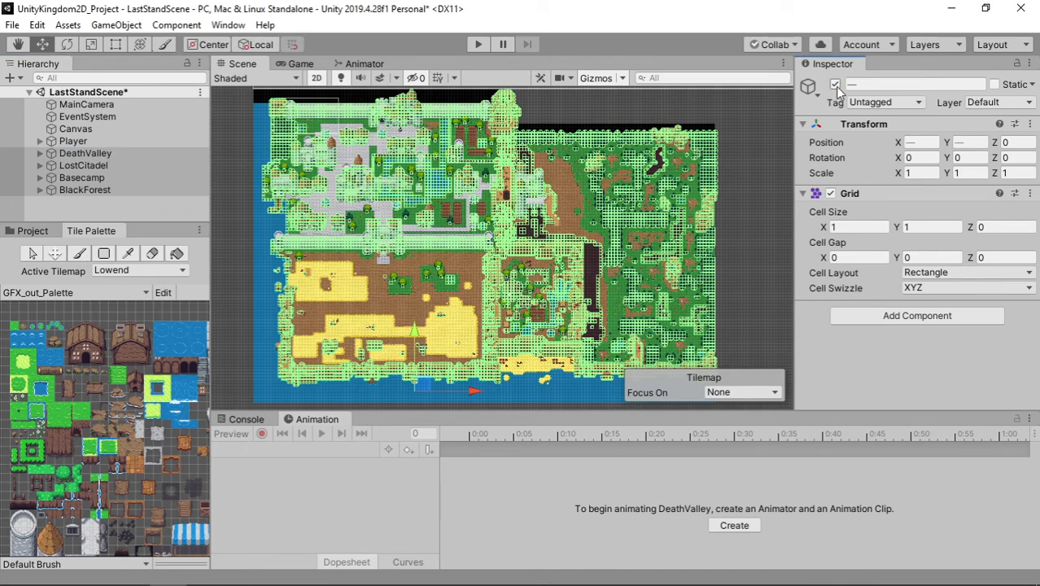
click(835, 85)
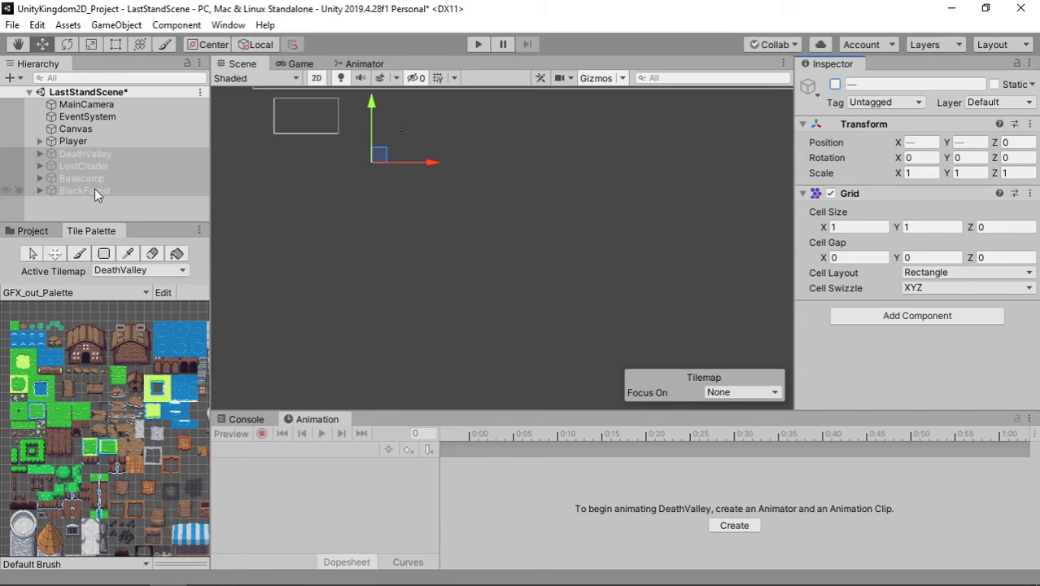
- Activate only the DeathValley grid and view it without its collider outlines
click(98, 155)
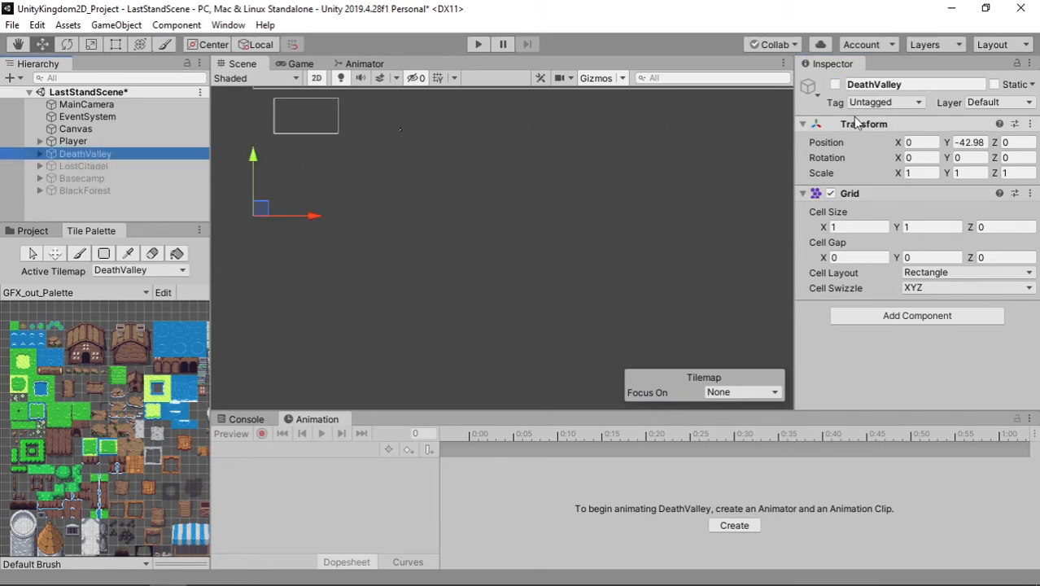
click(834, 85)
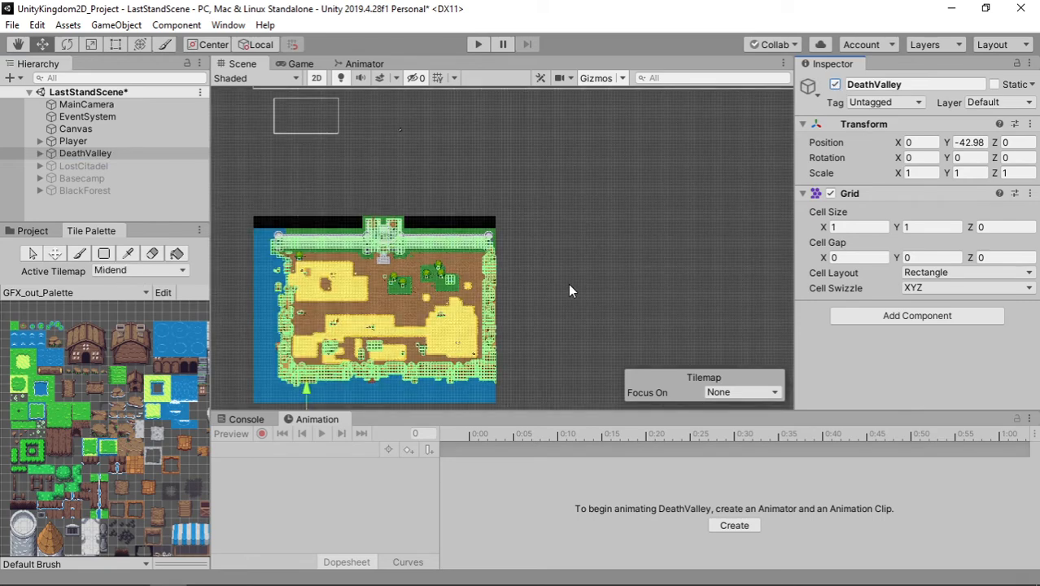
scroll(568, 291, up, 2)
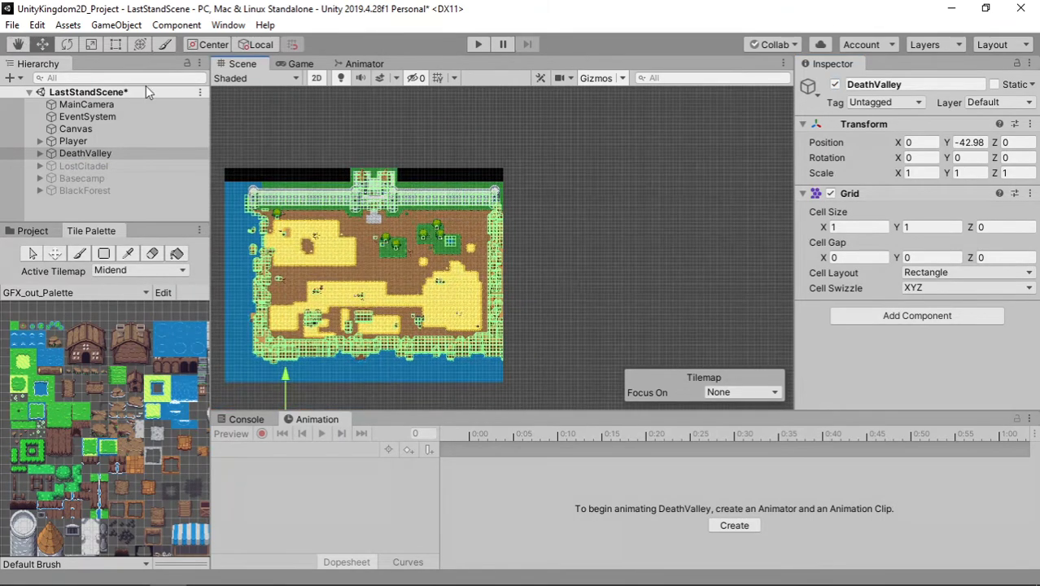
click(105, 93)
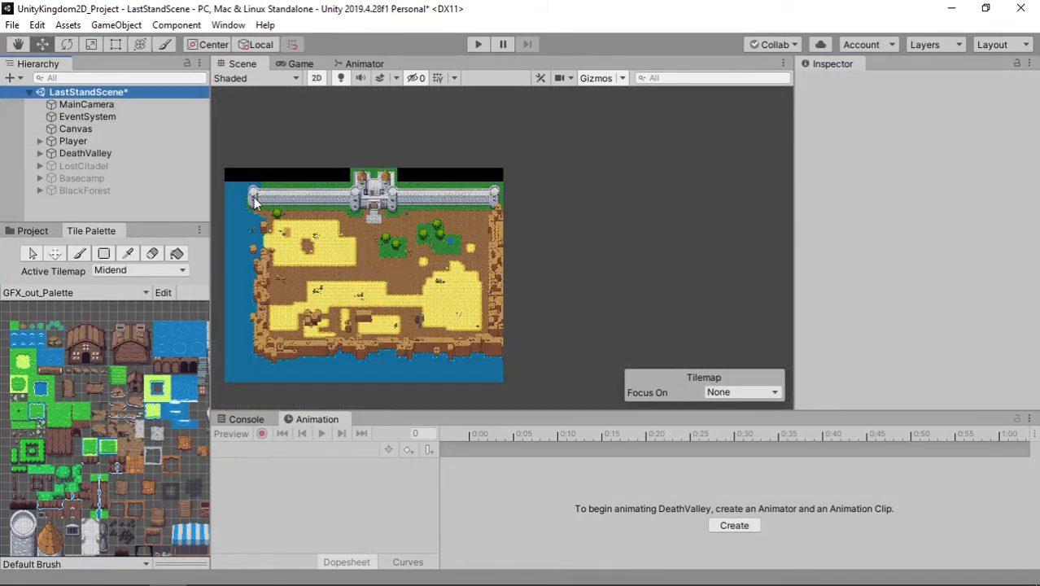
- Deactivate DeathValley and activate Basecamp to view that region alone without collider outlines
click(99, 180)
click(128, 151)
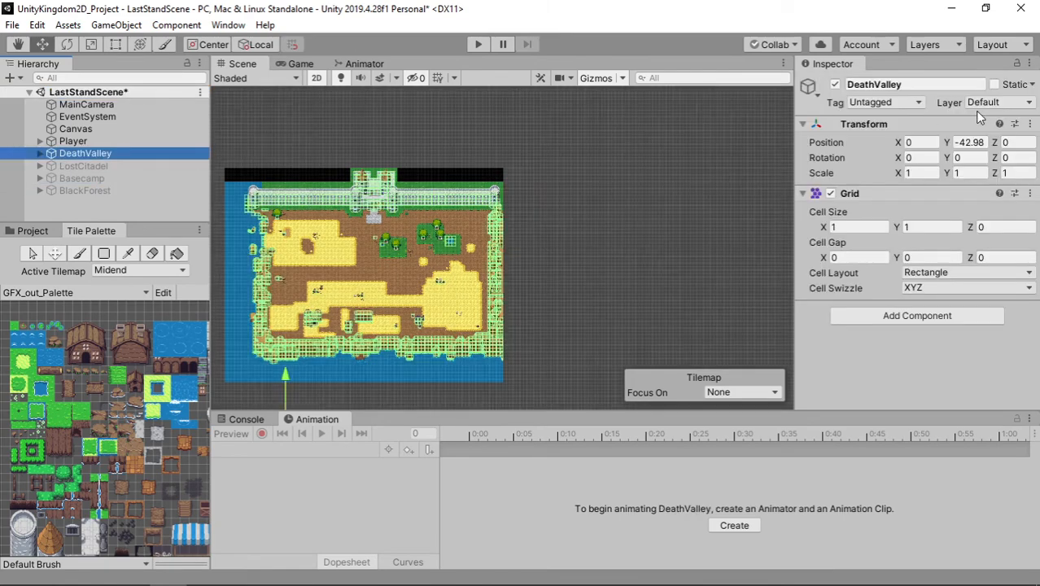
click(835, 84)
click(109, 166)
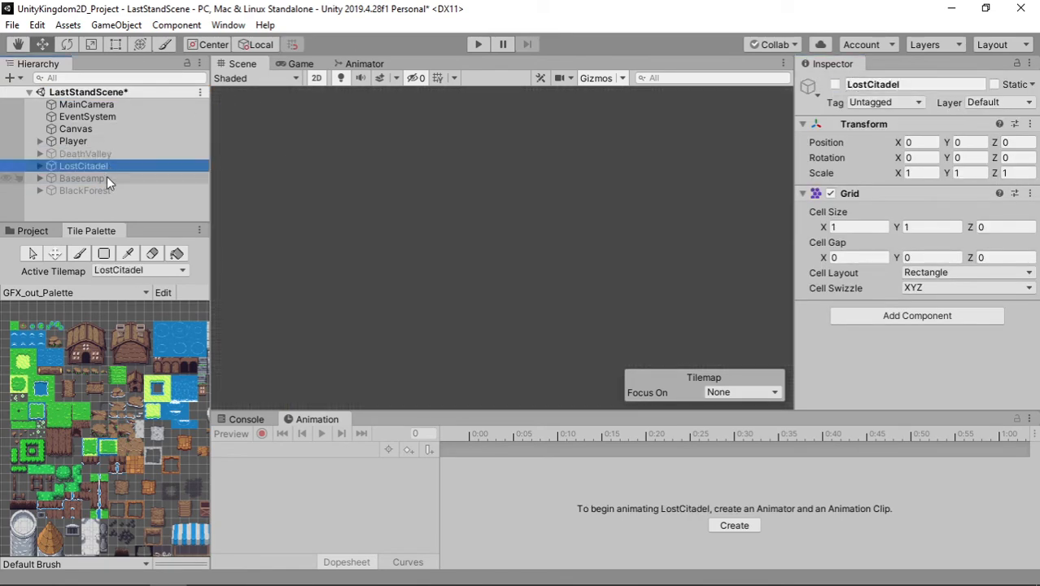
click(107, 177)
click(835, 85)
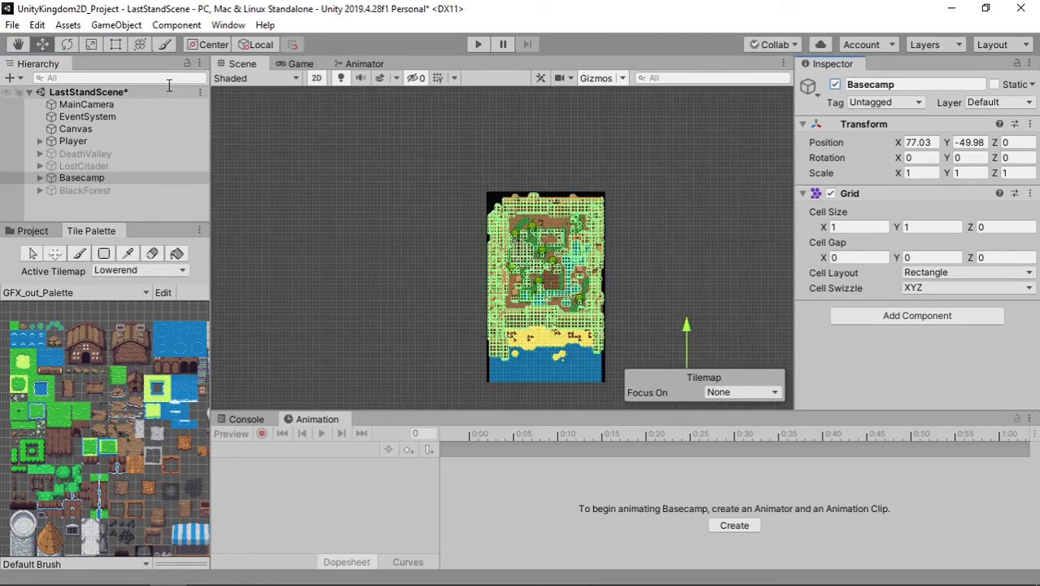
click(136, 89)
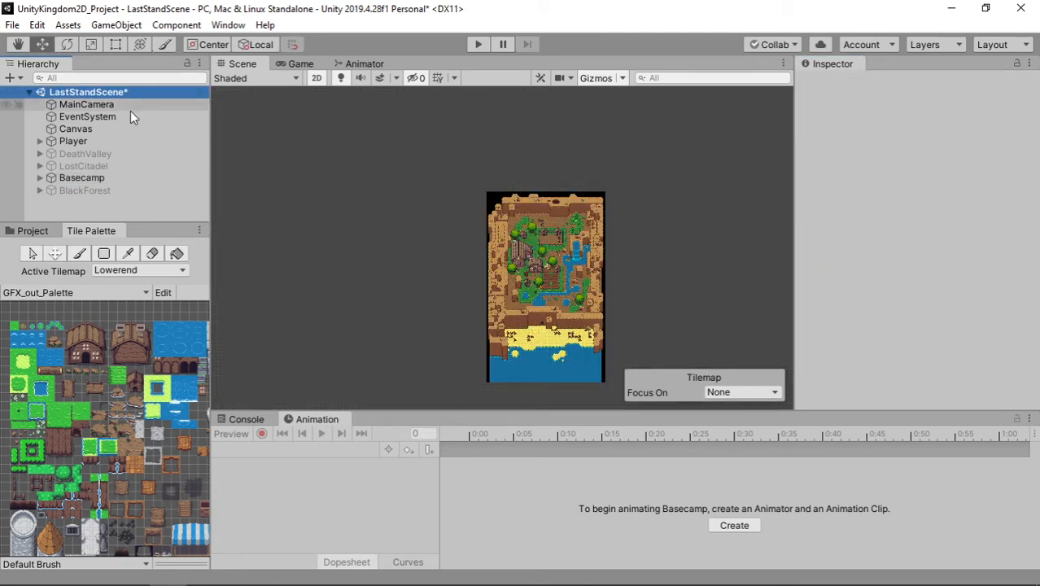
- Activate LostCitadel alongside Basecamp and examine the corner where the two regions join
click(104, 164)
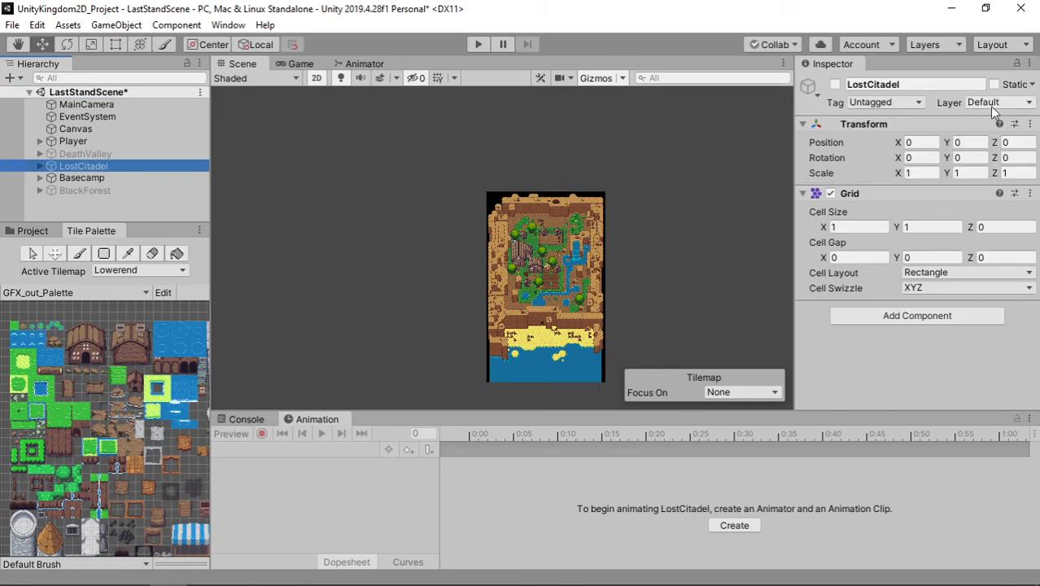
click(835, 85)
click(835, 85)
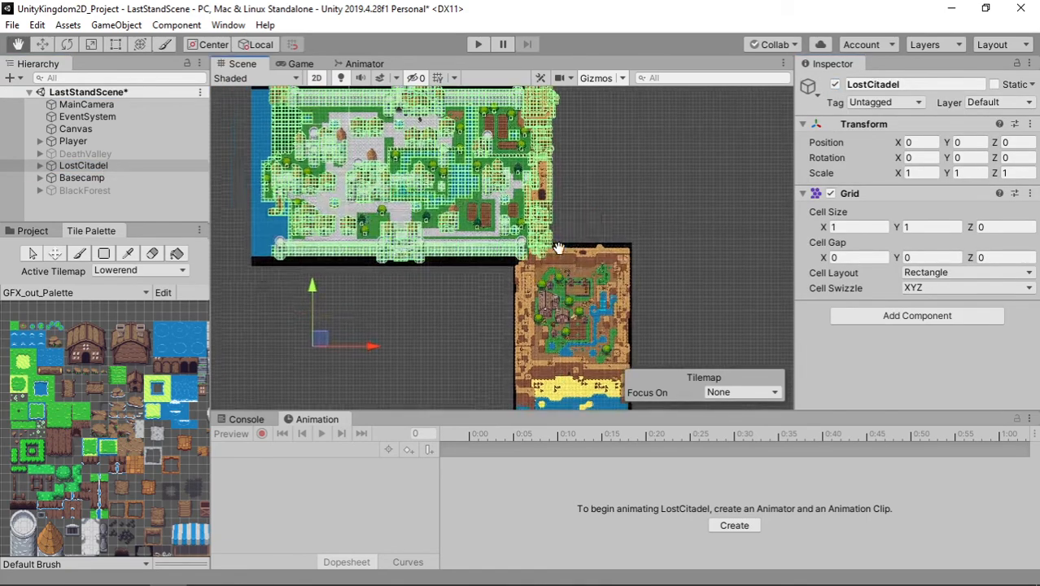
click(88, 92)
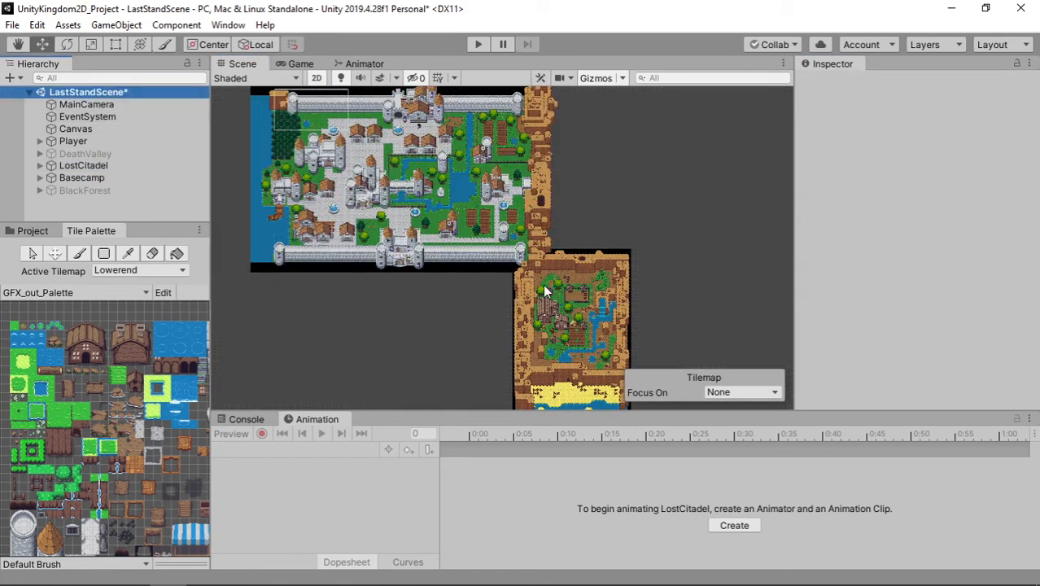
scroll(531, 242, up, 4)
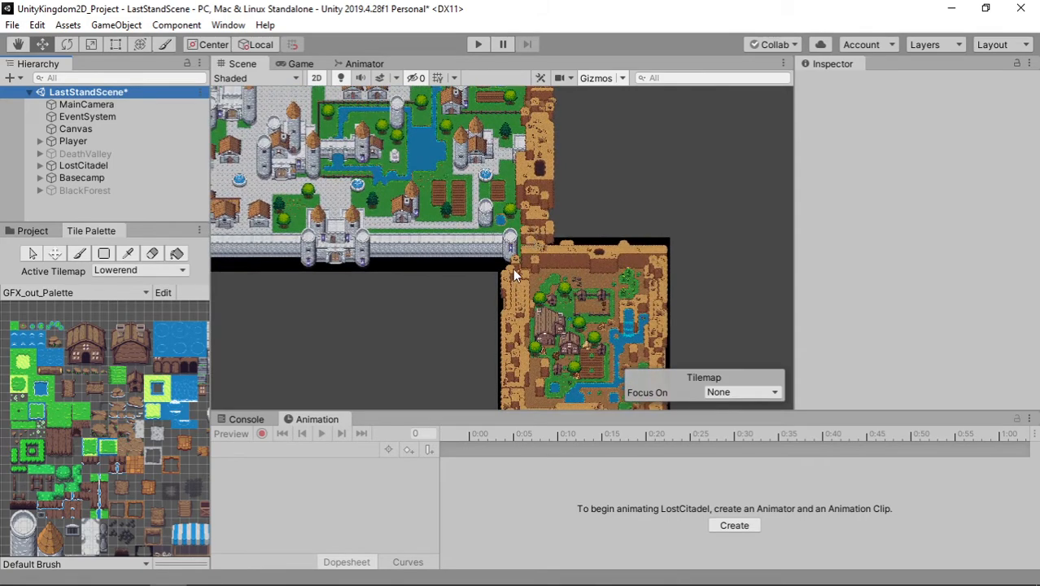
- Deactivate Basecamp to view the whole LostCitadel region on its own
click(91, 179)
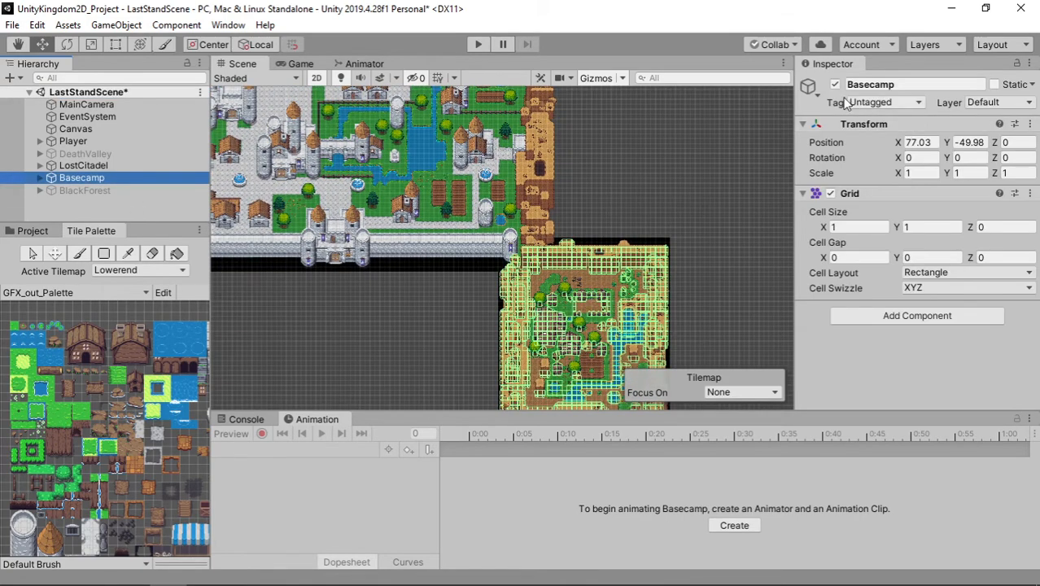
click(835, 85)
scroll(626, 167, down, 5)
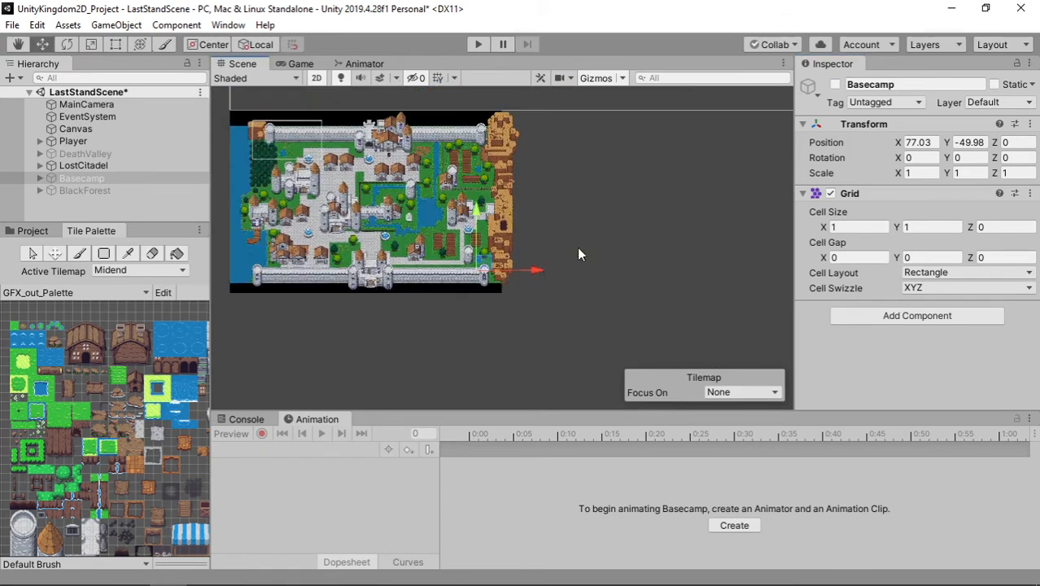
- Deactivate LostCitadel, activate BlackForest and examine the entire forest region without collider outlines
click(131, 154)
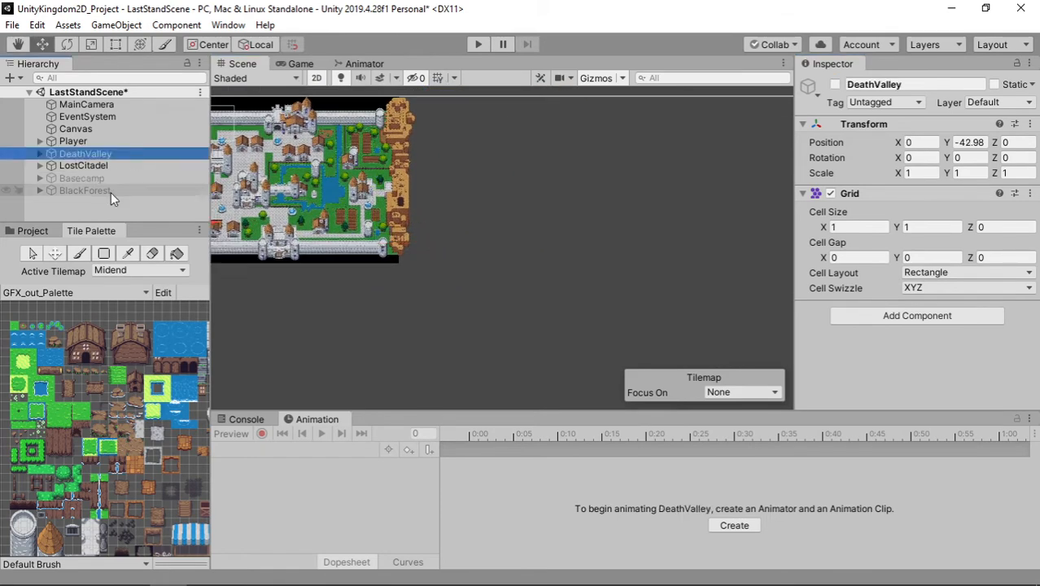
click(111, 192)
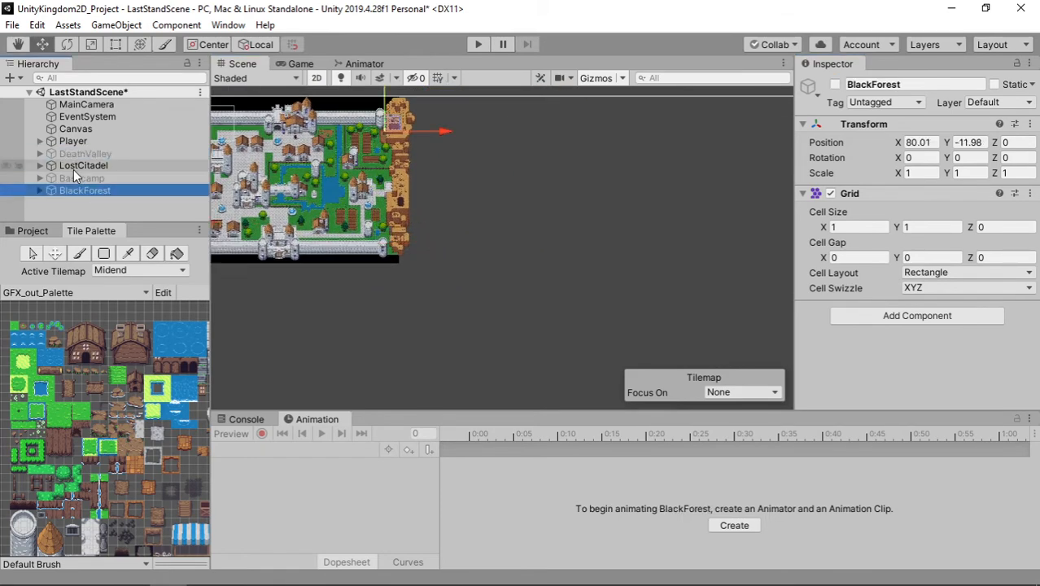
click(75, 167)
click(835, 85)
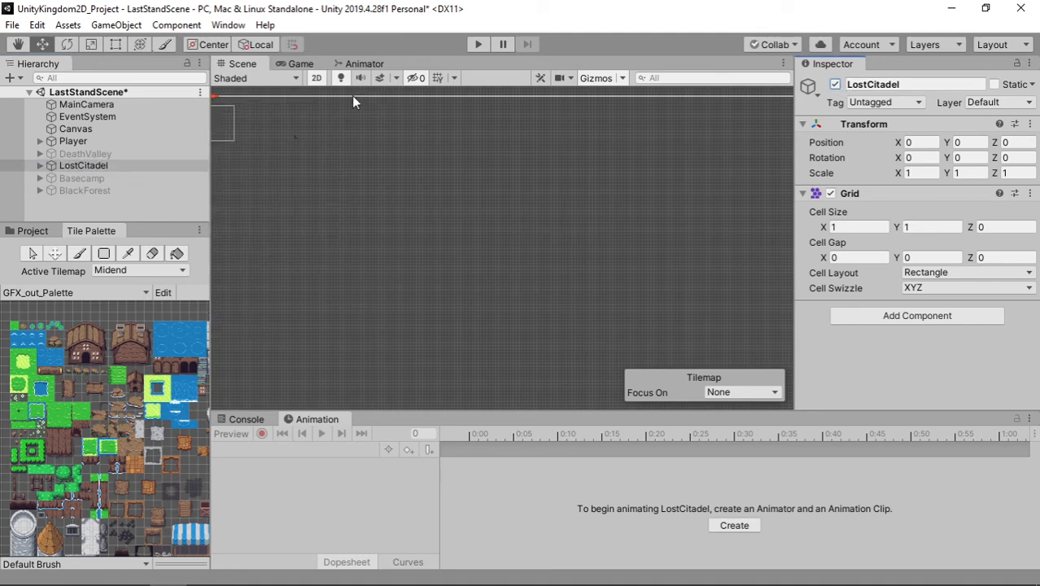
click(109, 188)
click(835, 85)
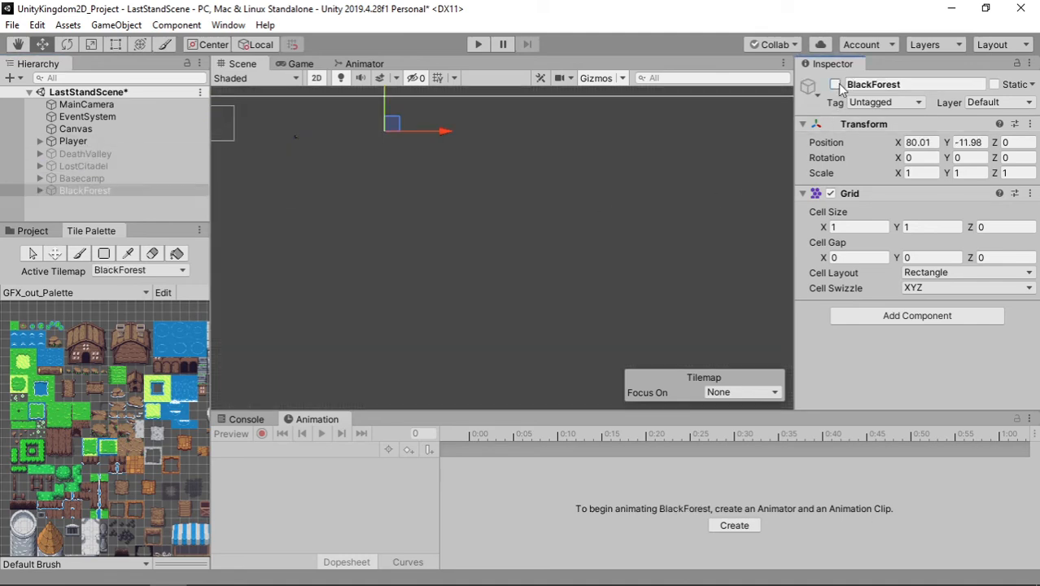
click(111, 94)
middle_drag(454, 132, 444, 202)
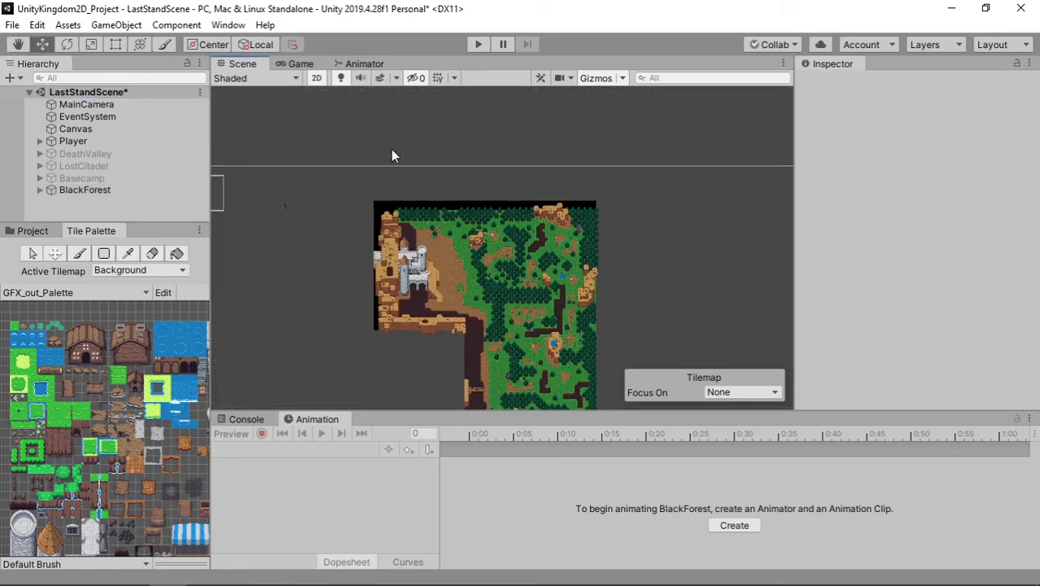
middle_drag(562, 147, 567, 250)
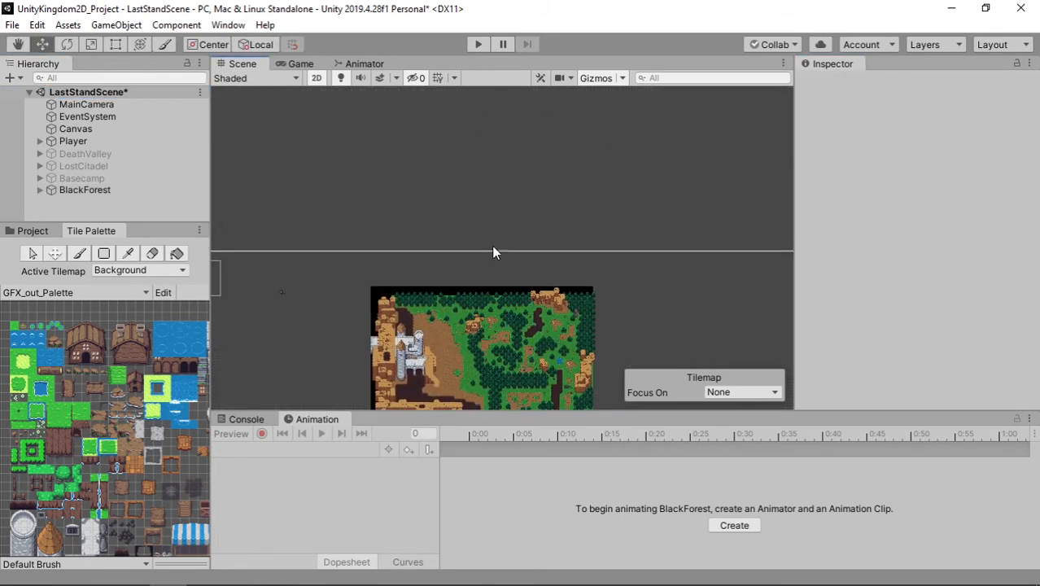
scroll(521, 274, down, 5)
scroll(534, 229, down, 3)
middle_drag(530, 301, 565, 234)
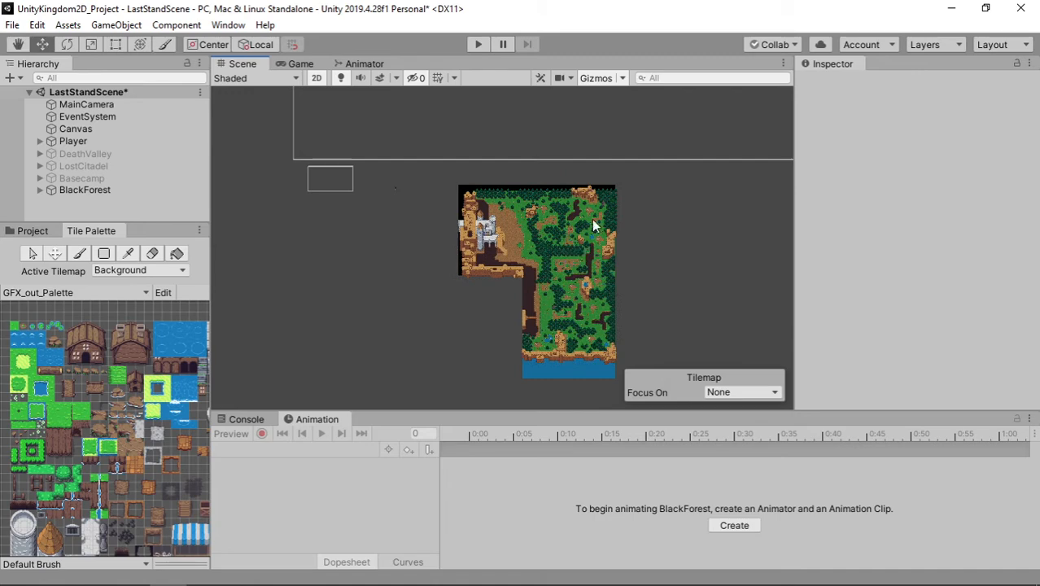
- Deactivate BlackForest and reactivate DeathValley as the only active region, clearing its collider outlines from view
click(132, 189)
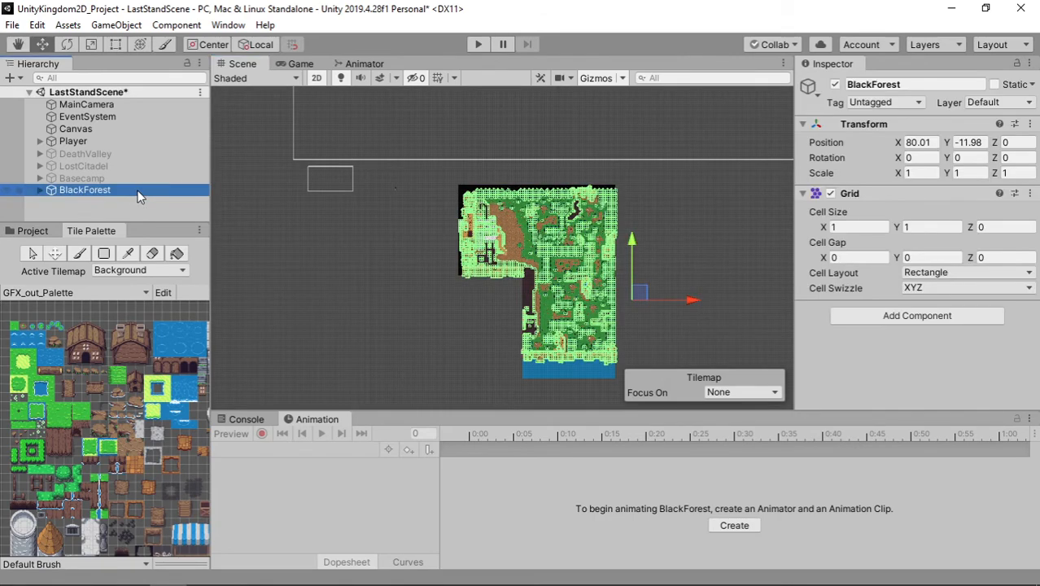
click(835, 84)
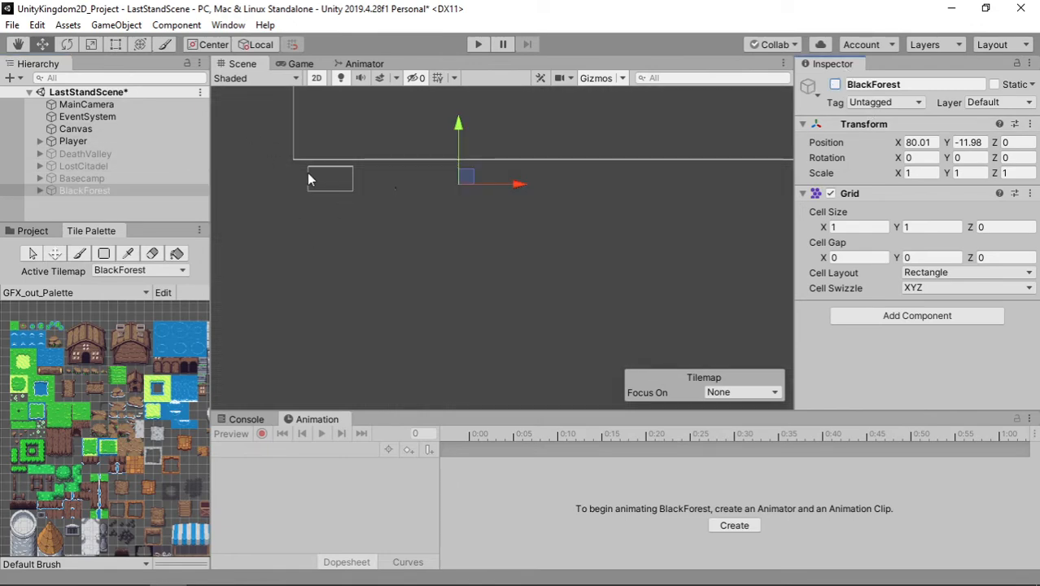
click(91, 154)
click(835, 83)
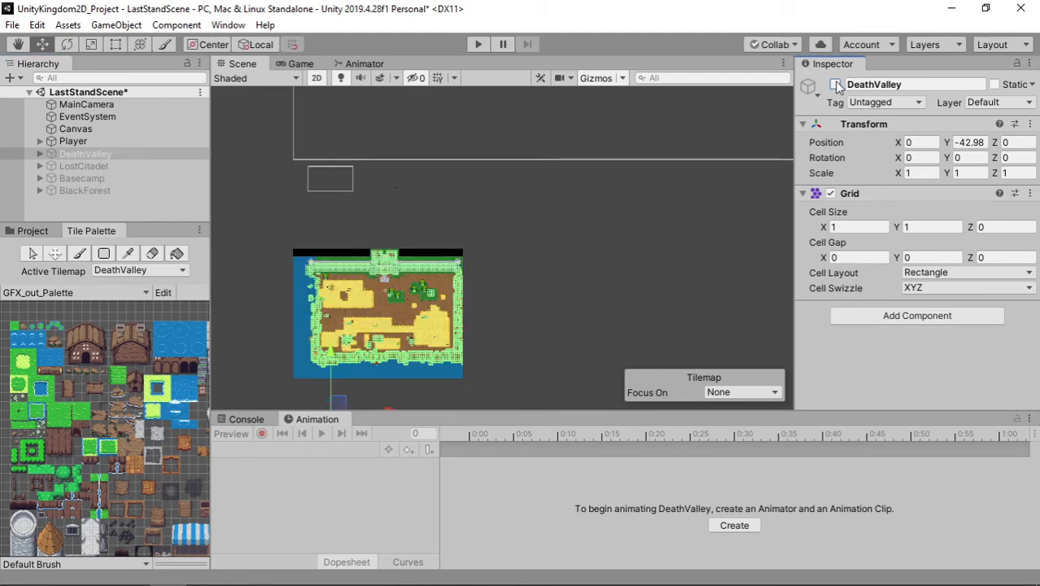
click(109, 94)
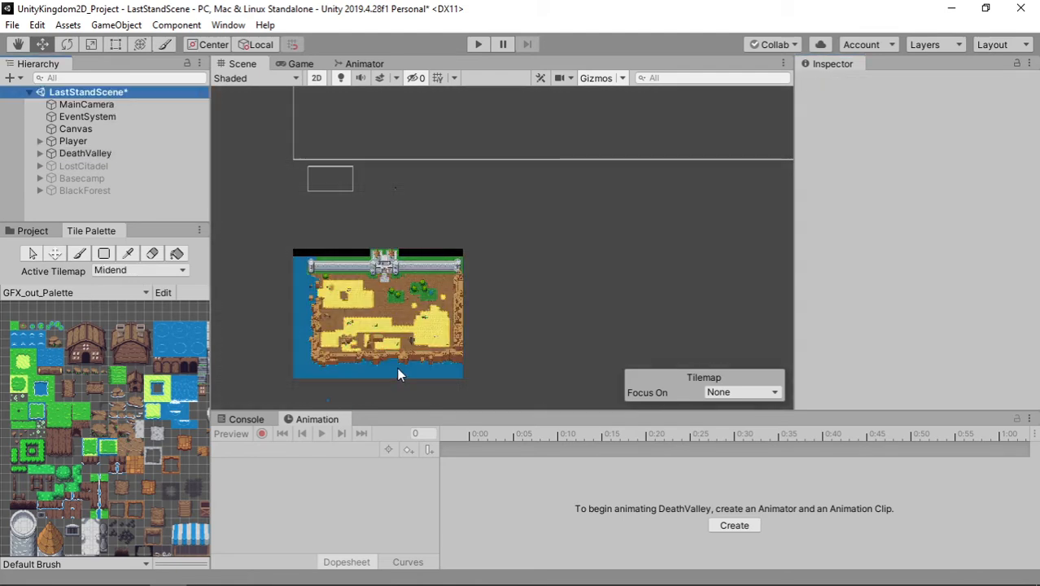
- Set DeathValley's Y position to 0
scroll(396, 367, up, 2)
scroll(398, 278, up, 1)
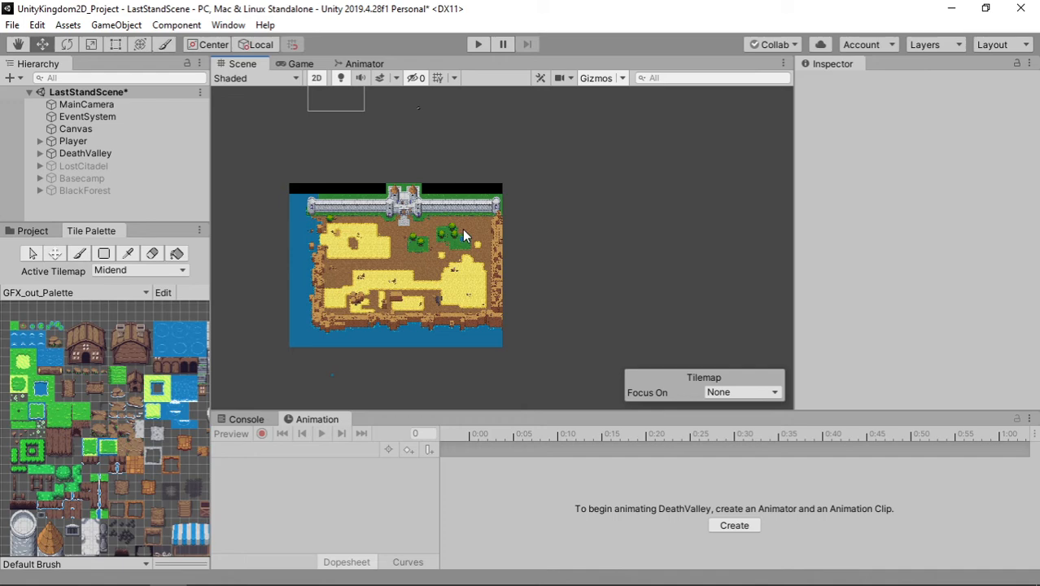
click(76, 154)
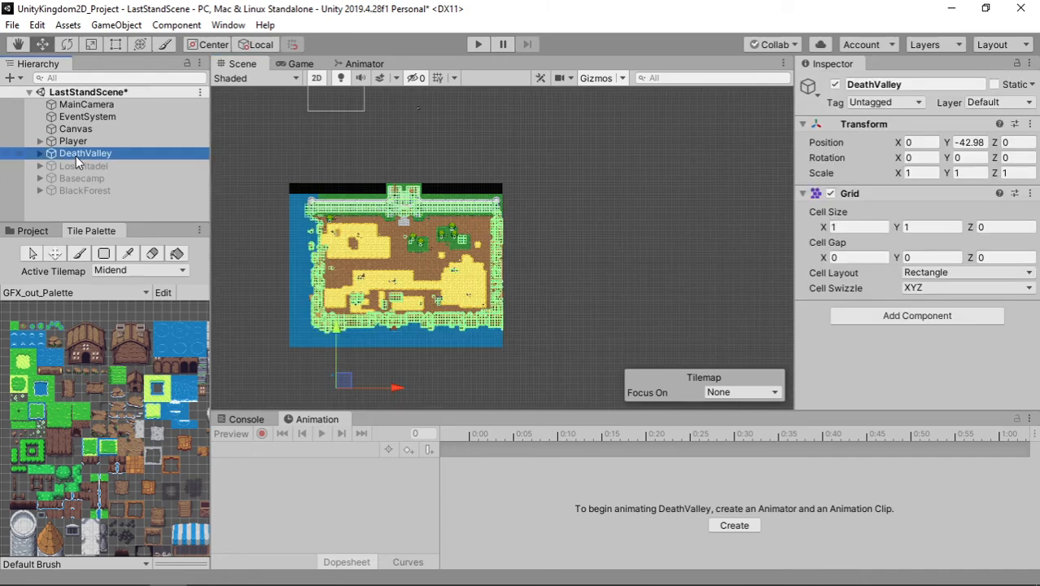
click(1030, 124)
click(940, 143)
middle_drag(559, 169, 555, 240)
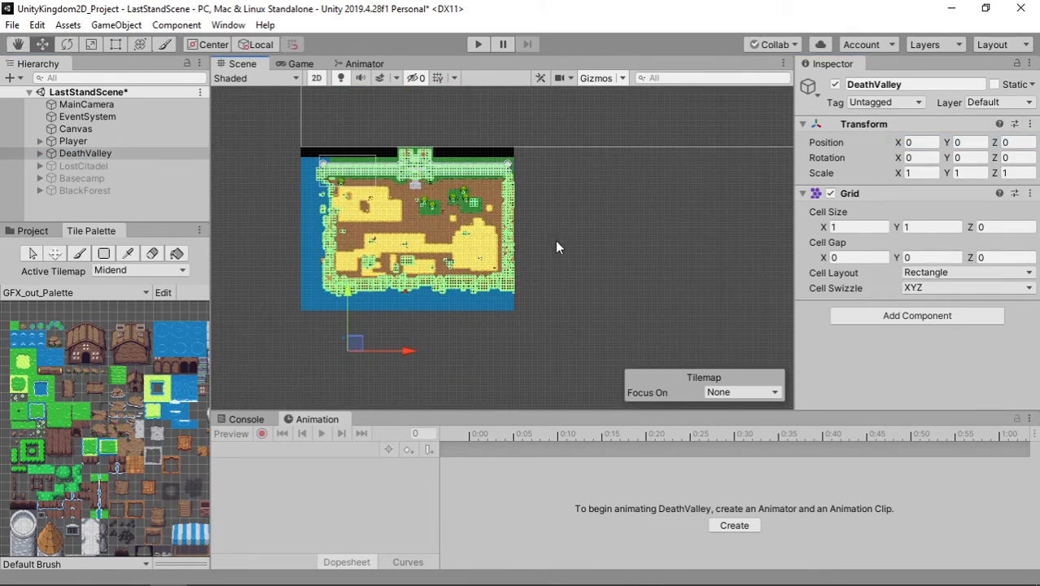
- Select DeathValley's Background tilemap and examine the area around the castle gate
click(40, 153)
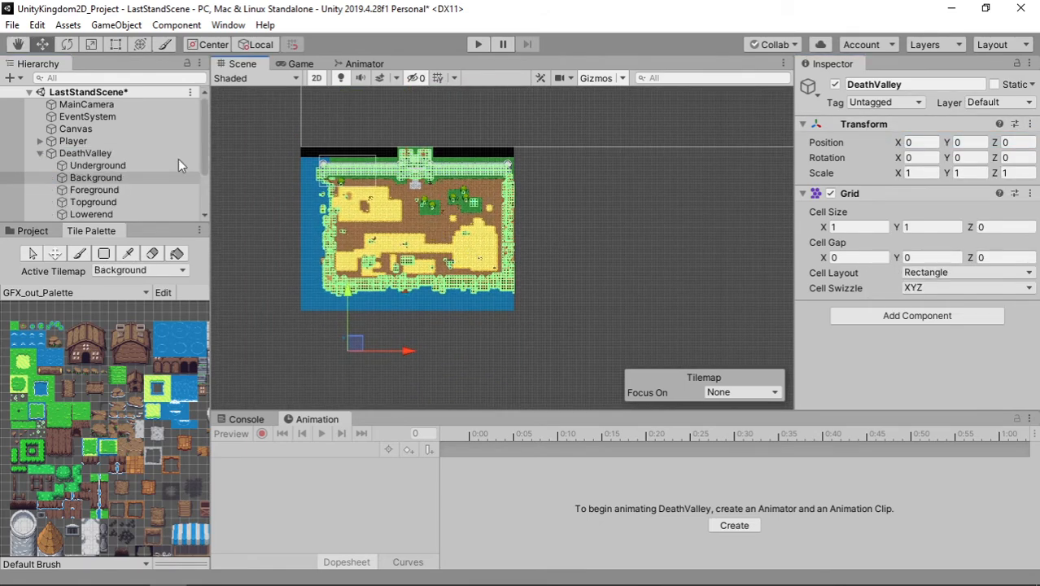
click(95, 177)
scroll(480, 175, up, 5)
scroll(478, 182, up, 3)
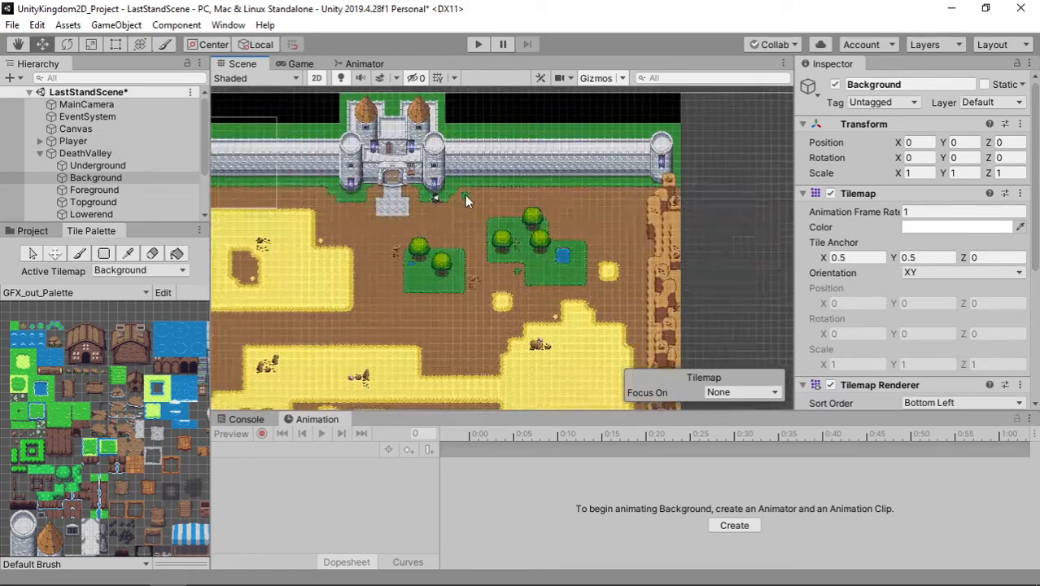
- Move the Player onto the stone paving in front of DeathValley's castle gate, at about X 43.89, Y -14.72
click(86, 143)
double_click(86, 146)
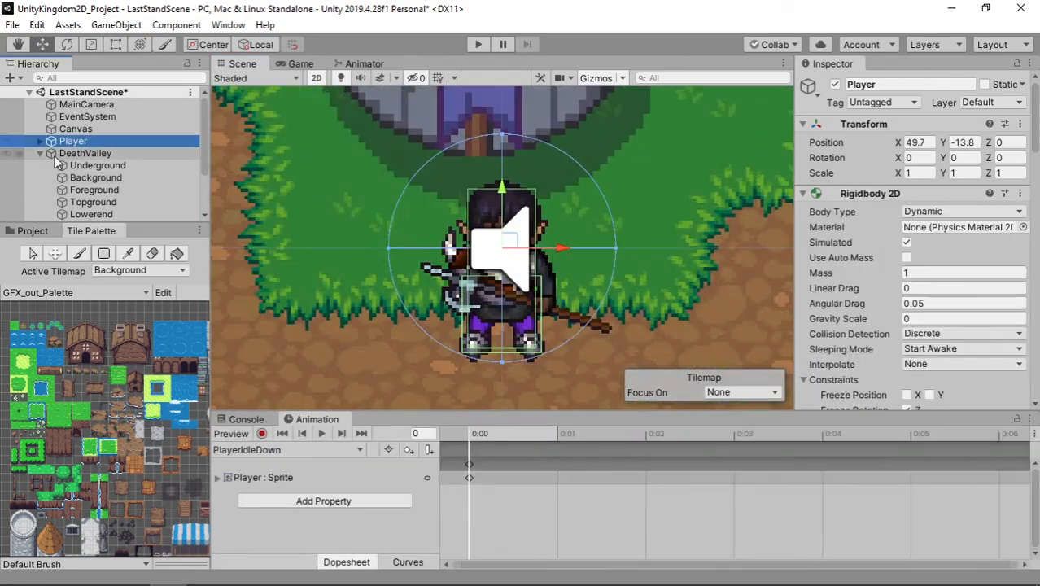
click(40, 153)
scroll(268, 205, down, 5)
middle_drag(392, 235, 516, 221)
scroll(392, 244, down, 8)
drag(592, 211, 338, 252)
scroll(471, 299, down, 6)
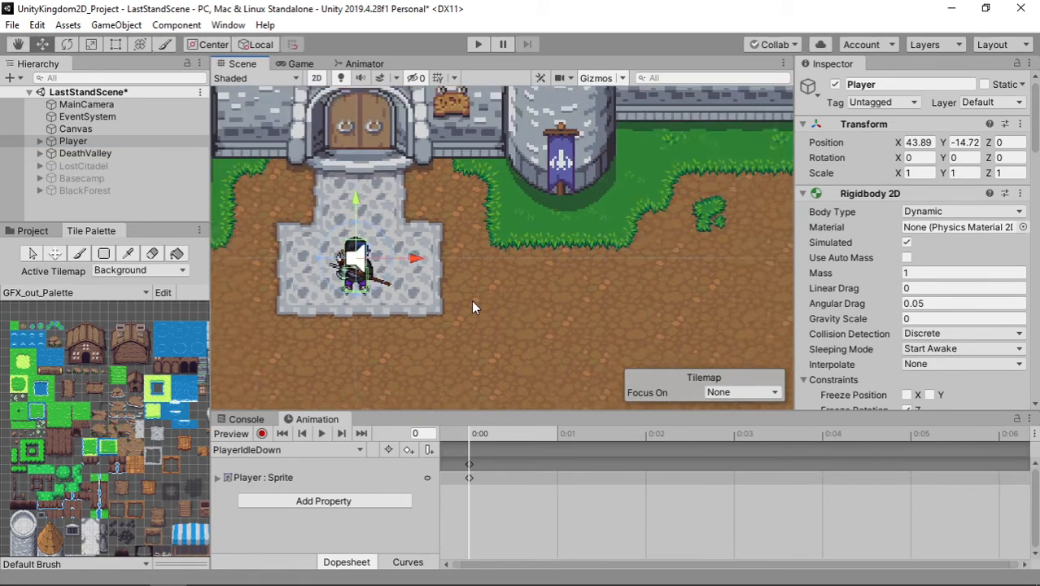
middle_drag(472, 301, 564, 309)
scroll(535, 302, down, 2)
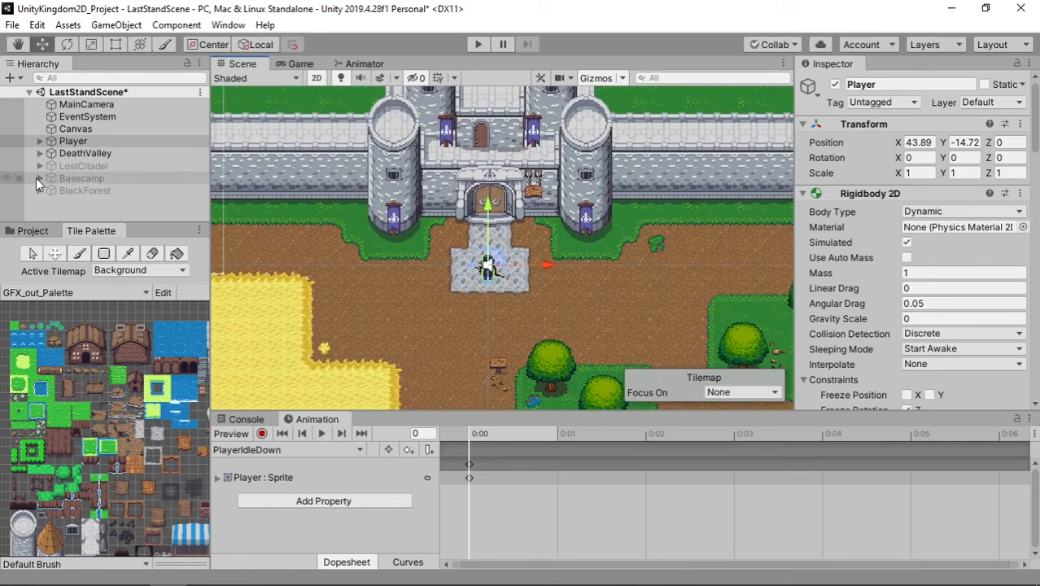
- Activate LostCitadel, Basecamp and BlackForest together
click(69, 167)
shift+click(73, 189)
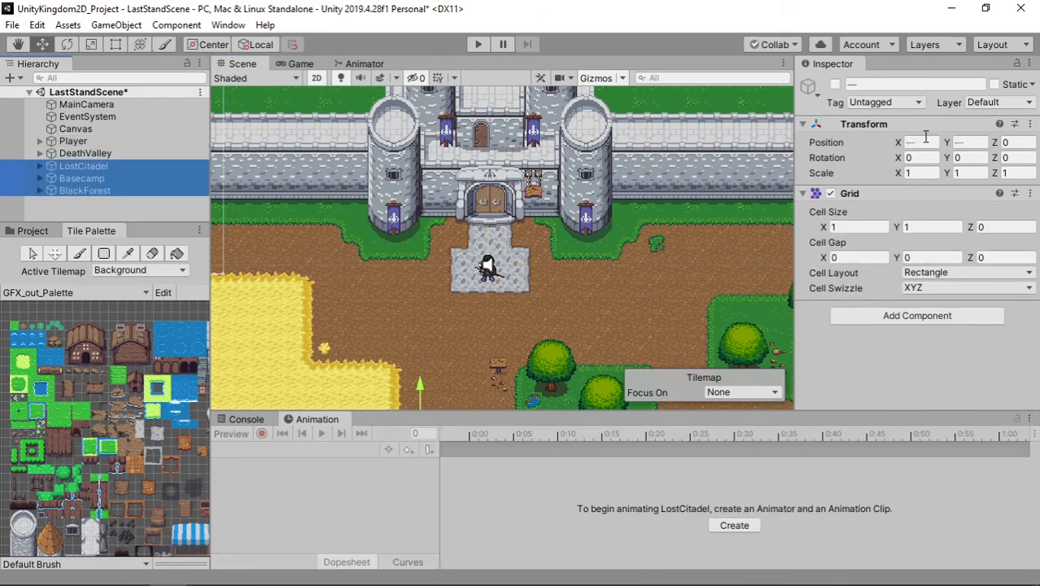
click(835, 84)
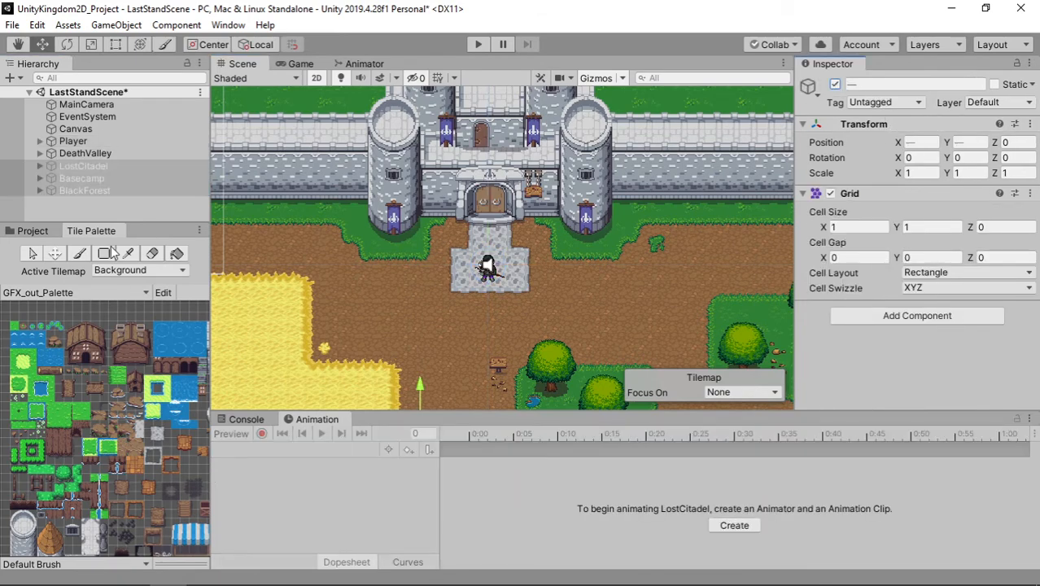
- Create a folder named Maps inside Resources/Prefabs and open it
click(20, 235)
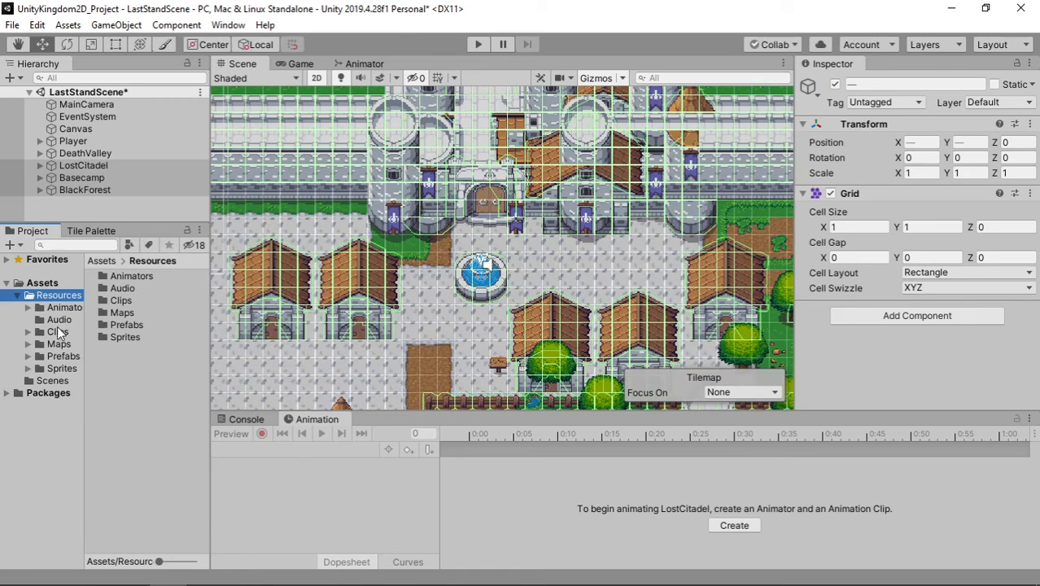
click(64, 358)
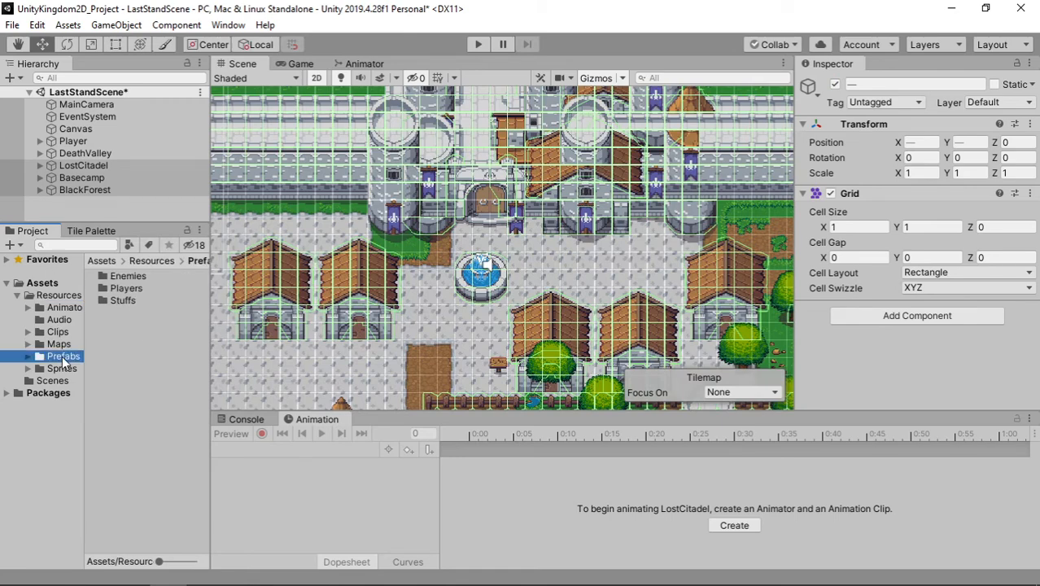
right_click(165, 355)
mouse_move(371, 219)
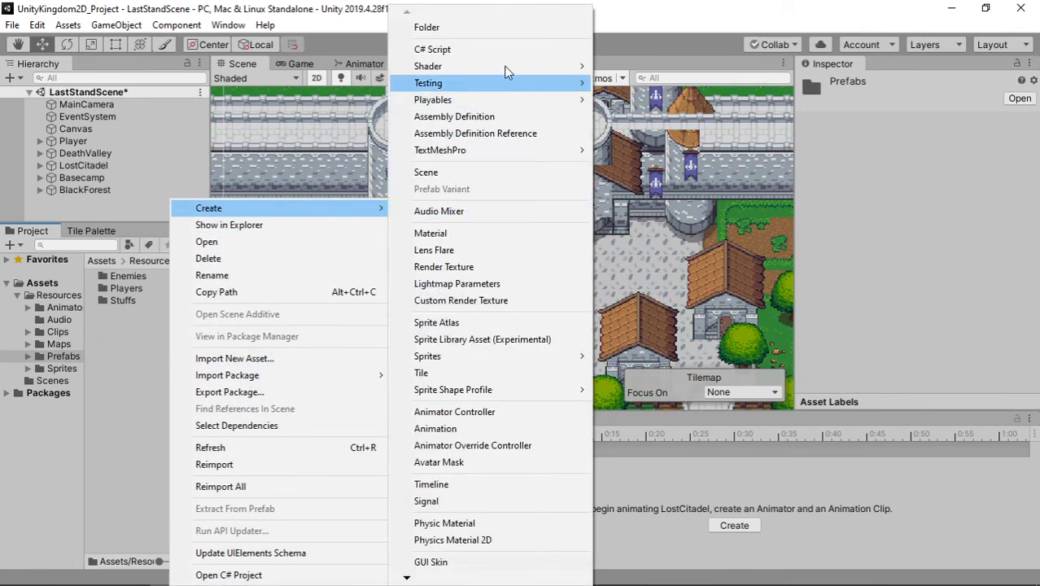
click(504, 28)
text(Maps)
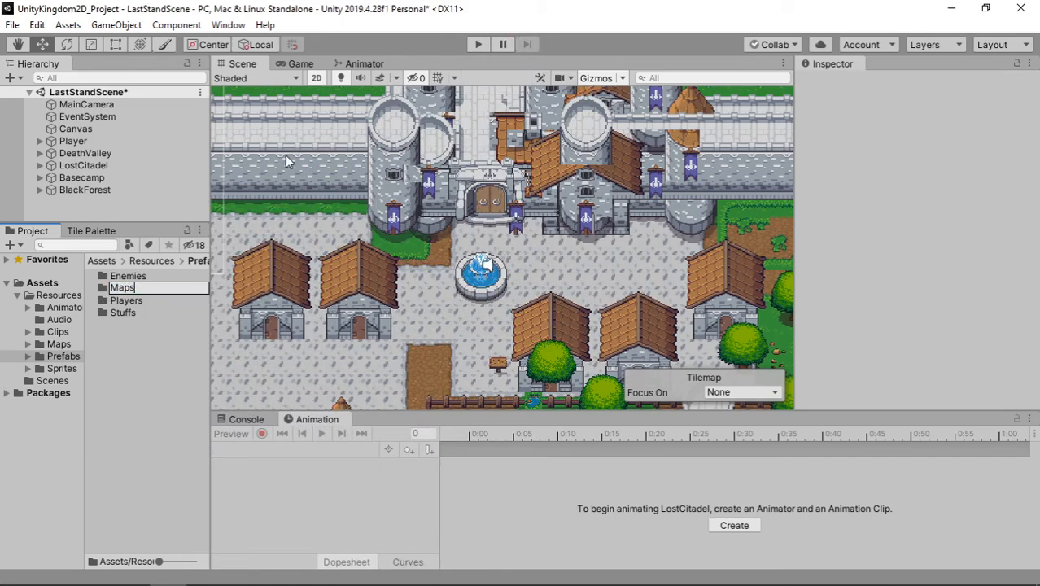
double_click(136, 287)
- Save BlackForest, Basecamp, LostCitadel and DeathValley as prefabs in the Prefabs/Maps folder
click(99, 191)
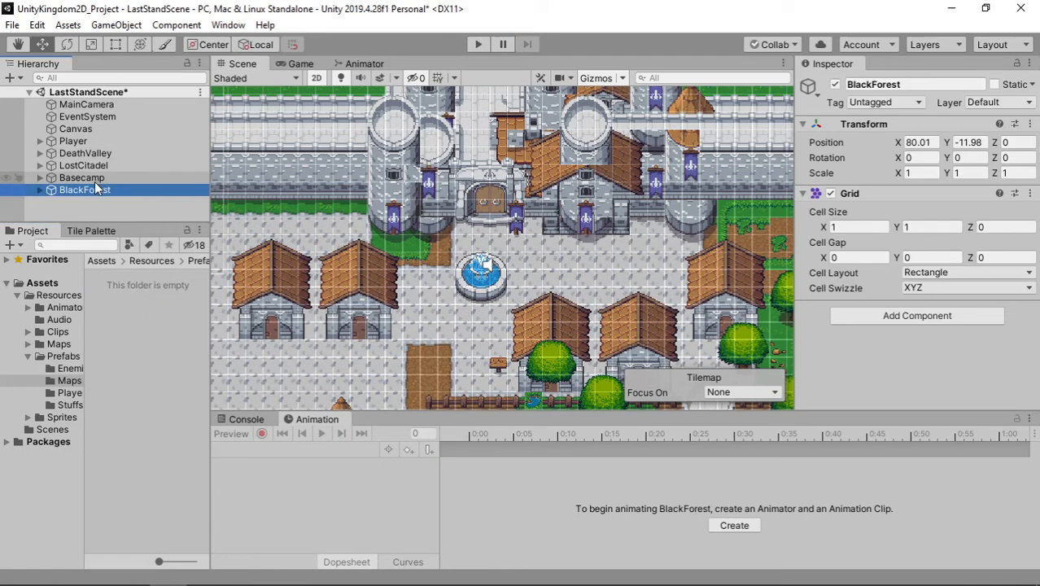
drag(96, 188, 126, 306)
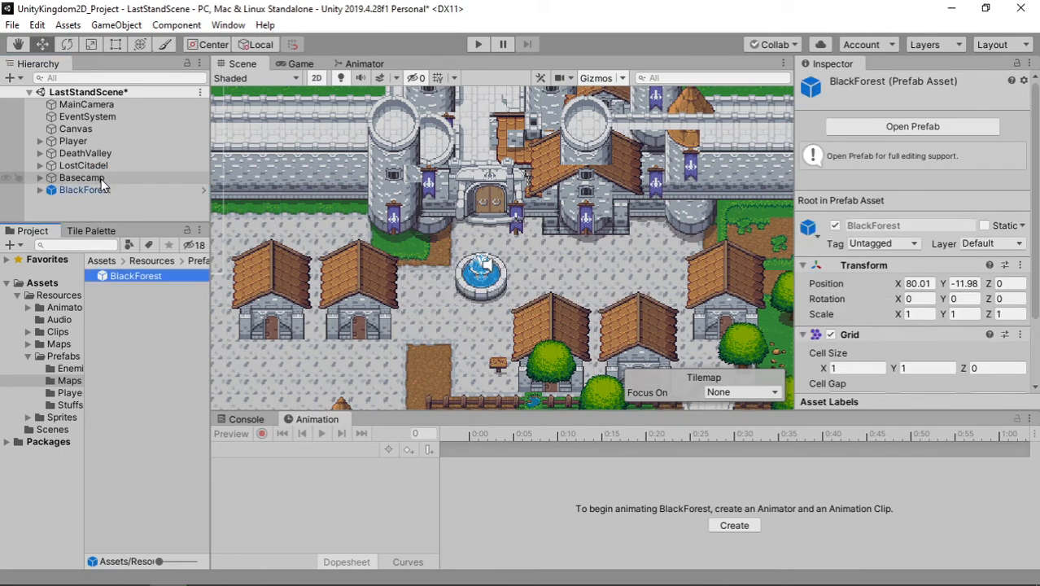
click(98, 179)
drag(96, 179, 147, 312)
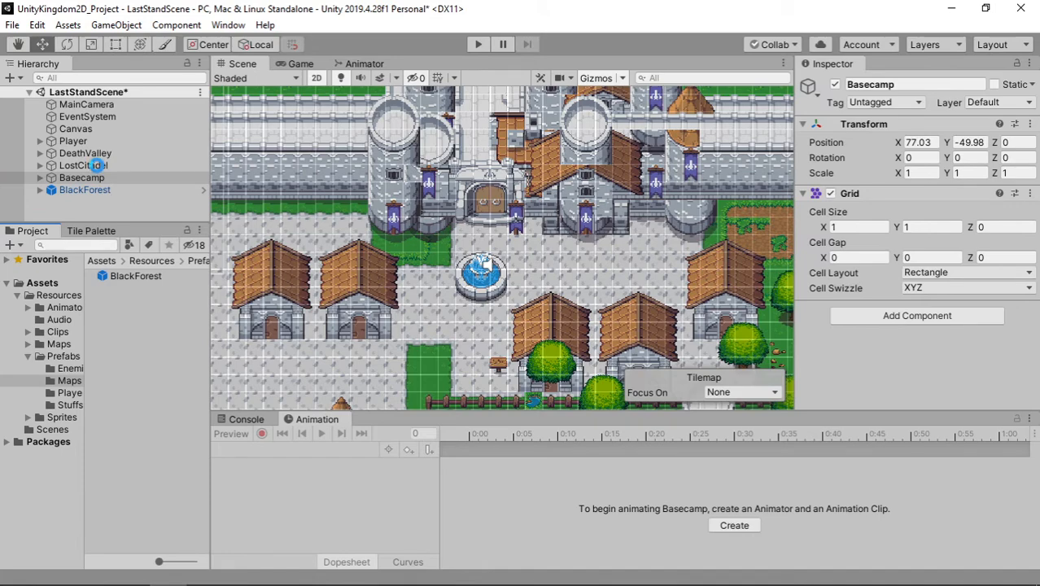
mouse_move(96, 166)
mouse_down()
mouse_move(93, 211)
mouse_move(90, 154)
mouse_up()
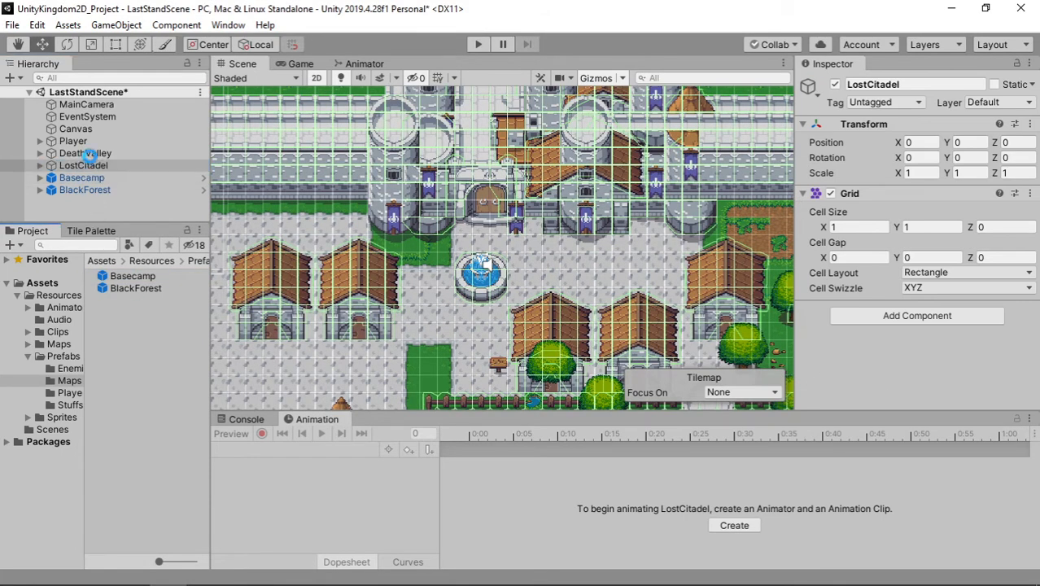
click(90, 154)
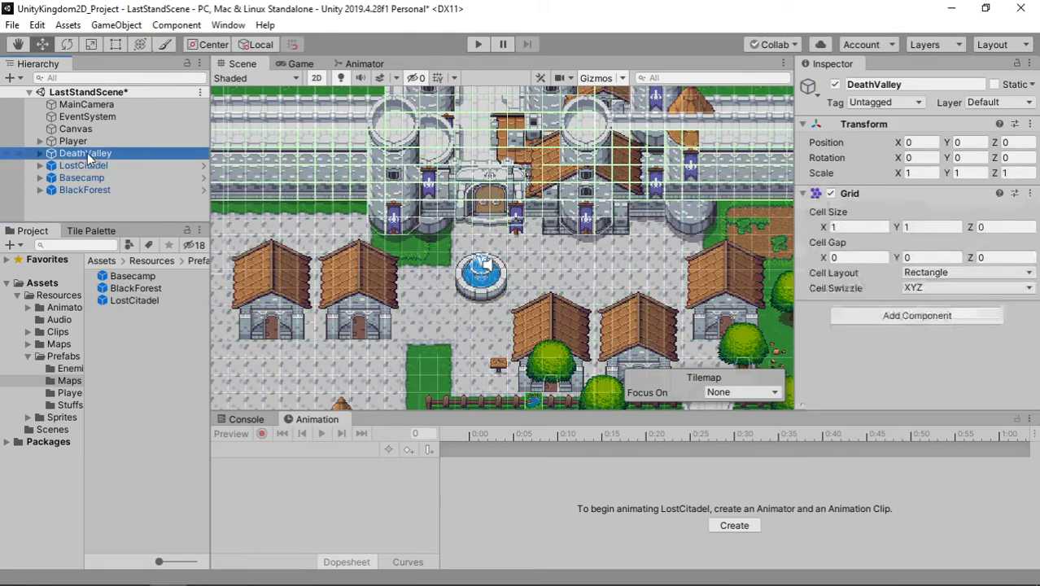
drag(90, 155, 148, 361)
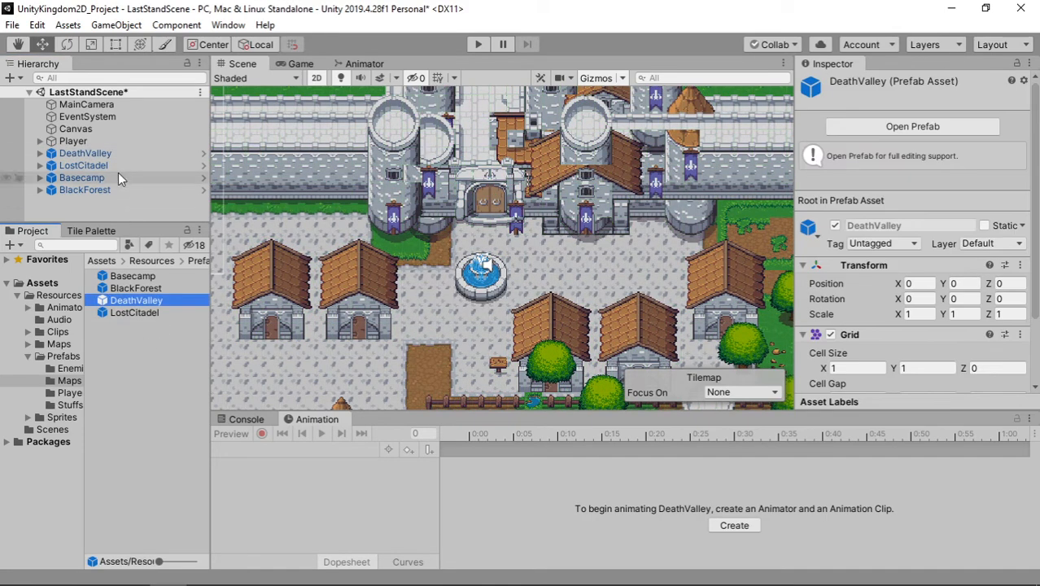
- Unpack the DeathValley prefab instance in the scene completely
click(115, 152)
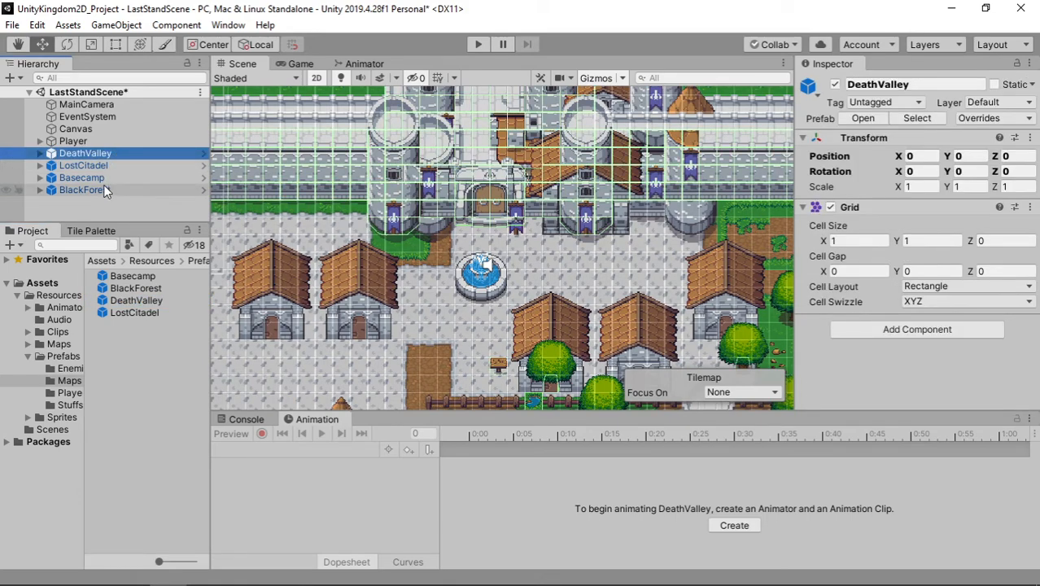
right_click(113, 154)
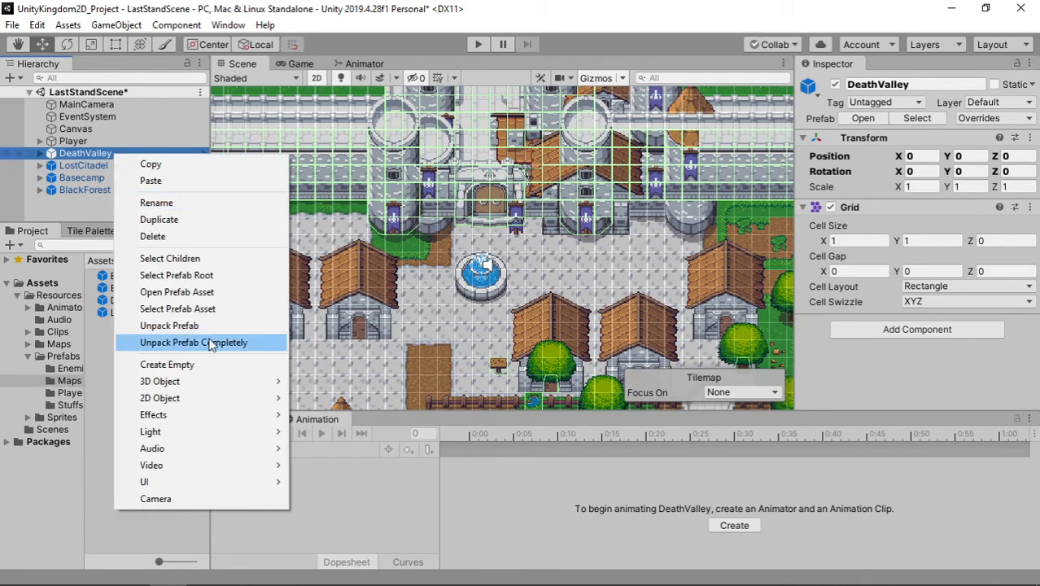
click(210, 343)
- Delete LostCitadel, Basecamp and BlackForest from the scene
click(100, 165)
shift+click(97, 179)
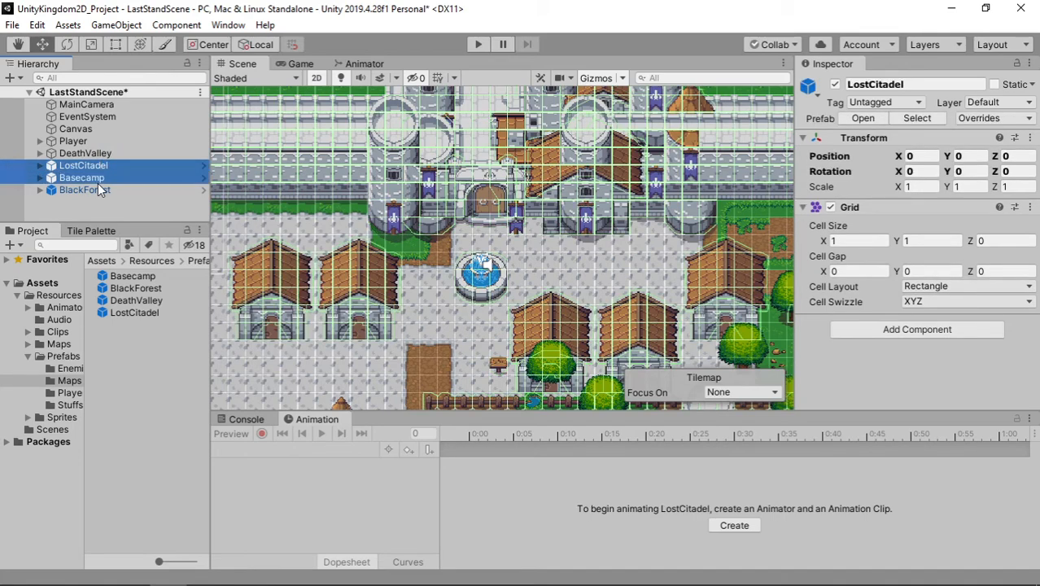
shift+click(97, 188)
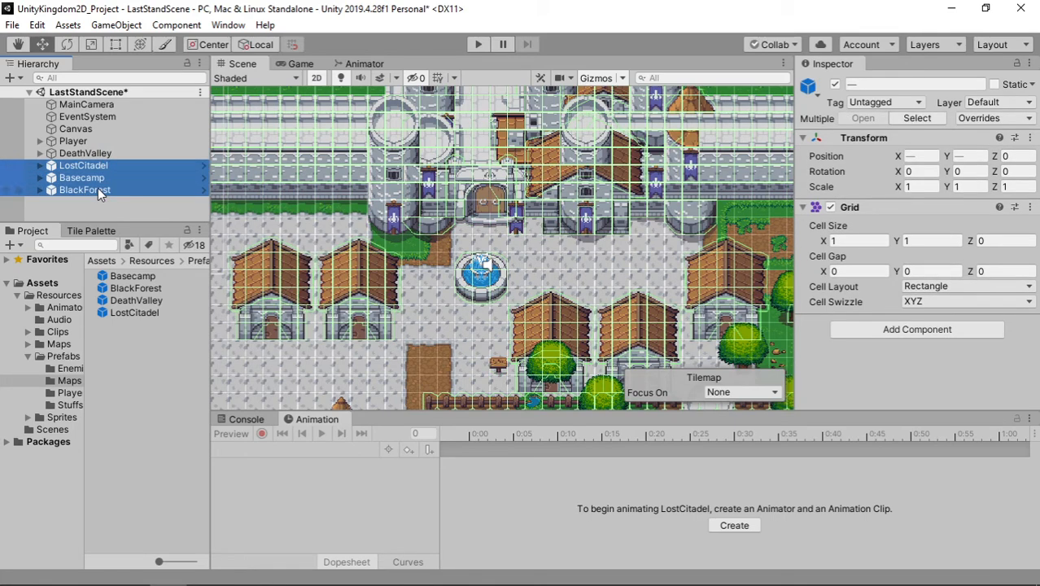
key(Delete)
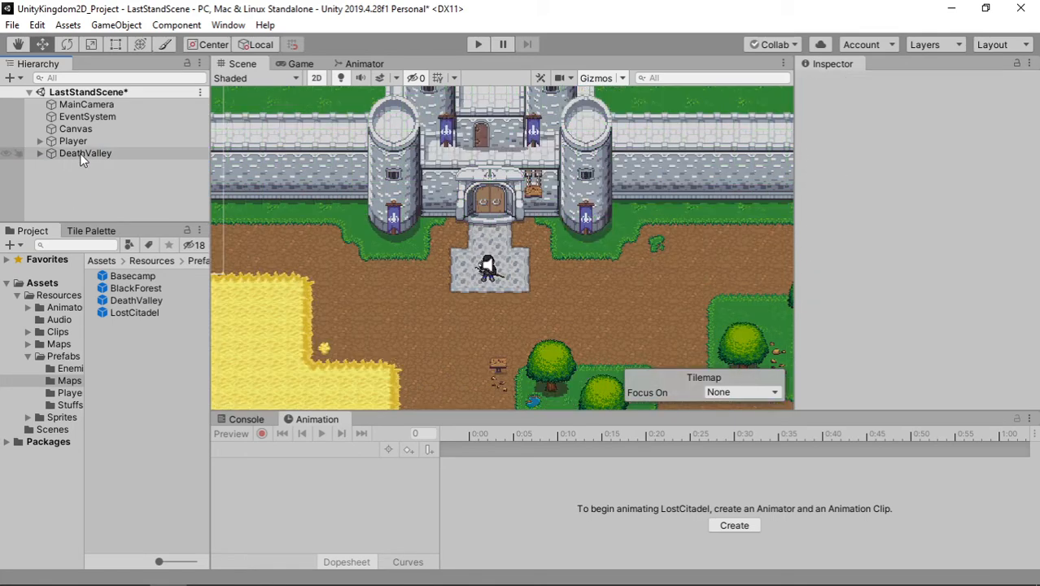
- Reorder the scene objects so DeathValley comes directly before Canvas, and clear its collider outlines from view
drag(80, 153, 100, 126)
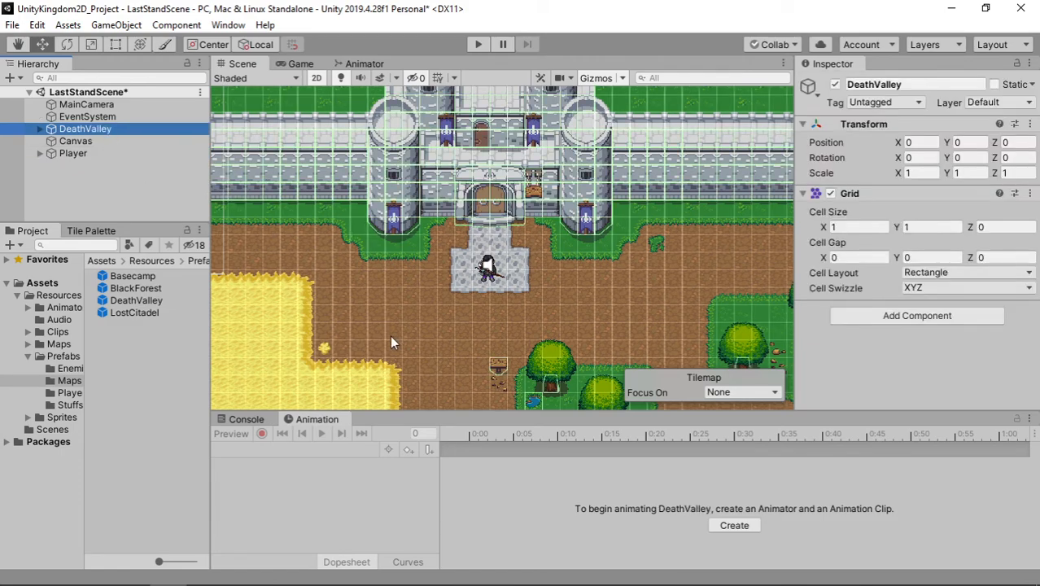
mouse_move(390, 342)
middle_down()
mouse_move(397, 305)
mouse_move(394, 328)
middle_up()
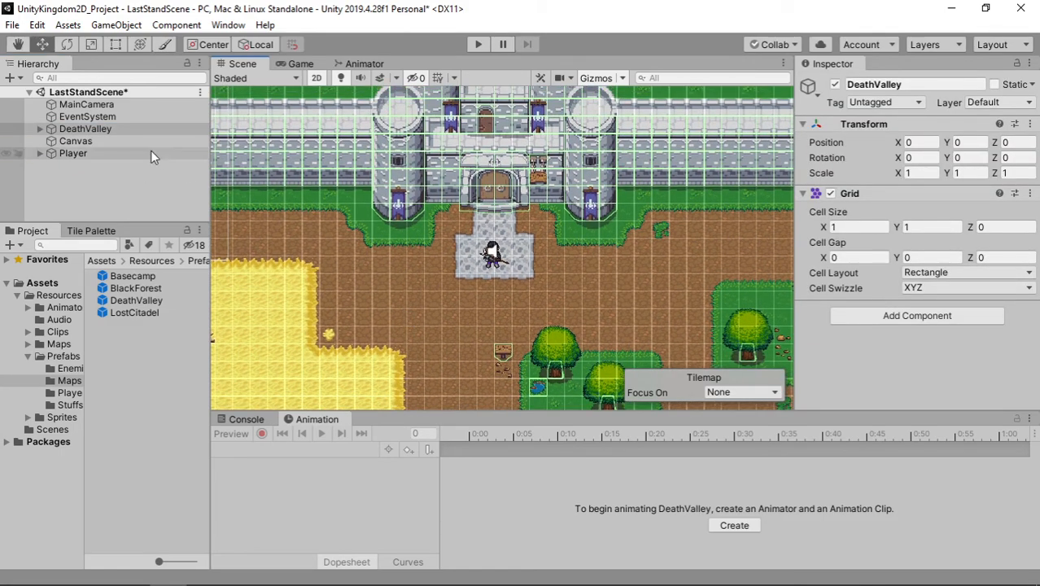
click(75, 92)
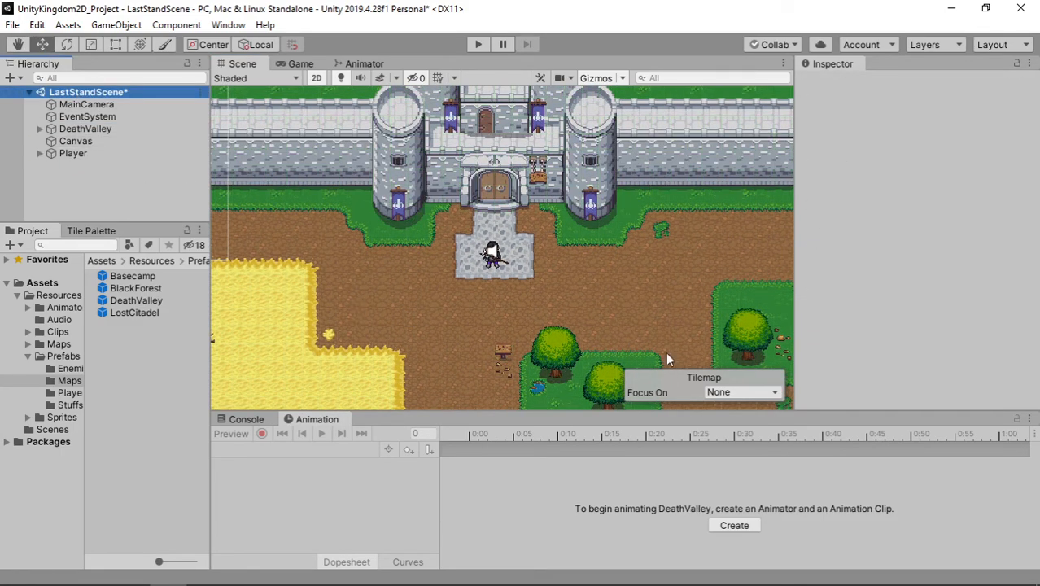
click(205, 584)
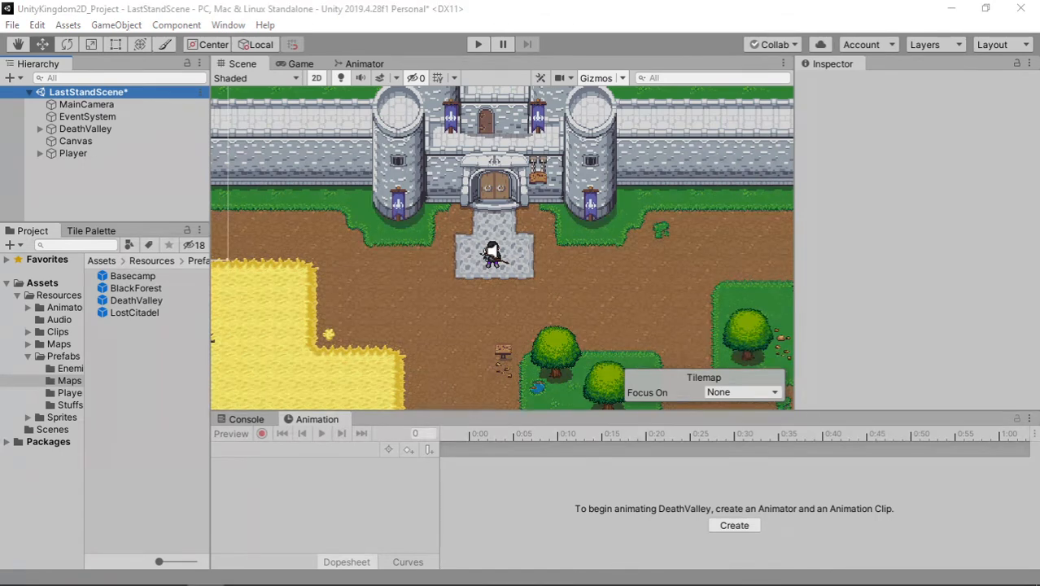
- Run the scene in Play mode and check where the camera frame lies relative to the Player in the Scene view
click(479, 43)
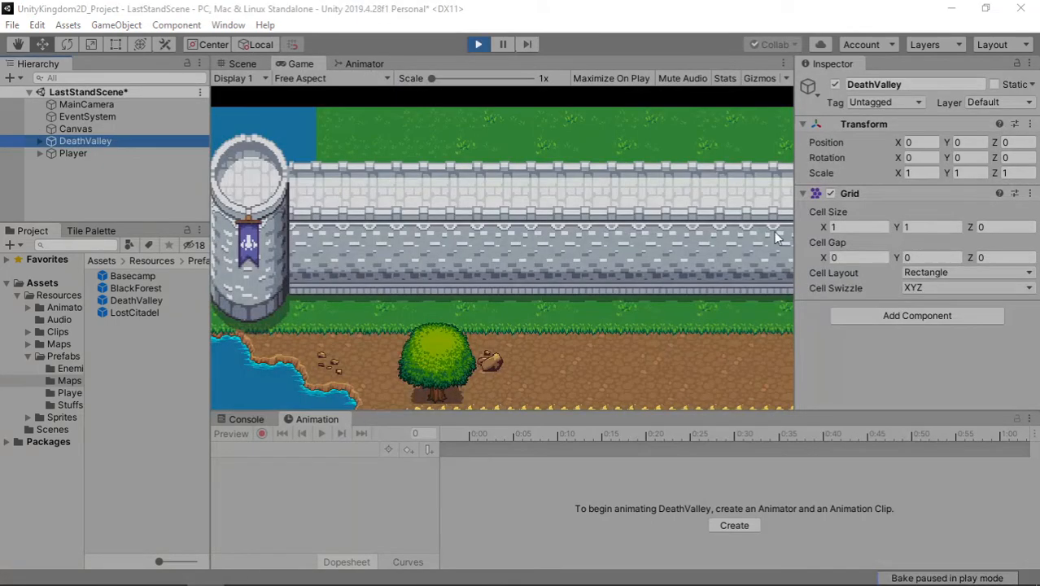
click(109, 108)
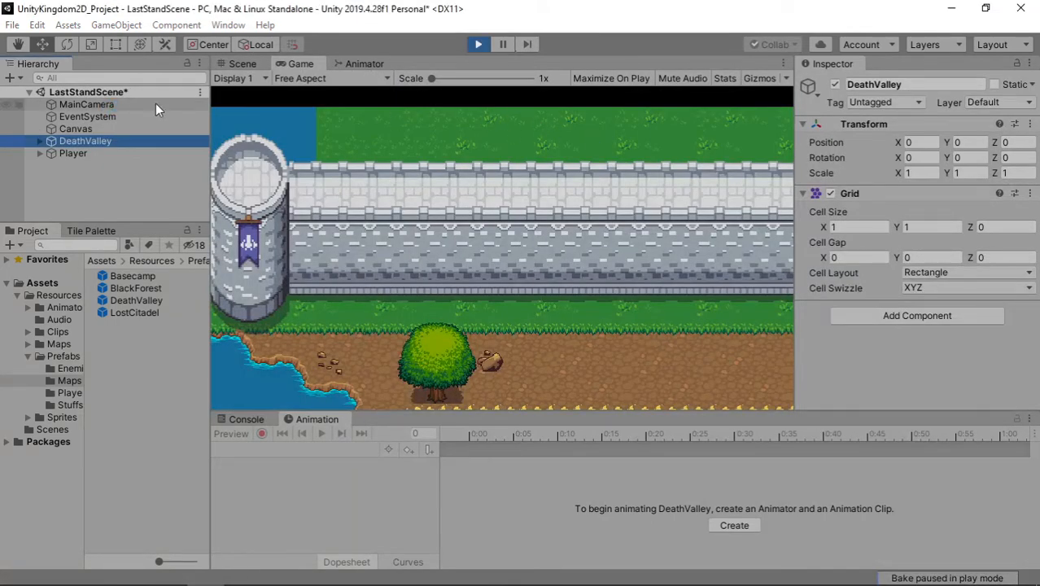
click(243, 64)
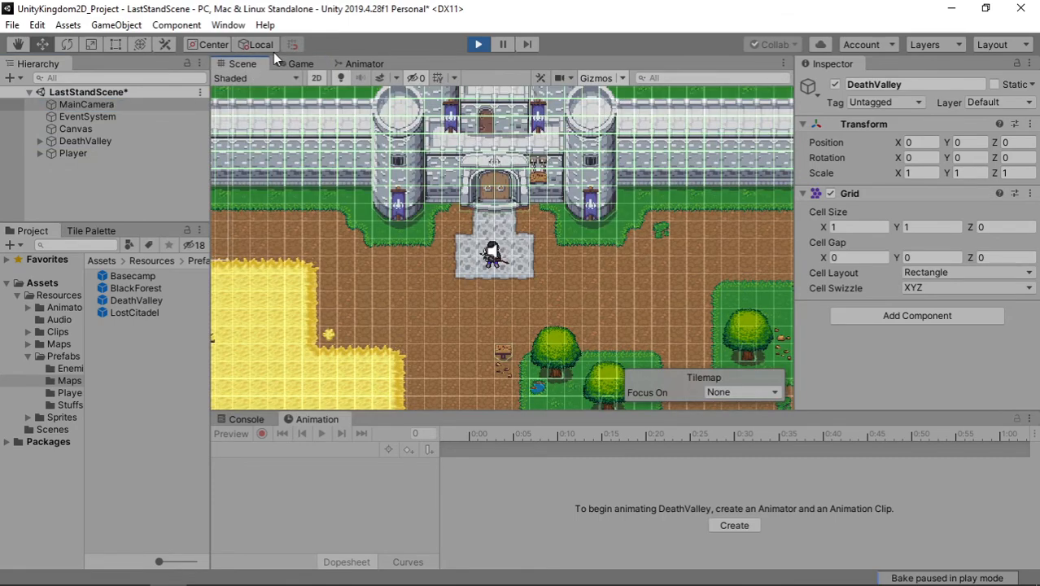
scroll(421, 163, down, 6)
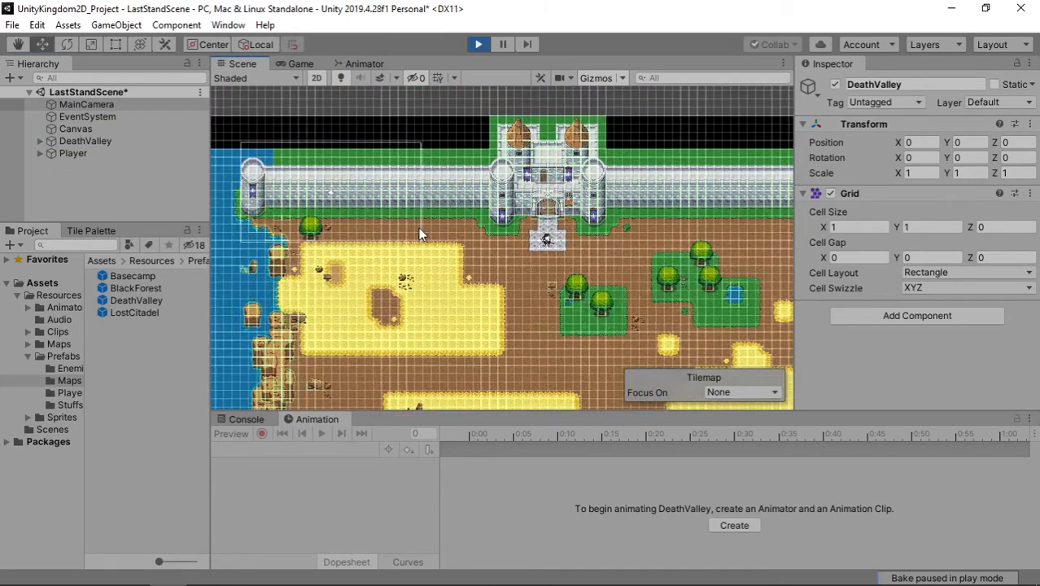
- Move MainCamera over the castle gate to frame the Player, at about X 43.97, Y -10.8
click(103, 103)
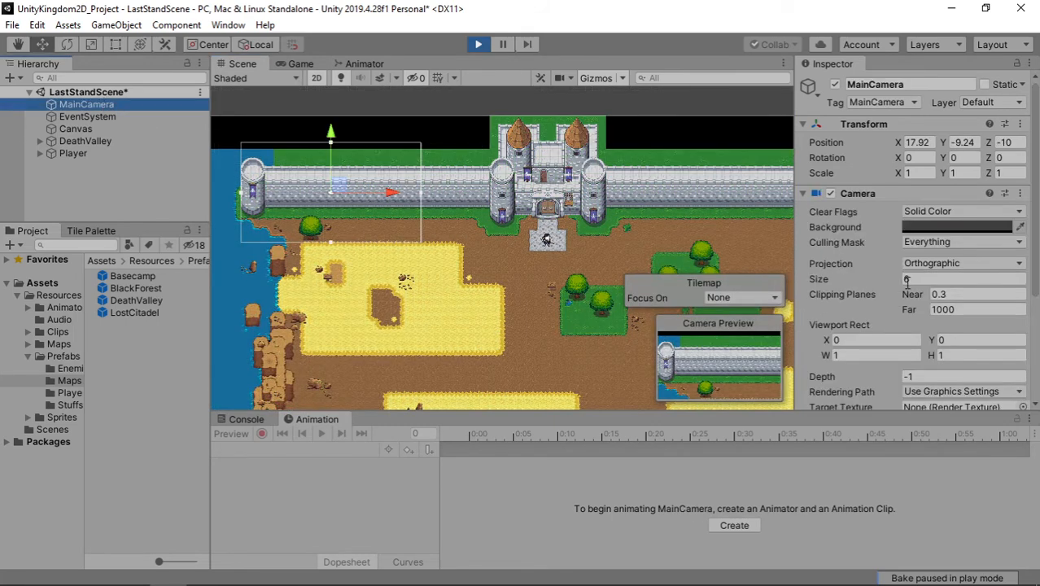
click(919, 280)
drag(340, 195, 549, 201)
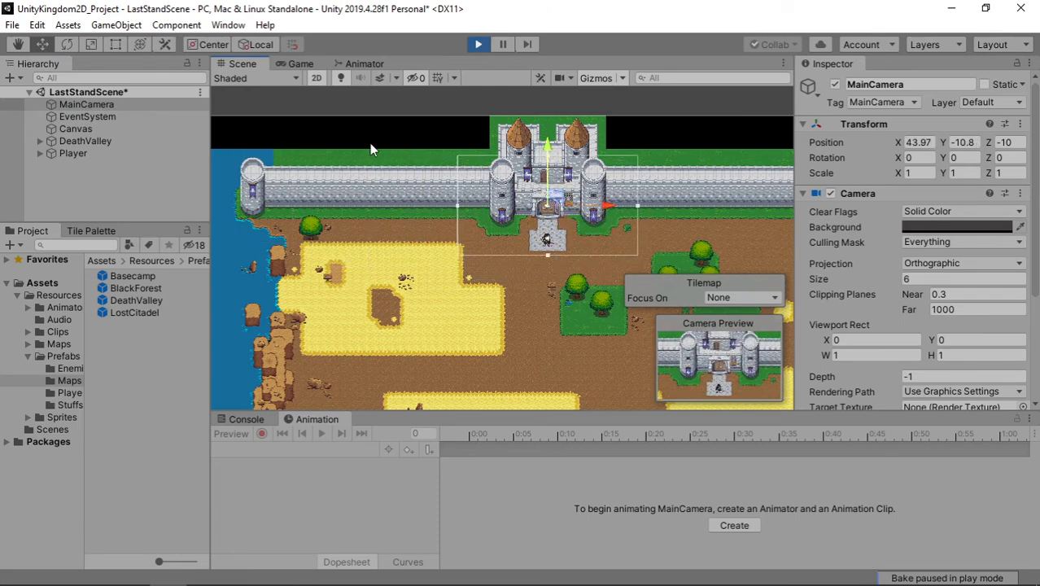
- Check MainCamera's framing in the Game view, and outside Play mode move it over the castle gate to about X 43.97, Y -12.19
drag(552, 157, 548, 161)
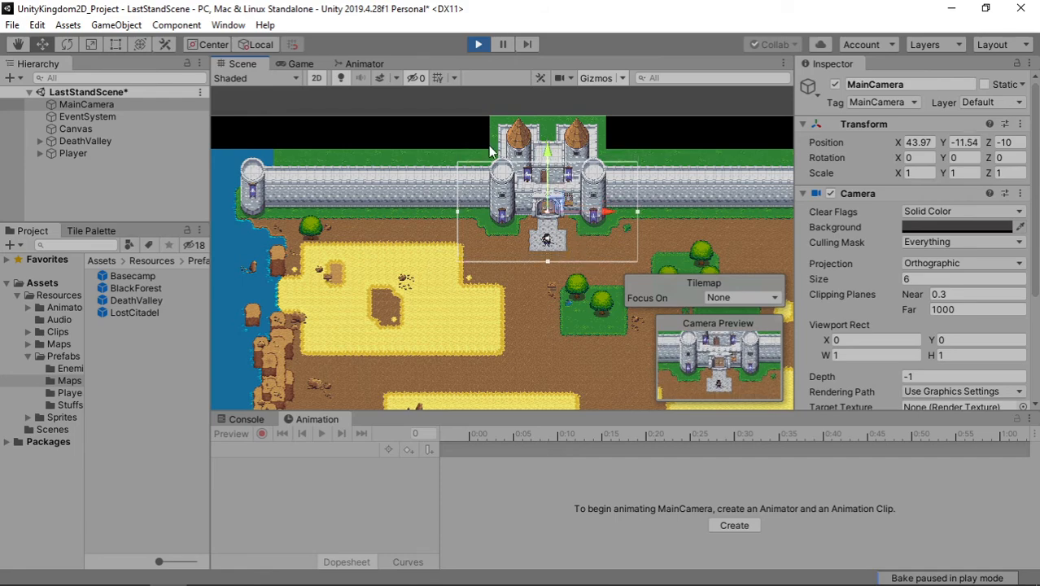
click(297, 66)
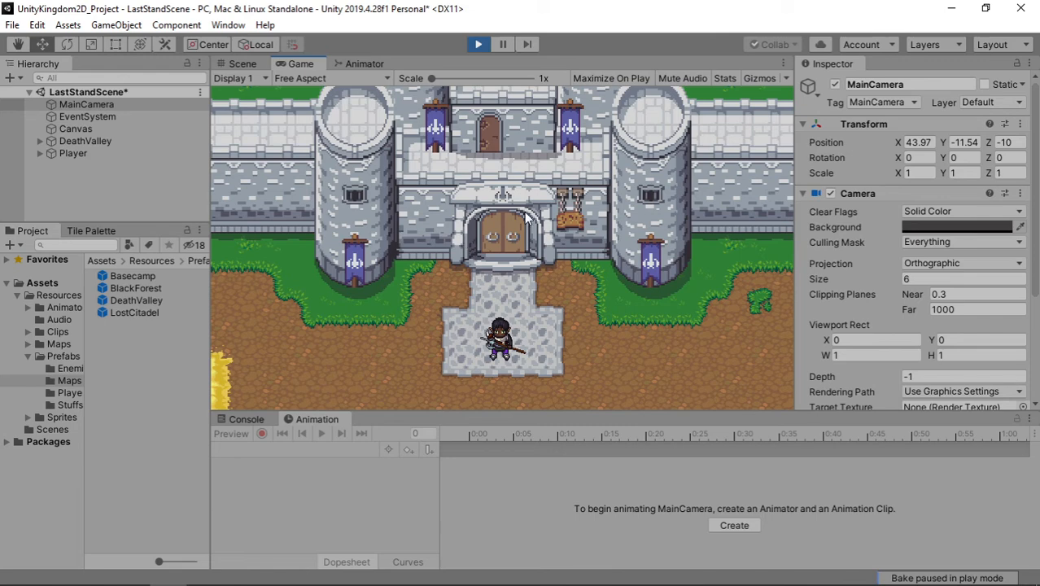
click(478, 46)
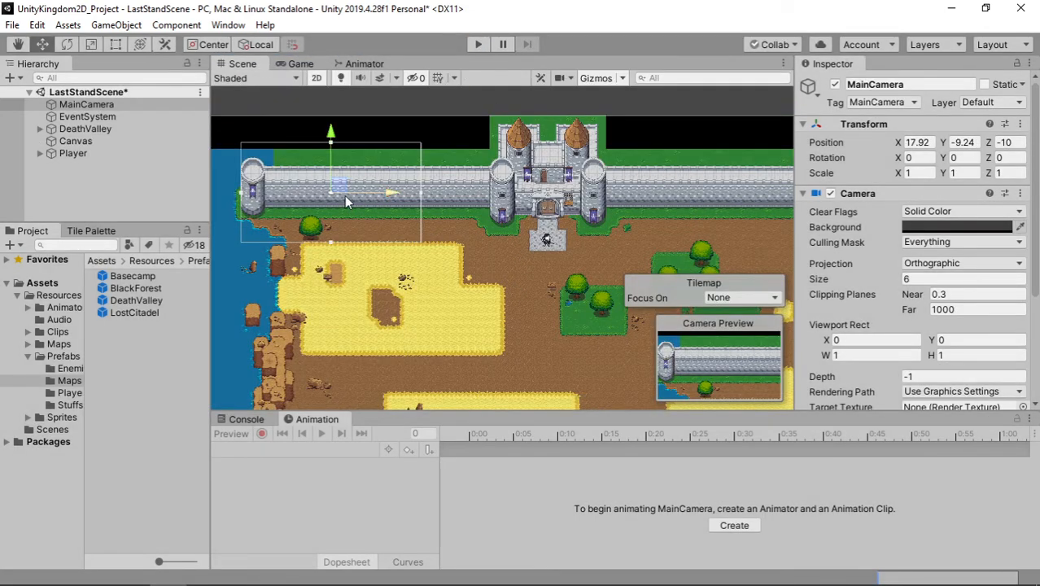
drag(340, 187, 557, 209)
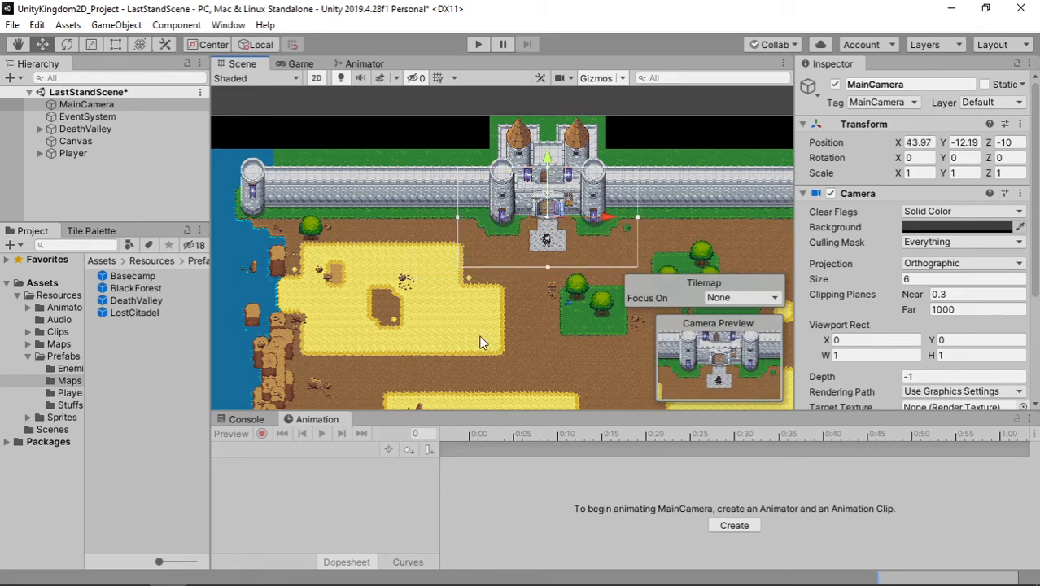
- Reorder the scene objects so DeathValley comes directly after Canvas
middle_drag(480, 337, 419, 242)
scroll(420, 247, down, 6)
middle_drag(469, 337, 476, 295)
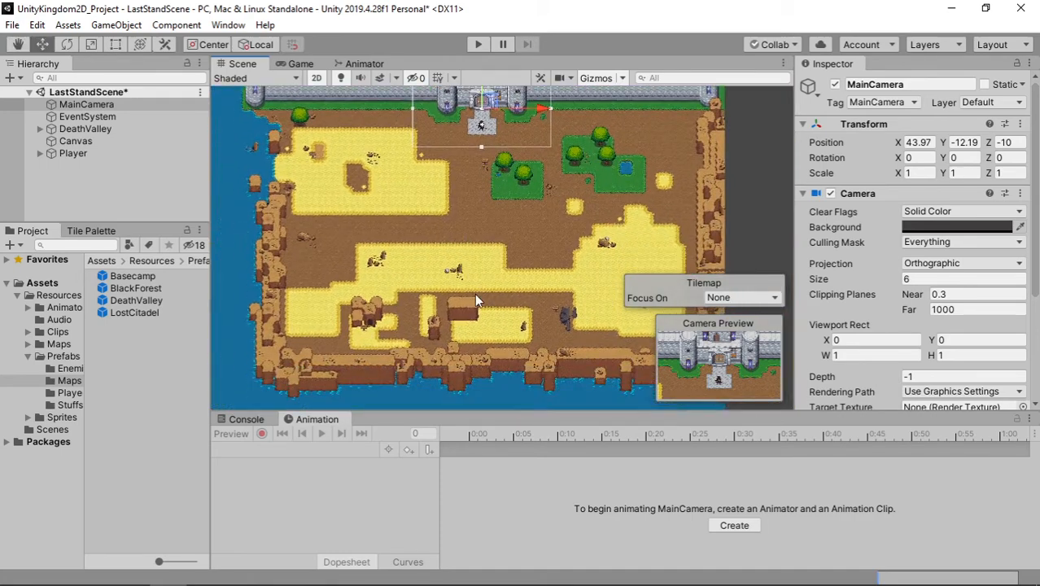
middle_drag(559, 221, 525, 250)
scroll(578, 210, up, 2)
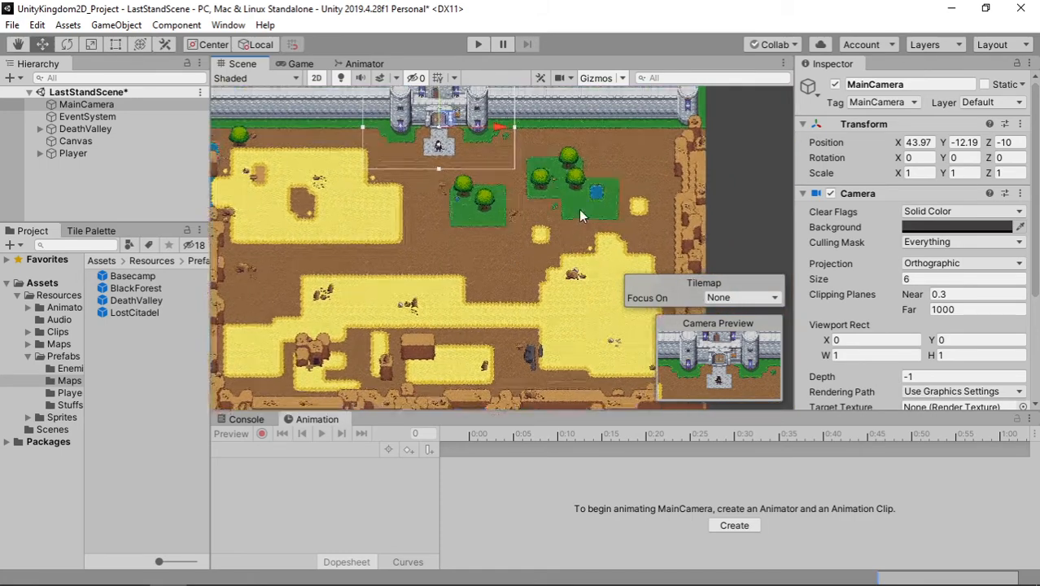
scroll(579, 210, up, 4)
middle_drag(597, 190, 506, 243)
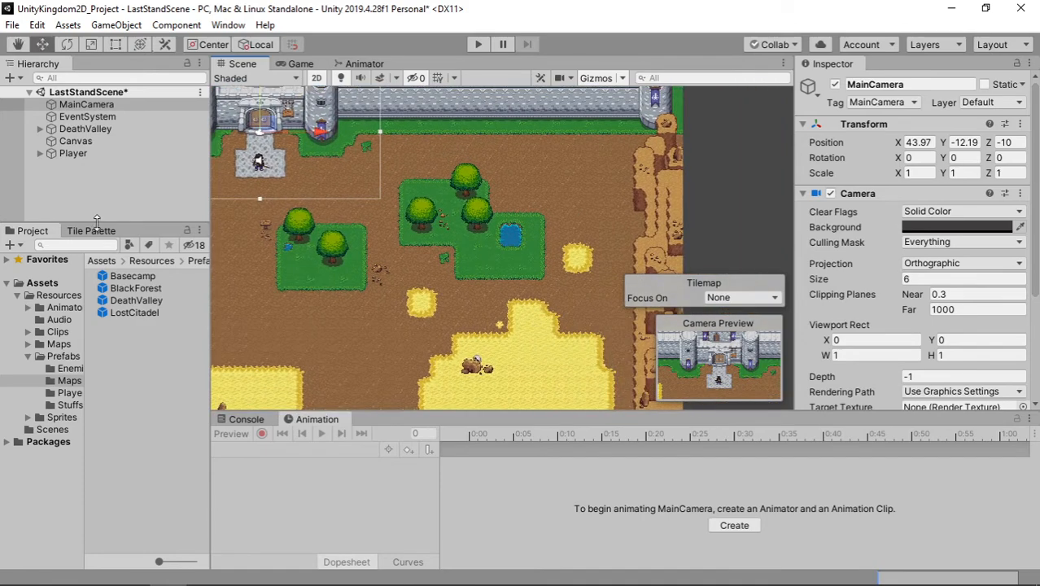
drag(99, 124, 103, 151)
- Create an empty object named Stage and place it between DeathValley and Player in the scene hierarchy
right_click(108, 195)
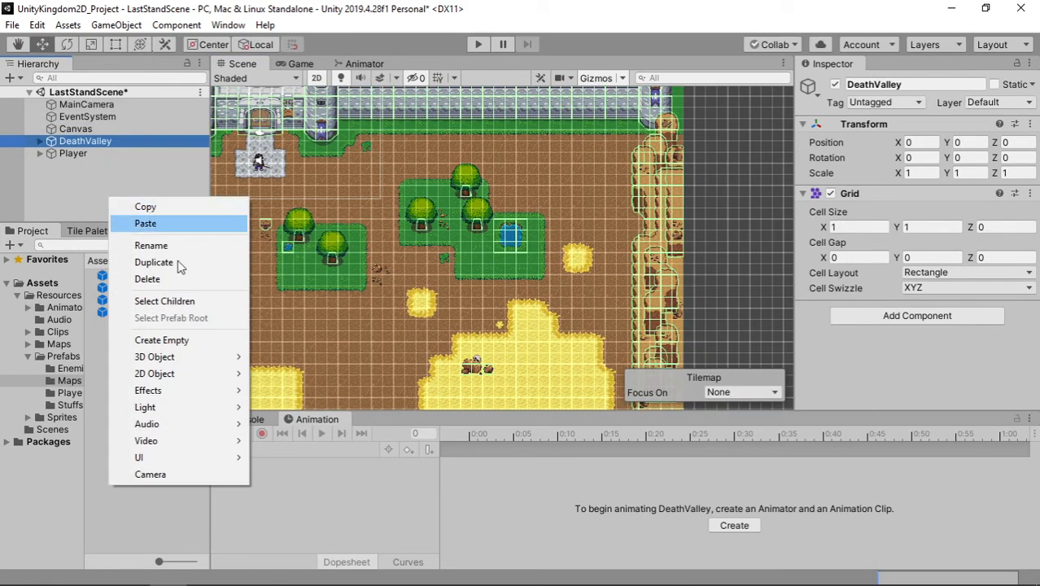
click(204, 344)
key(F2)
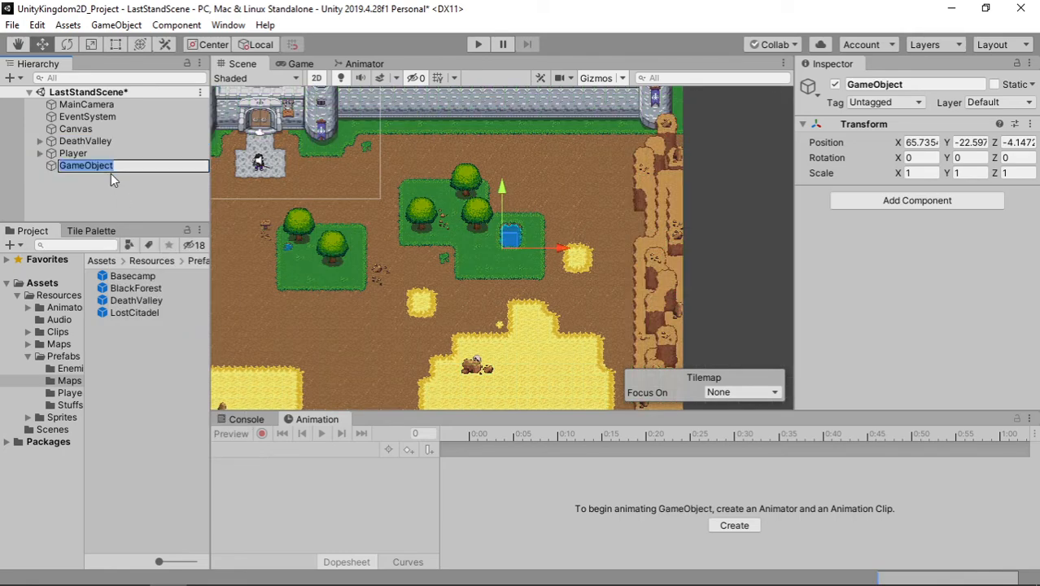
text(Stage)
key(Return)
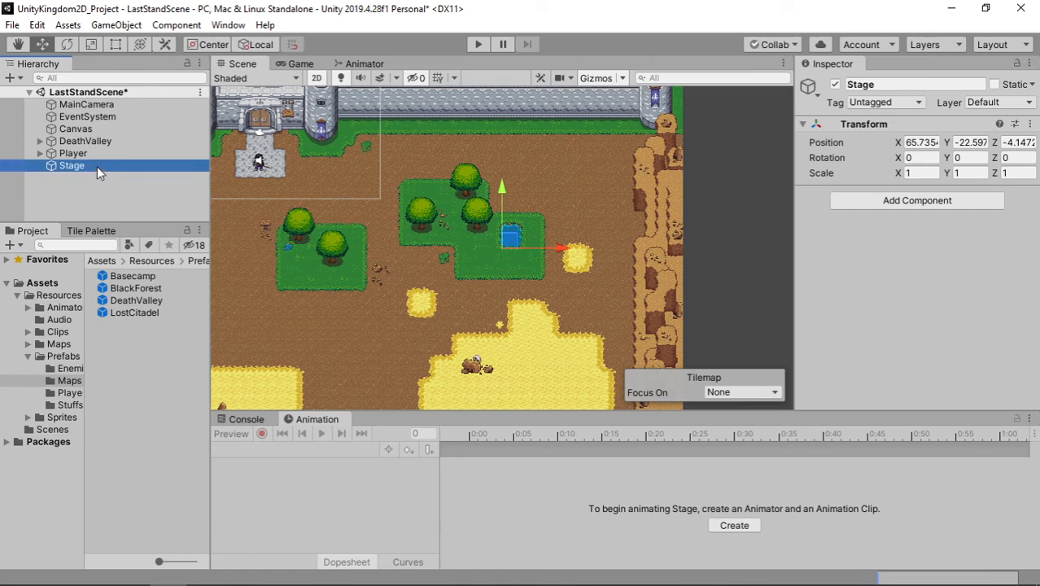
drag(97, 166, 99, 154)
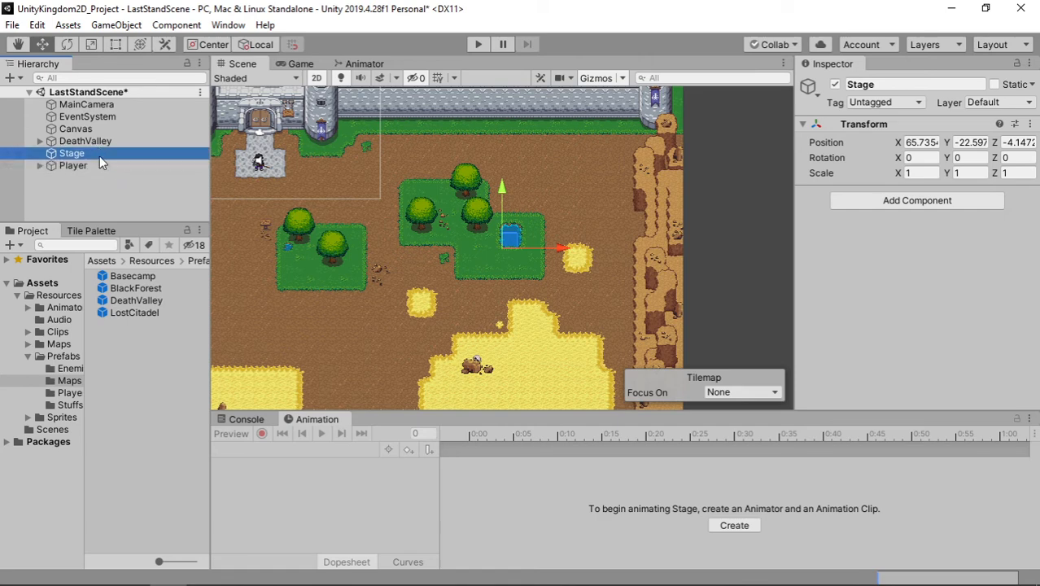
- Show the prefabs in the Stuffs folder and reset the Stage object's position to 0, 0, 0
scroll(350, 258, up, 1)
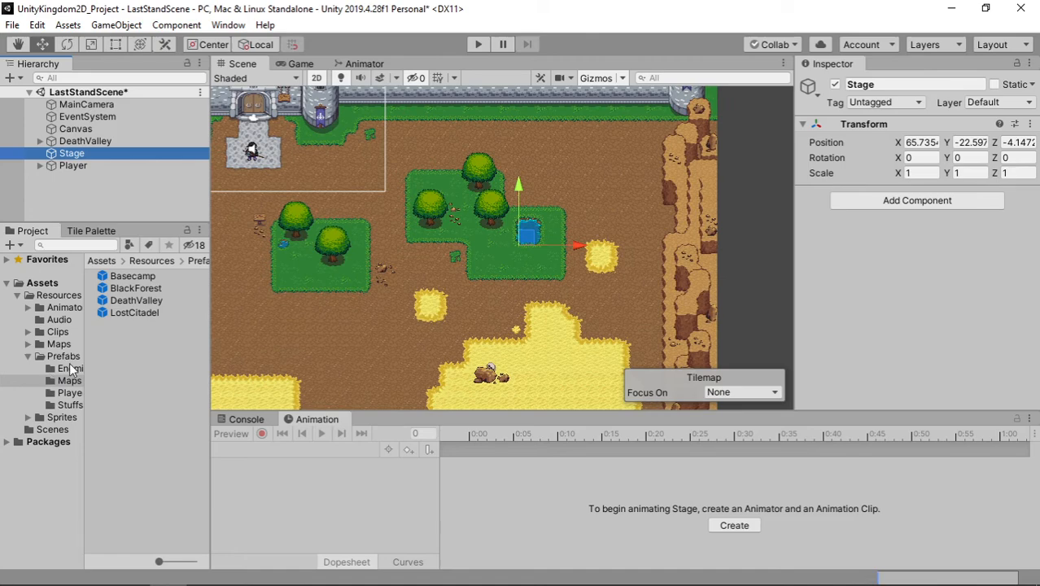
click(70, 405)
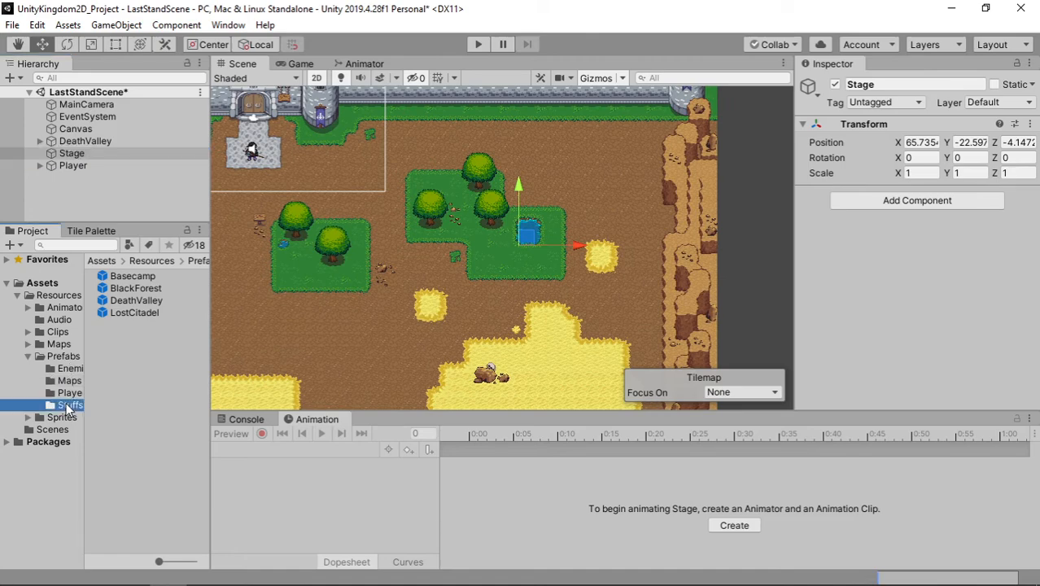
scroll(555, 228, up, 8)
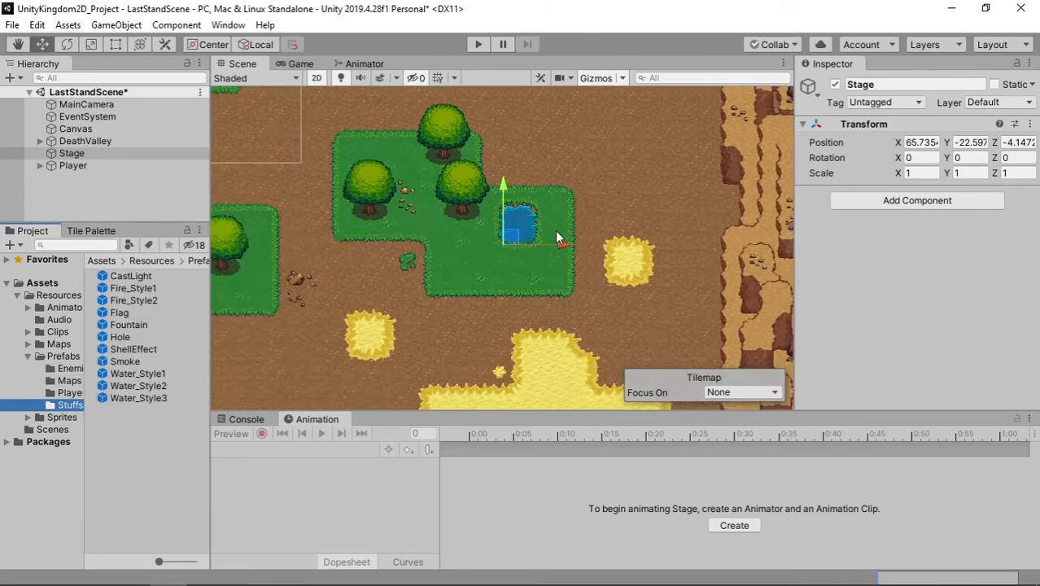
middle_drag(555, 226, 570, 276)
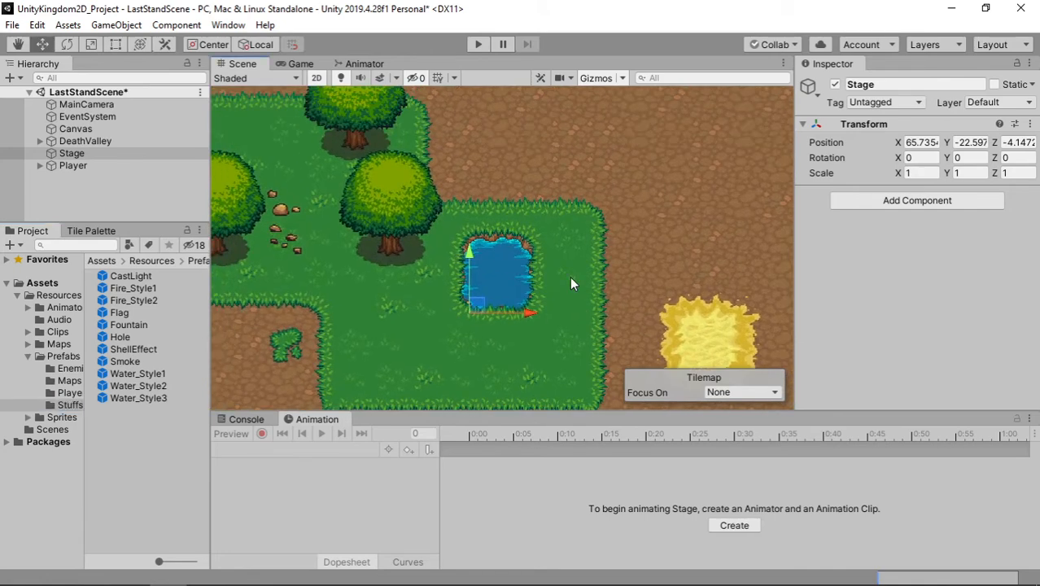
click(109, 153)
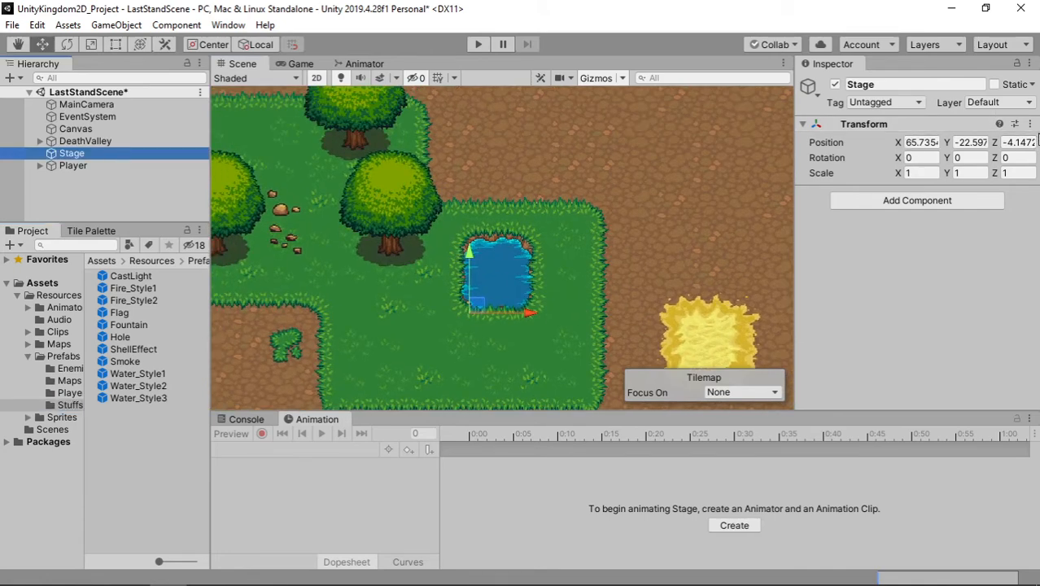
click(1029, 124)
click(931, 143)
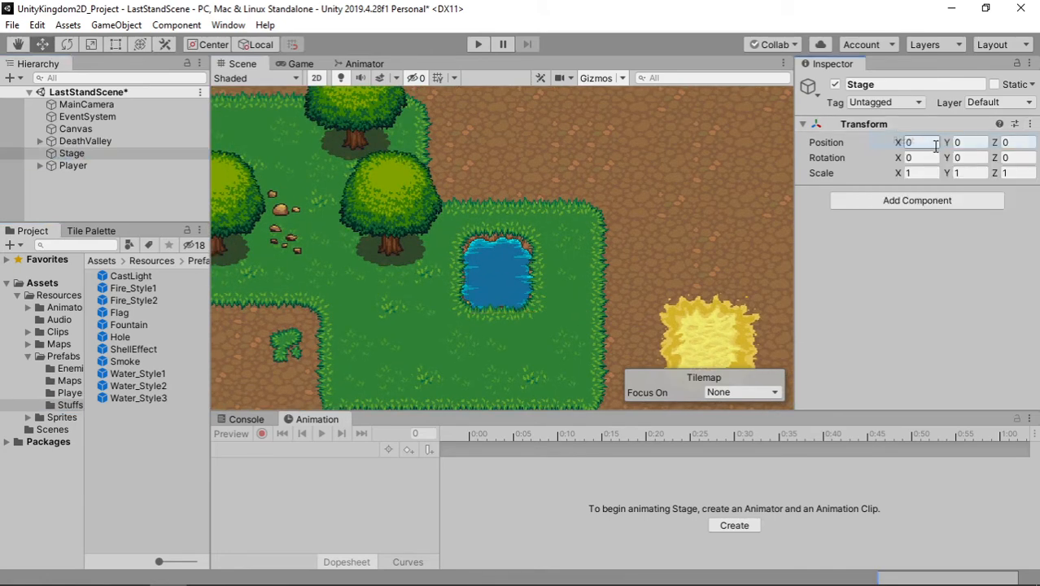
- Place the Water_Style1 prefab on the small pond in the grass and set its Order in Layer to 1
click(102, 155)
scroll(409, 324, up, 2)
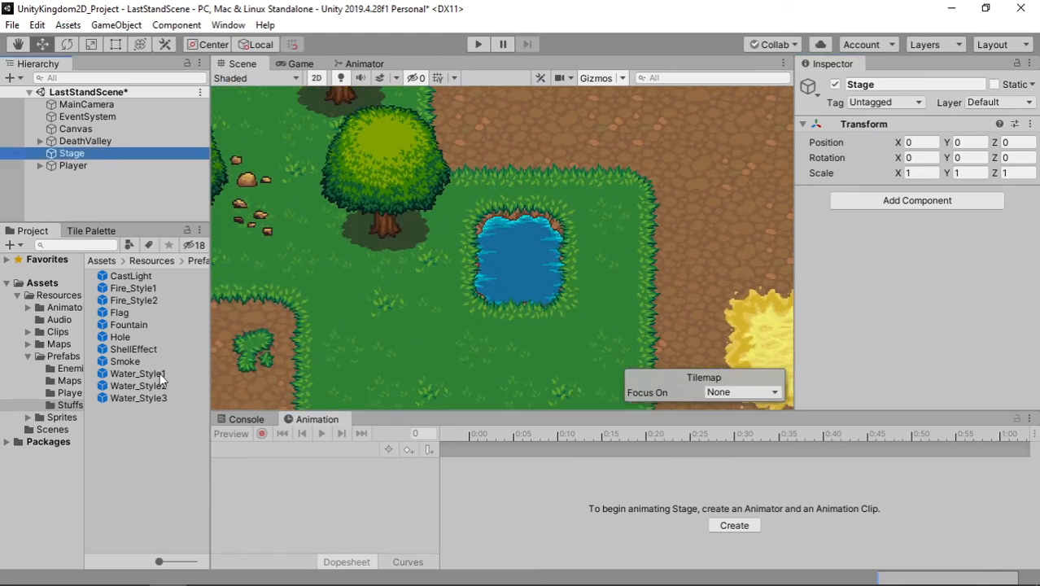
drag(159, 376, 520, 263)
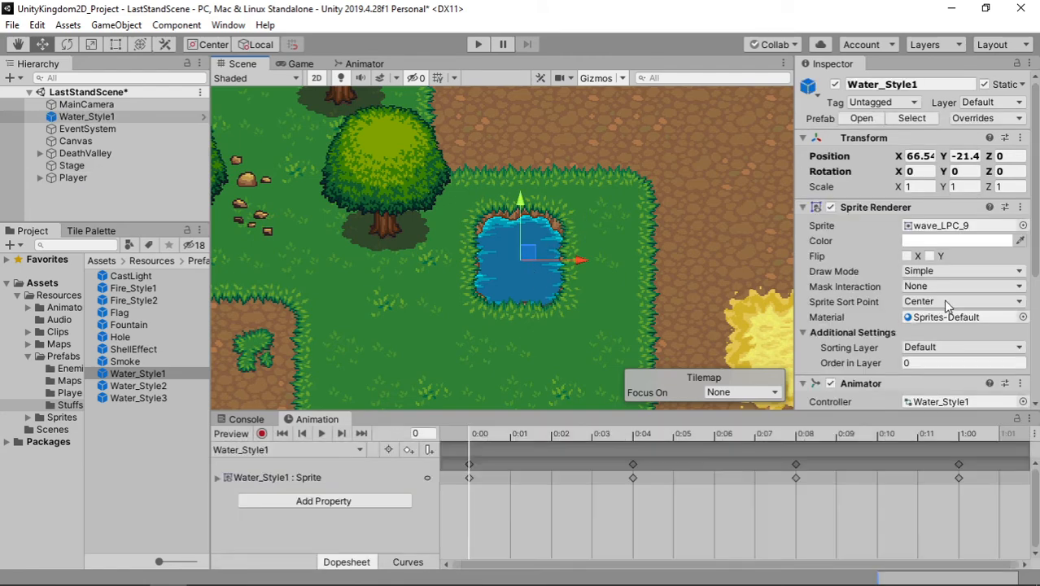
click(926, 363)
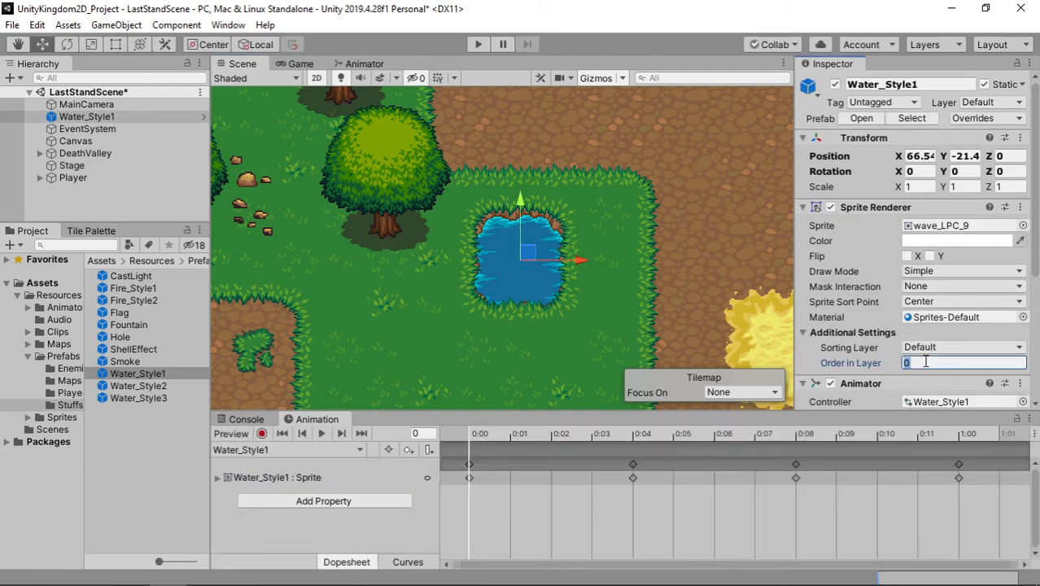
text(1)
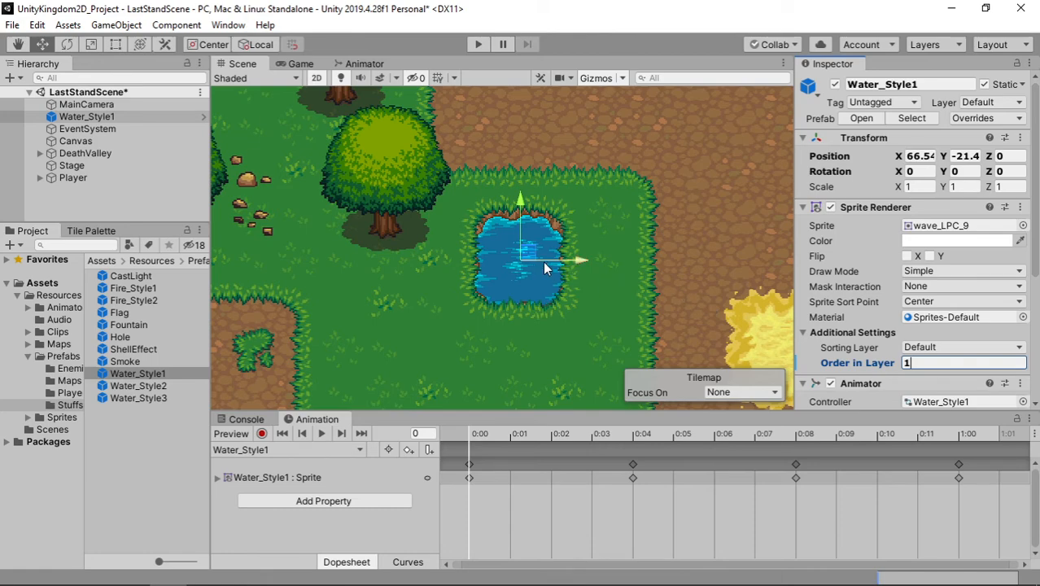
- Place the Hole prefab on the dirt beside the large sand area, at about X 54.15, Y -35.05, with Order in Layer 1
middle_drag(381, 308, 474, 191)
scroll(410, 271, down, 3)
middle_drag(408, 274, 489, 216)
scroll(443, 275, down, 4)
scroll(441, 274, down, 2)
middle_drag(442, 274, 488, 207)
scroll(483, 221, down, 3)
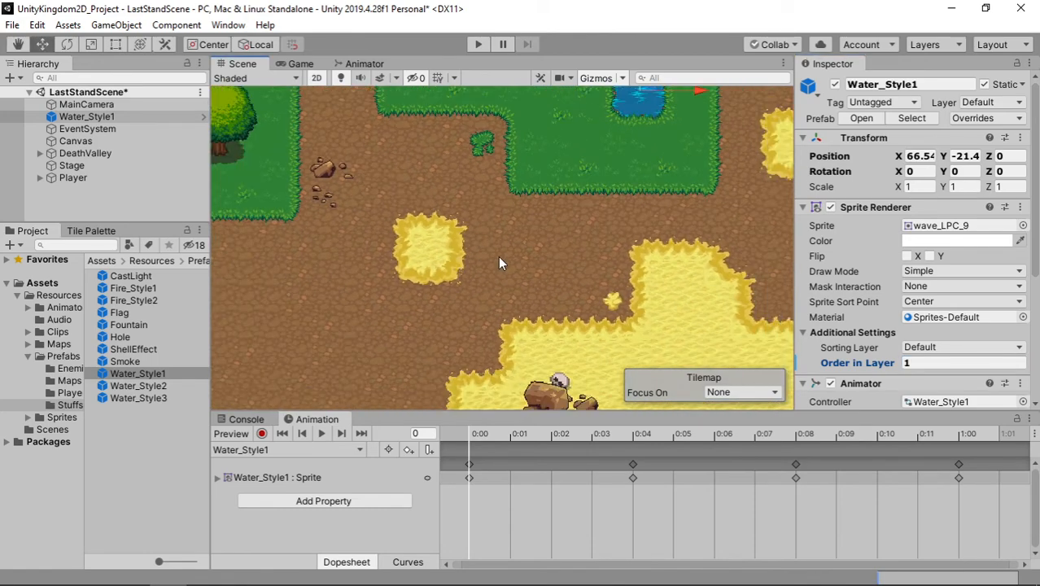
middle_drag(473, 274, 567, 112)
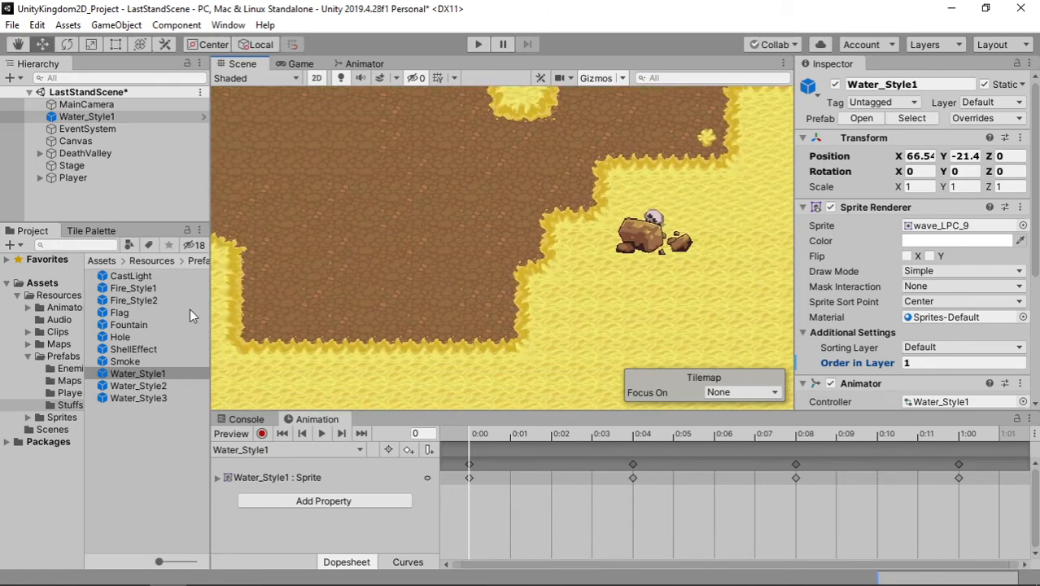
click(119, 337)
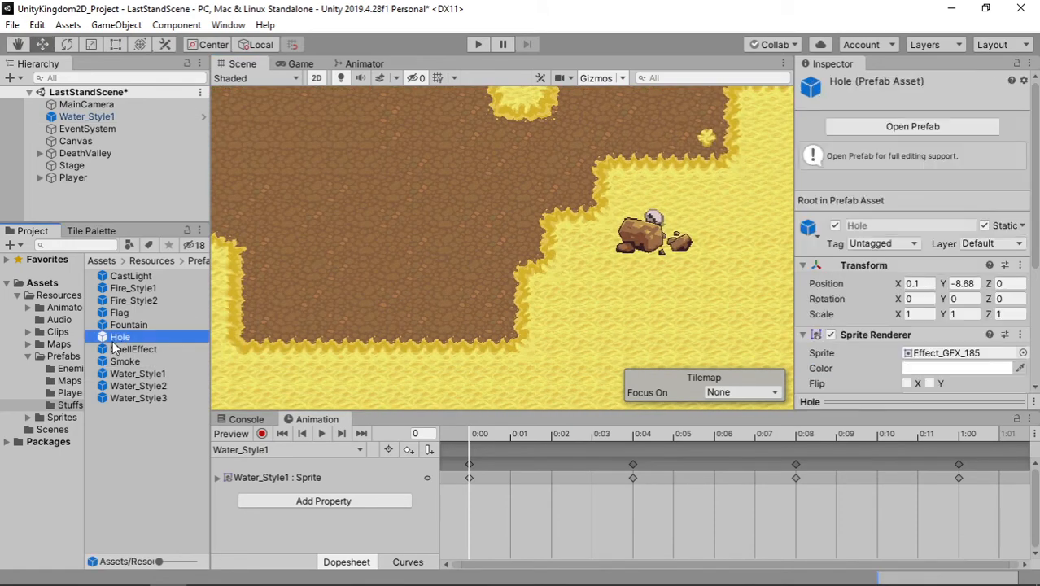
drag(119, 337, 408, 281)
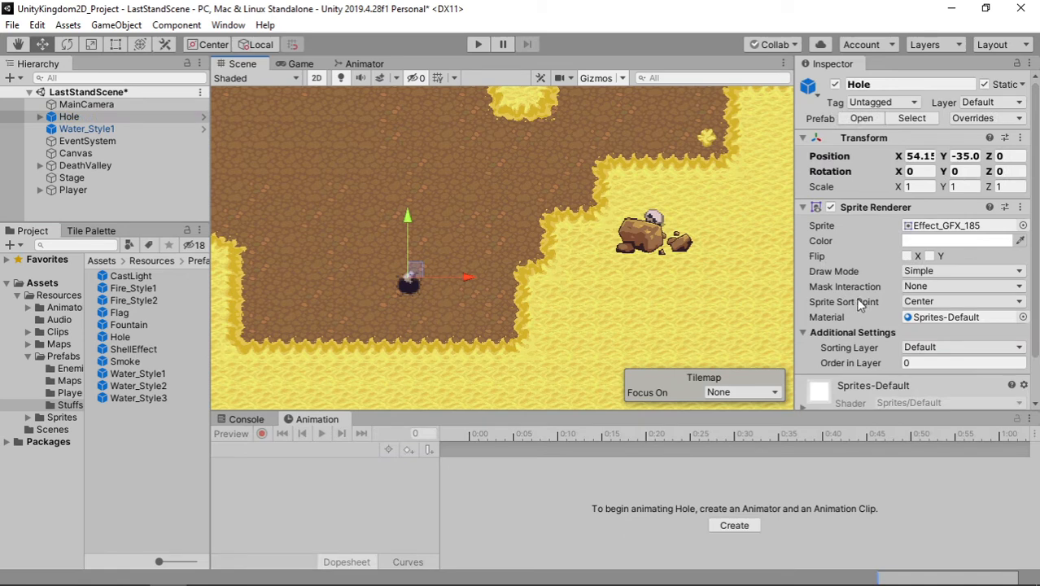
click(919, 363)
text(1)
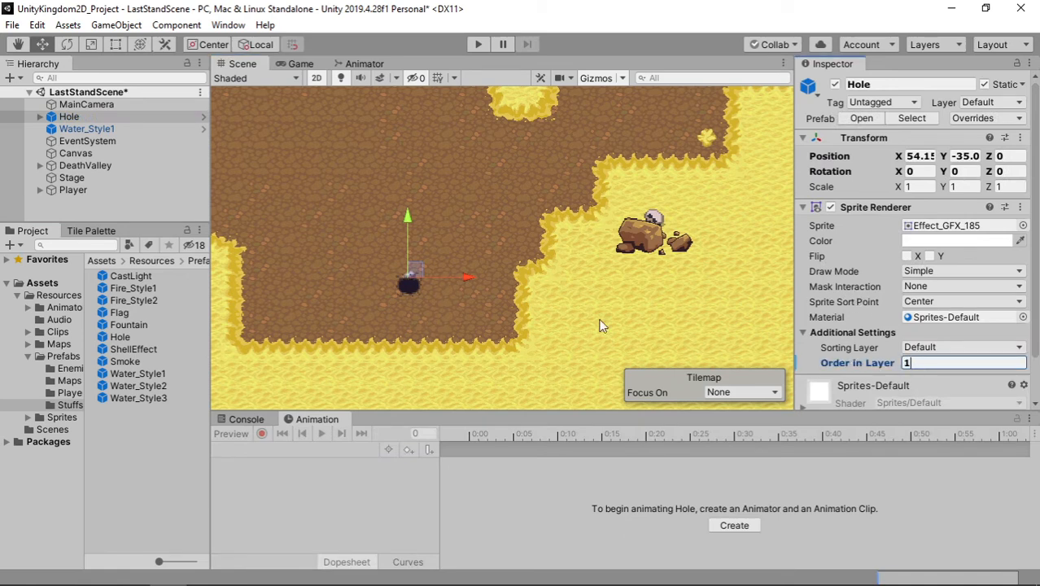
- Completely unpack the Hole and Water_Style1 prefab instances in the scene
ctrl+click(94, 130)
right_click(93, 132)
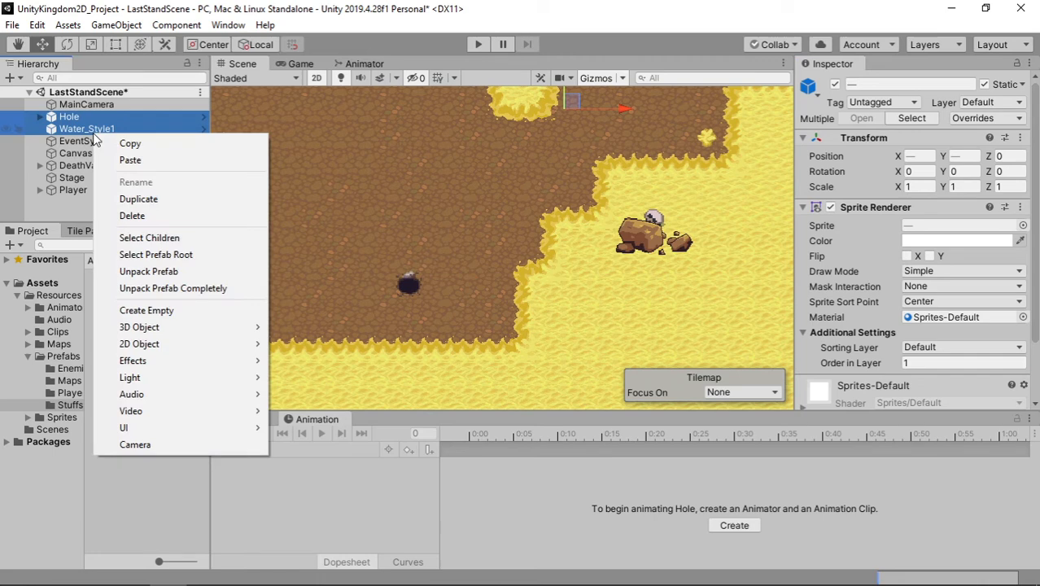
click(187, 288)
click(111, 119)
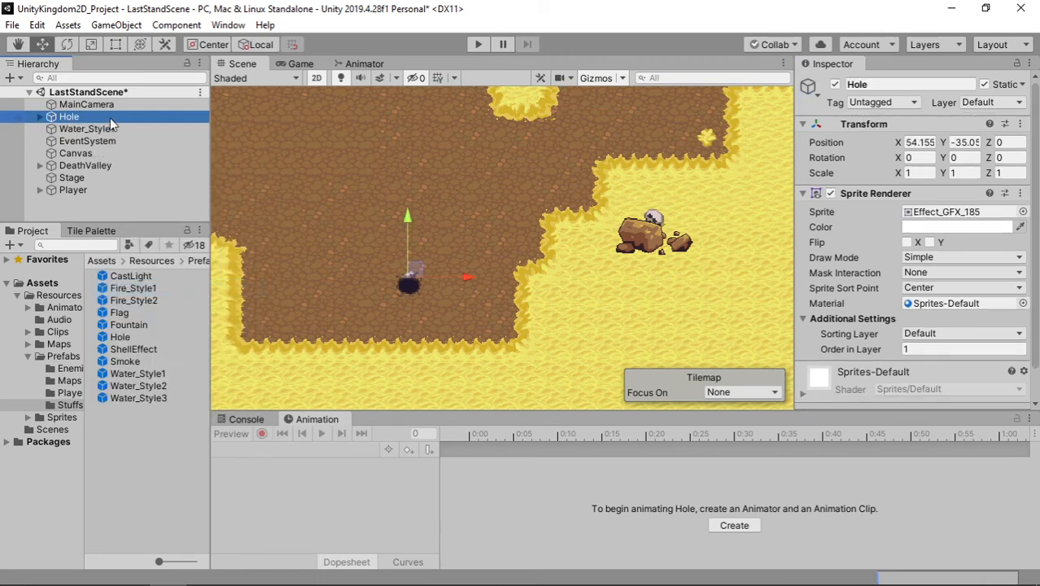
click(81, 129)
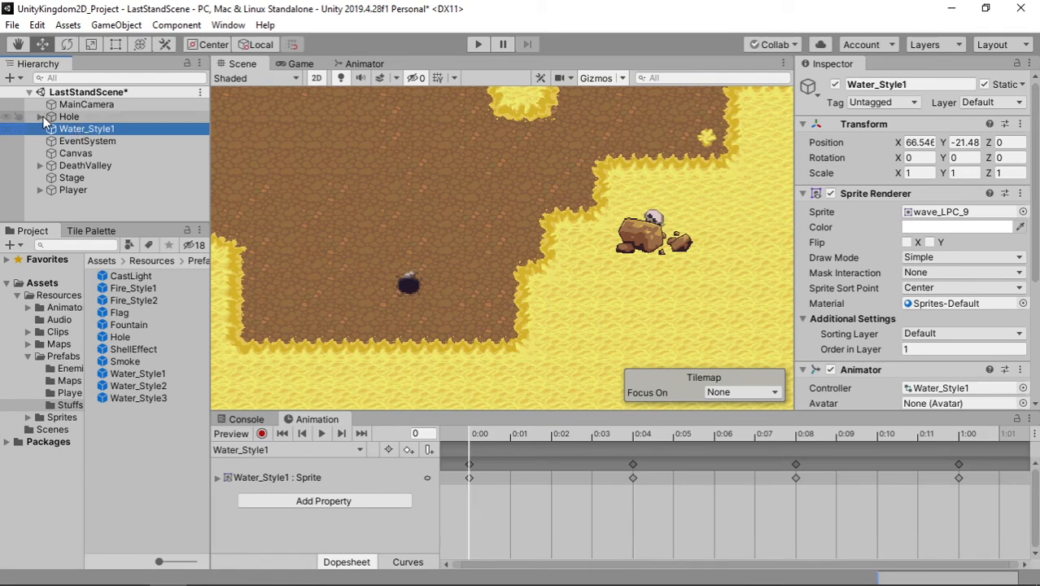
- Set the Order in Layer of the Hole's Gas child to 2
click(41, 117)
click(68, 117)
click(74, 129)
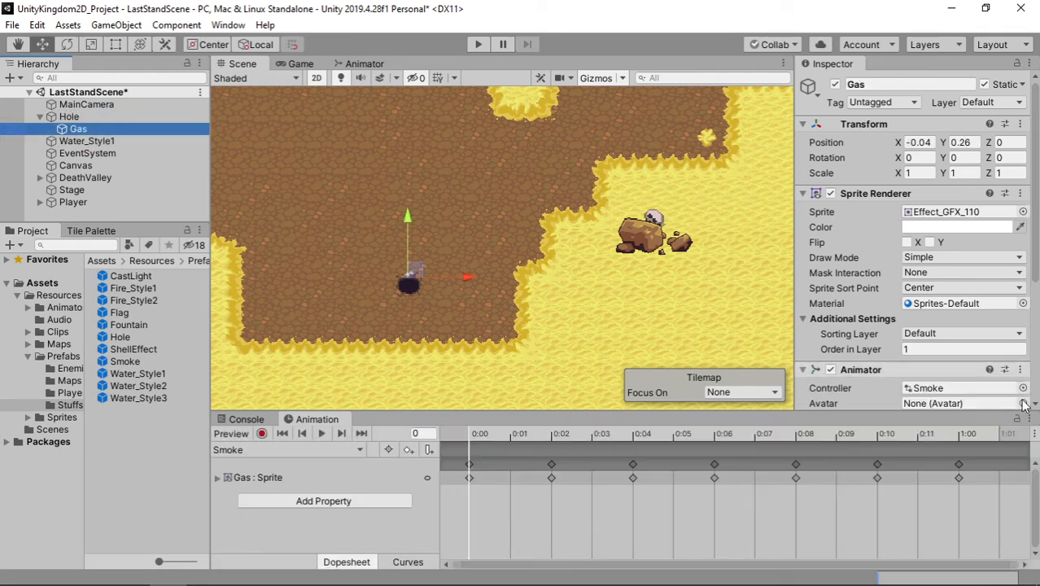
click(958, 350)
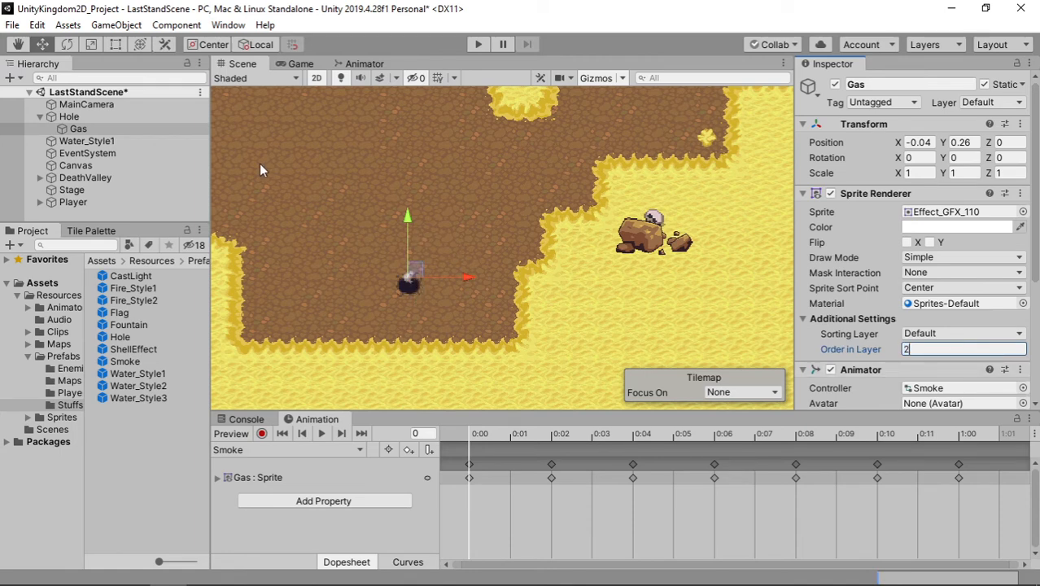
click(40, 117)
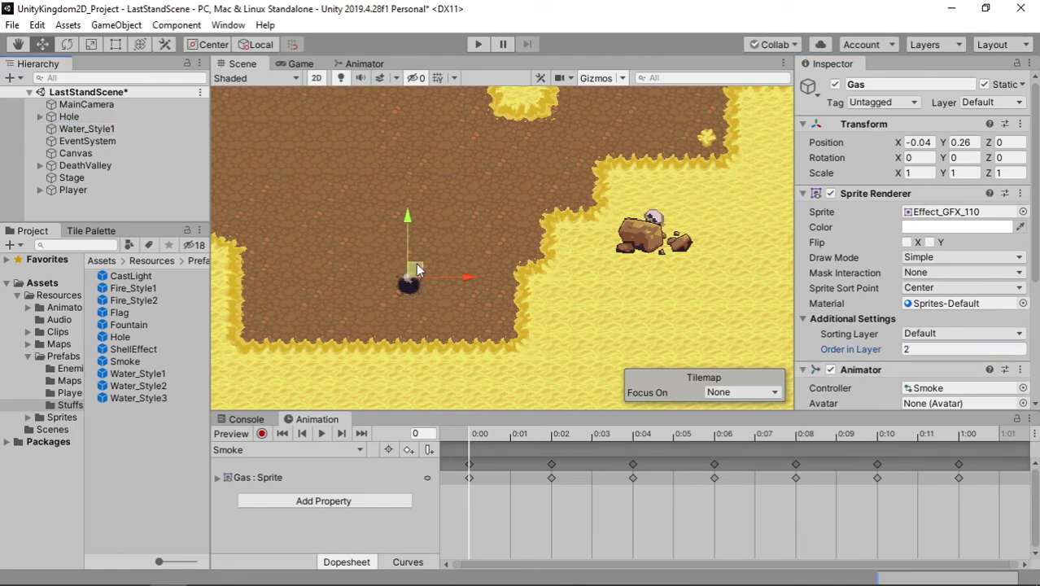
- Move the whole Hole object into the dirt corner beside the sand, at about X 57.28, Y -36.51, and duplicate it twice
drag(416, 268, 498, 316)
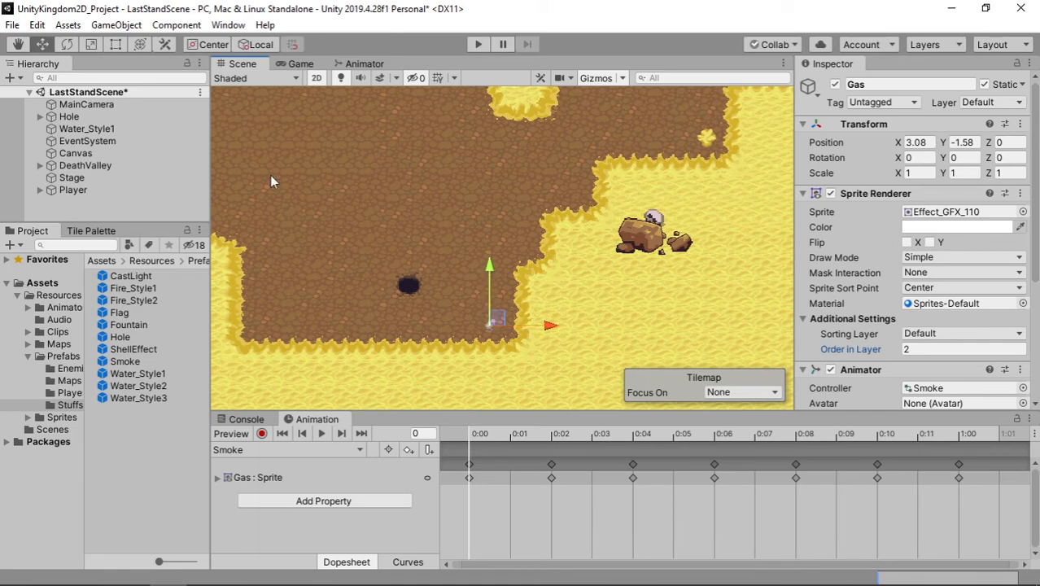
key(ctrl+z)
click(83, 118)
drag(419, 273, 498, 316)
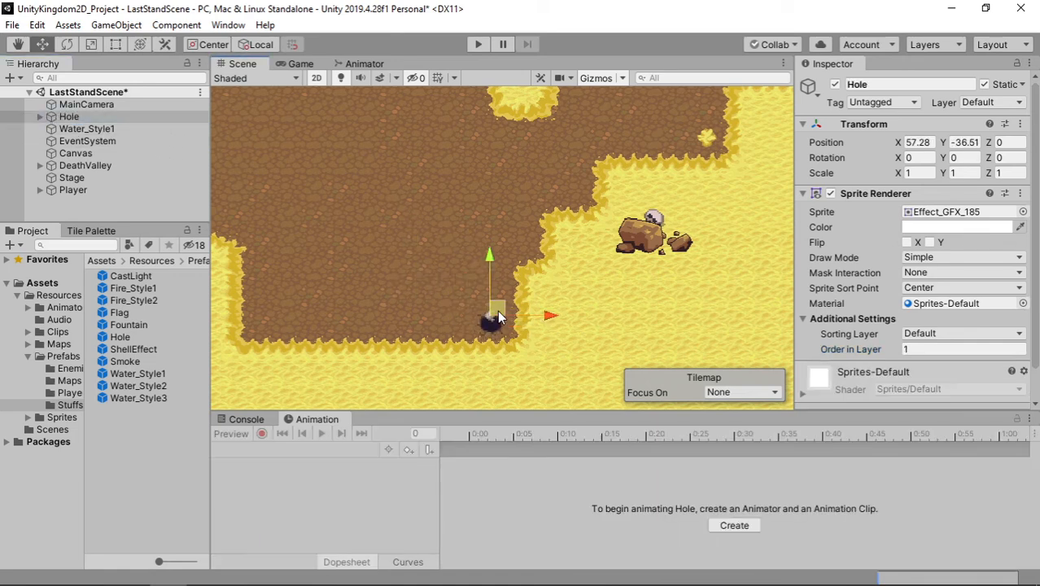
key(ctrl+d)
key(ctrl+d)
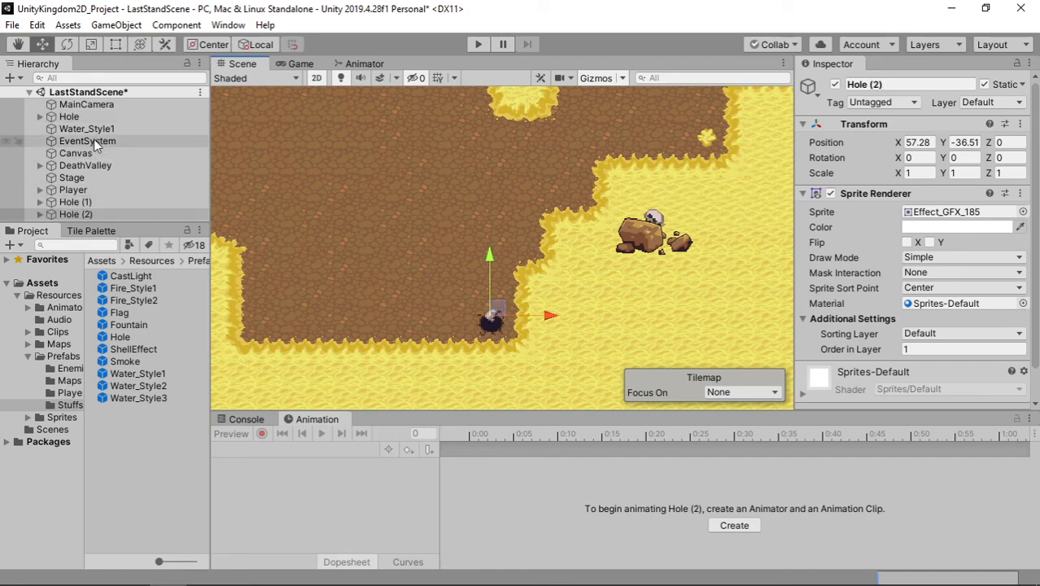
- Delete the original Hole and move Hole (1) onto the dirt strip between the western sand areas, at about X 28.17, Y -32.36
click(82, 118)
key(Delete)
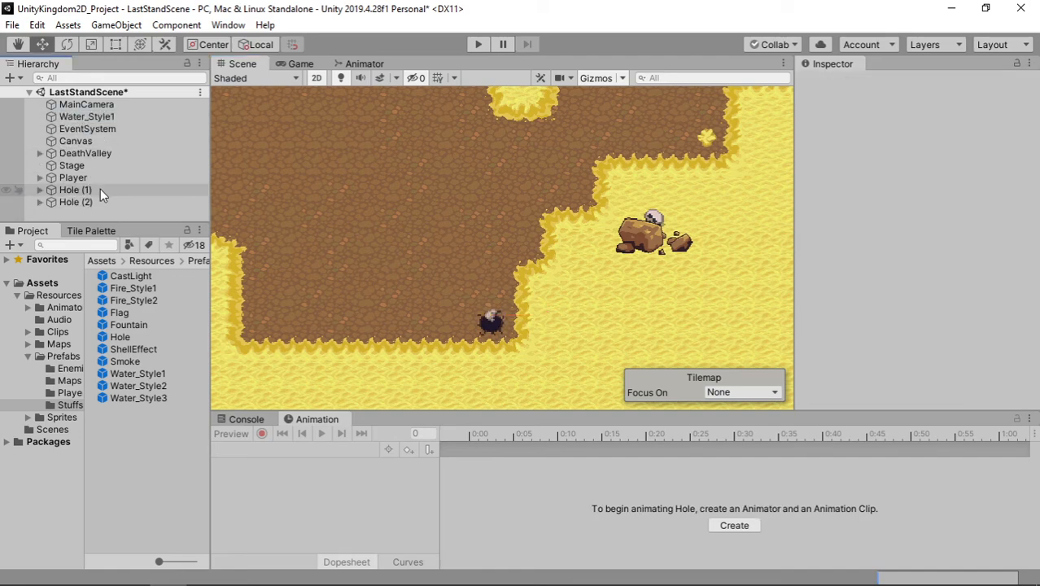
click(98, 188)
scroll(466, 282, down, 10)
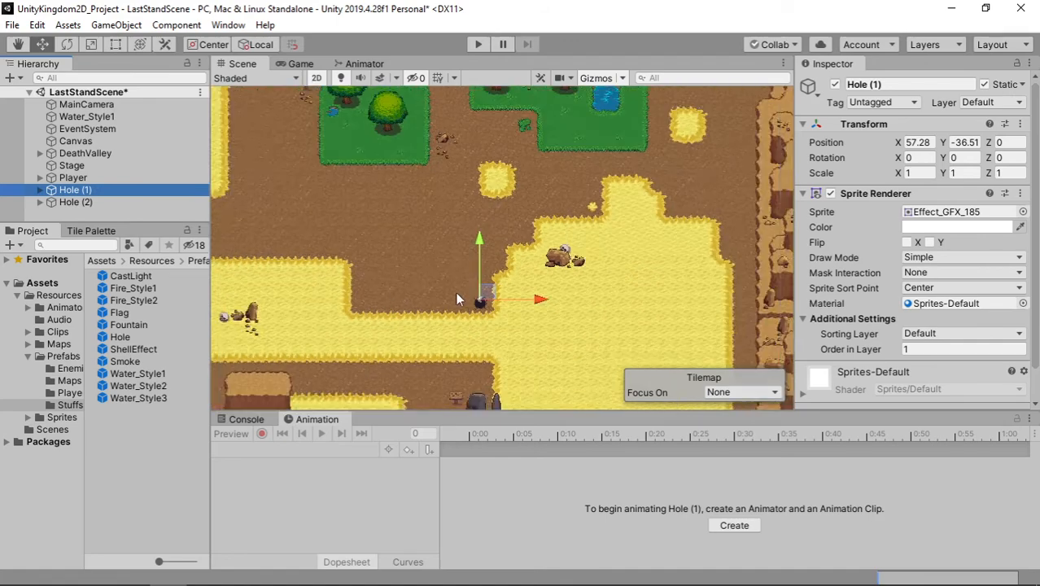
middle_drag(388, 295, 520, 299)
scroll(471, 240, down, 4)
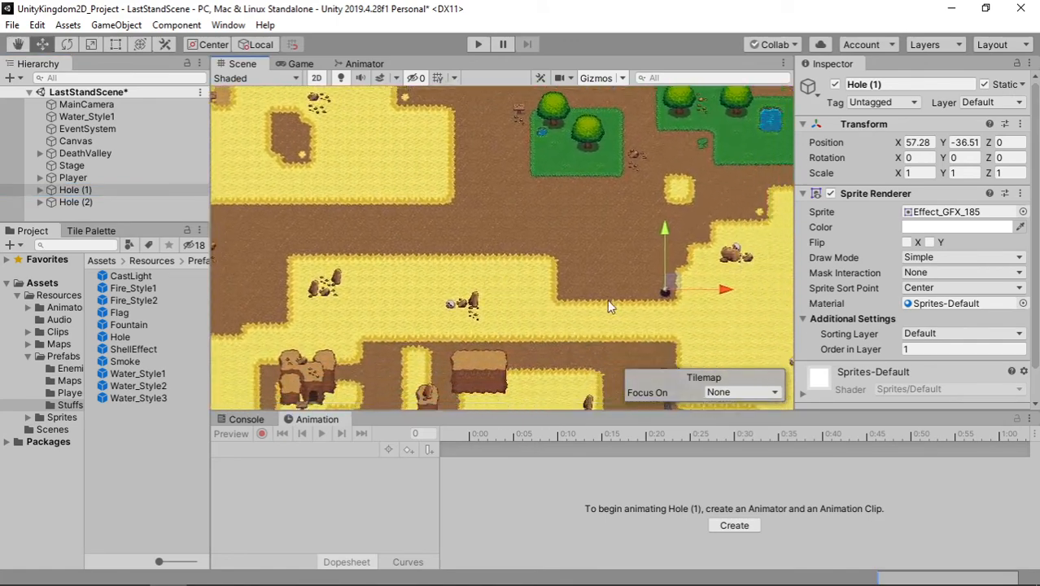
drag(673, 287, 332, 241)
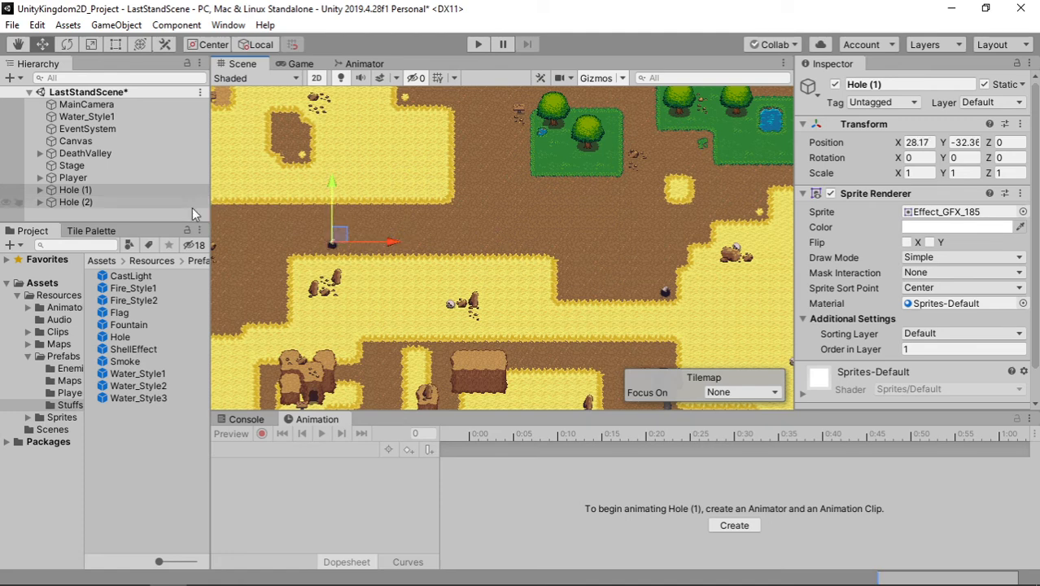
- Duplicate Water_Style1 twice and delete the original Water_Style1 object
middle_drag(563, 213, 483, 256)
middle_drag(629, 196, 476, 277)
scroll(301, 236, up, 3)
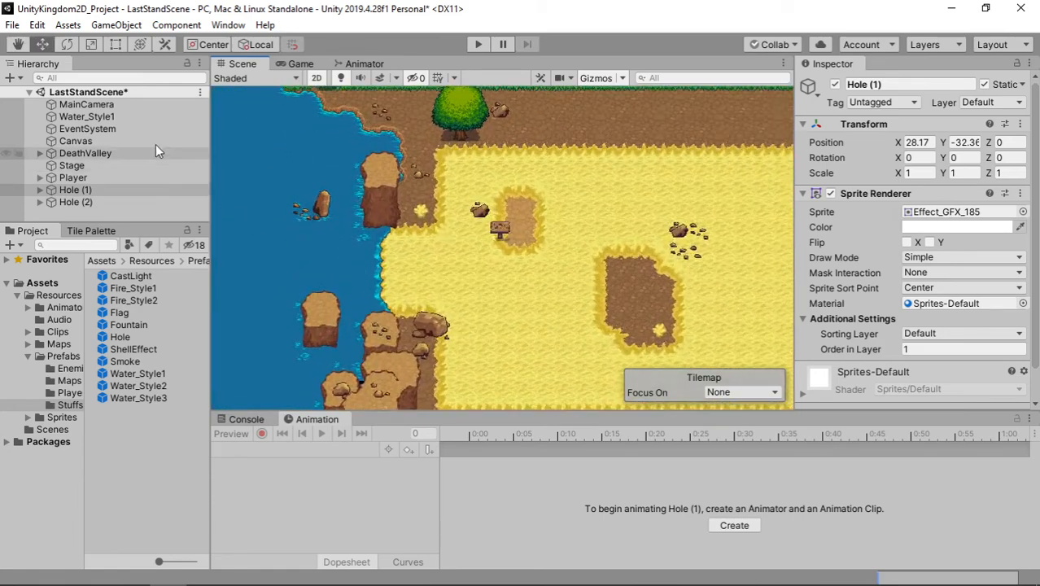
click(132, 117)
key(ctrl+d)
key(ctrl+d)
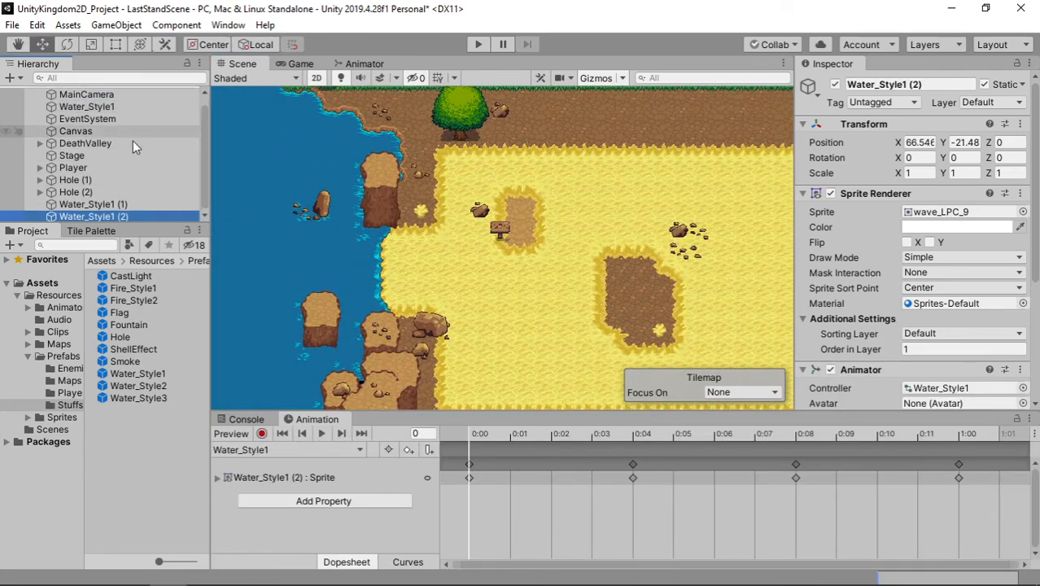
click(128, 109)
key(Delete)
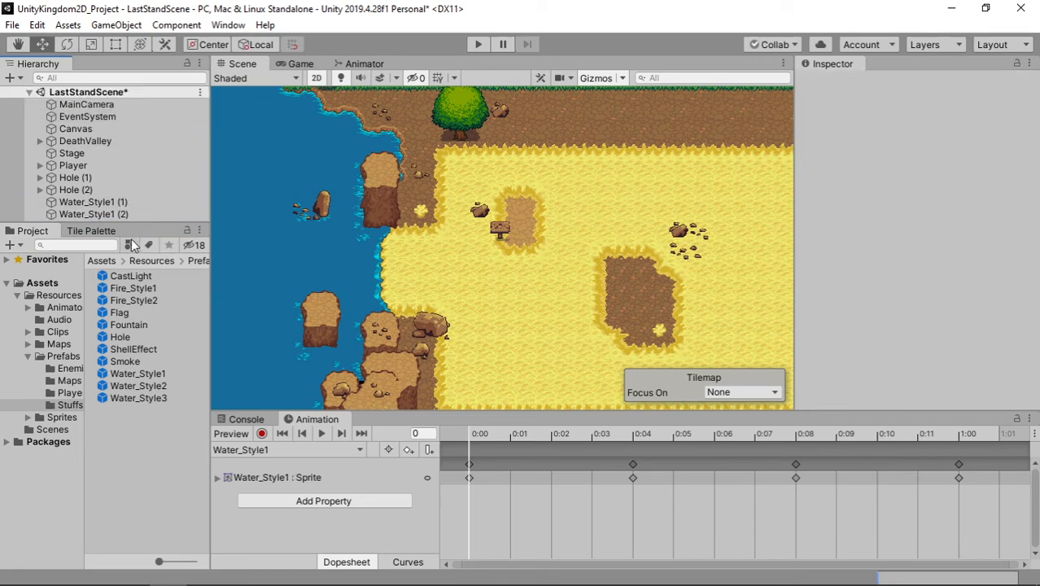
- Move Water_Style1 (2) into the sea off the western sand shore, at about X 9, Y -21.13
click(131, 214)
scroll(392, 215, down, 1)
scroll(599, 234, down, 9)
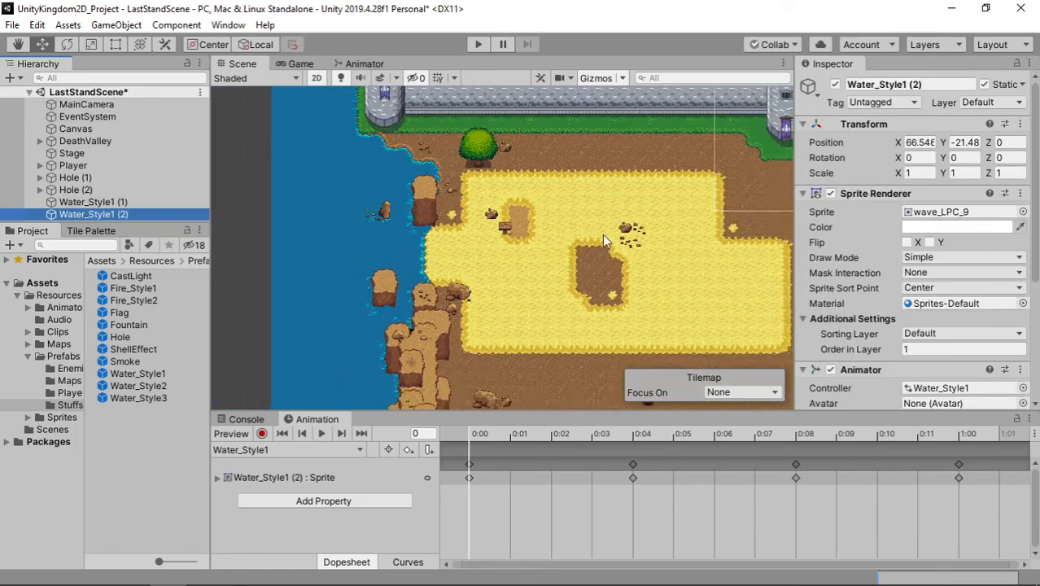
middle_drag(602, 234, 494, 176)
scroll(651, 187, down, 7)
middle_drag(646, 207, 514, 213)
drag(773, 192, 279, 195)
scroll(278, 195, up, 1)
scroll(278, 196, up, 5)
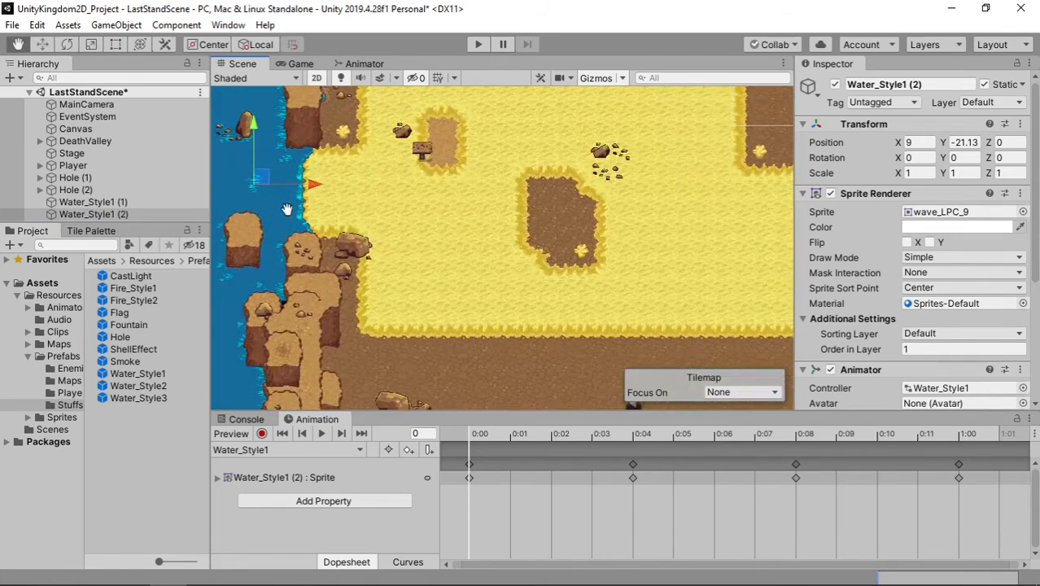
- Duplicate the western wave and place the copy slightly below and beside it, at about X 9.81, Y -22.25
middle_drag(282, 204, 374, 214)
key(ctrl+d)
drag(379, 210, 397, 231)
- Add the Flag prefab to the scene, duplicate it and delete the original, keeping only Flag (1)
middle_drag(559, 234, 244, 478)
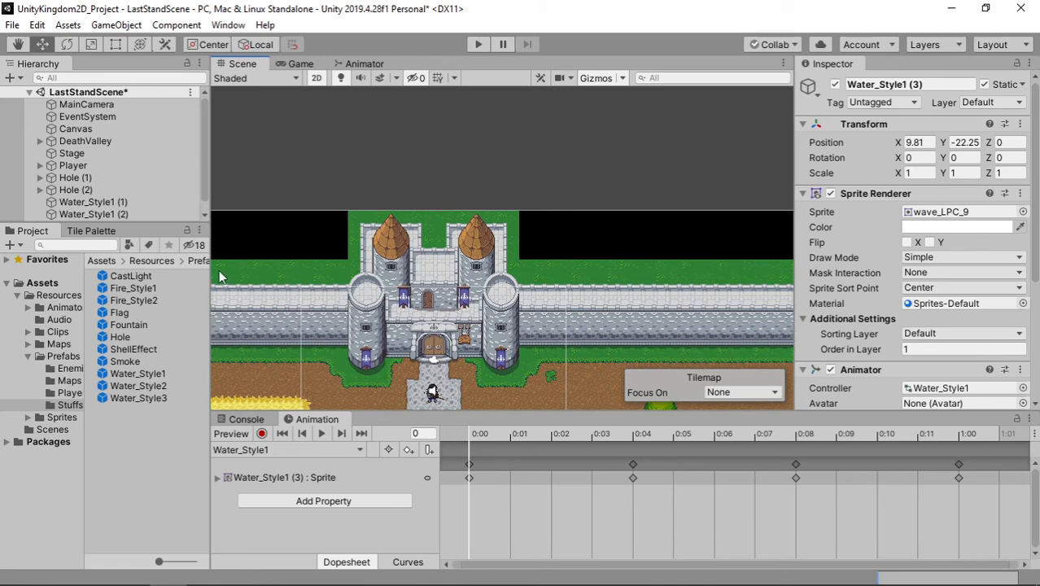
click(129, 312)
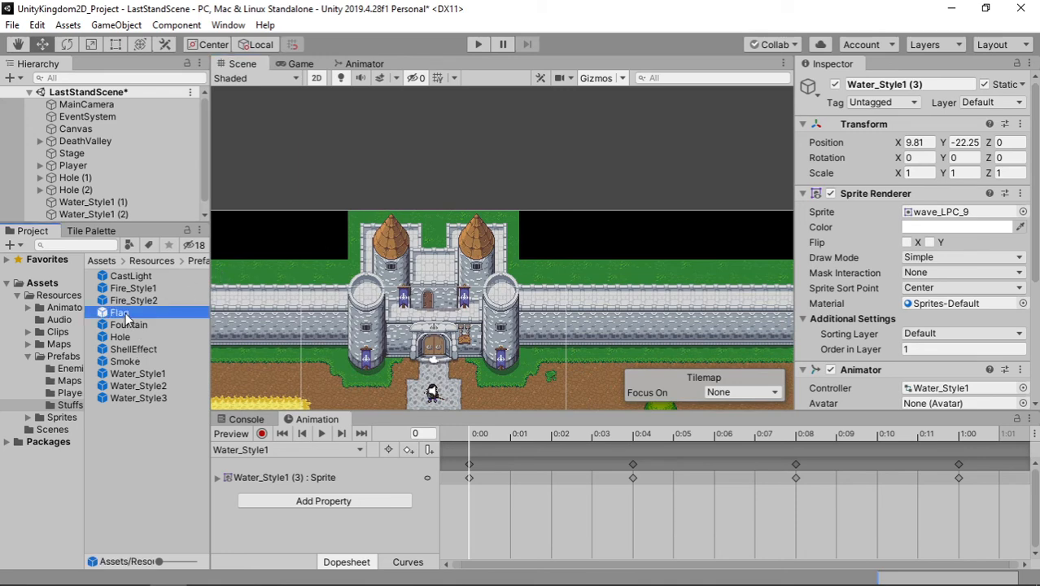
drag(122, 314, 142, 202)
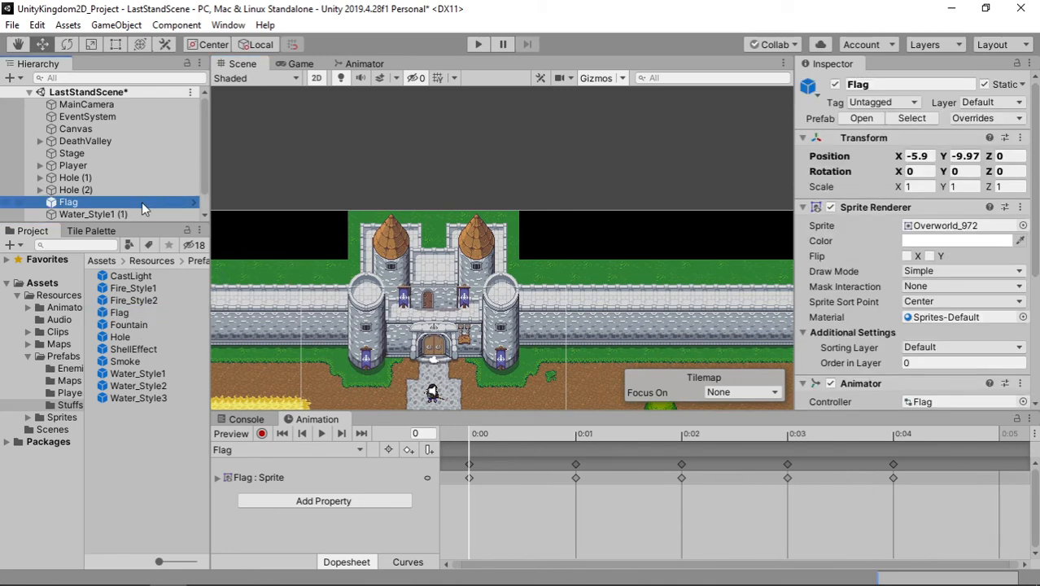
key(ctrl+d)
click(96, 167)
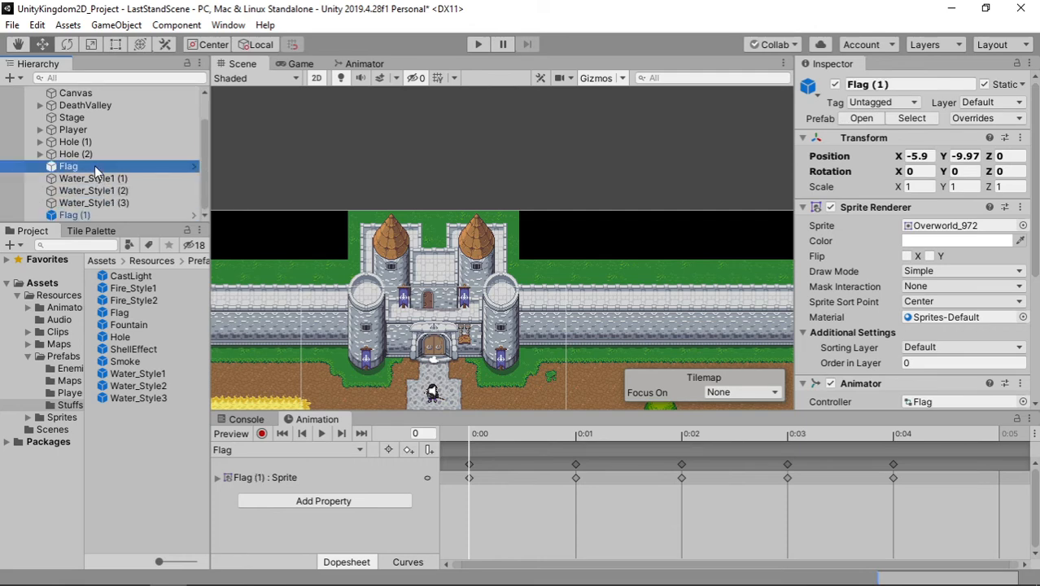
key(Delete)
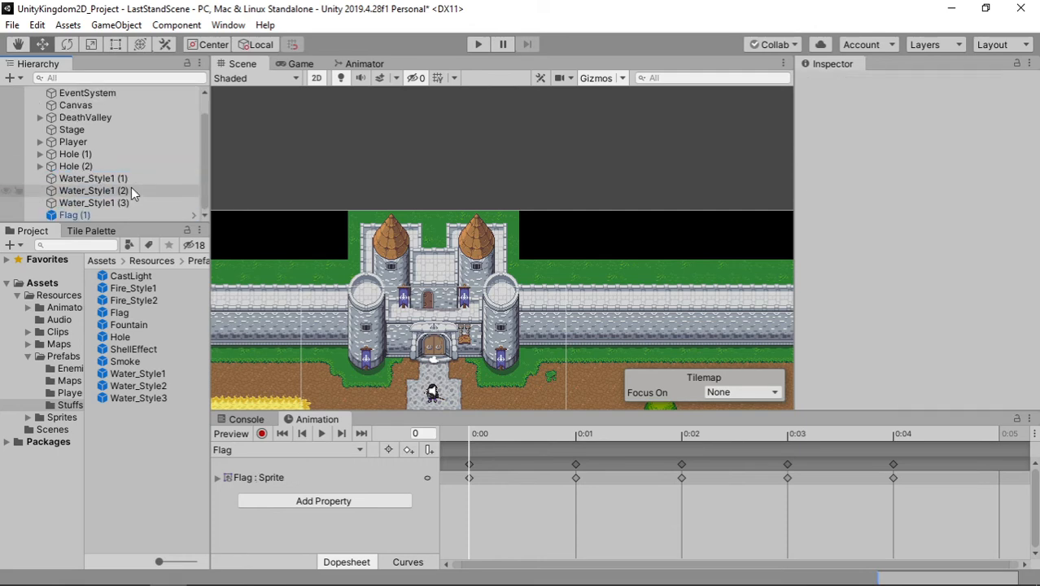
- Unpack the Flag (1) prefab instance and set its Order in Layer to 3
right_click(109, 218)
right_click(113, 208)
right_click(85, 216)
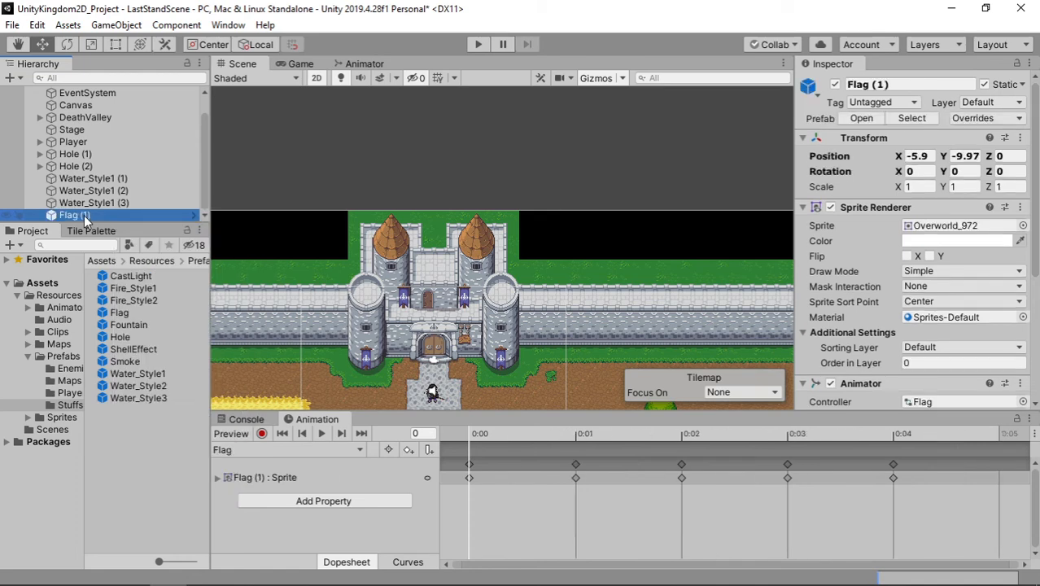
click(175, 404)
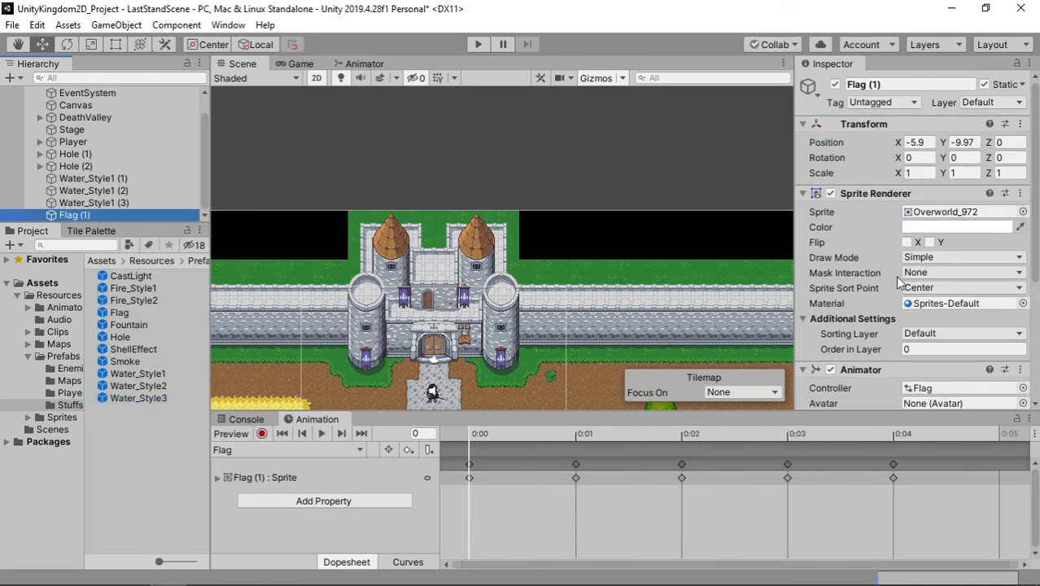
click(922, 349)
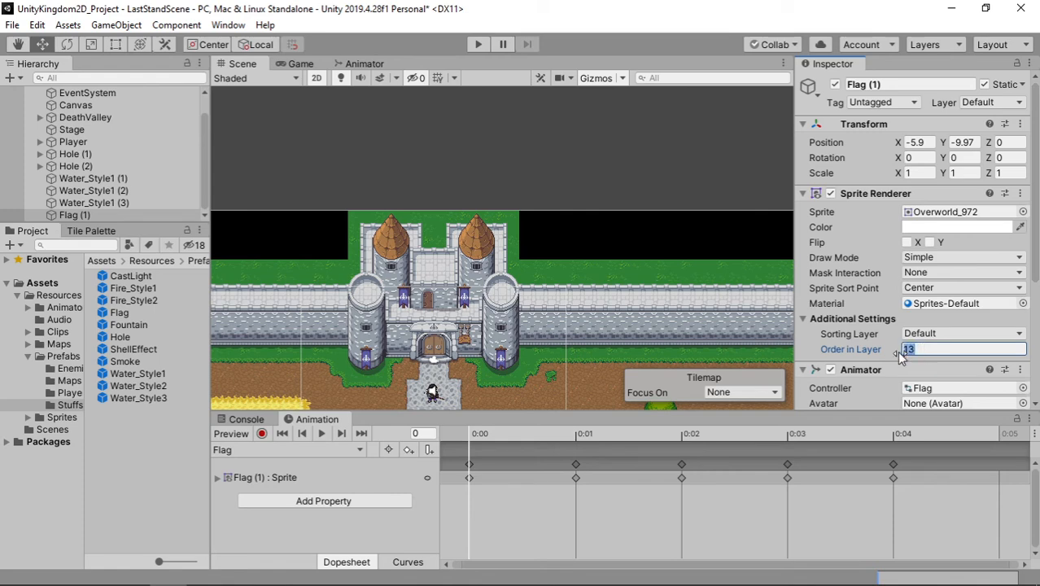
click(96, 216)
- Move Flag (1) onto the tip of the castle's left pointed tower, at about X 40.98, Y 0.65
middle_drag(457, 341, 496, 277)
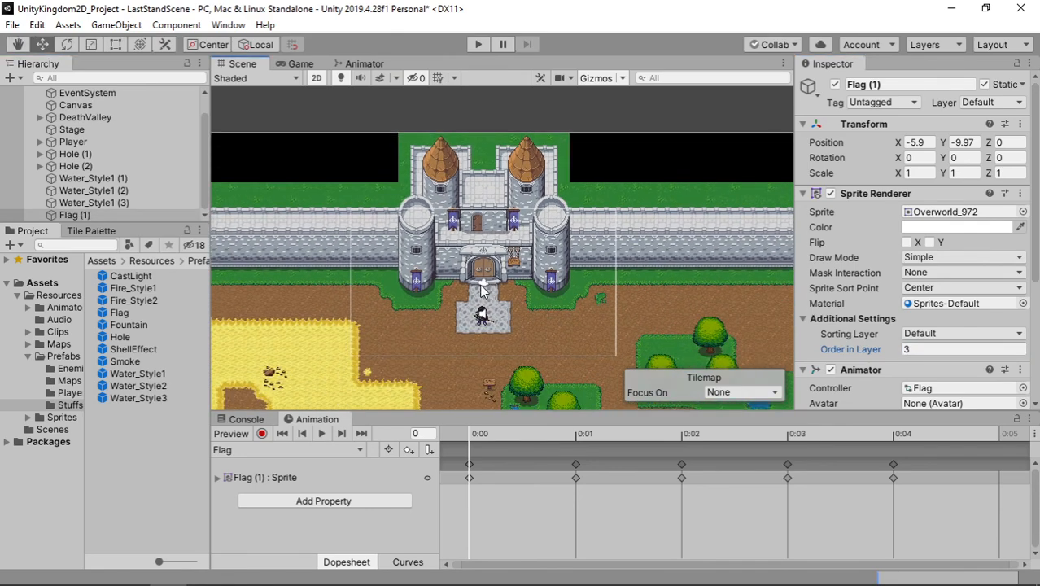
scroll(354, 208, down, 3)
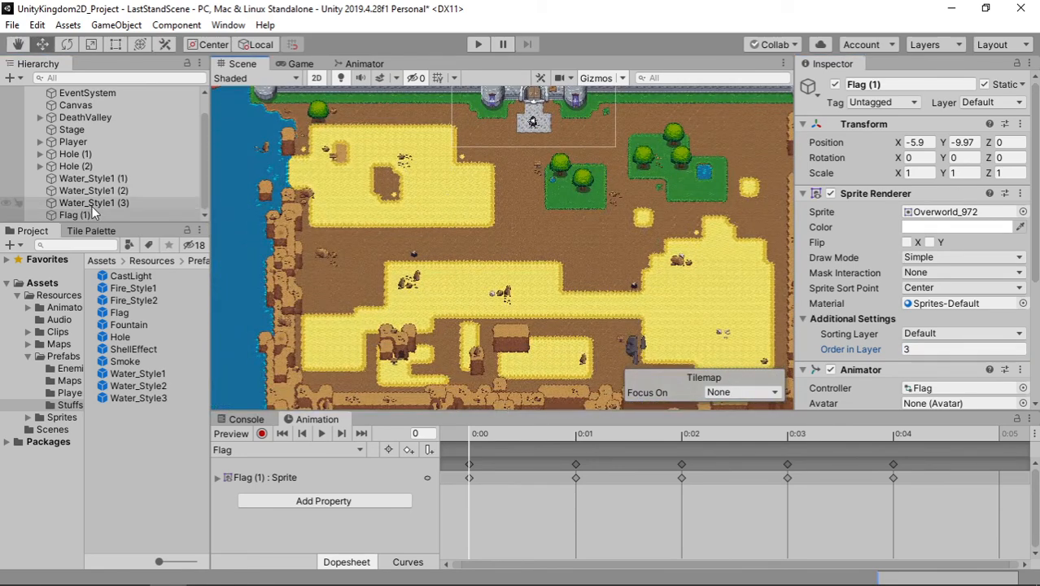
double_click(86, 214)
scroll(440, 229, down, 5)
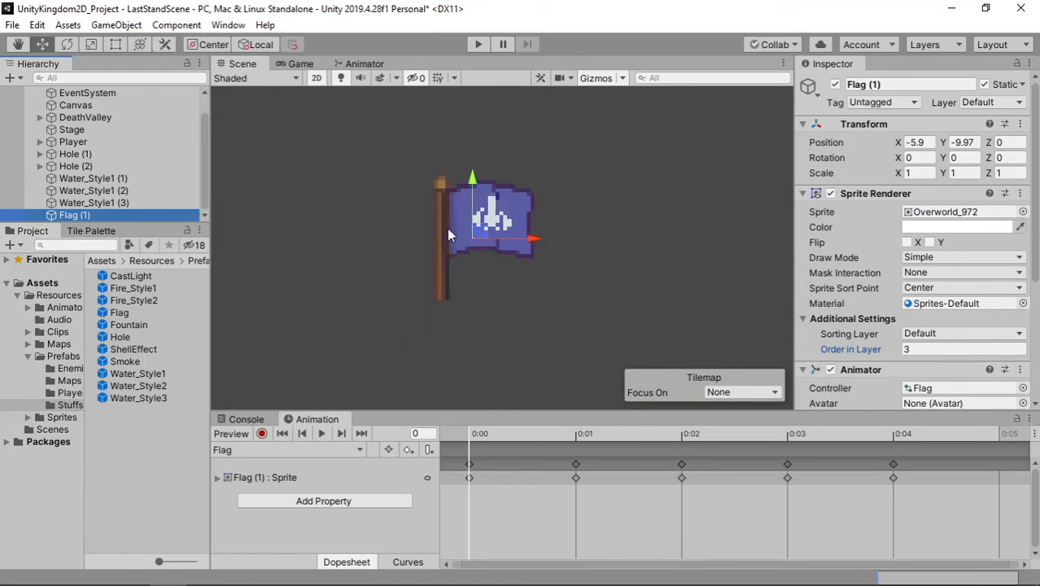
drag(363, 194, 681, 282)
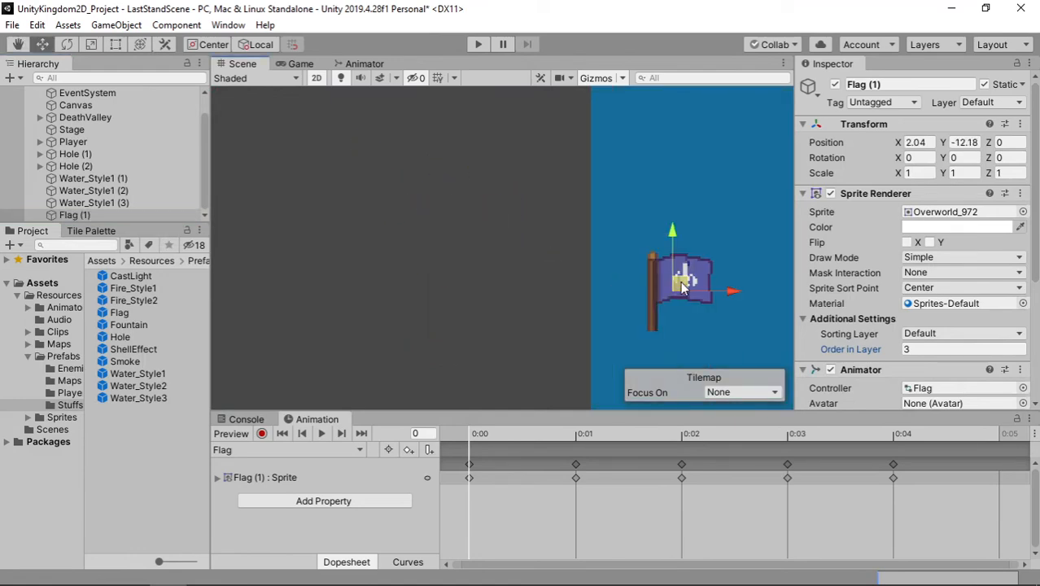
scroll(681, 282, down, 3)
middle_drag(681, 283, 223, 245)
scroll(314, 249, down, 4)
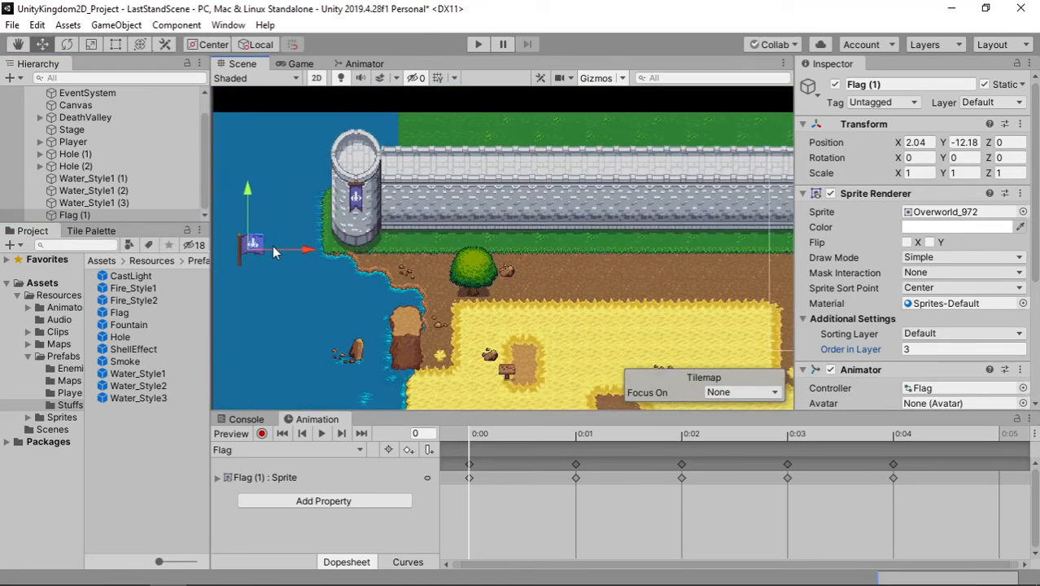
drag(273, 246, 590, 202)
middle_drag(625, 256, 310, 338)
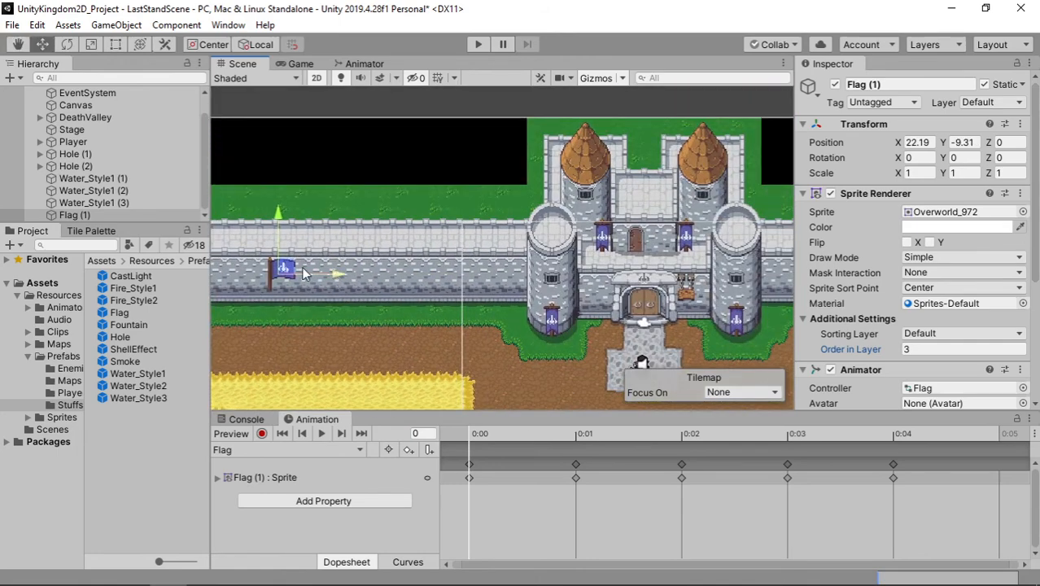
drag(279, 267, 590, 120)
middle_drag(521, 299, 362, 403)
scroll(466, 271, up, 5)
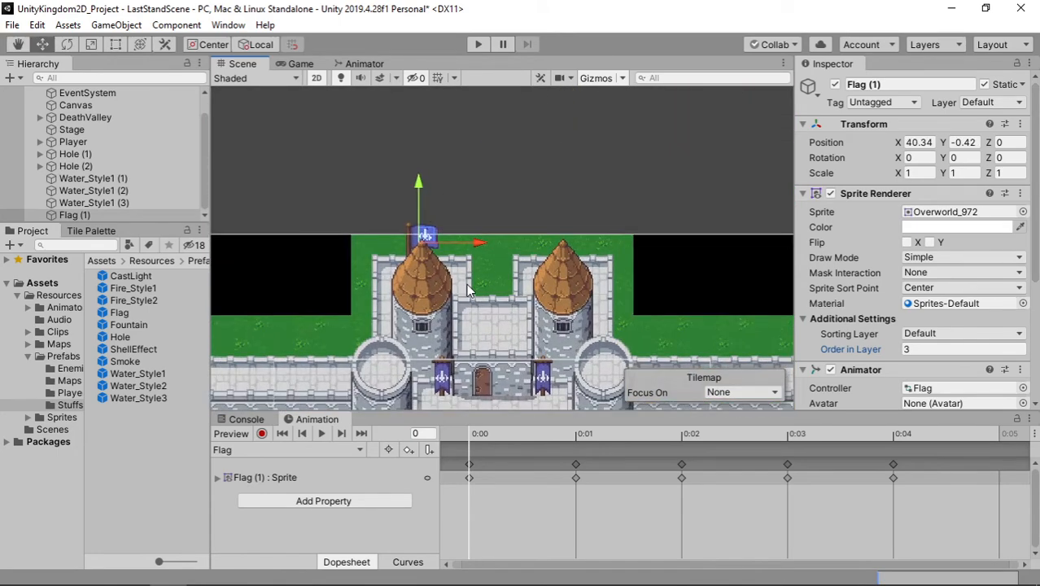
drag(396, 209, 418, 176)
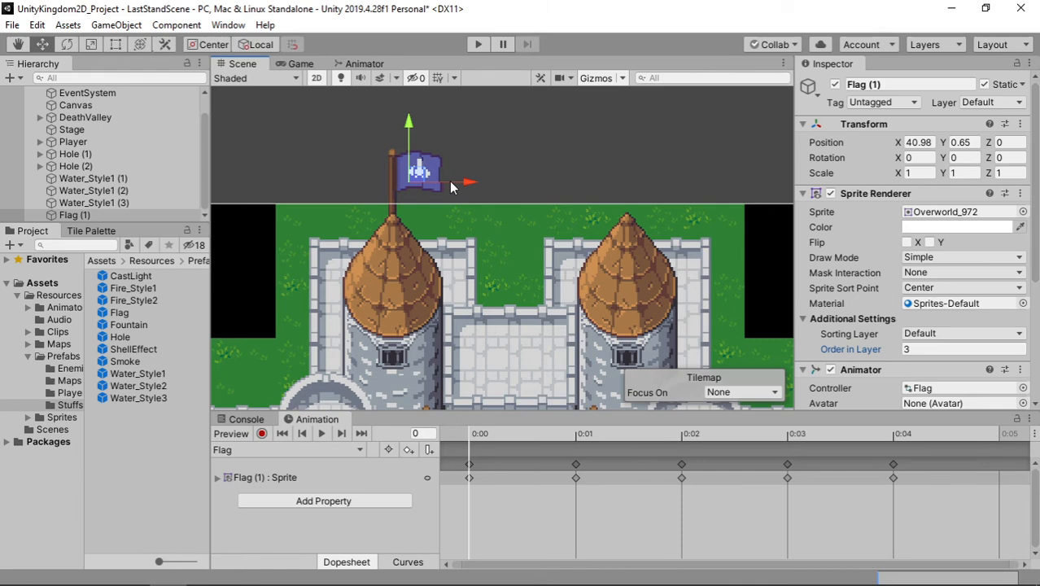
- Collapse the DeathValley group and disable scene picking for it so its tilemaps cannot be selected
click(440, 218)
click(438, 220)
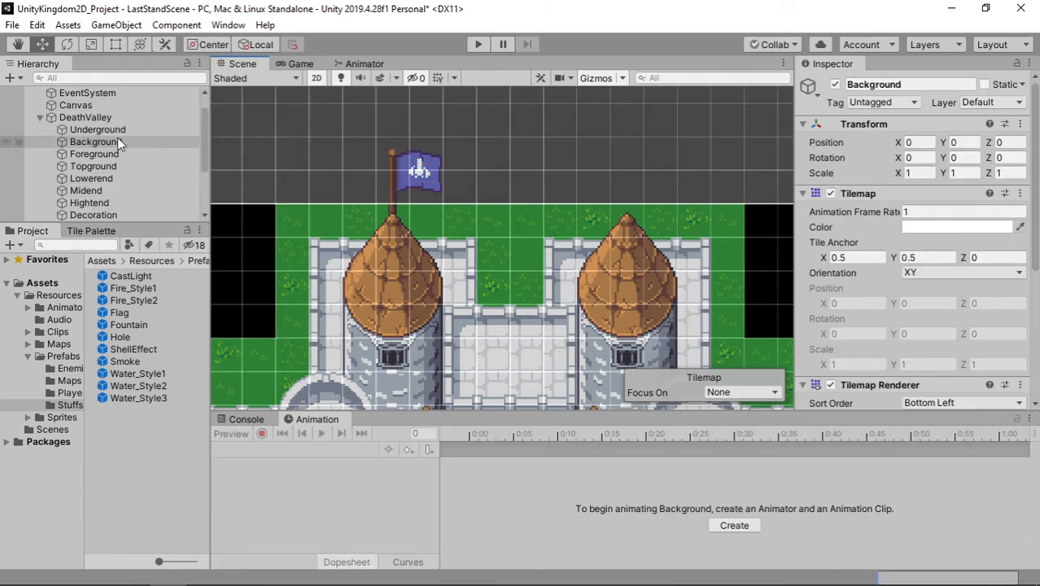
click(40, 118)
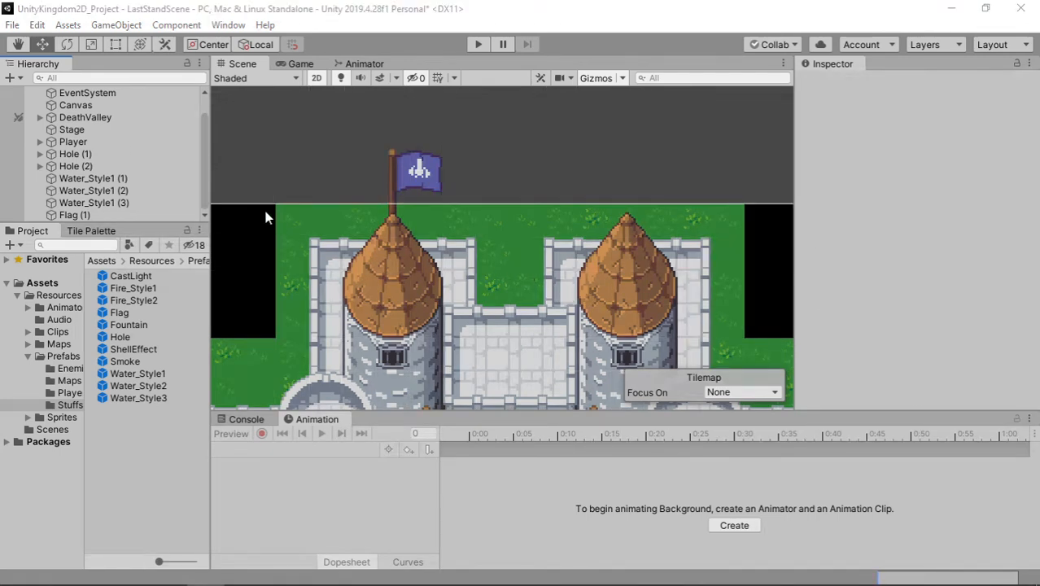
- Duplicate Flag (1) and place the copy on the tip of the right pointed tower, at about X 47.97, Y 0.65
click(86, 215)
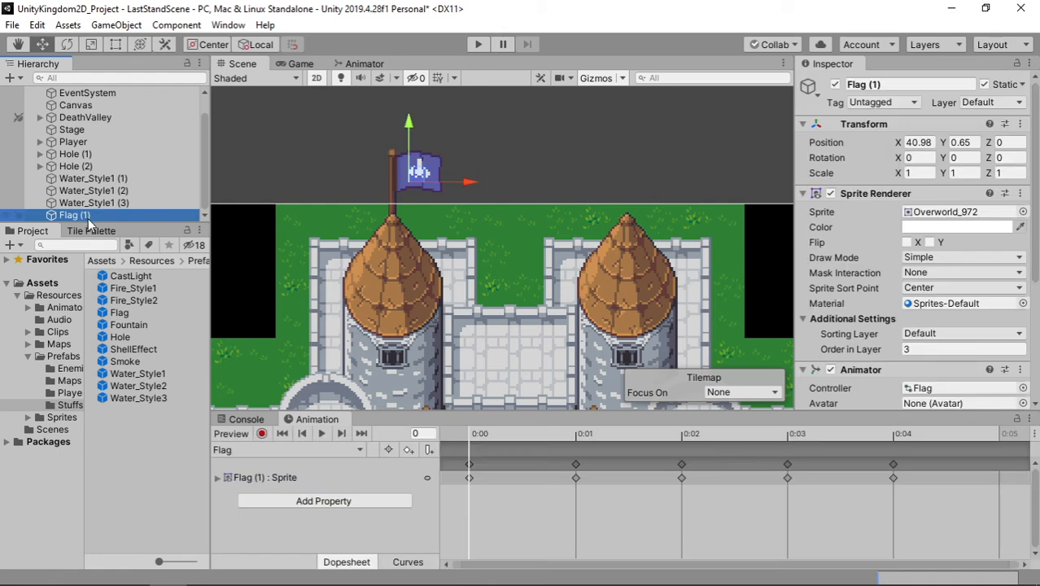
key(ctrl+d)
click(452, 186)
drag(451, 185, 678, 195)
- Look over the whole map from the castle to the southern cliffs to check how the placed props are distributed
scroll(576, 241, down, 8)
middle_drag(580, 306, 528, 178)
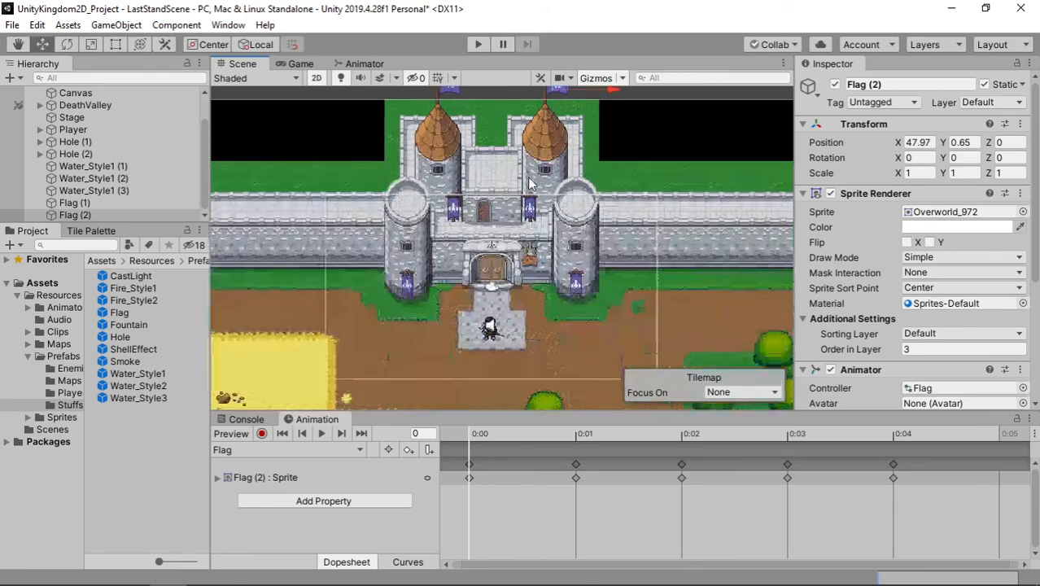
scroll(529, 180, down, 9)
middle_drag(559, 245, 545, 196)
scroll(546, 197, down, 7)
middle_drag(588, 256, 583, 202)
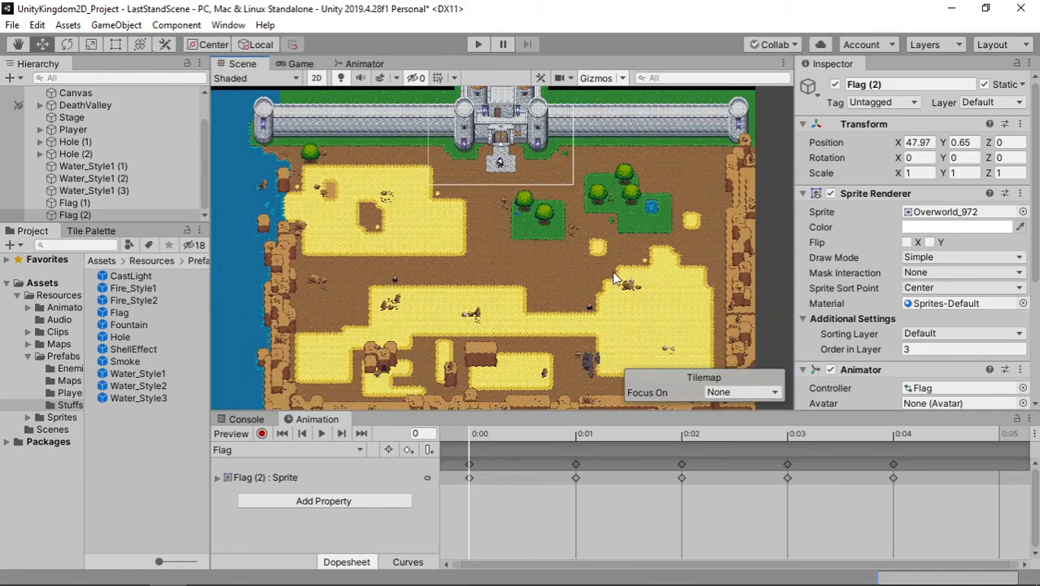
middle_drag(696, 287, 674, 296)
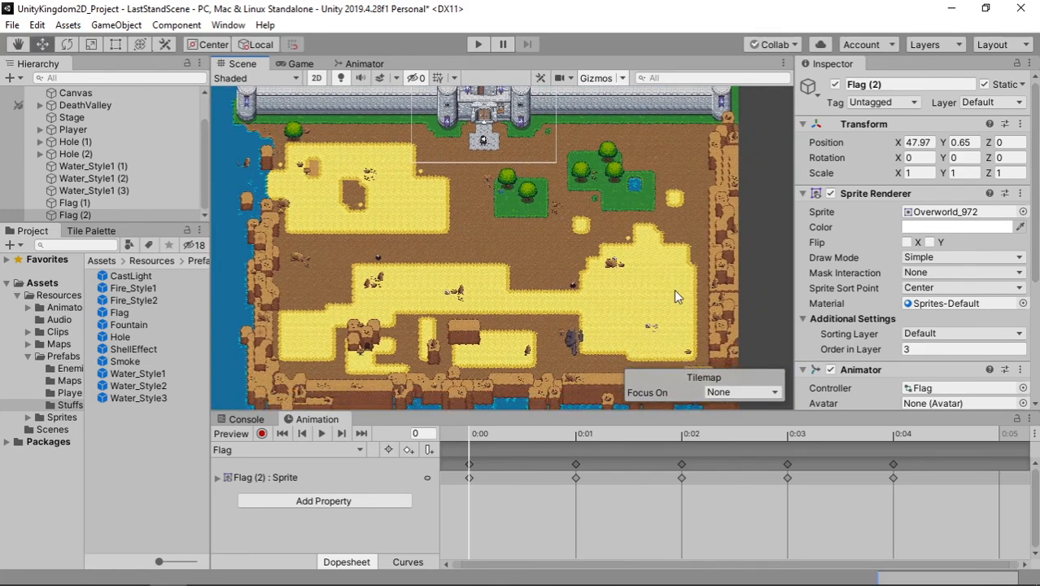
scroll(521, 205, up, 4)
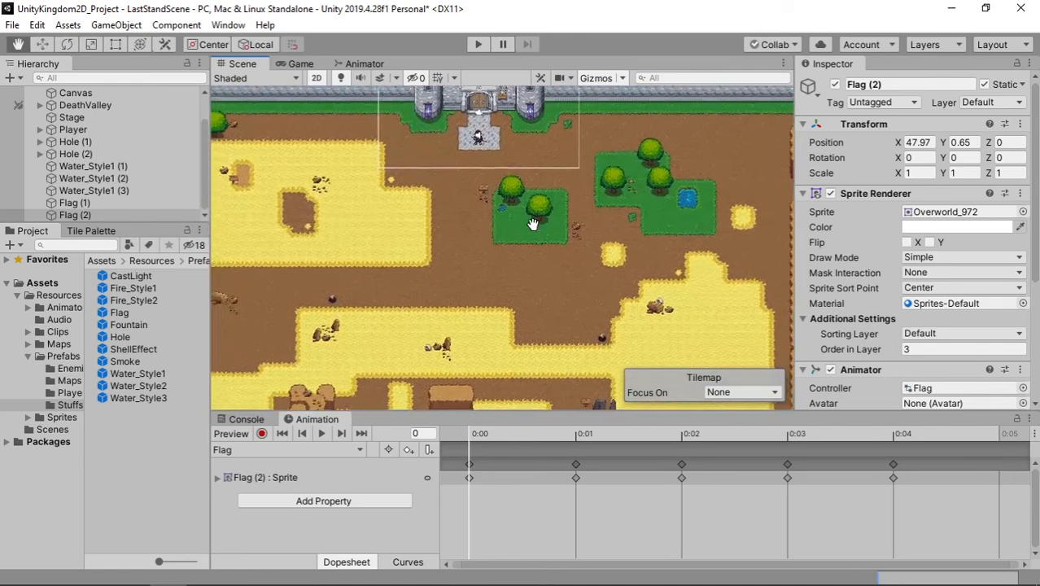
scroll(533, 231, up, 2)
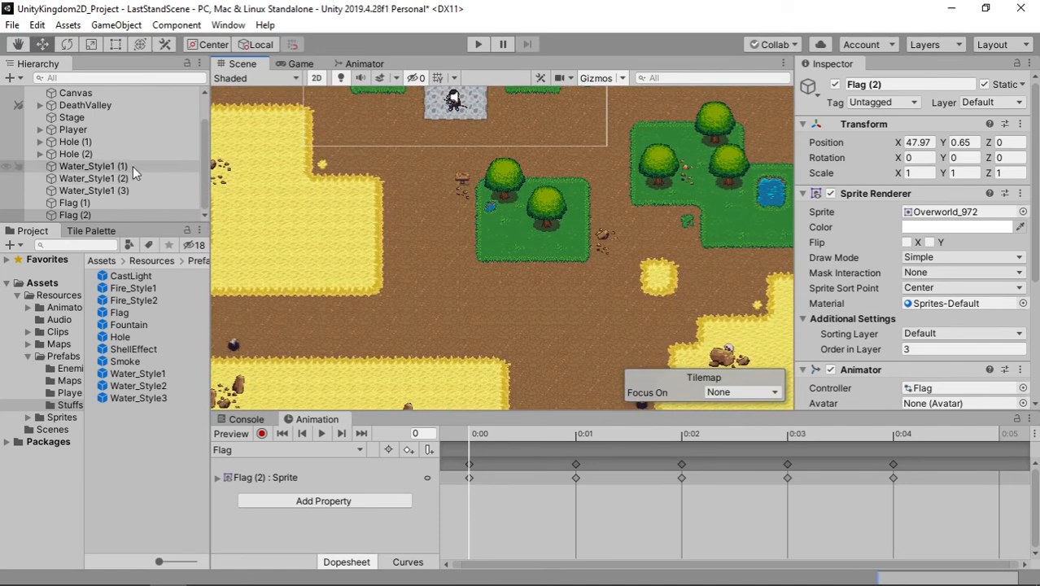
- Parent both holes, all three Water_Style1 objects and both flags to the Stage object
click(82, 144)
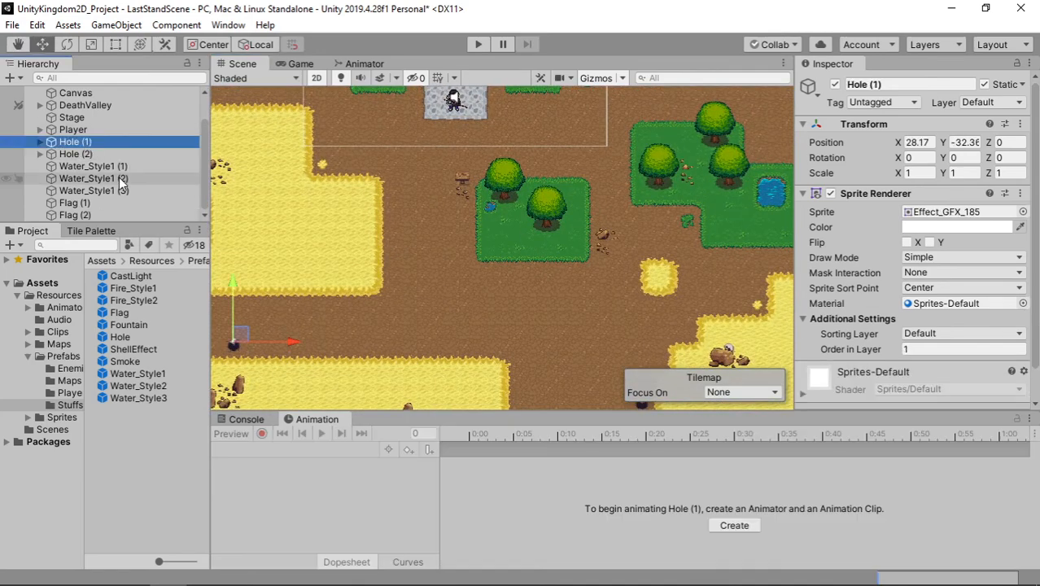
shift+click(91, 214)
drag(91, 215, 98, 119)
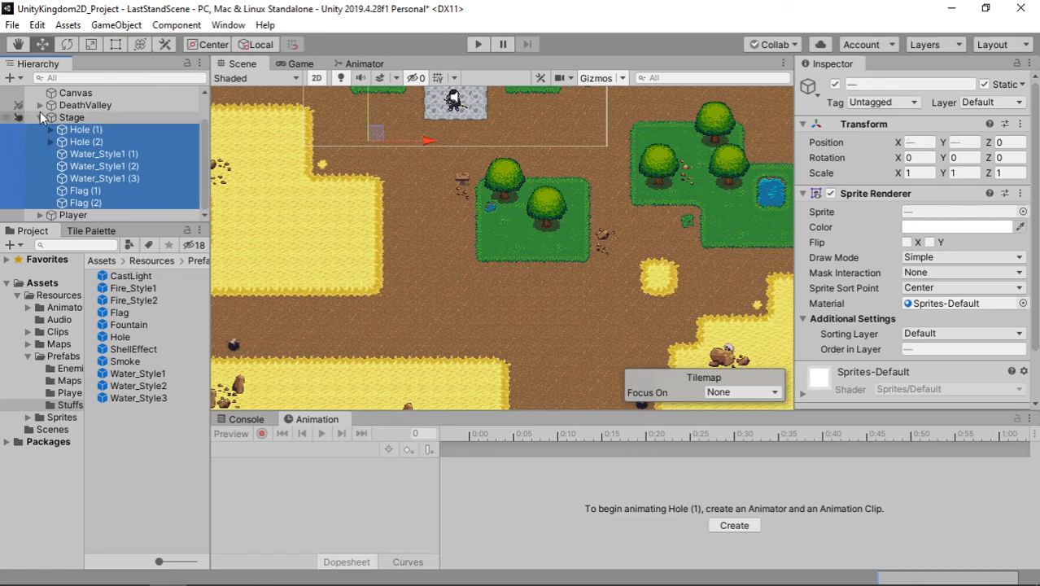
- Collapse the Stage group in the hierarchy and save LastStandScene
click(40, 117)
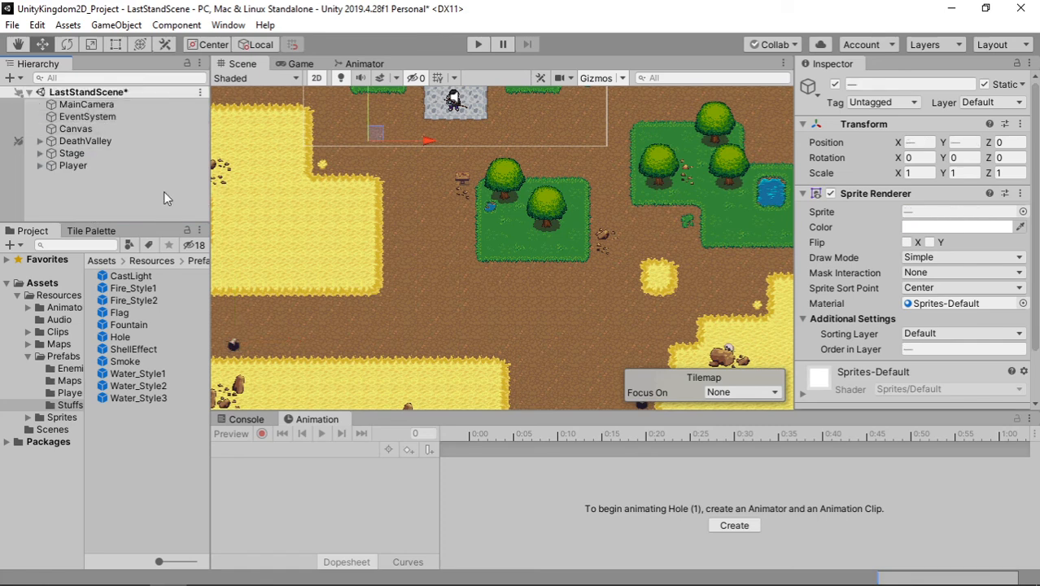
middle_drag(325, 226, 355, 310)
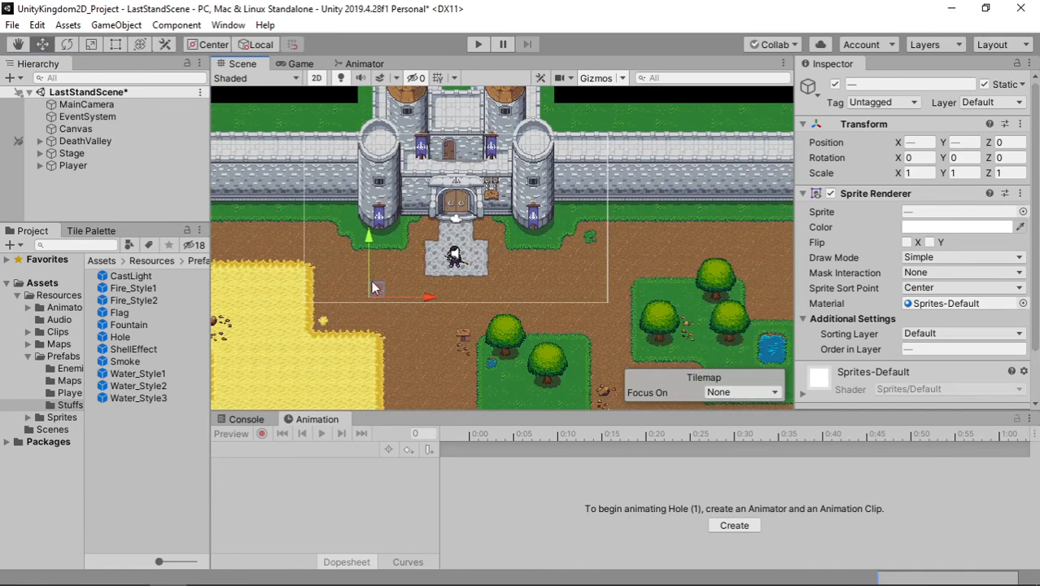
key(ctrl+s)
- Run the scene and examine the flag animations on the castle's two pointed towers in the Scene view
click(480, 44)
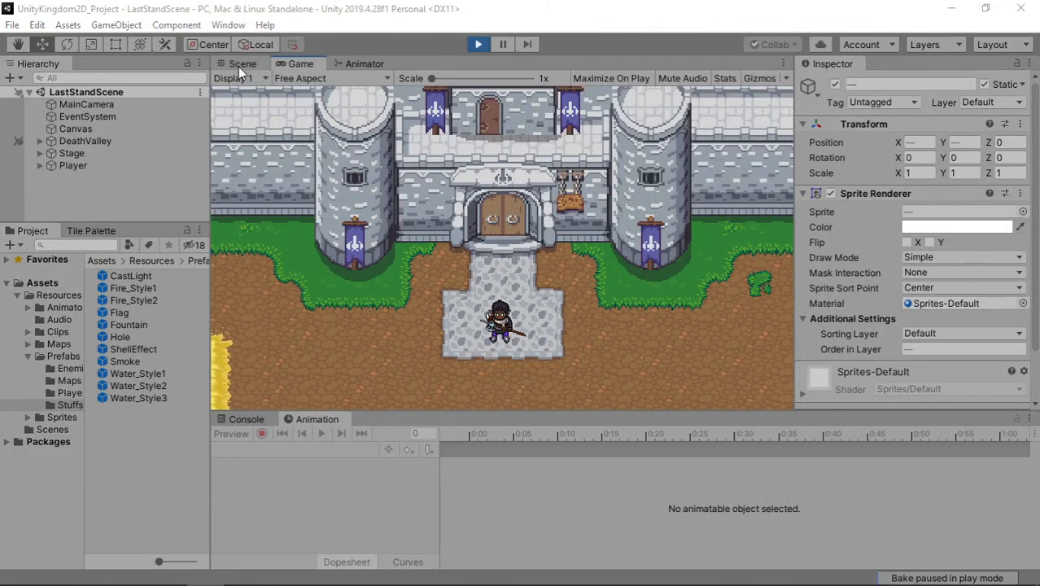
click(241, 64)
scroll(504, 299, down, 3)
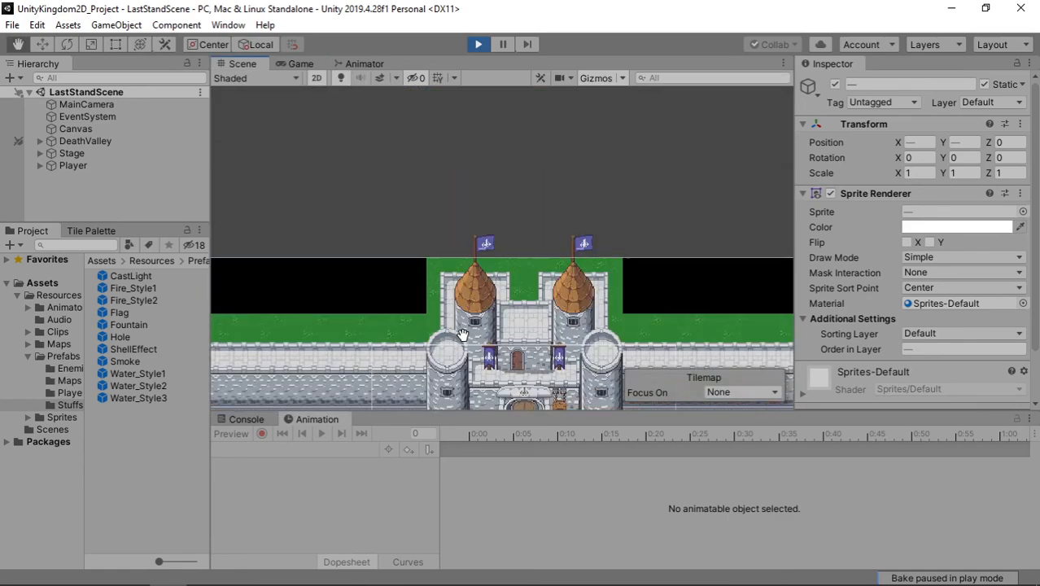
scroll(568, 281, up, 5)
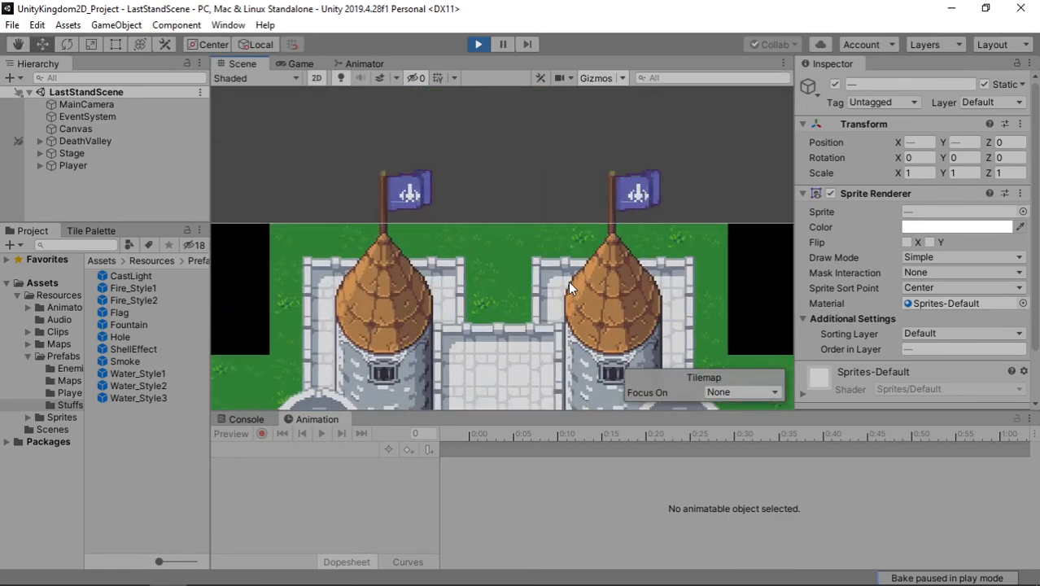
scroll(545, 286, up, 2)
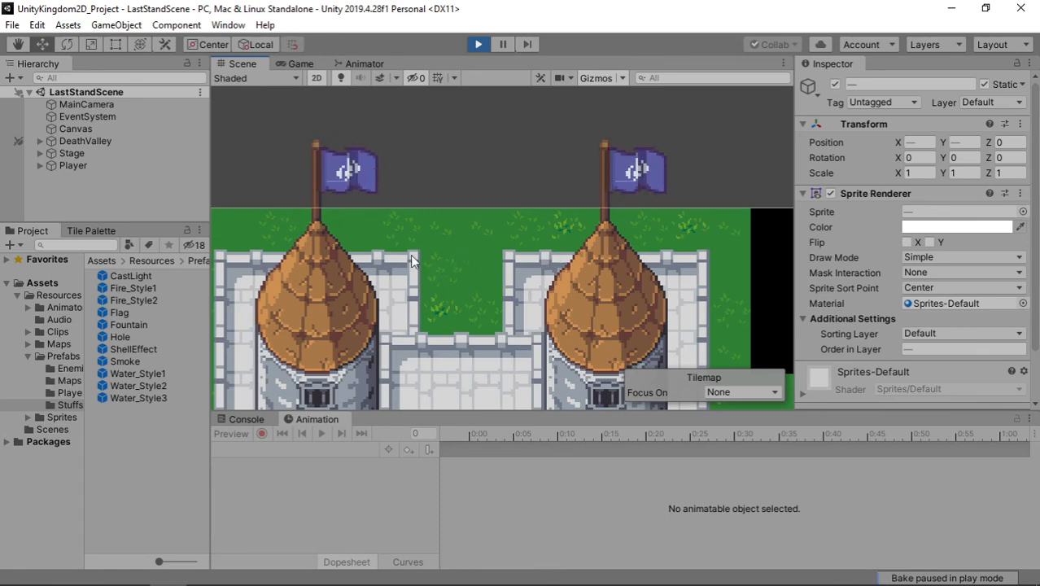
middle_drag(411, 257, 515, 193)
middle_drag(454, 247, 538, 181)
scroll(553, 236, down, 5)
middle_drag(623, 306, 575, 175)
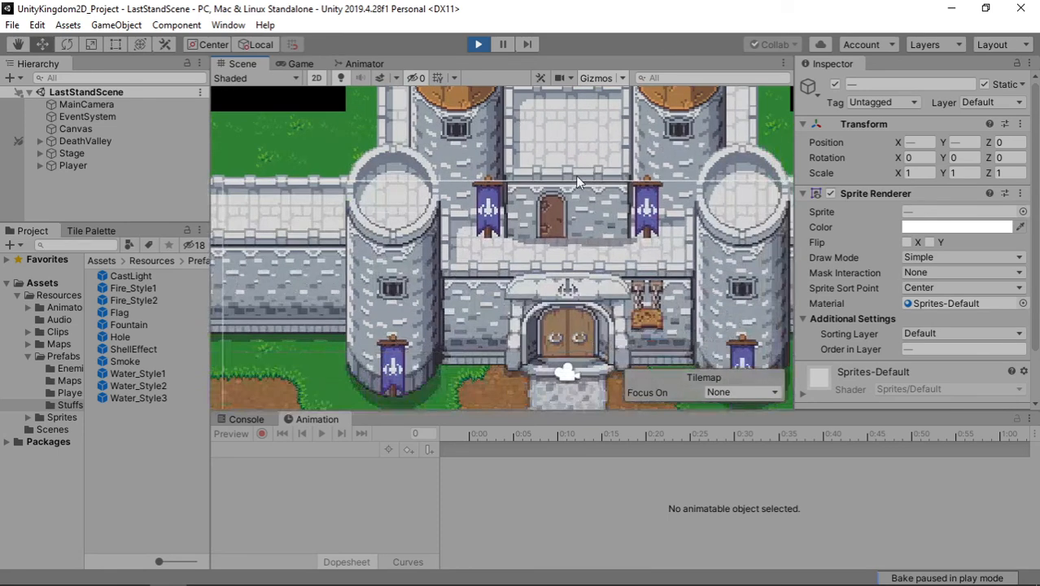
- Examine the water animations of the ponds in the grass areas and along the western sea coast while the scene runs
middle_drag(606, 236, 414, 43)
middle_drag(585, 249, 454, 72)
middle_drag(670, 284, 438, 111)
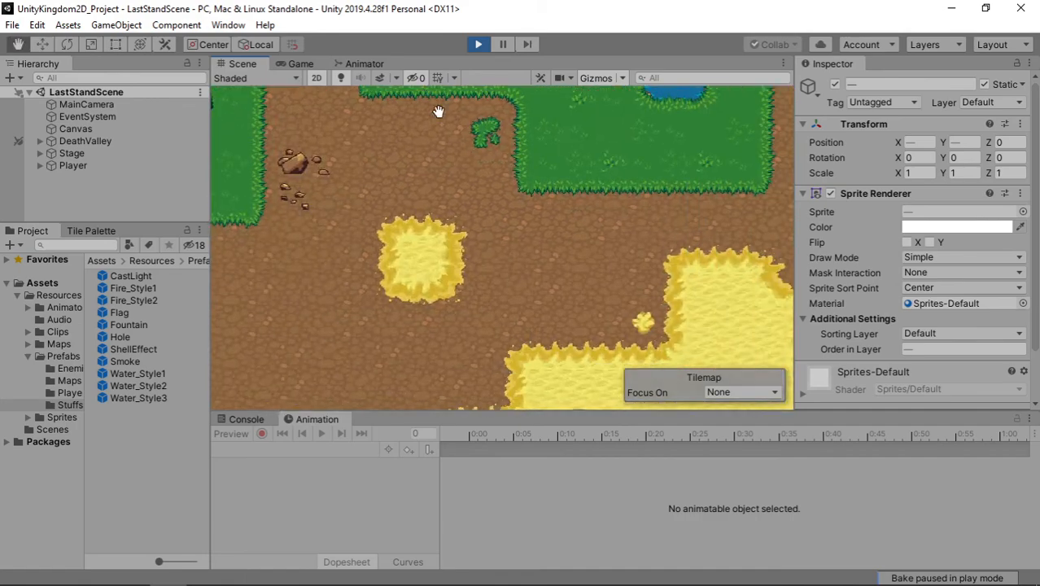
middle_drag(551, 184, 476, 296)
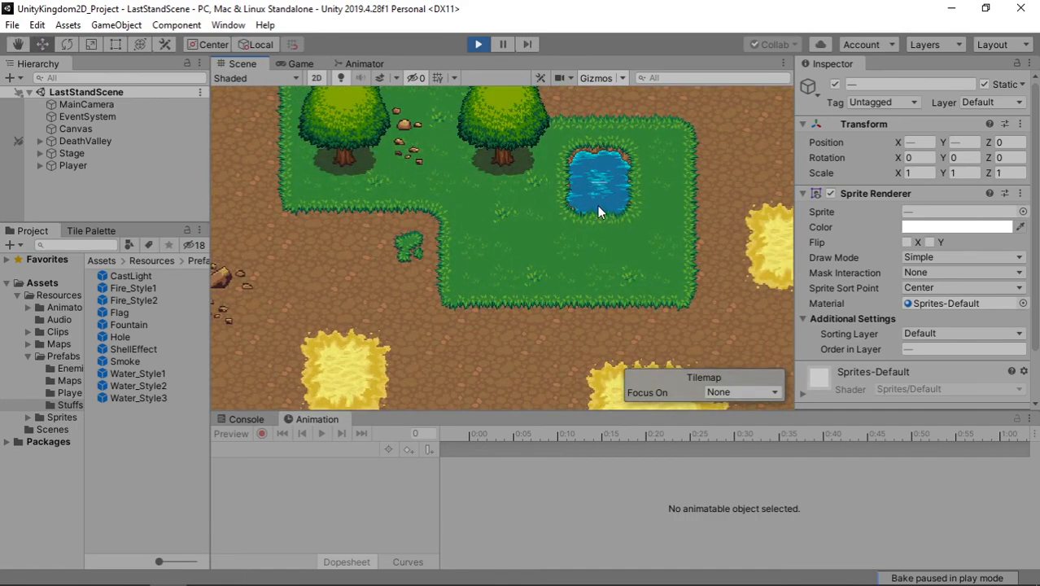
mouse_move(560, 237)
middle_down()
mouse_move(360, 271)
mouse_move(577, 238)
middle_up()
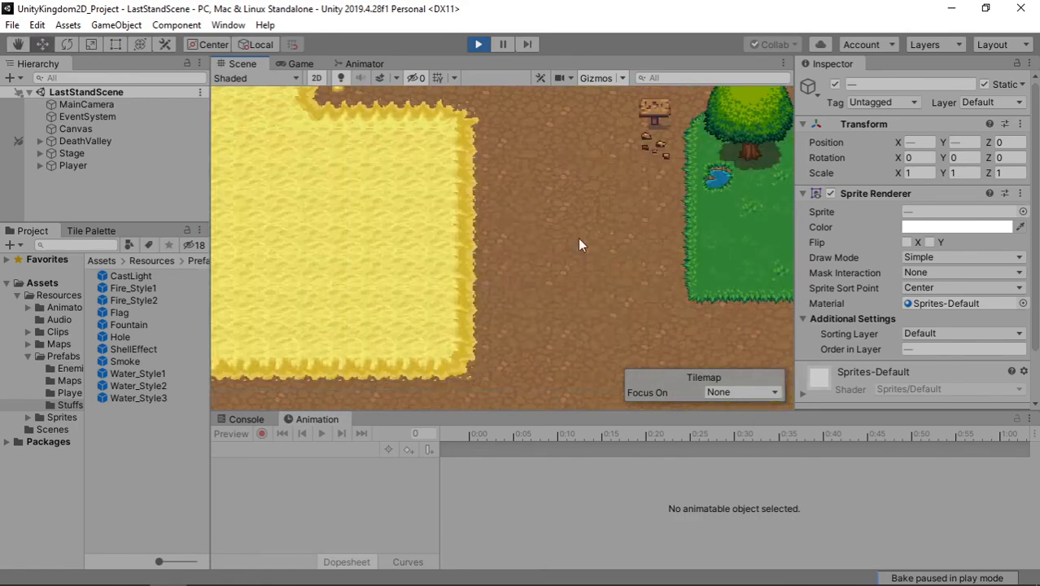
middle_drag(501, 225, 516, 259)
middle_drag(357, 160, 493, 93)
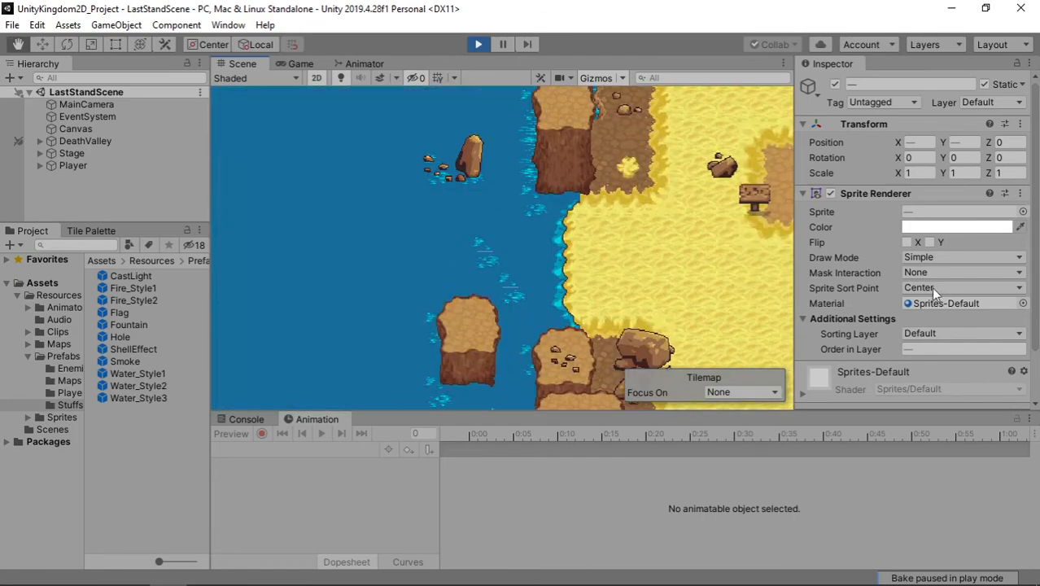
middle_drag(648, 265, 581, 254)
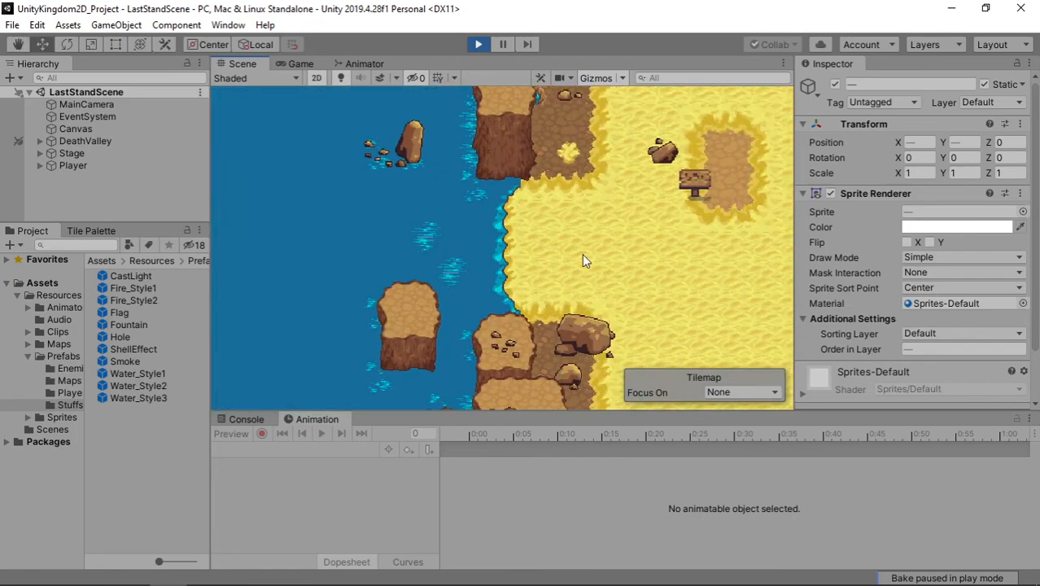
- Check both hole animations on the dirt paths beside the southern sand areas, and stop the running scene
scroll(584, 248, down, 3)
middle_drag(773, 309, 548, 231)
middle_drag(655, 245, 602, 163)
middle_drag(666, 222, 594, 199)
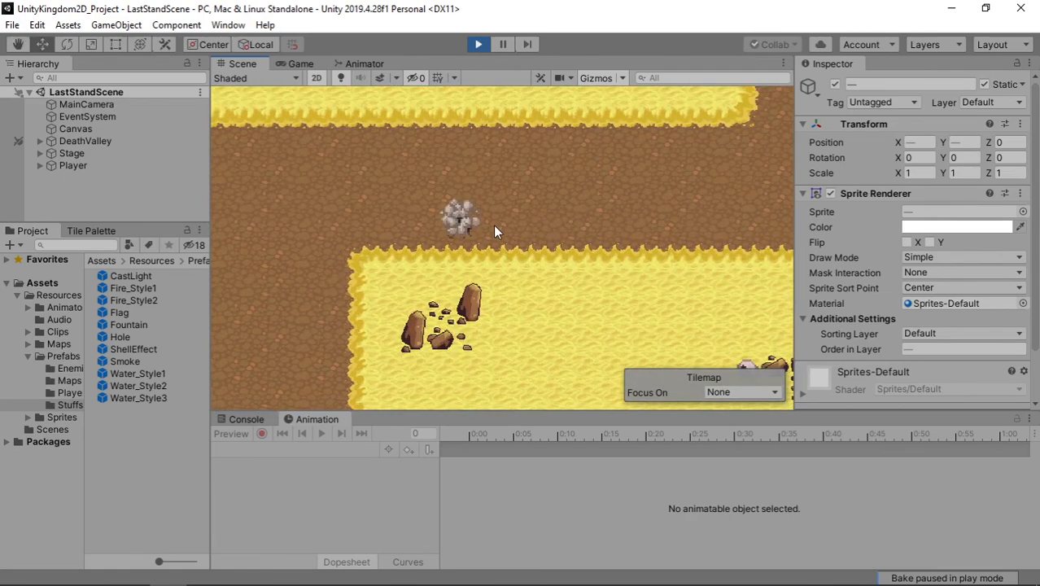
scroll(628, 201, down, 2)
middle_drag(619, 235, 354, 244)
scroll(524, 236, down, 3)
middle_drag(700, 243, 392, 215)
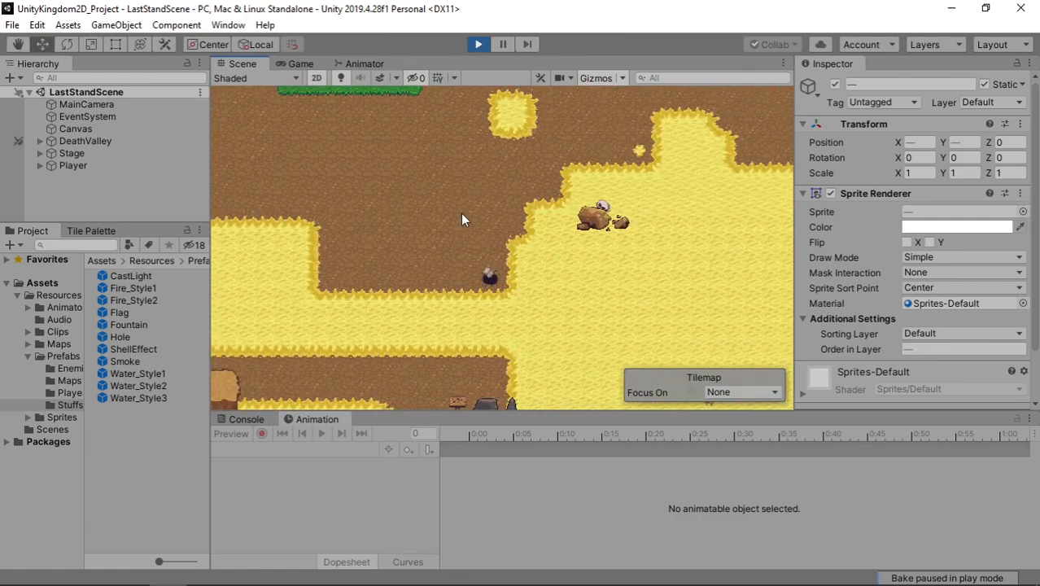
scroll(461, 214, down, 3)
scroll(460, 214, down, 2)
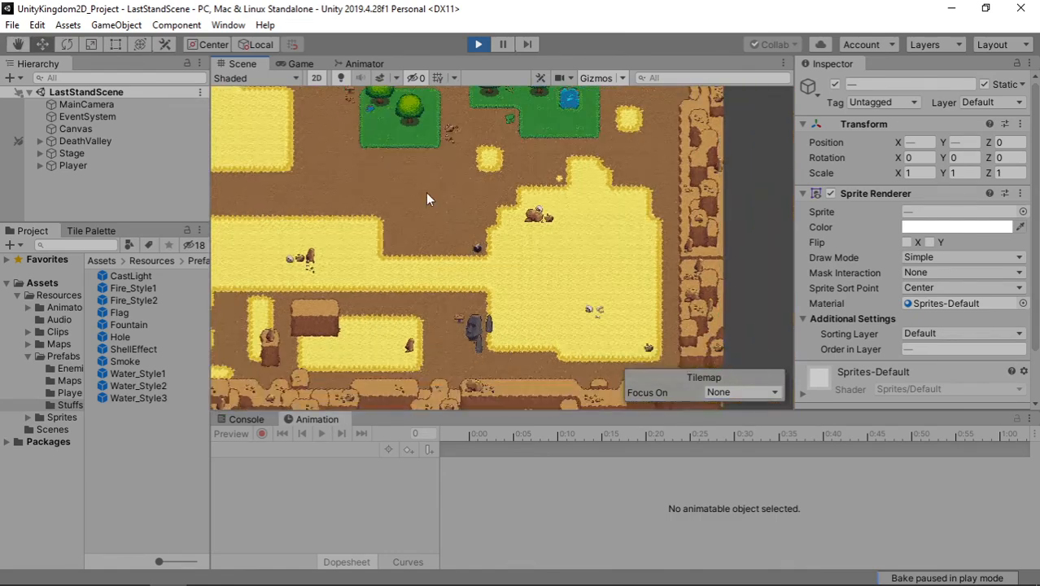
middle_drag(425, 192, 548, 227)
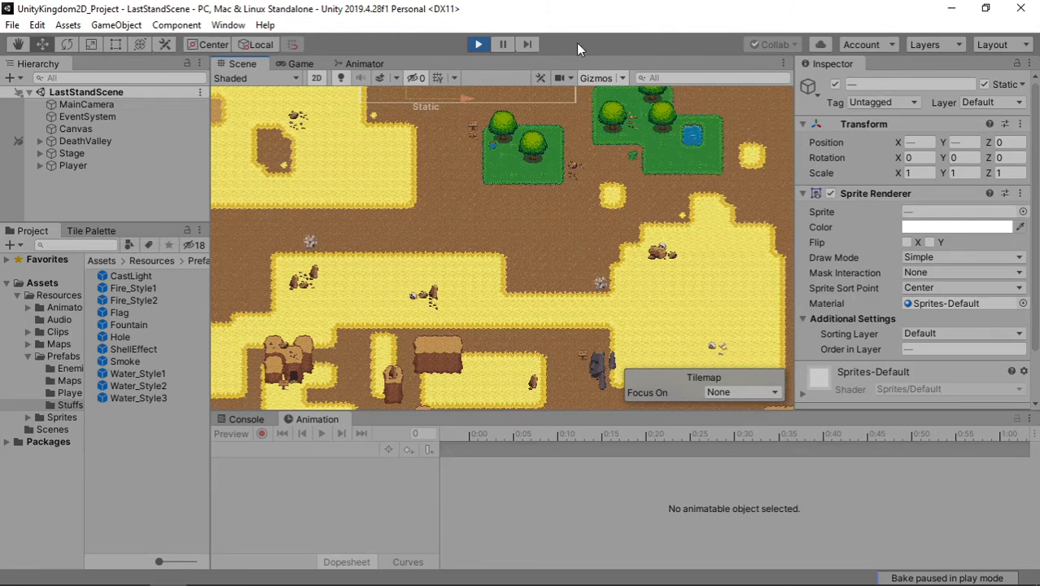
click(482, 46)
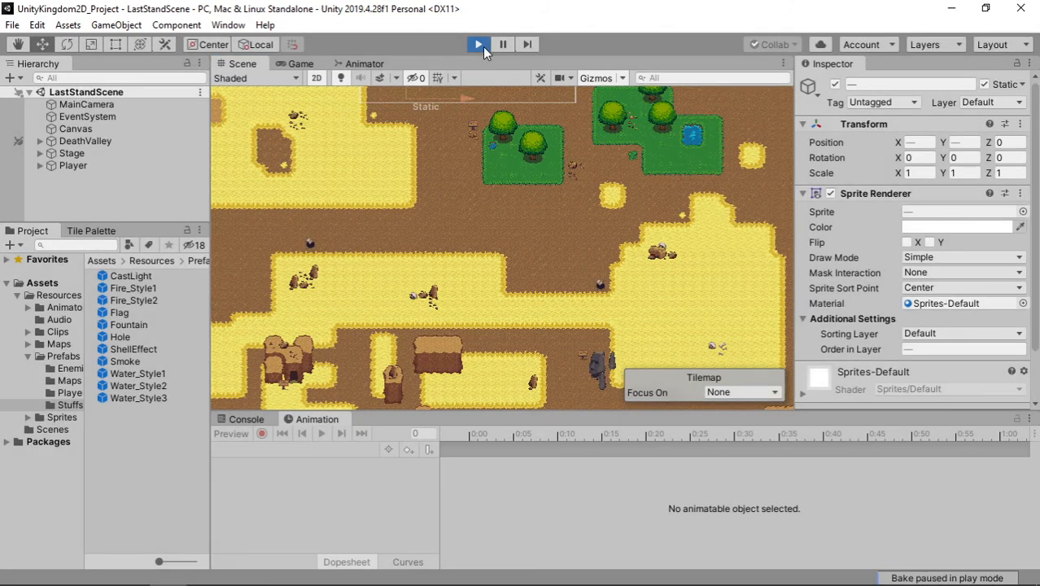